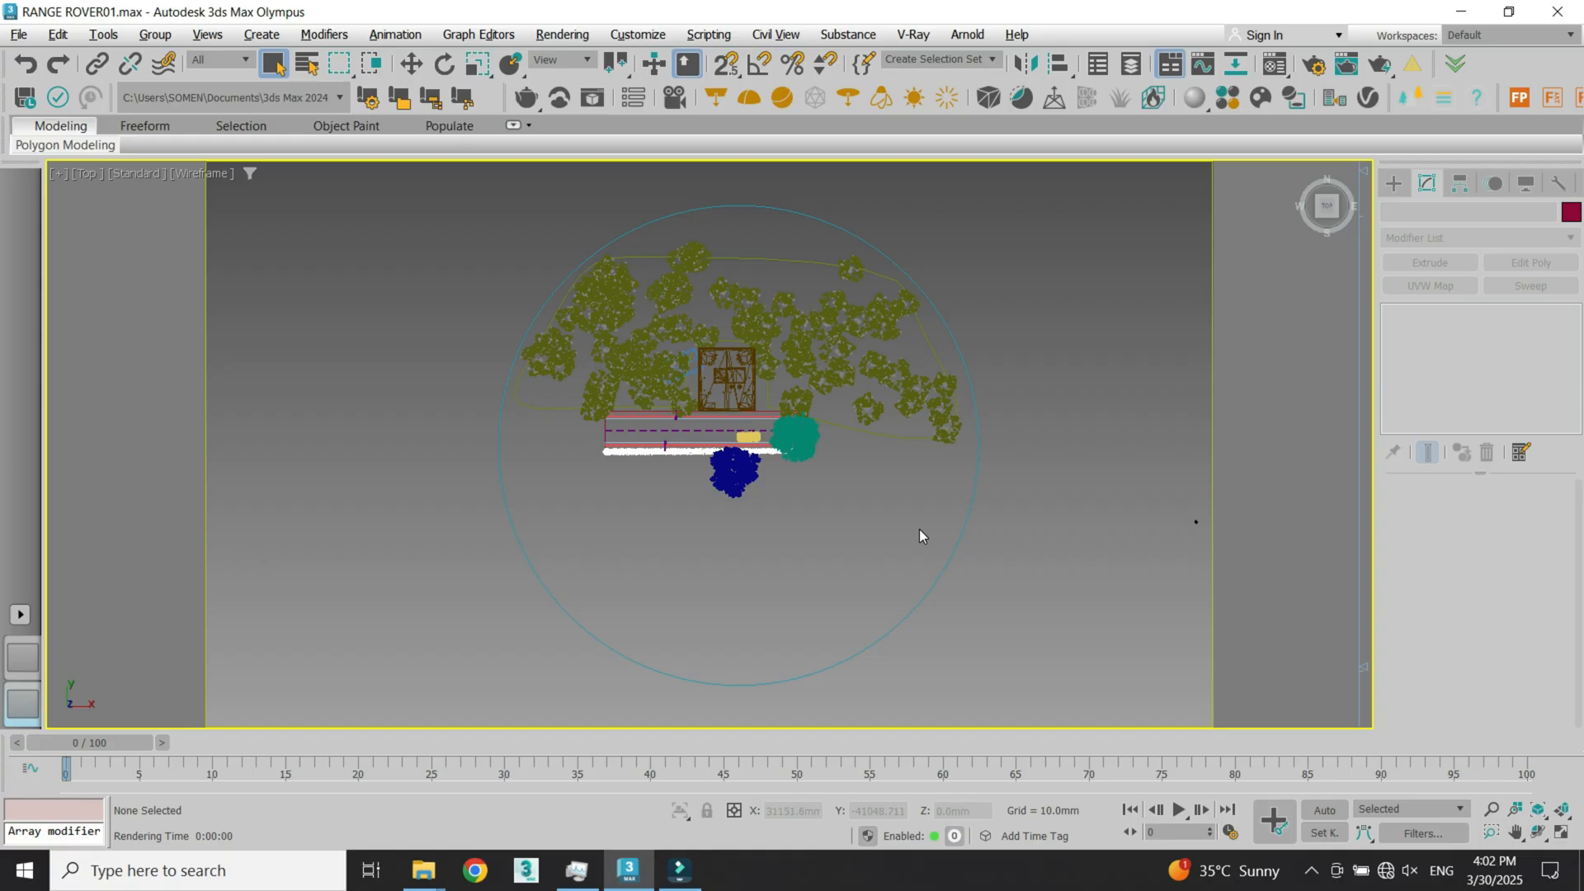
# Step: Inspect the street scene from an angled, shaded view and select the car on the road for moving
pyautogui.keyDown('alt'); pyautogui.moveTo(893, 526); pyautogui.dragTo(872, 427, button='middle'); pyautogui.keyUp('alt')
pyautogui.scroll(10, 871, 428)
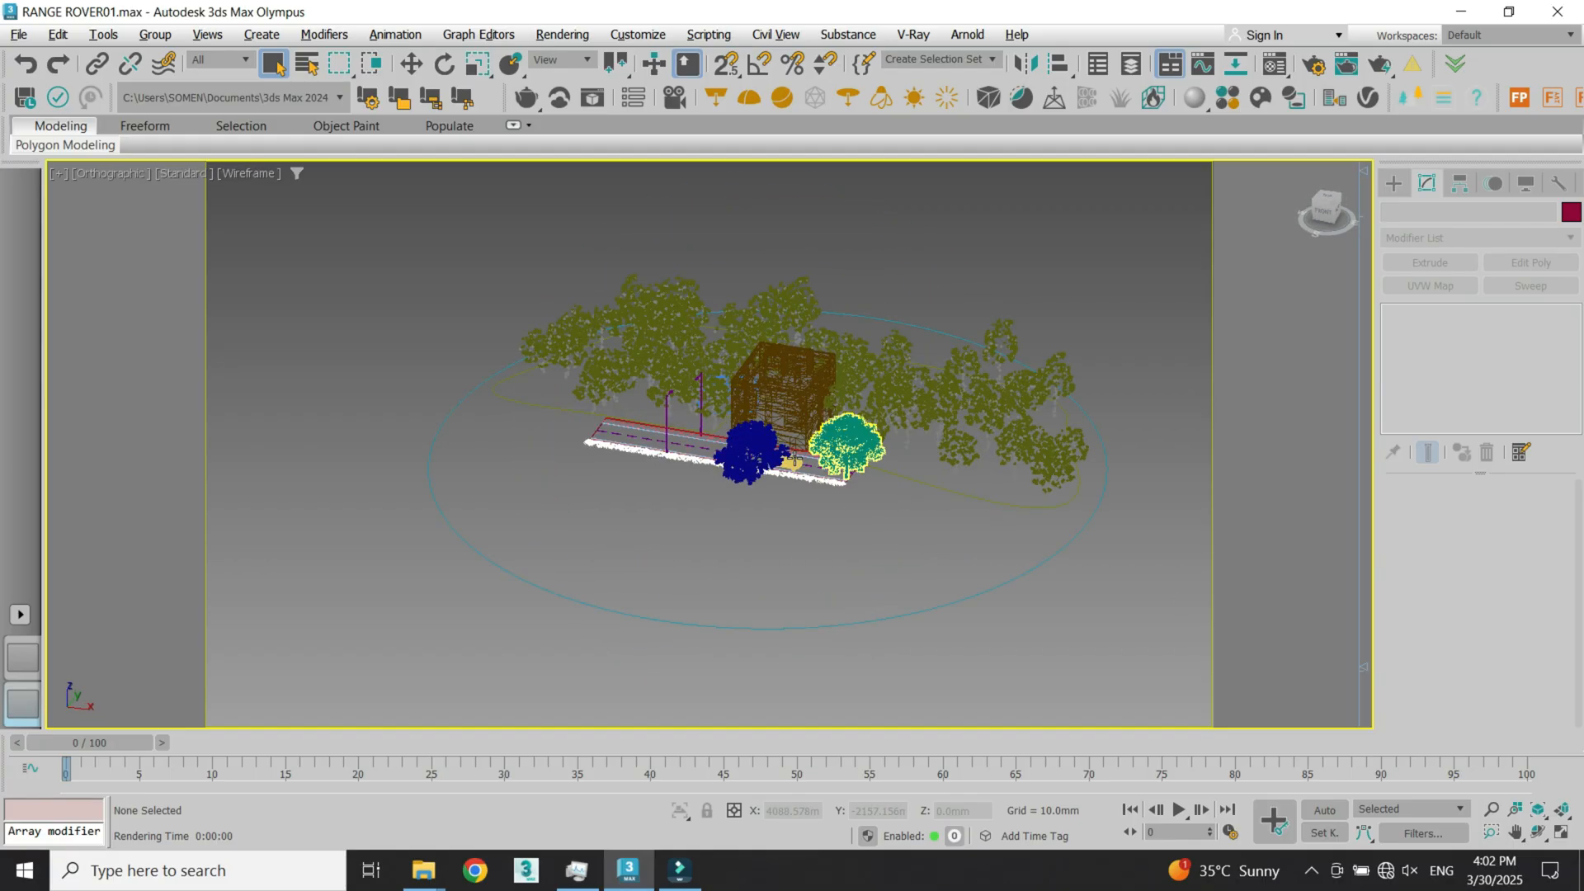
pyautogui.scroll(-5, 803, 418)
pyautogui.press('F3')
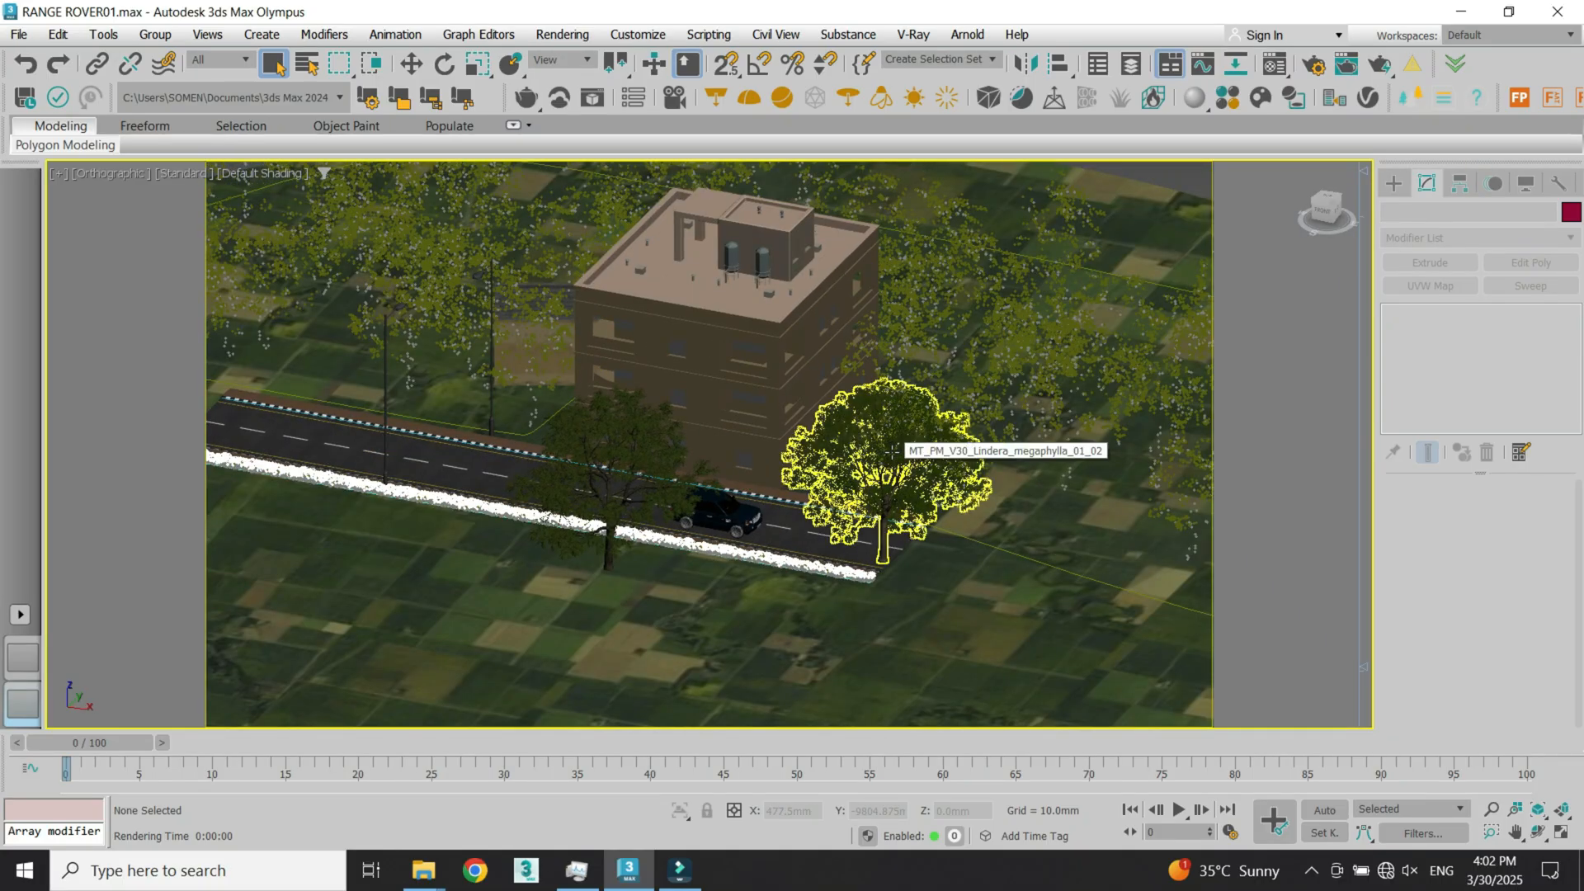
pyautogui.scroll(5, 703, 518)
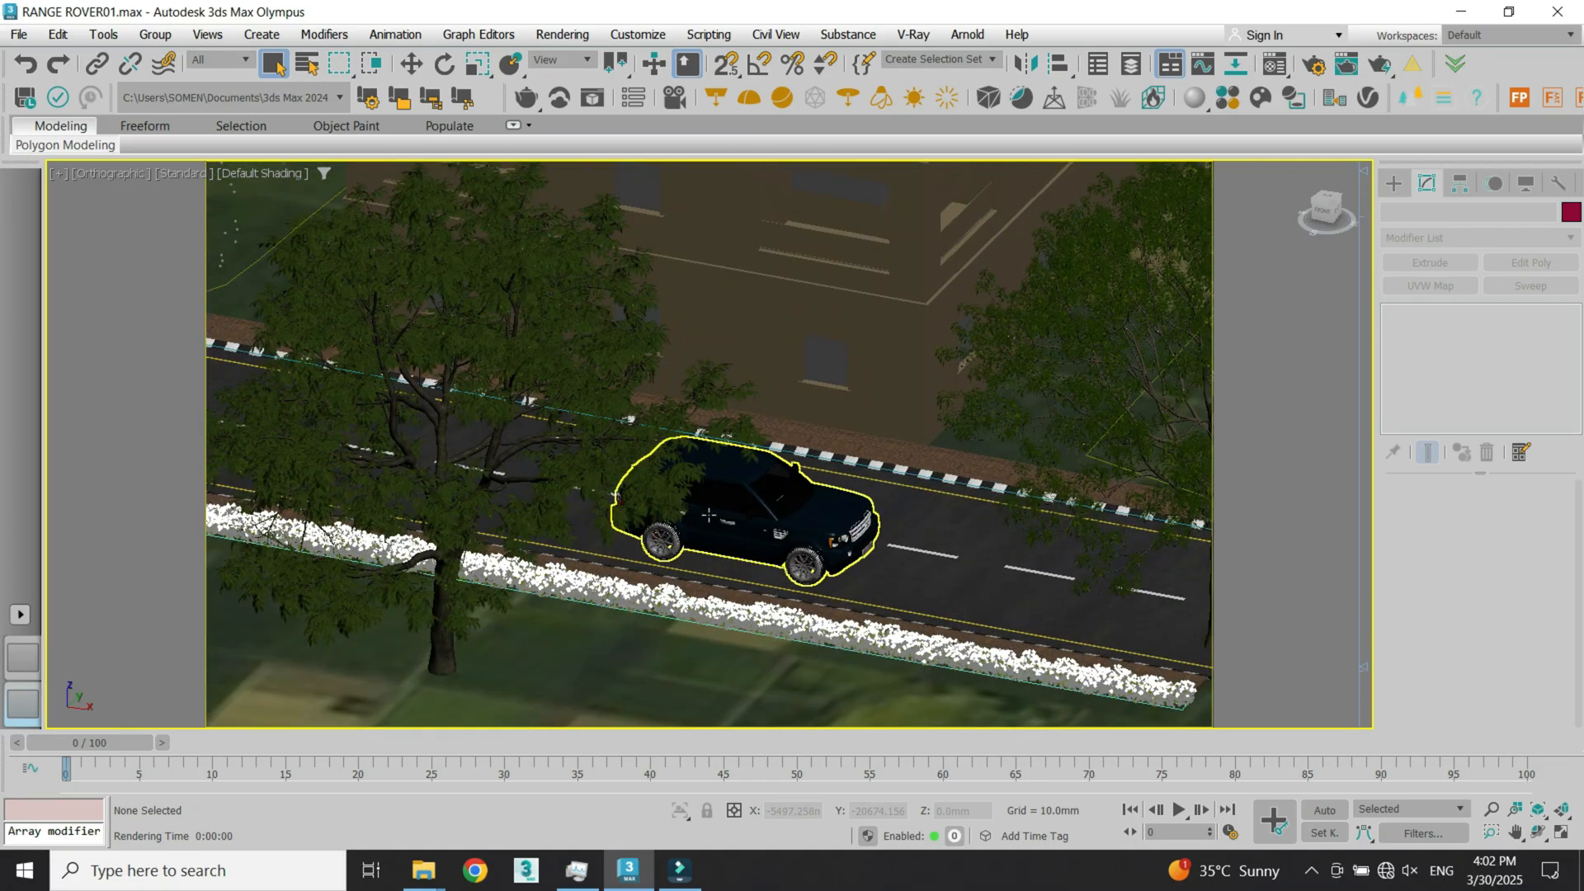
pyautogui.click(776, 517)
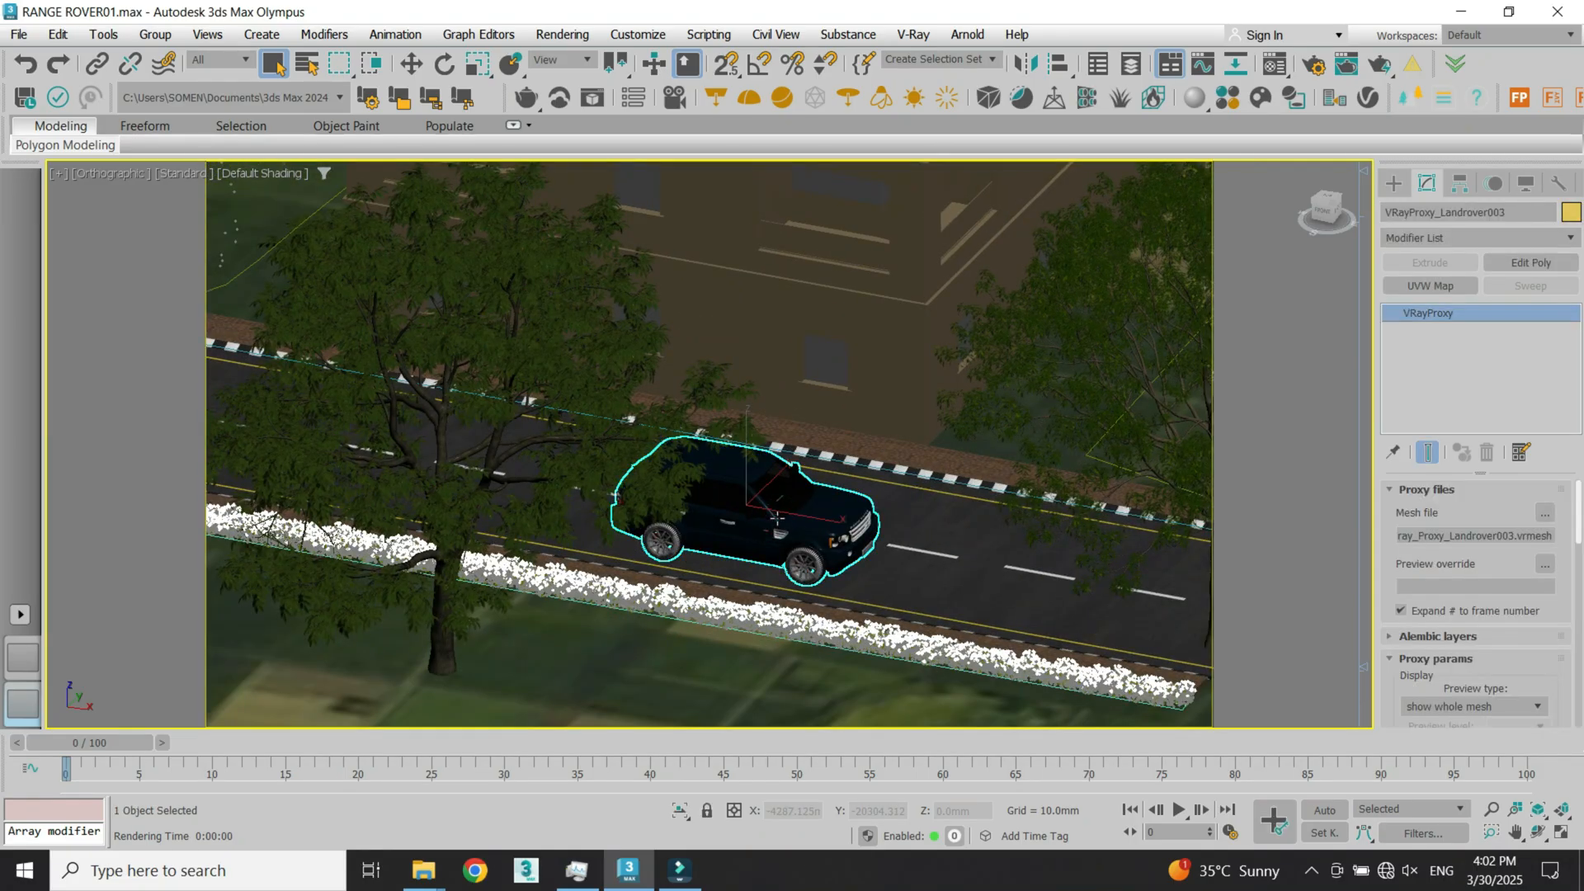
pyautogui.click(411, 65)
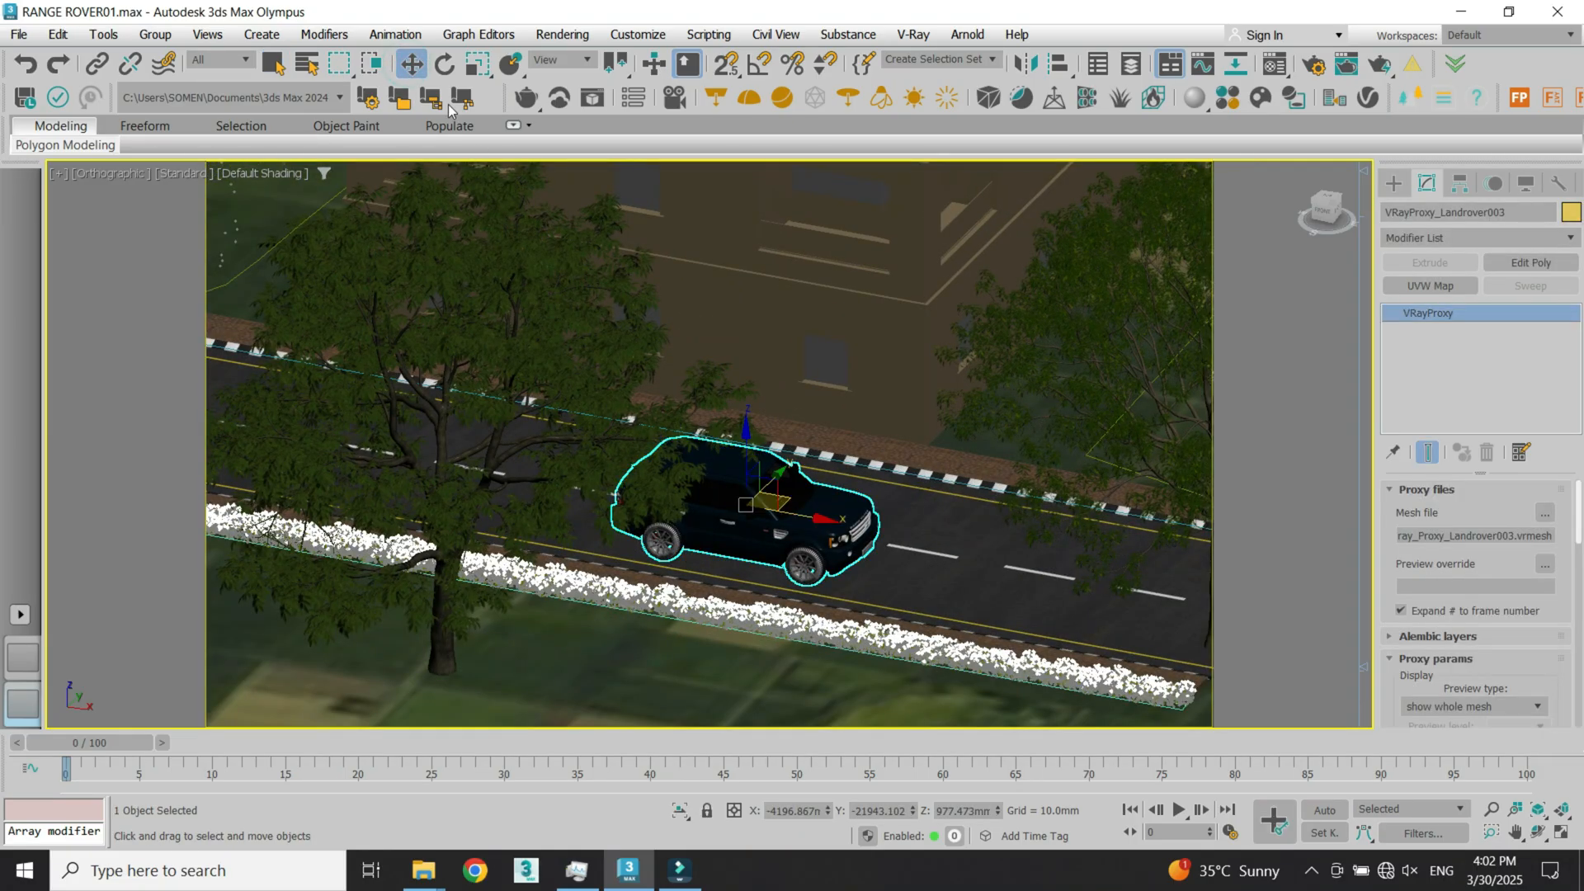
# Step: Display the car and its surrounding road in Top view with wireframe shading
pyautogui.press('t')
pyautogui.press('z')
pyautogui.scroll(-8, 693, 361)
pyautogui.moveTo(651, 400); pyautogui.dragTo(750, 412, button='middle')
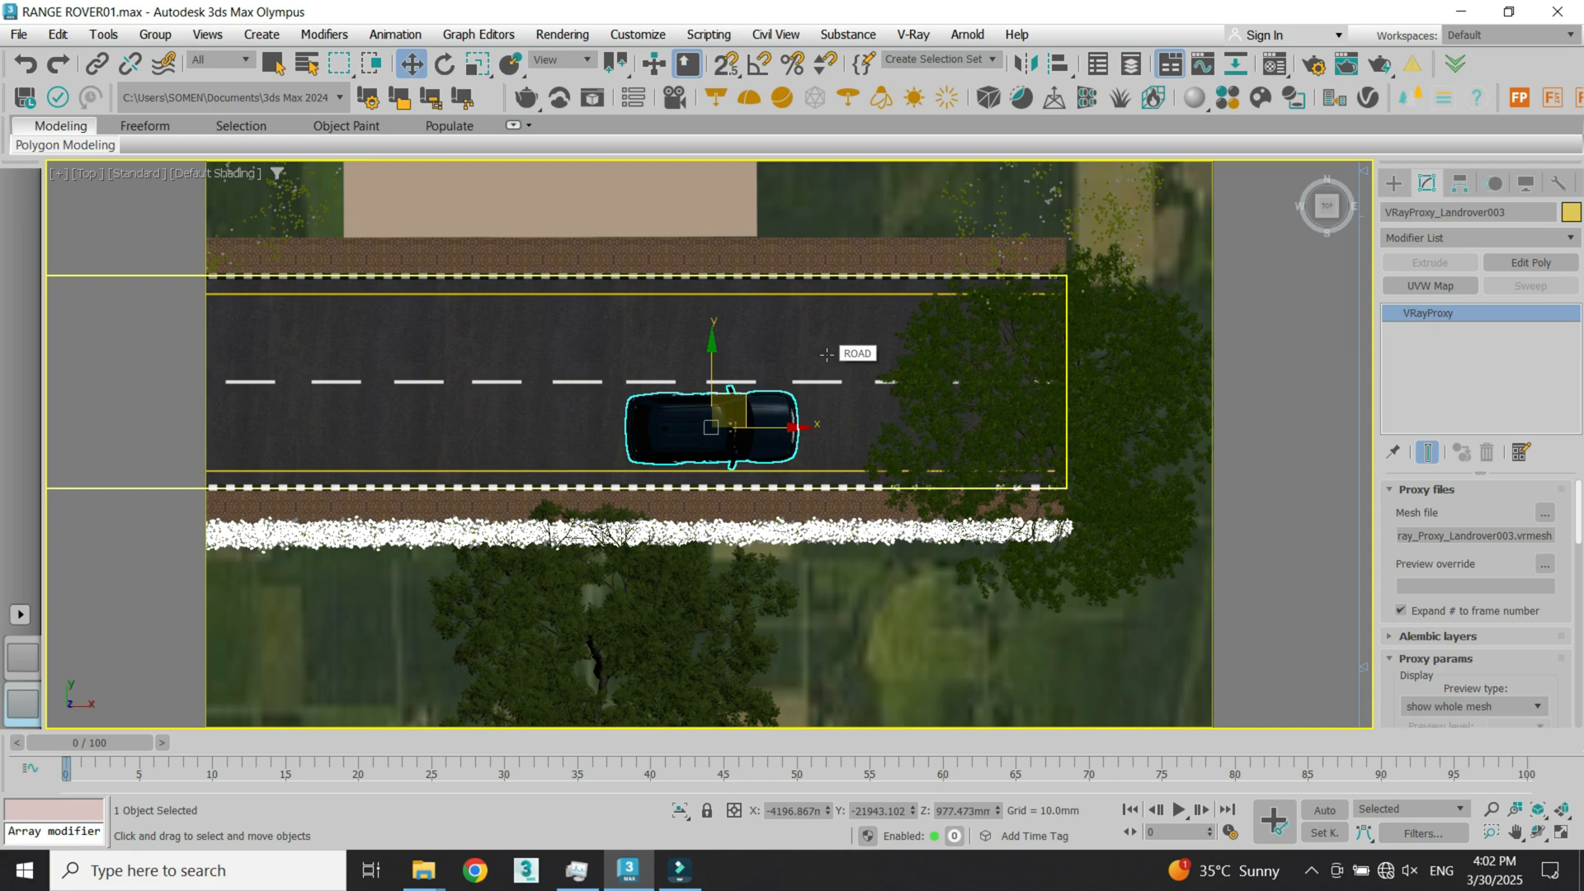
pyautogui.keyDown('alt'); pyautogui.moveTo(826, 354); pyautogui.dragTo(916, 453, button='middle'); pyautogui.keyUp('alt')
pyautogui.press('t')
pyautogui.press('z')
pyautogui.scroll(-8, 837, 441)
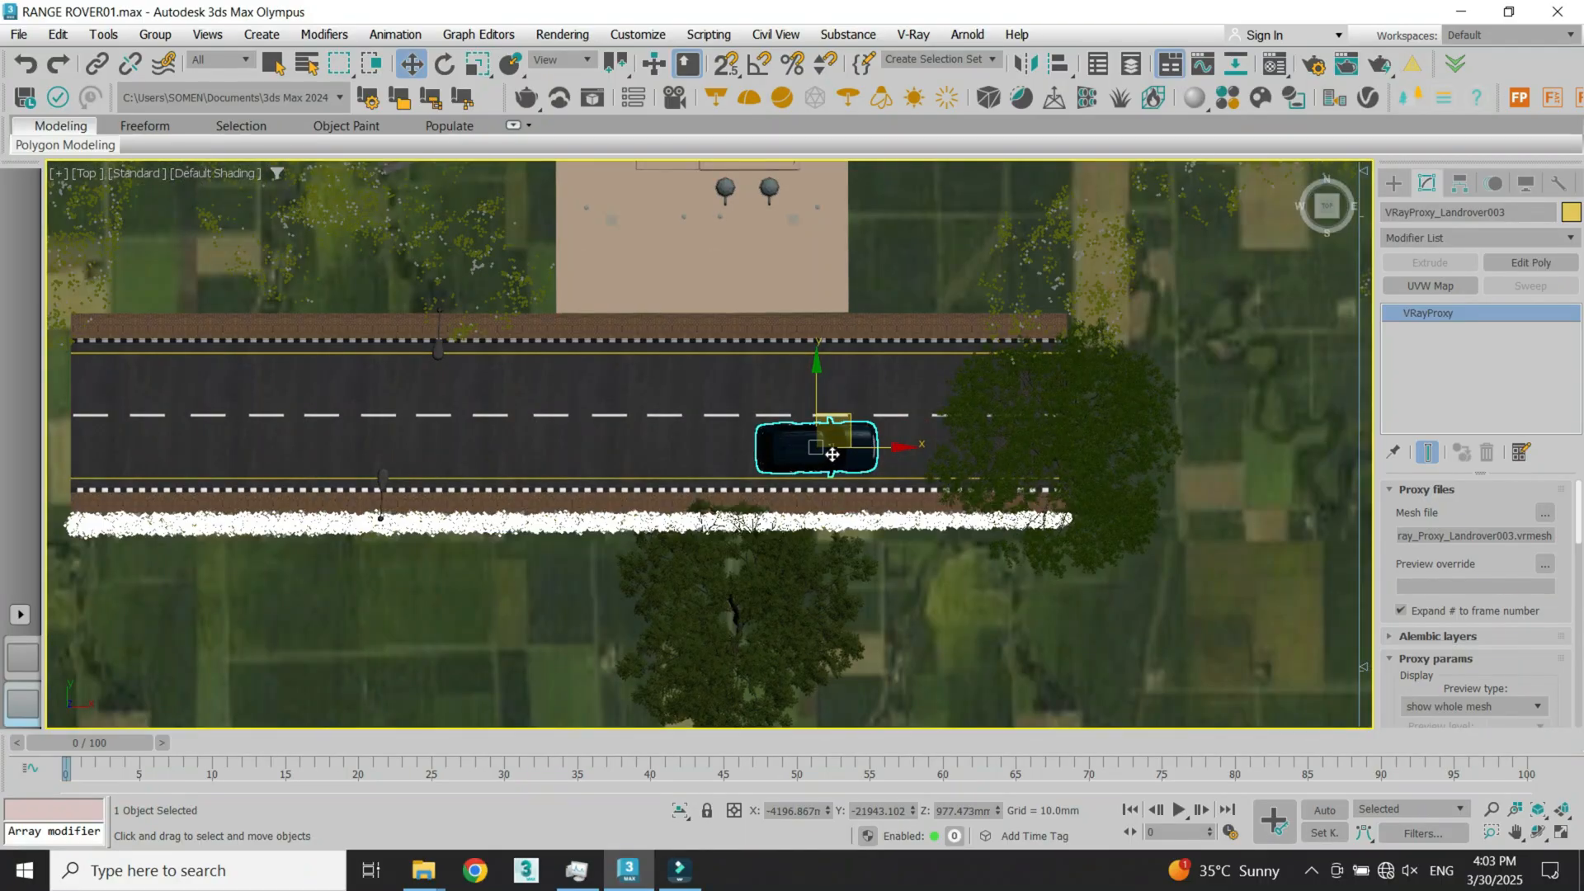
pyautogui.press('F3')
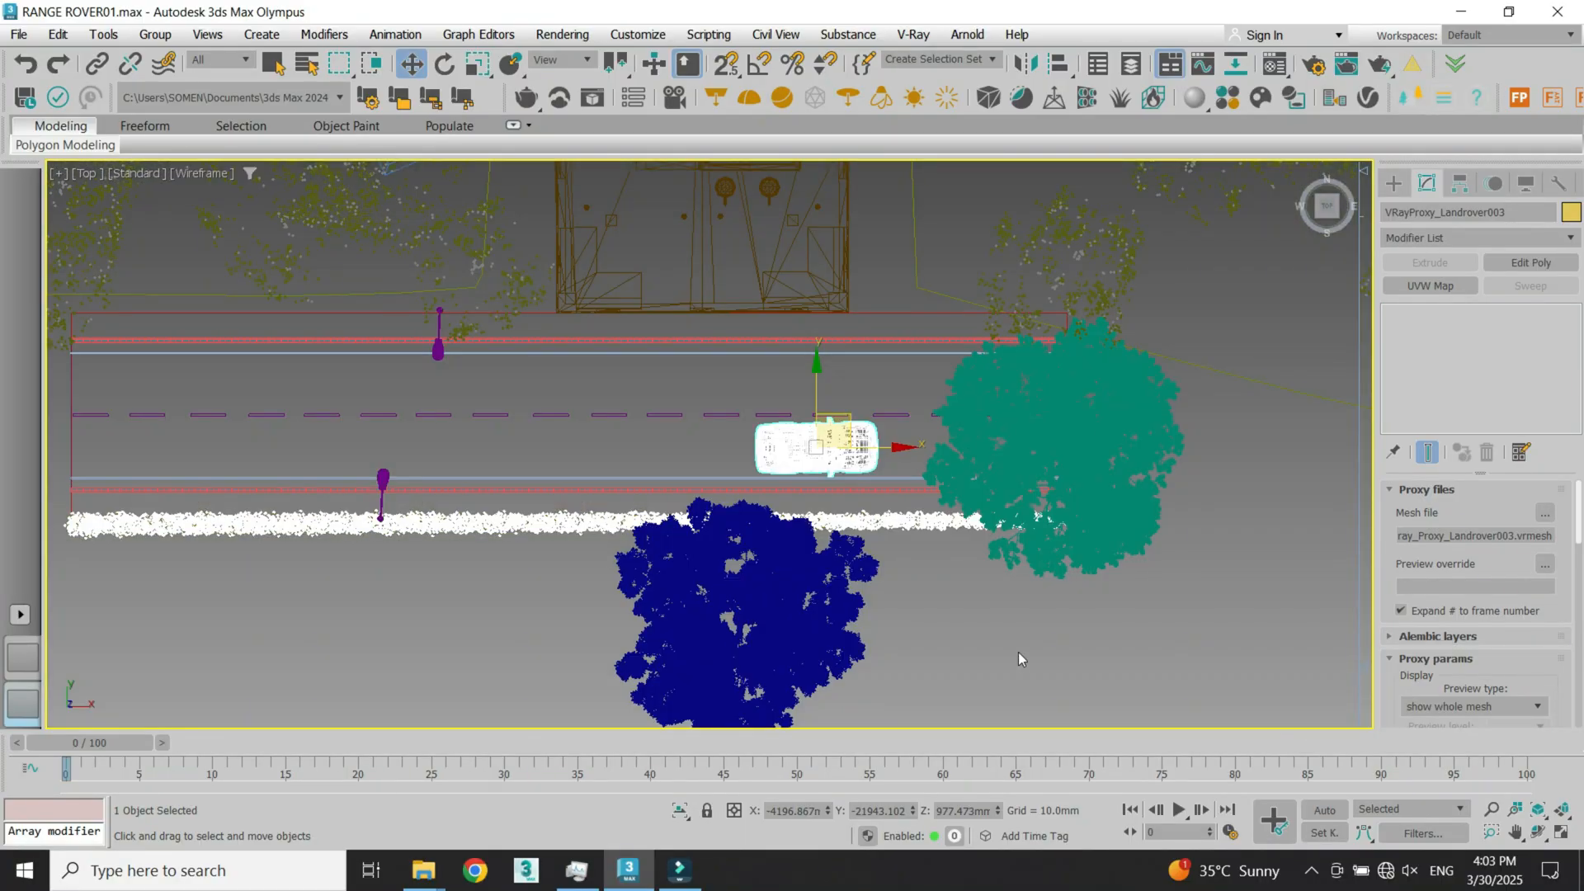
# Step: Deselect the car and open the camera creation options
pyautogui.click(1018, 652)
pyautogui.click(1394, 182)
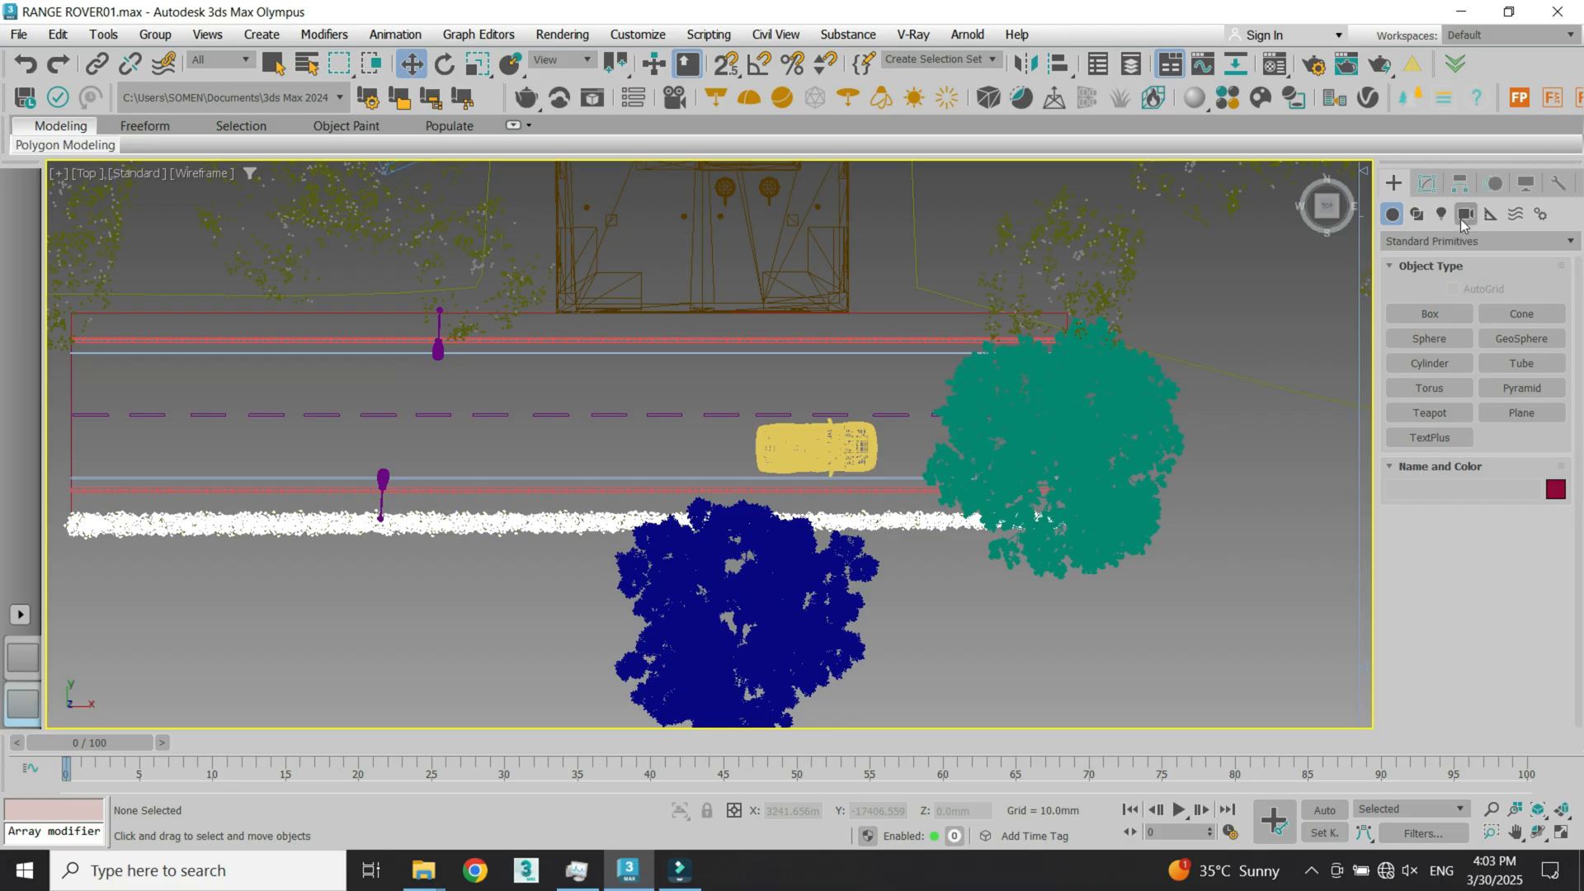
pyautogui.click(1464, 214)
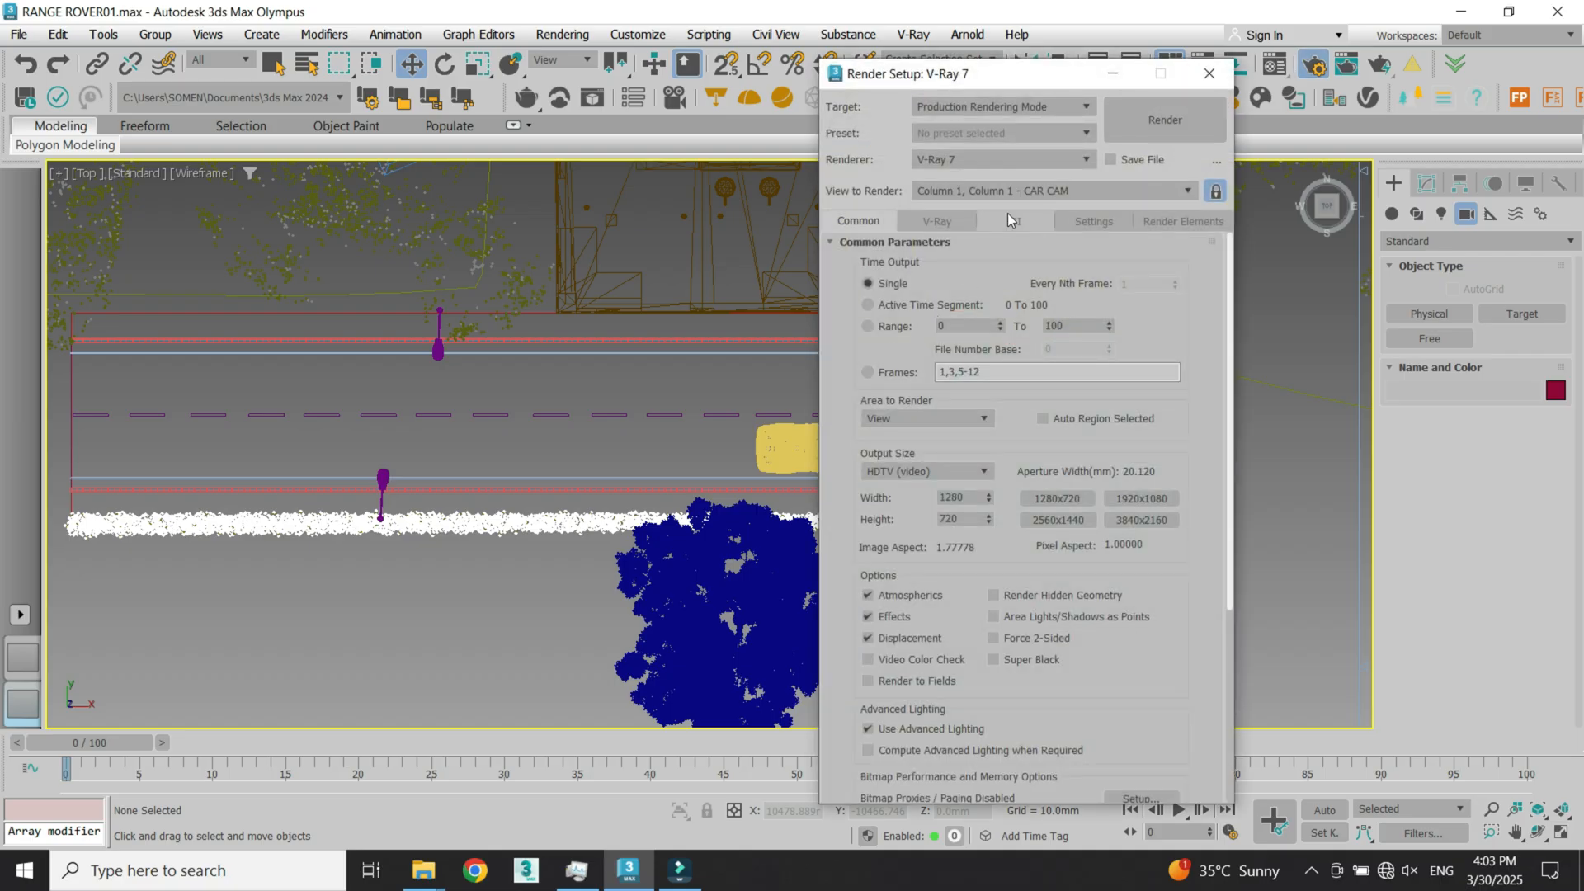
# Step: Check the V-Ray render setup and set the output size to HDTV (video) at 1280x720
pyautogui.click(1089, 221)
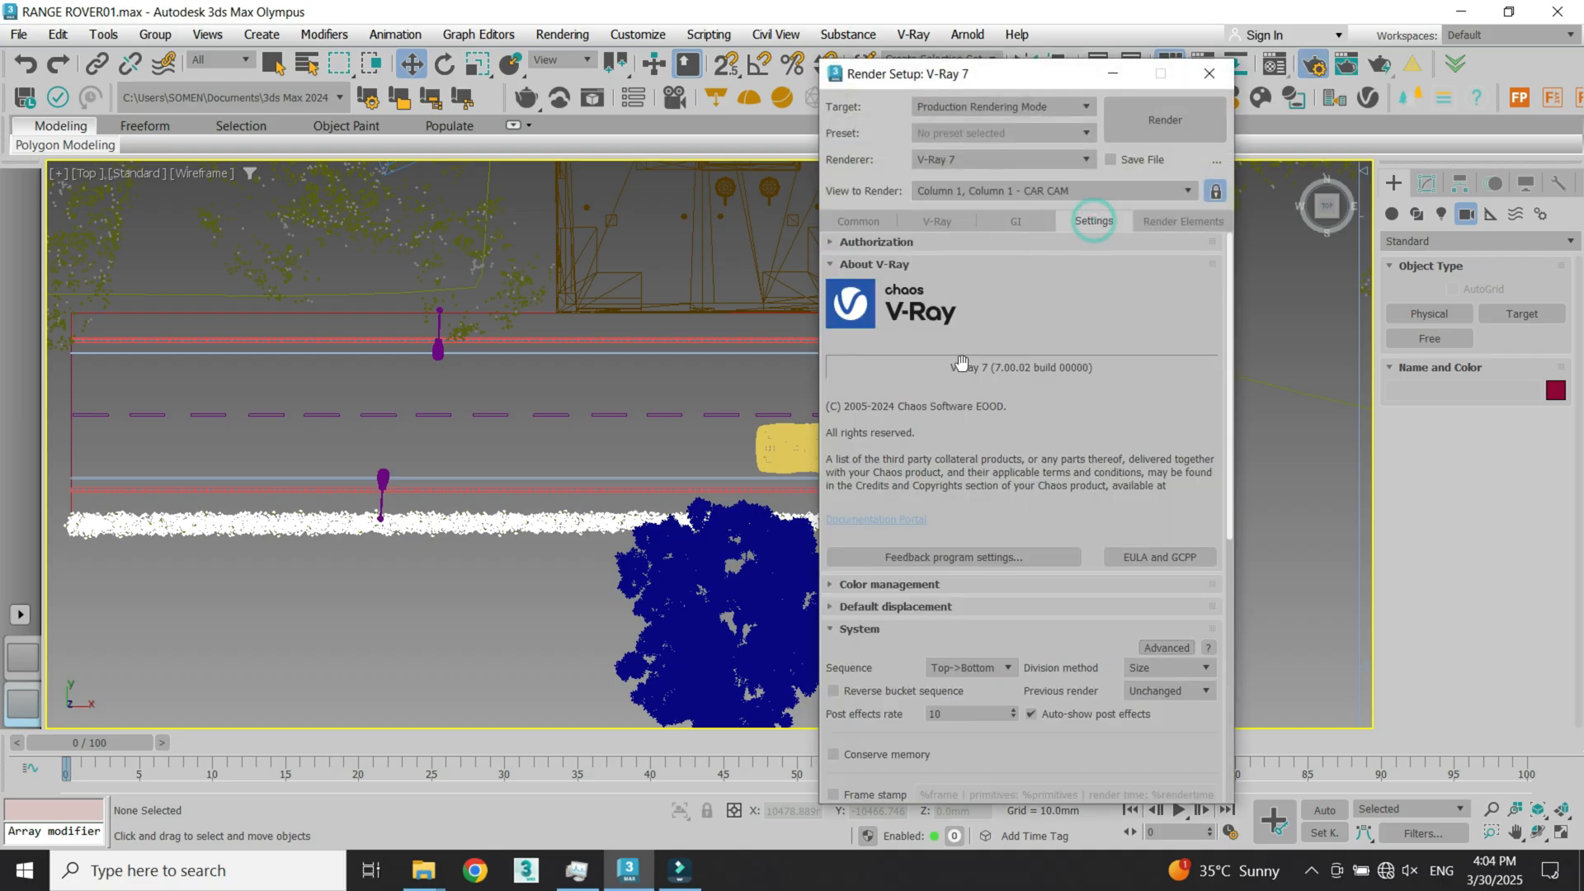
pyautogui.click(877, 219)
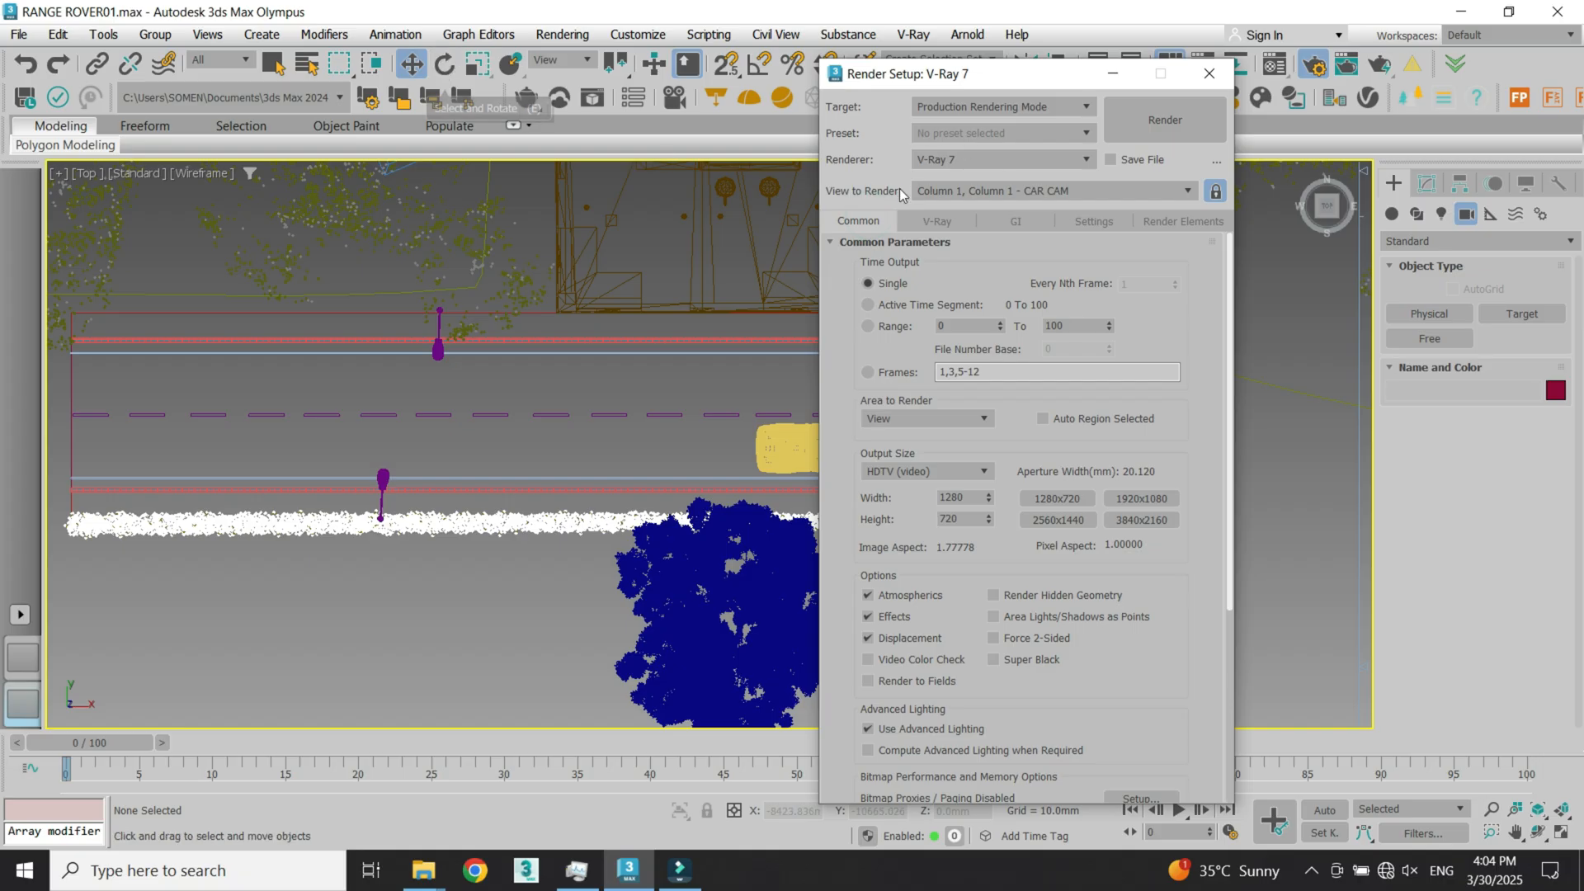
pyautogui.moveTo(1226, 289)
pyautogui.mouseDown()
pyautogui.moveTo(1227, 488)
pyautogui.moveTo(1223, 289)
pyautogui.mouseUp()
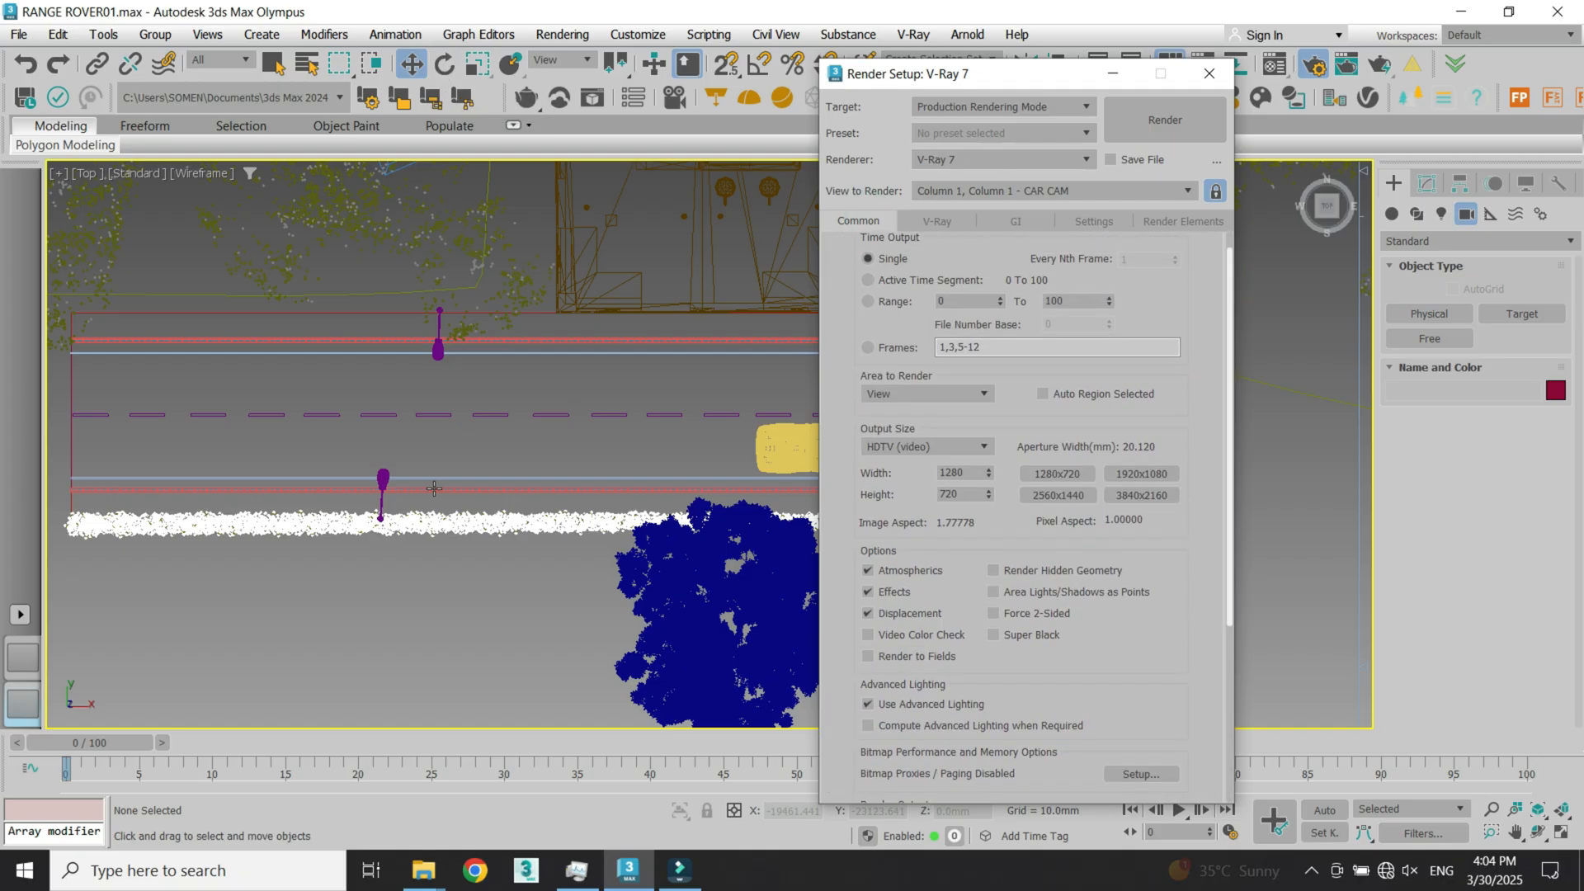
pyautogui.scroll(-3, 472, 454)
pyautogui.scroll(2, 743, 424)
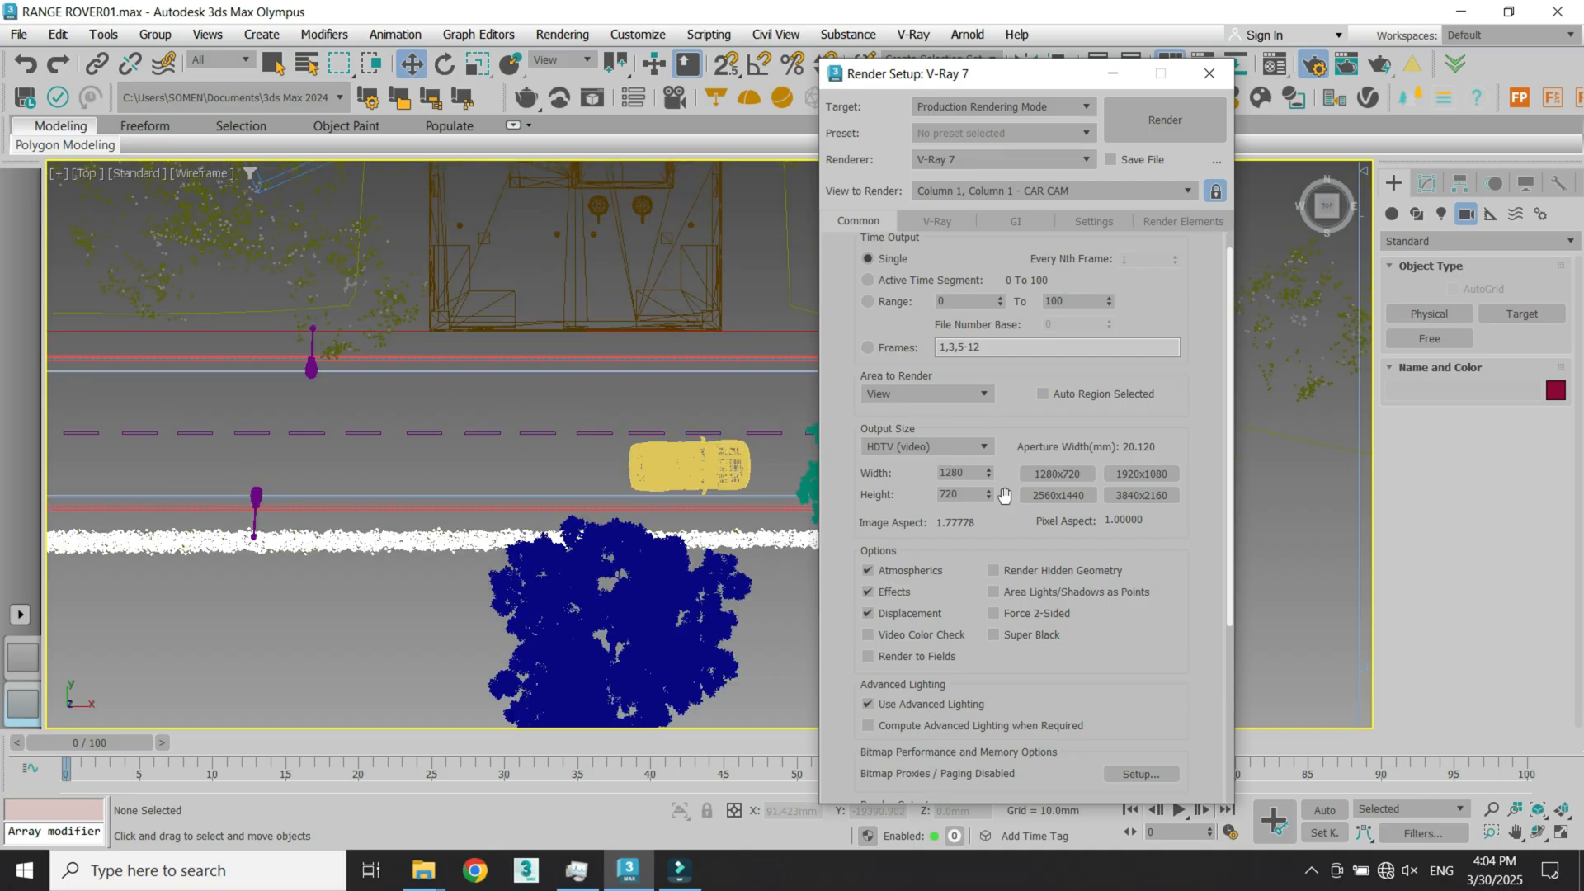
pyautogui.click(945, 456)
pyautogui.click(929, 700)
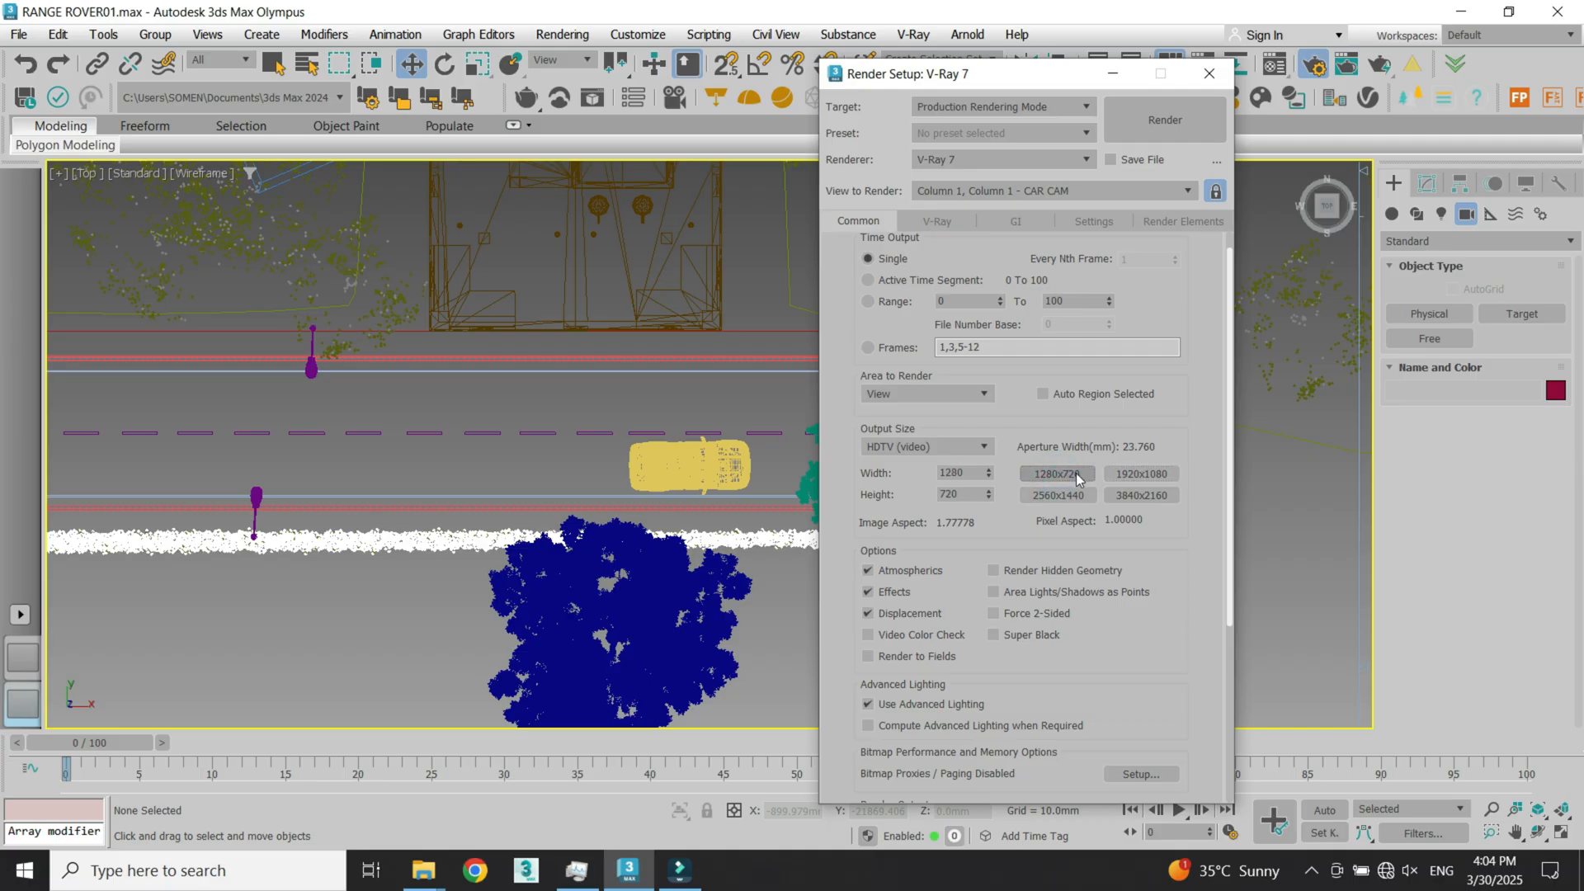
pyautogui.click(1224, 74)
# Step: Create a VRayPhysicalCamera beside the road, aimed toward the car with a target distance of about 3540 mm, and look through it
pyautogui.click(1433, 240)
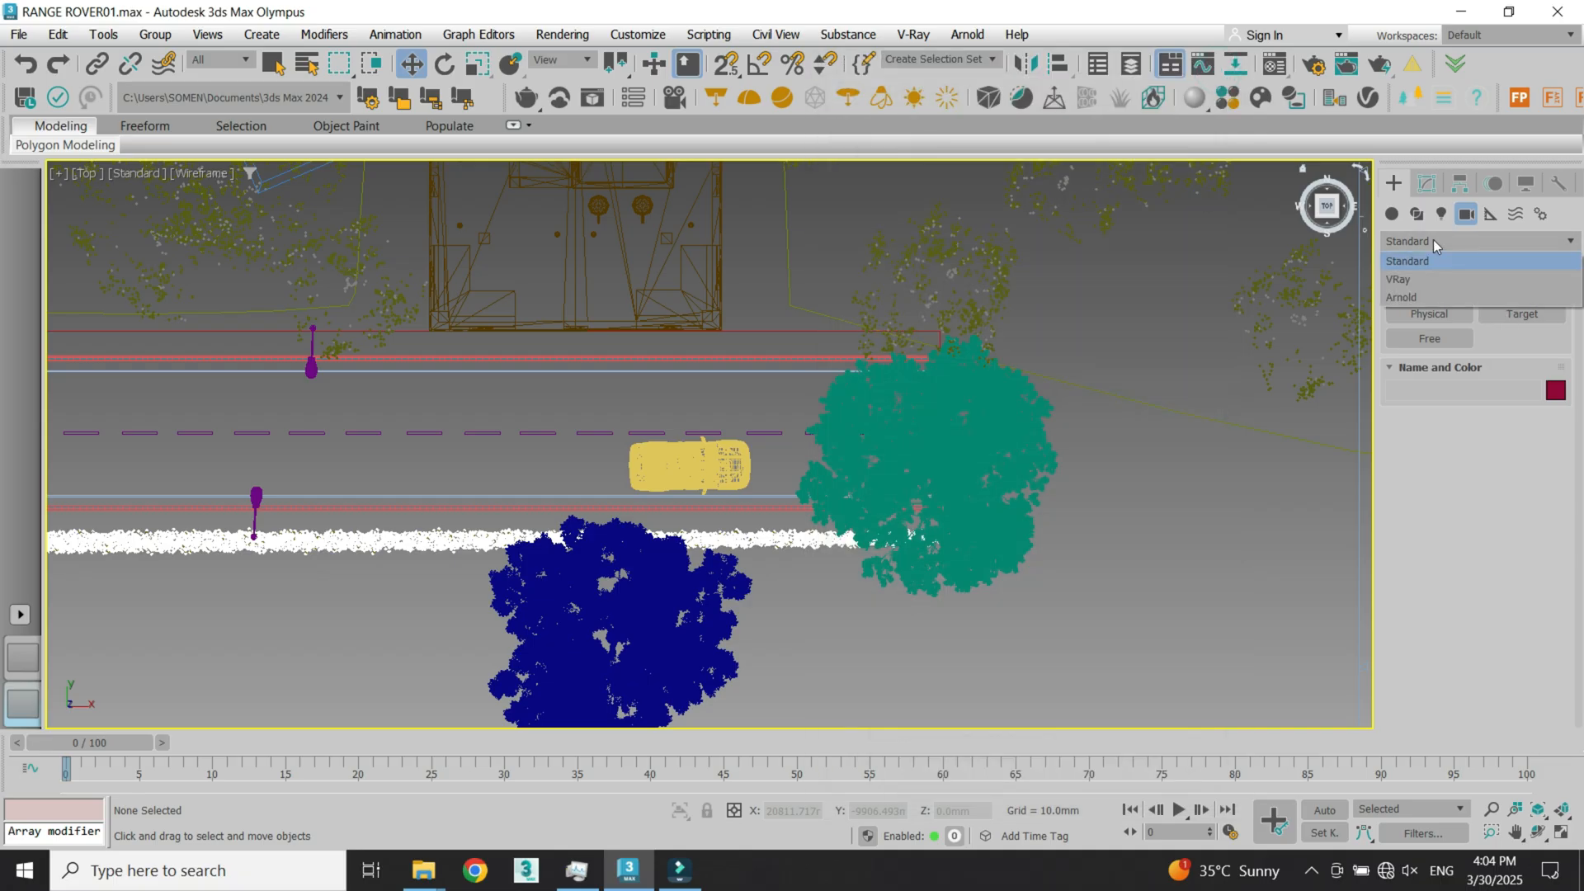
pyautogui.click(1443, 290)
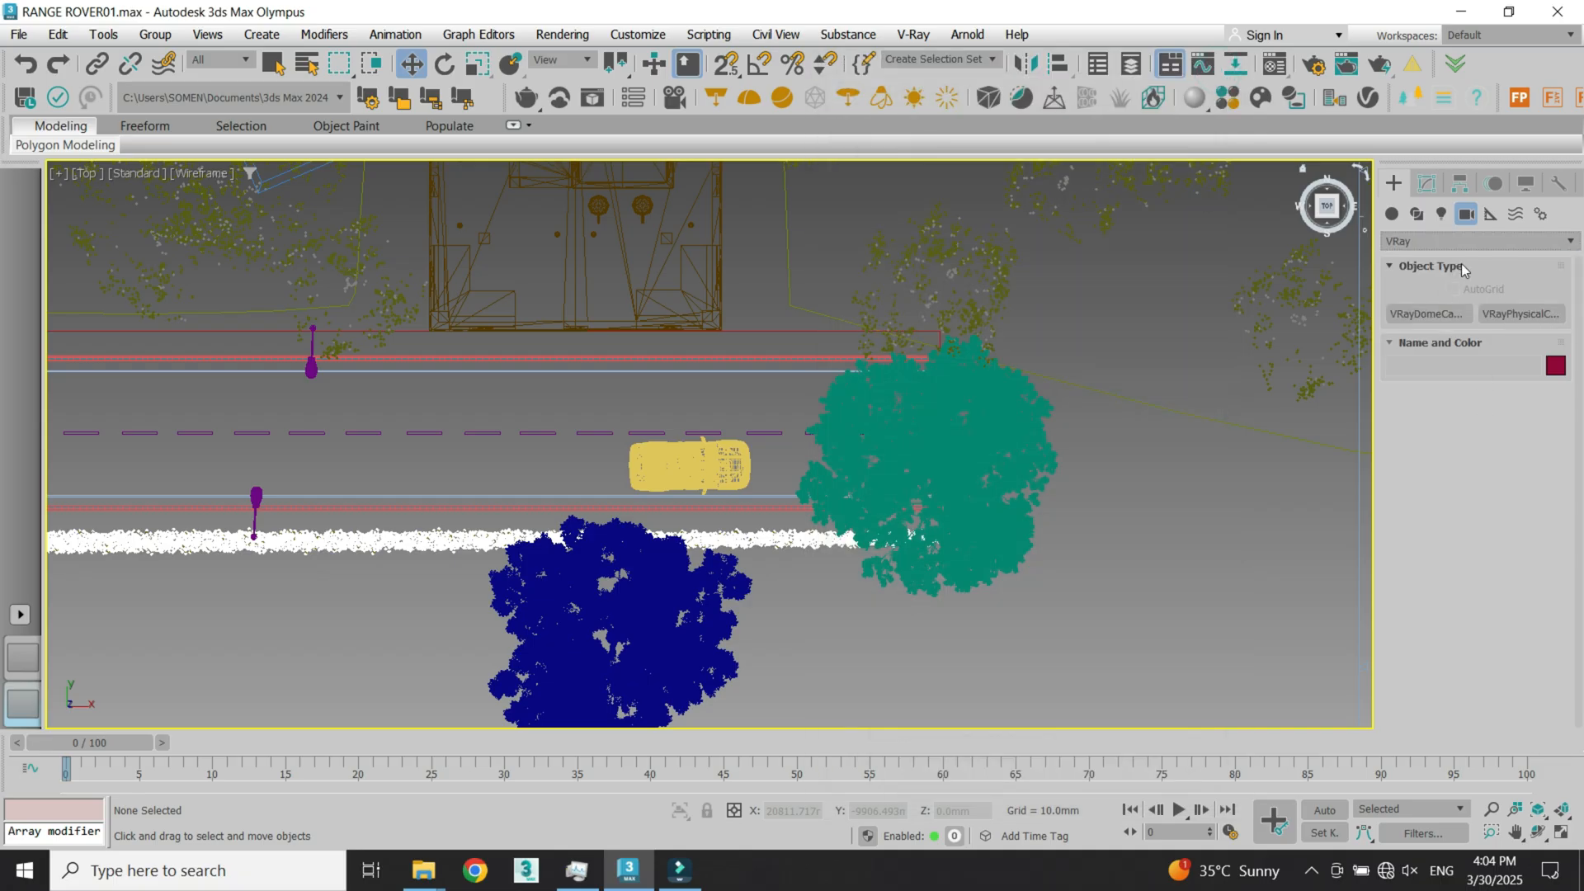
pyautogui.click(1518, 313)
pyautogui.scroll(-2, 786, 471)
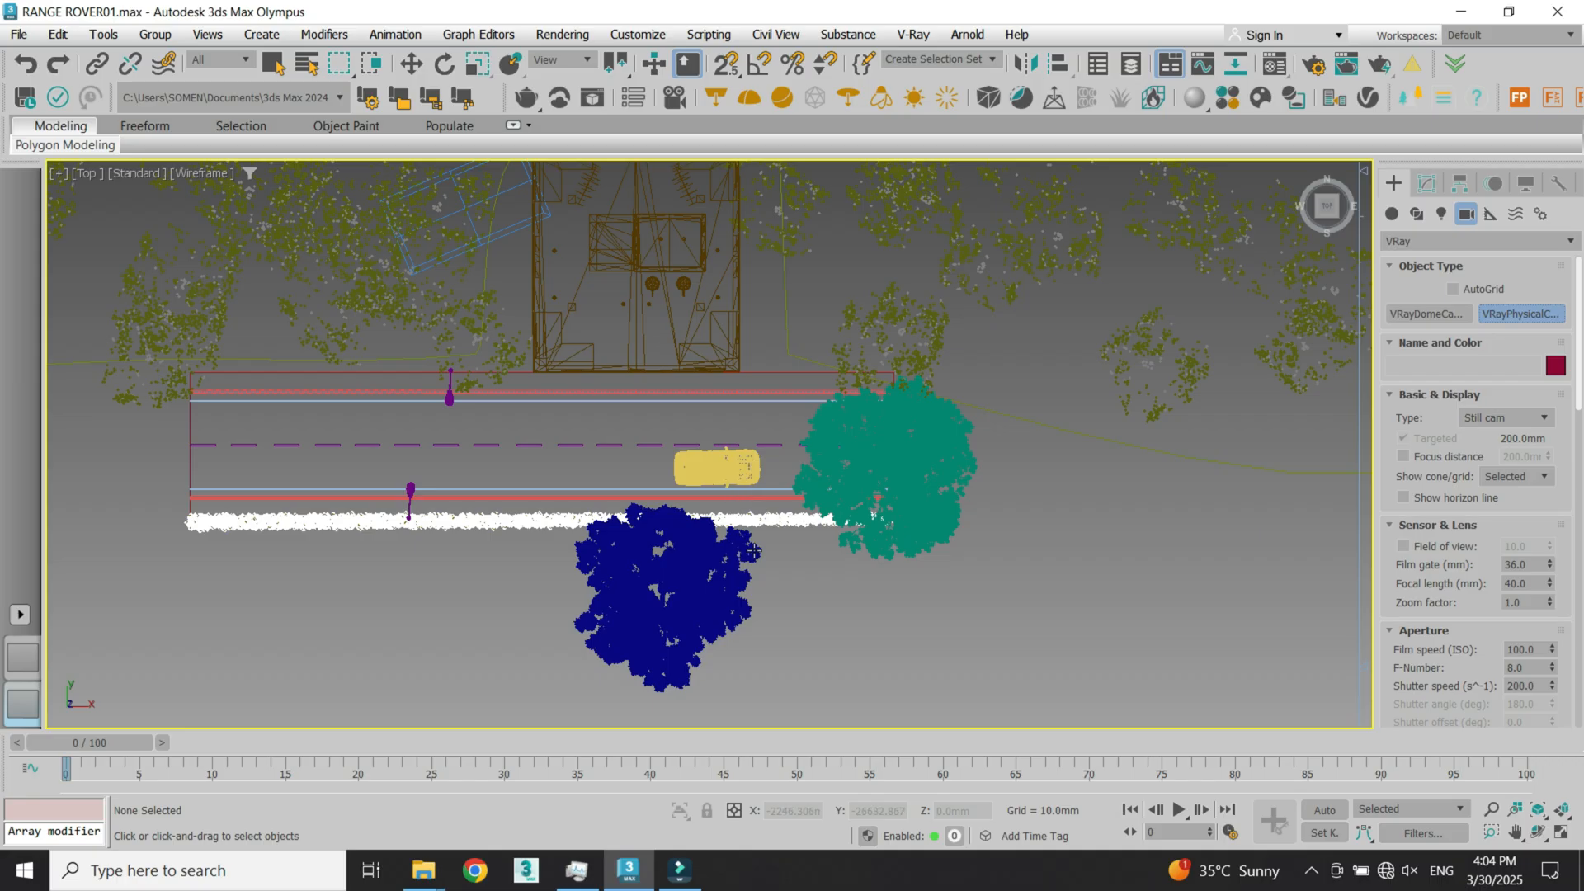
pyautogui.scroll(3, 776, 526)
pyautogui.moveTo(877, 647); pyautogui.dragTo(810, 542)
pyautogui.press('w')
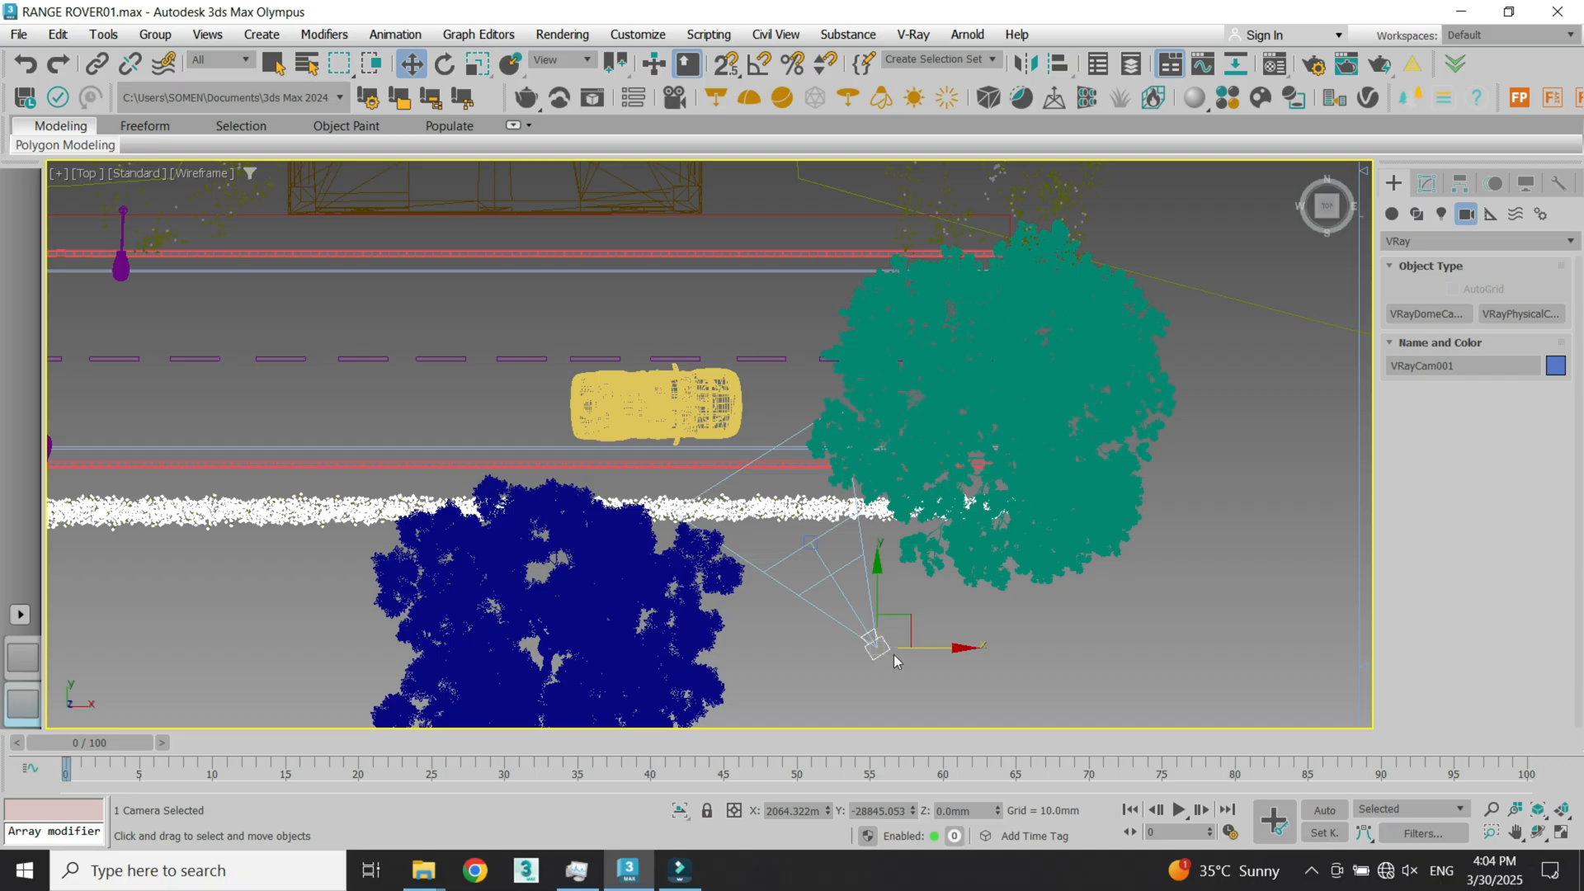
pyautogui.click(1426, 183)
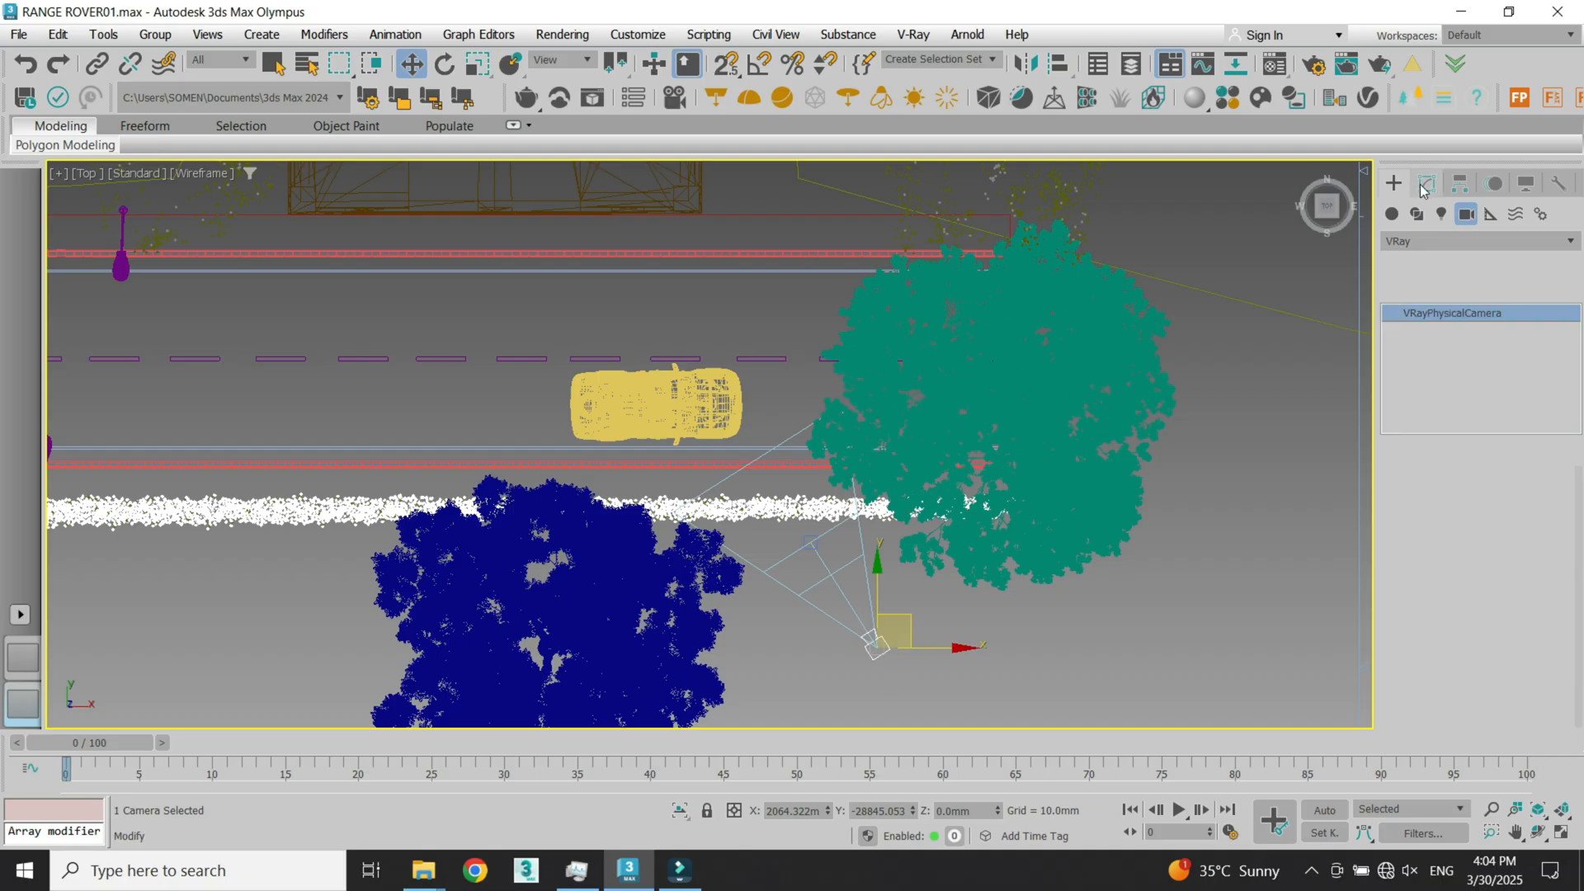
pyautogui.press('c')
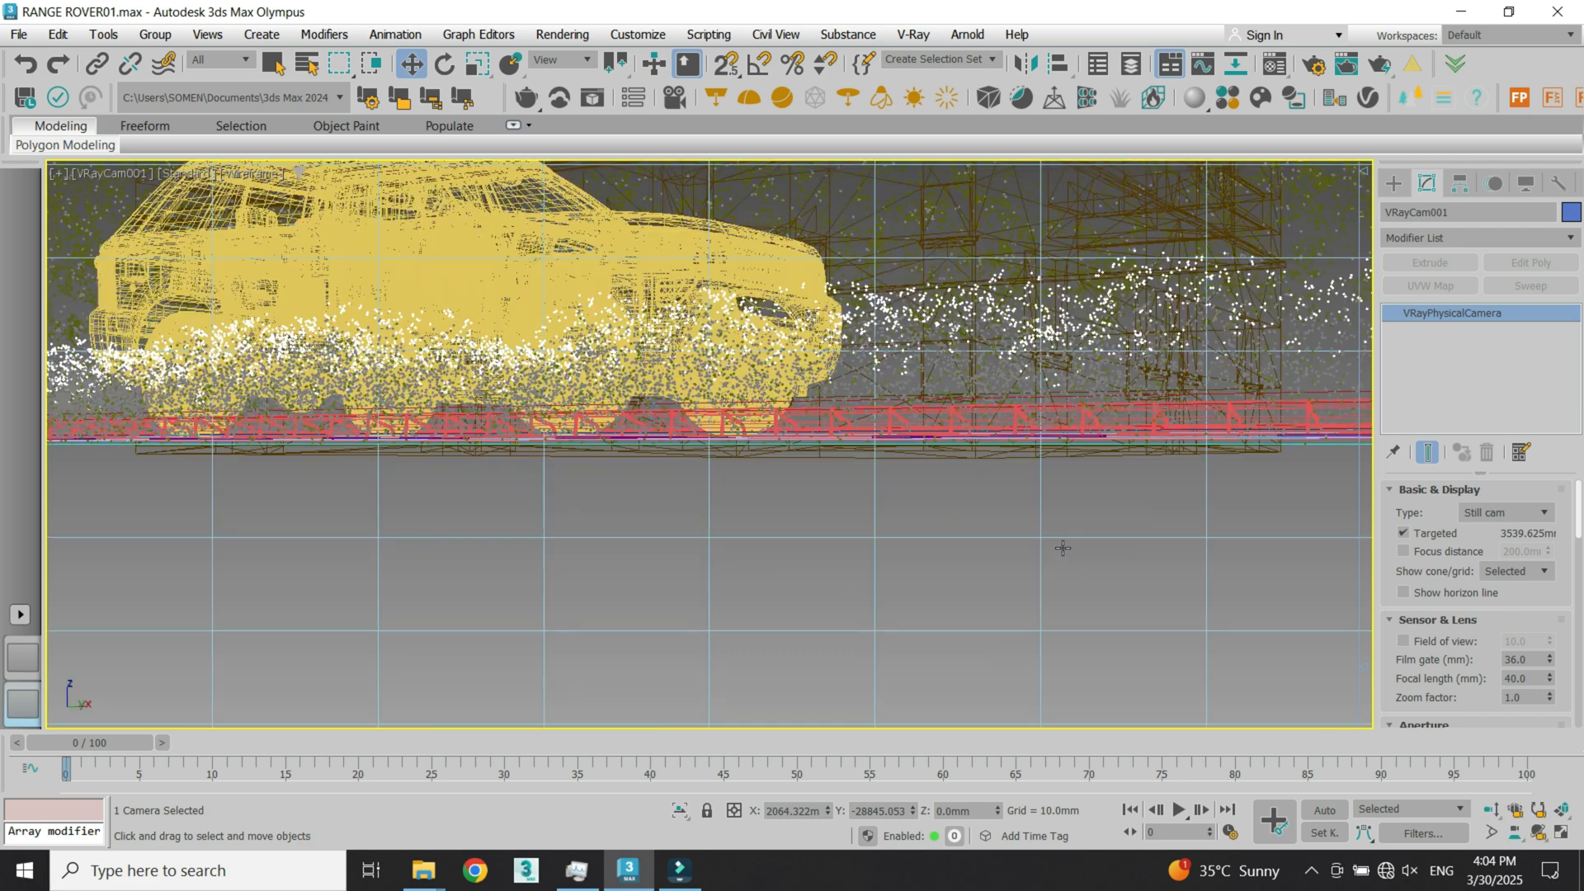
# Step: Delete the "Column 1, Column 1" viewport layout and add a layout with two equal viewports side by side
pyautogui.rightClick(30, 665)
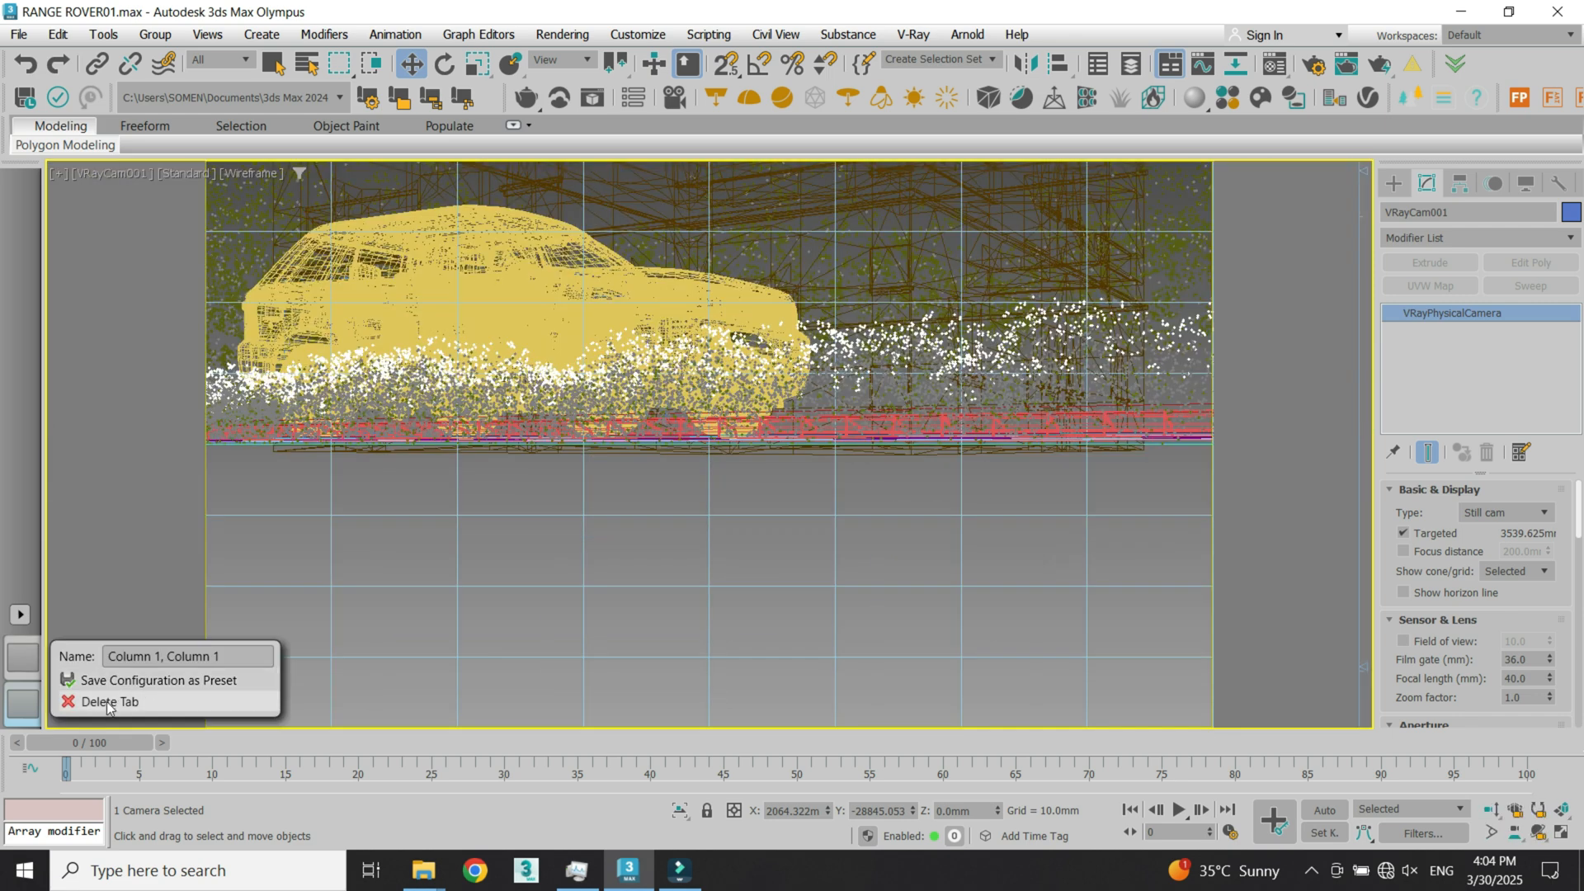
pyautogui.click(91, 704)
pyautogui.click(19, 663)
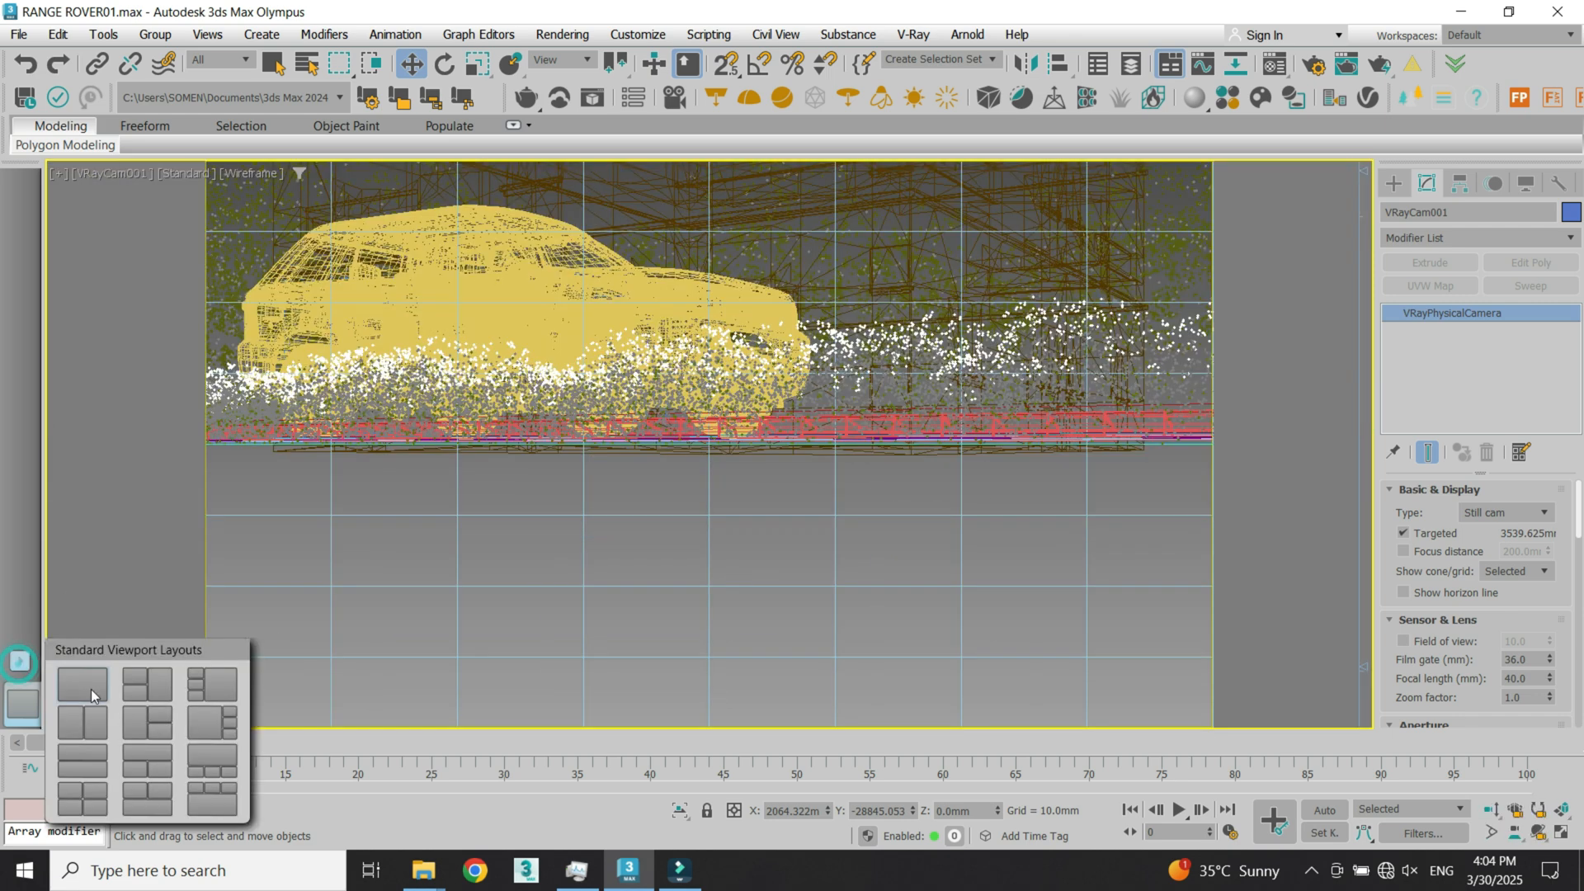
pyautogui.click(81, 722)
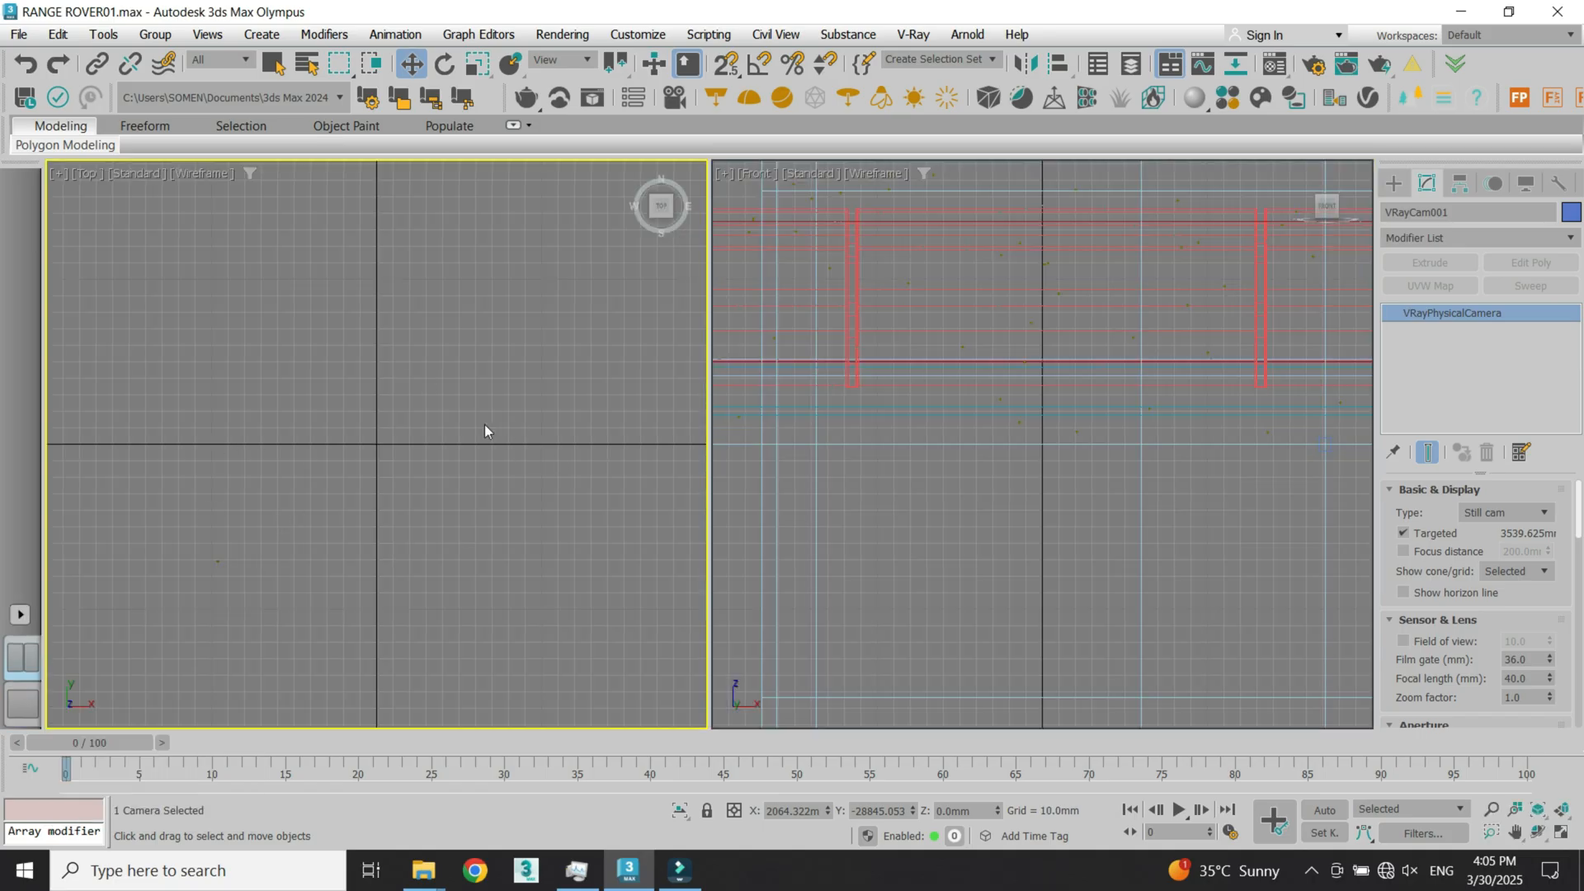
# Step: Change the Front viewport to a Top view and frame the new camera and its target line in it
pyautogui.click(465, 405)
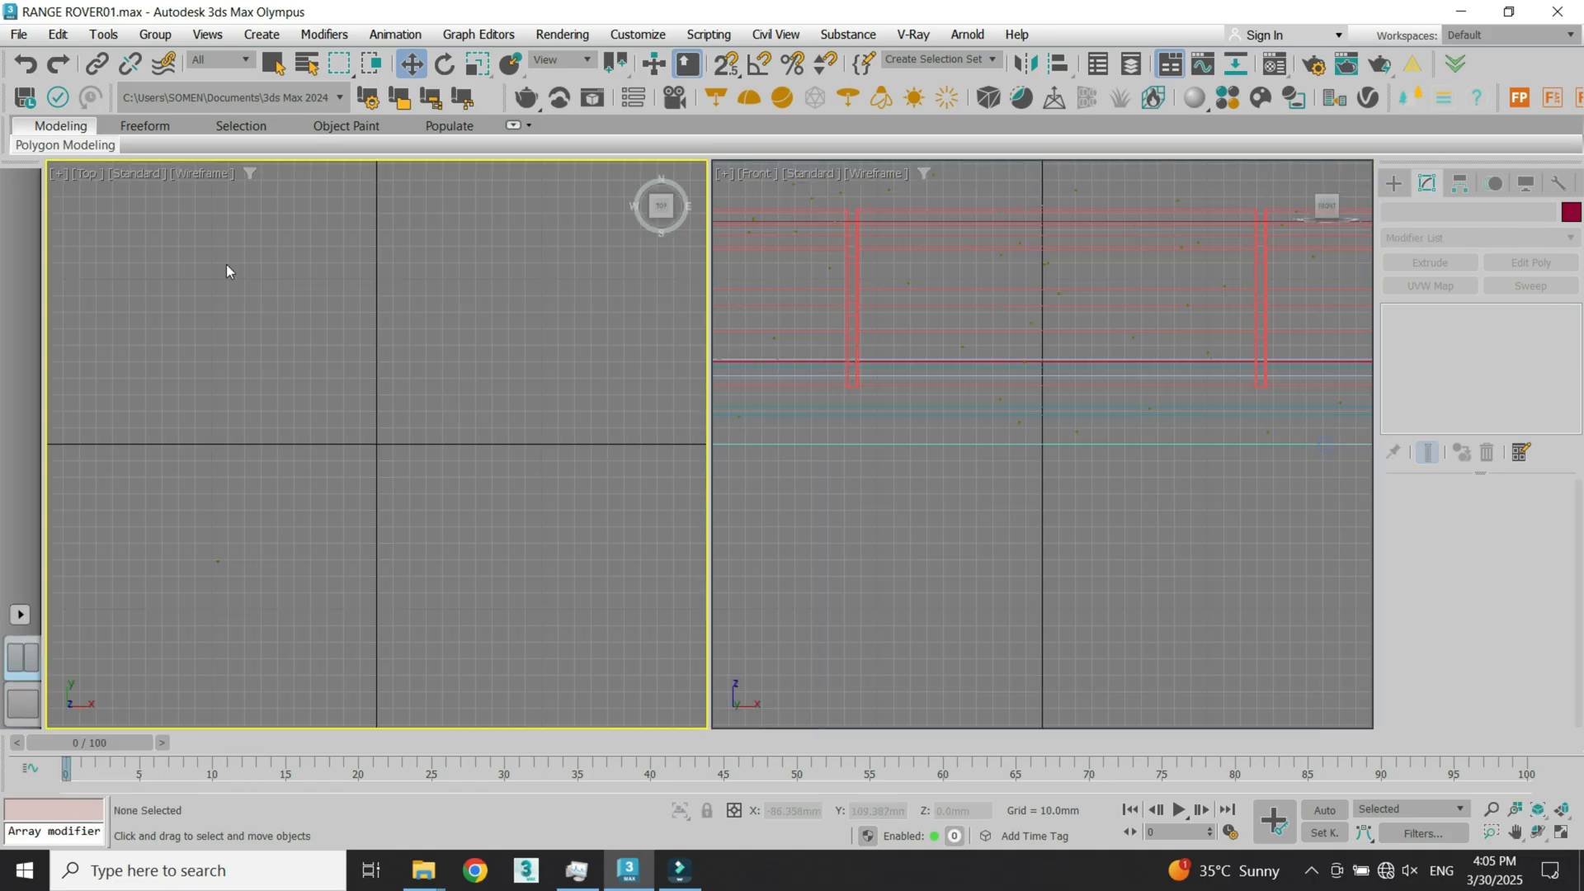
pyautogui.scroll(-6, 938, 563)
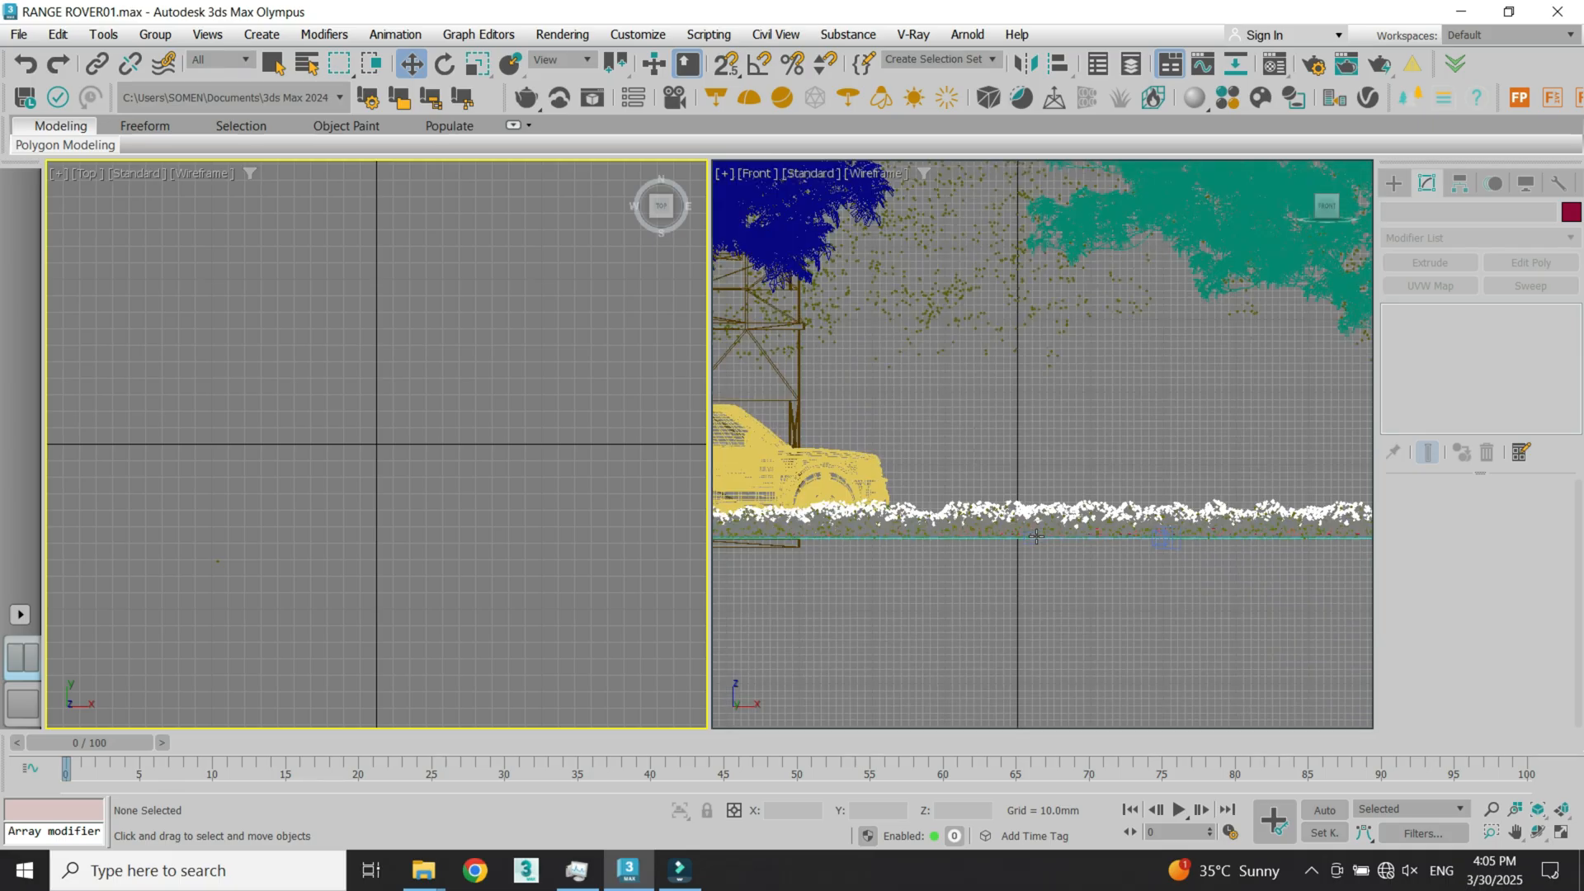
pyautogui.scroll(1, 974, 474)
pyautogui.click(972, 548)
pyautogui.press('t')
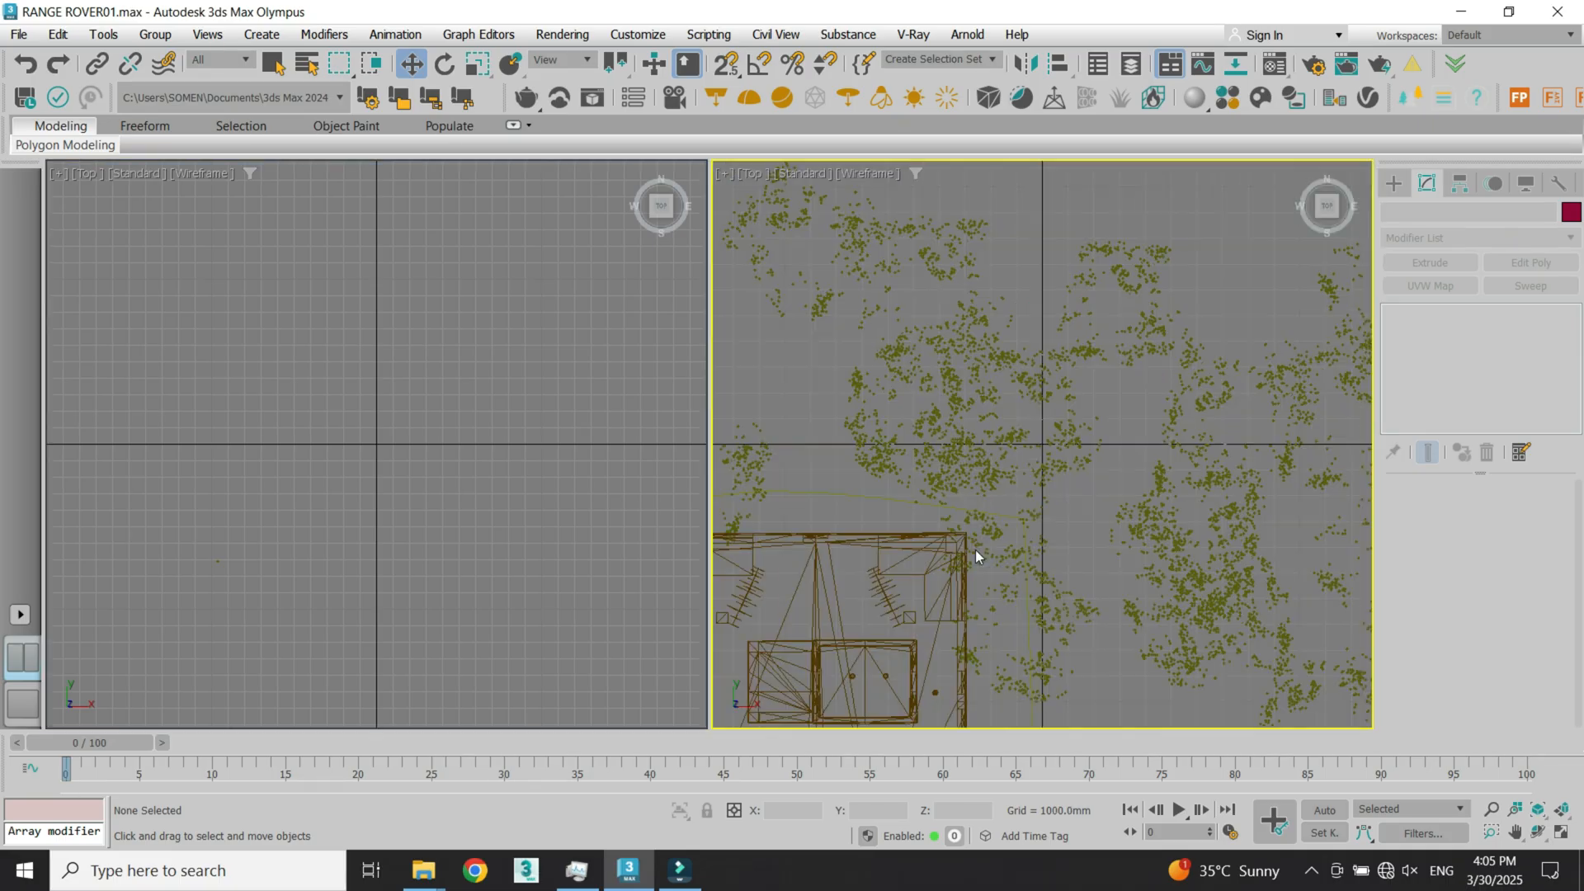
pyautogui.scroll(-6, 1073, 495)
pyautogui.scroll(2, 1017, 483)
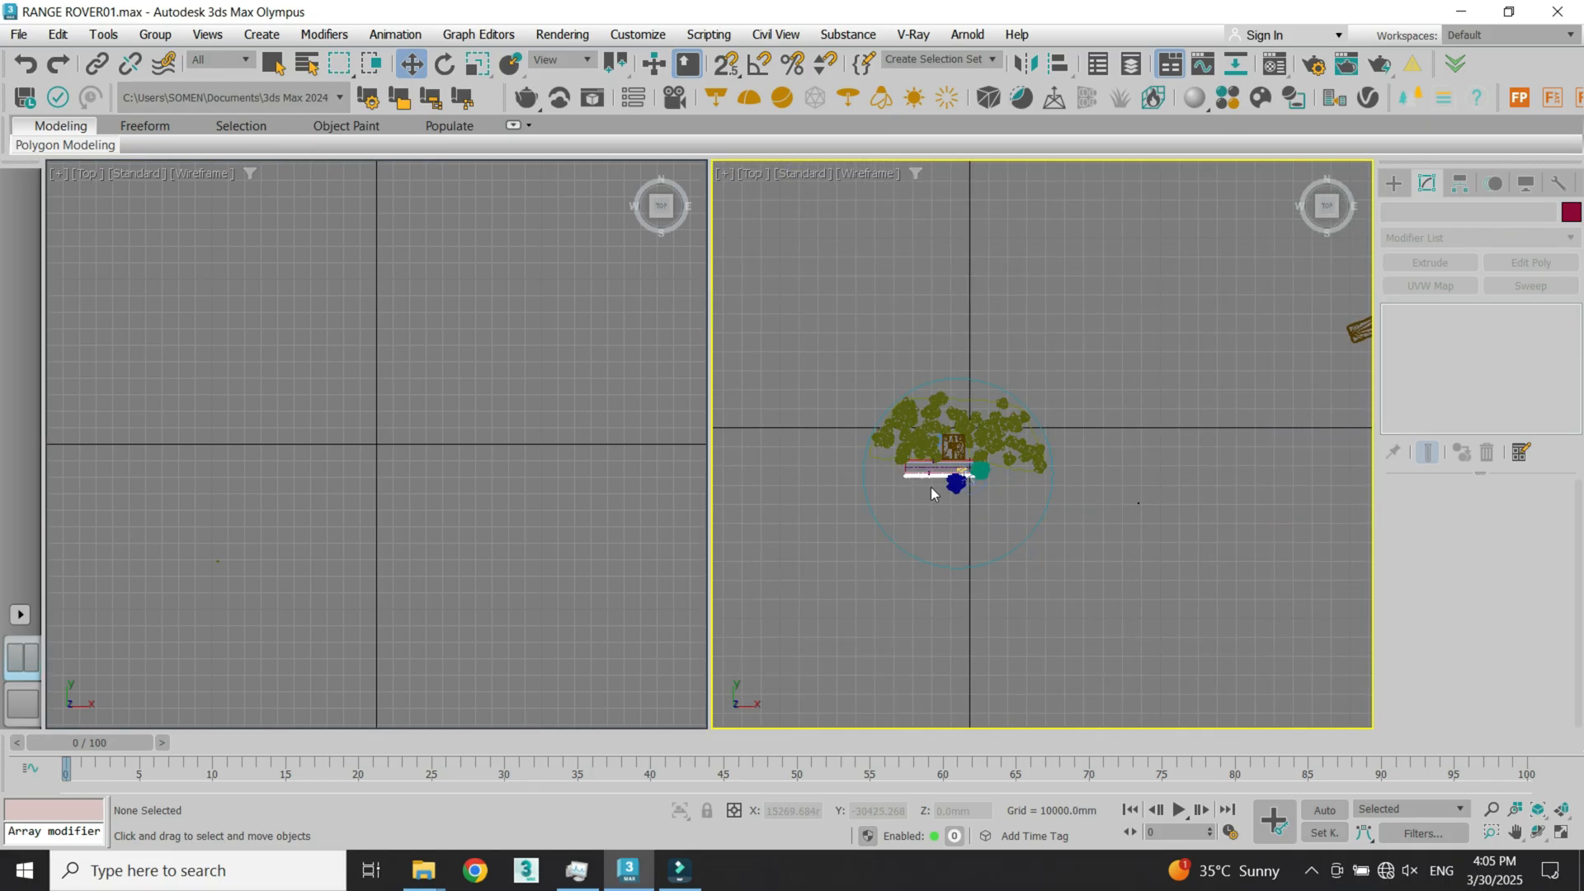
pyautogui.scroll(3, 931, 487)
pyautogui.click(583, 520)
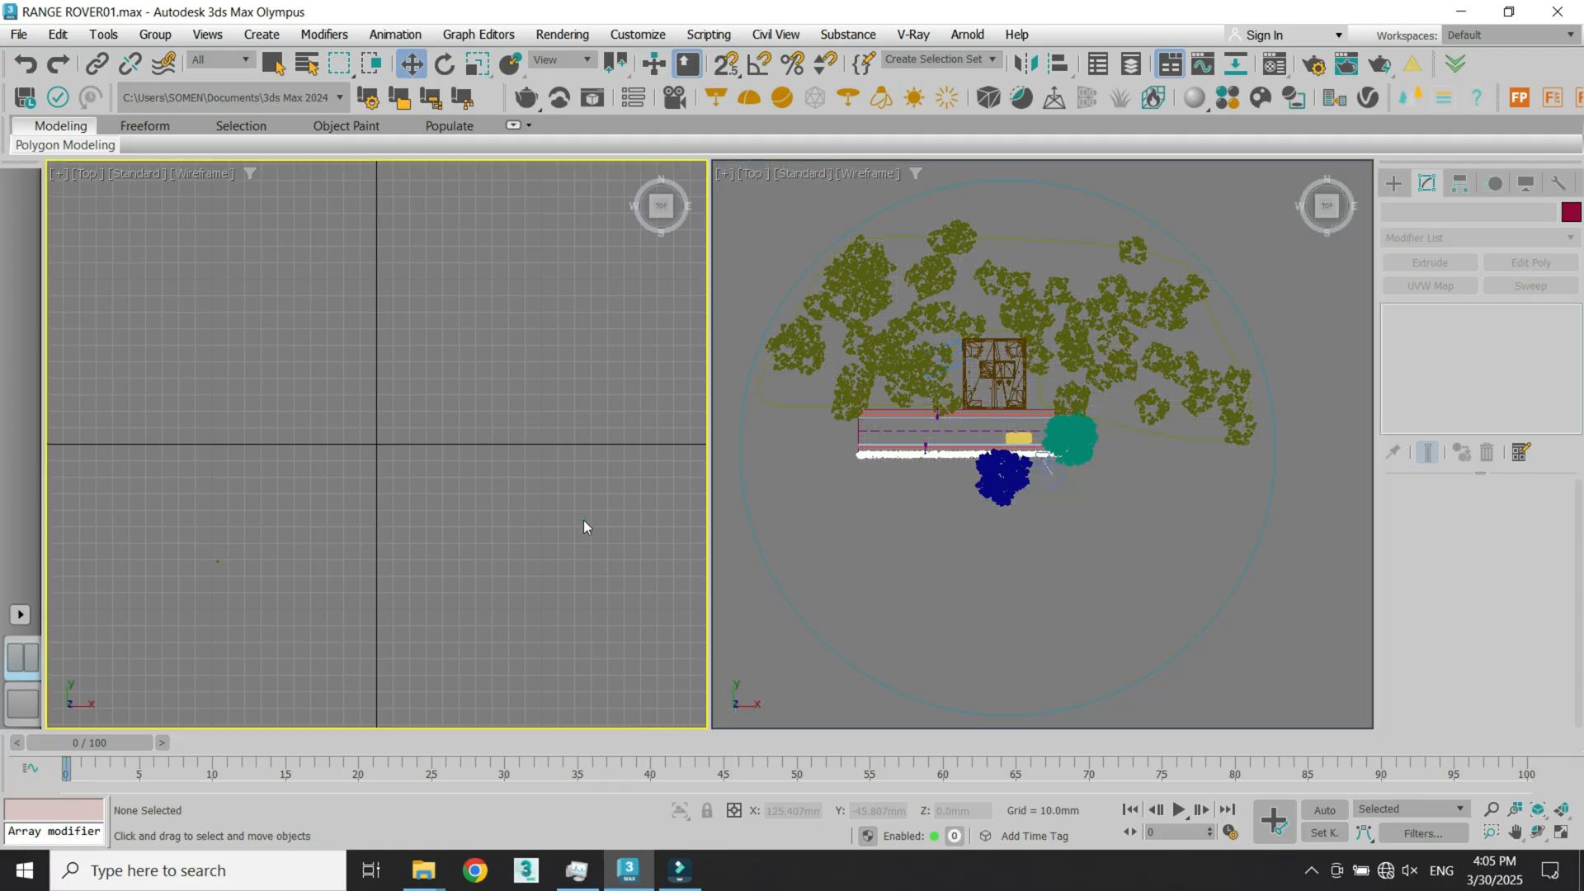
pyautogui.click(884, 581)
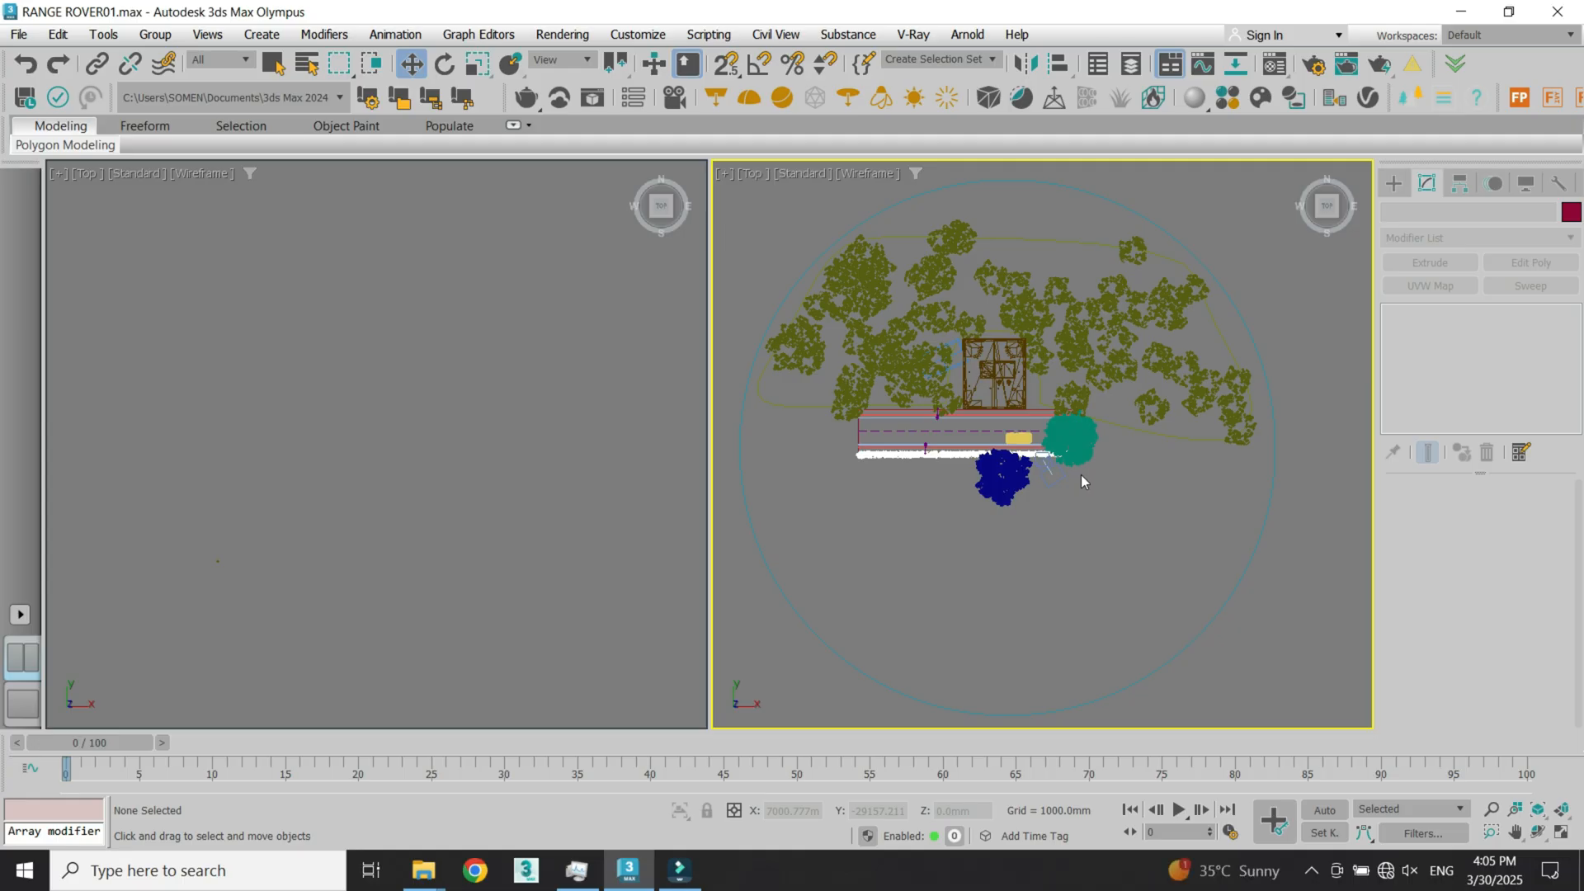
pyautogui.scroll(6, 1056, 487)
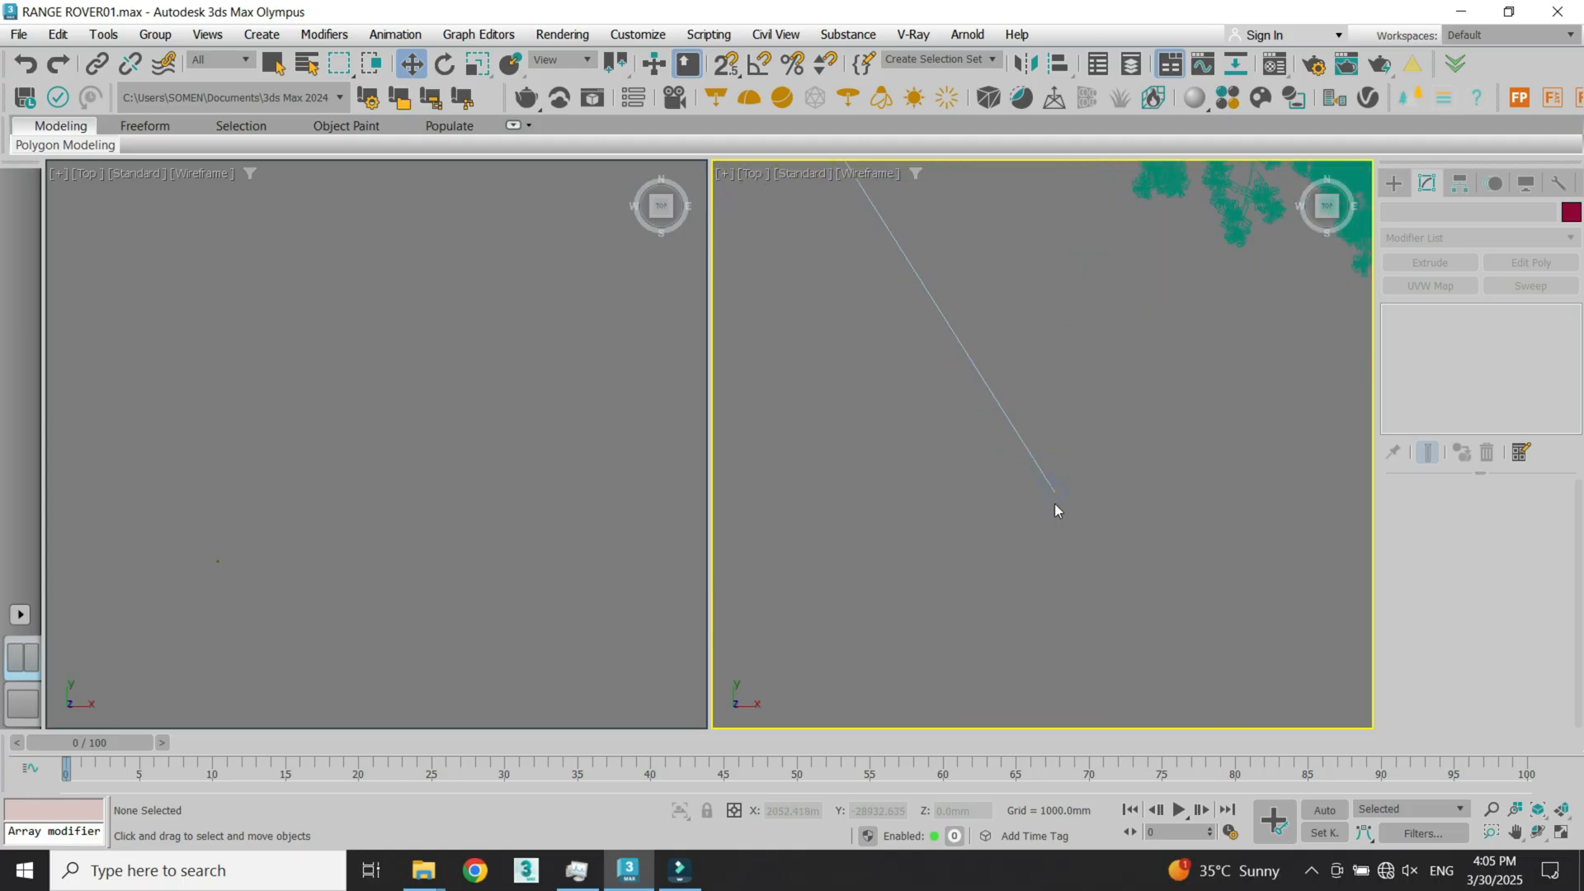
pyautogui.click(1054, 495)
# Step: Assign VRayCam001 to the other Top viewport and turn on its safe frames
pyautogui.click(427, 425)
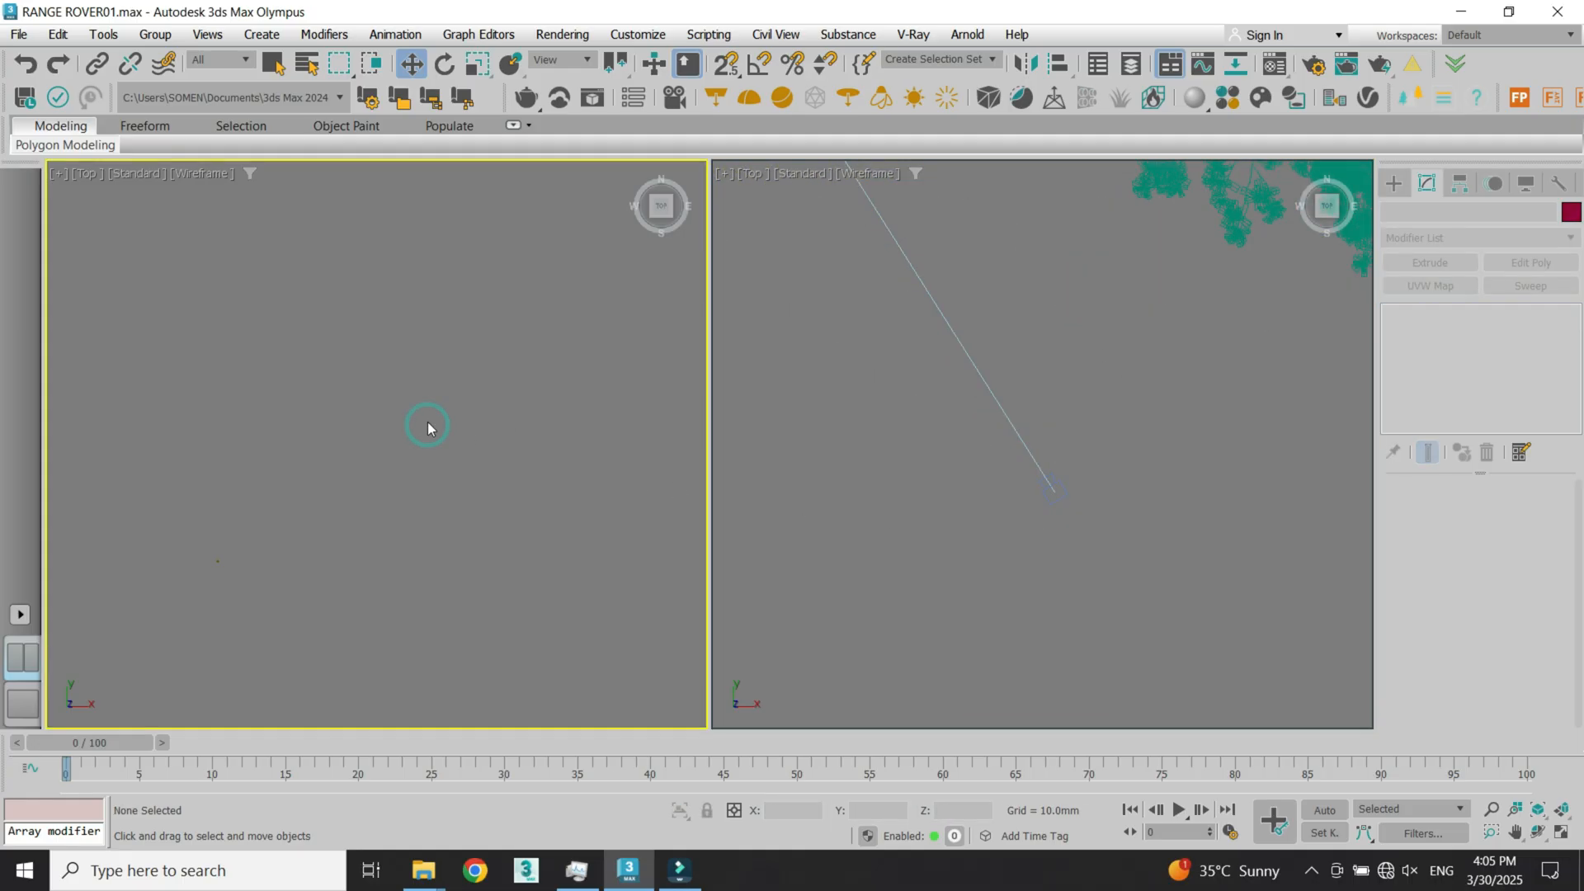
pyautogui.press('c')
pyautogui.click(705, 289)
pyautogui.click(714, 302)
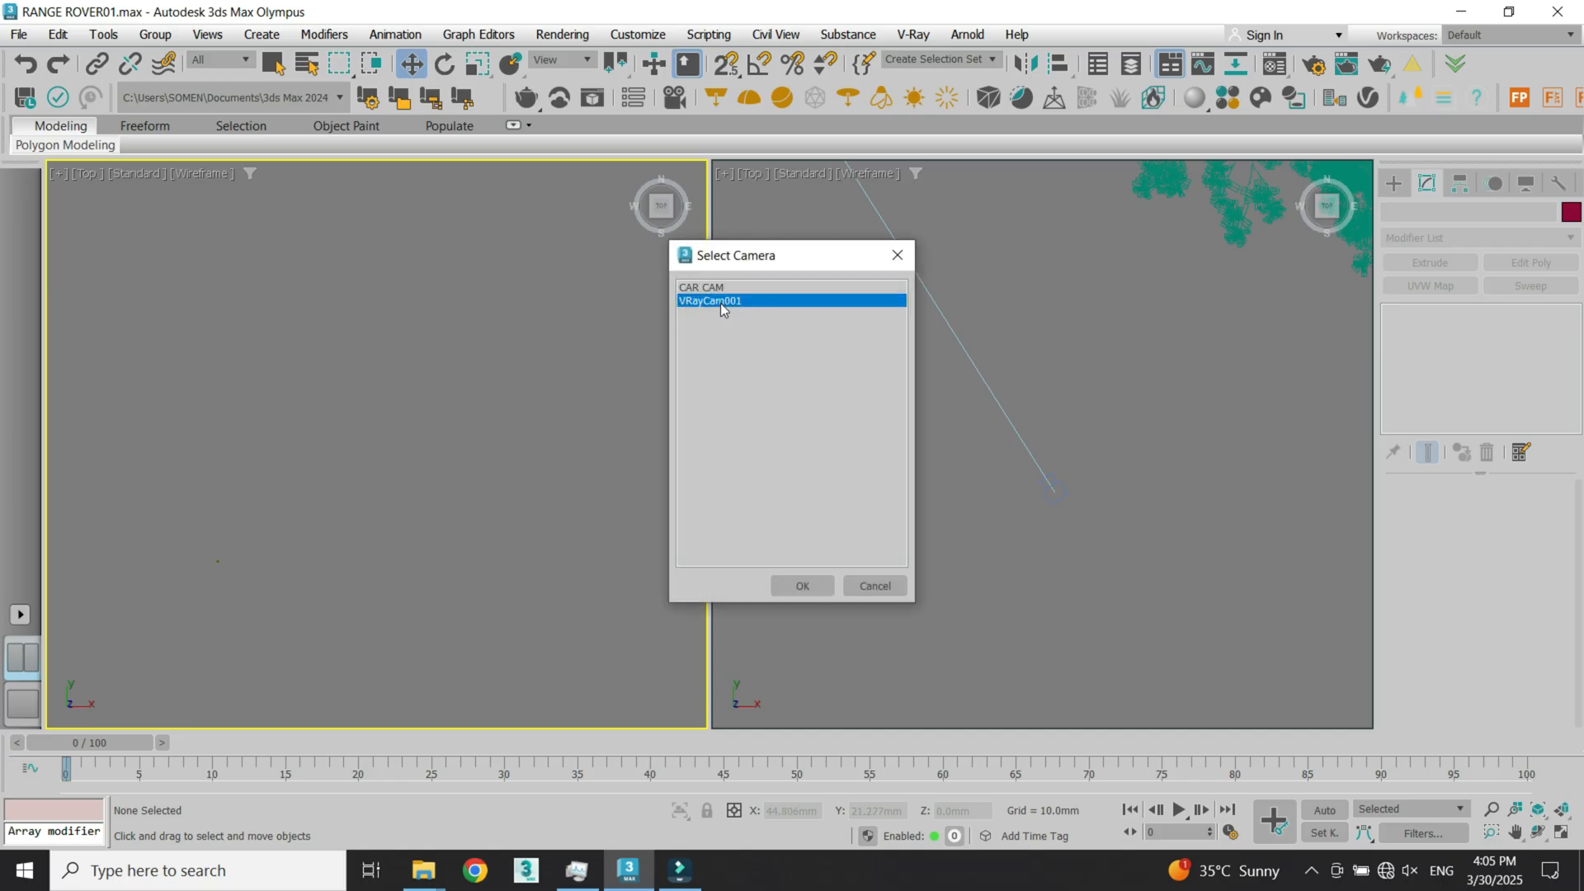
pyautogui.click(803, 586)
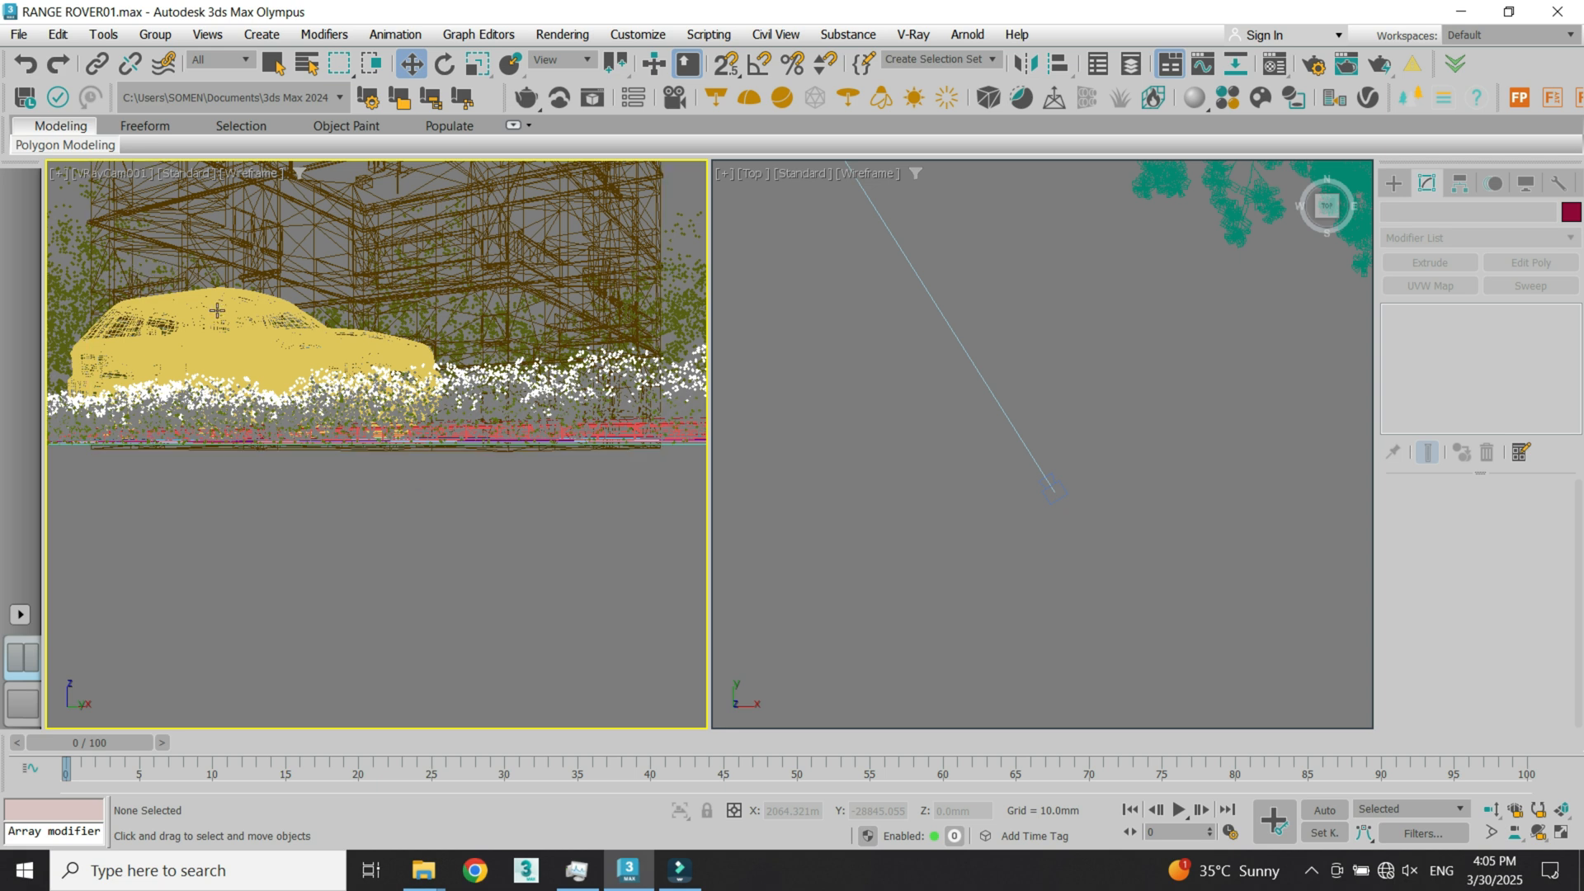
pyautogui.hotkey('shift', 'f')
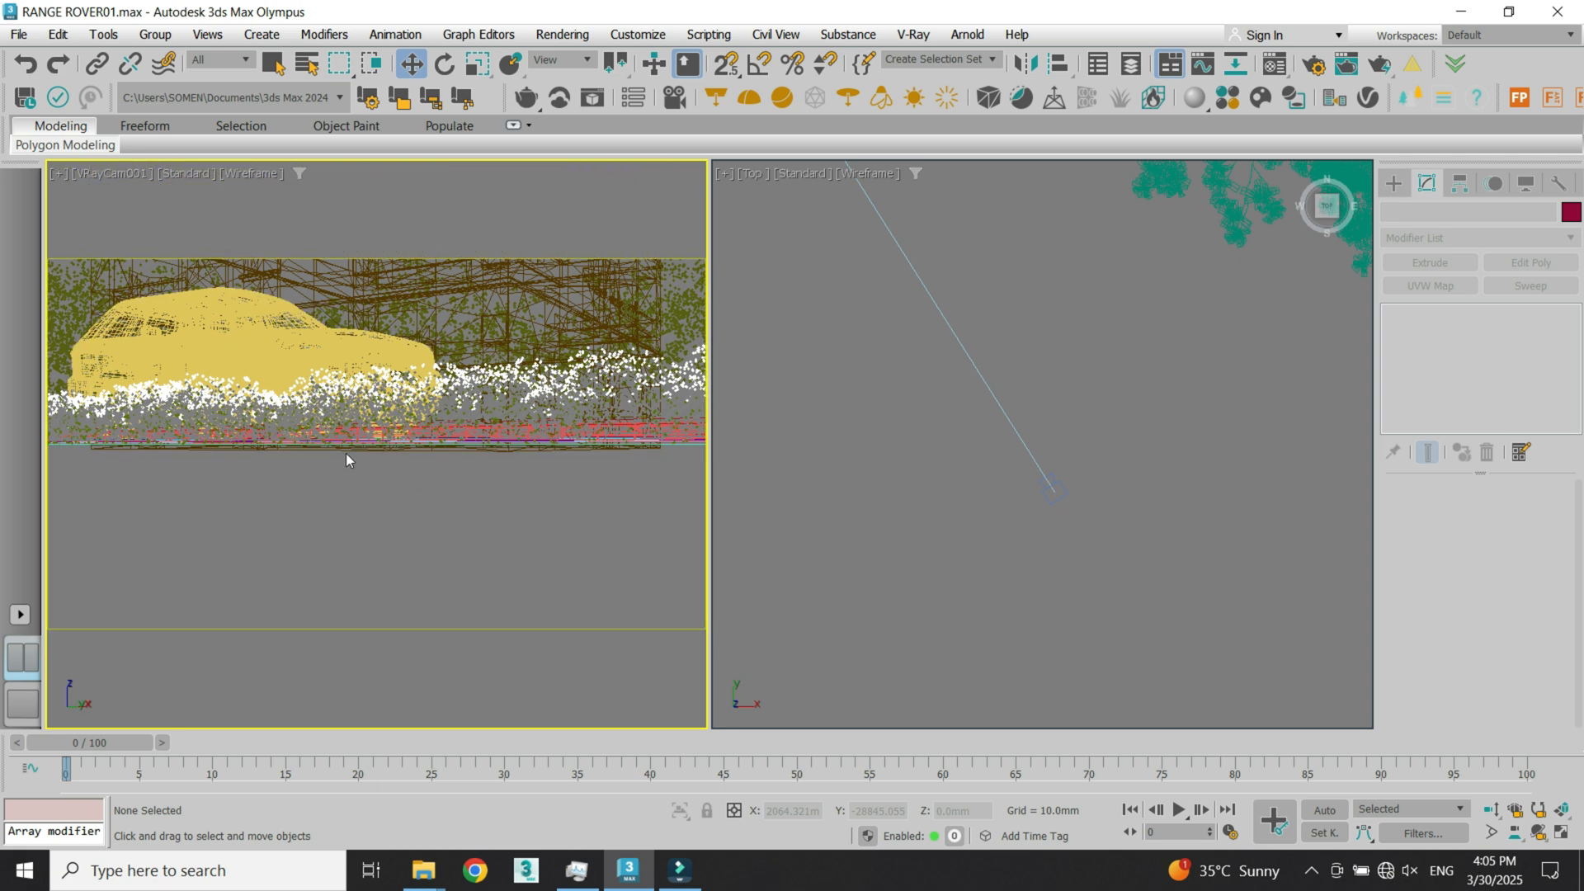
# Step: Display the VRayCam001 view shaded and set the camera's Z height to 1500 mm
pyautogui.press('F3')
pyautogui.click(859, 548)
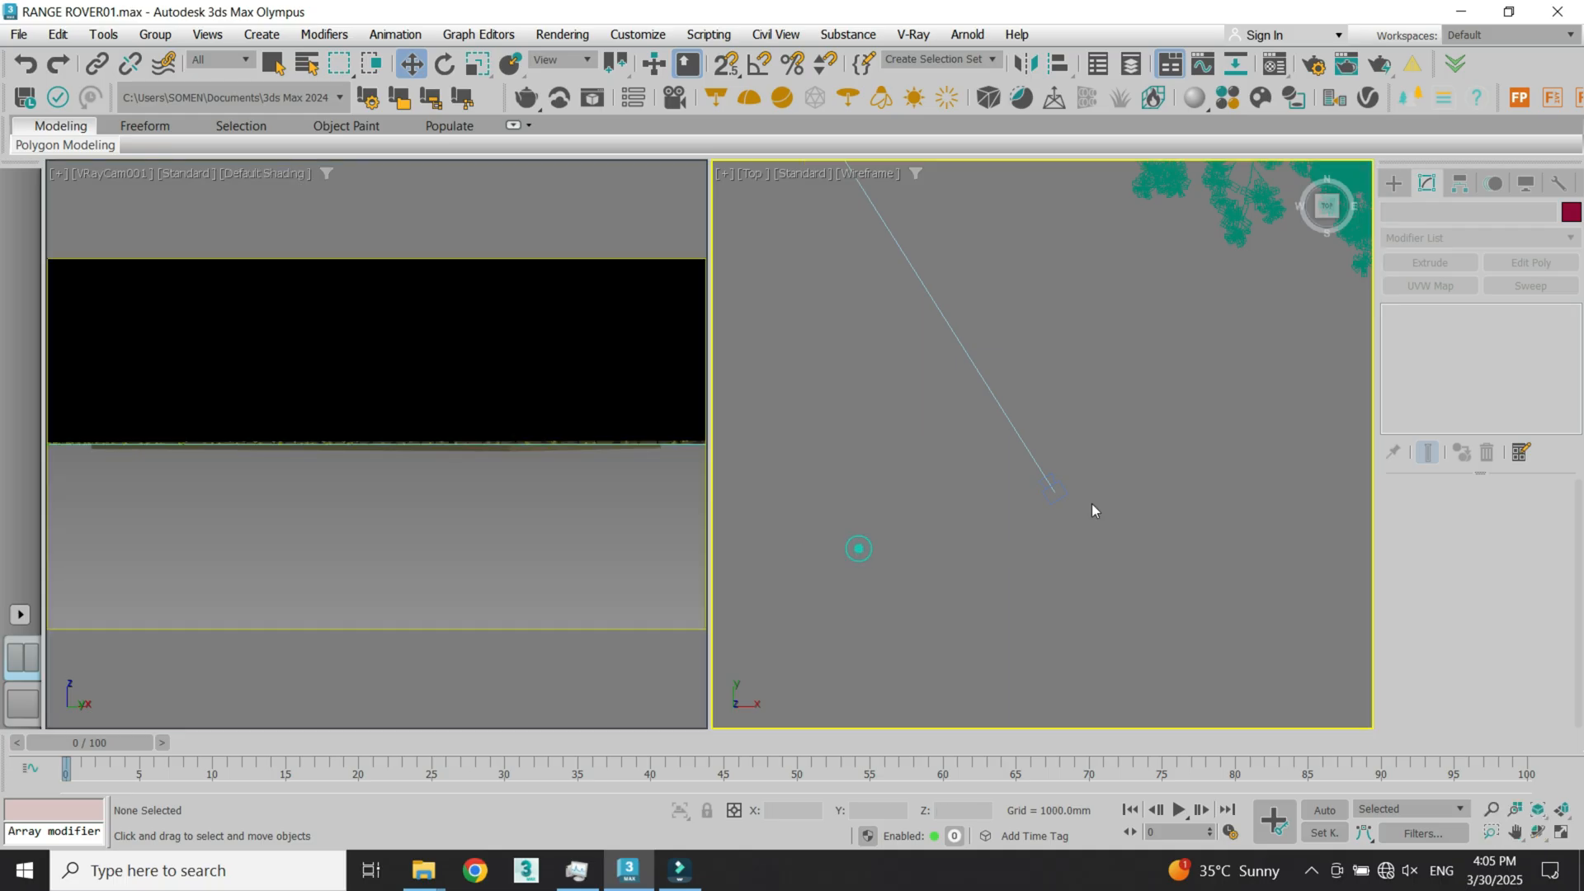
pyautogui.scroll(-2, 1147, 474)
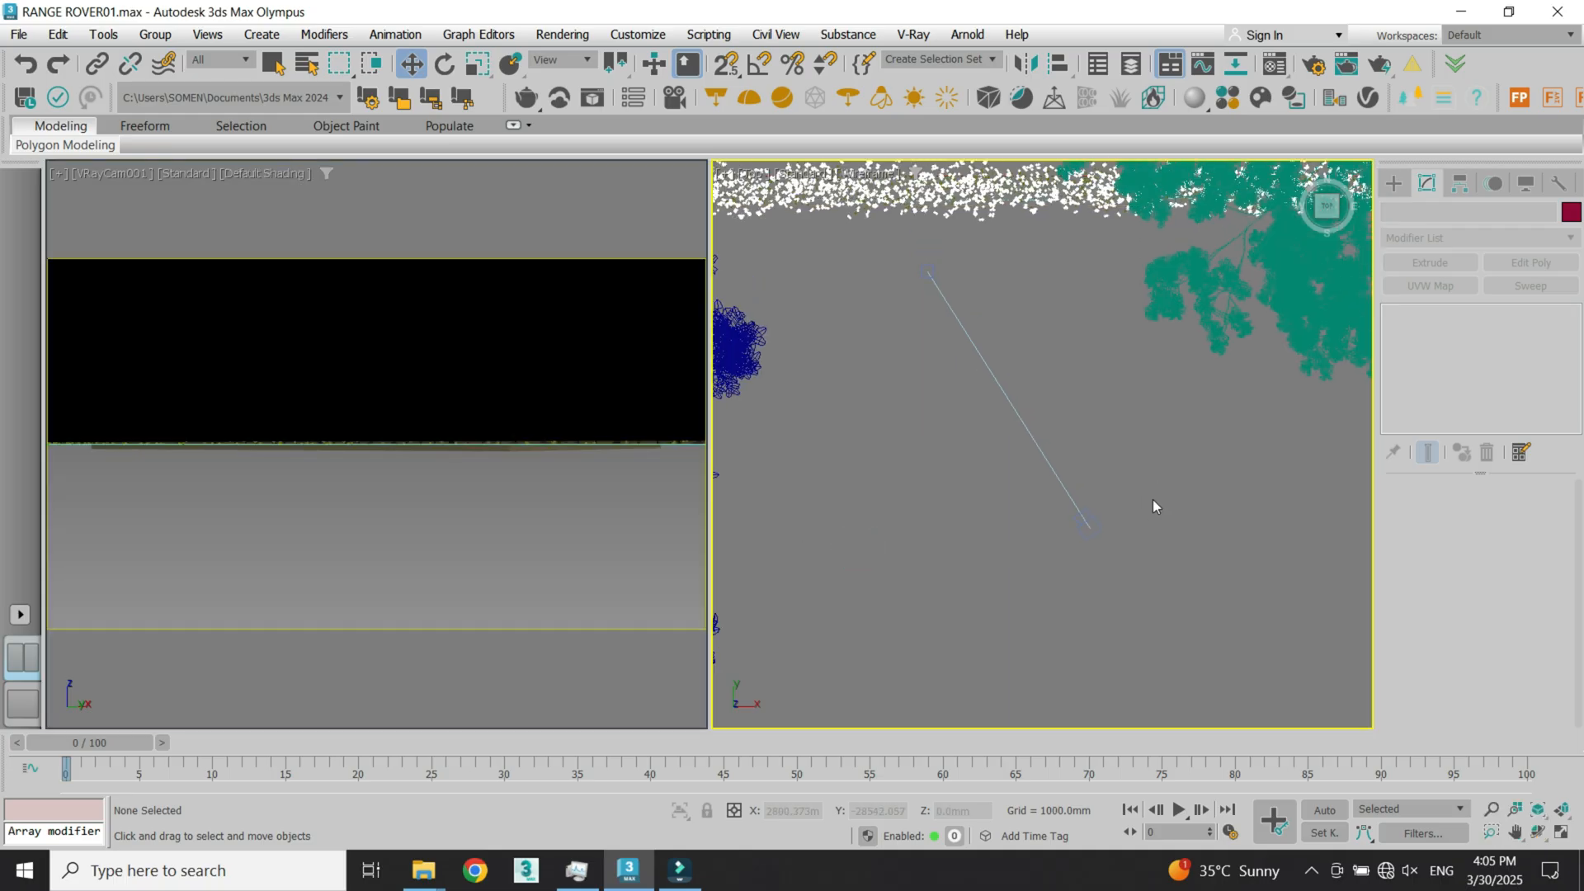
pyautogui.click(1091, 524)
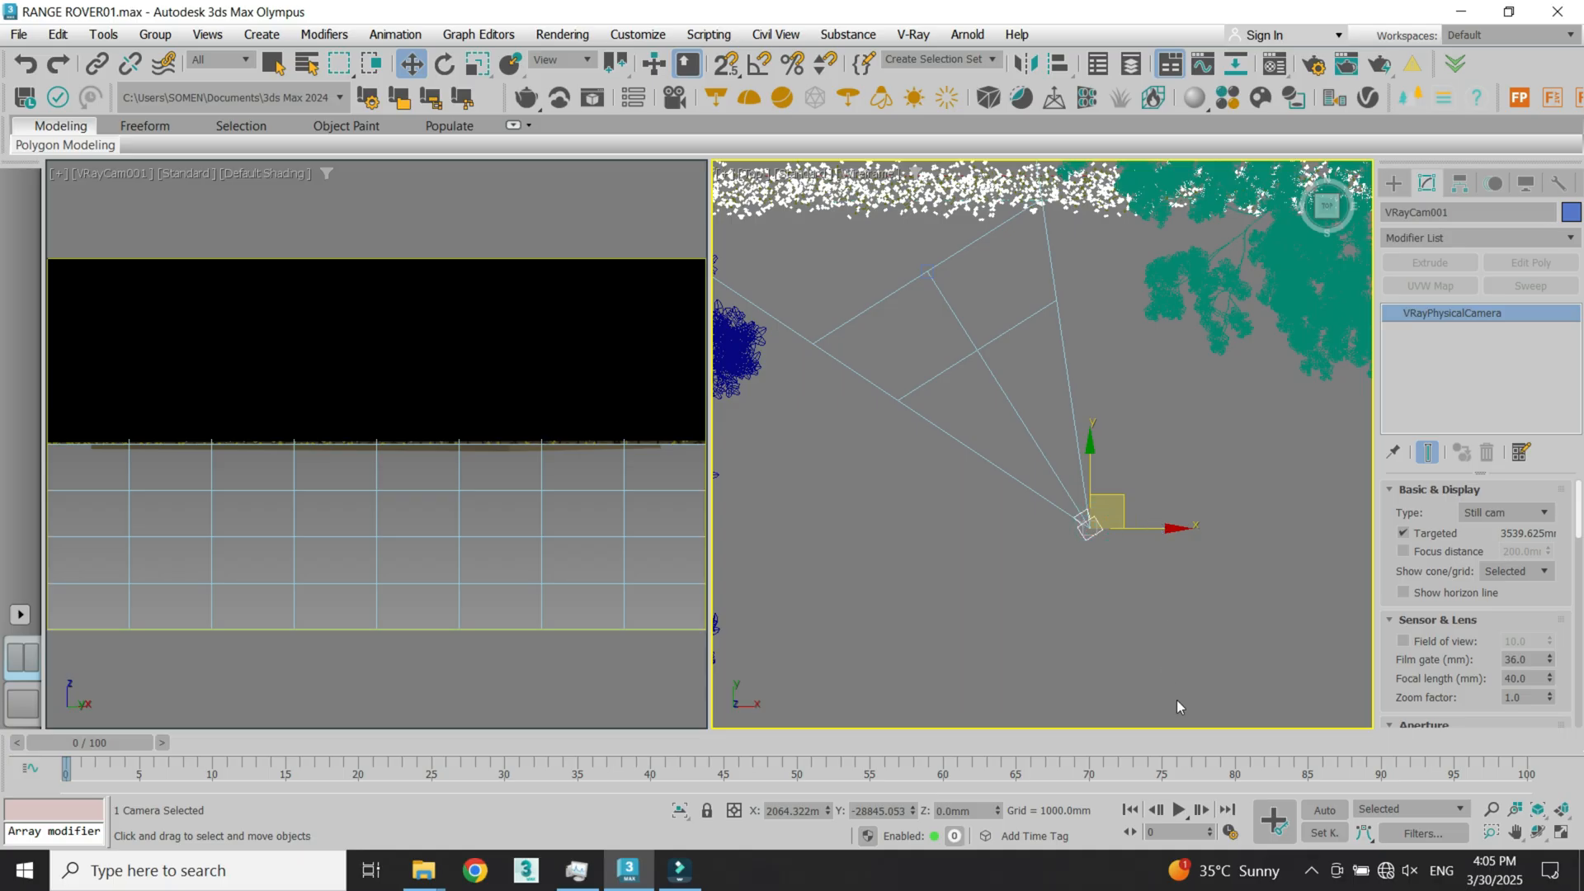
pyautogui.doubleClick(936, 812)
pyautogui.write('1500')
pyautogui.press('Return')
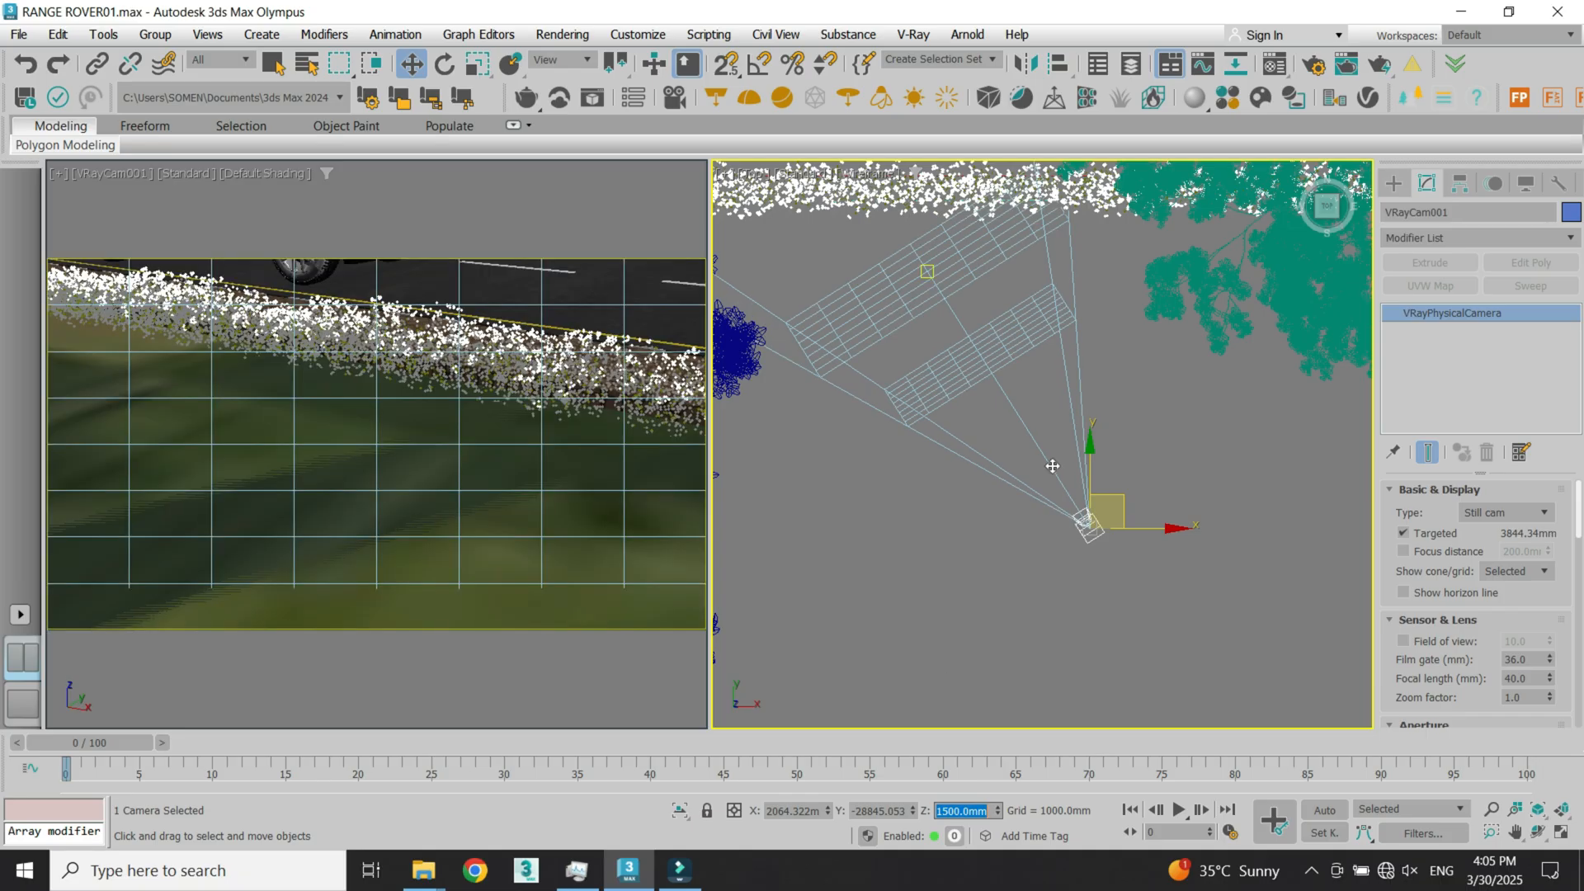
# Step: Raise VRayCam001's target to a Z height of about 1629 mm so the whole car comes into the camera view
pyautogui.scroll(-4, 1073, 561)
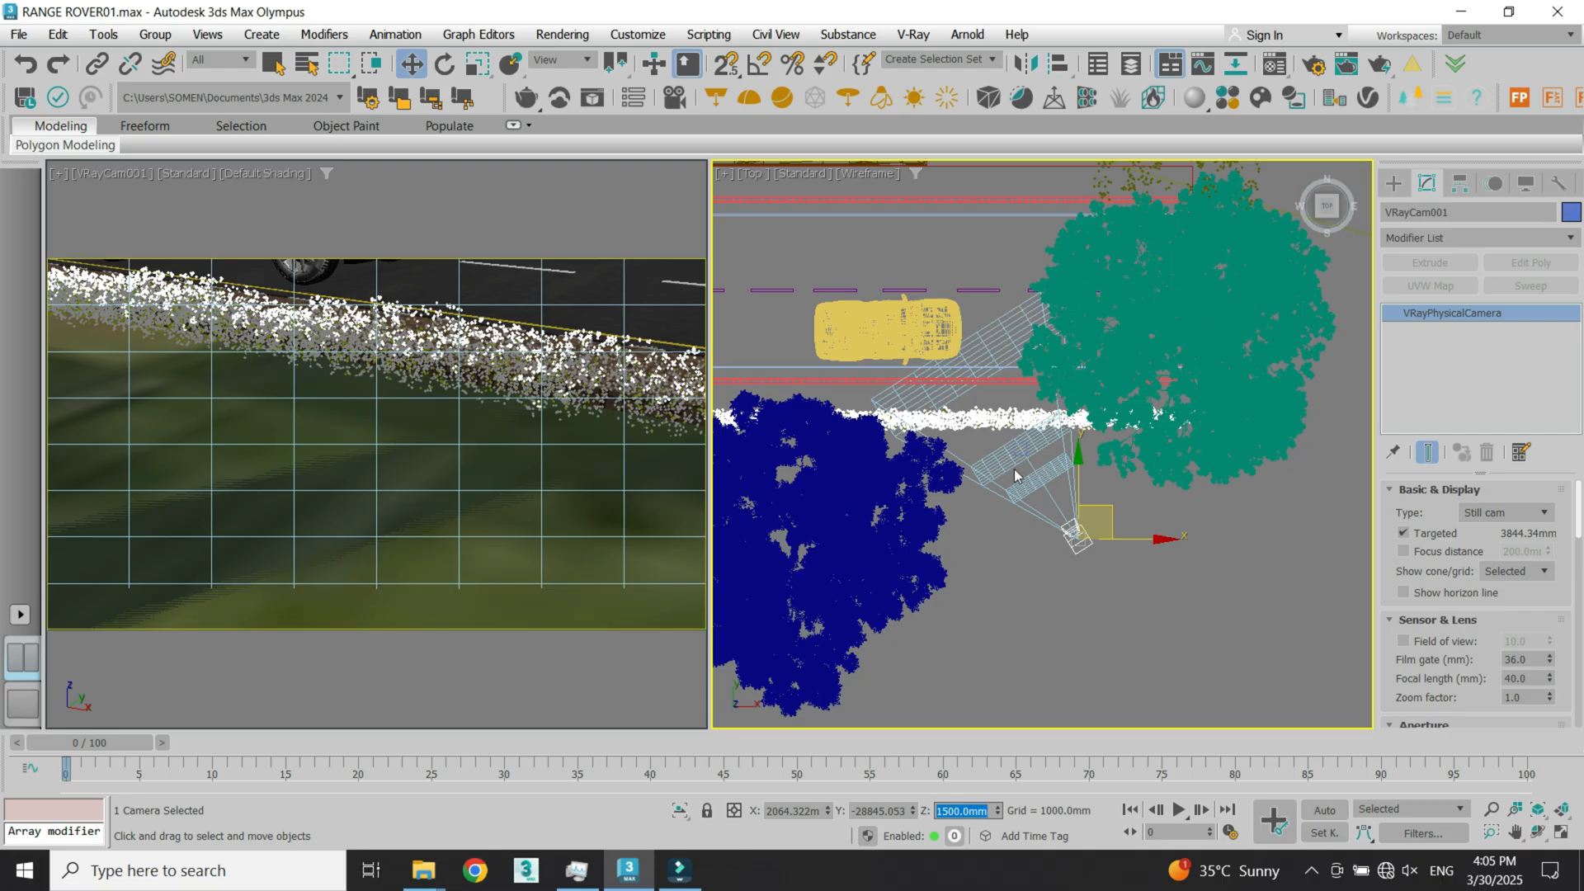
pyautogui.click(1022, 448)
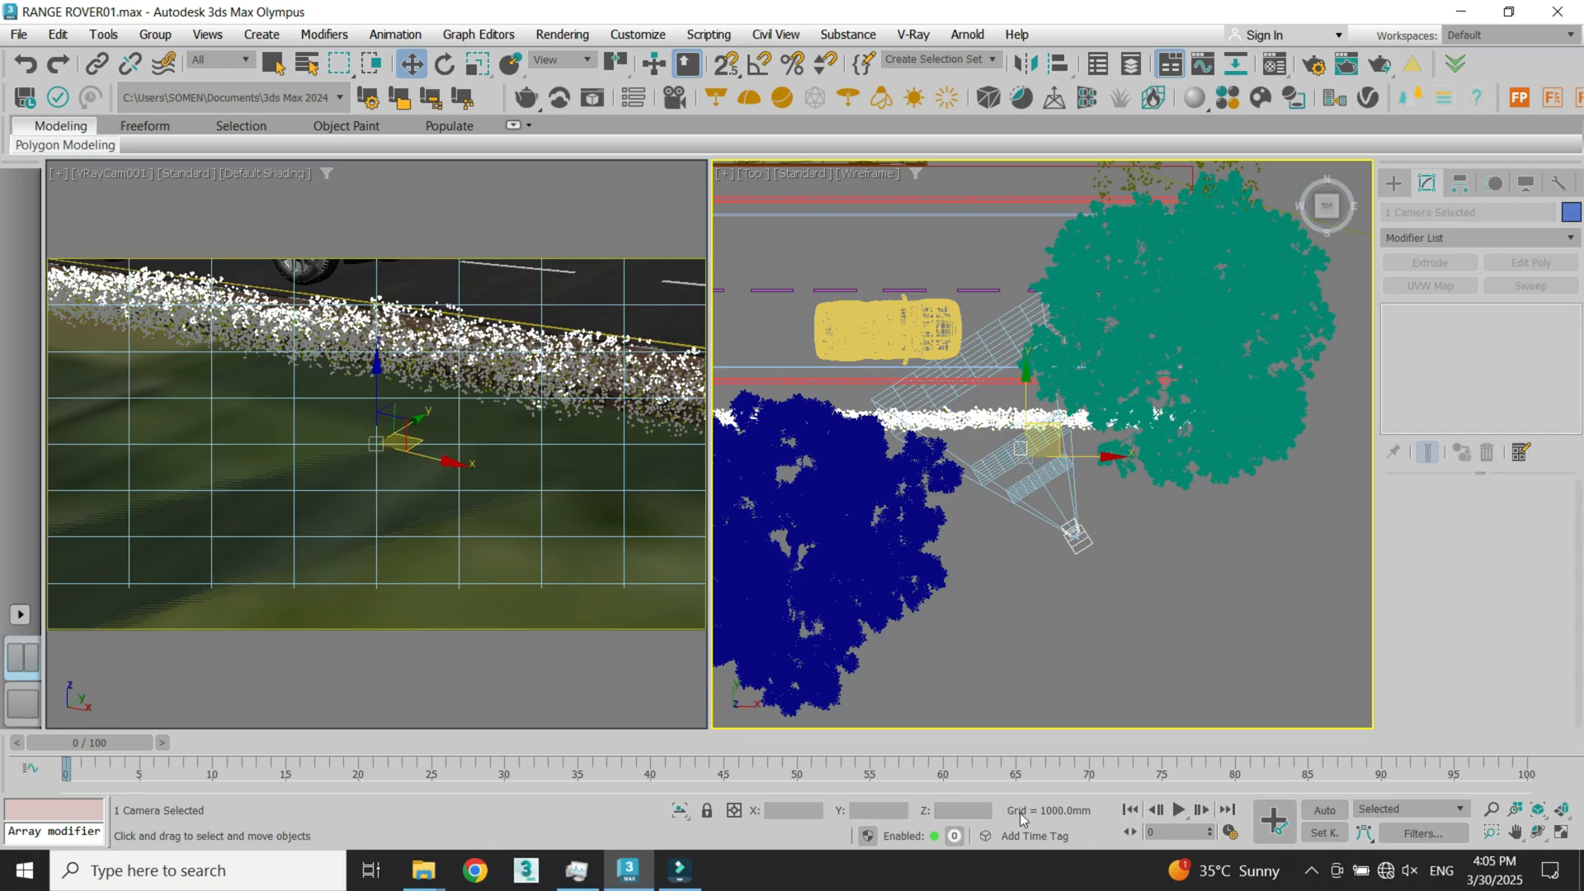
pyautogui.click(1084, 543)
pyautogui.rightClick(1086, 544)
pyautogui.click(1022, 512)
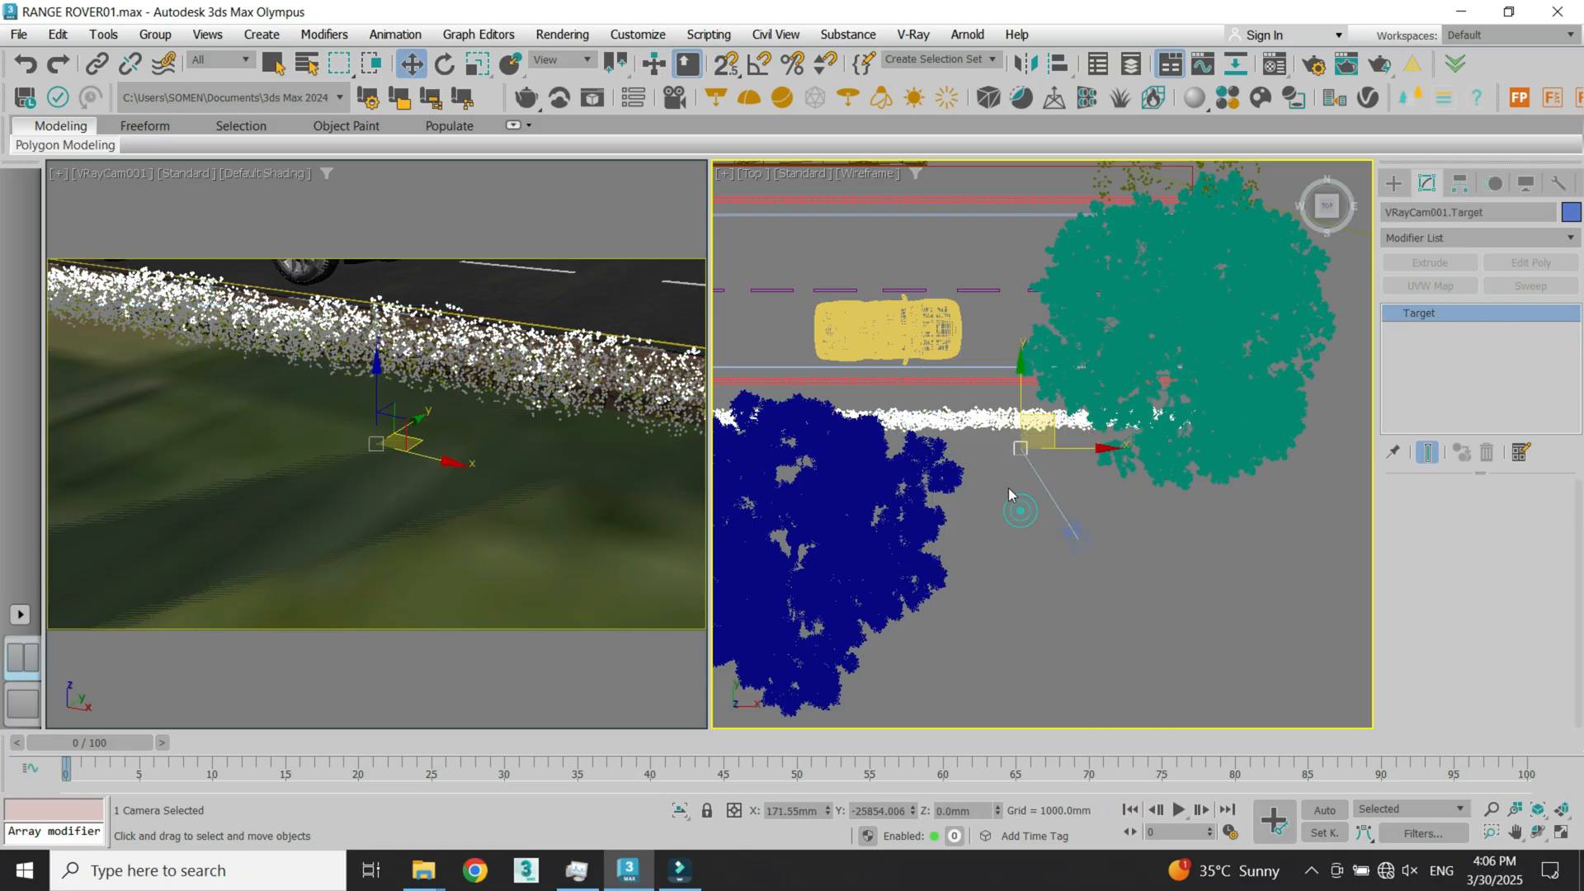
pyautogui.moveTo(998, 811); pyautogui.dragTo(998, 758)
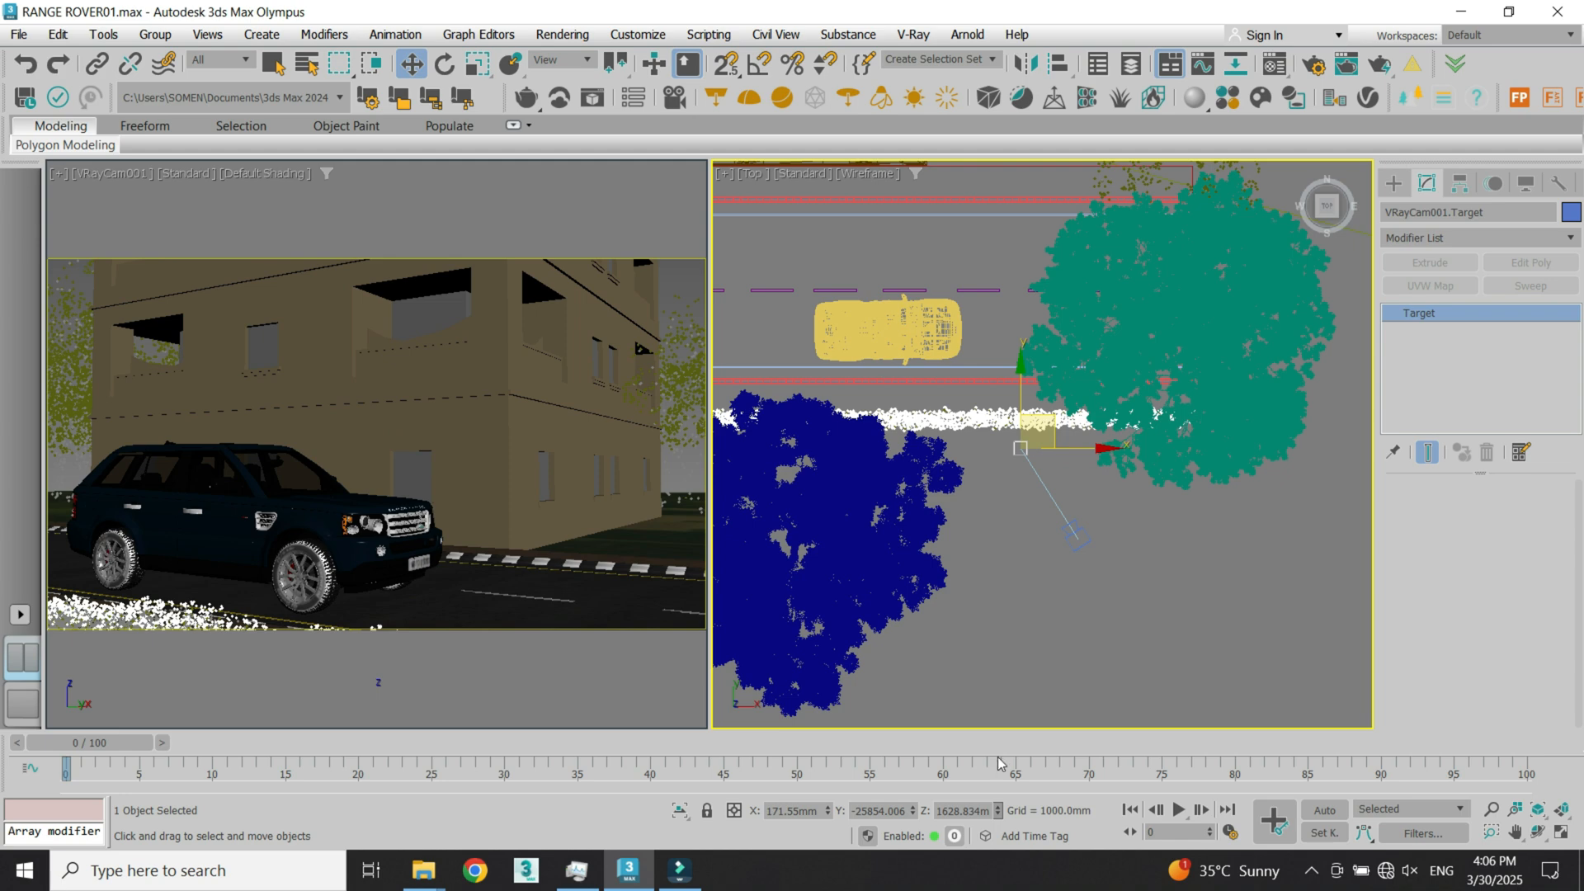
# Step: Move VRayCam001 back from the car in the Top view to about X 3464 mm, Y -32392 mm
pyautogui.click(1088, 535)
pyautogui.moveTo(1124, 541); pyautogui.dragTo(1177, 632)
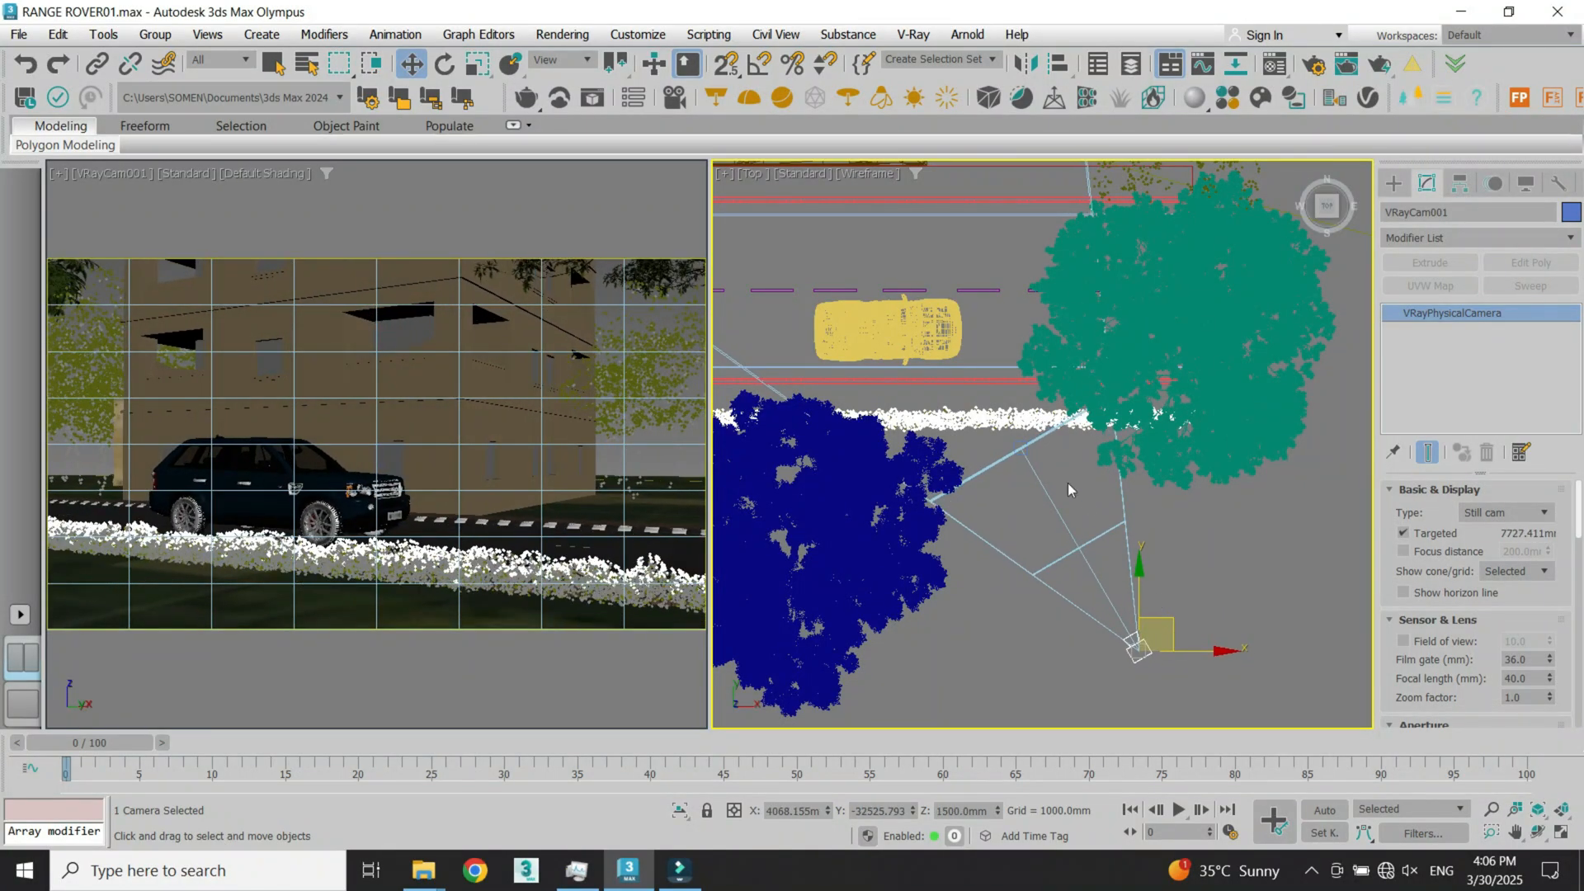
pyautogui.scroll(-5, 1068, 490)
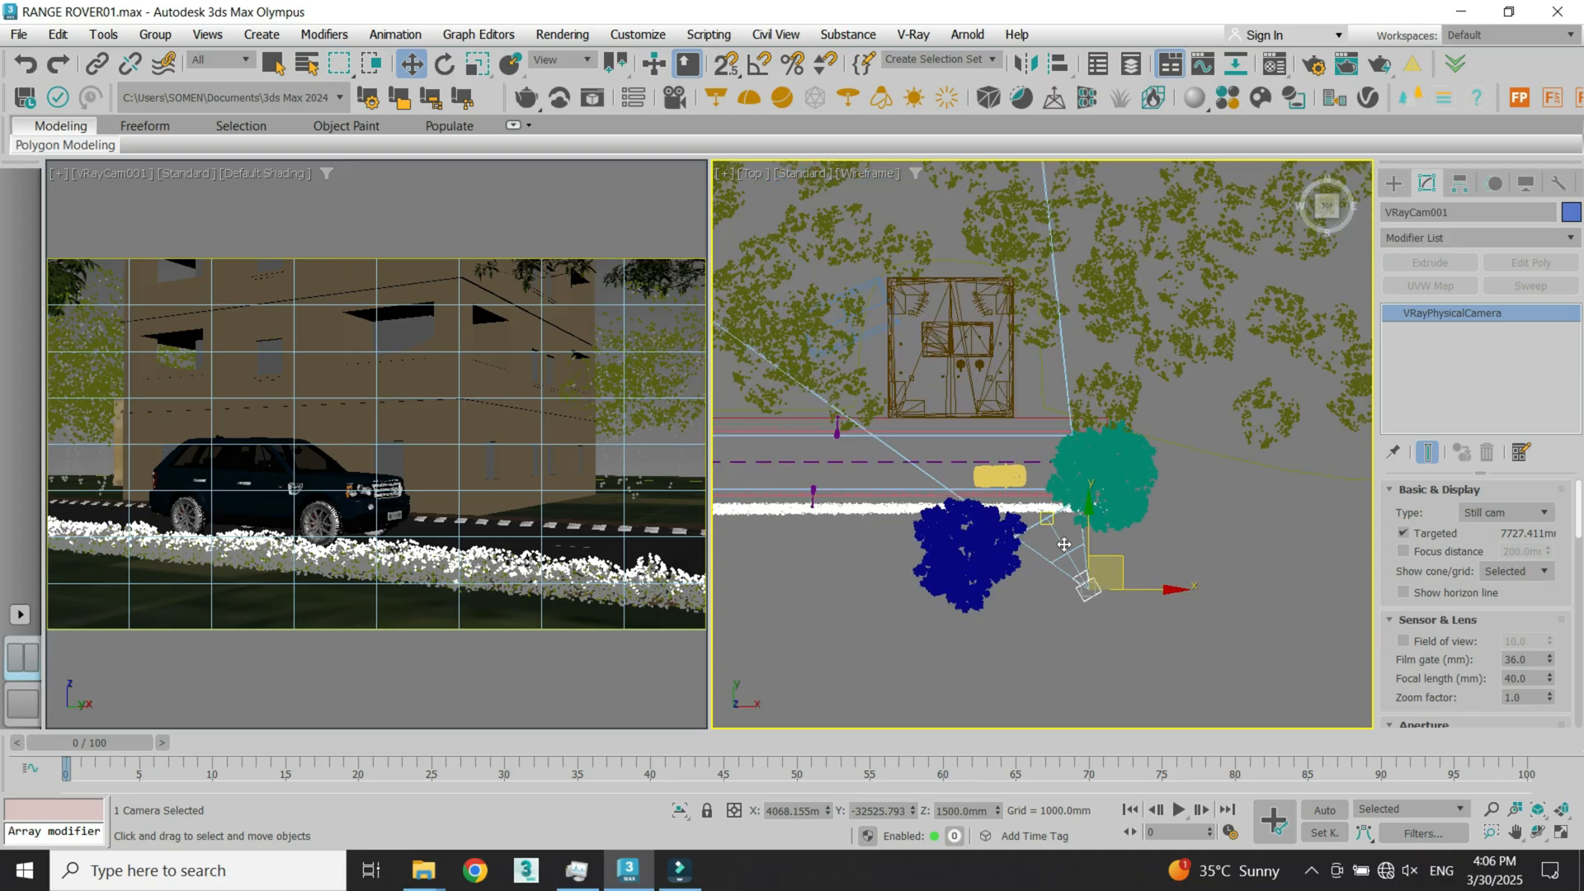
pyautogui.scroll(2, 967, 342)
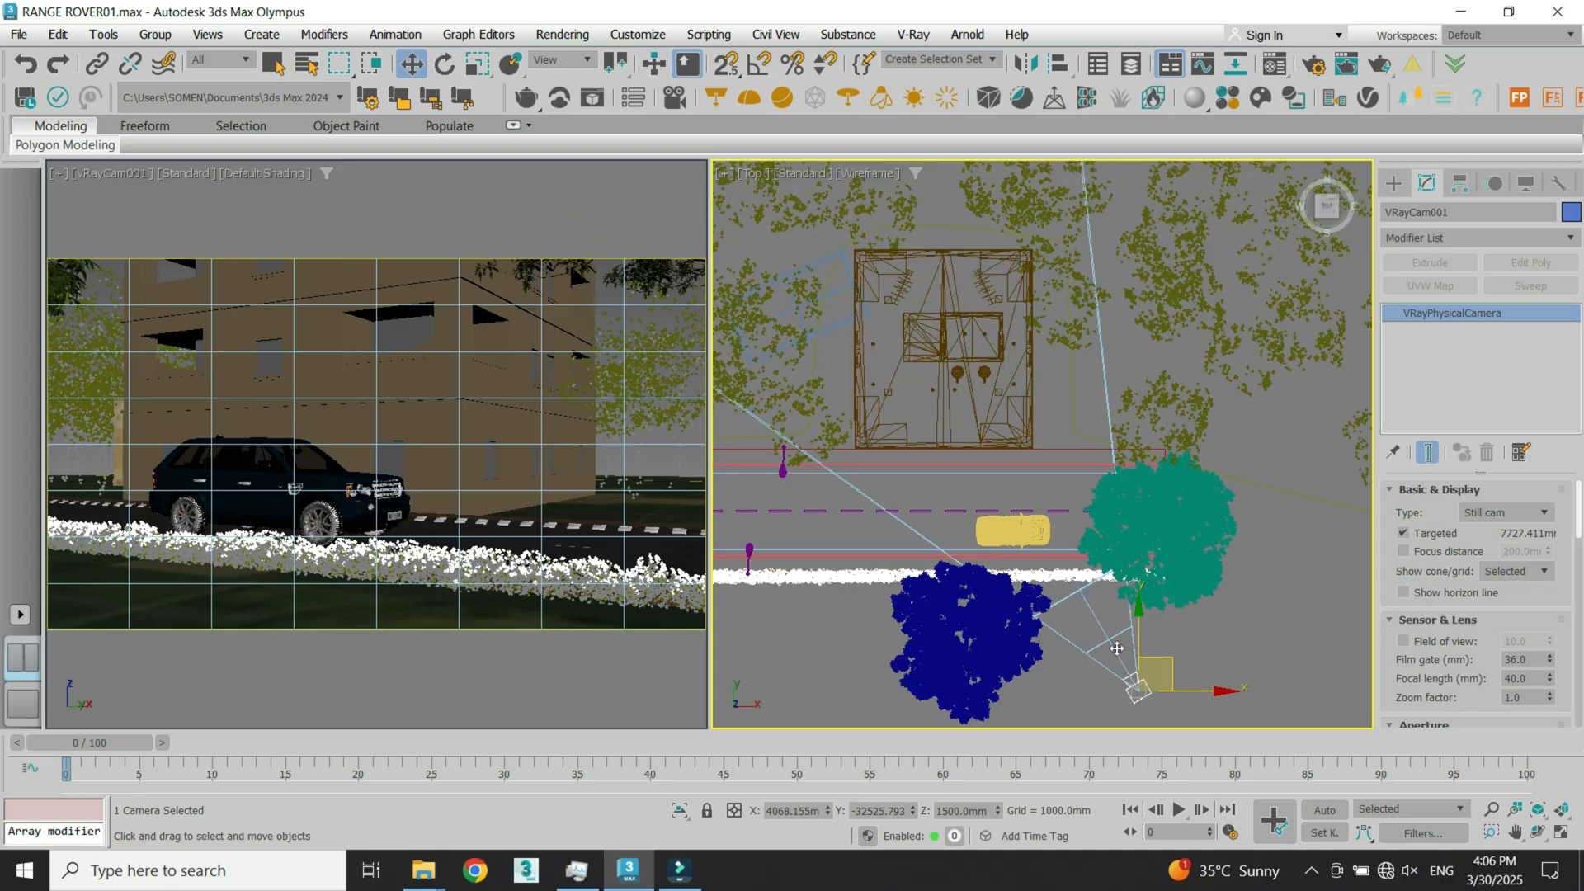
pyautogui.moveTo(1175, 674); pyautogui.dragTo(1165, 672)
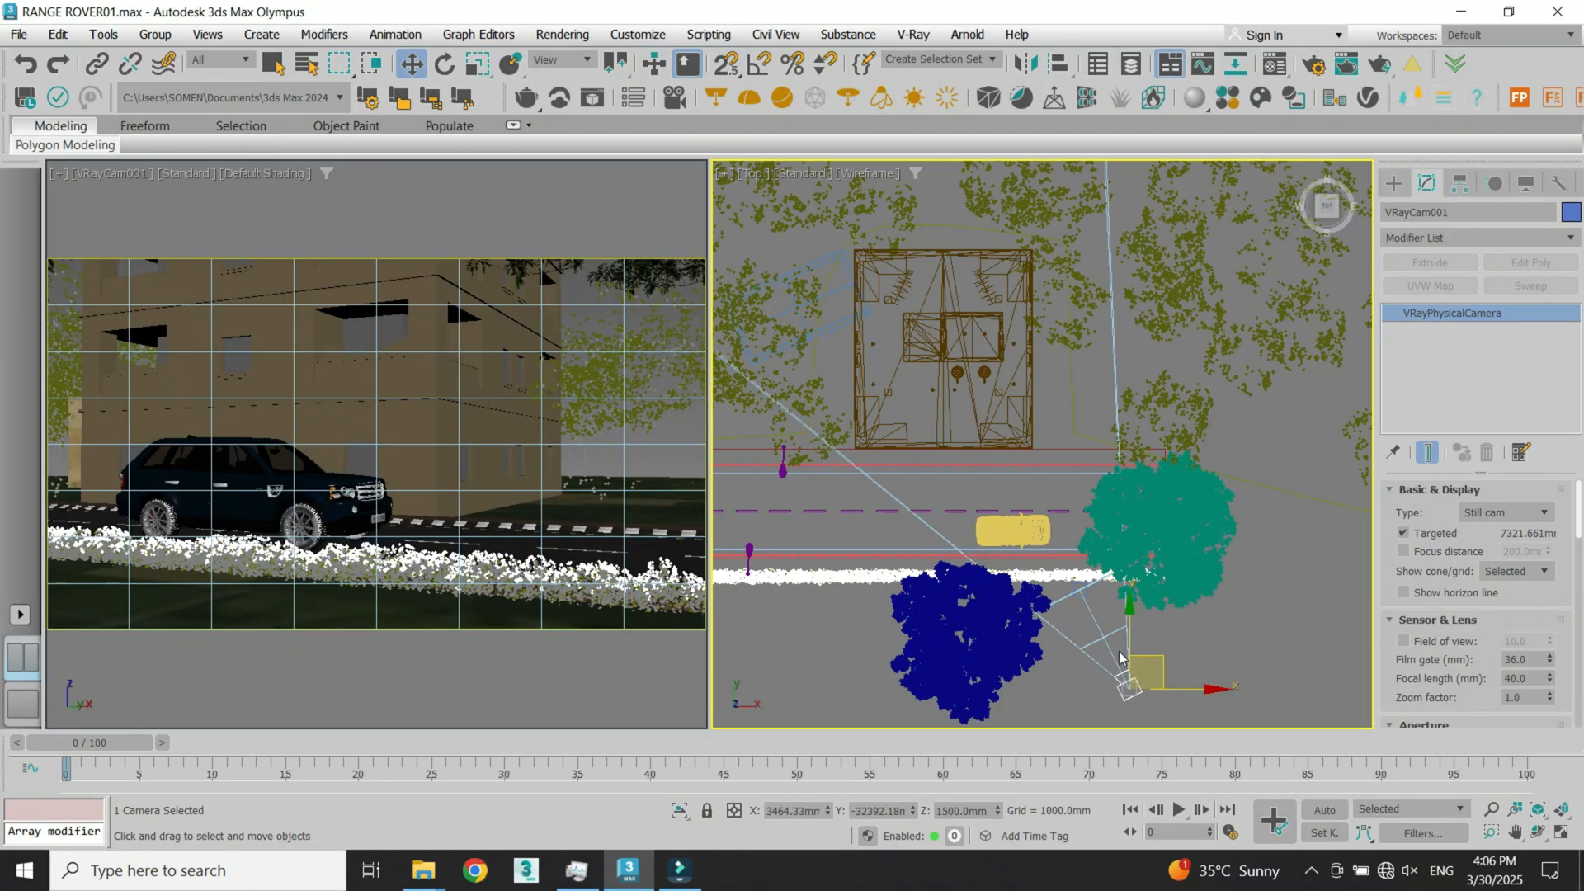
# Step: Move the camera and its target together about -2597 mm along X to bring the car nearer the centre of the frame
pyautogui.click(1104, 634)
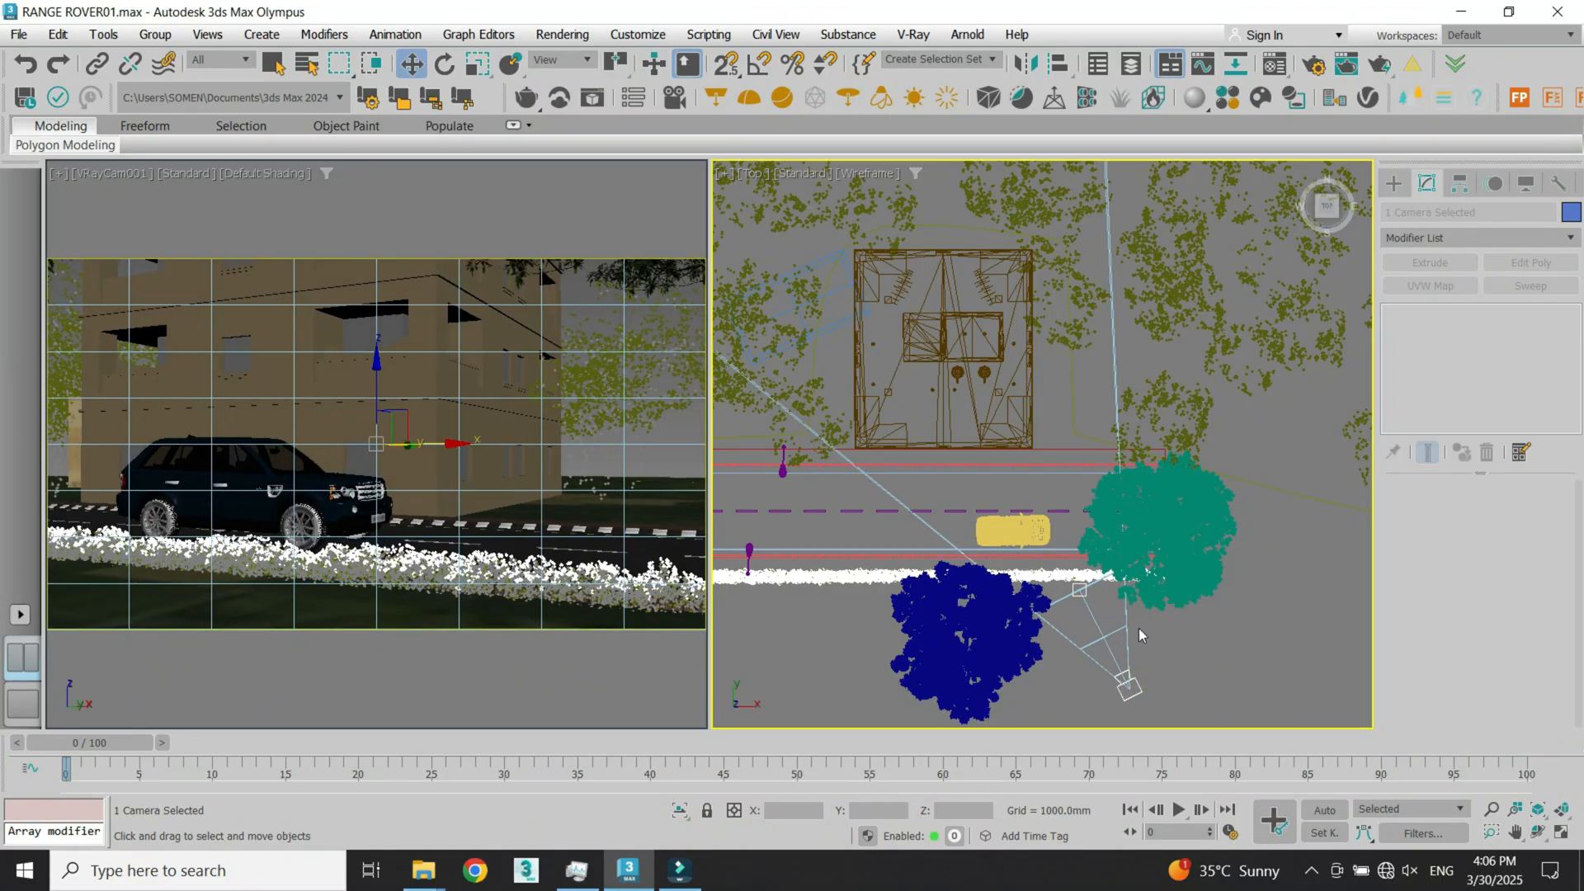
pyautogui.scroll(-5, 1106, 628)
pyautogui.moveTo(1044, 421); pyautogui.dragTo(1035, 420)
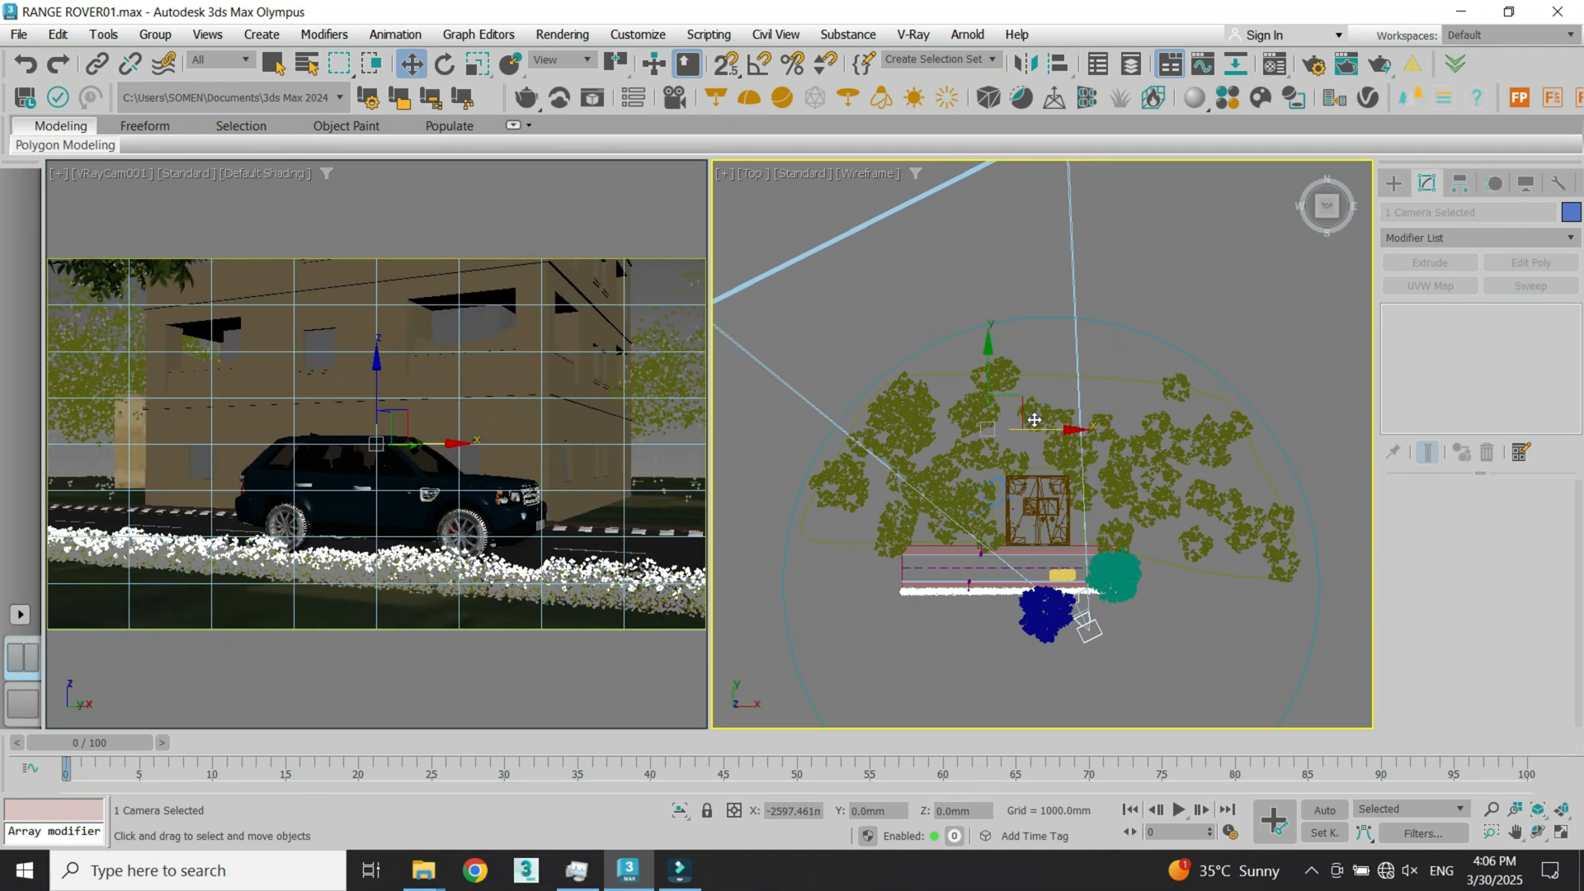
pyautogui.click(1124, 673)
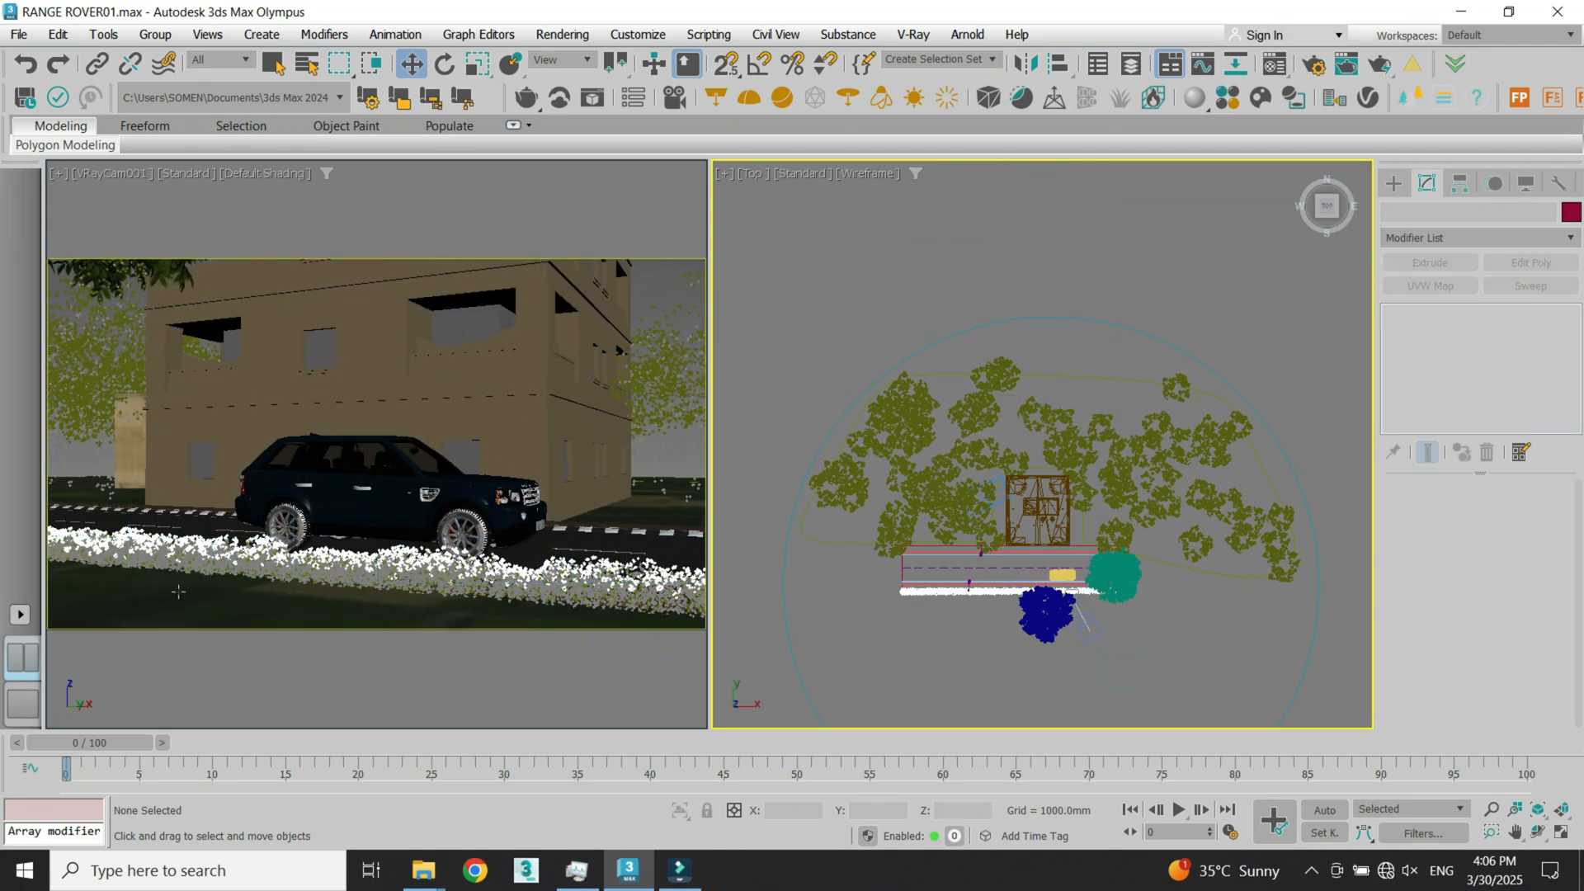
pyautogui.click(371, 478)
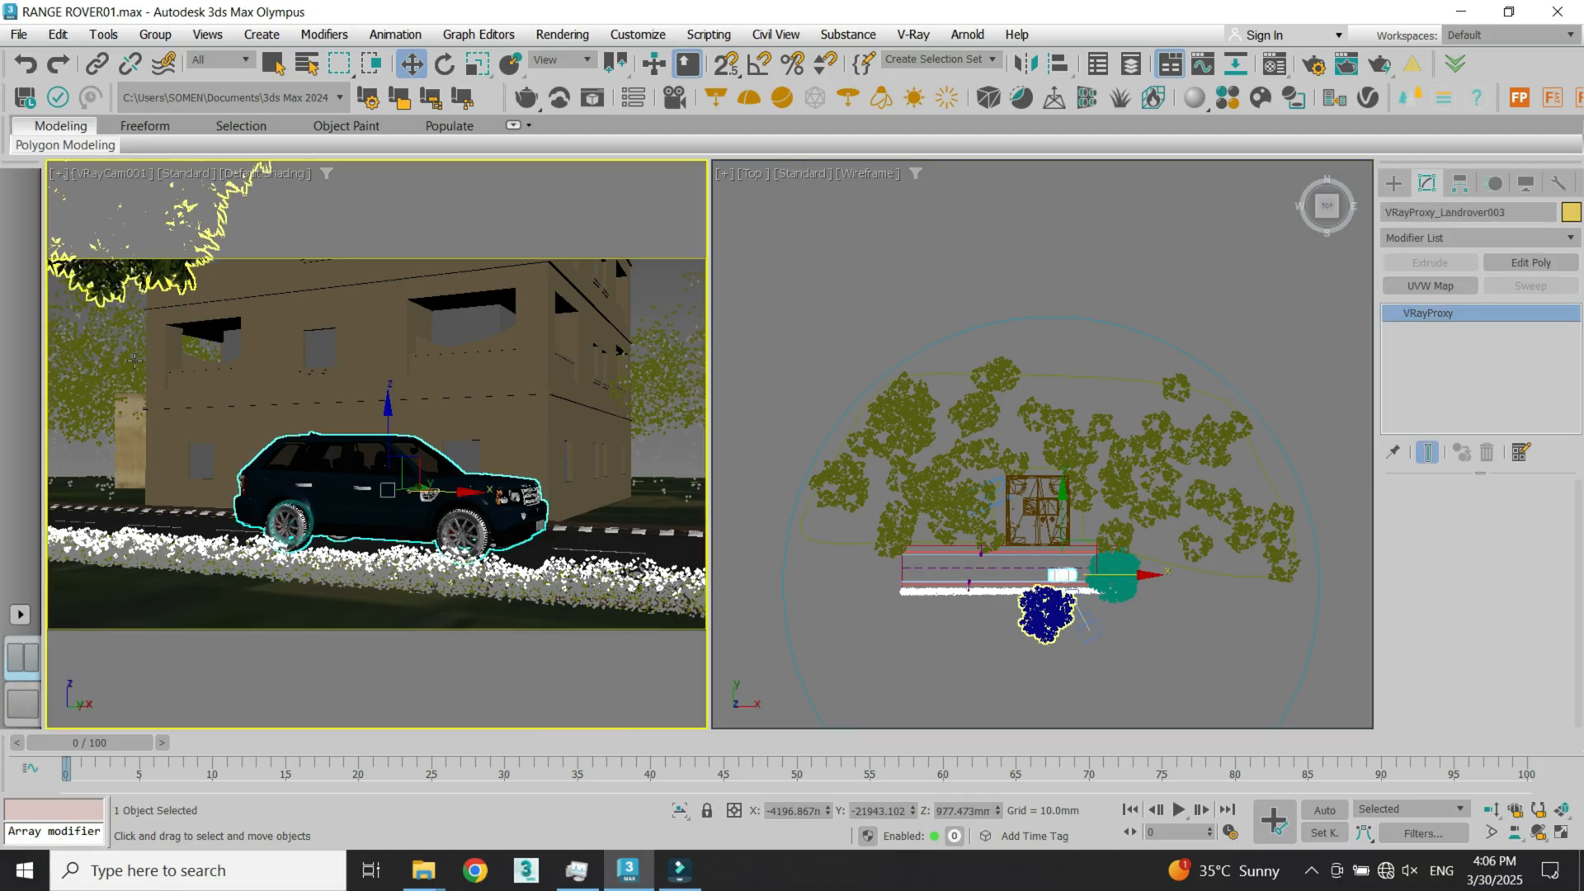
pyautogui.press('c')
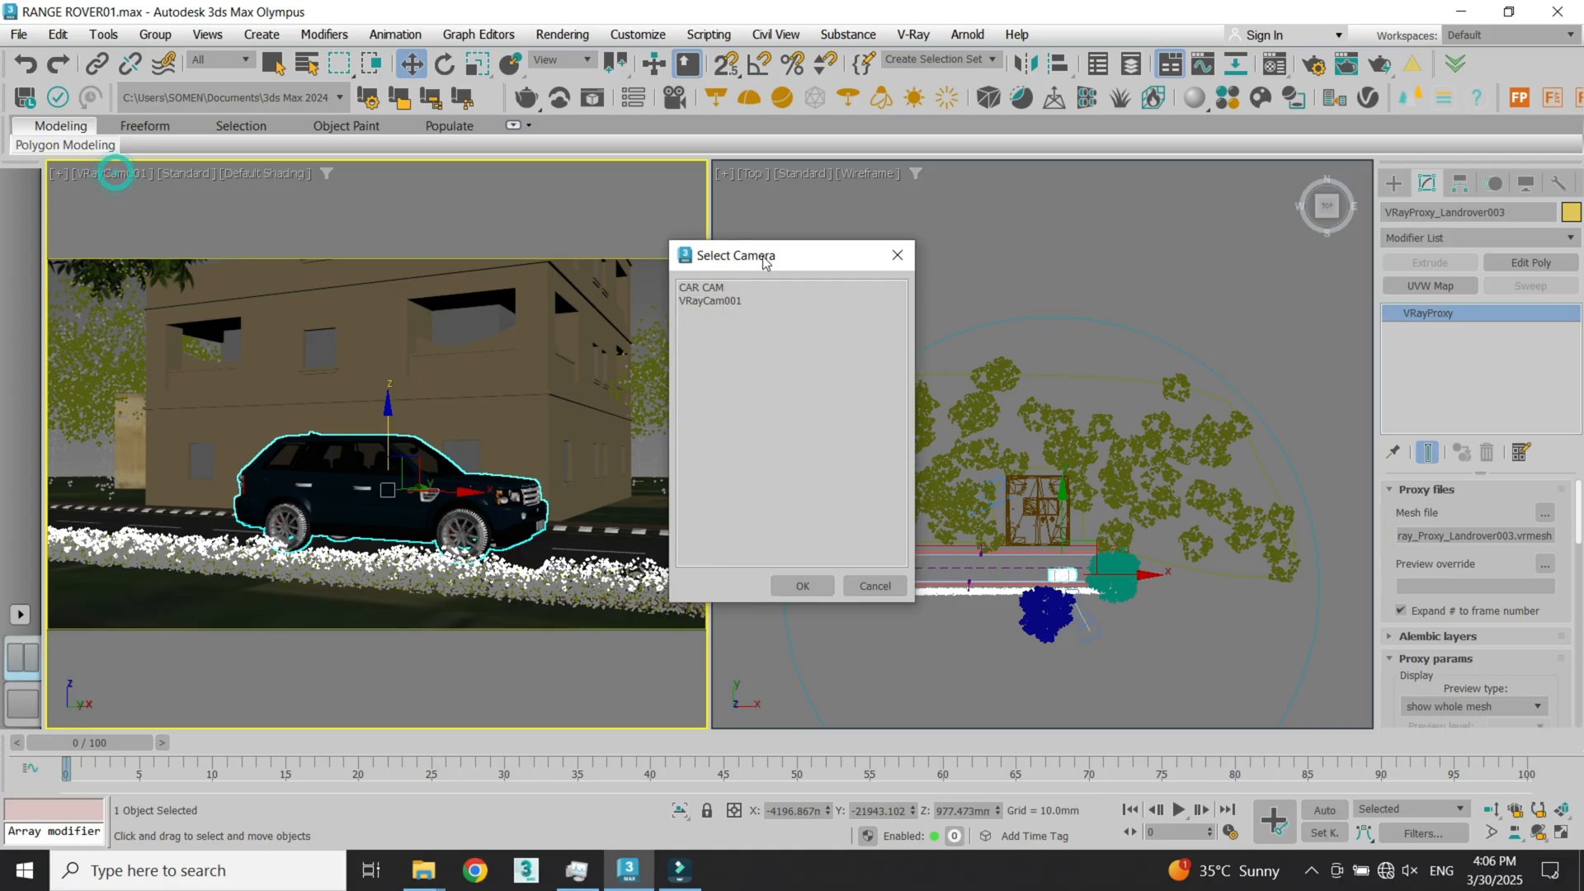
pyautogui.click(885, 259)
# Step: Set VRayCam001's film gate and focal length both to 45 mm and apply the guessed vertical tilt
pyautogui.click(124, 175)
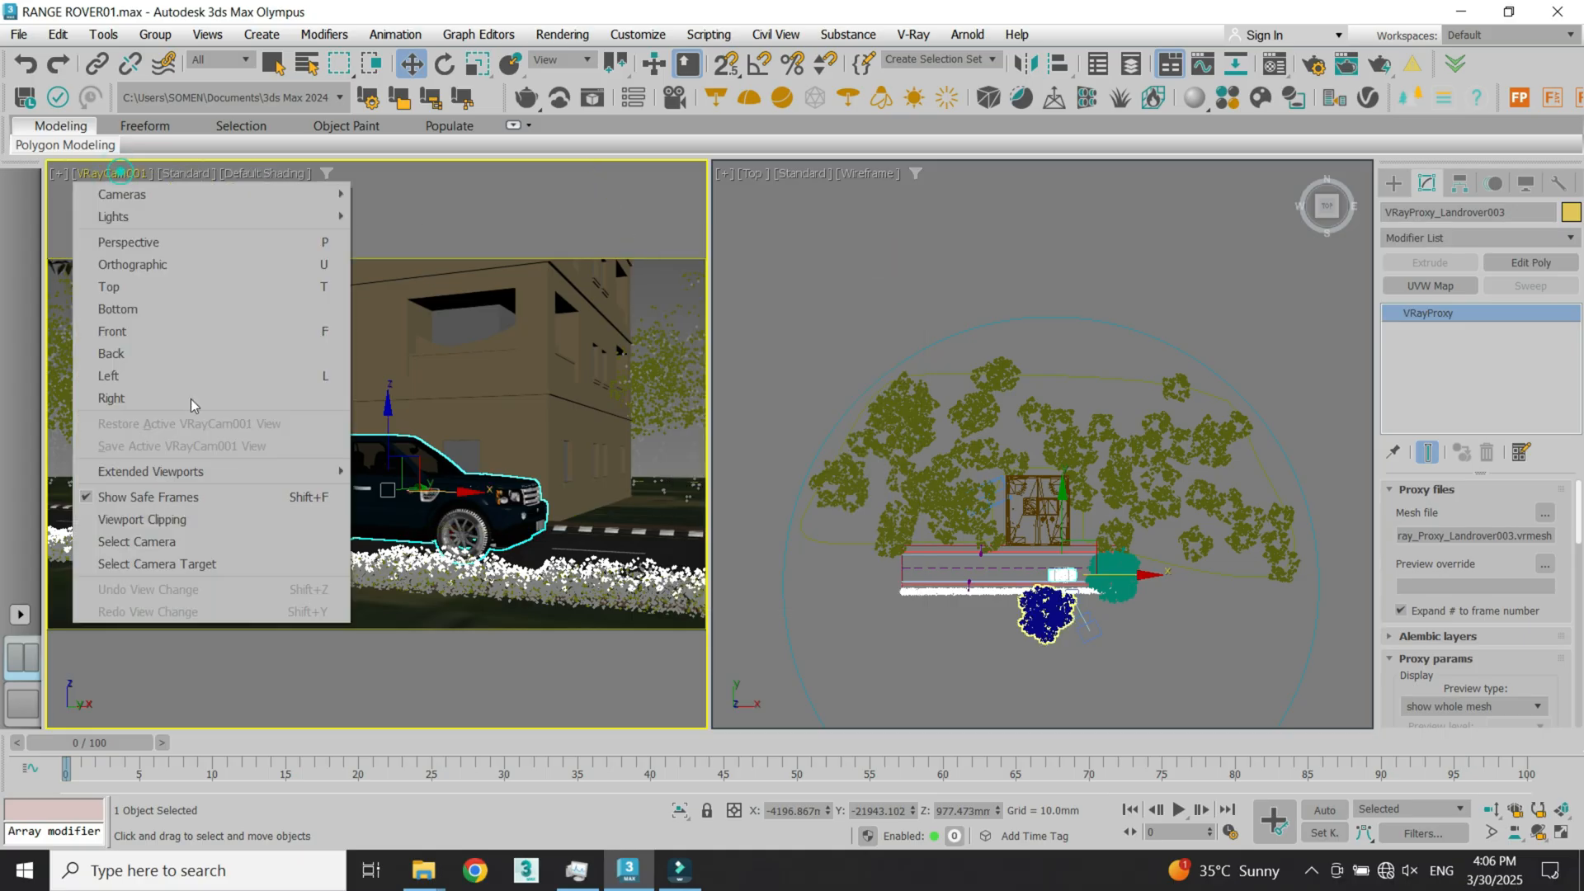
pyautogui.click(165, 541)
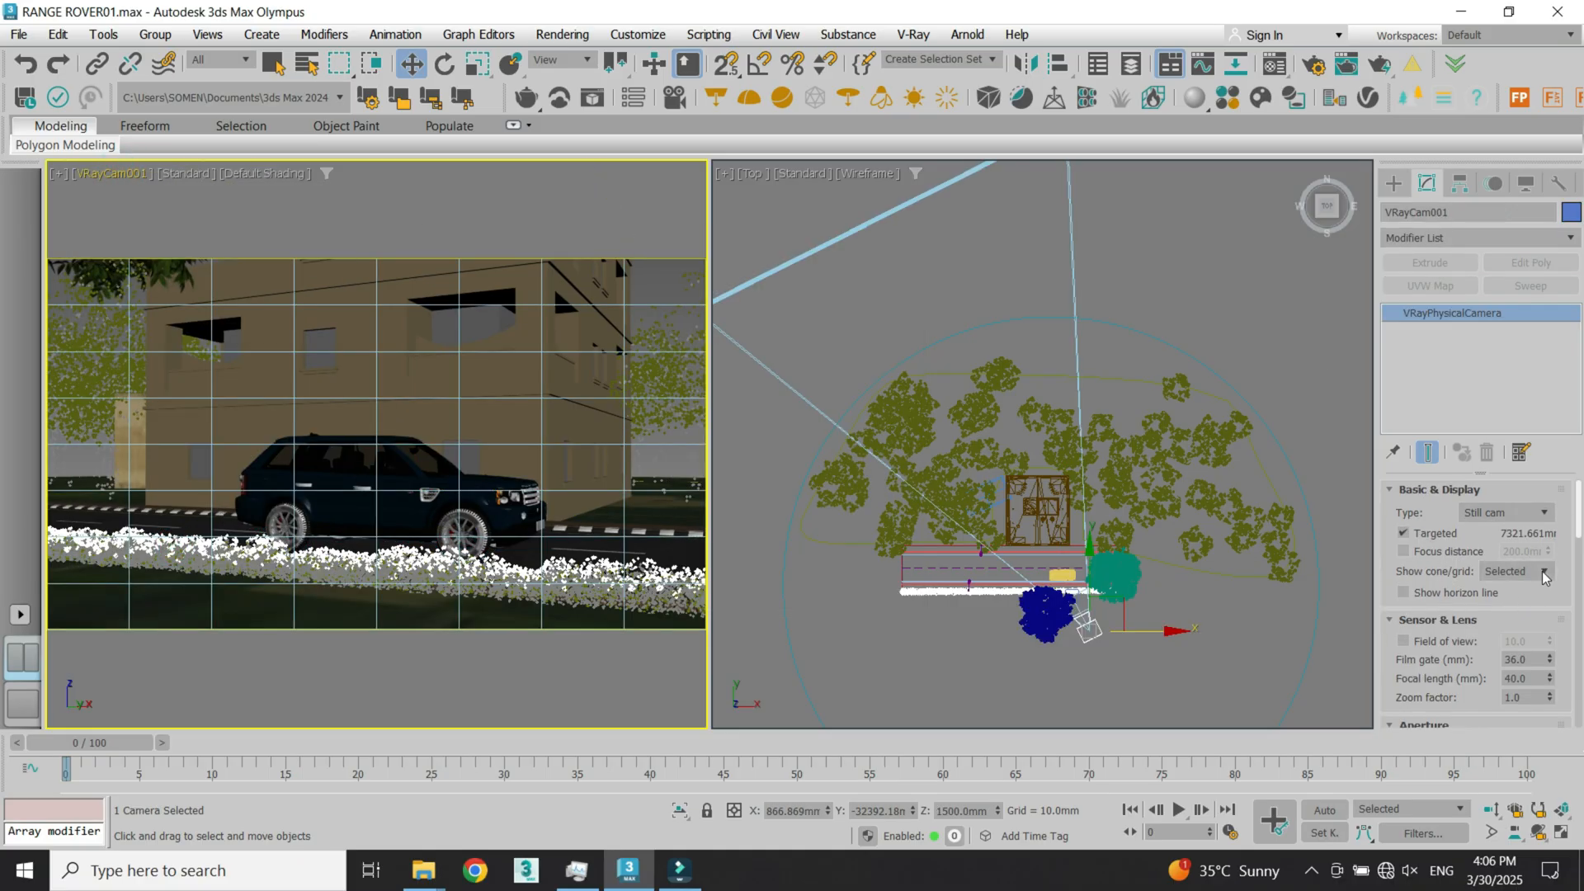
pyautogui.scroll(-2, 1578, 529)
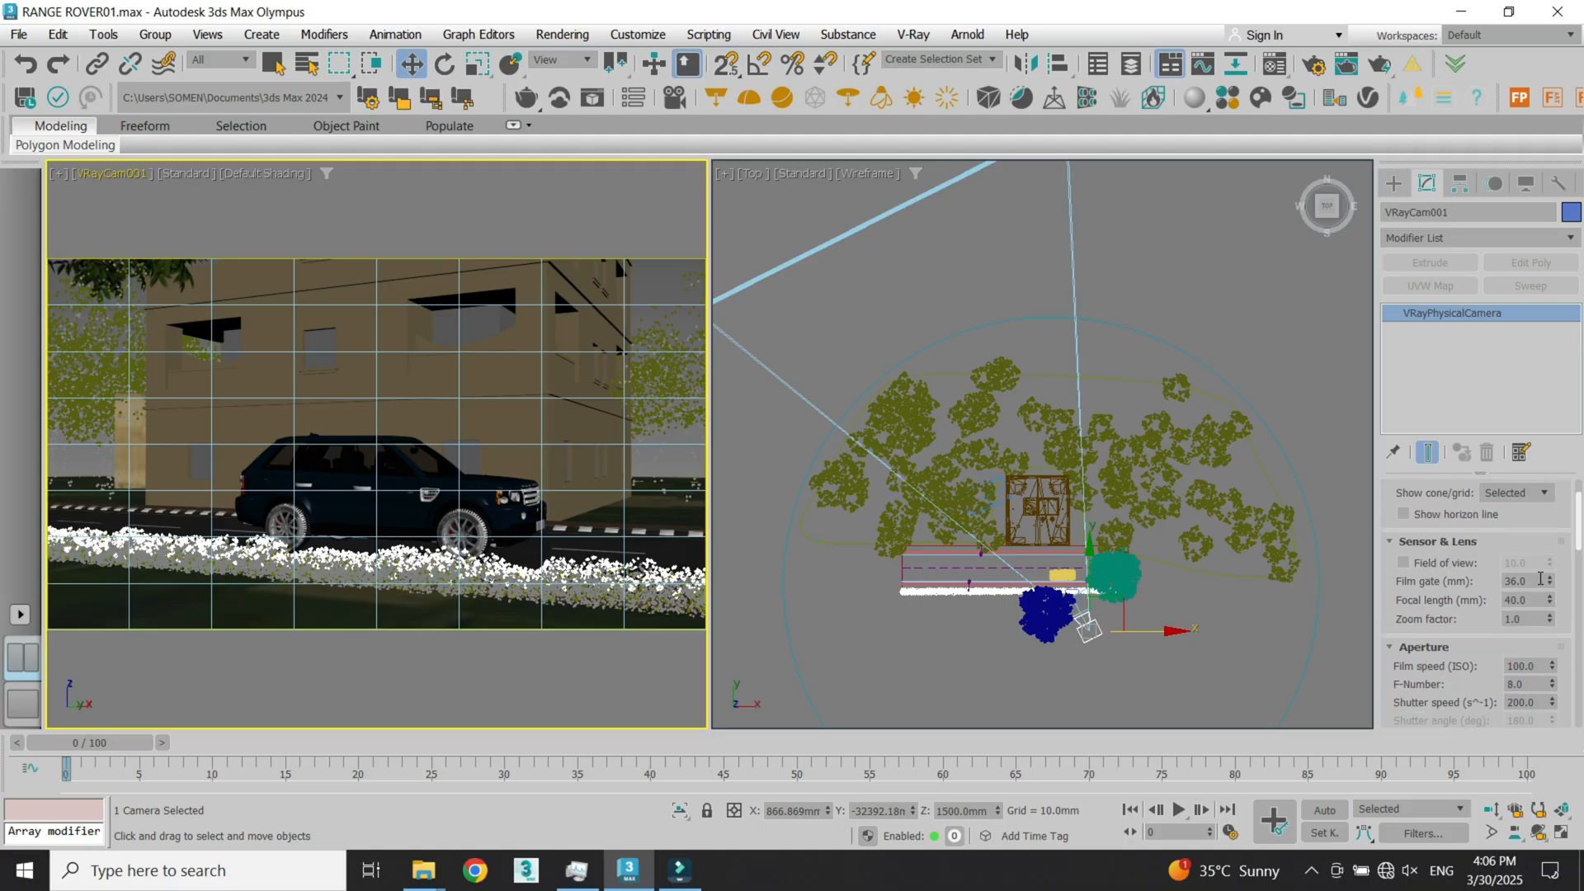
pyautogui.doubleClick(1501, 587)
pyautogui.write('45')
pyautogui.press('Tab')
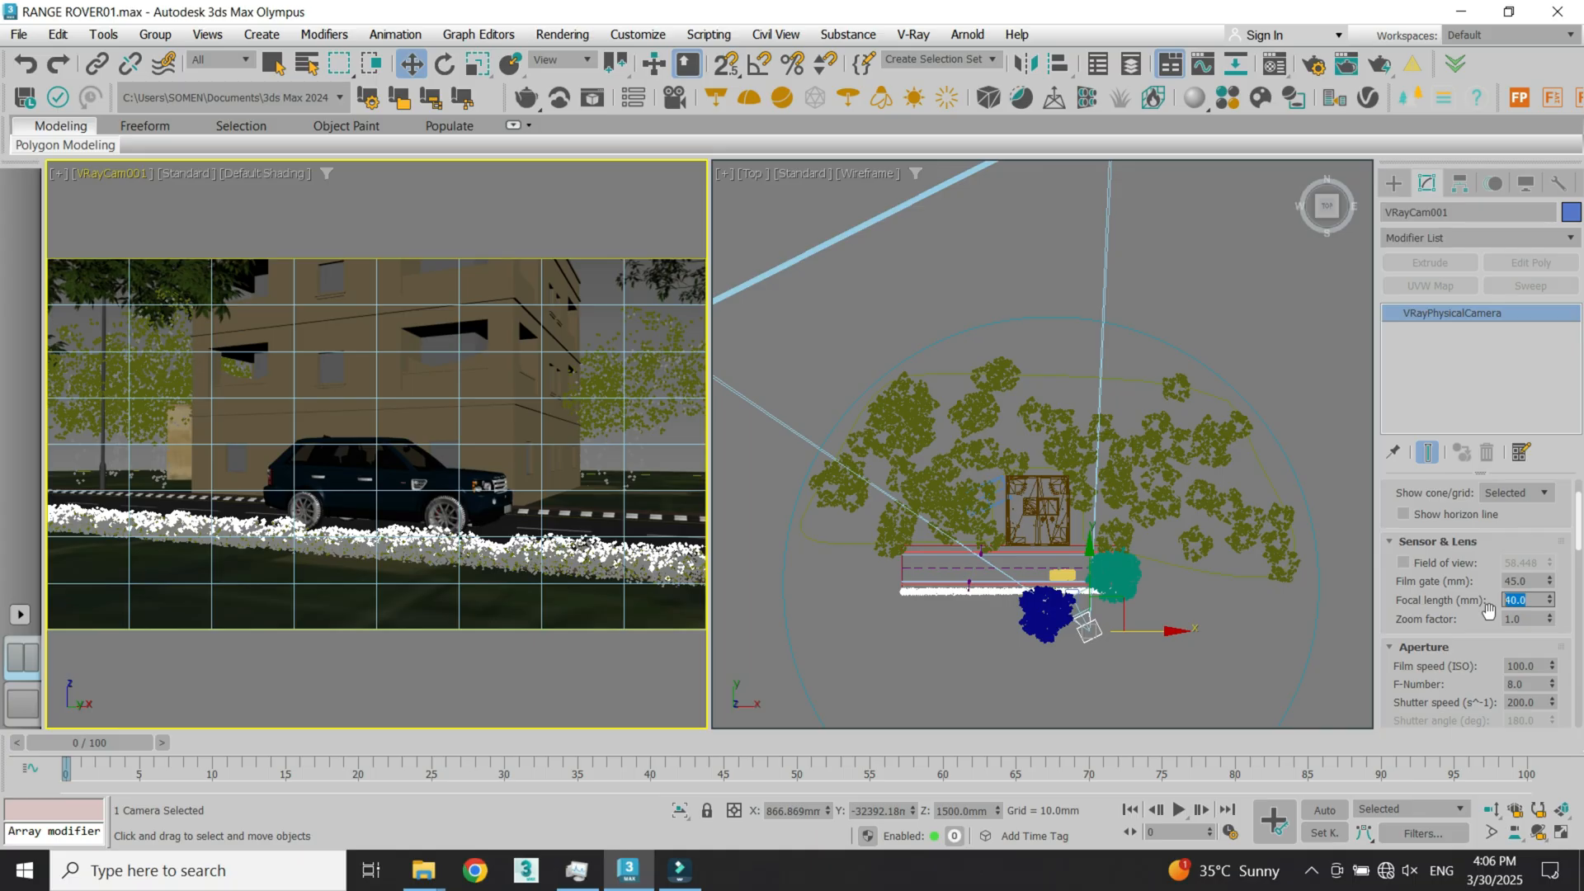
pyautogui.write('45')
pyautogui.press('Tab')
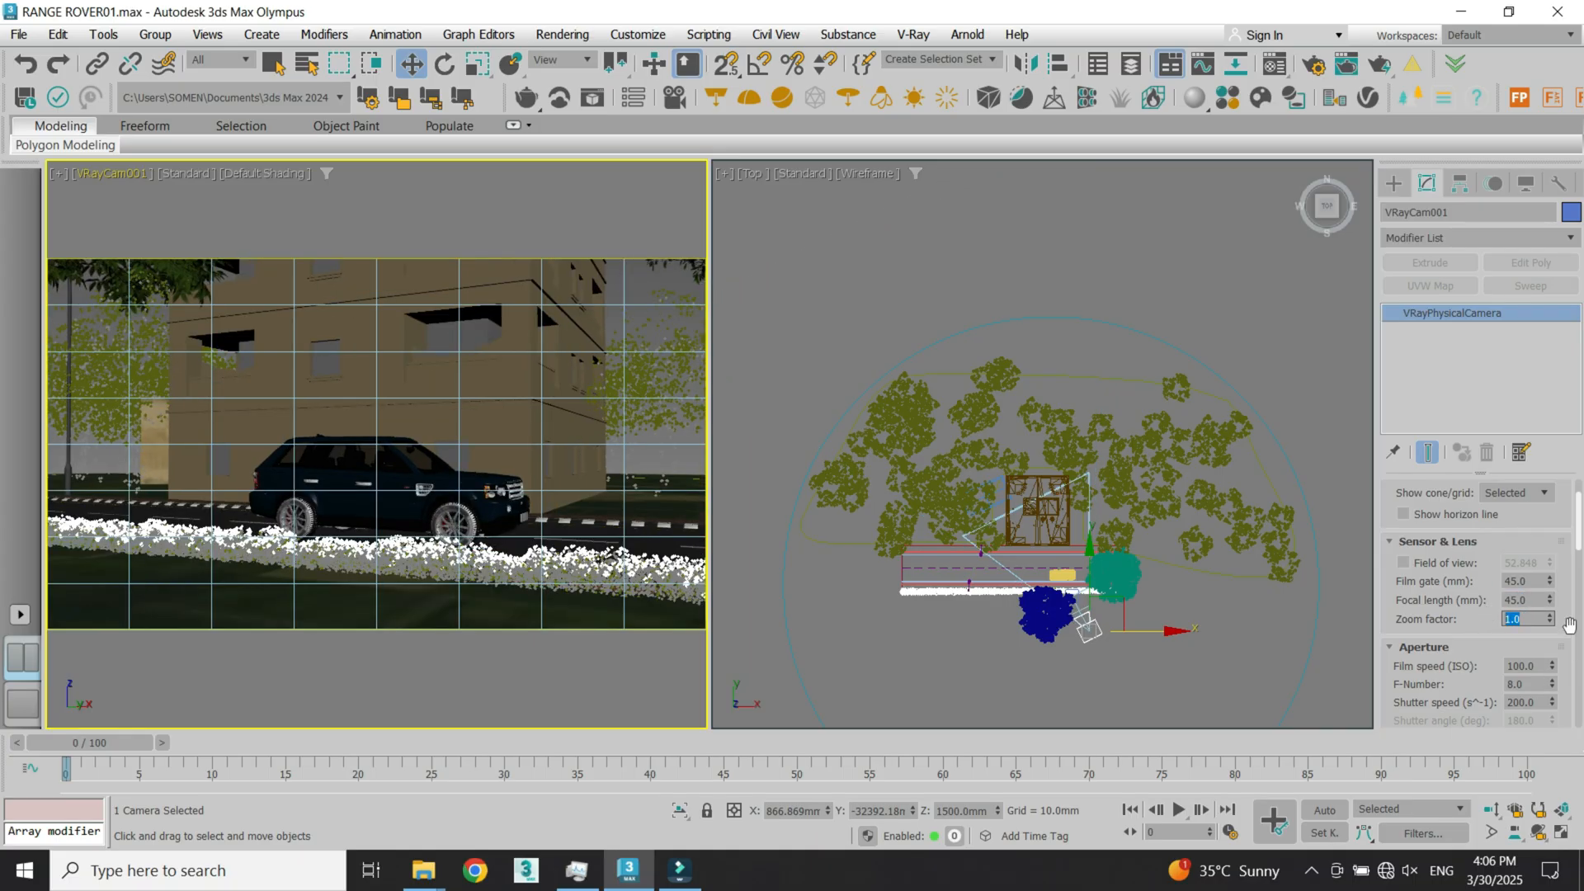
pyautogui.moveTo(1578, 524); pyautogui.dragTo(1580, 637)
pyautogui.click(1429, 607)
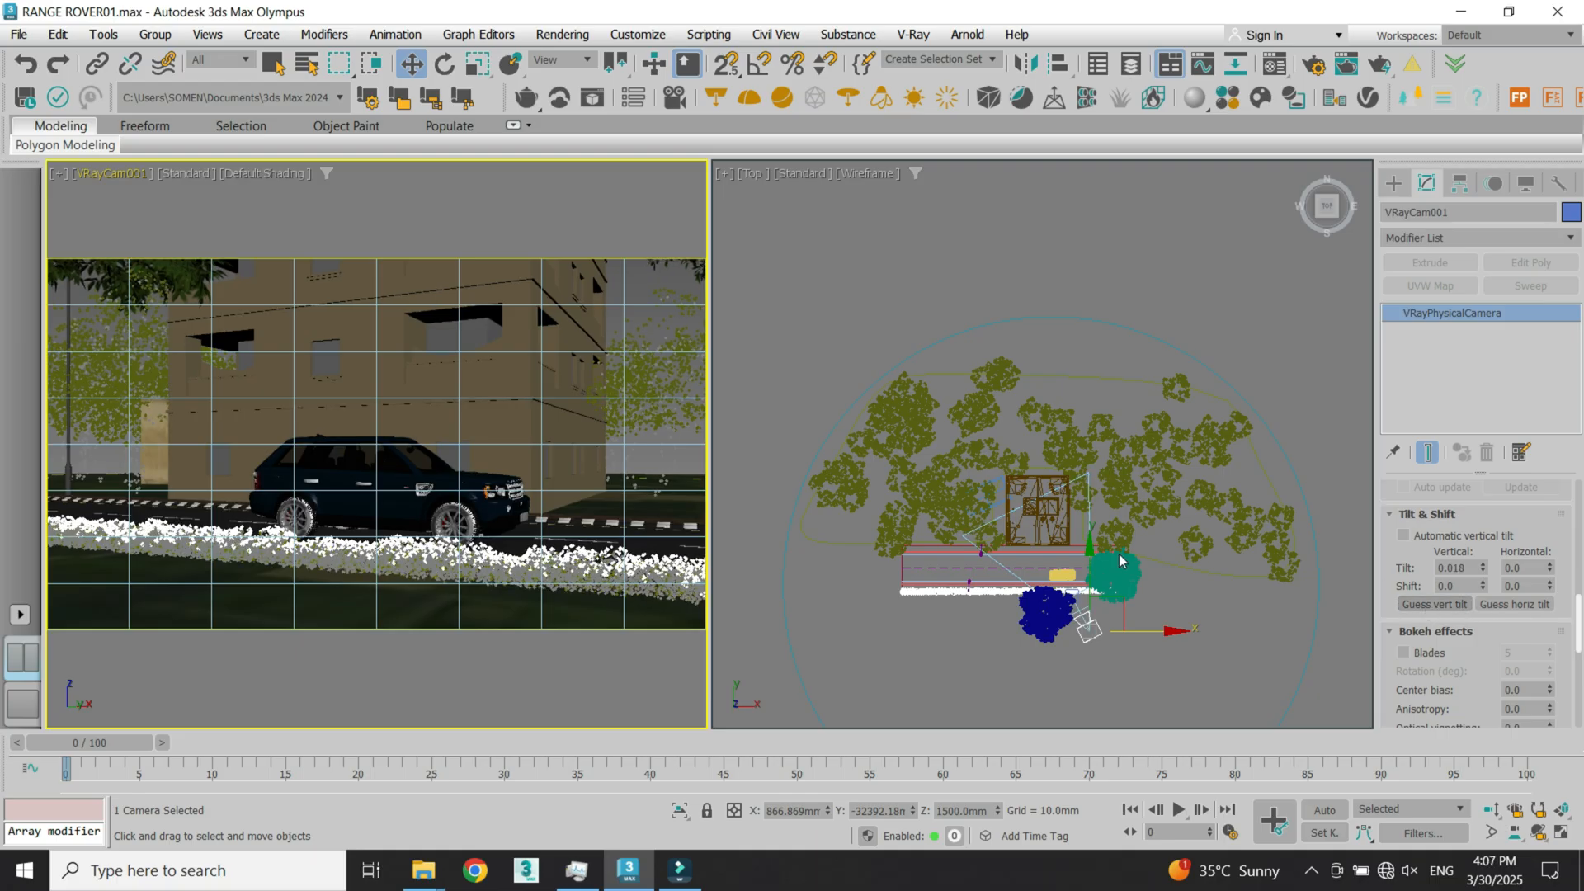
# Step: Raise VRayCam001's target to a Z height of about 2502 mm and dolly the camera slightly away from the car
pyautogui.click(131, 174)
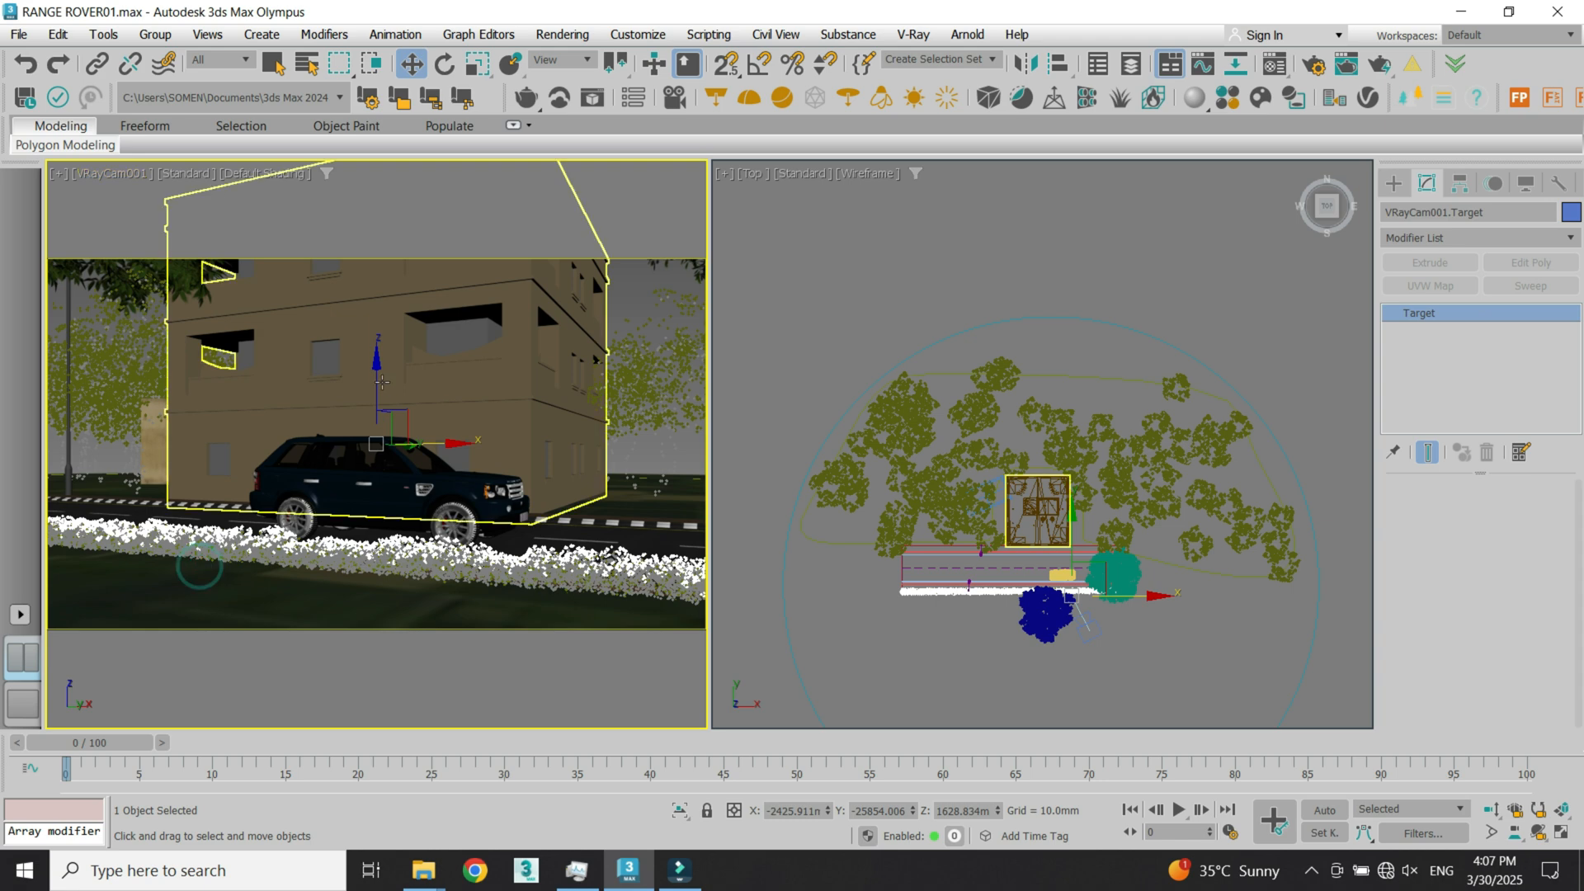
pyautogui.moveTo(377, 372); pyautogui.dragTo(376, 255)
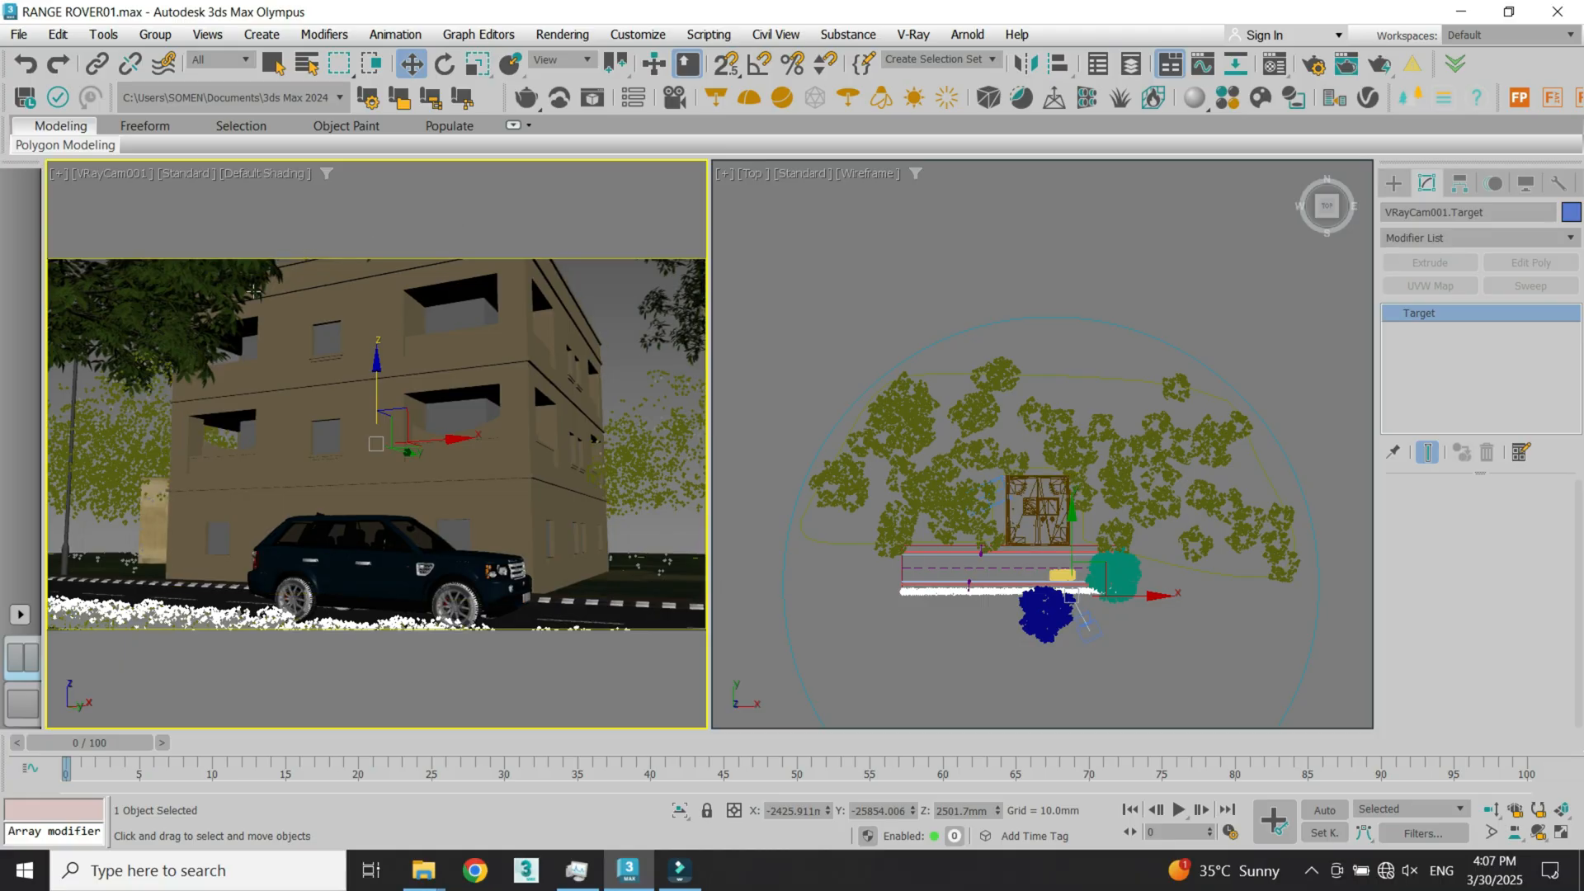
pyautogui.click(1492, 809)
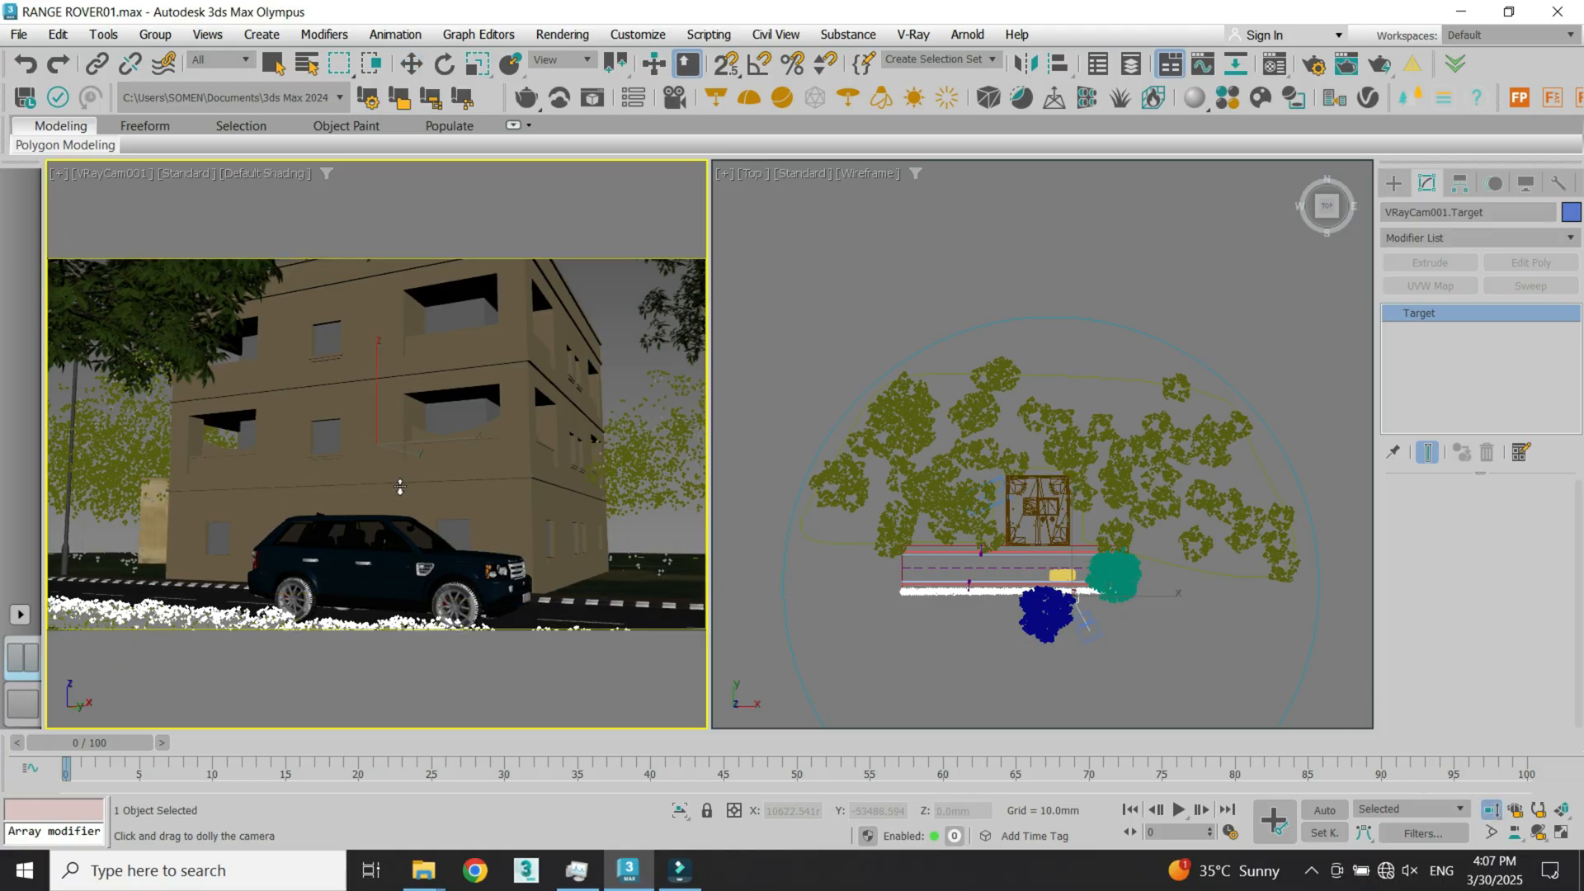
pyautogui.moveTo(411, 458); pyautogui.dragTo(411, 471)
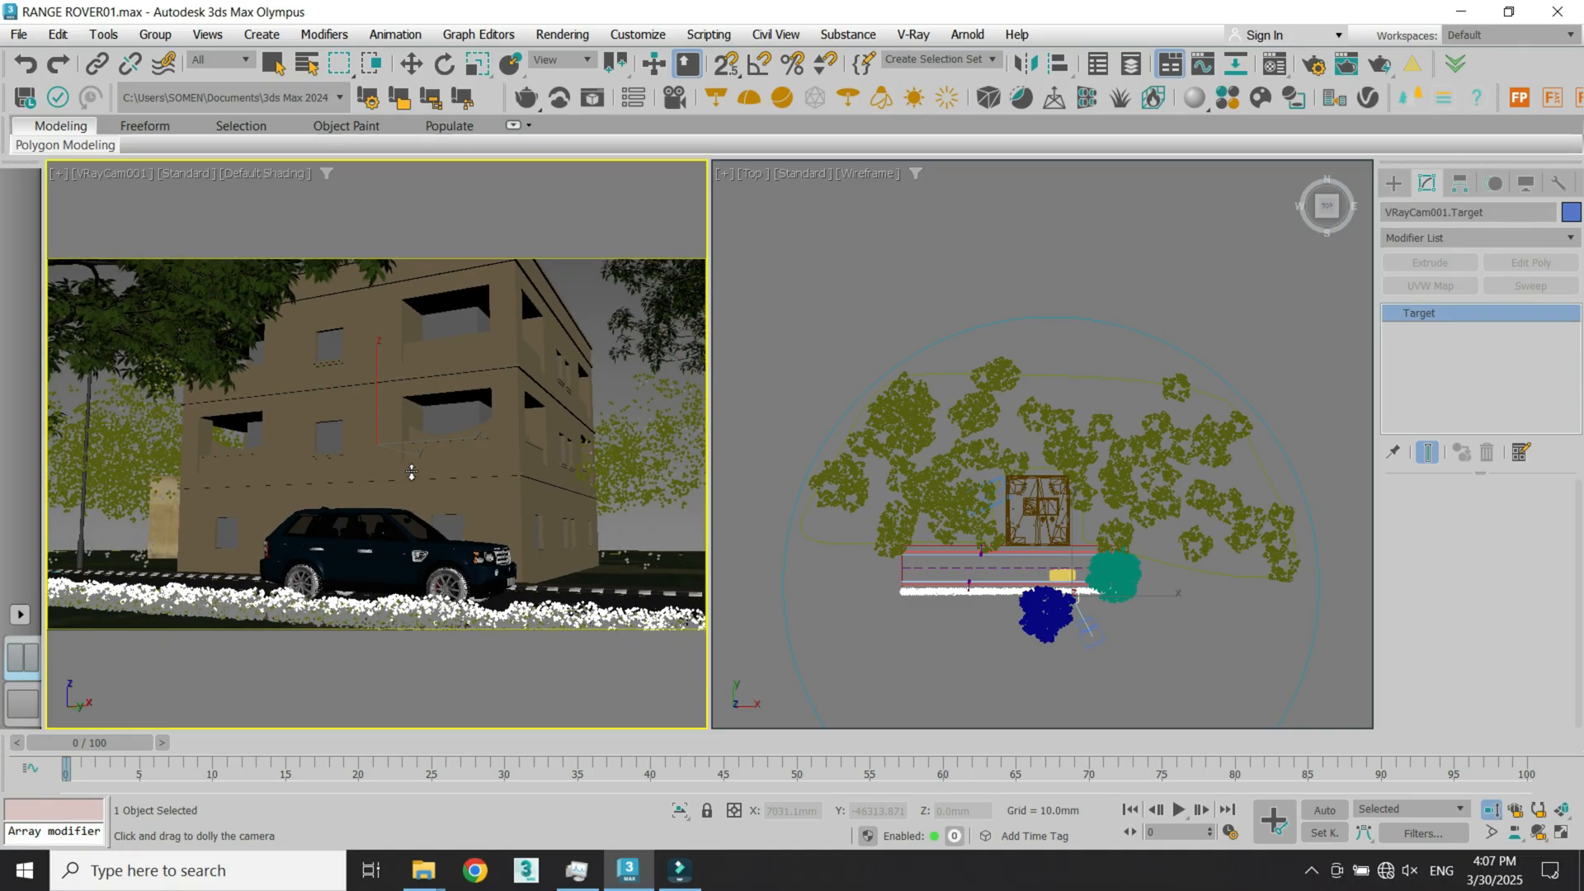
pyautogui.rightClick(347, 404)
# Step: Raise VRayCam001's target further to a Z height of about 2744 mm
pyautogui.click(91, 174)
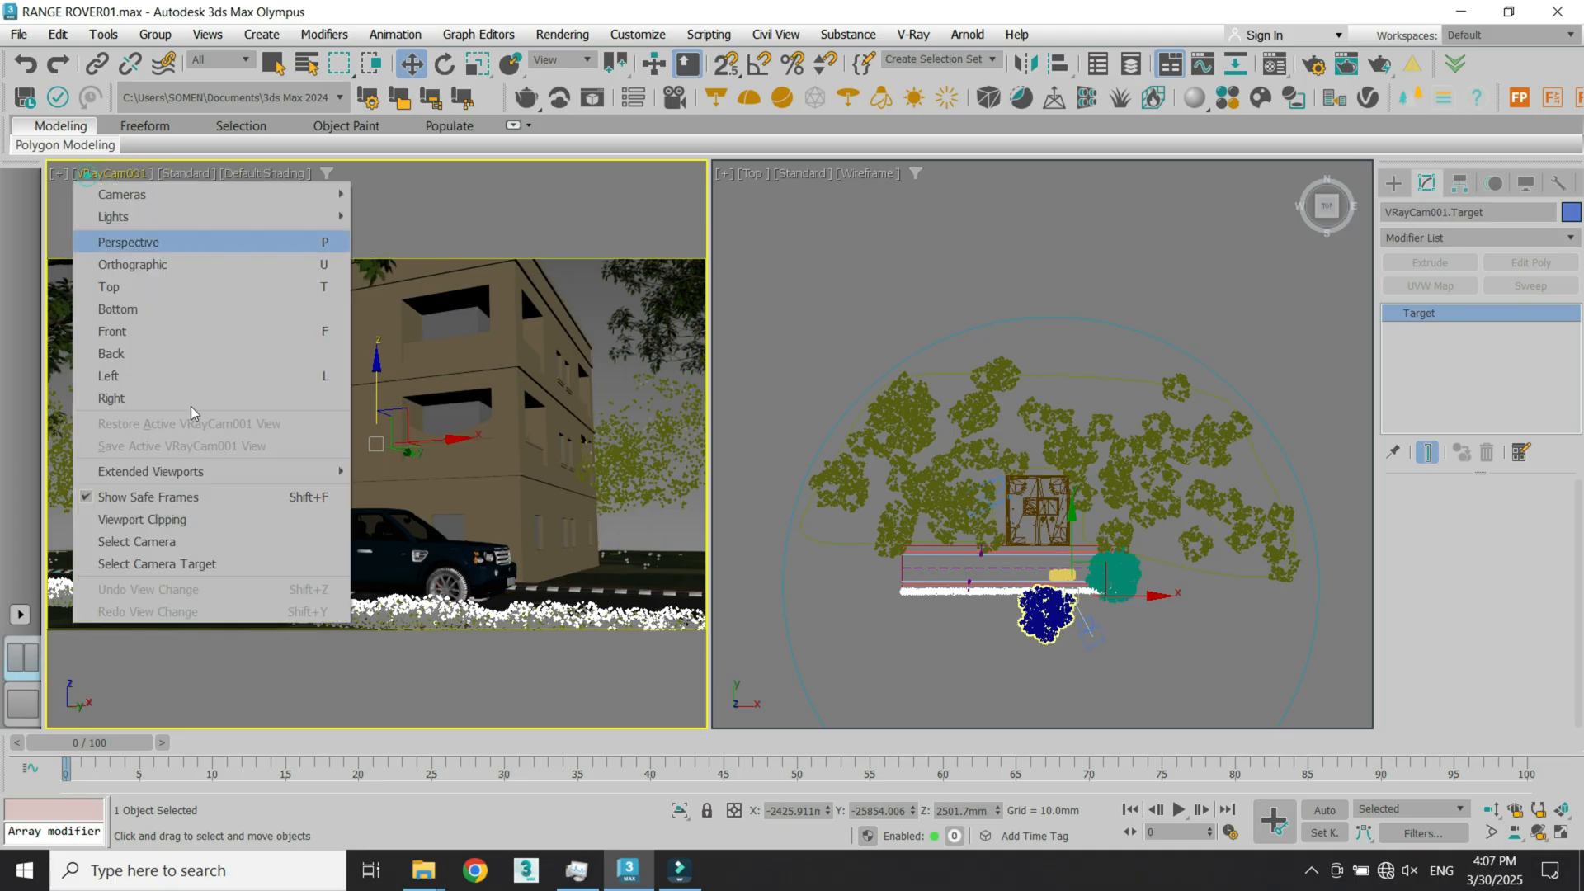
pyautogui.click(186, 566)
pyautogui.moveTo(377, 373); pyautogui.dragTo(376, 361)
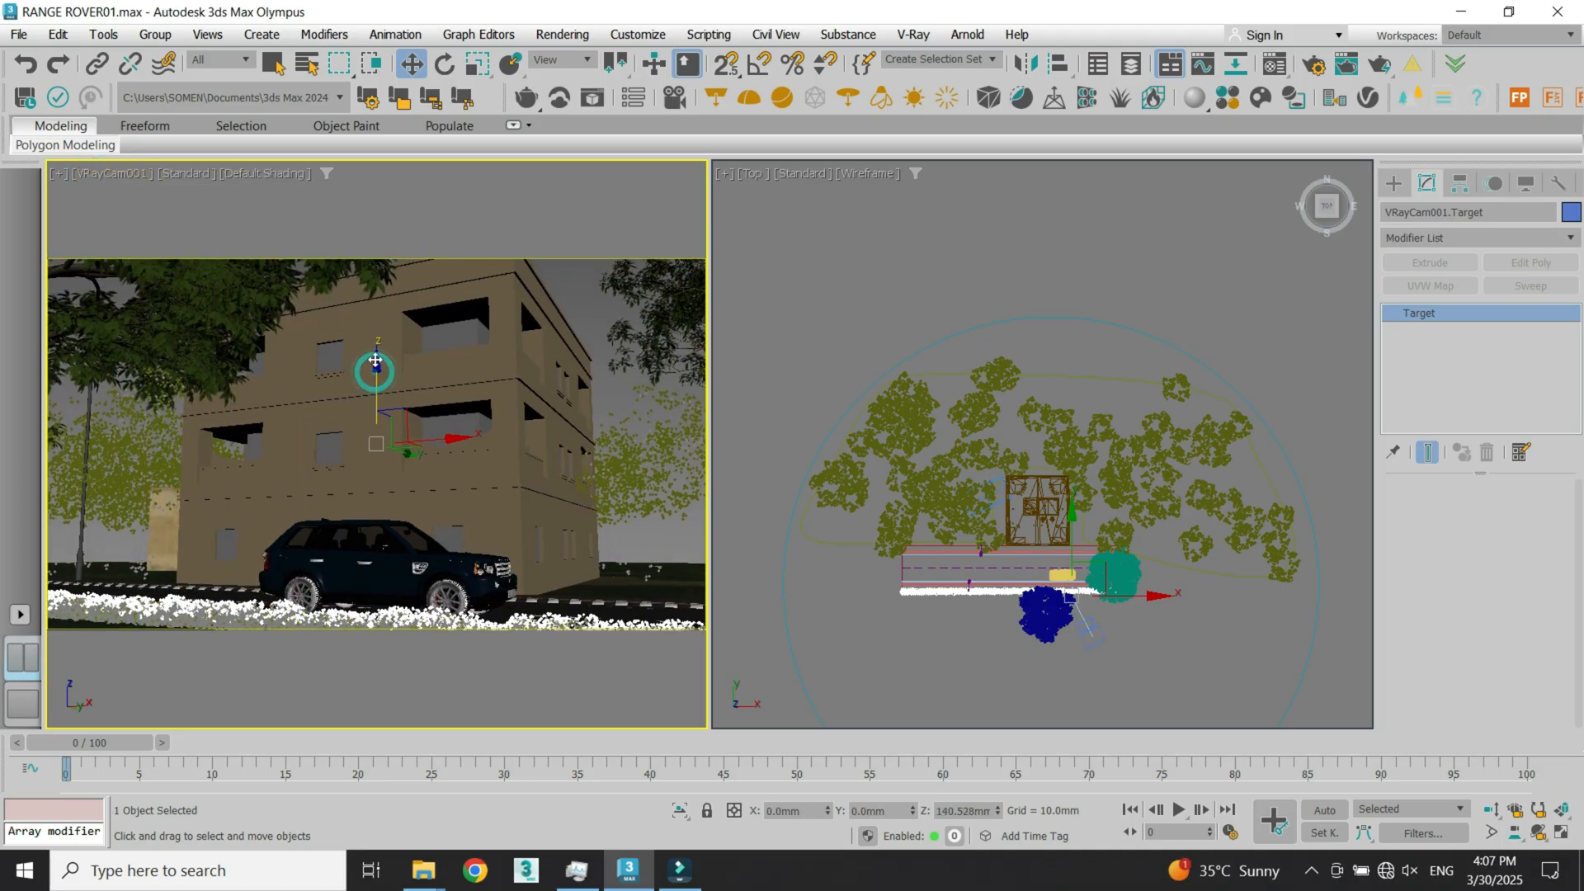
pyautogui.click(328, 472)
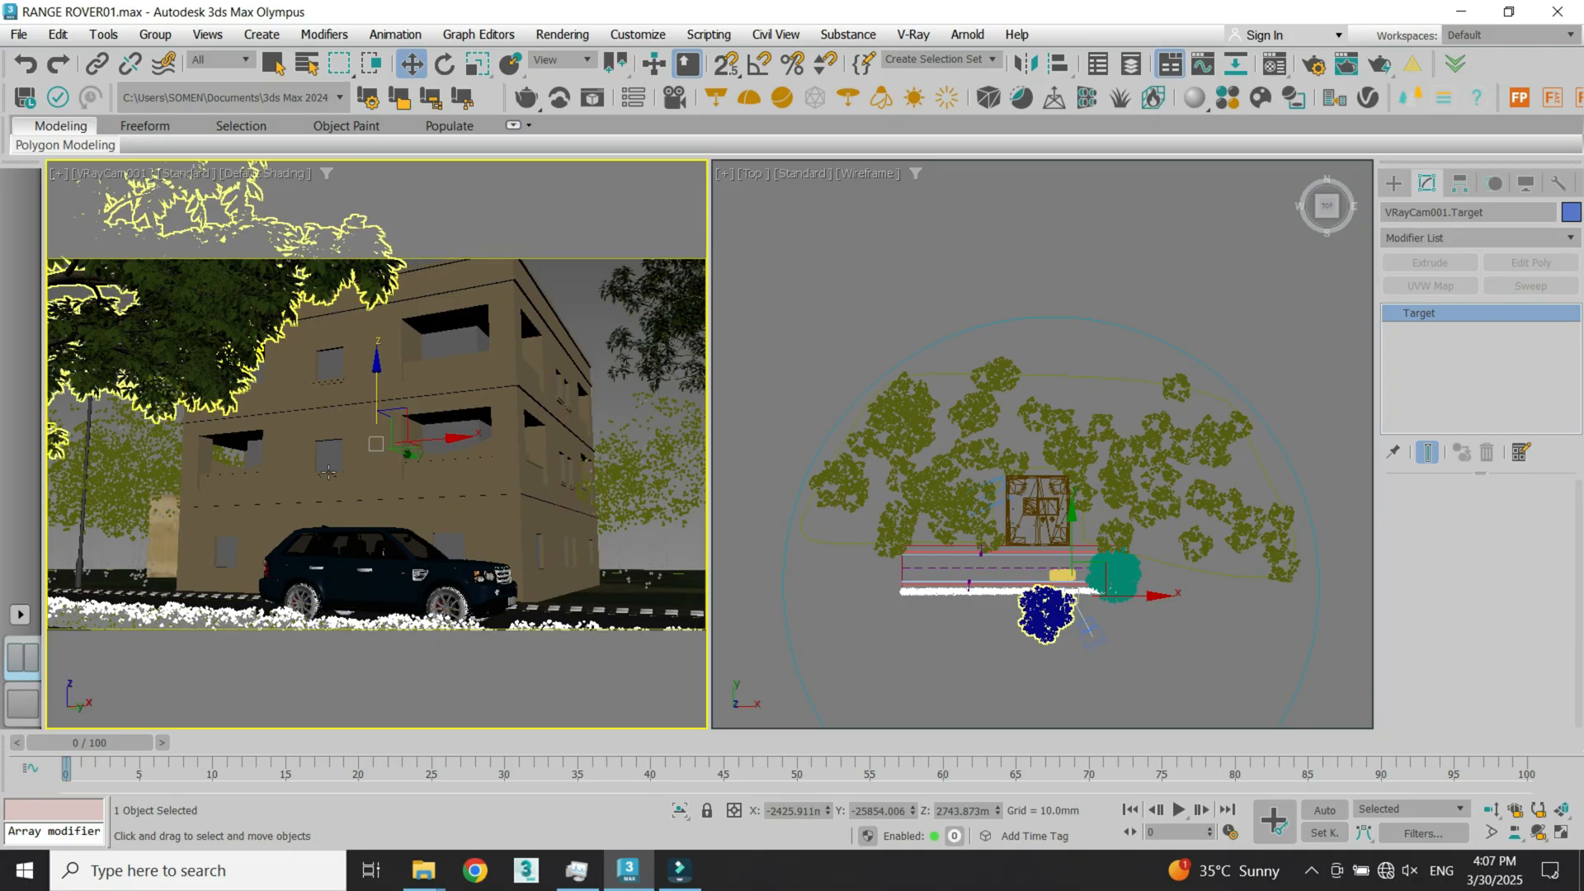
# Step: Orbit the camera slightly around its target and dolly it back a little to reframe the car and building
pyautogui.click(1539, 832)
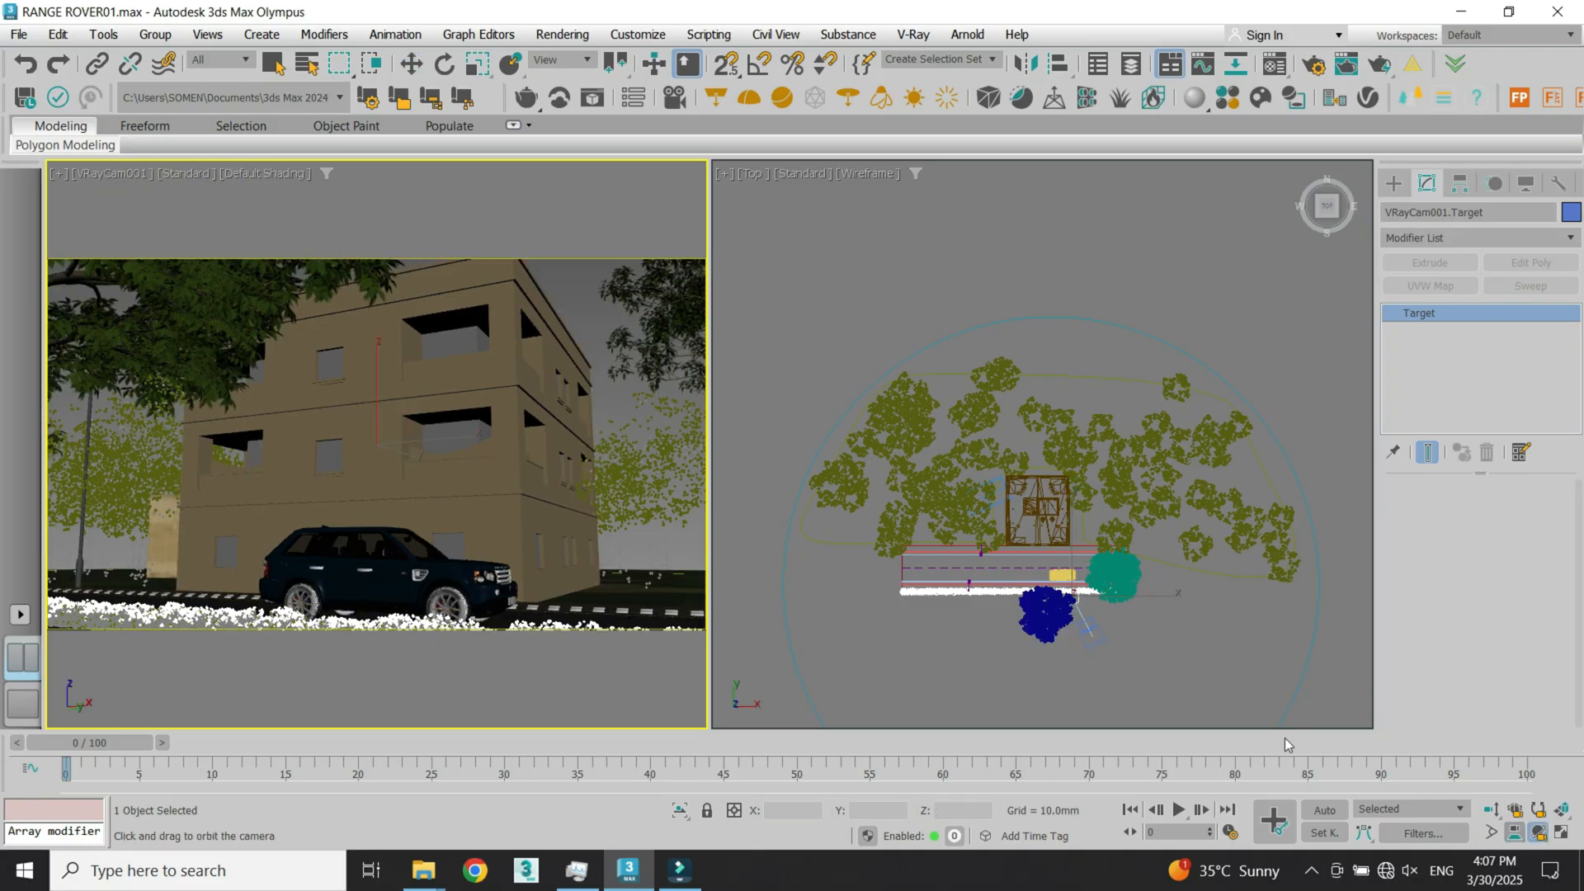
pyautogui.moveTo(439, 570); pyautogui.dragTo(440, 572)
pyautogui.moveTo(440, 572); pyautogui.dragTo(434, 561, button='middle')
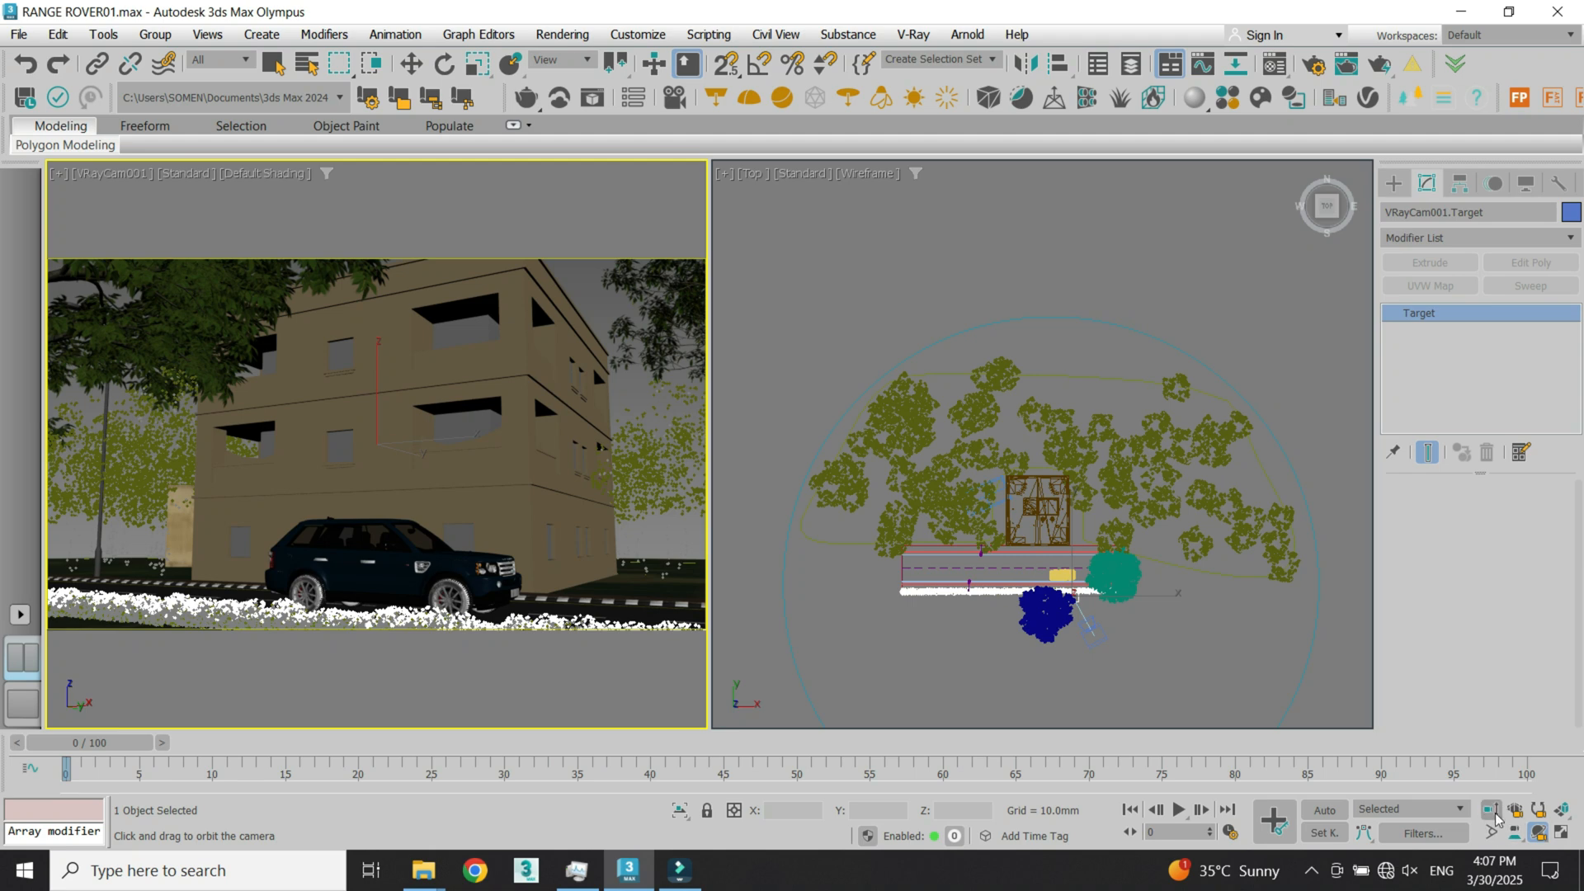
pyautogui.click(1493, 811)
pyautogui.moveTo(482, 487); pyautogui.dragTo(482, 489)
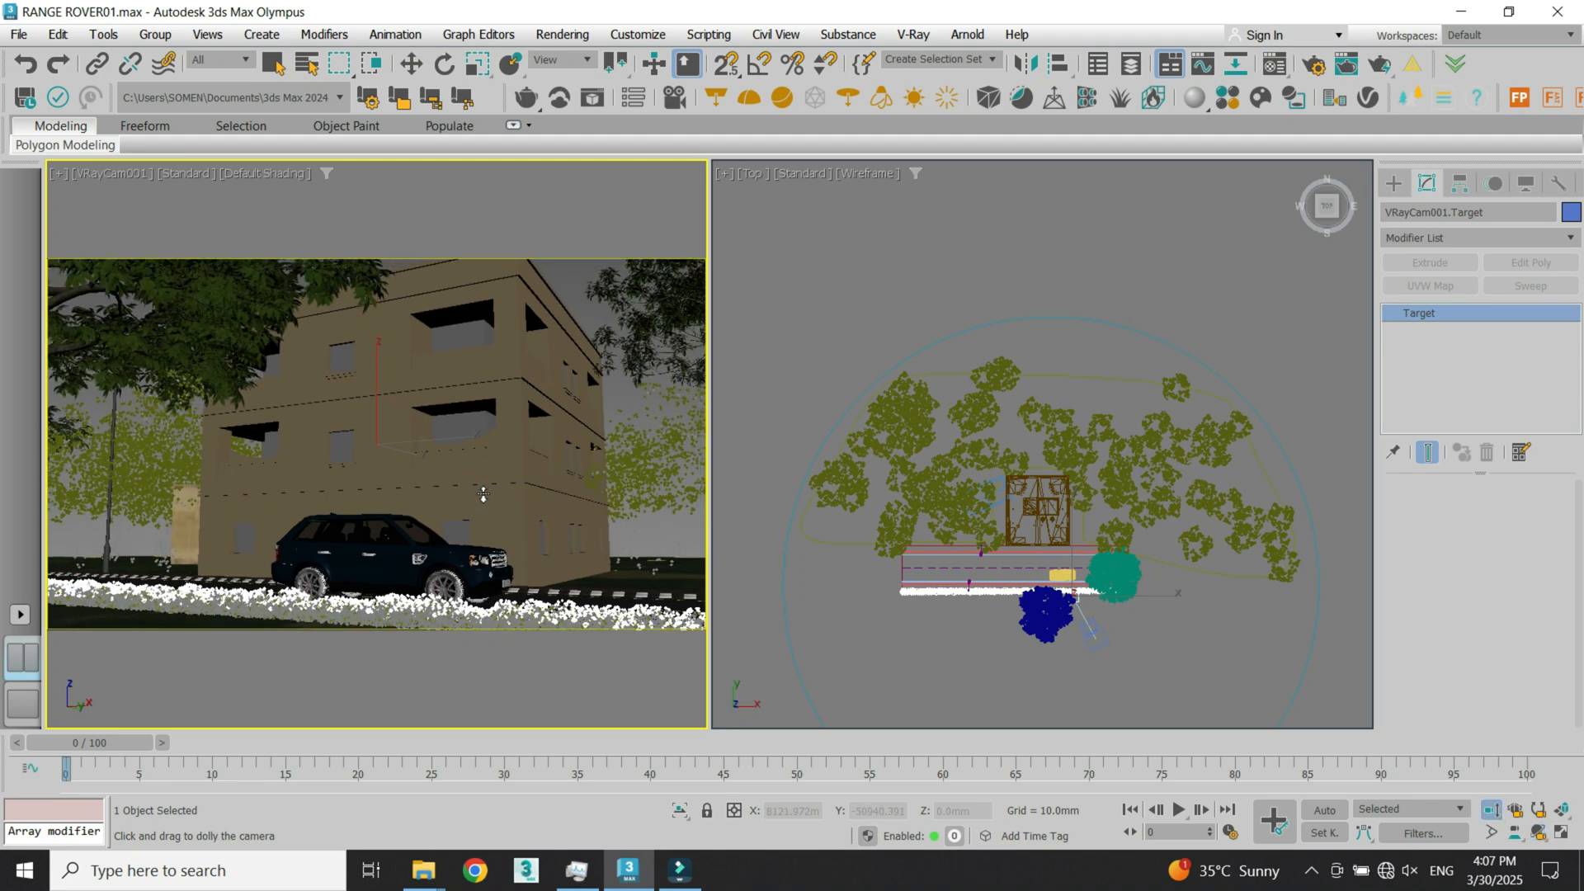
# Step: Raise VRayCam001's target to a Z height of about 2799 mm
pyautogui.click(119, 176)
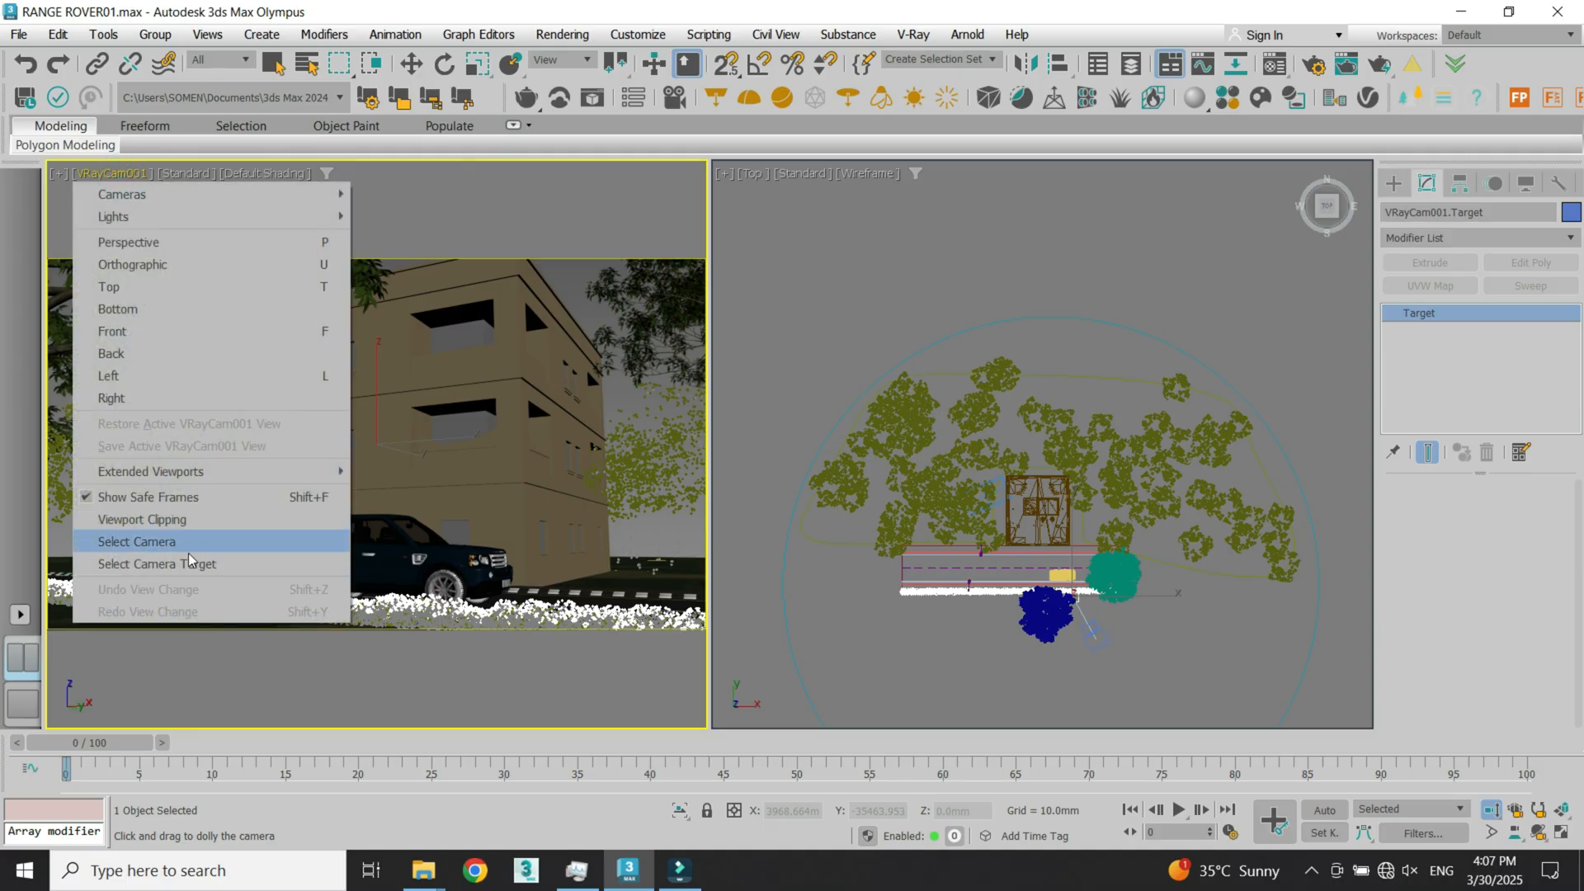
pyautogui.click(190, 561)
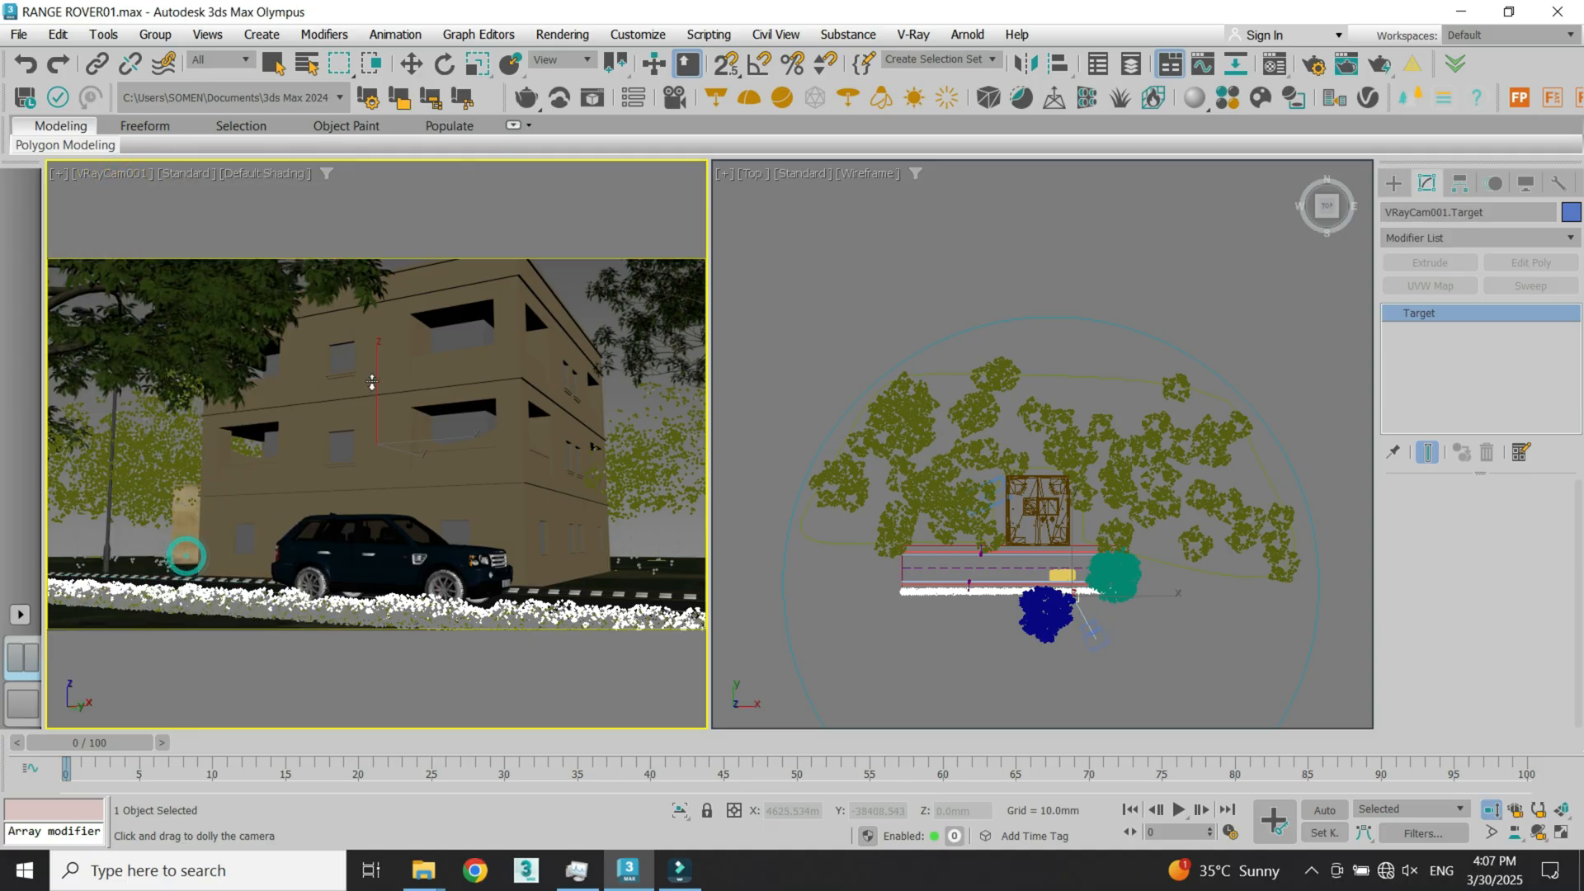
pyautogui.click(411, 64)
pyautogui.moveTo(377, 369); pyautogui.dragTo(443, 432)
pyautogui.click(448, 455)
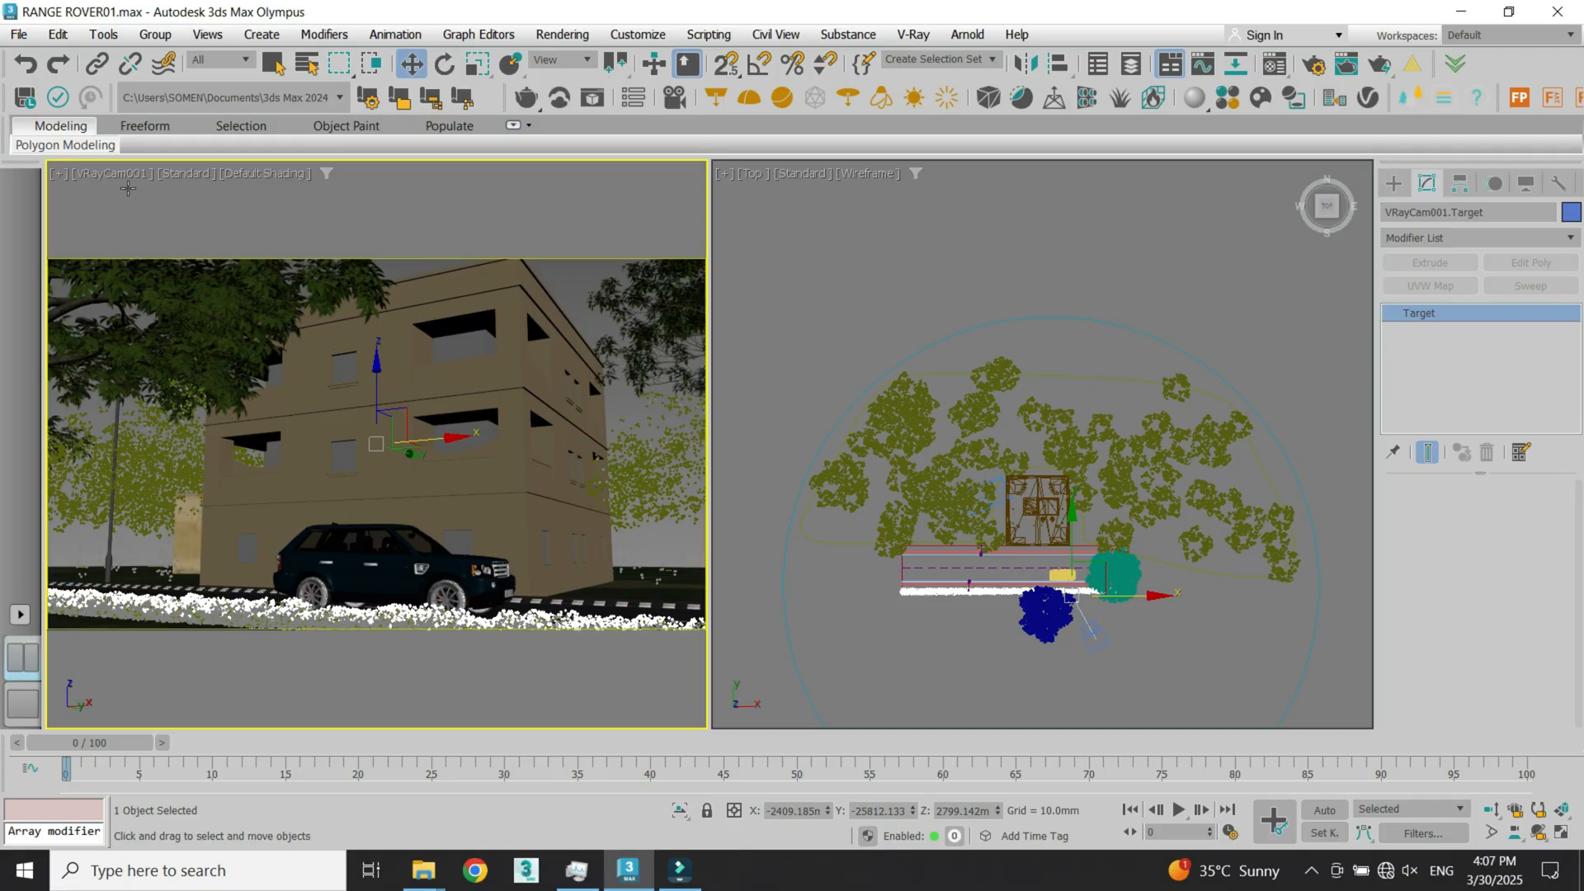
# Step: Select VRayCam001 and apply the guessed vertical tilt
pyautogui.click(128, 189)
pyautogui.click(196, 544)
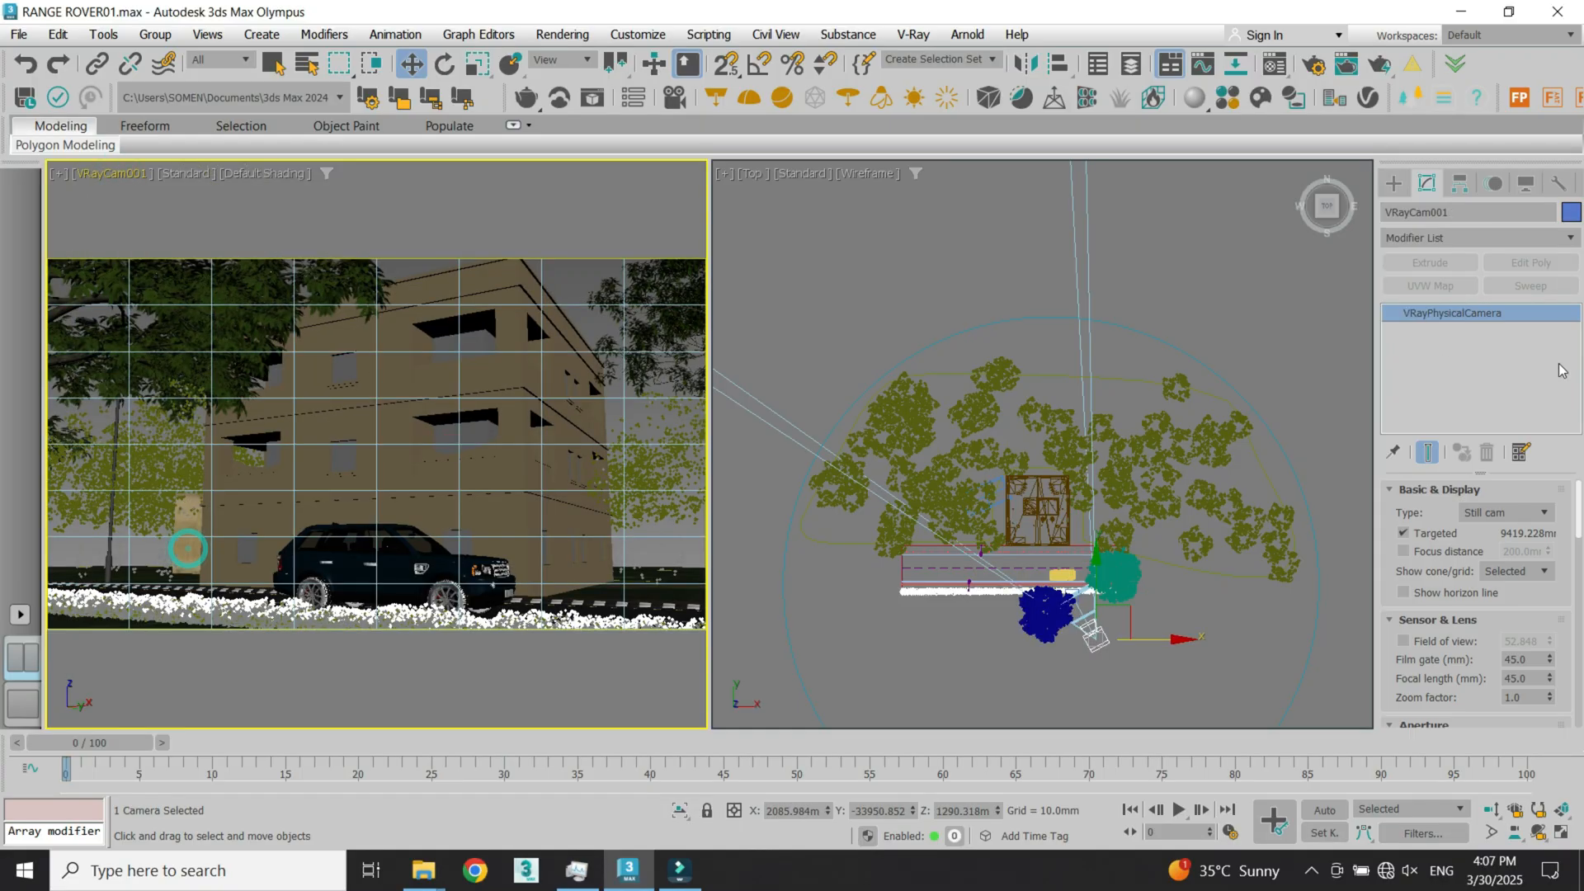
pyautogui.moveTo(1579, 509); pyautogui.dragTo(1581, 620)
pyautogui.click(1396, 583)
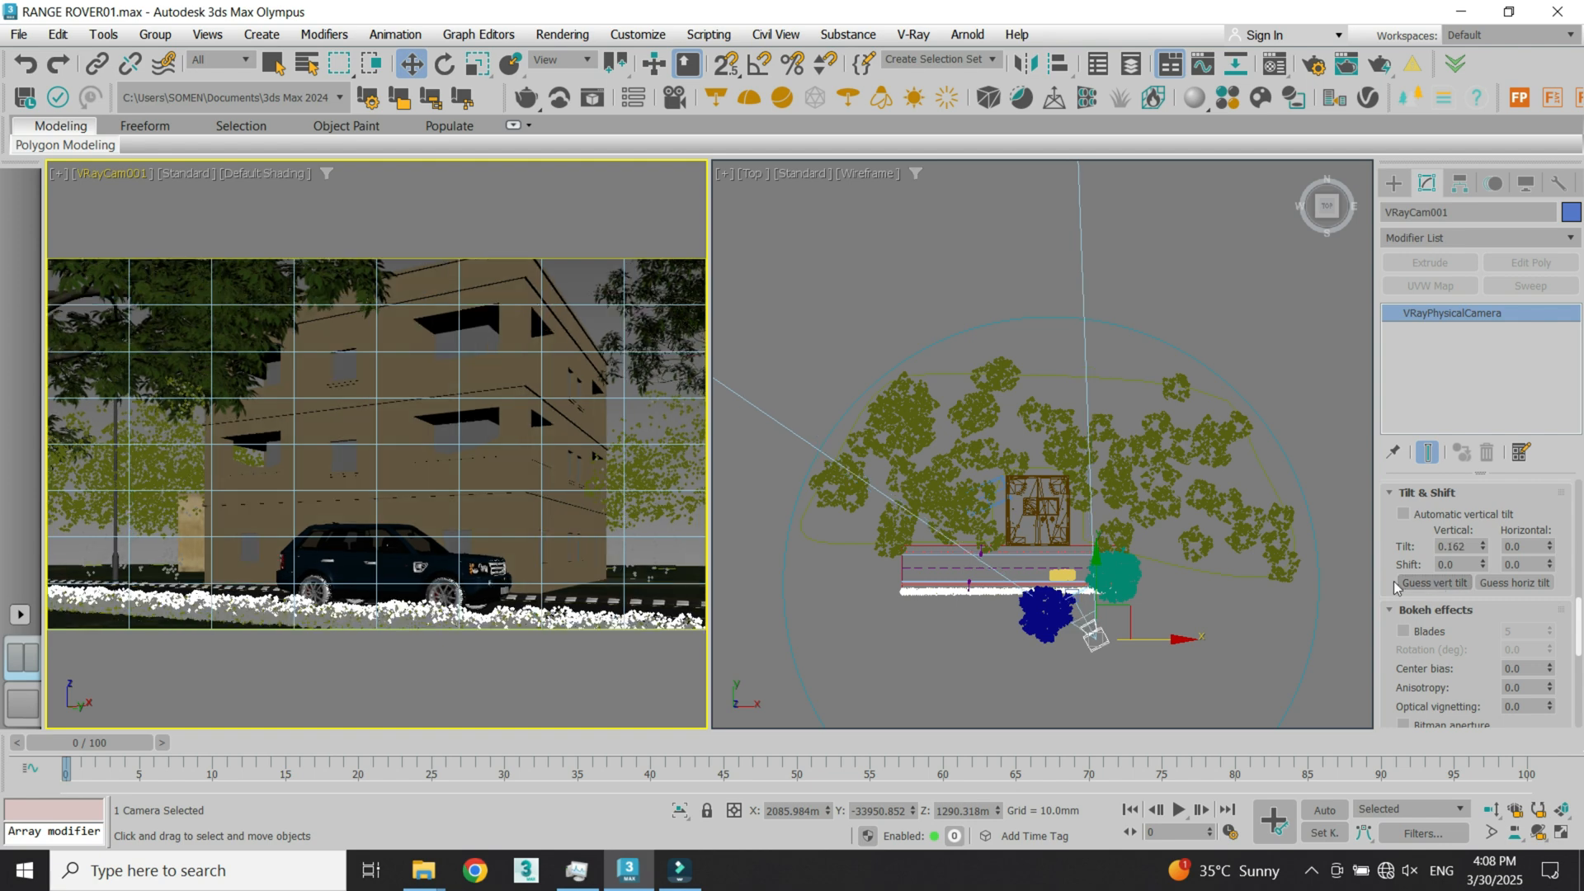
# Step: Show the camera view shaded in a single large viewport, guess the vertical tilt again and deselect the camera
pyautogui.click(538, 350)
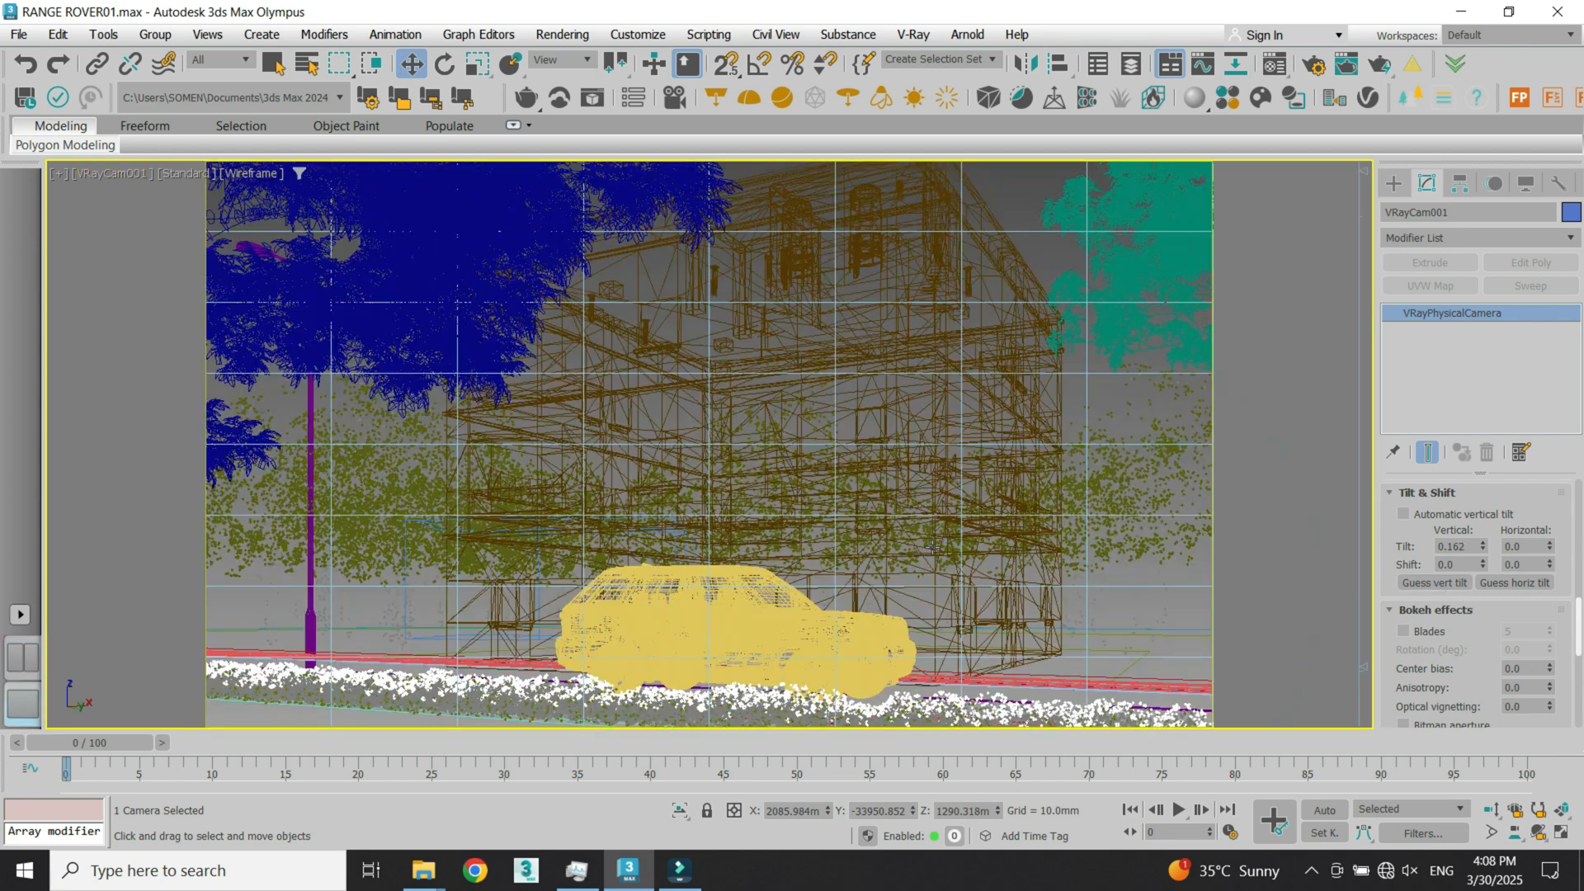
pyautogui.click(22, 703)
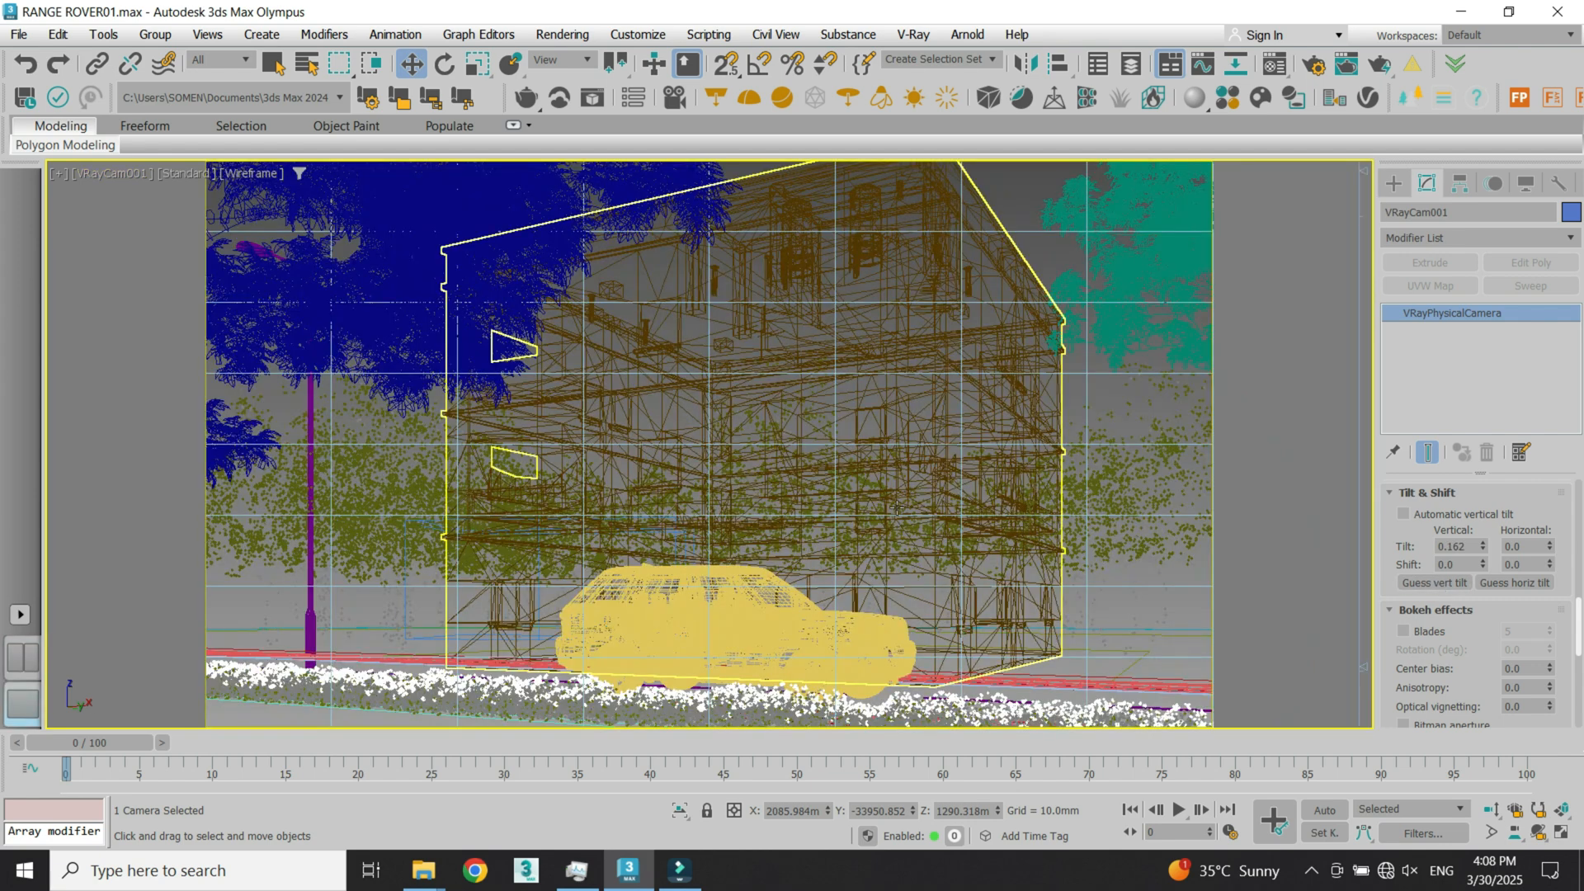
pyautogui.press('F3')
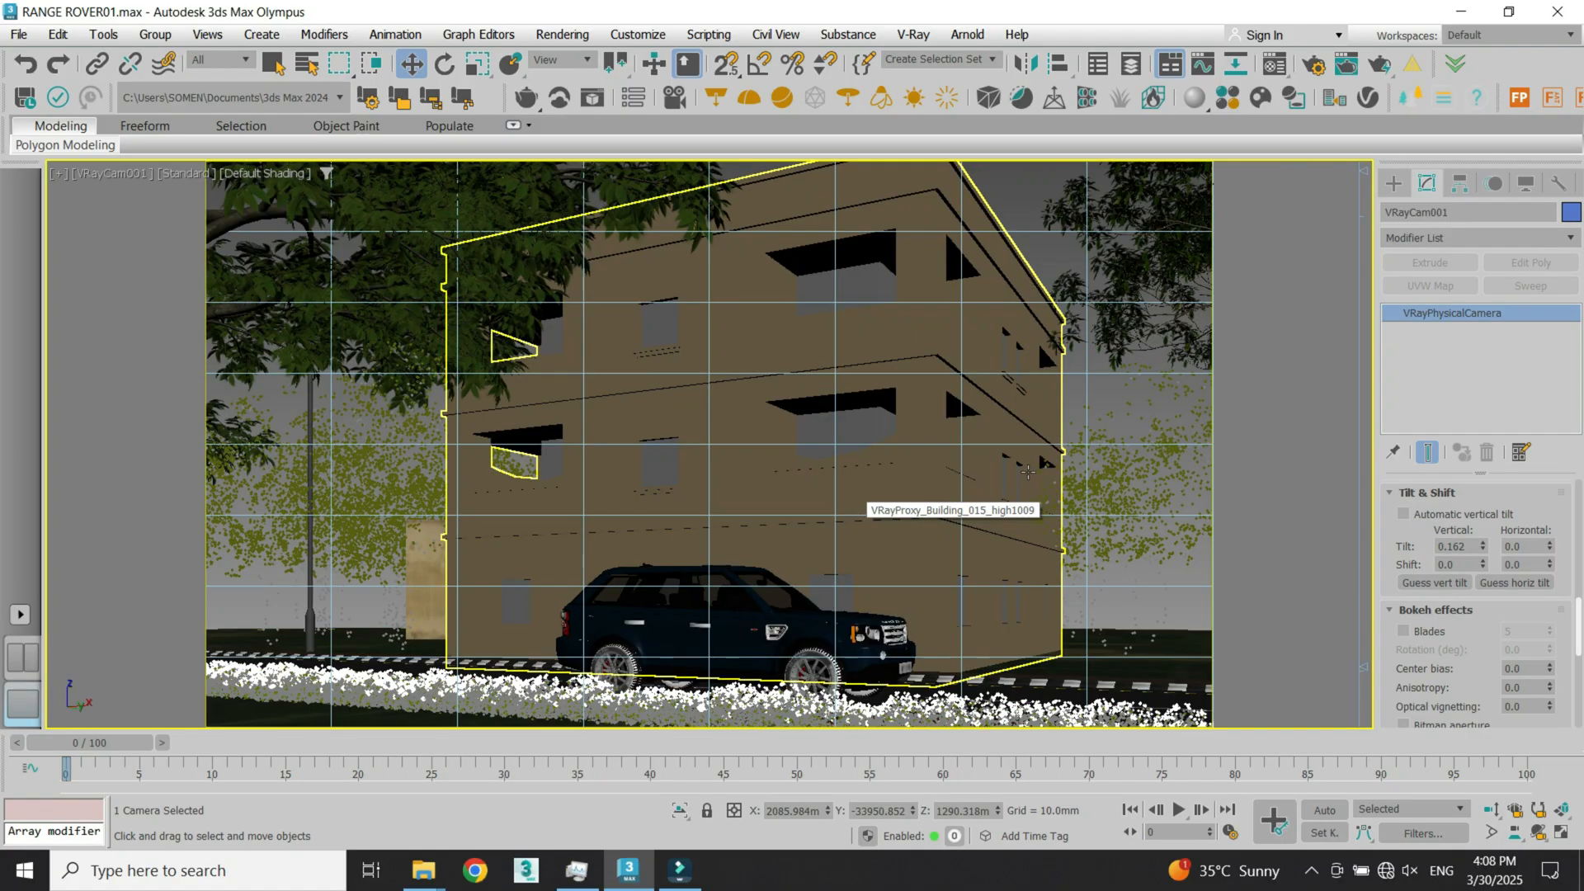
pyautogui.click(1451, 584)
pyautogui.click(1071, 400)
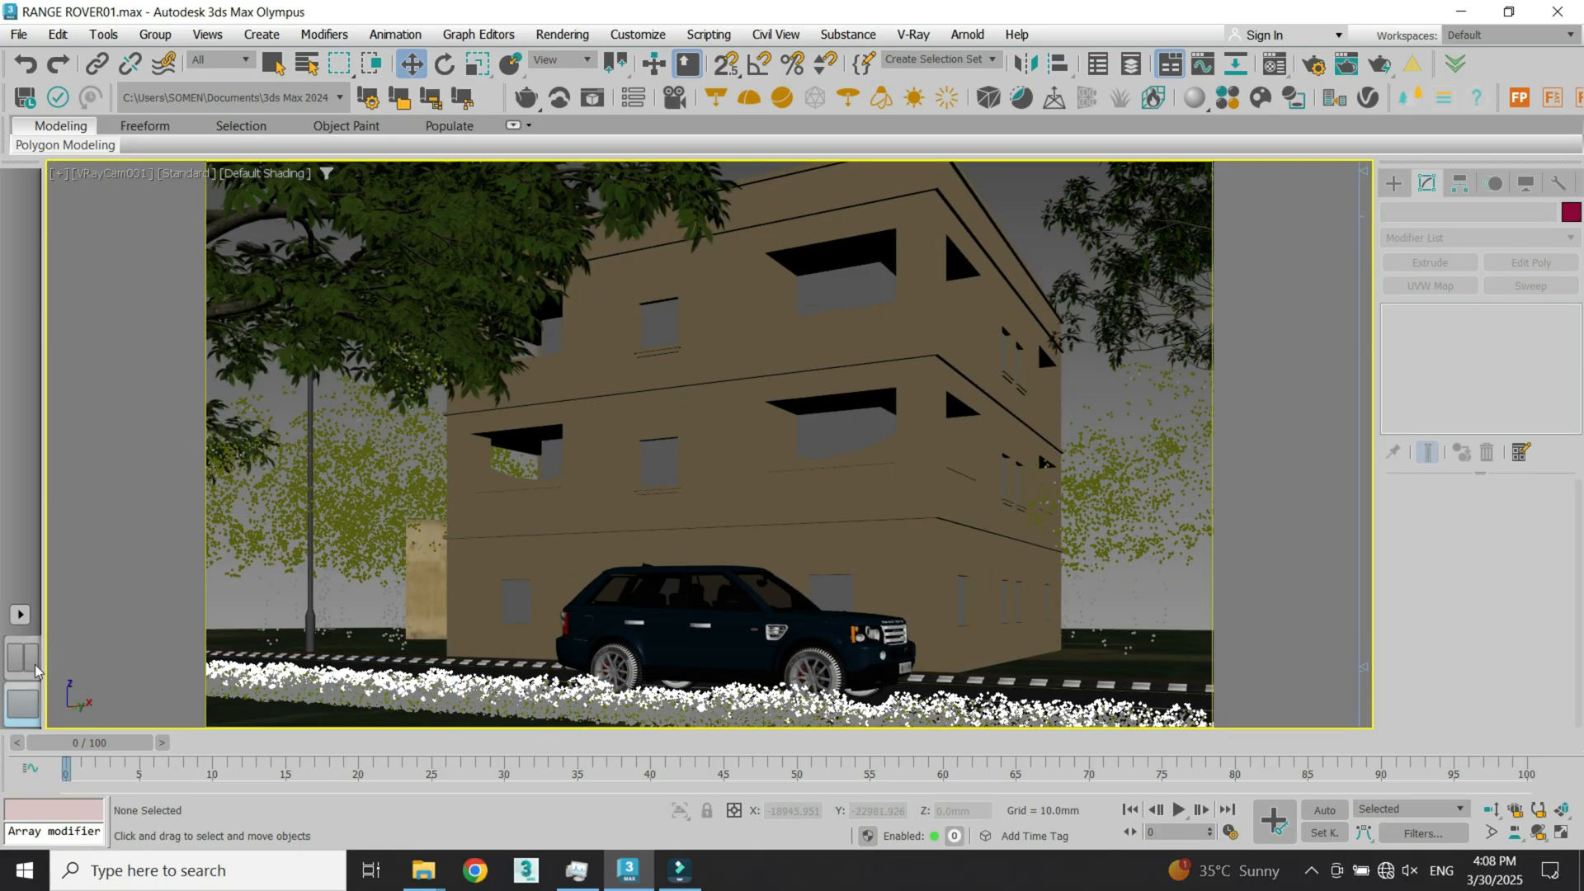
# Step: In the Top view, place a VRaySun from beyond the terrain's east edge aimed beside the building, replacing the environment map with VRaySky
pyautogui.click(28, 707)
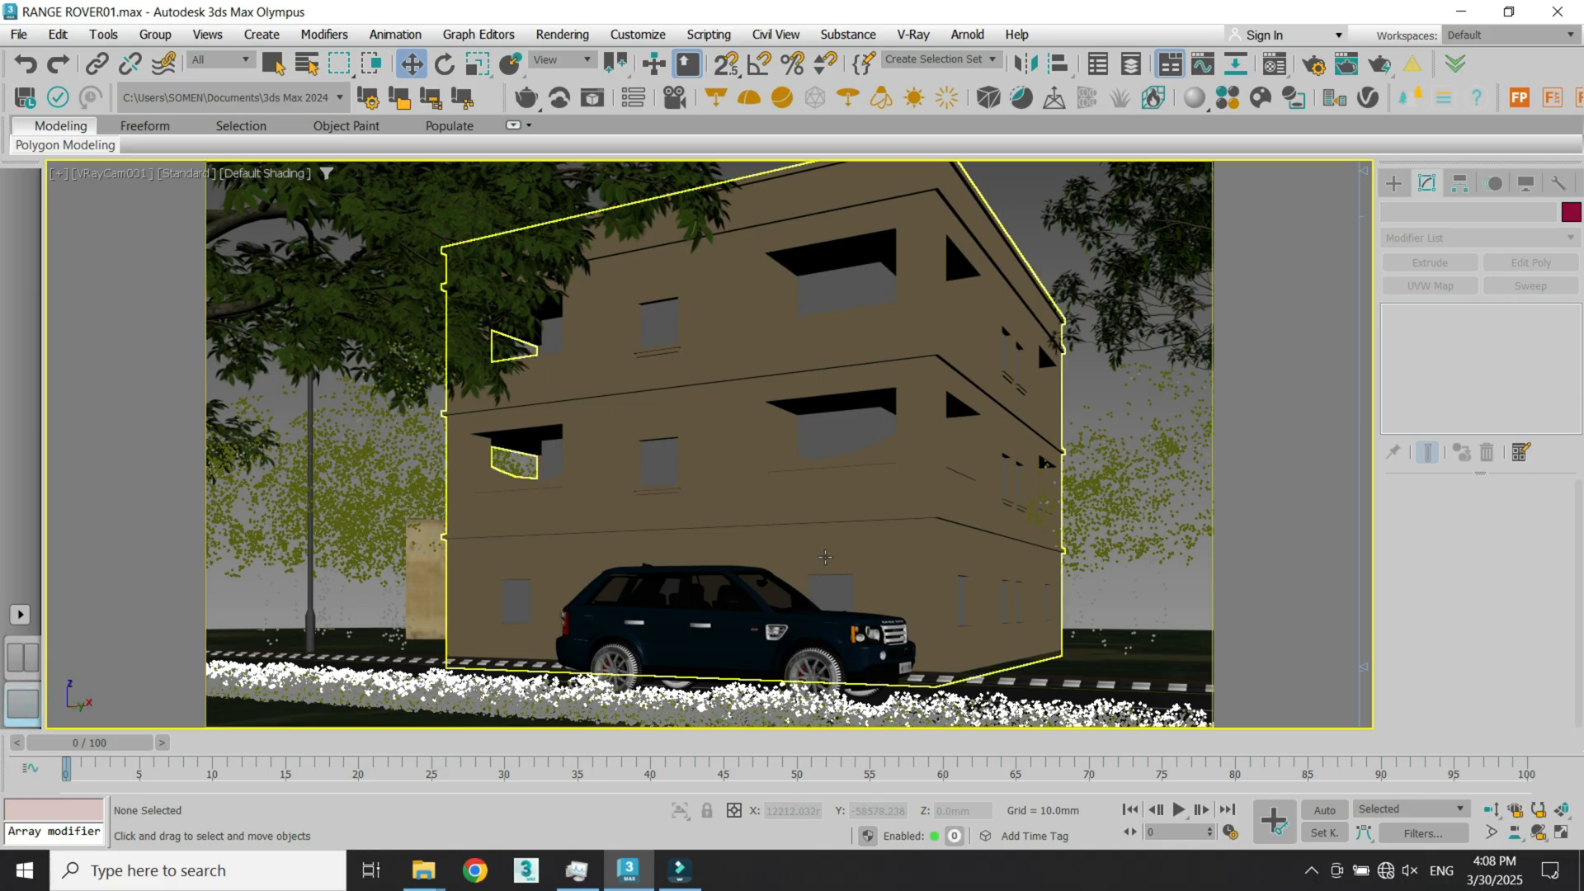
pyautogui.press('t')
pyautogui.scroll(-5, 807, 484)
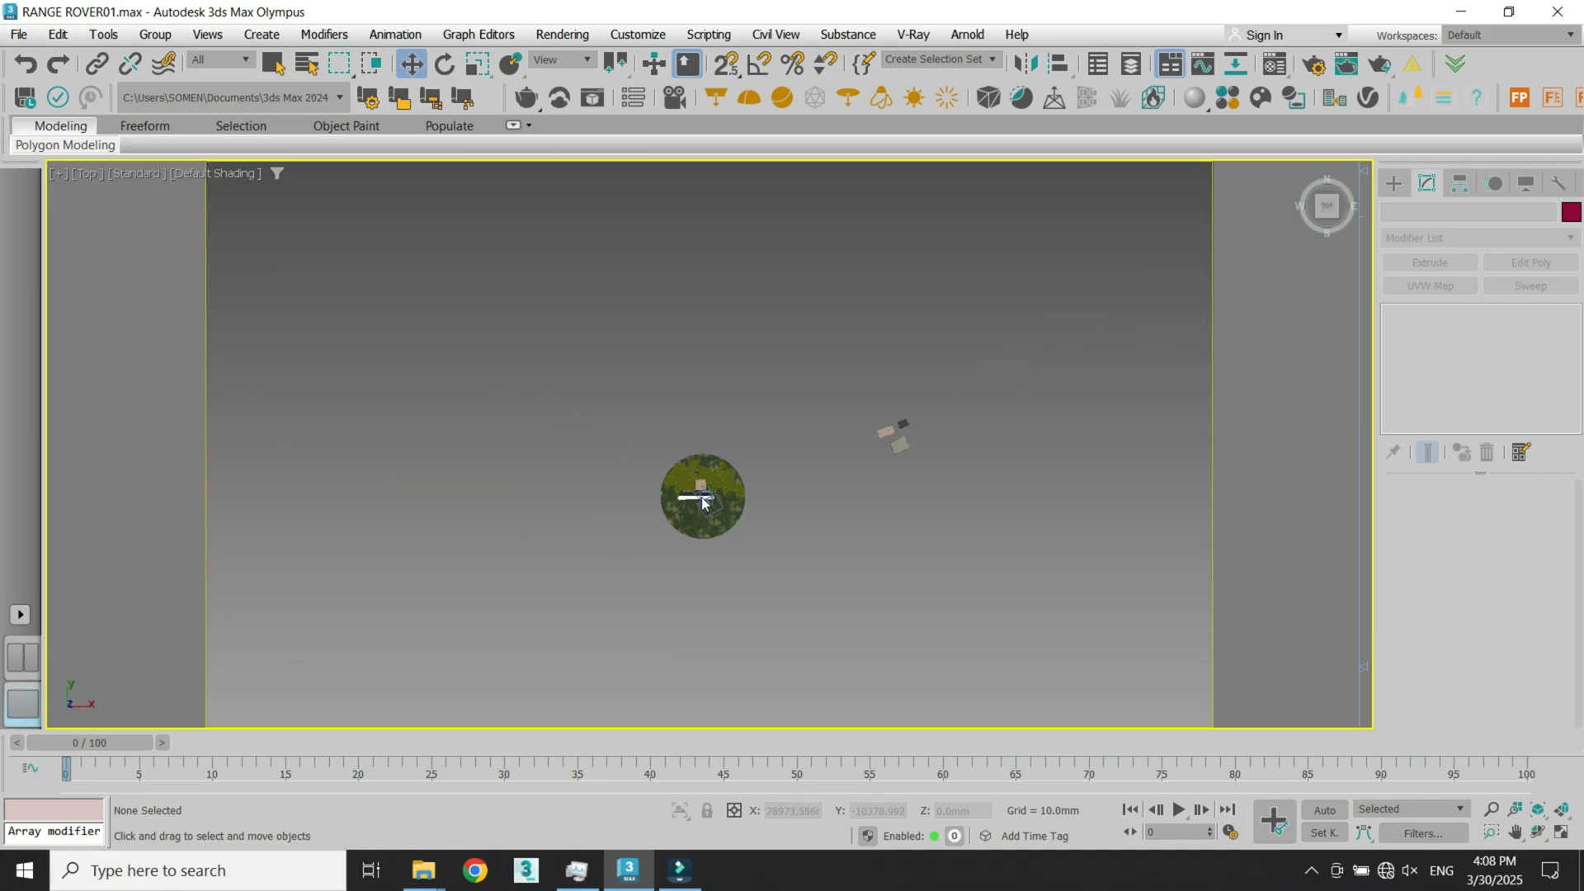
pyautogui.scroll(9, 725, 416)
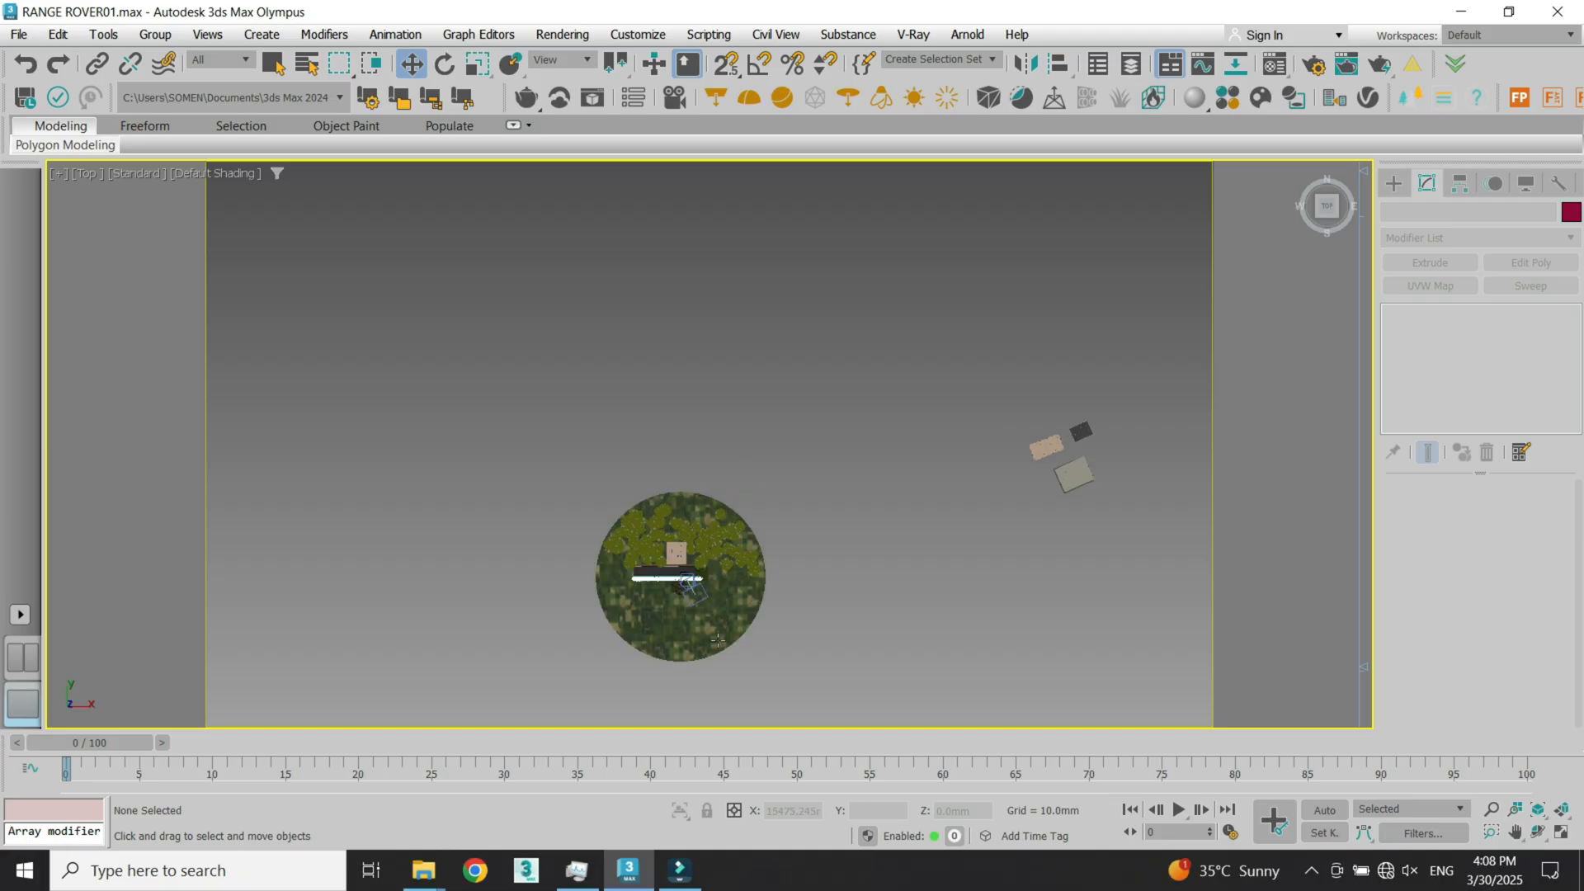
pyautogui.click(1394, 183)
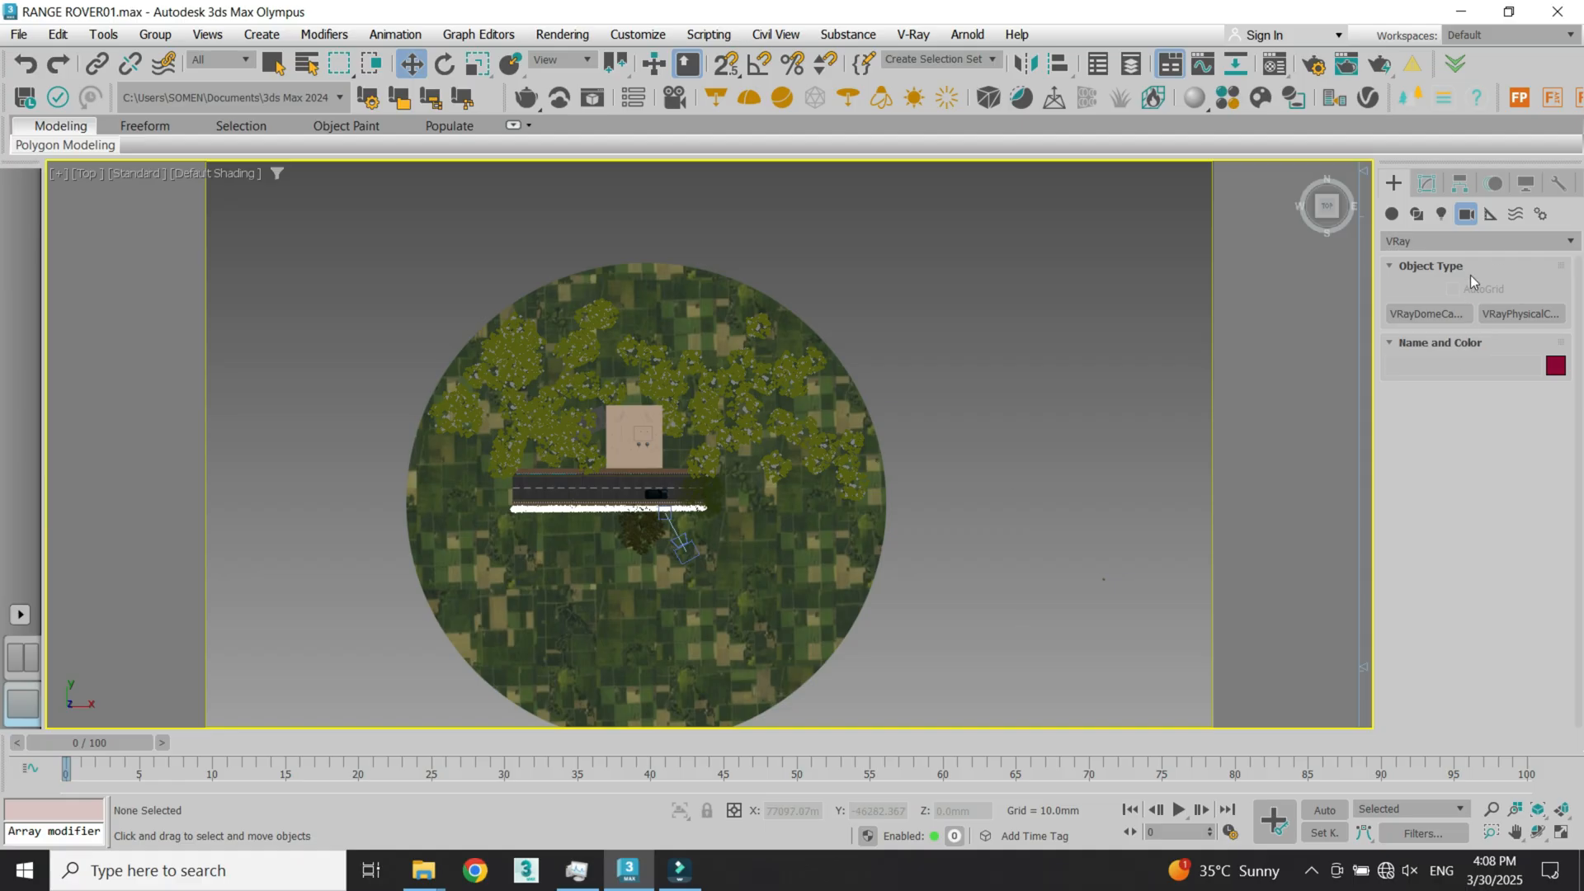
pyautogui.click(1442, 213)
pyautogui.click(1443, 240)
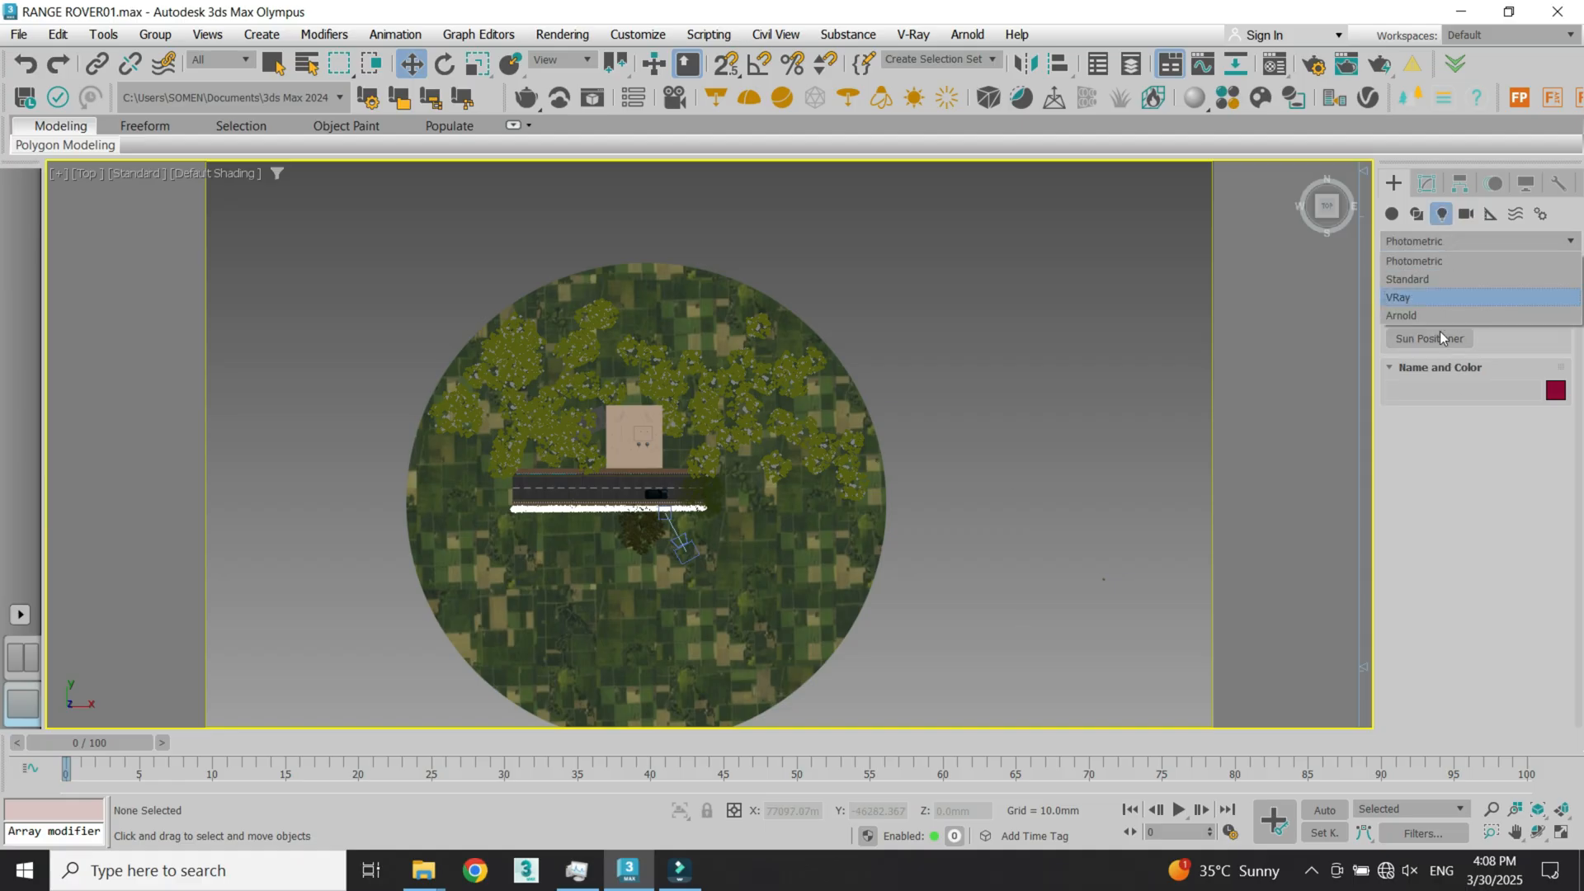
pyautogui.click(1430, 298)
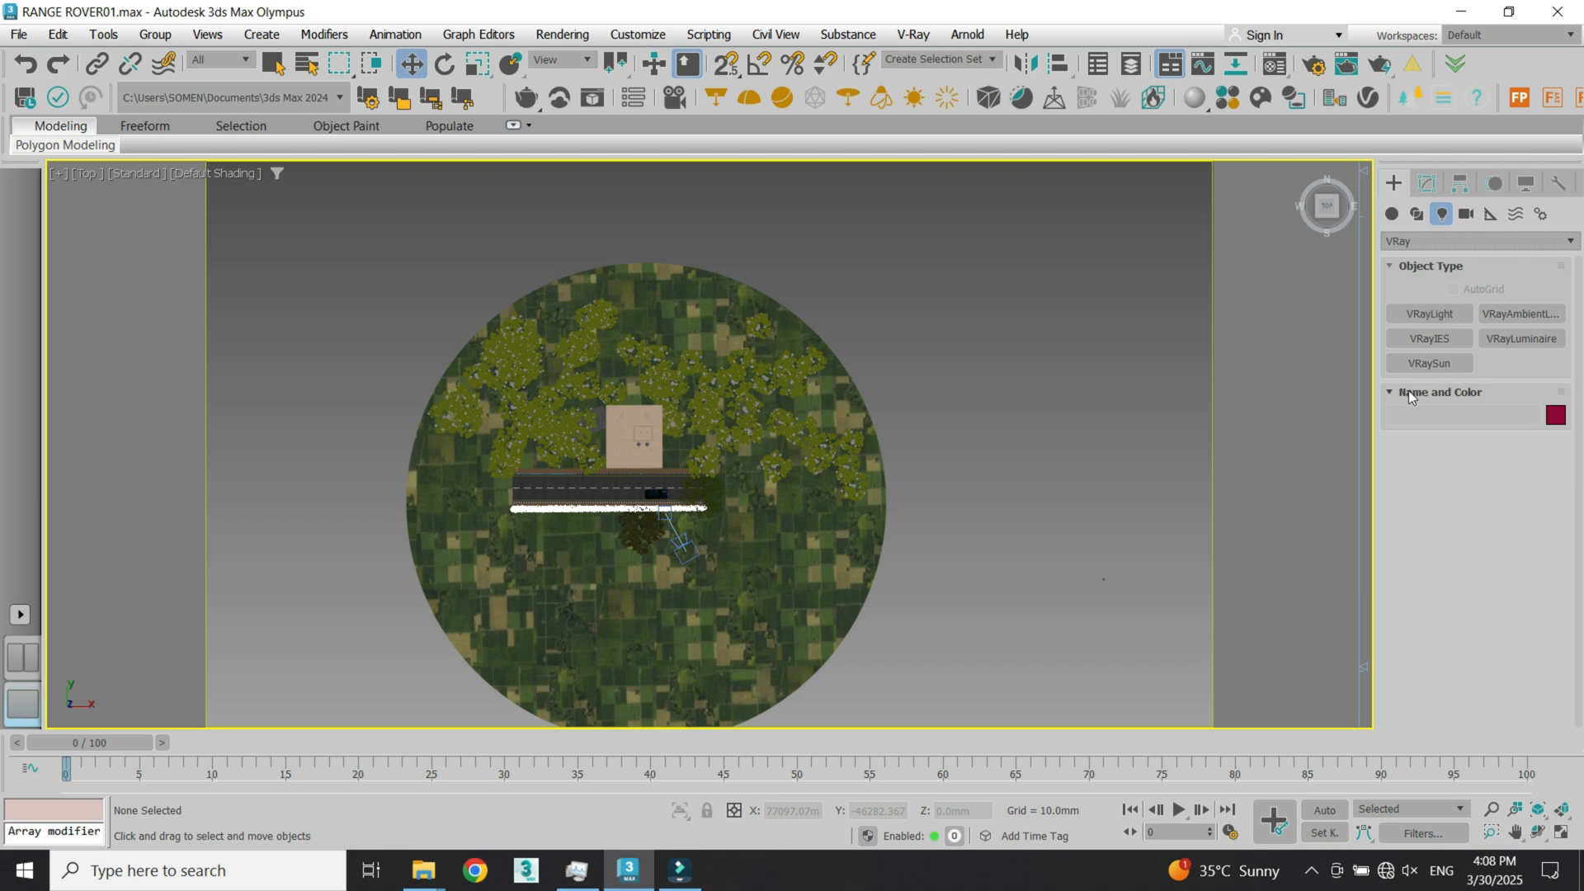
pyautogui.click(1431, 362)
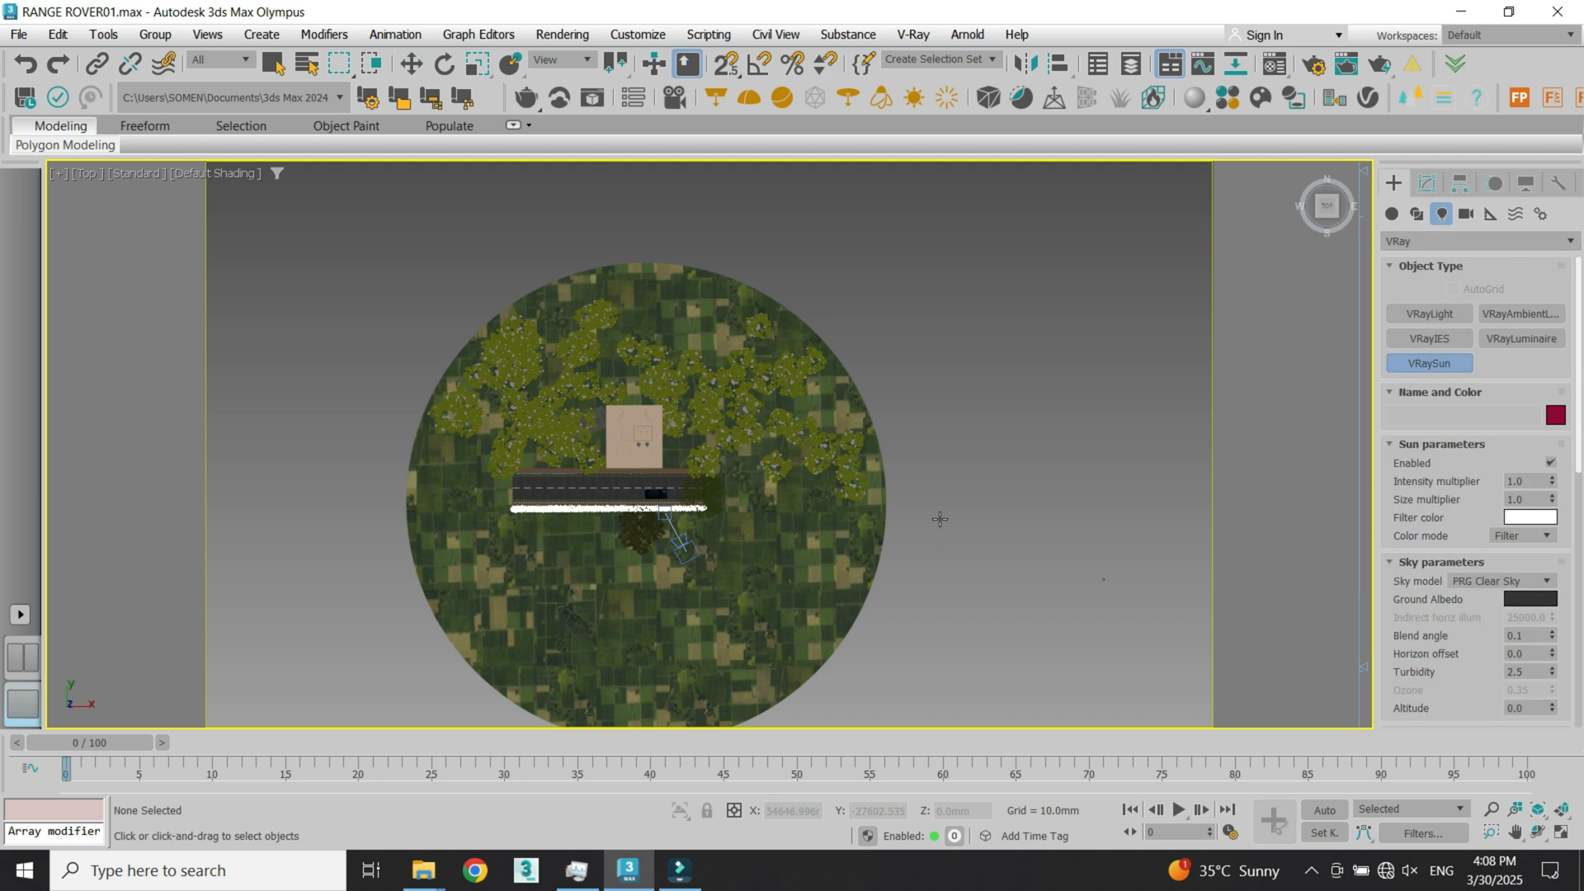
pyautogui.moveTo(930, 514); pyautogui.dragTo(679, 453)
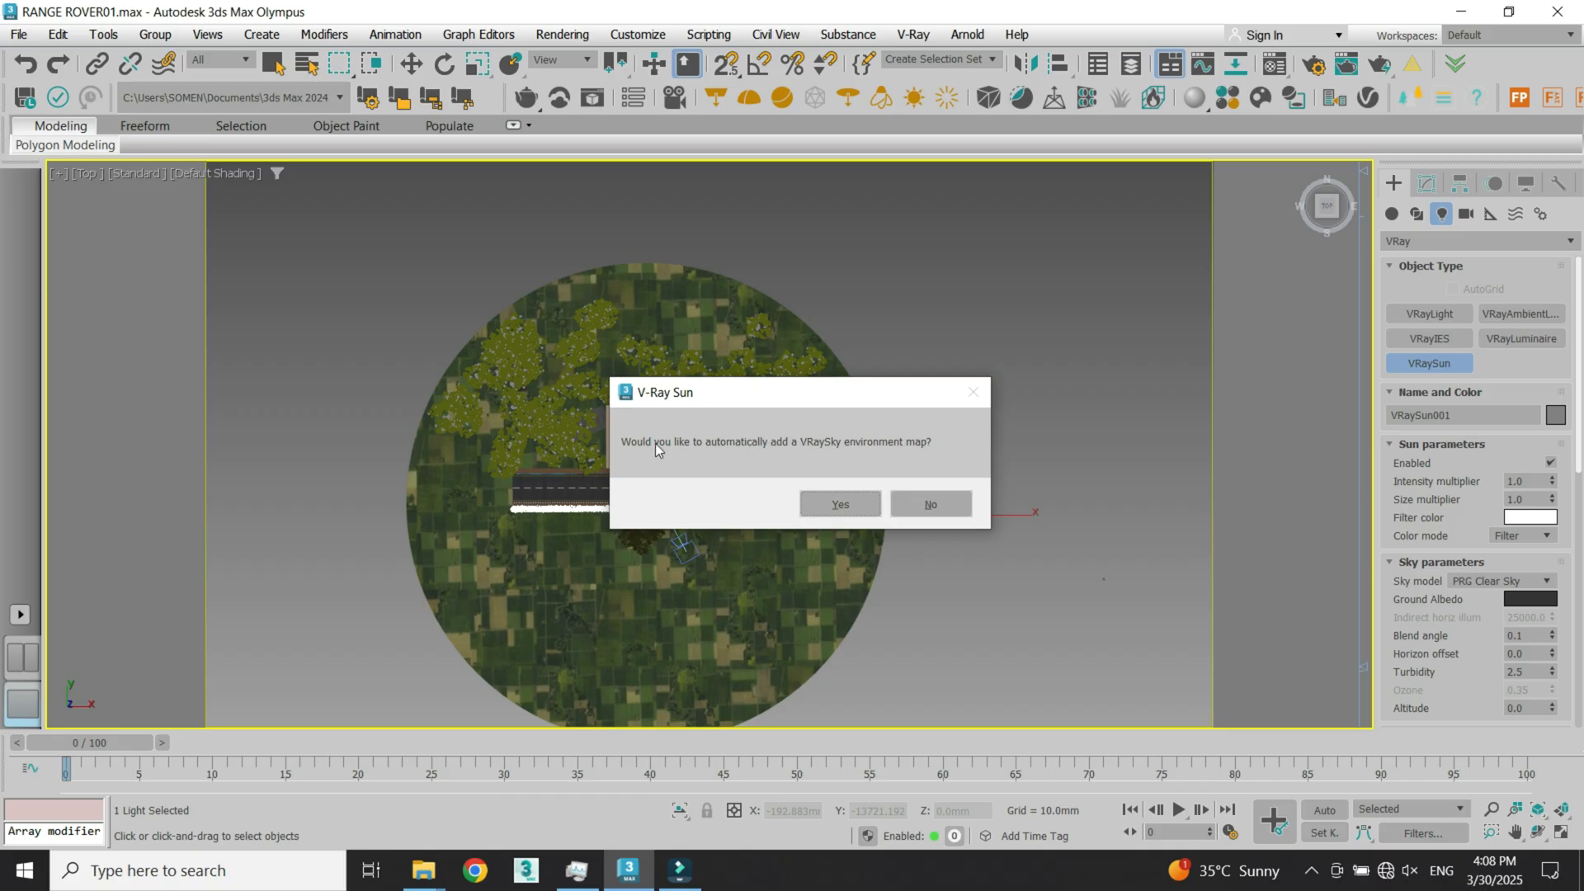
pyautogui.click(815, 511)
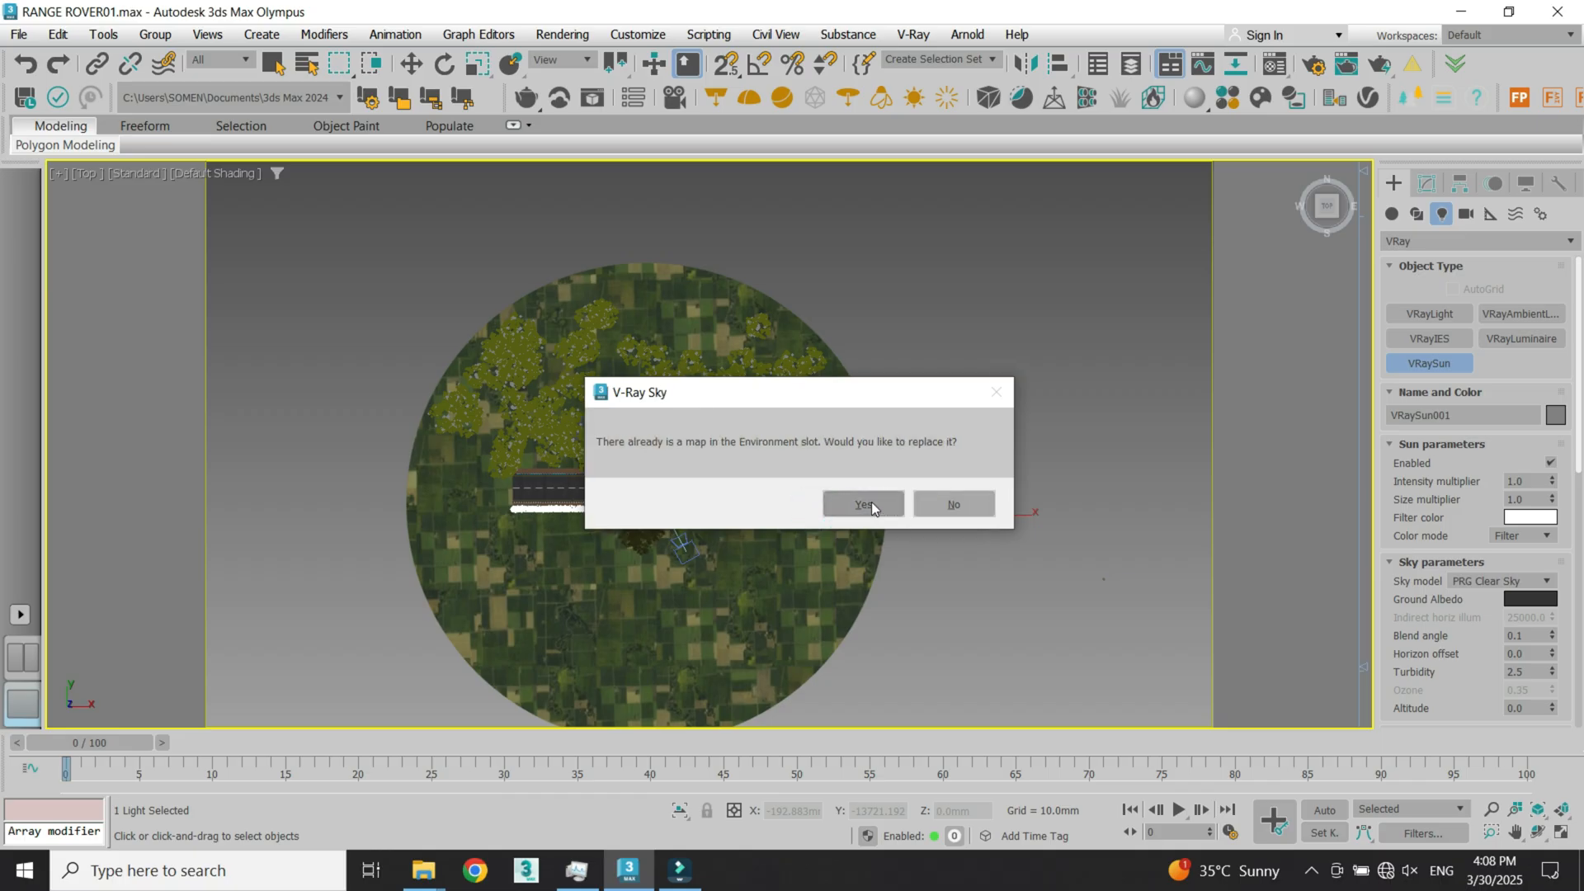
pyautogui.click(870, 502)
# Step: Raise the VRaySun above the terrain to a Z height of about 28826 mm
pyautogui.scroll(4, 925, 546)
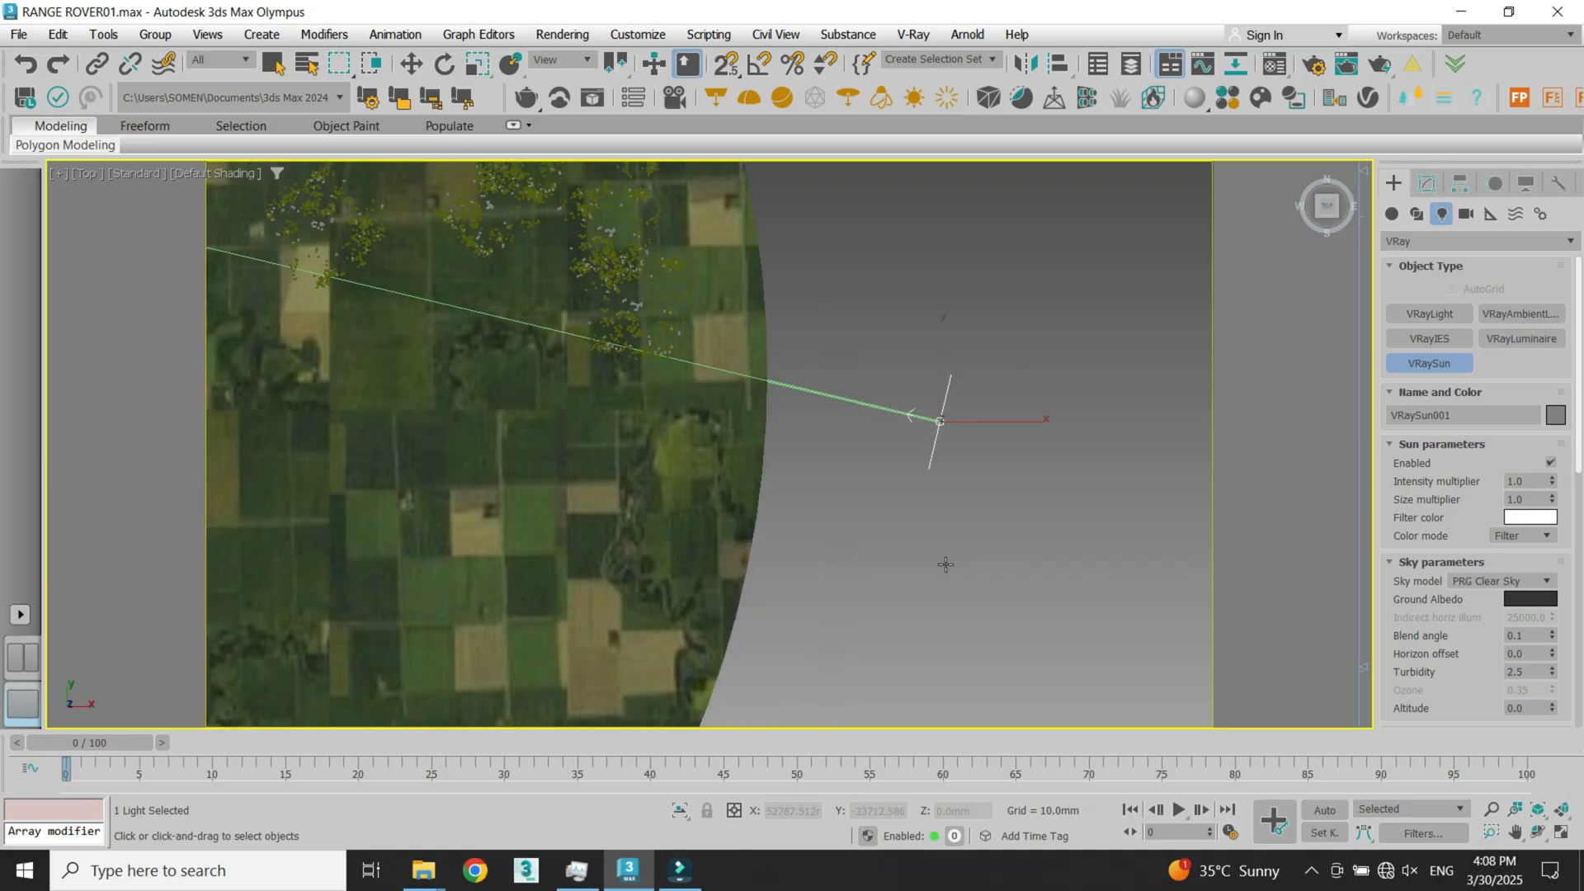
pyautogui.press('w')
pyautogui.scroll(-2, 979, 530)
pyautogui.keyDown('alt'); pyautogui.moveTo(978, 527); pyautogui.dragTo(889, 228, button='middle'); pyautogui.keyUp('alt')
pyautogui.moveTo(889, 227); pyautogui.dragTo(858, 137)
pyautogui.scroll(-2, 972, 388)
pyautogui.moveTo(957, 228); pyautogui.dragTo(957, 195)
pyautogui.scroll(3, 979, 339)
pyautogui.keyDown('alt'); pyautogui.moveTo(978, 338); pyautogui.dragTo(959, 371, button='middle'); pyautogui.keyUp('alt')
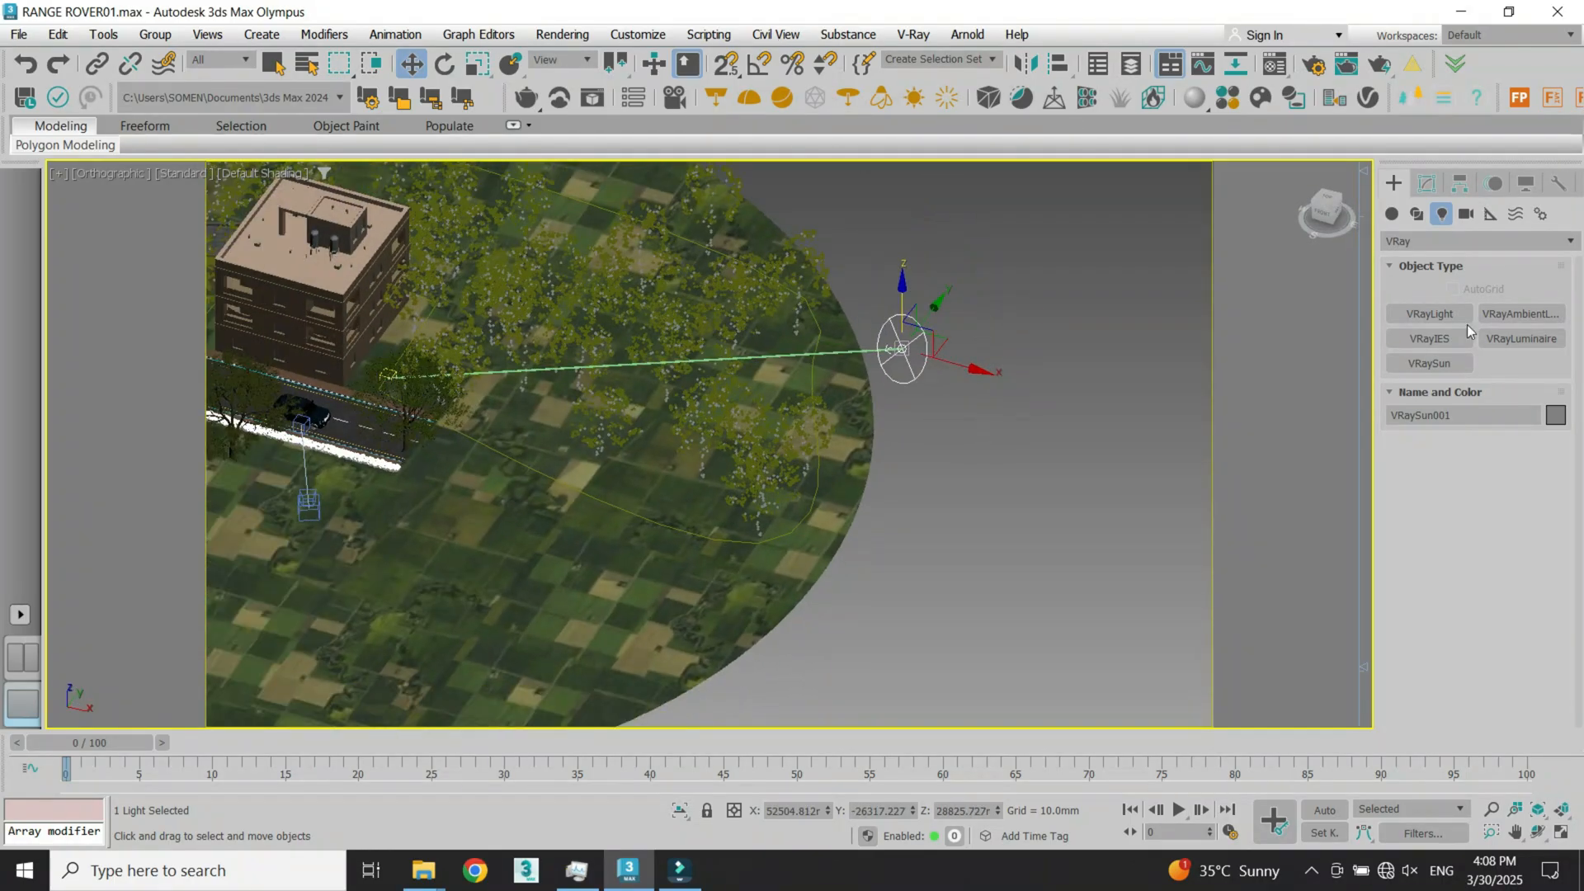
# Step: Set VRaySun001's intensity multiplier to 0.05 and deselect the sun
pyautogui.click(1426, 183)
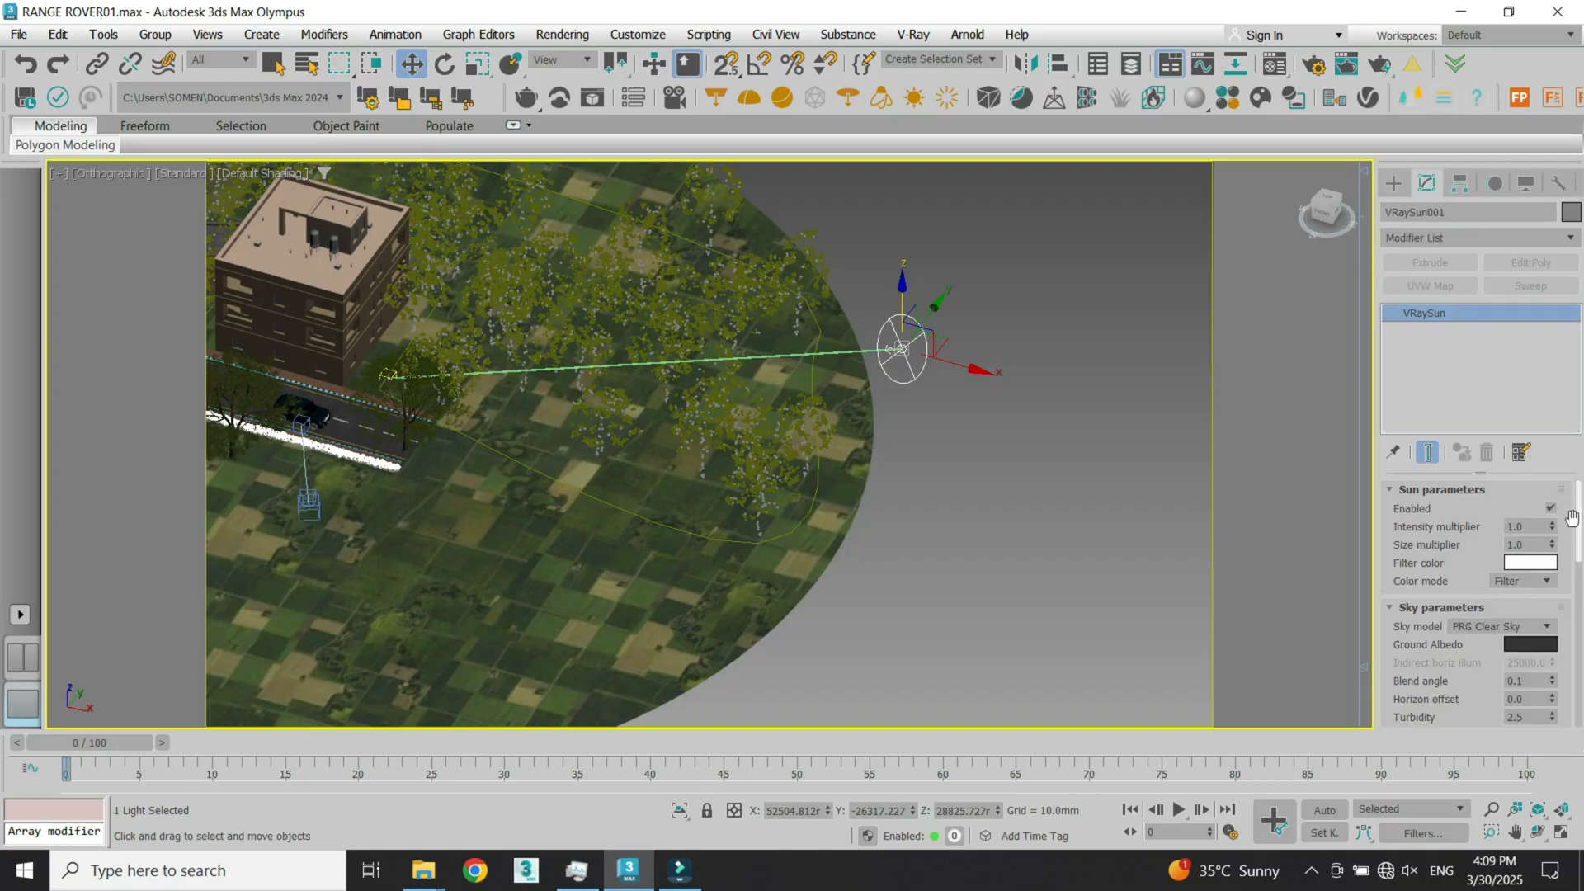
pyautogui.moveTo(1580, 525); pyautogui.dragTo(1582, 694)
pyautogui.moveTo(1454, 604); pyautogui.dragTo(1442, 650)
pyautogui.scroll(3, 1443, 650)
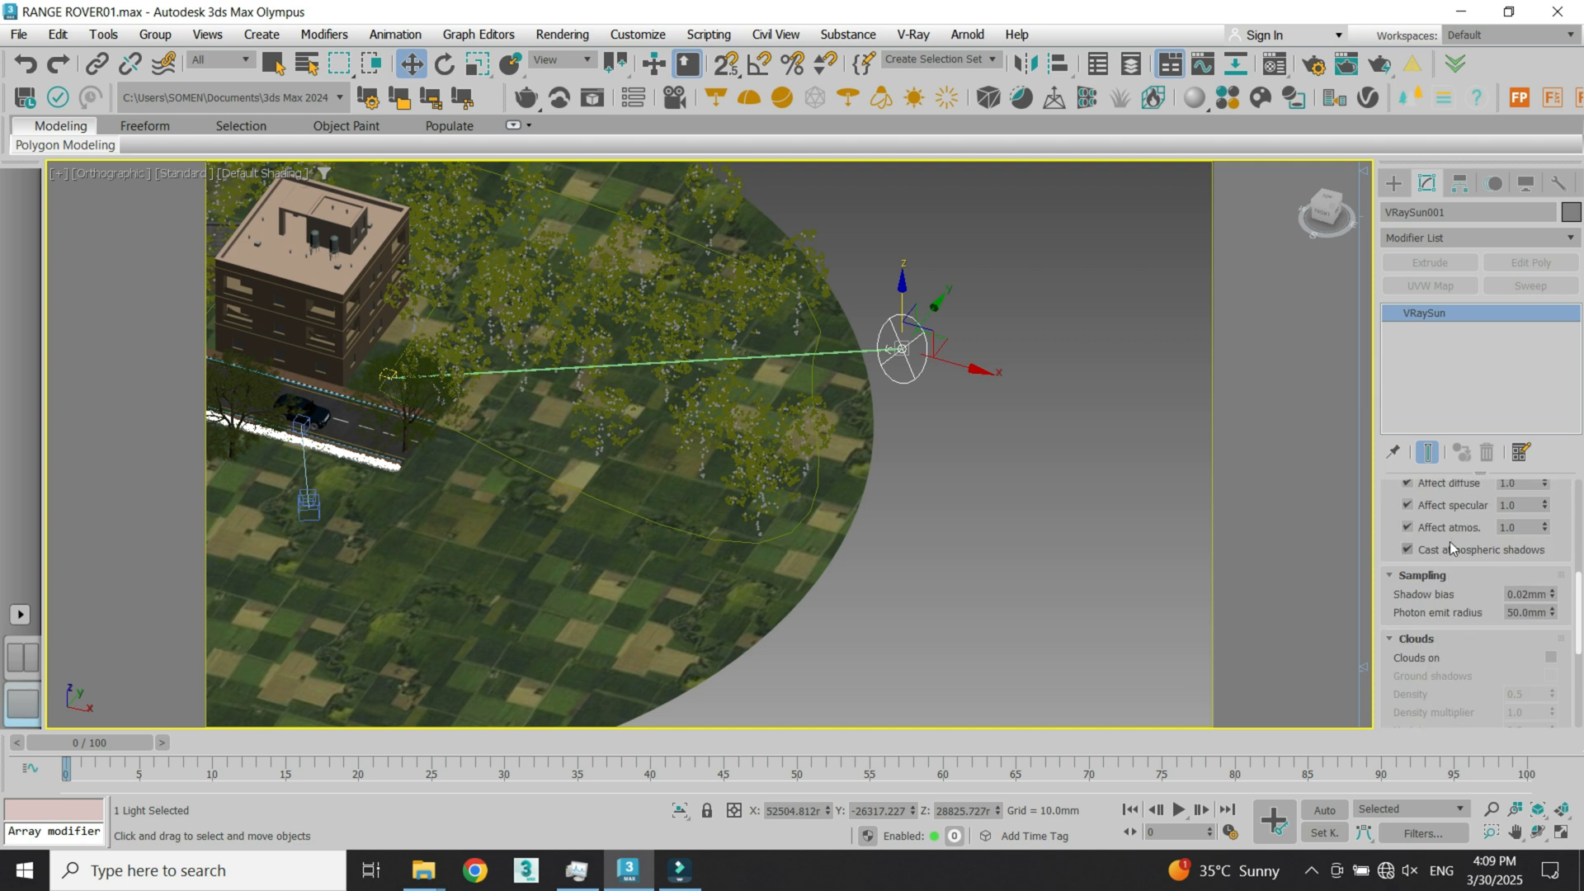
pyautogui.click(1424, 507)
pyautogui.moveTo(1573, 640); pyautogui.dragTo(1573, 534)
pyautogui.doubleClick(1521, 527)
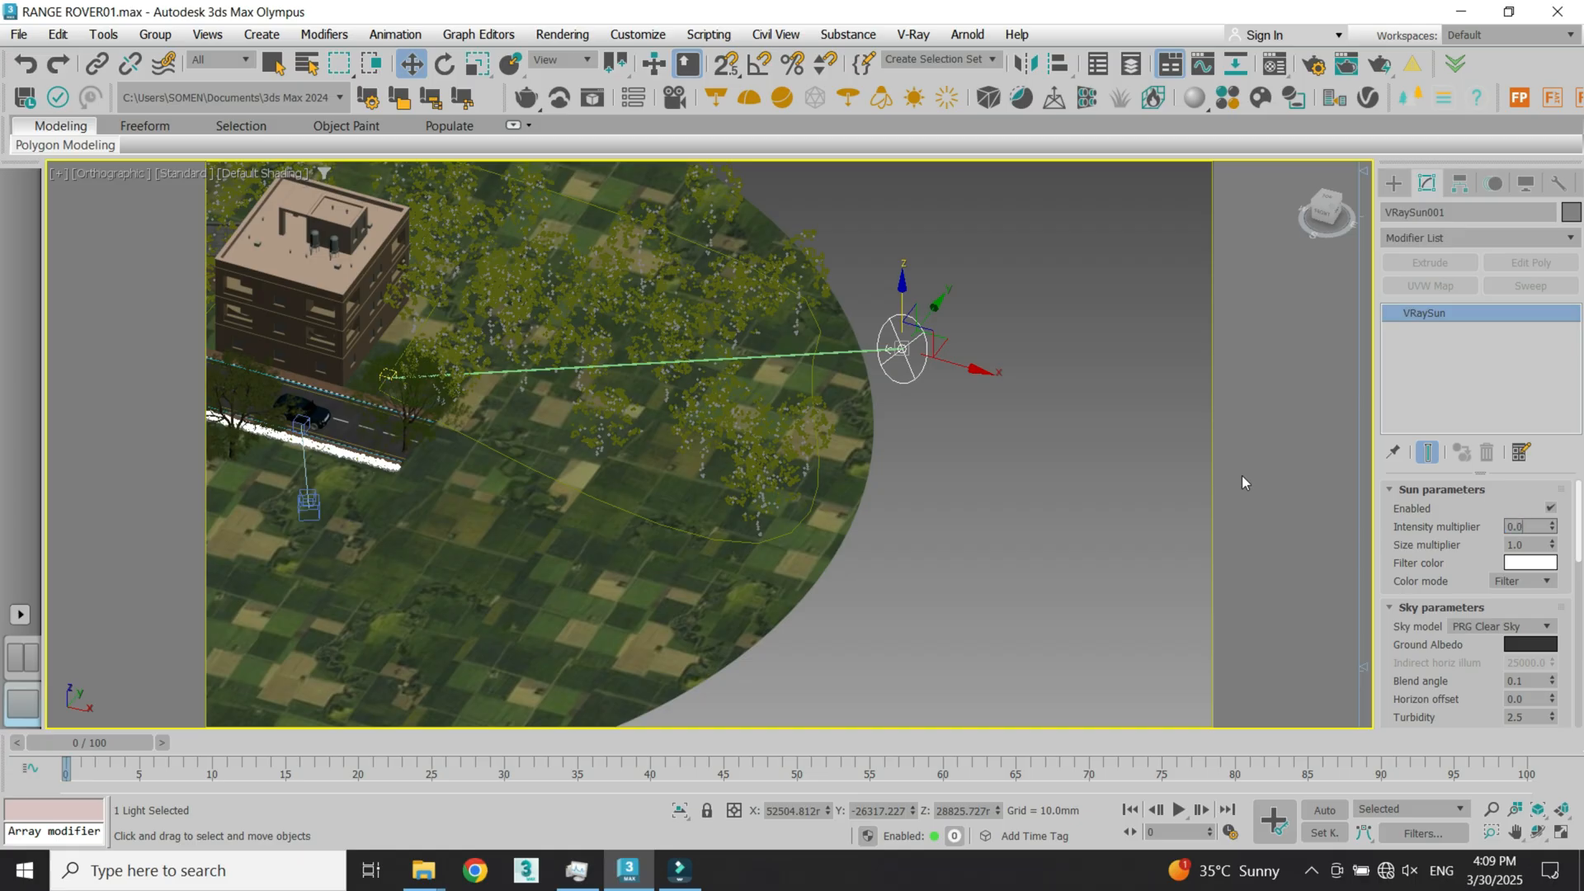
pyautogui.press('BackSpace')
pyautogui.press('BackSpace')
pyautogui.write('5')
pyautogui.press('Tab')
pyautogui.click(1030, 547)
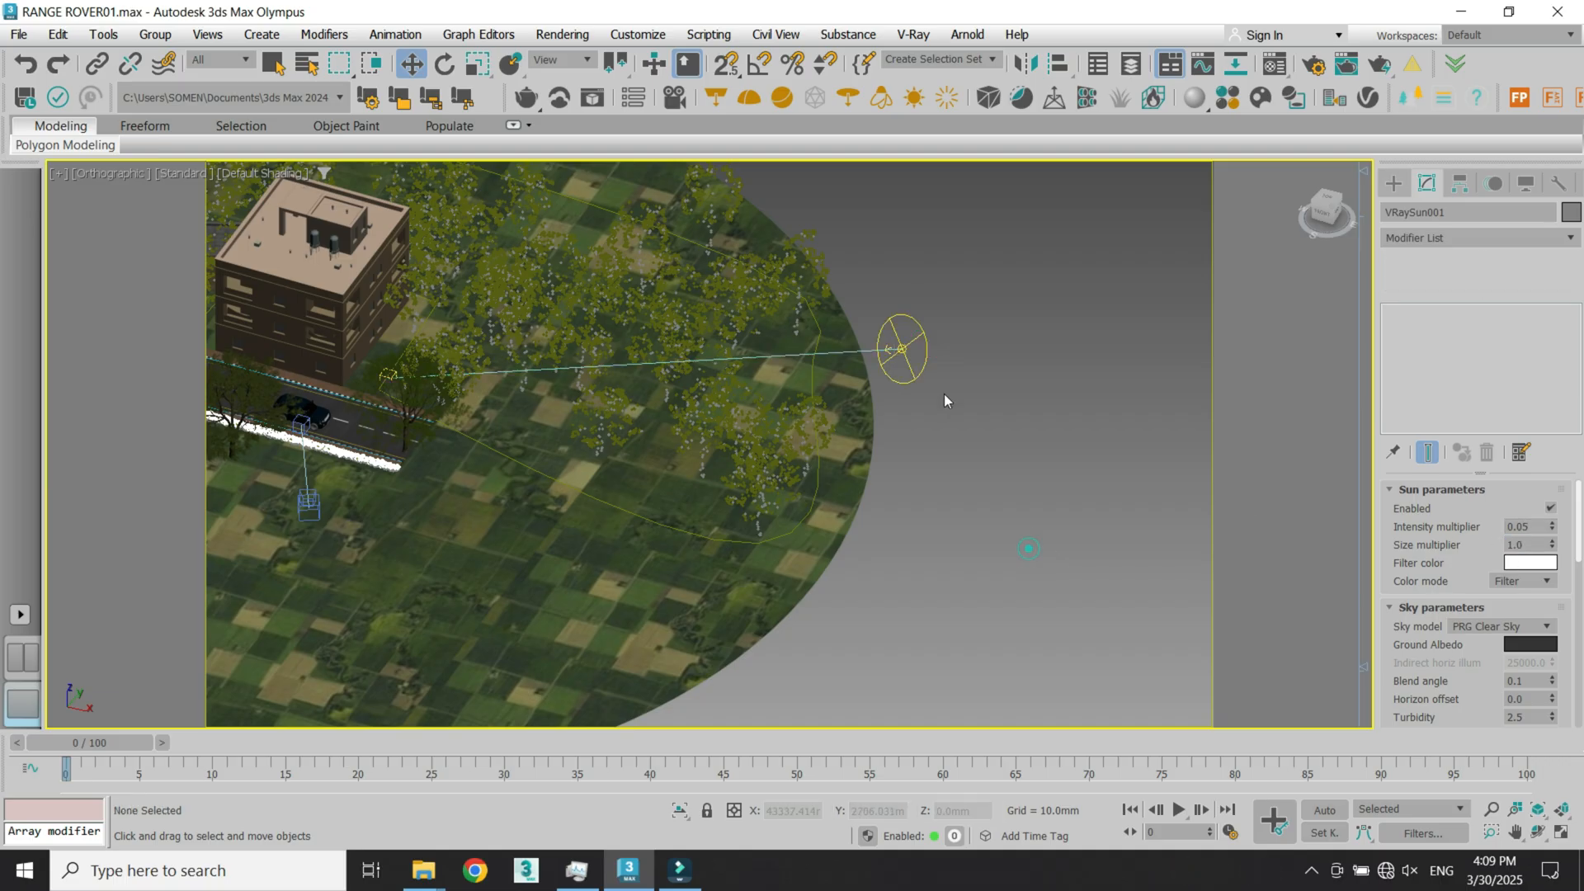
pyautogui.click(922, 340)
pyautogui.click(956, 446)
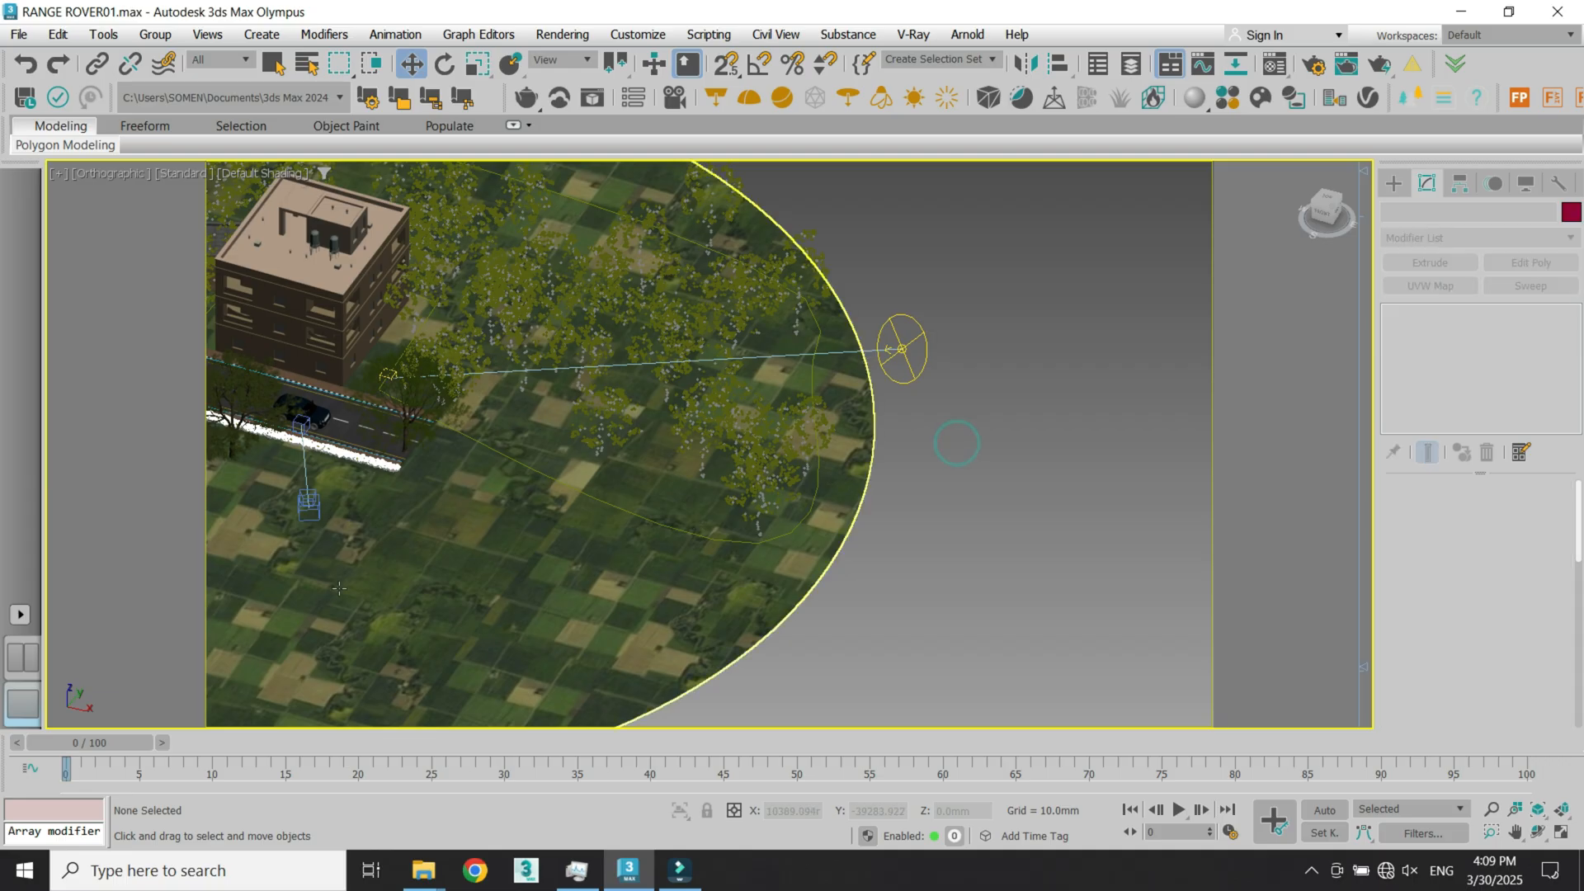
# Step: Return to the two-viewport layout with the camera view and open the V-Ray 7 Render Setup
pyautogui.click(23, 667)
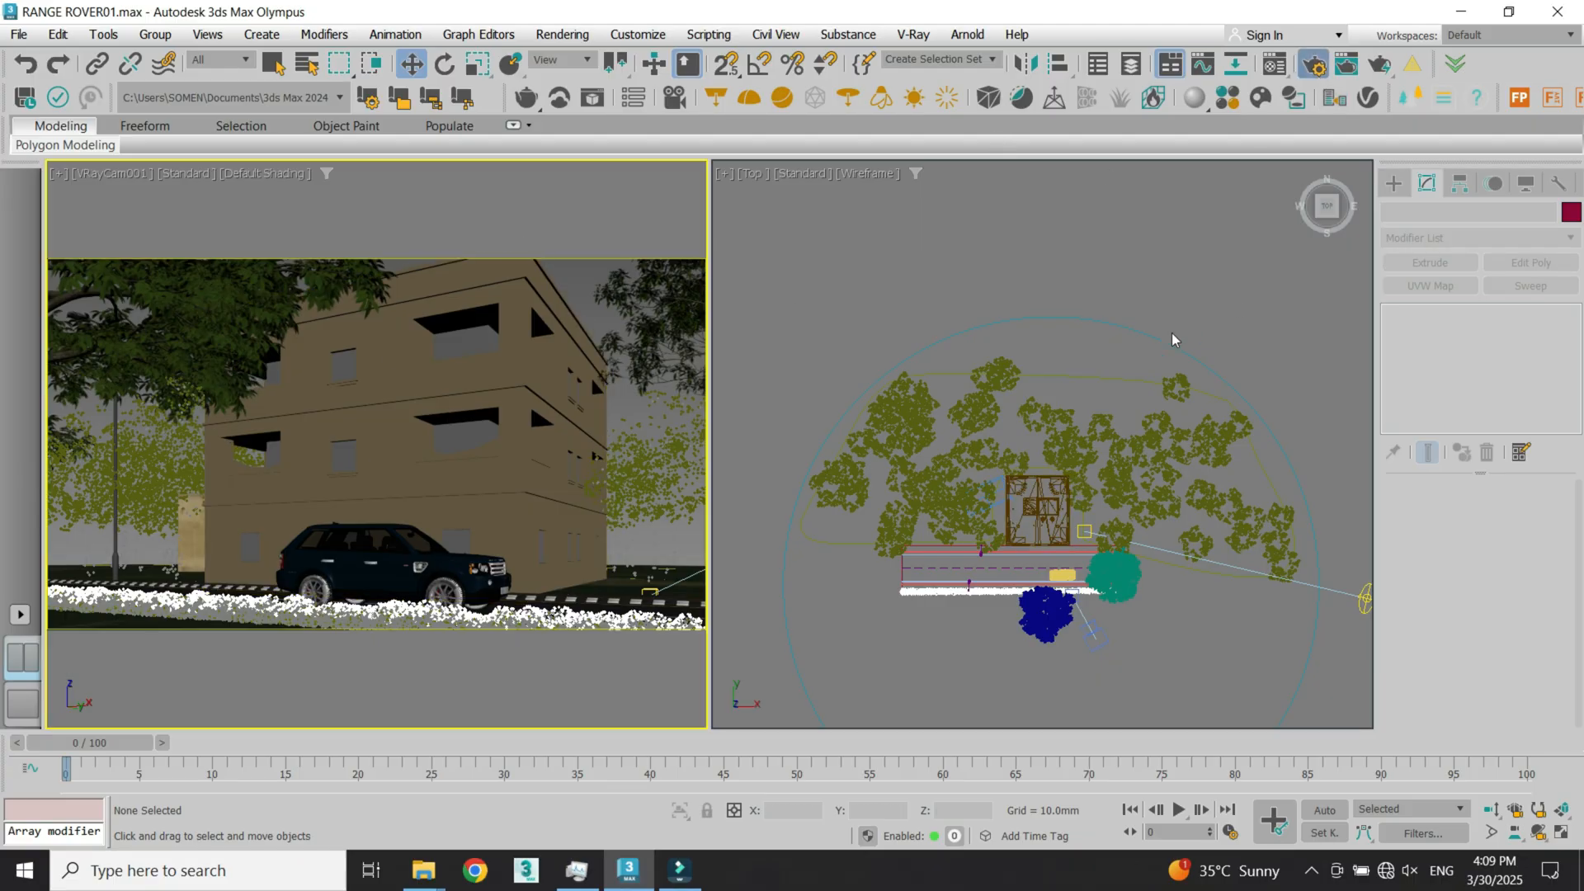
pyautogui.press('F10')
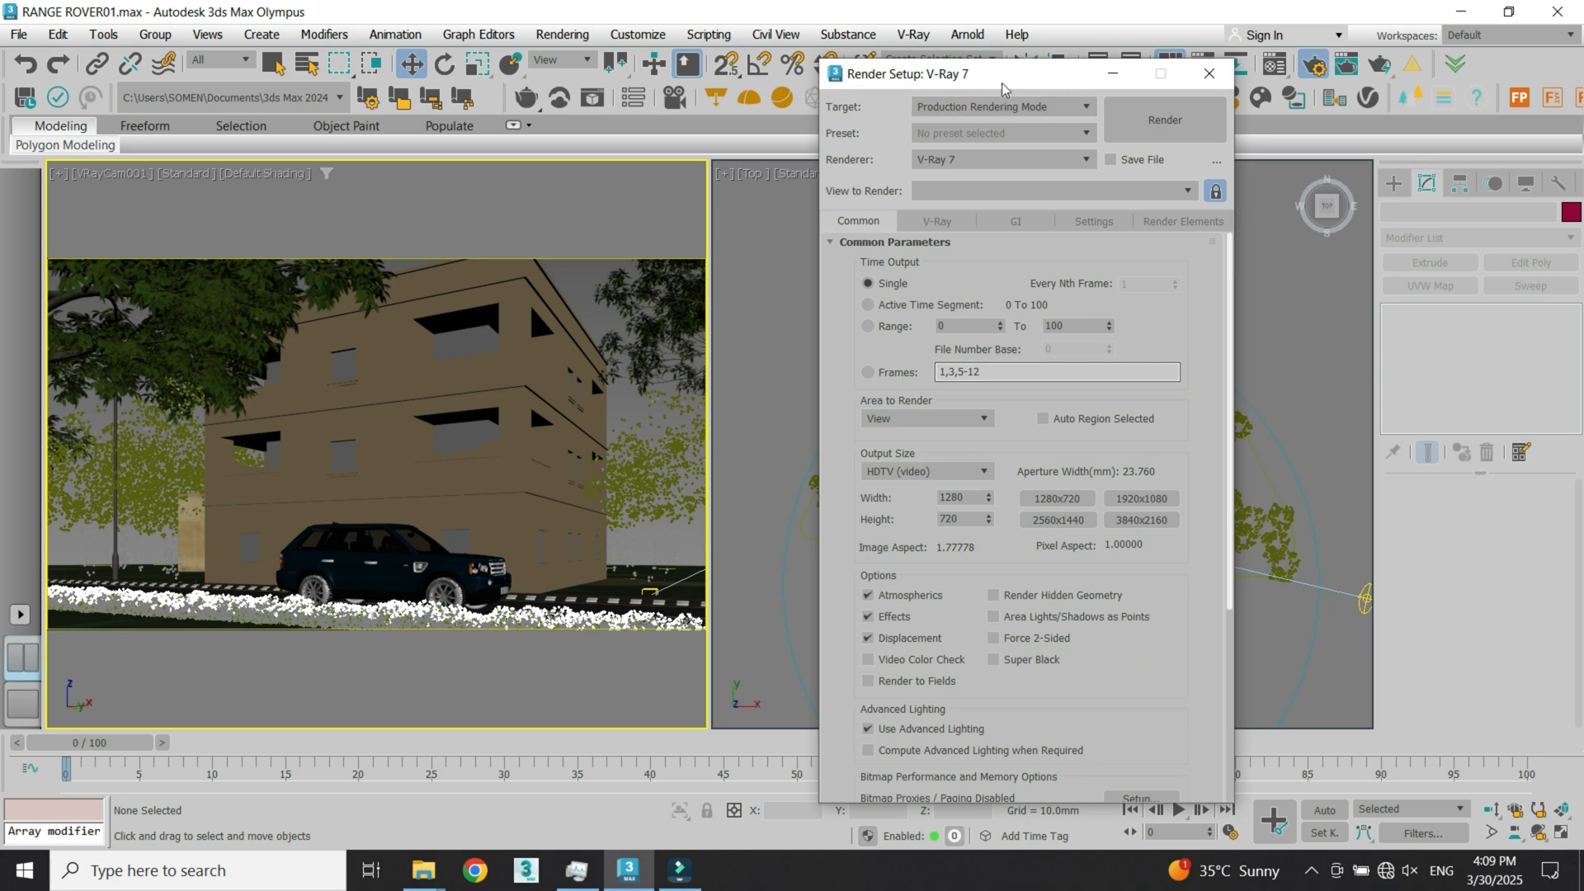
pyautogui.moveTo(1002, 82); pyautogui.dragTo(1045, 45)
pyautogui.moveTo(1279, 235)
pyautogui.mouseDown()
pyautogui.moveTo(1273, 483)
pyautogui.moveTo(1275, 232)
pyautogui.mouseUp()
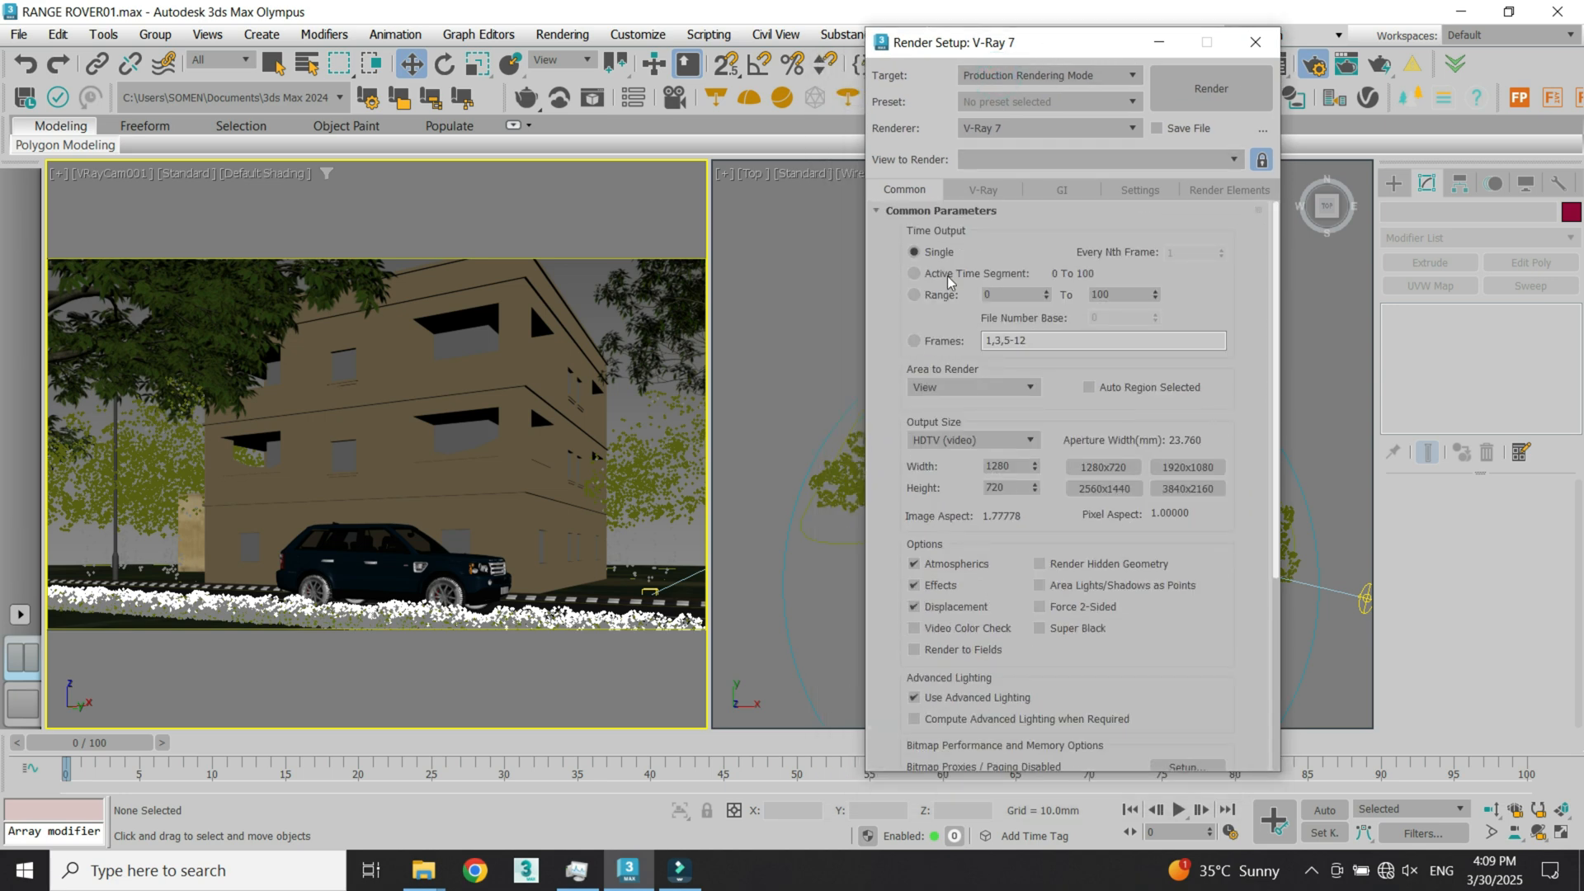
# Step: Review the V-Ray global switches, image sampler, bucket sampler and image filter settings in the Render Setup
pyautogui.click(1010, 191)
pyautogui.click(905, 234)
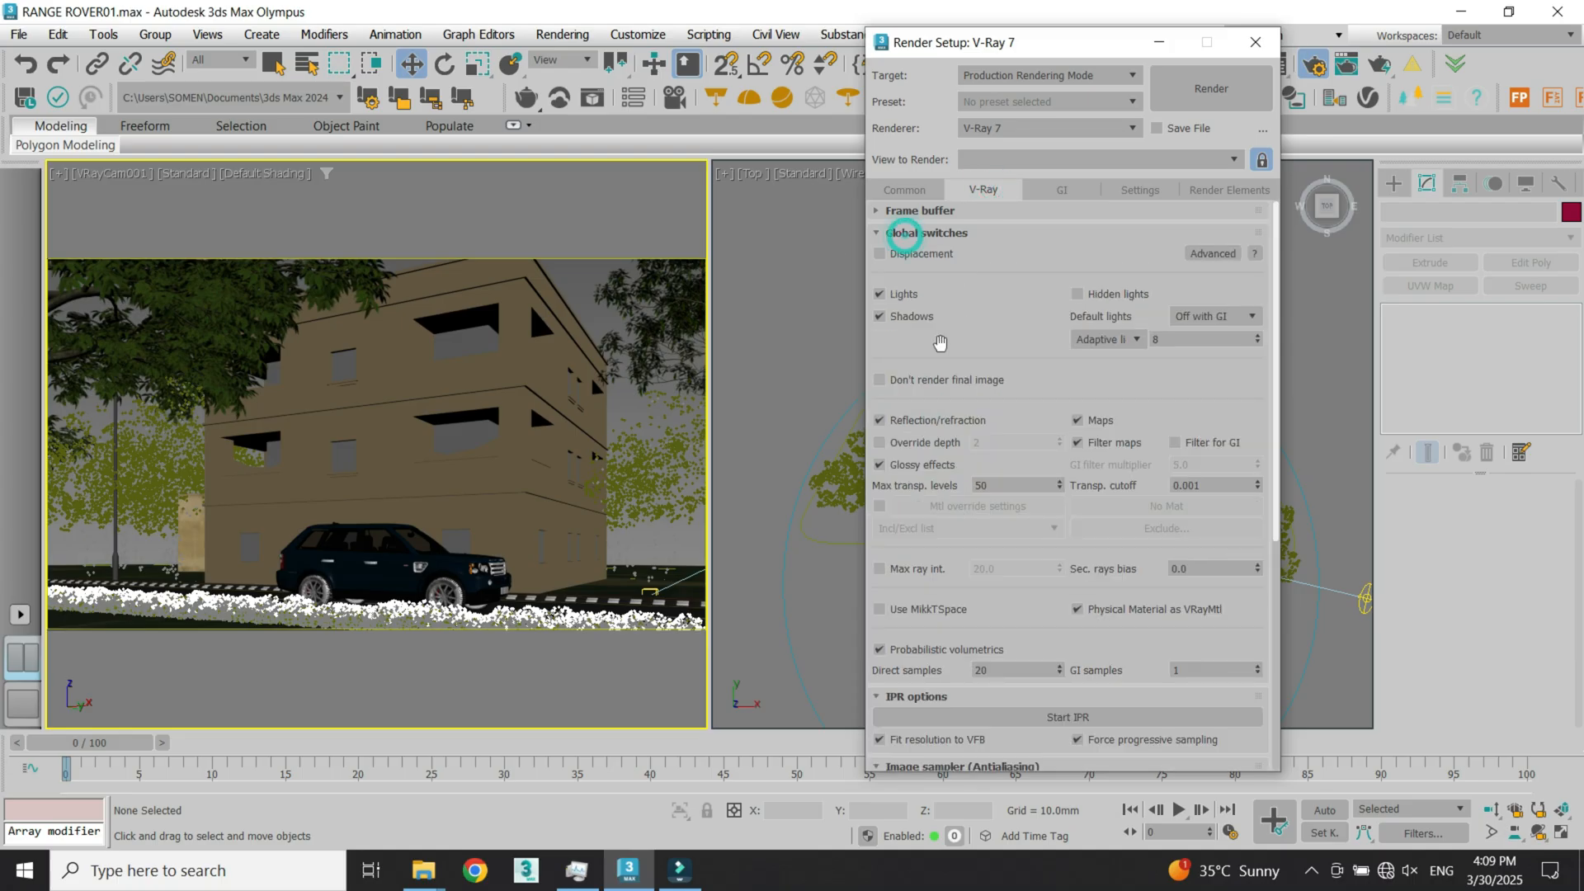
pyautogui.moveTo(969, 401); pyautogui.dragTo(1137, 315)
pyautogui.moveTo(993, 311); pyautogui.dragTo(998, 365)
pyautogui.moveTo(990, 697); pyautogui.dragTo(994, 374)
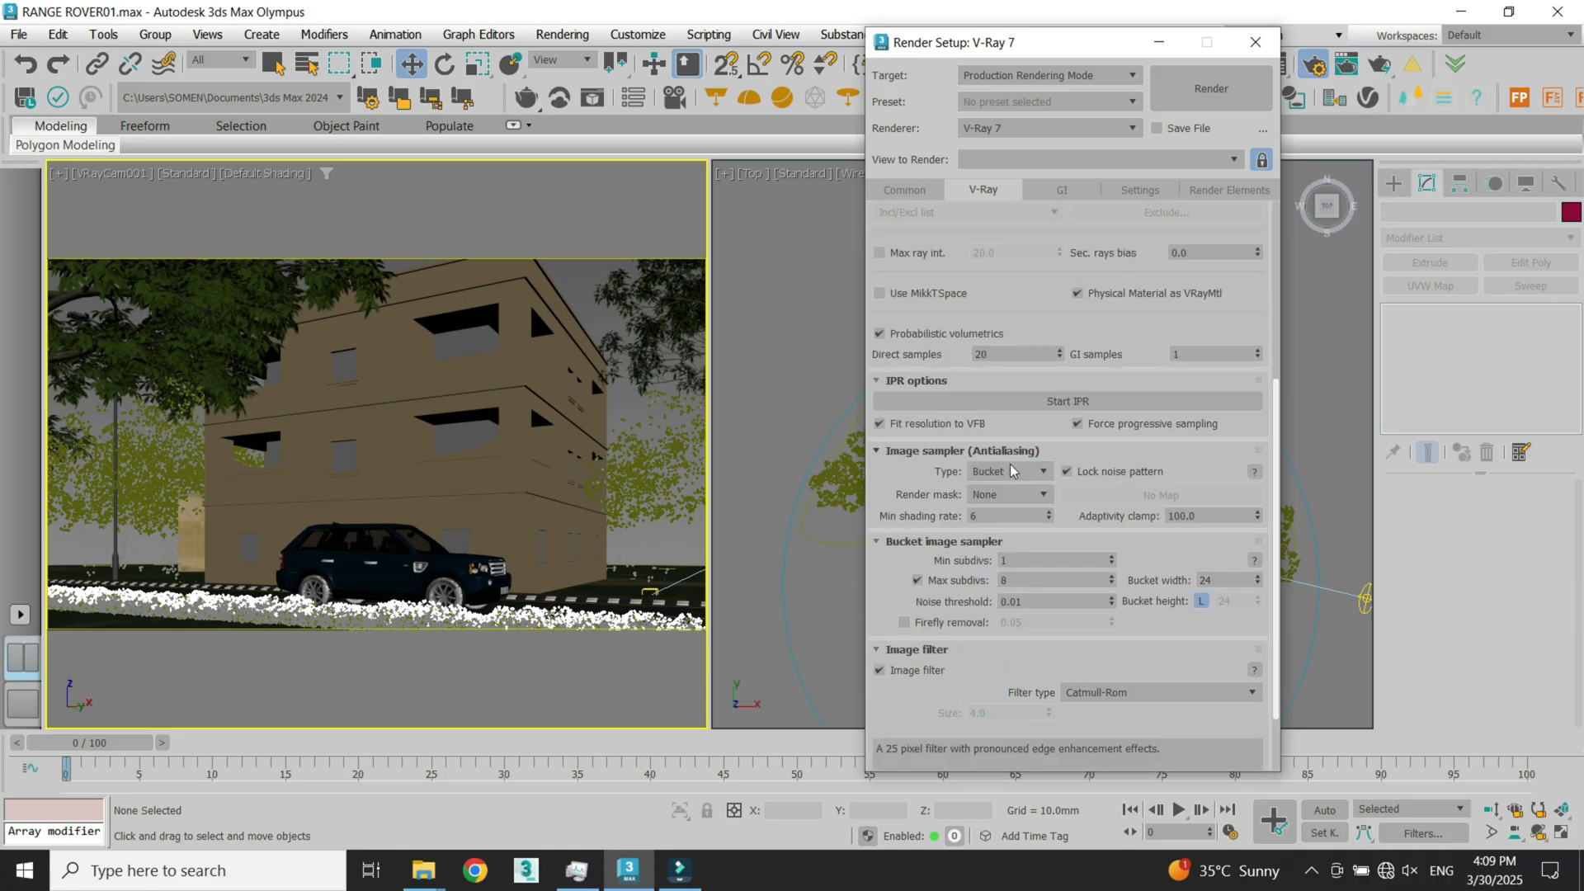
pyautogui.click(1004, 492)
pyautogui.doubleClick(992, 517)
pyautogui.click(1005, 581)
pyautogui.scroll(-2, 1089, 630)
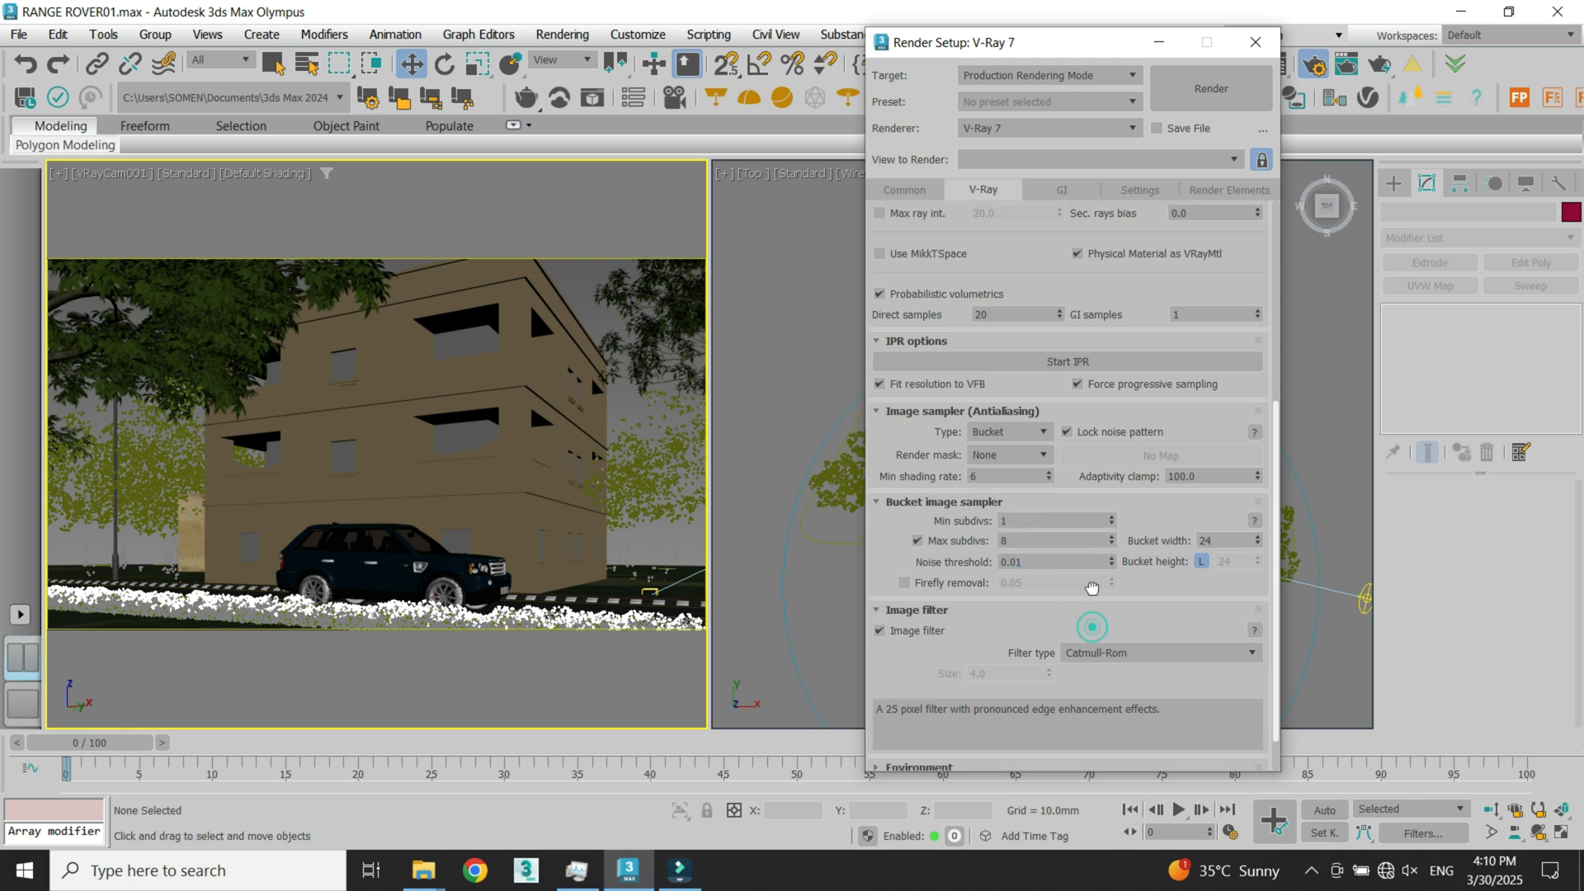
pyautogui.click(1016, 562)
pyautogui.moveTo(956, 645); pyautogui.dragTo(959, 594)
pyautogui.click(966, 603)
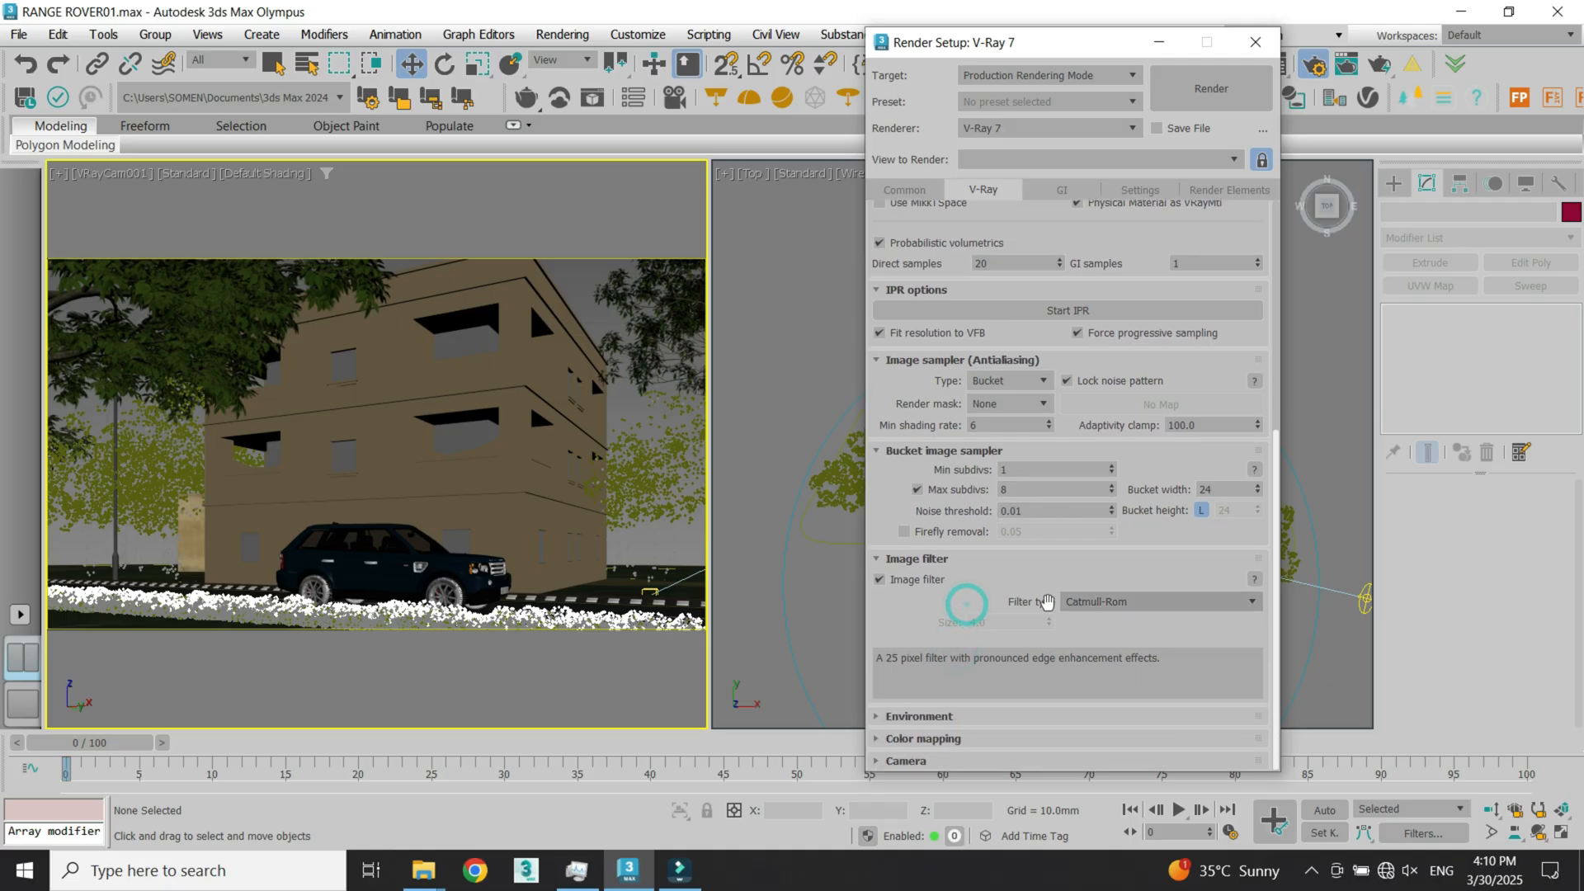
# Step: Check the V-Ray environment and color mapping settings, including the mapping type and its multipliers
pyautogui.click(962, 724)
pyautogui.click(911, 485)
pyautogui.click(913, 489)
pyautogui.click(936, 739)
pyautogui.click(907, 610)
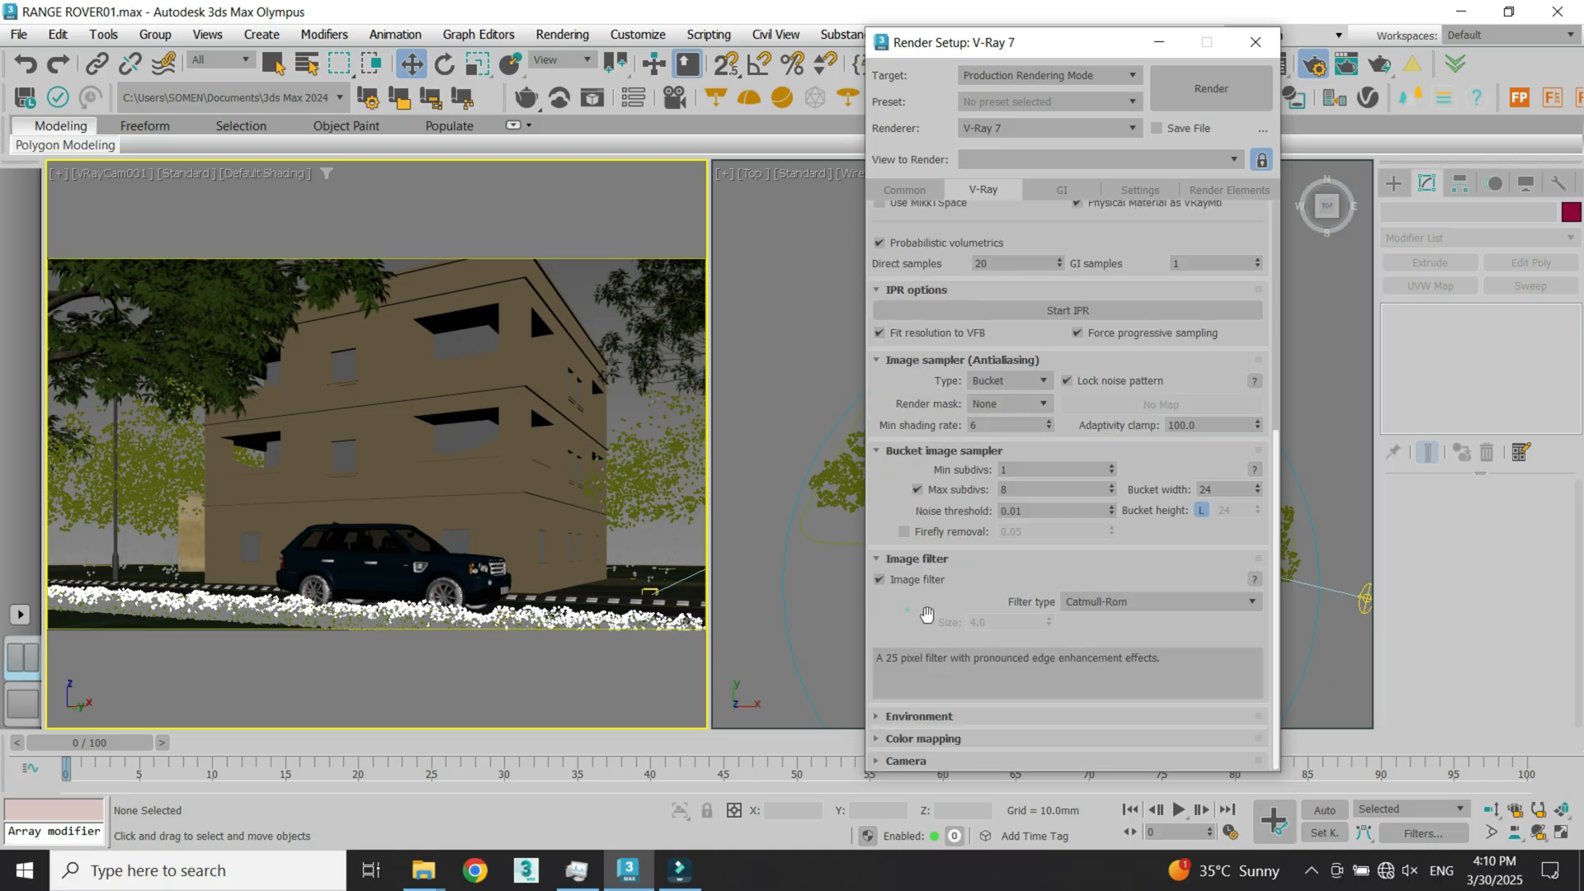
pyautogui.click(924, 729)
pyautogui.click(995, 632)
pyautogui.click(988, 663)
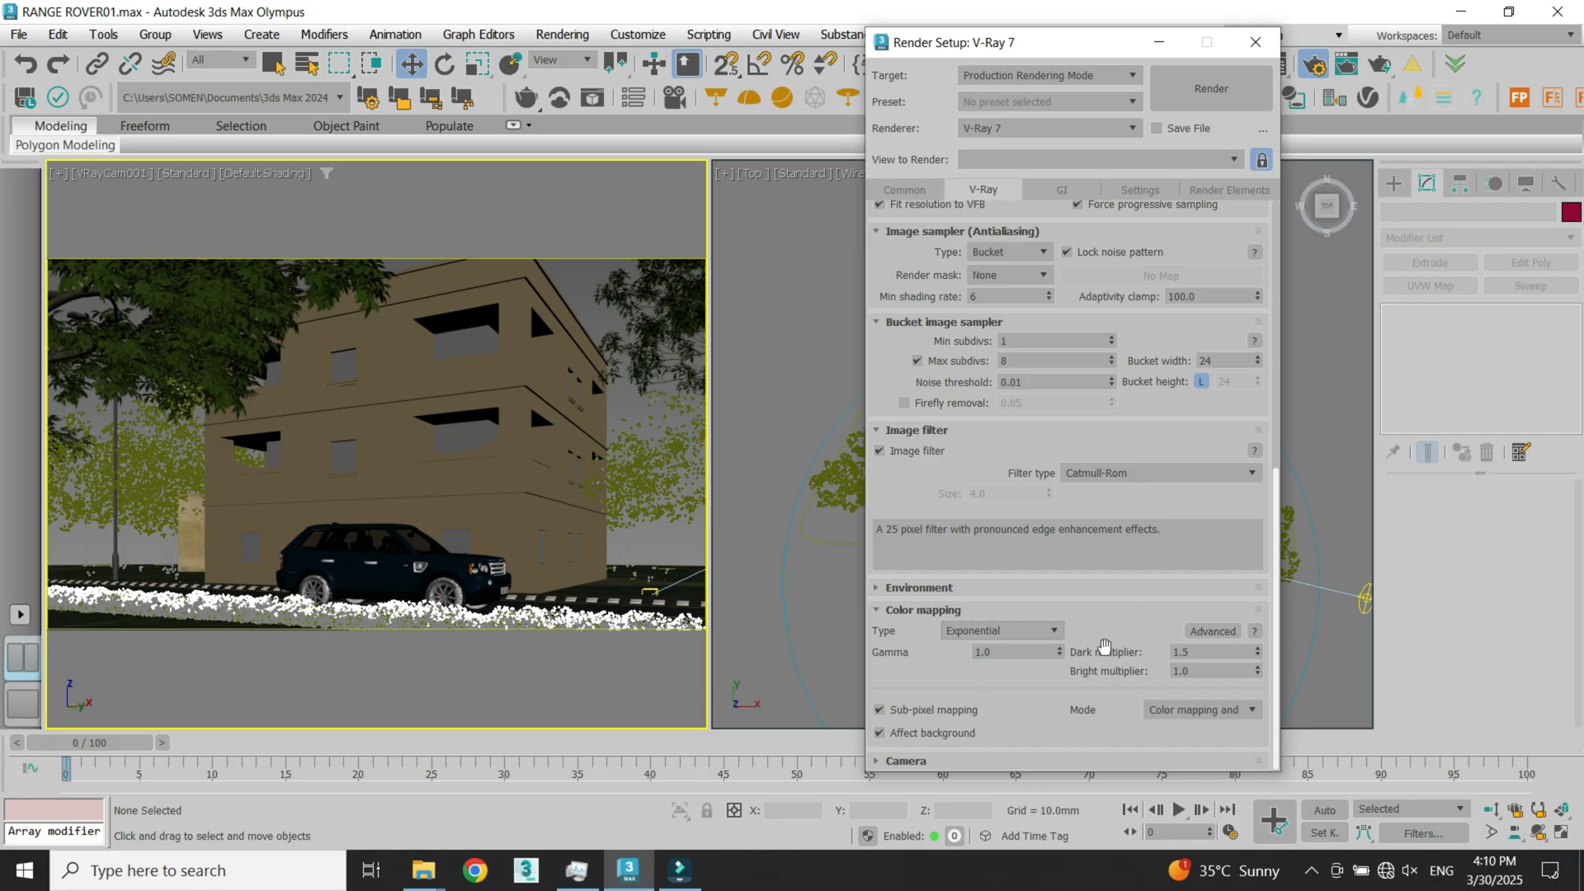
pyautogui.click(1116, 614)
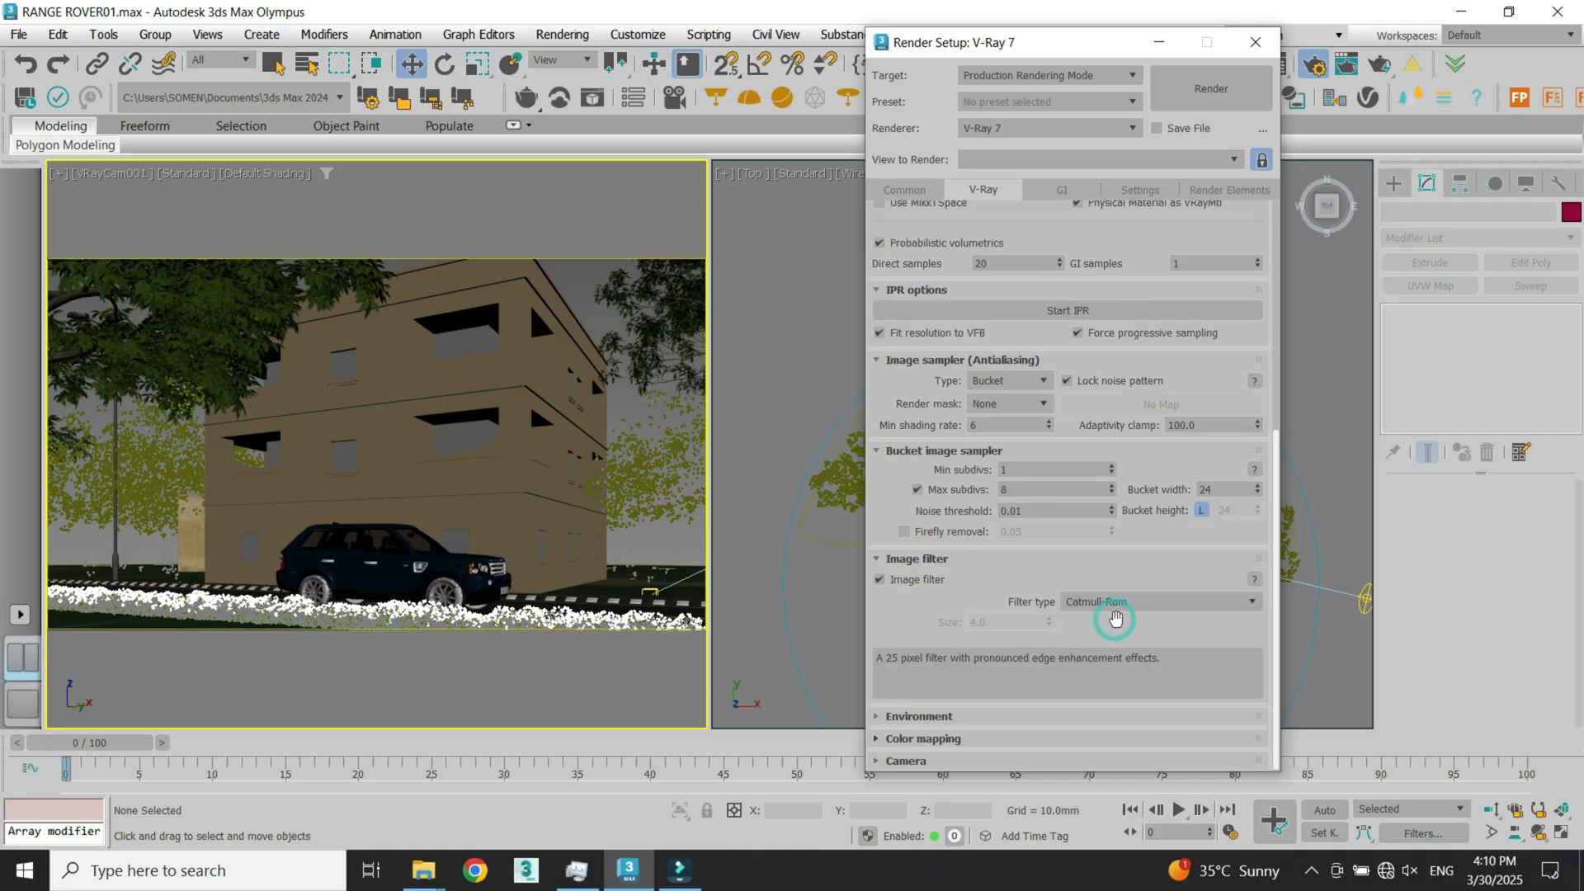
# Step: Use Irradiance map as the primary GI engine and Light cache as the secondary engine
pyautogui.click(987, 740)
pyautogui.moveTo(1271, 612); pyautogui.dragTo(1216, 256)
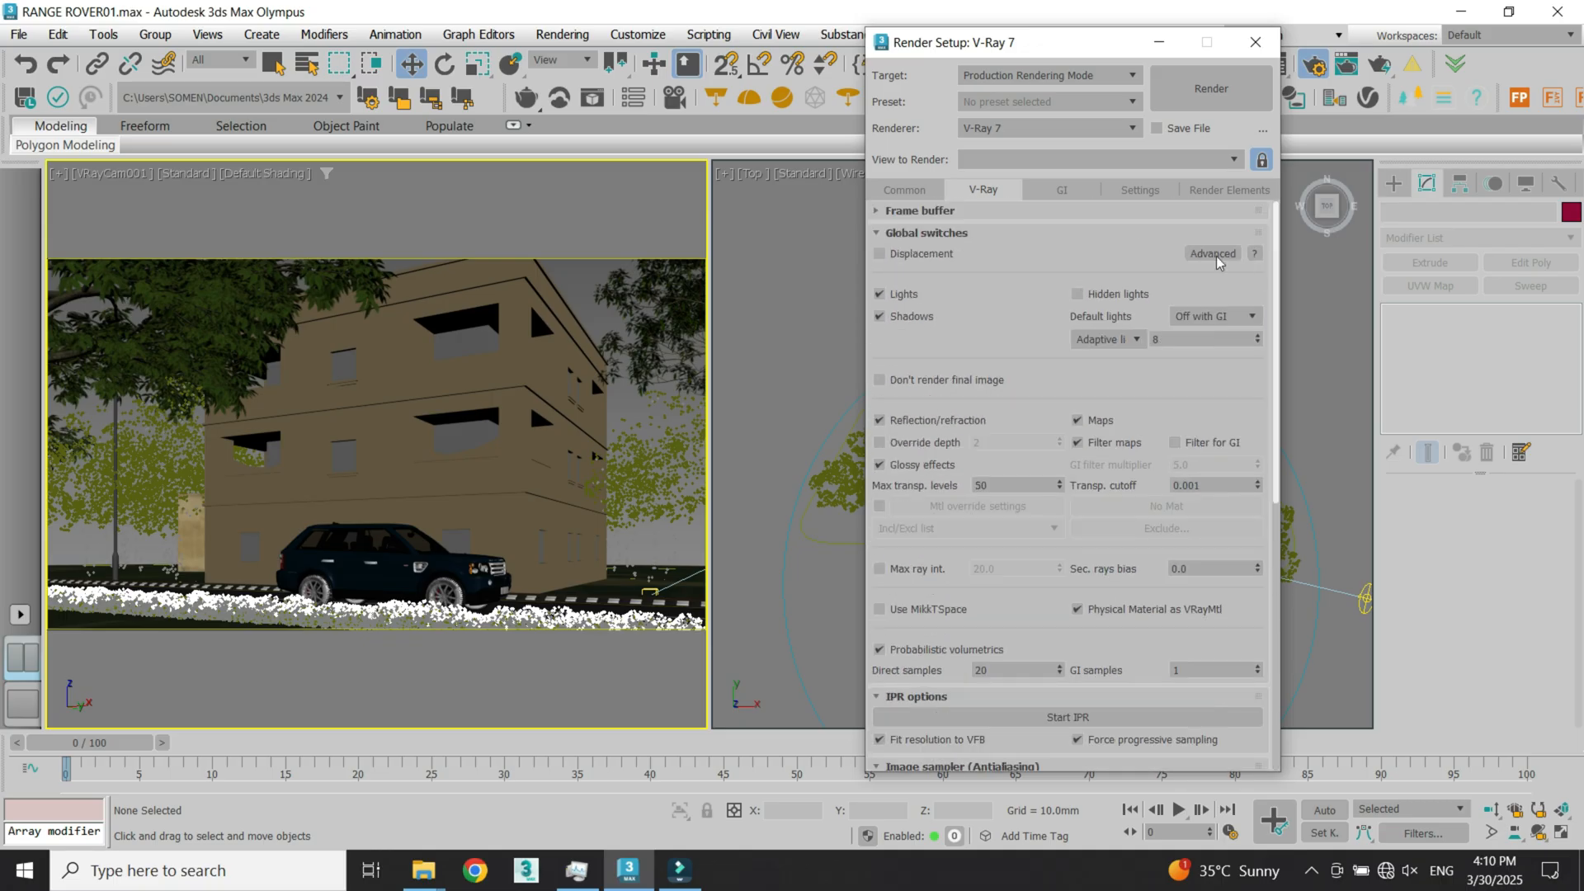
pyautogui.click(1062, 191)
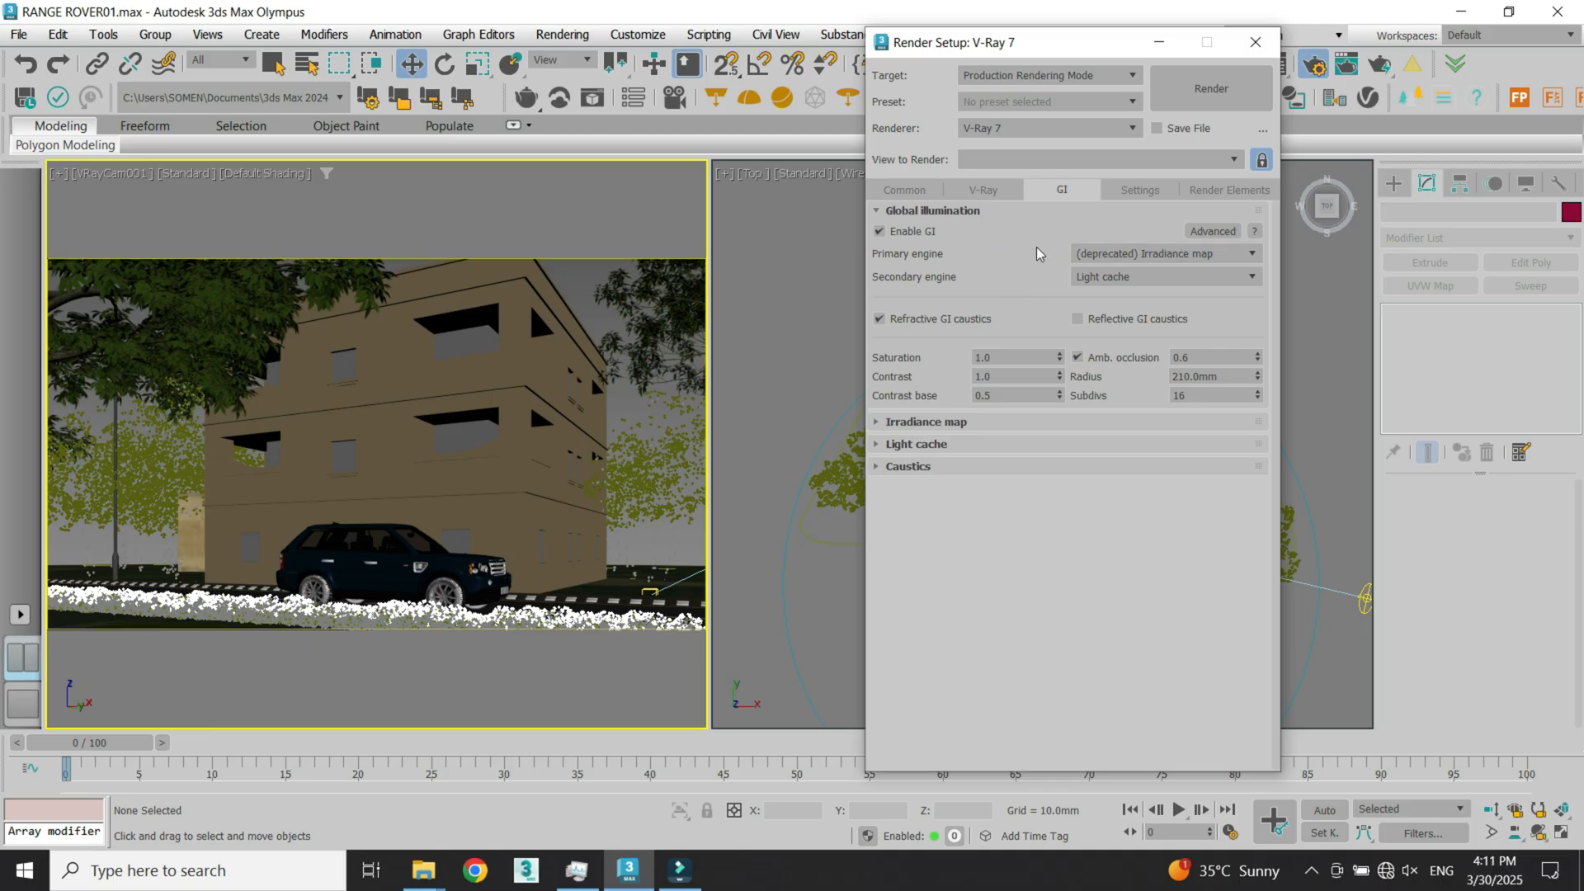
pyautogui.click(1136, 251)
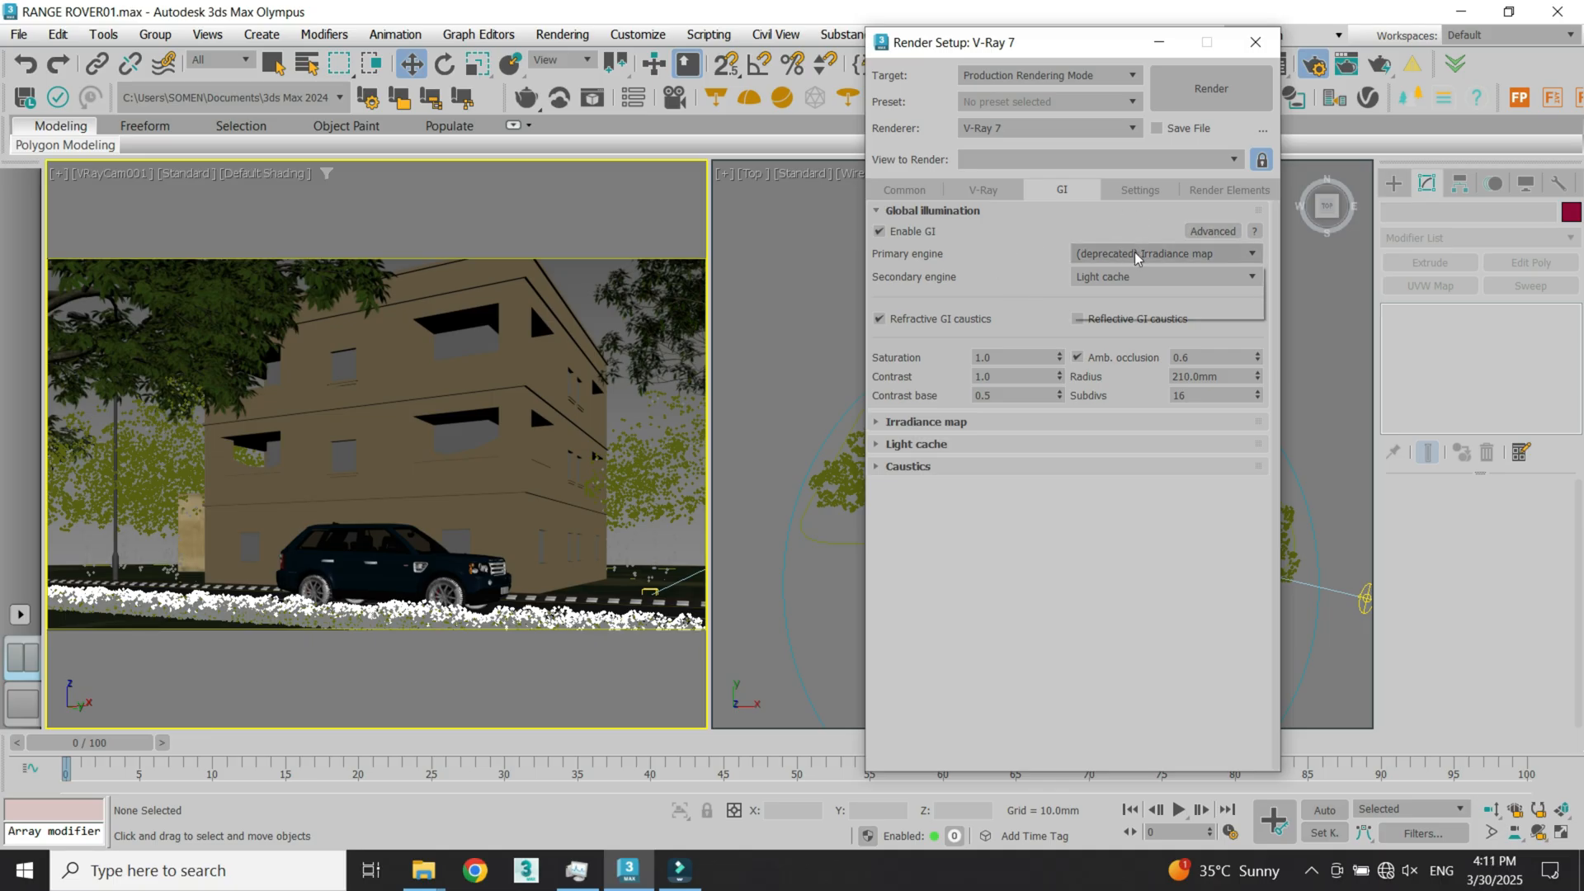
pyautogui.click(1135, 252)
pyautogui.click(1114, 280)
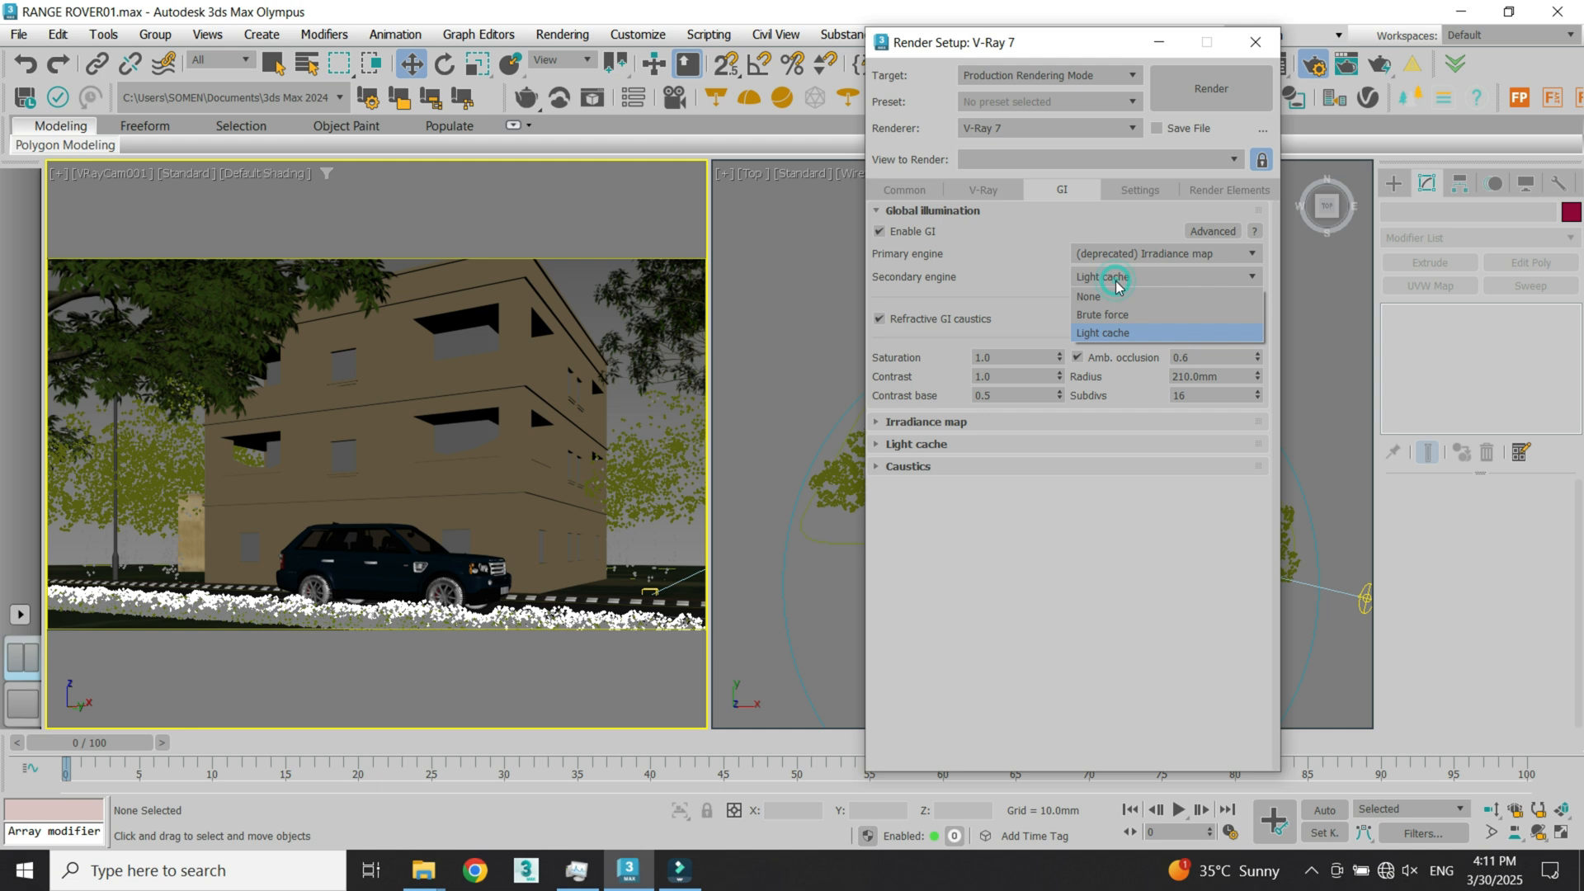
pyautogui.click(1109, 333)
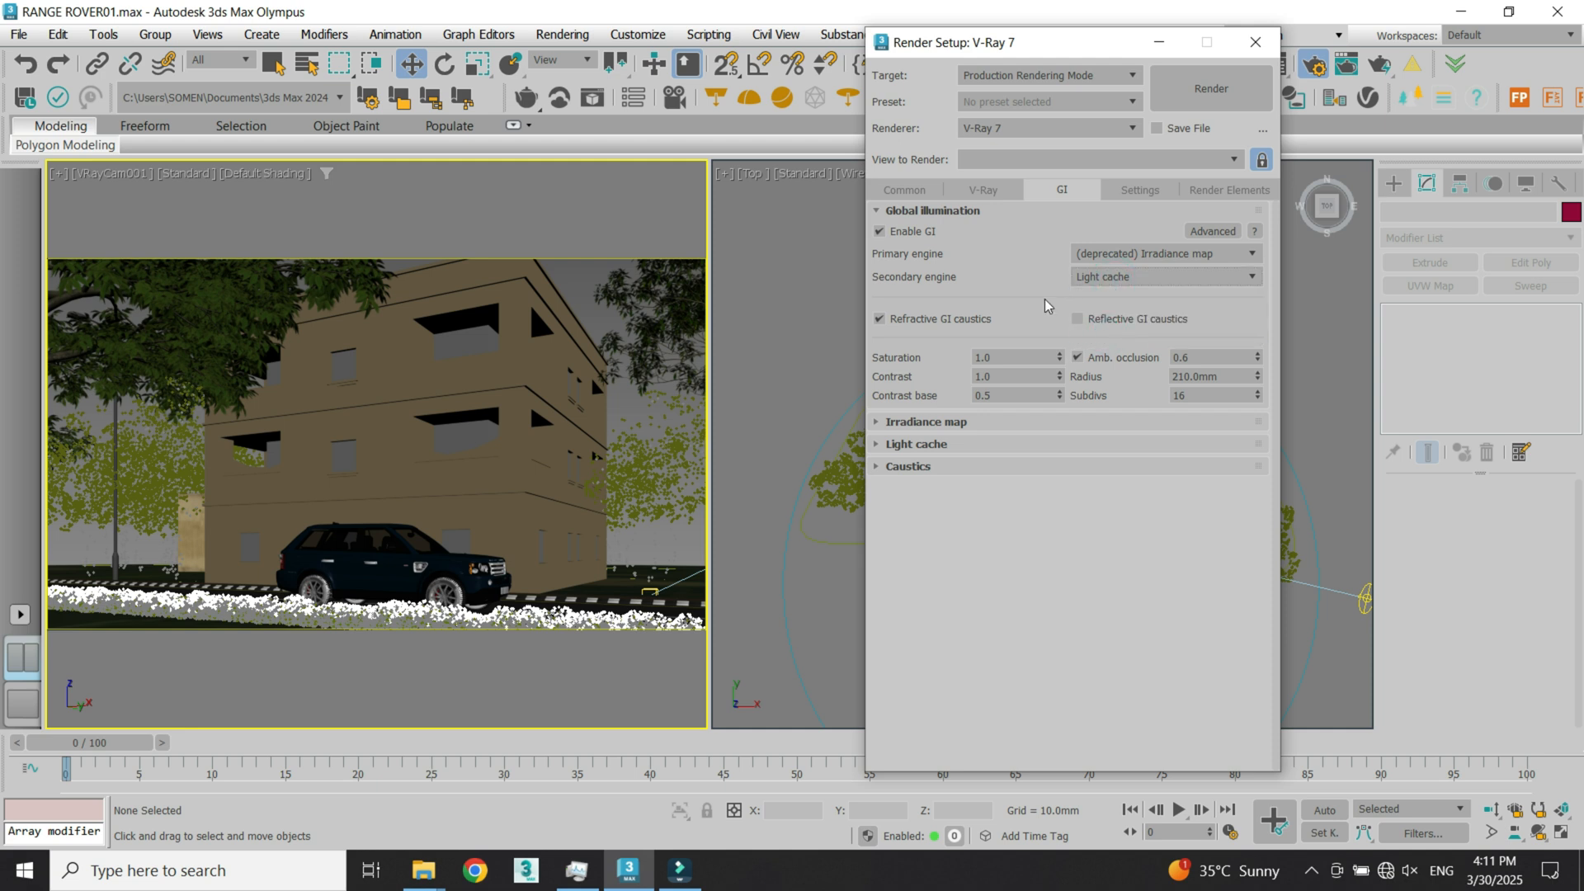
# Step: Set the irradiance map preset to Medium and review its subdivs and interpolation samples
pyautogui.click(902, 420)
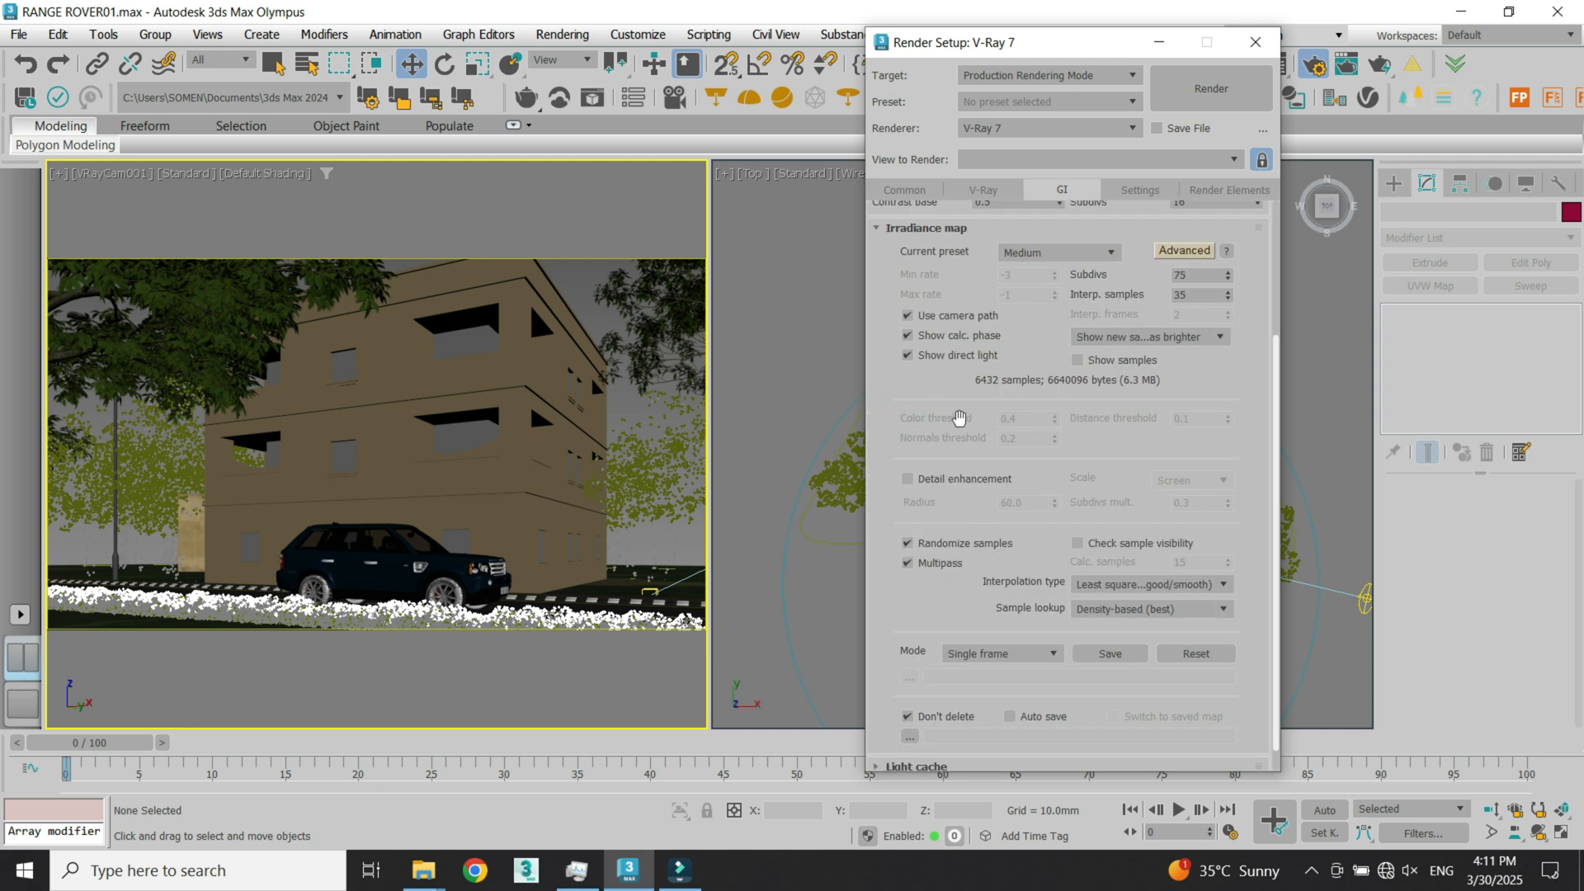
pyautogui.scroll(-3, 957, 417)
pyautogui.click(1041, 329)
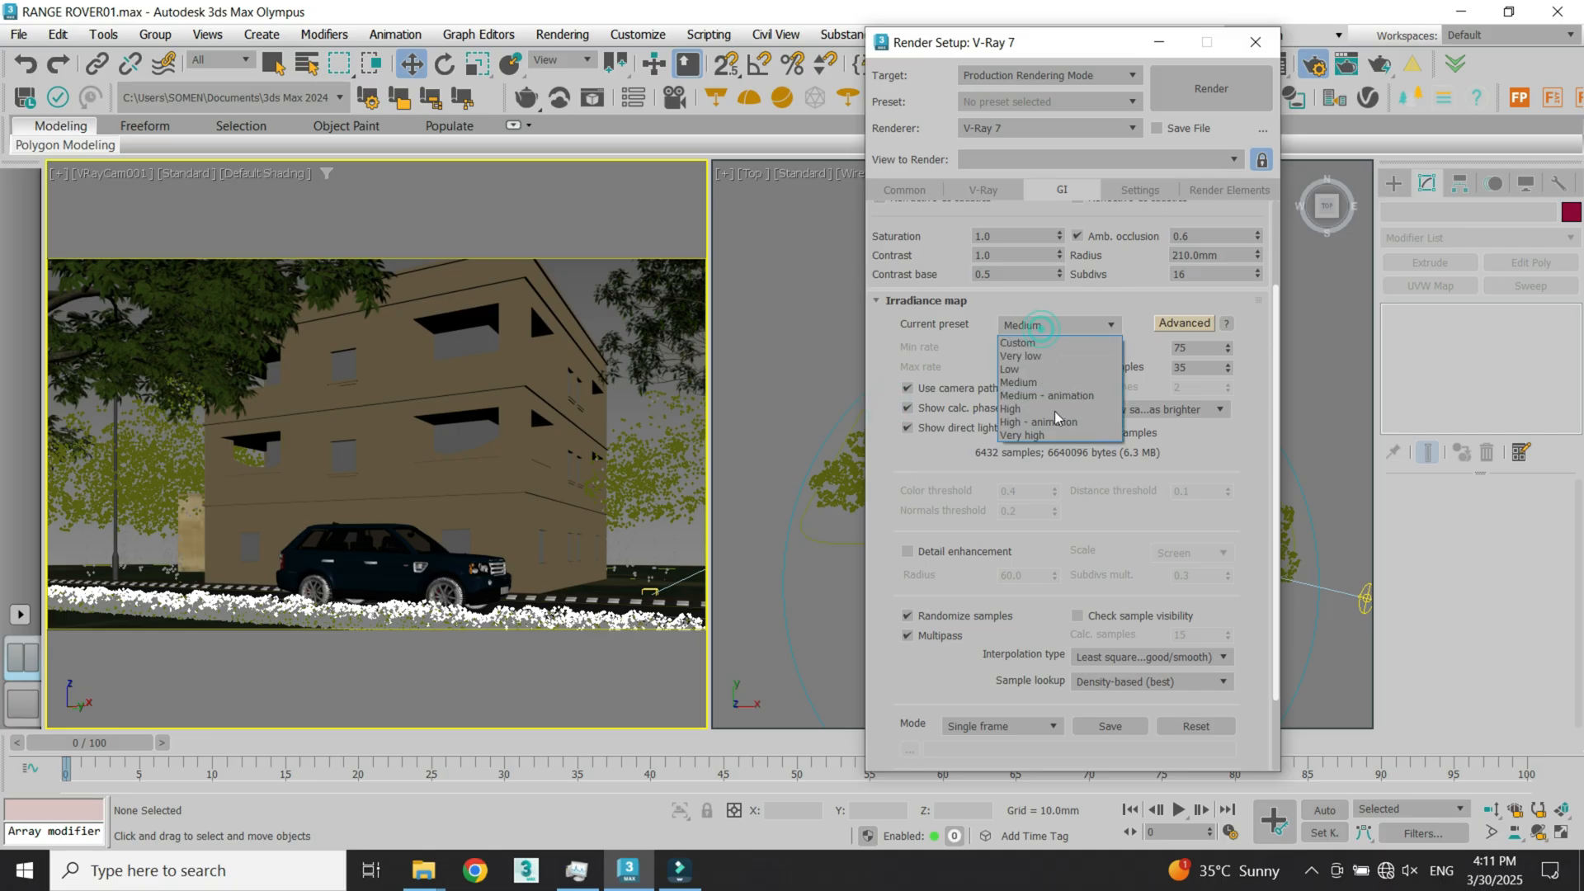
pyautogui.click(1043, 382)
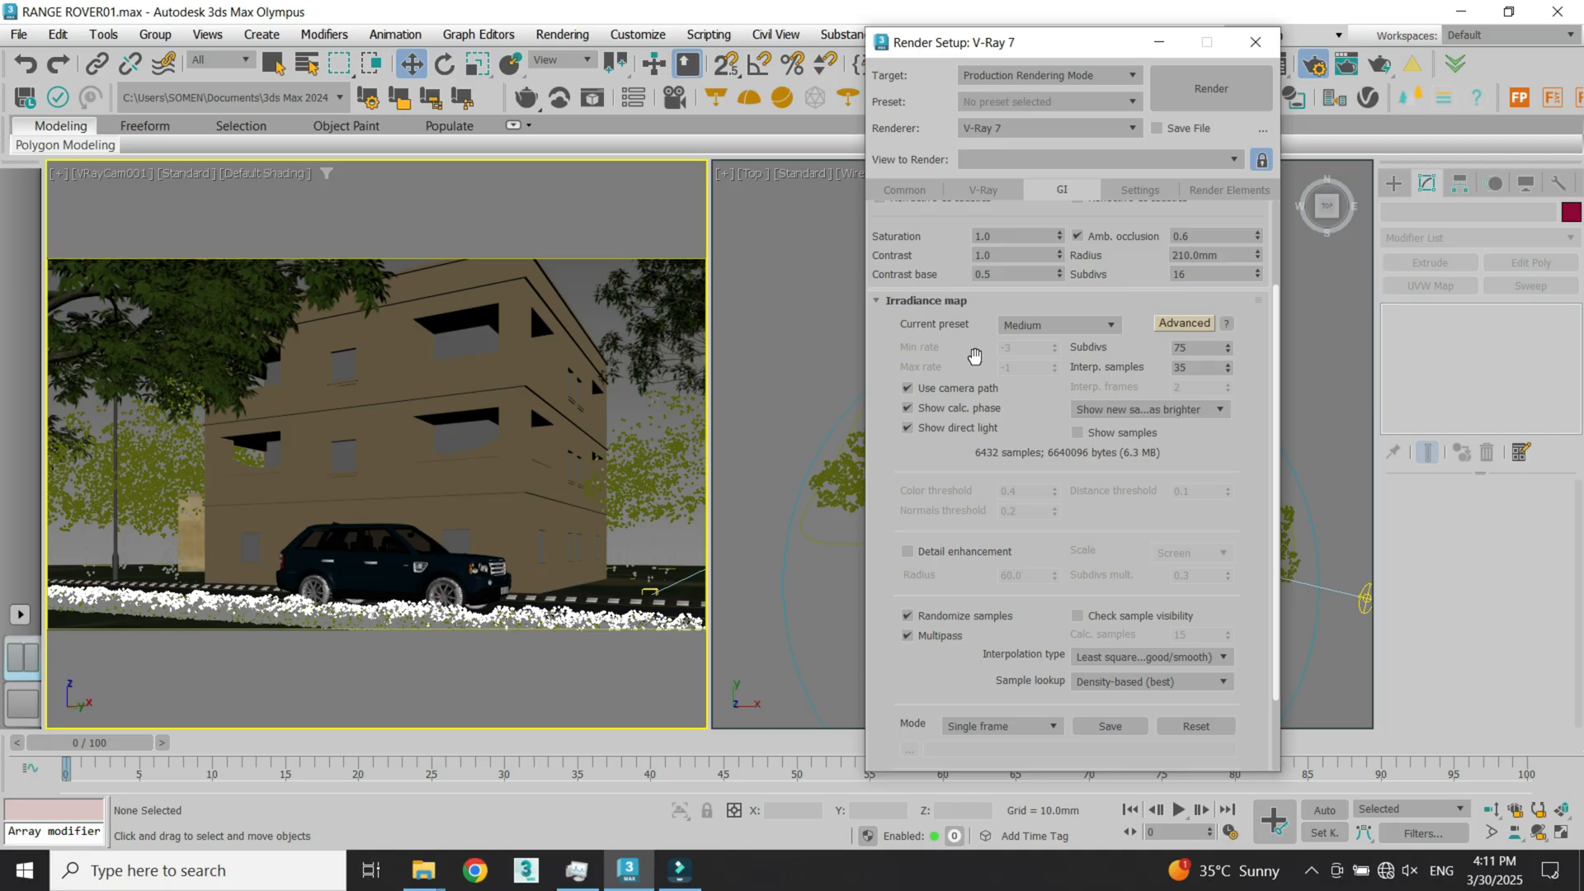
pyautogui.click(1188, 368)
pyautogui.moveTo(1274, 363); pyautogui.dragTo(1270, 321)
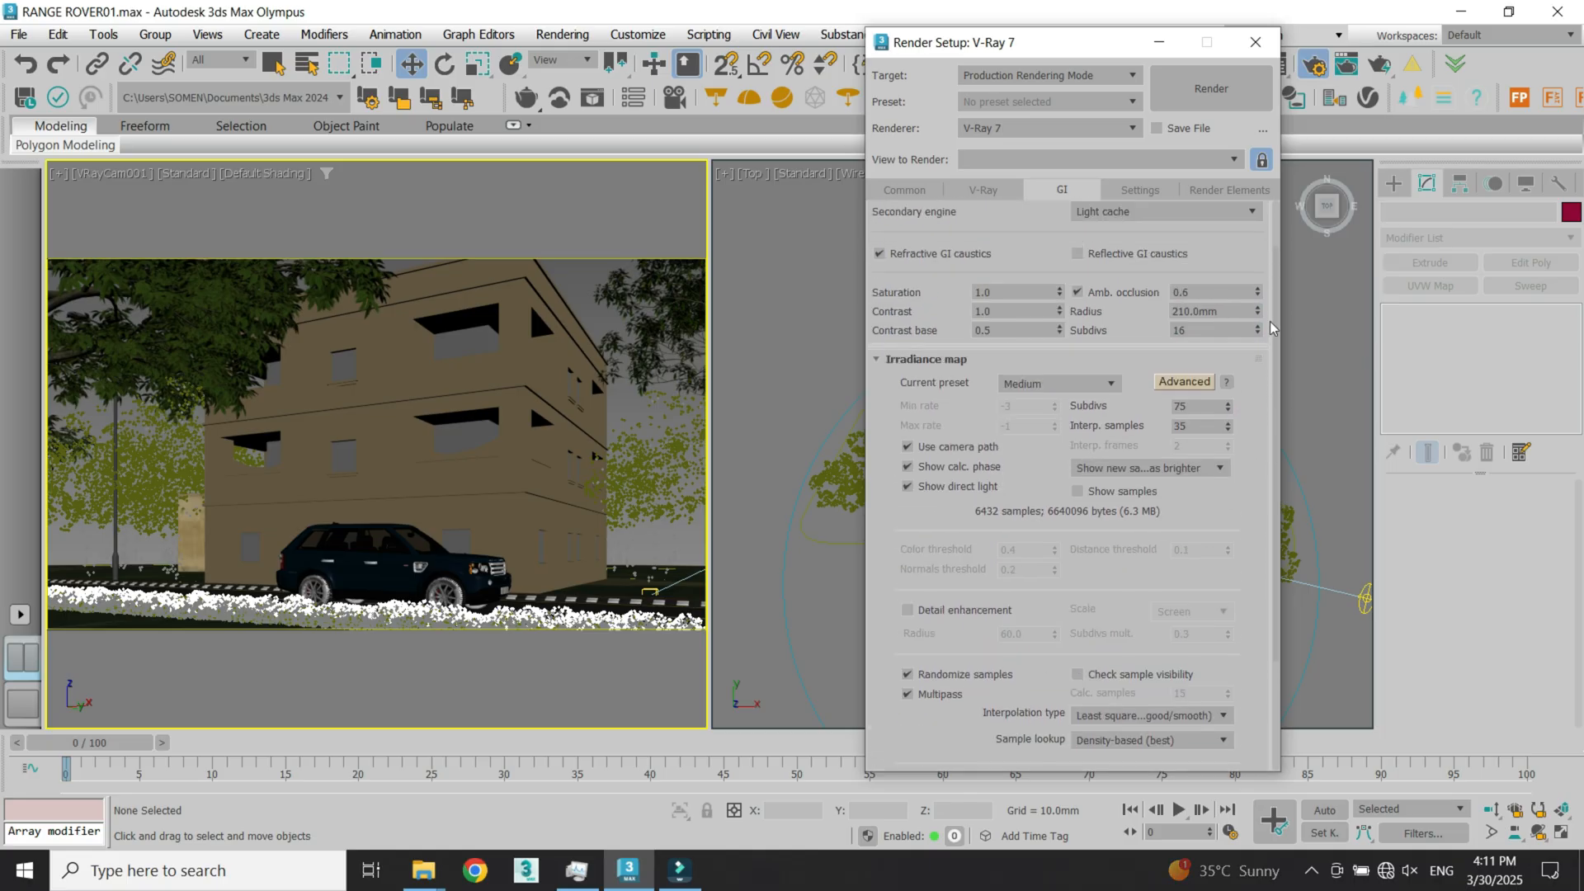
pyautogui.click(1195, 427)
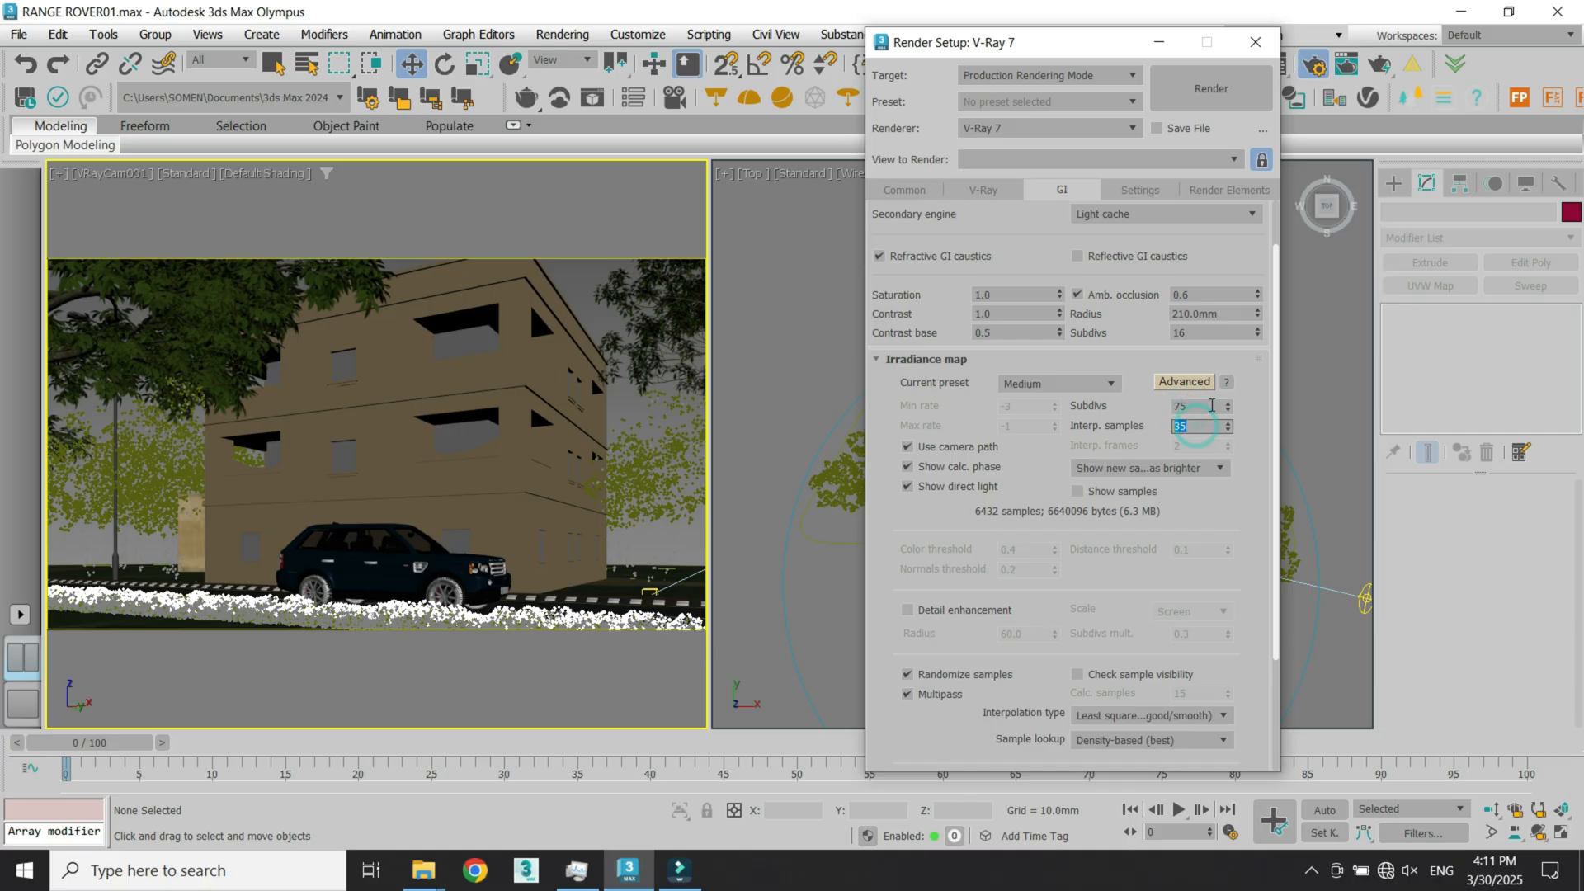
pyautogui.click(1058, 385)
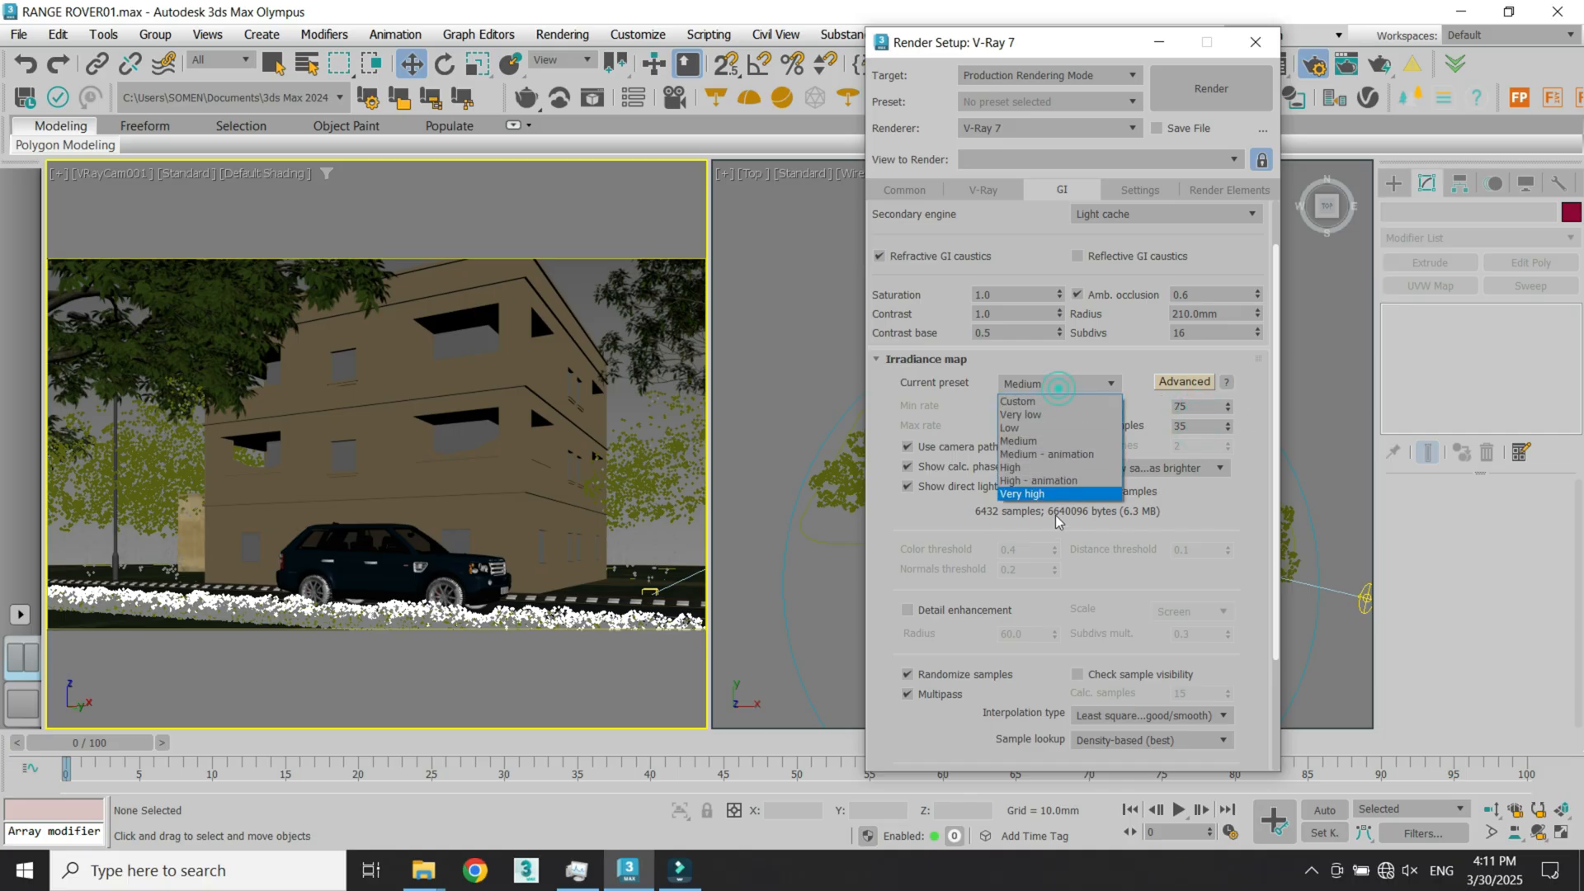
pyautogui.click(1046, 443)
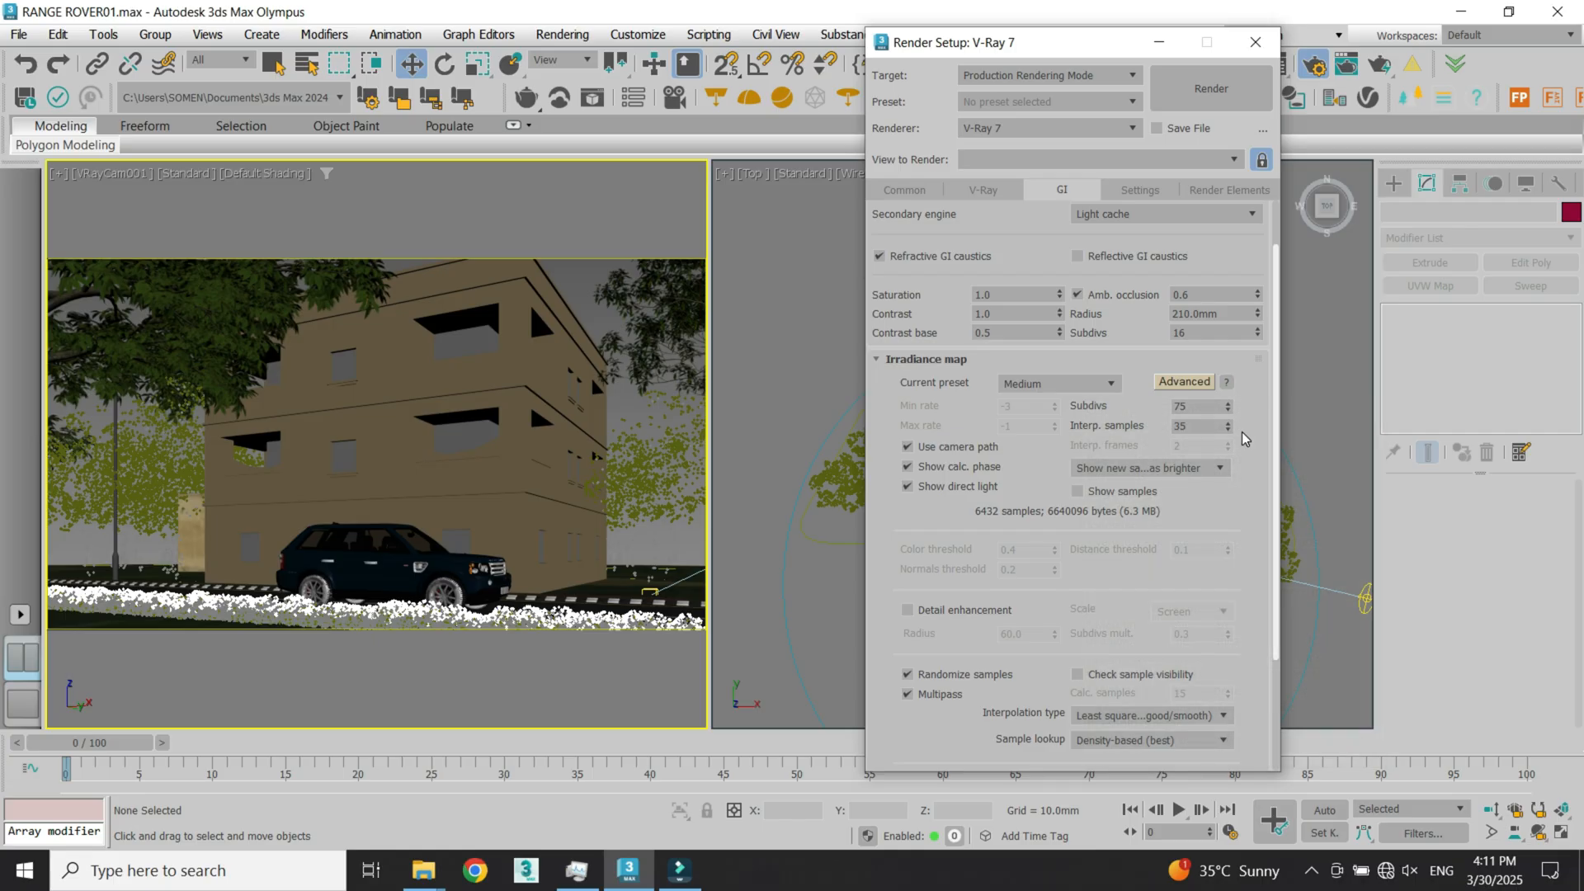
pyautogui.click(1081, 389)
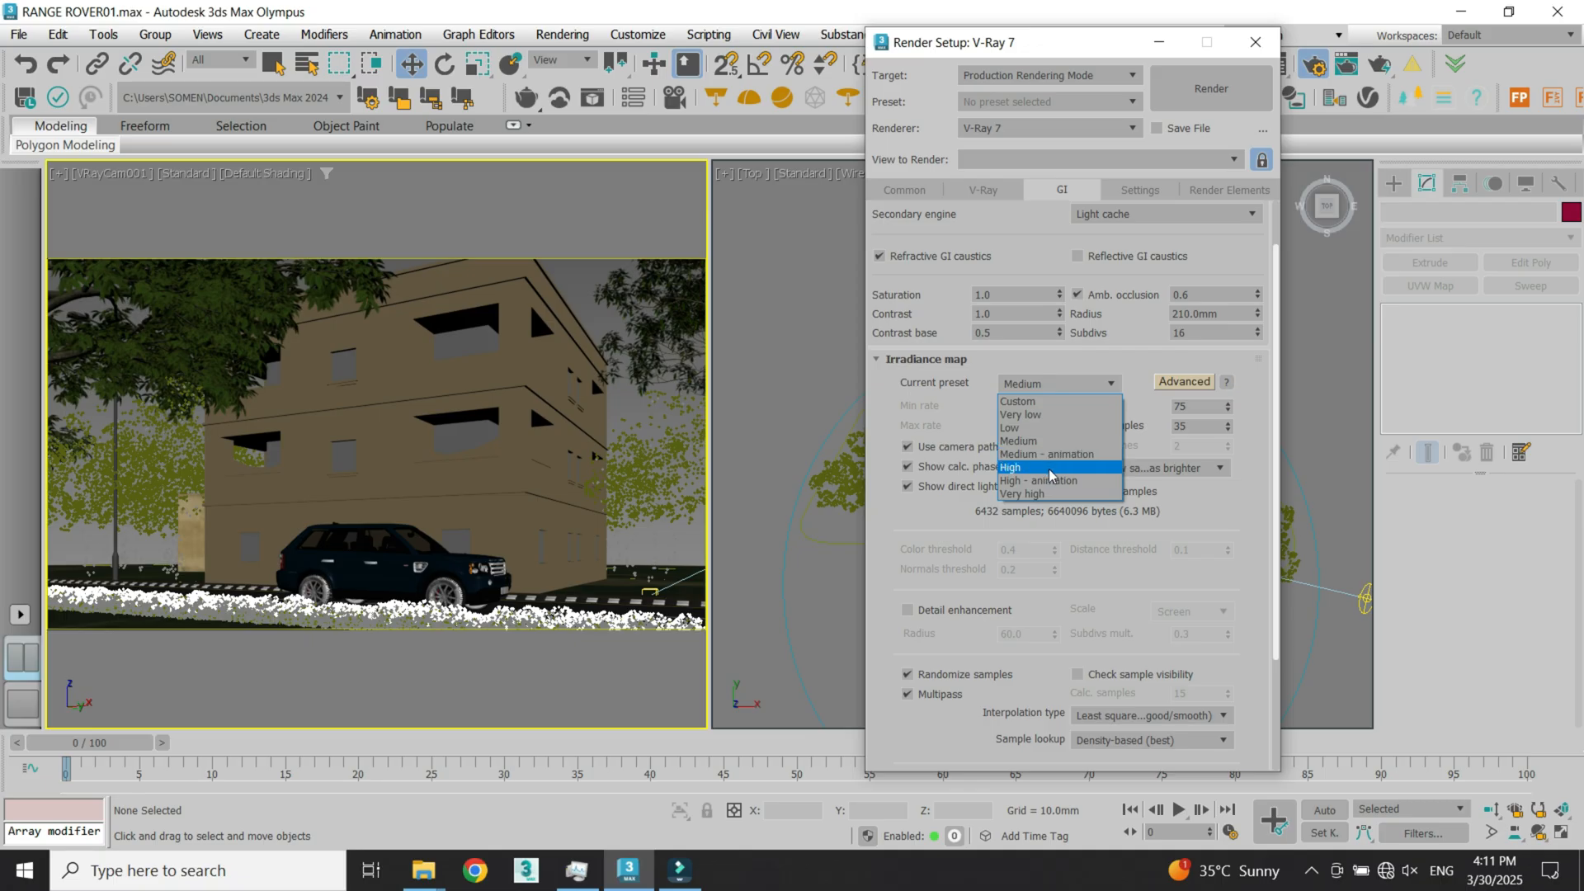
pyautogui.click(1256, 494)
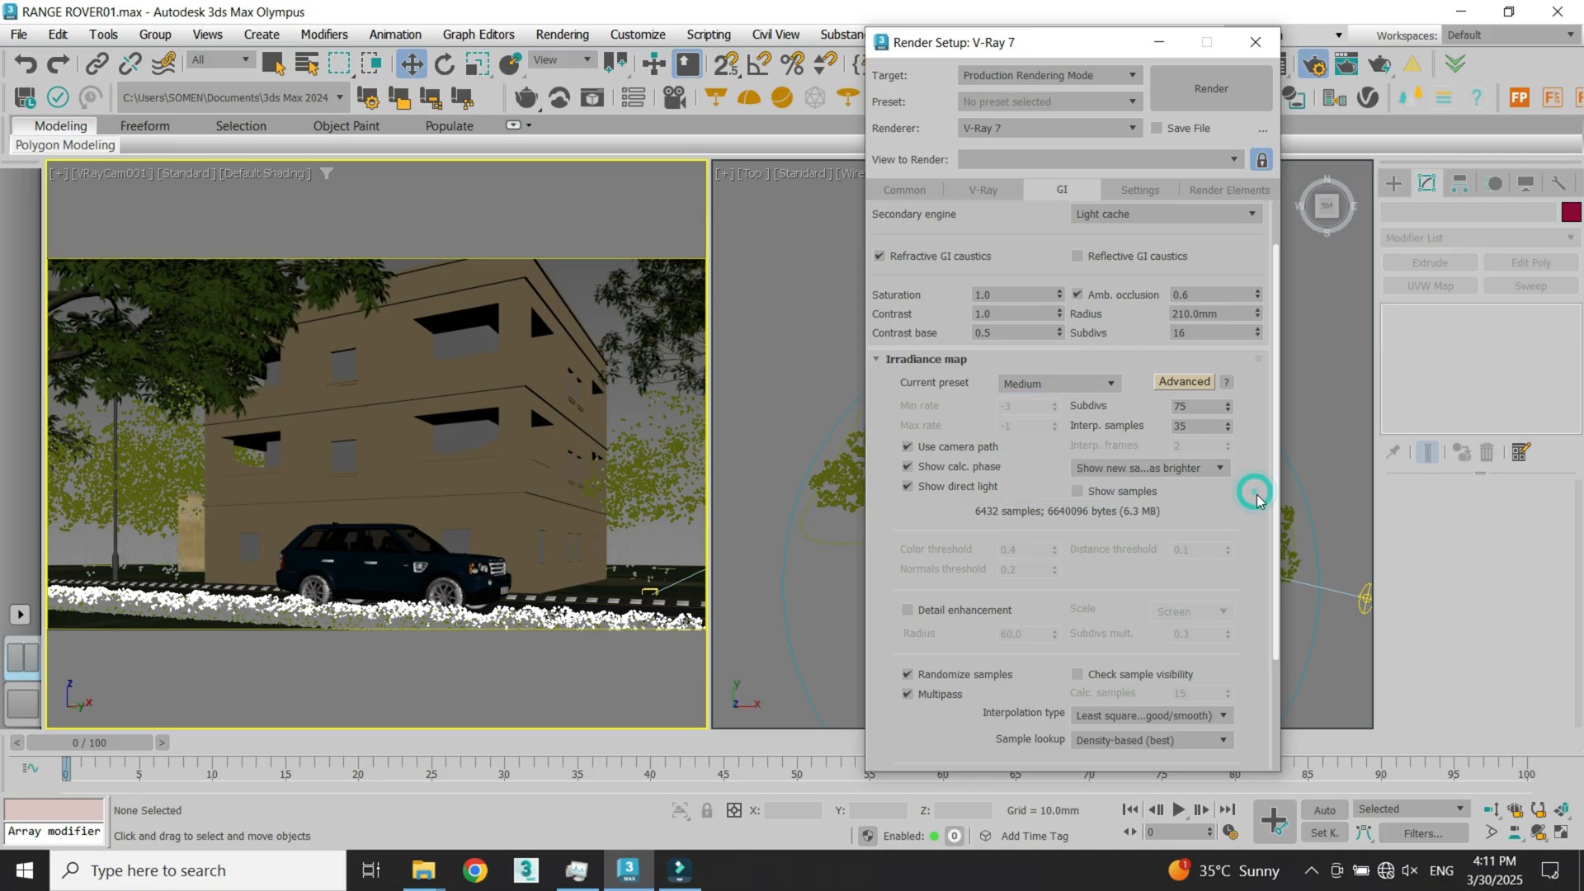
# Step: Set the light cache subdivs to 1800
pyautogui.scroll(-3, 1273, 462)
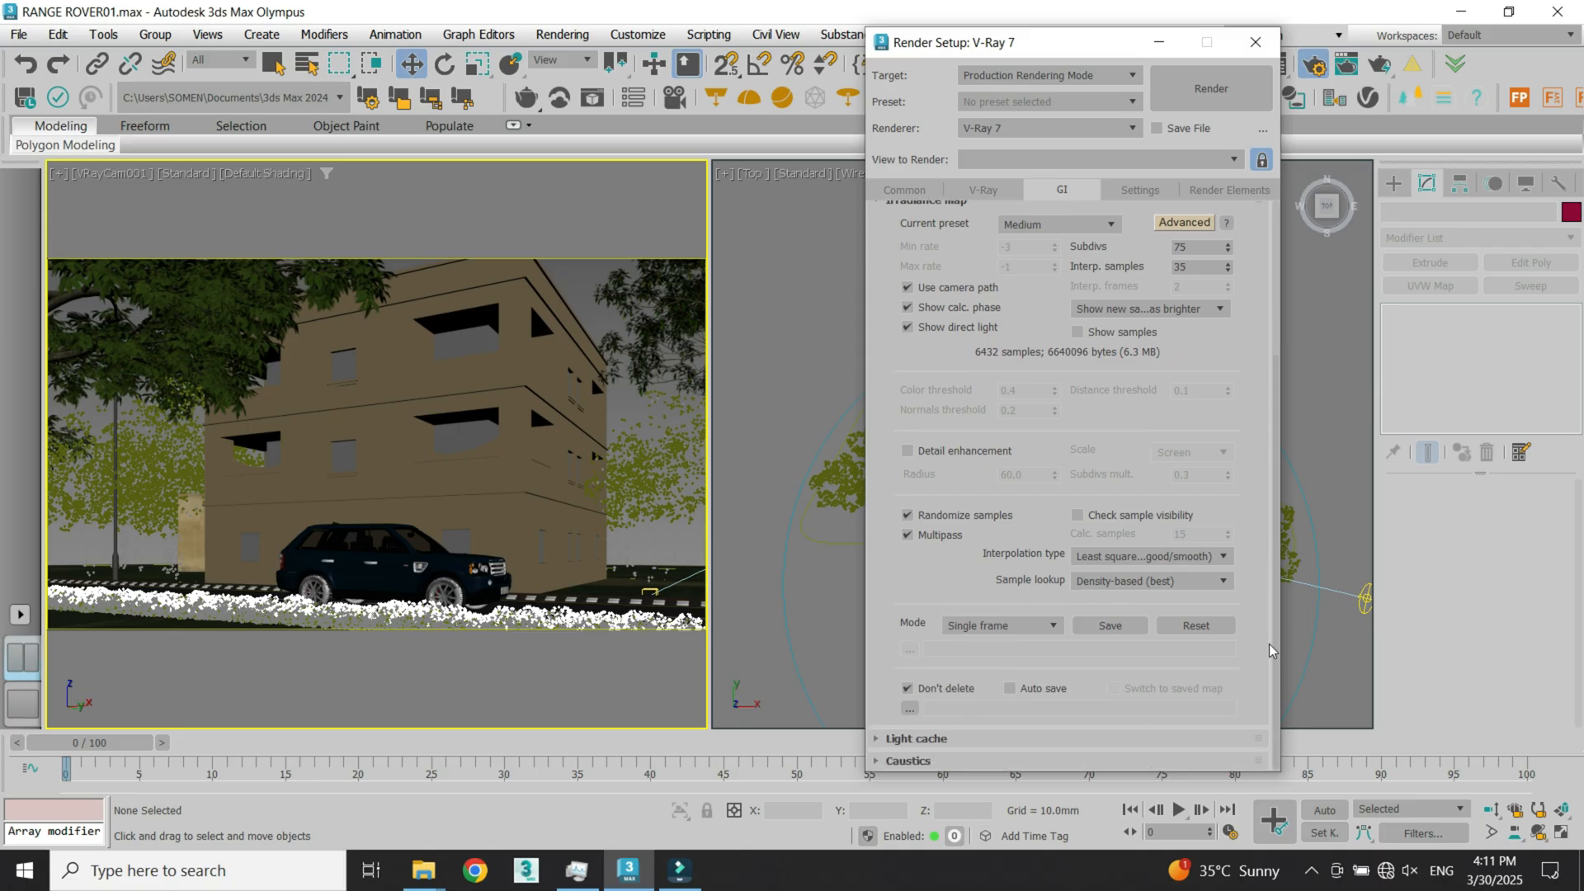
pyautogui.click(911, 737)
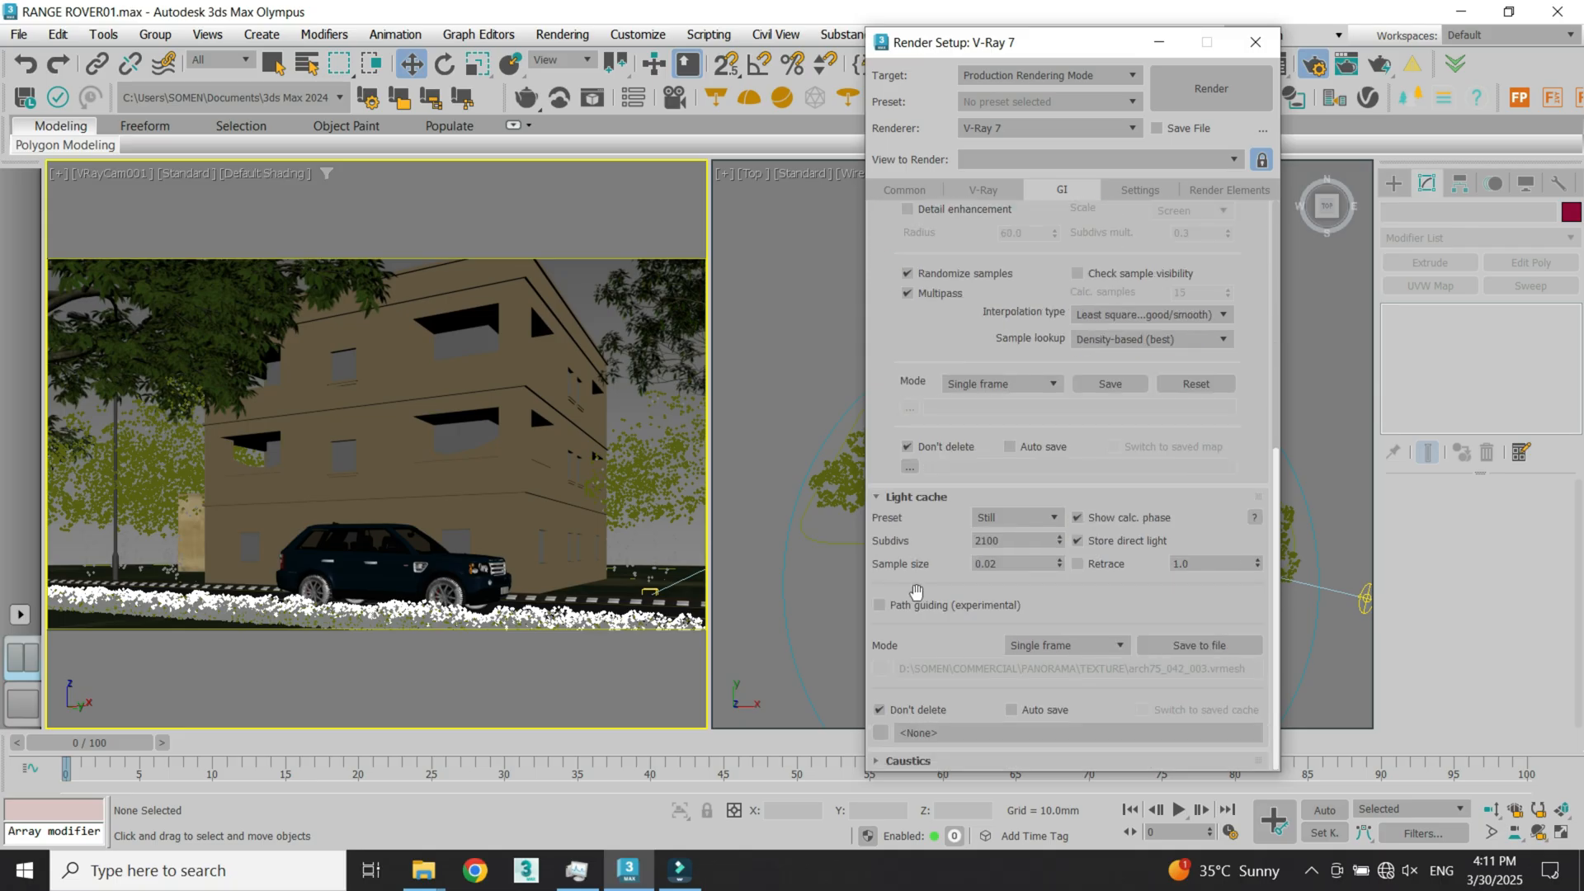
pyautogui.doubleClick(1005, 540)
pyautogui.write('1800')
pyautogui.press('Return')
# Step: Glance over the V-Ray system settings and delete all existing render elements from VRayAlpha to VRayShadows
pyautogui.click(1141, 189)
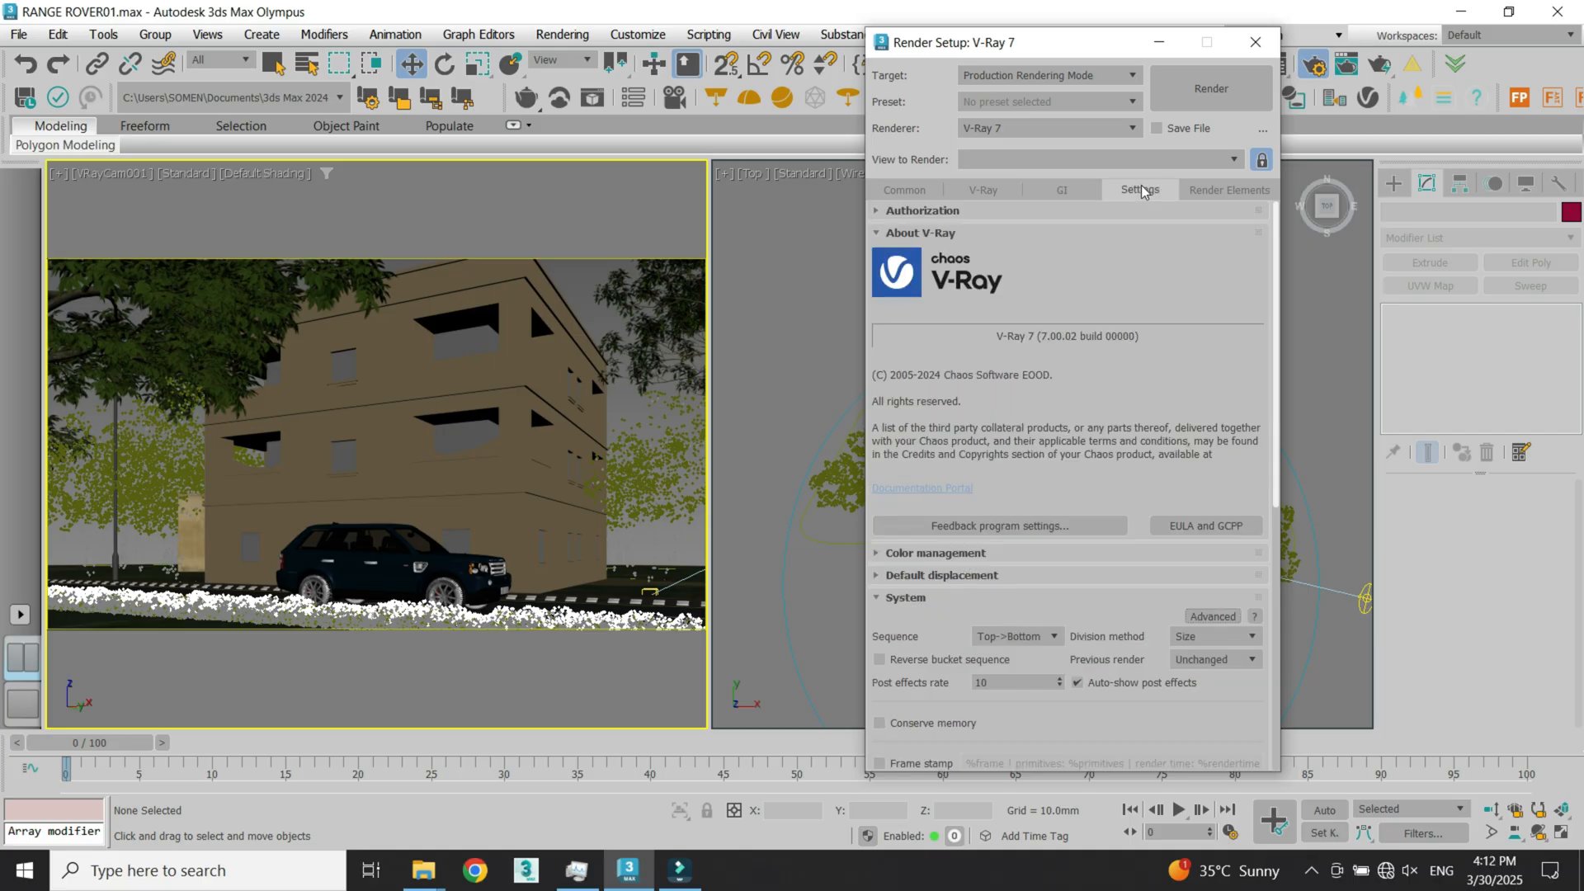
pyautogui.click(930, 236)
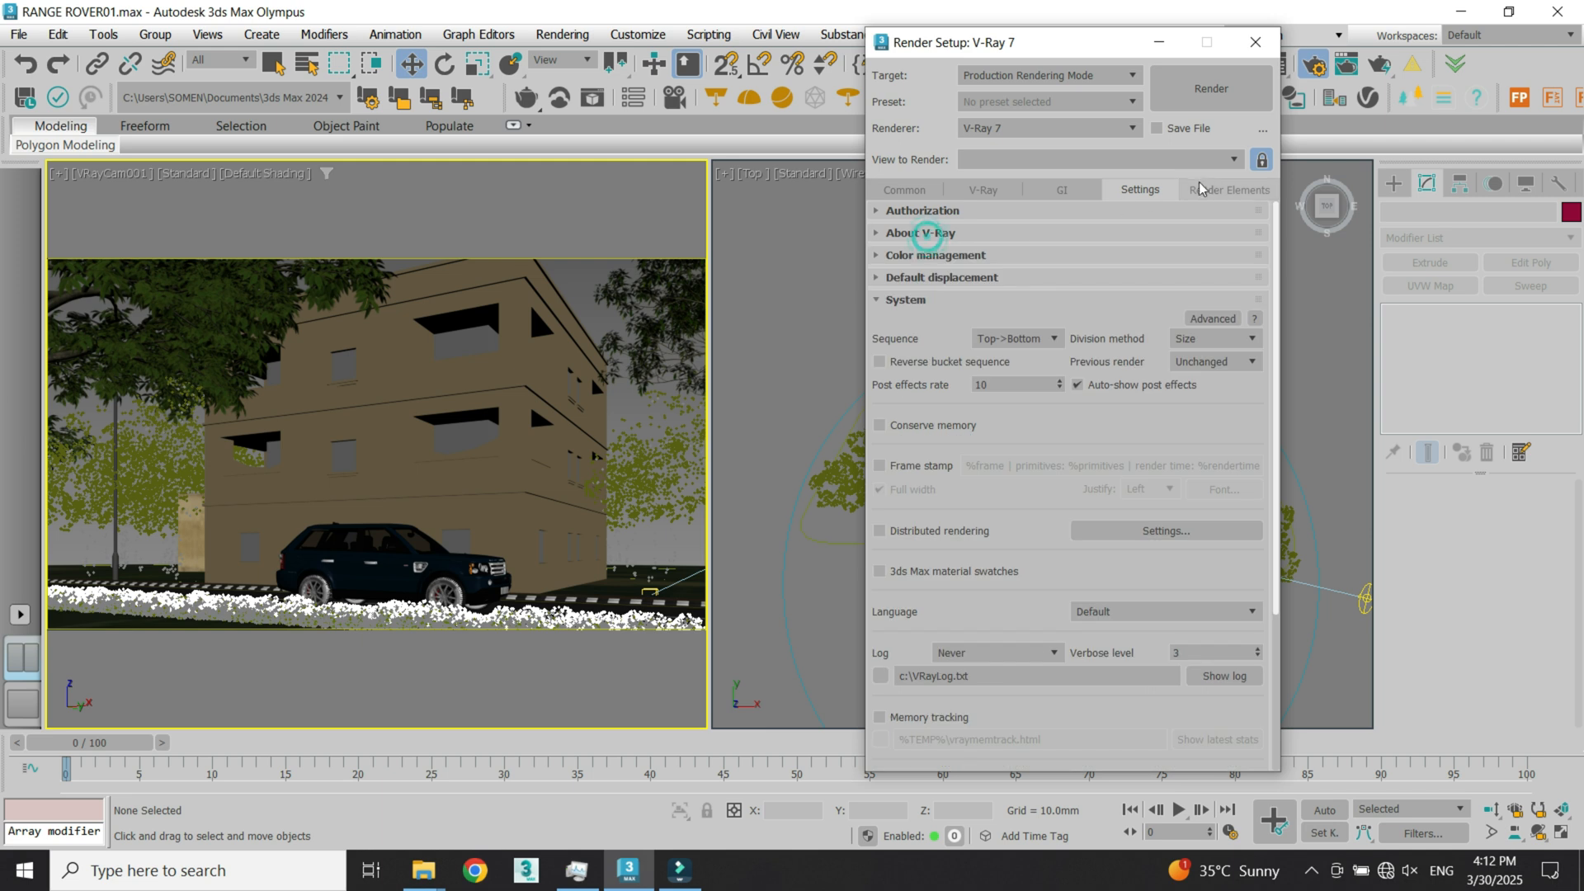
pyautogui.click(1222, 188)
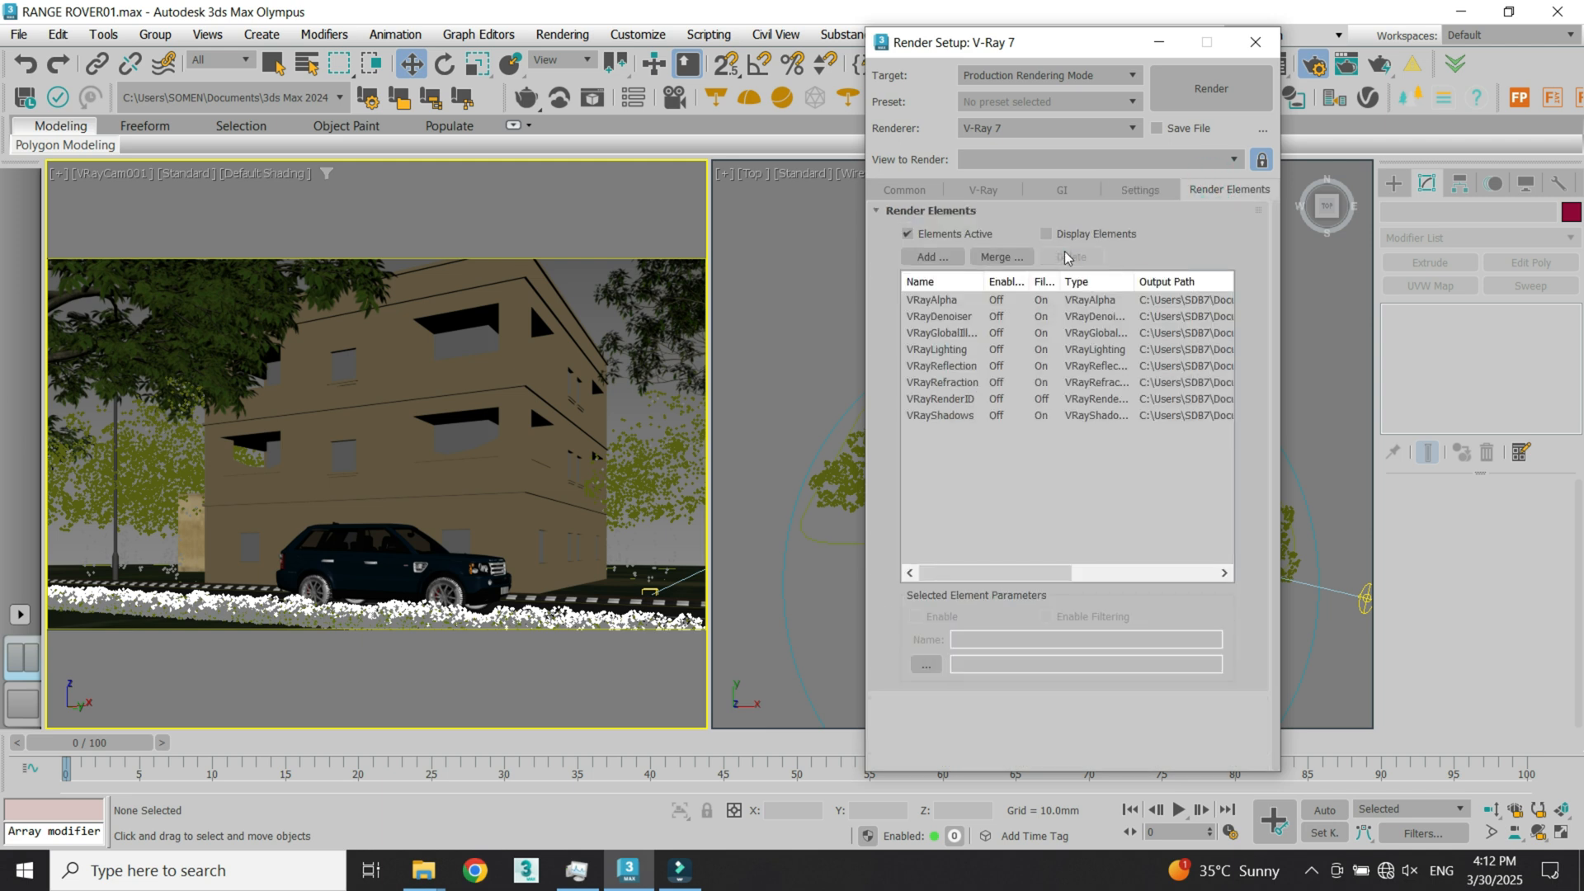
pyautogui.moveTo(946, 438); pyautogui.dragTo(949, 343)
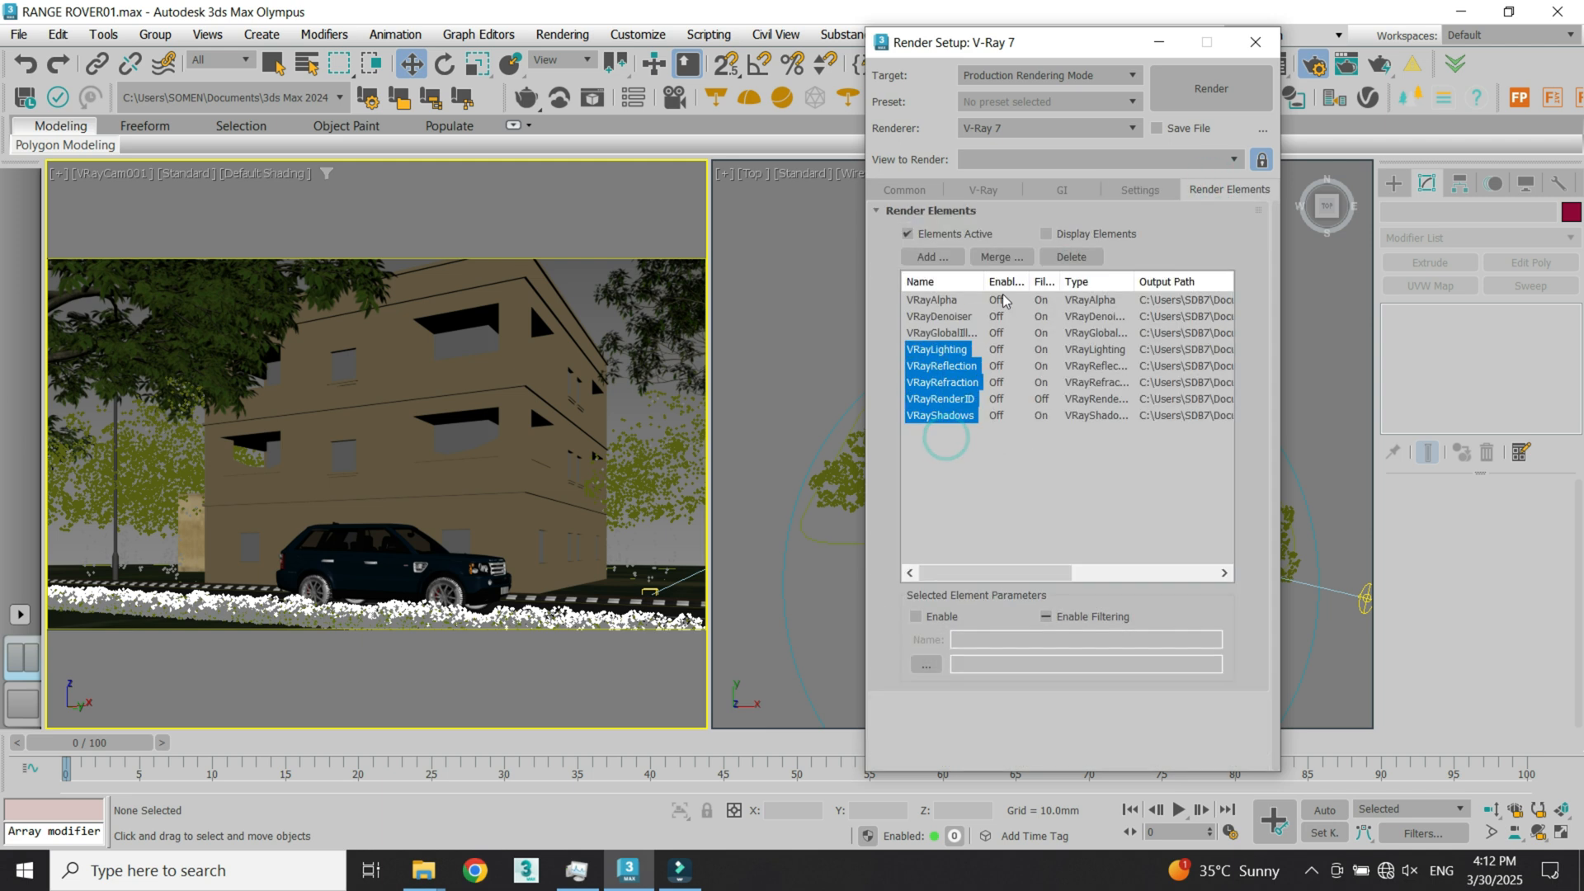
pyautogui.click(1084, 257)
pyautogui.click(949, 415)
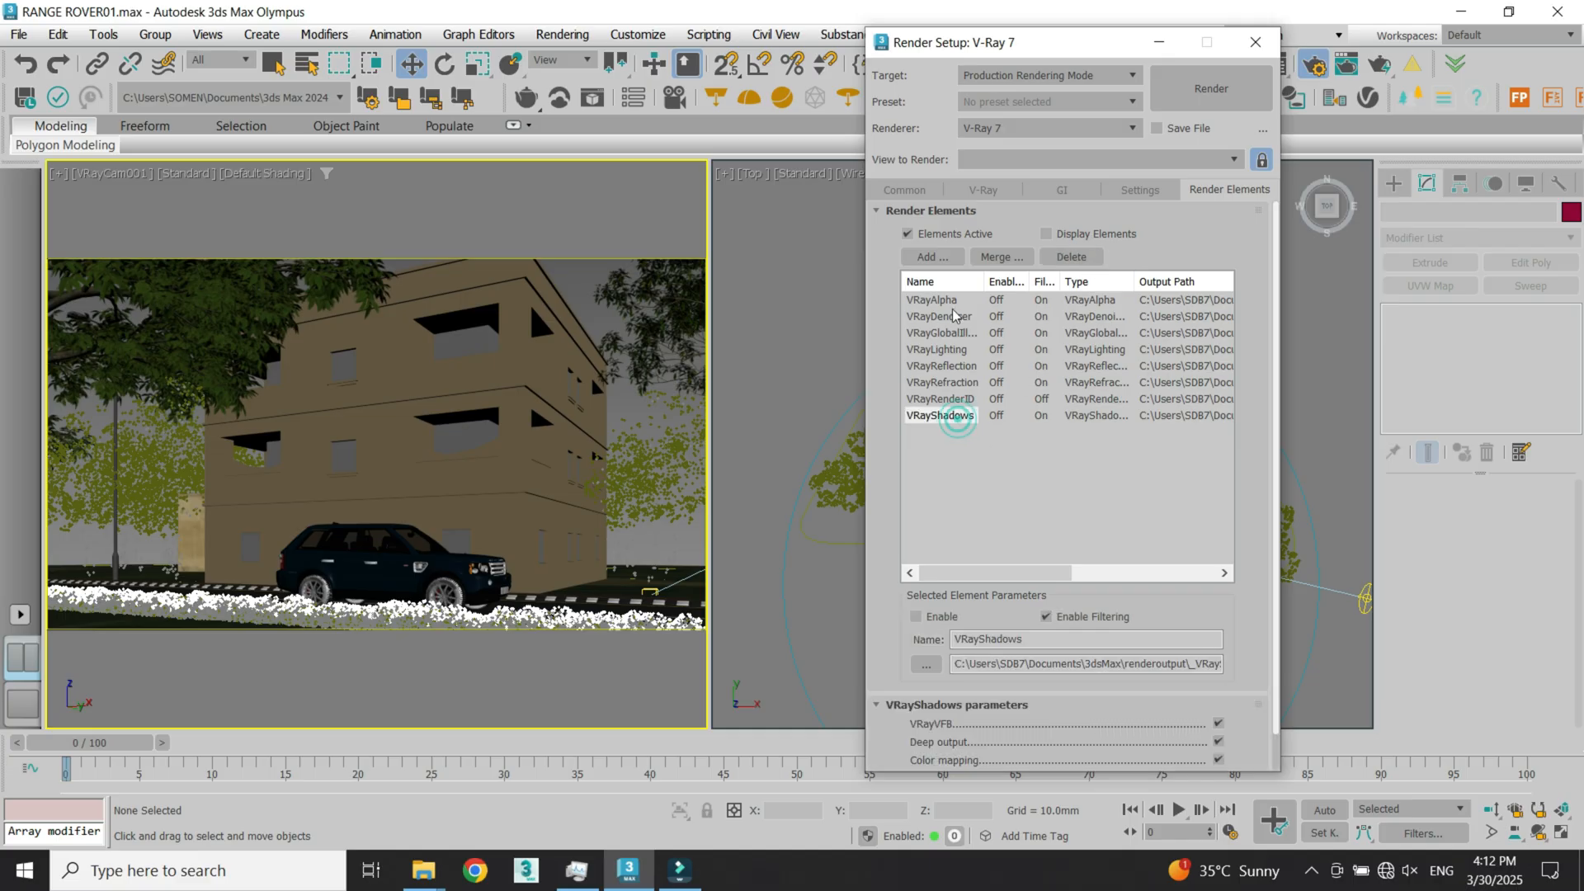
pyautogui.click(1077, 256)
pyautogui.click(949, 398)
pyautogui.click(1072, 256)
pyautogui.moveTo(949, 404); pyautogui.dragTo(957, 298)
pyautogui.click(1072, 256)
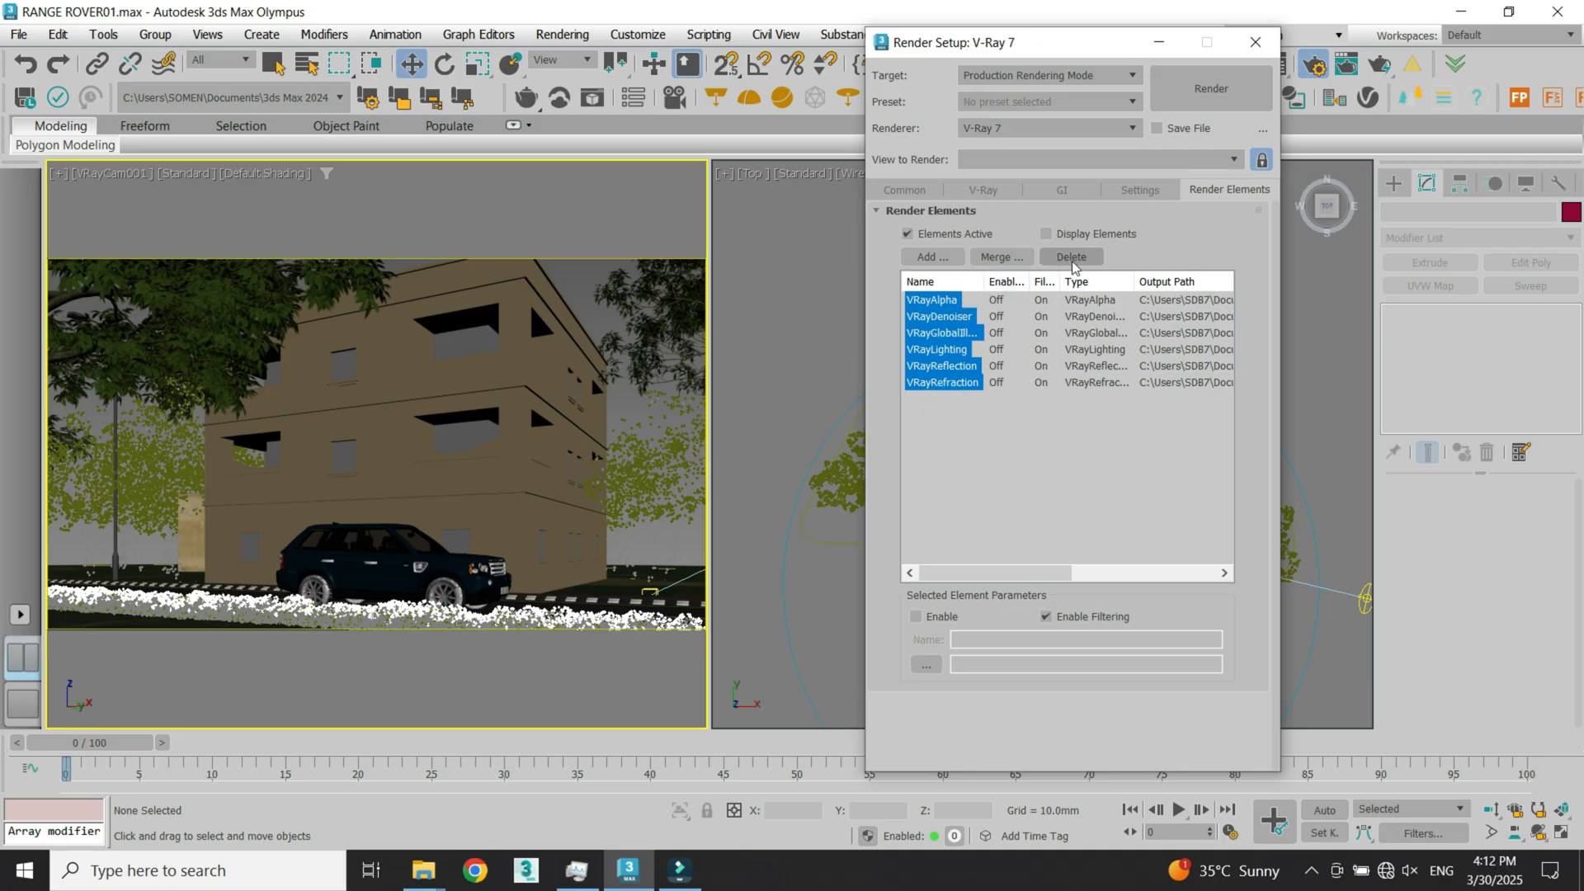
# Step: Start adding new render elements and select VRayLighting, VRayGlobalIllumination and VRayMtlID
pyautogui.click(939, 259)
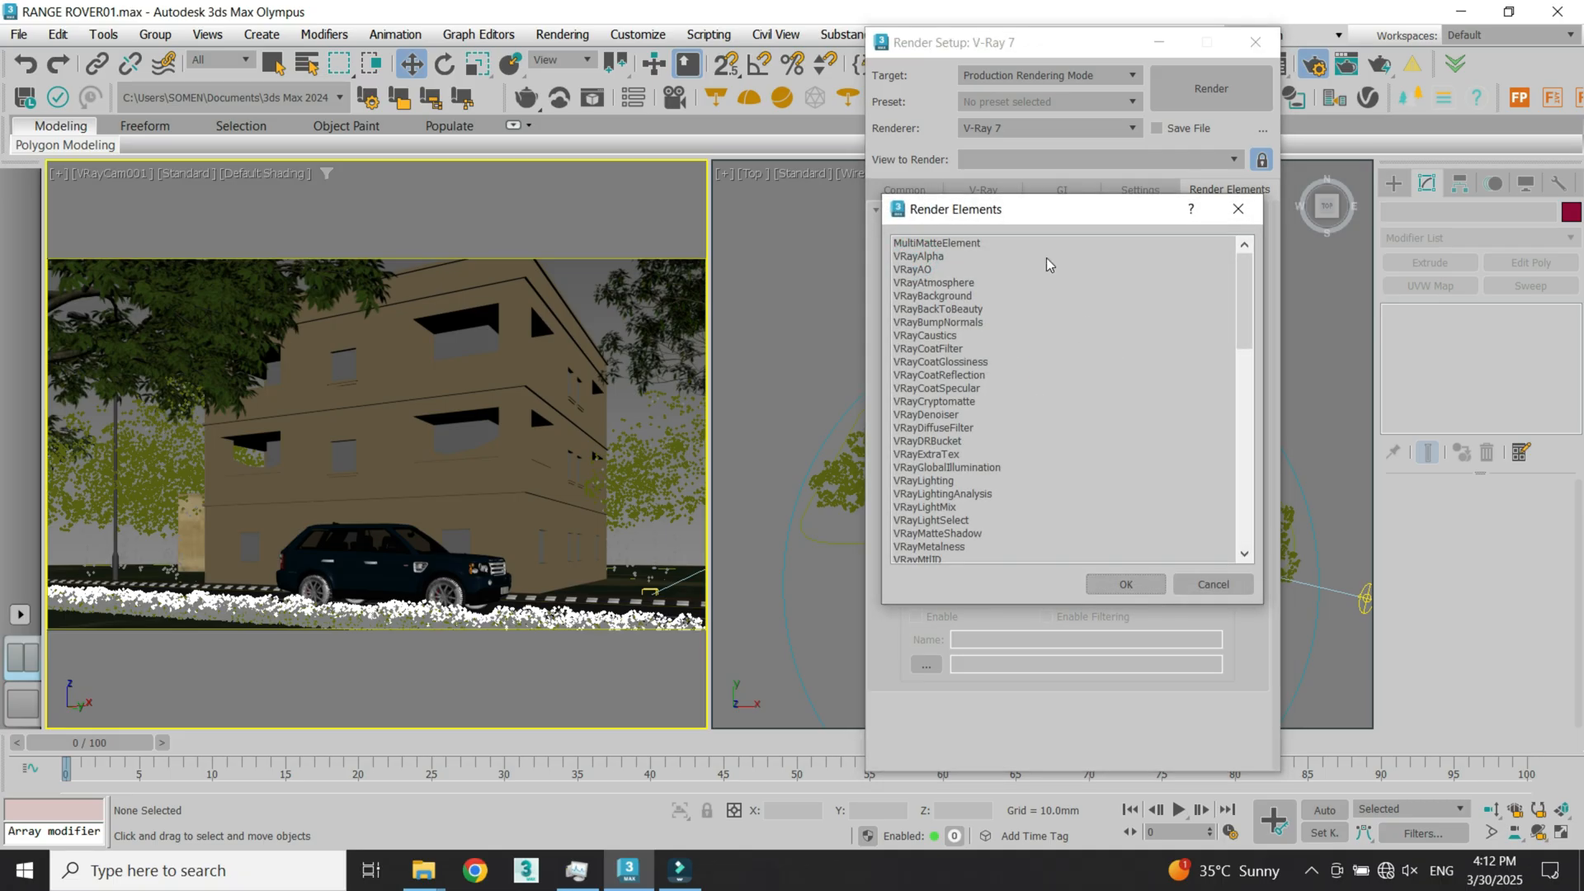
pyautogui.scroll(-6, 1022, 416)
pyautogui.scroll(5, 975, 510)
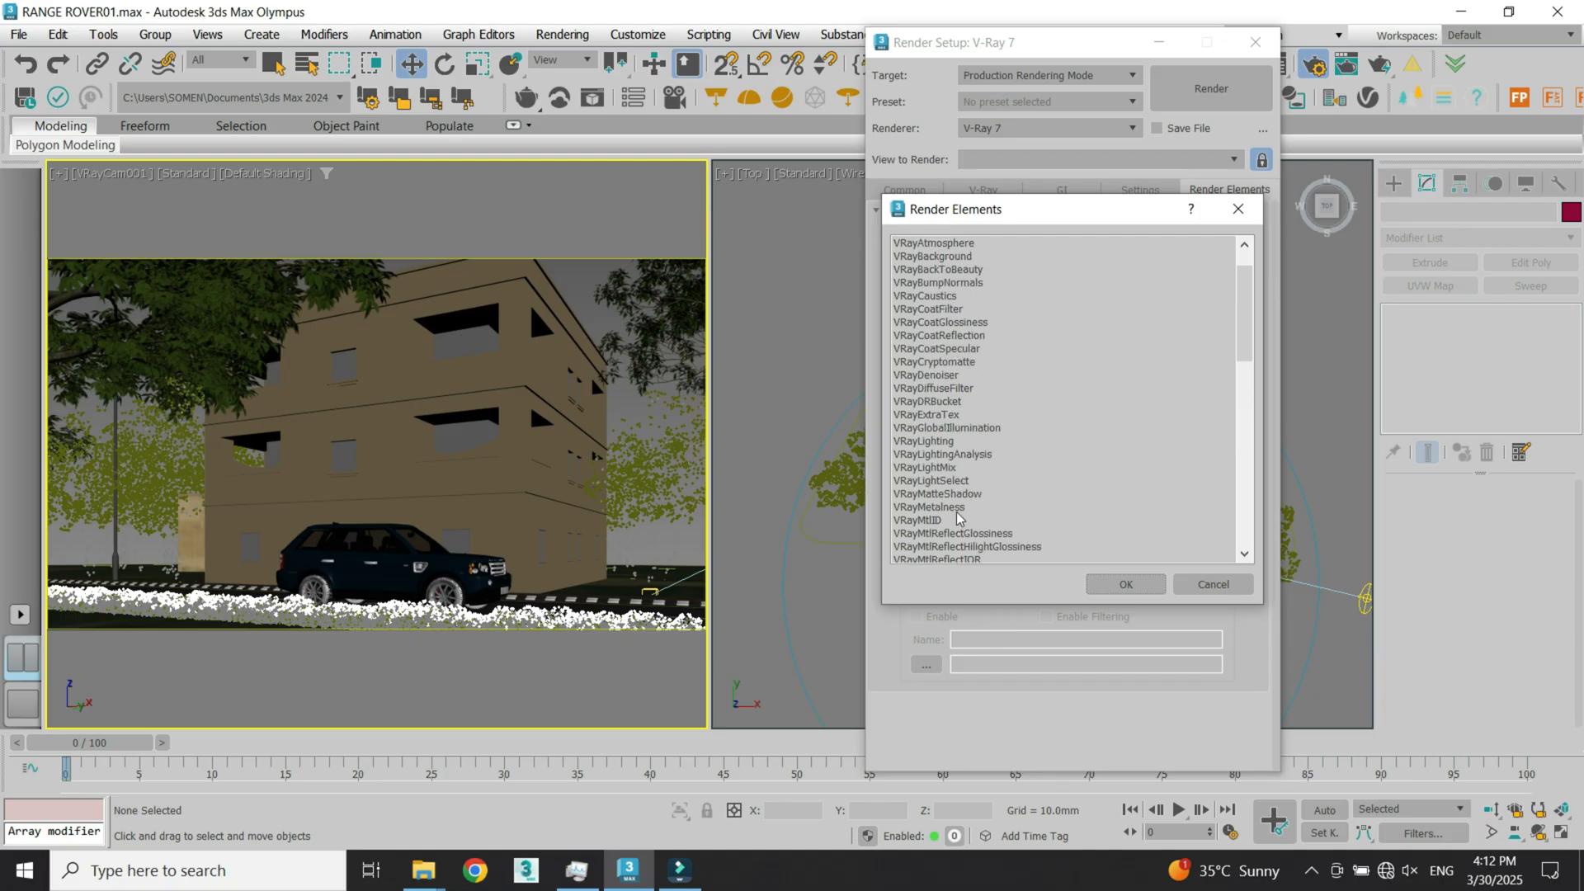
pyautogui.click(941, 442)
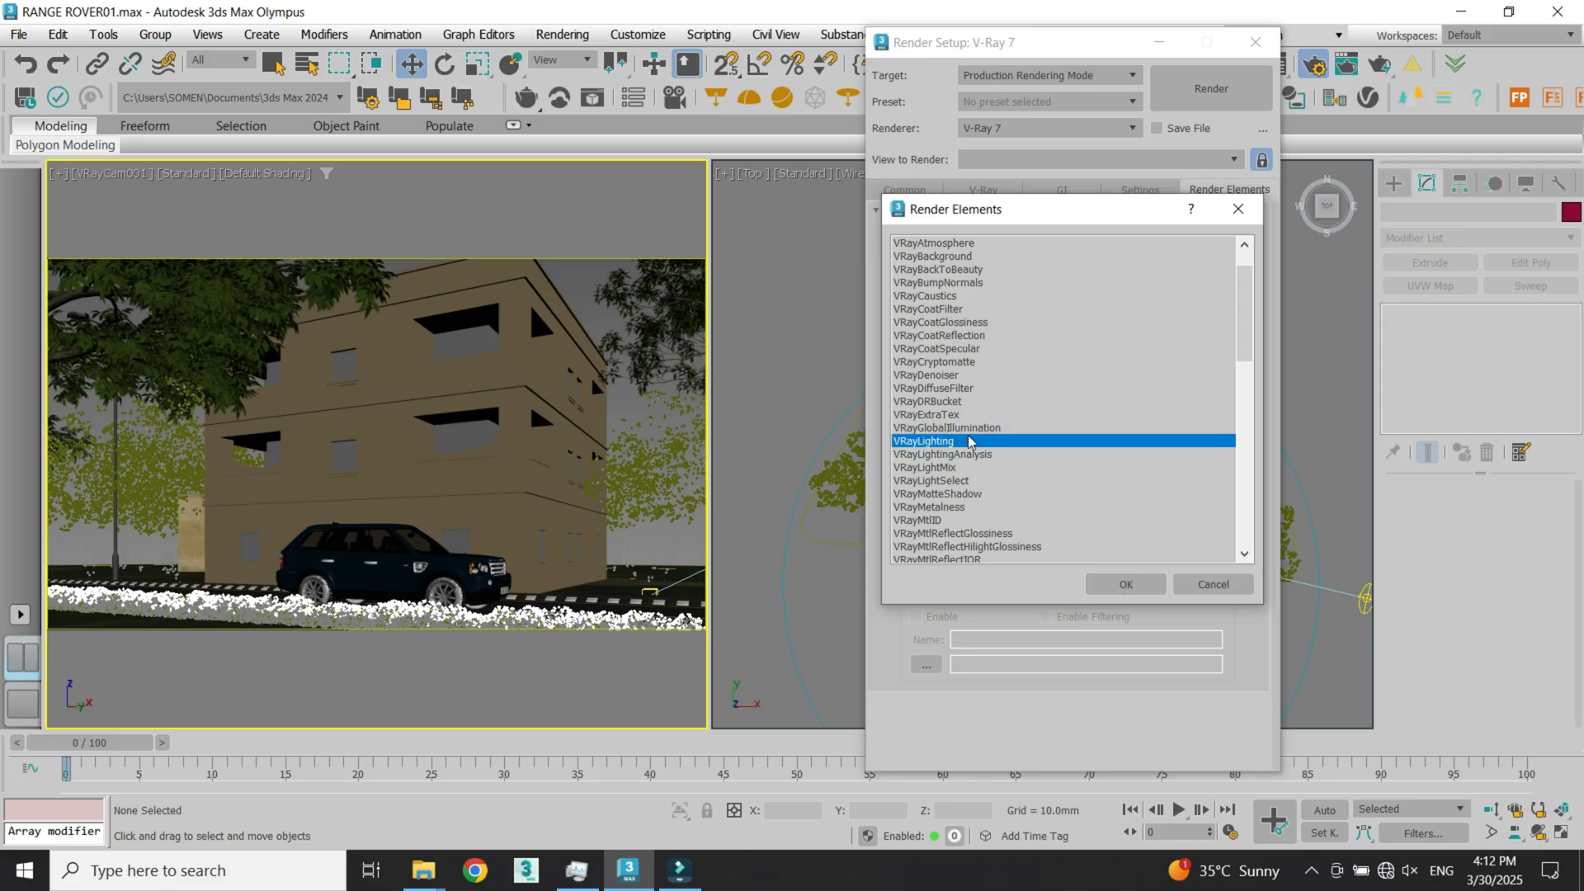
pyautogui.keyDown('ctrl'); pyautogui.click(967, 428); pyautogui.keyUp('ctrl')
pyautogui.keyDown('ctrl'); pyautogui.click(936, 520); pyautogui.keyUp('ctrl')
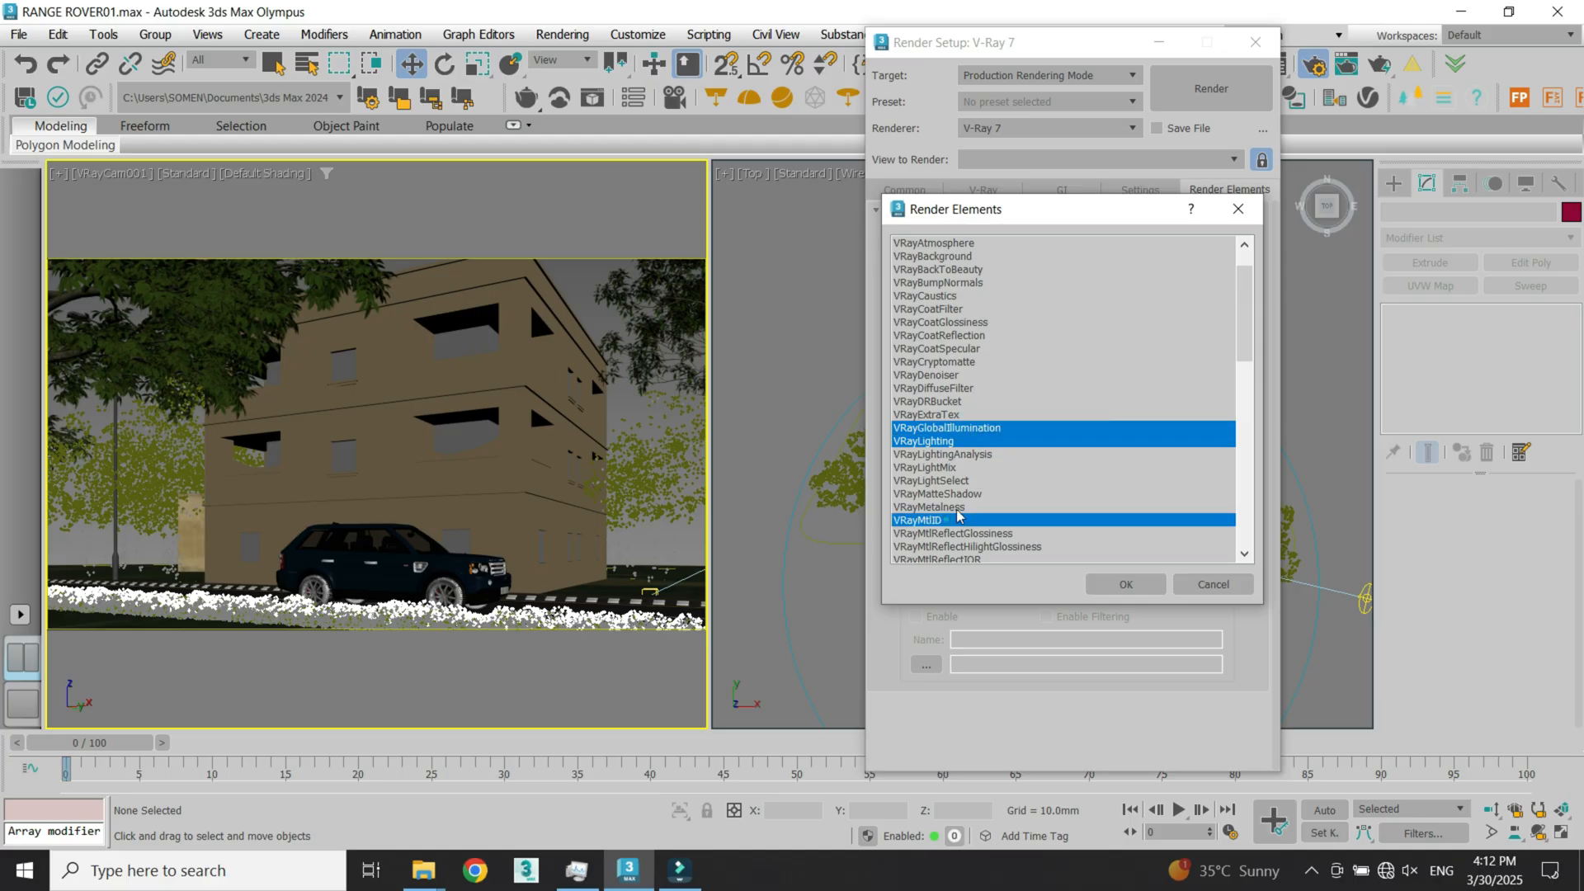
# Step: Include VRayObjectID, VRayReflection and VRayRefraction in the selection of render elements to add
pyautogui.scroll(-2, 1011, 457)
pyautogui.scroll(-4, 1011, 458)
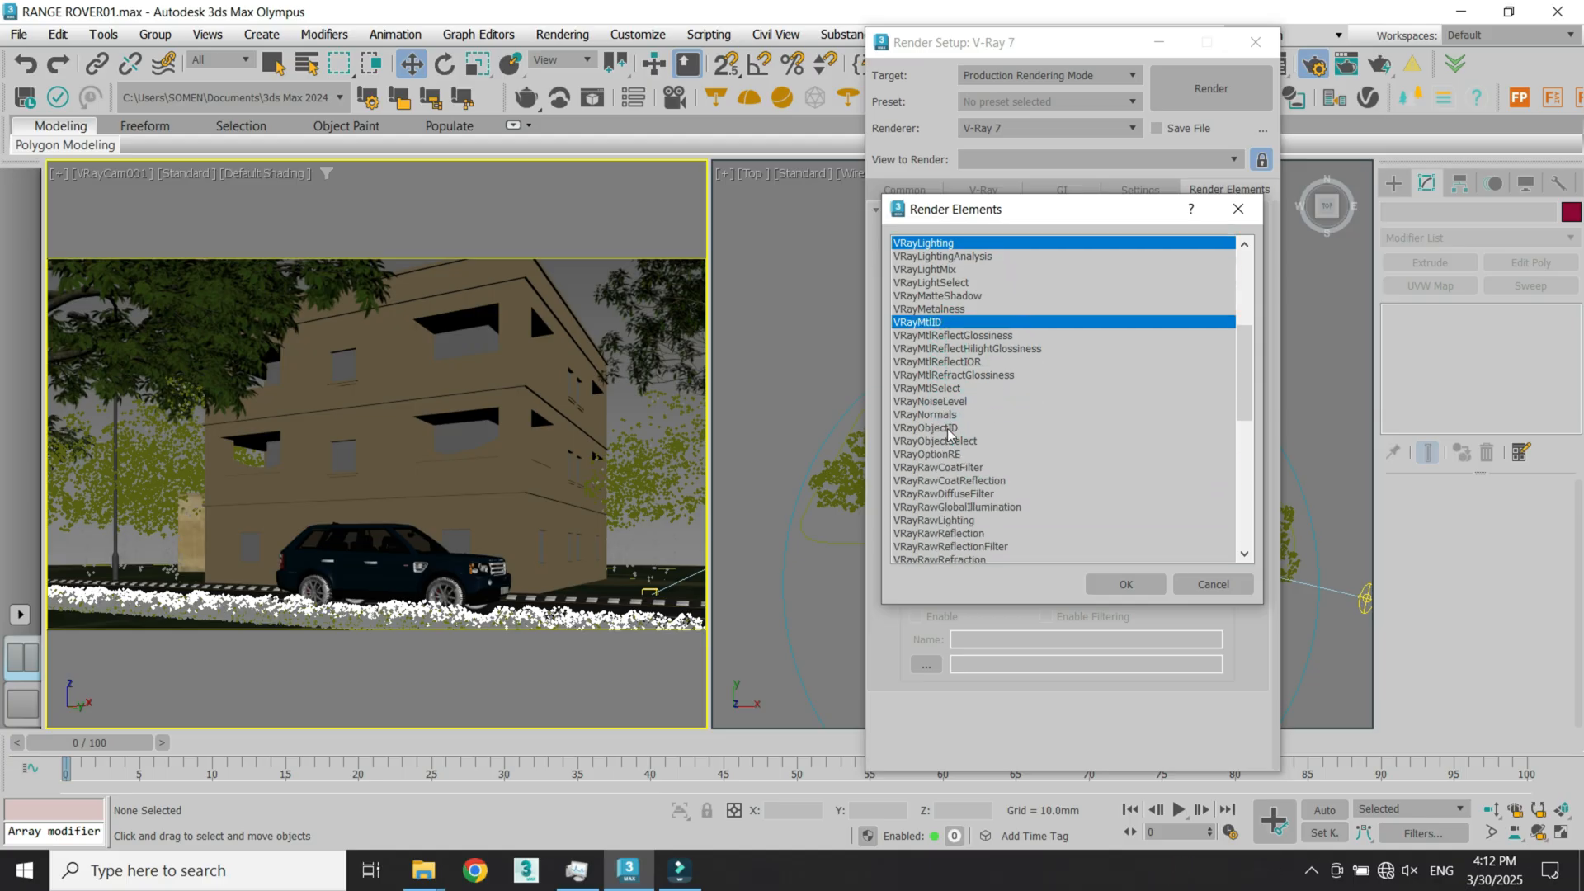
pyautogui.keyDown('ctrl'); pyautogui.click(949, 428); pyautogui.keyUp('ctrl')
pyautogui.scroll(-3, 1013, 501)
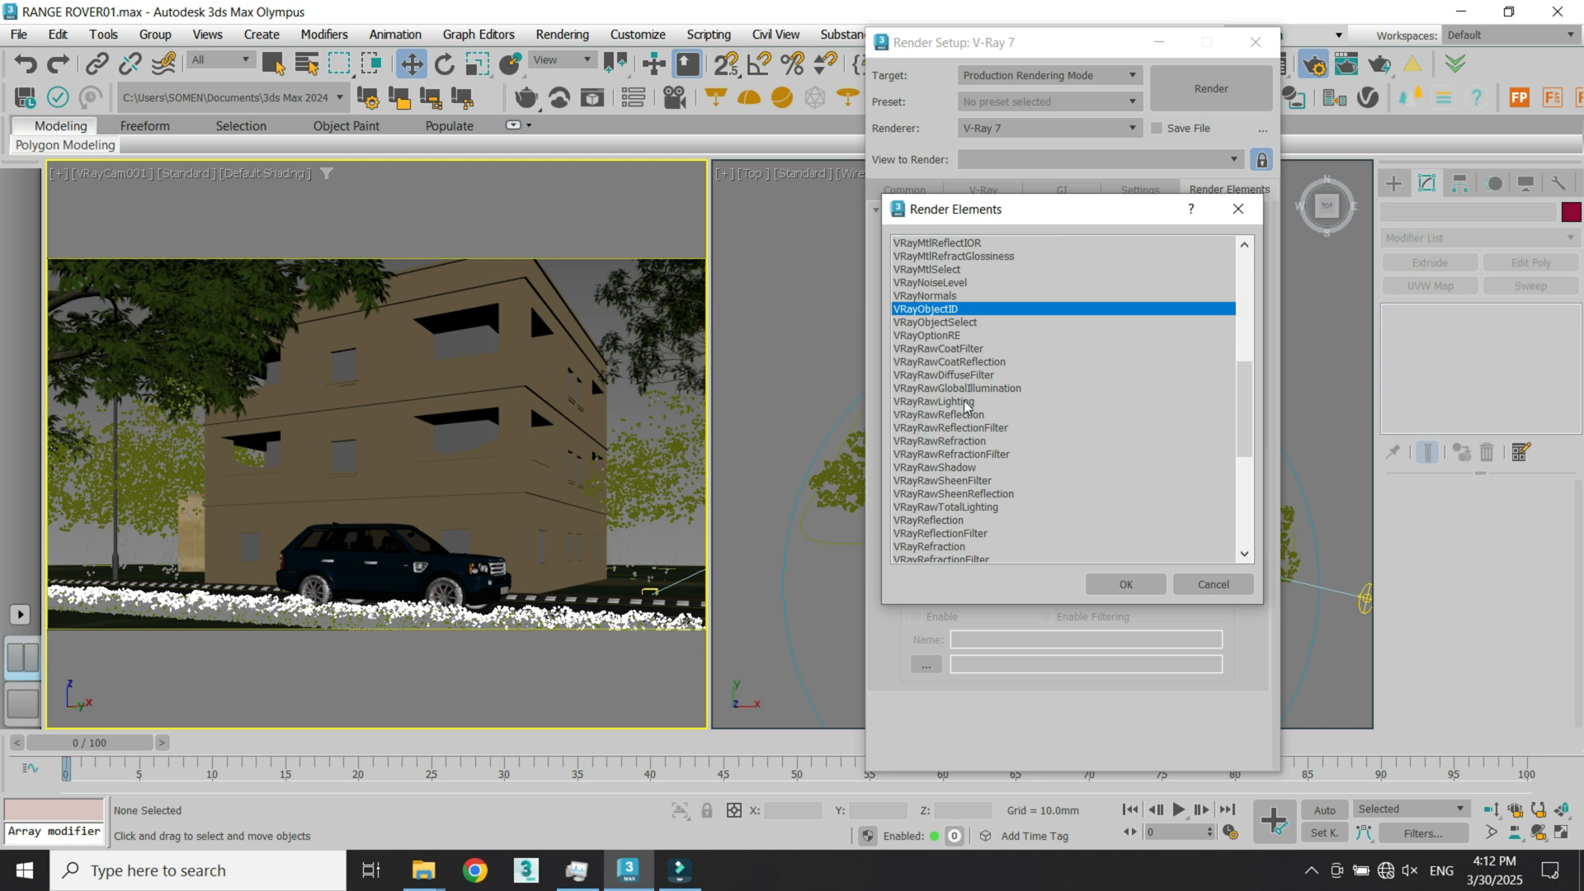
pyautogui.keyDown('ctrl'); pyautogui.click(952, 522); pyautogui.keyUp('ctrl')
pyautogui.scroll(-1, 951, 526)
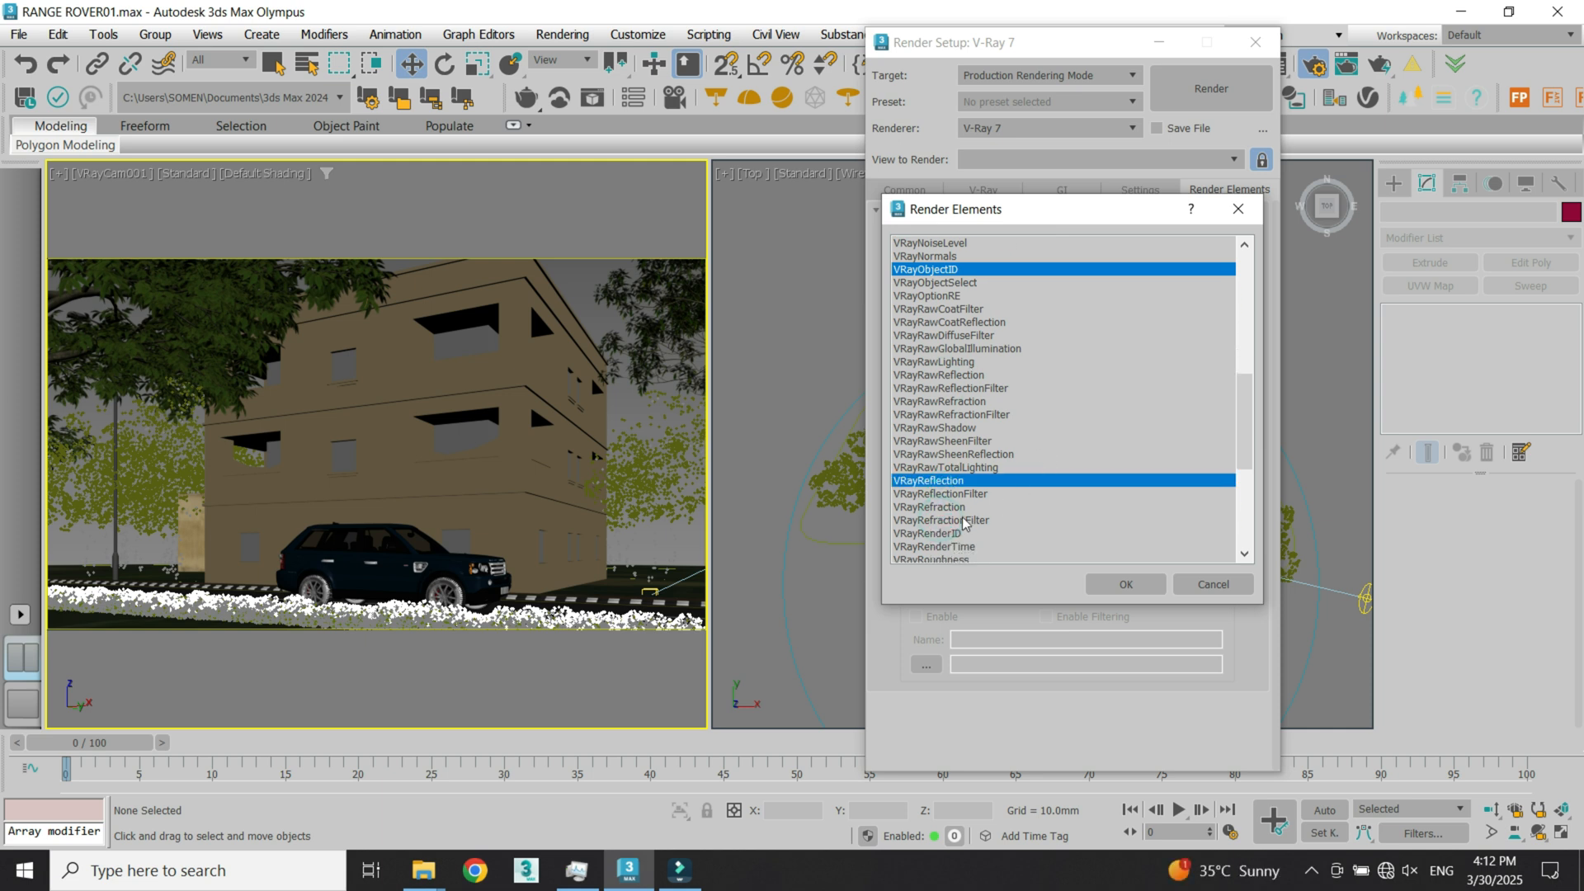
pyautogui.keyDown('ctrl'); pyautogui.click(949, 507); pyautogui.keyUp('ctrl')
# Step: Include VRayRenderID, VRaySelfIllumination, VRayShadows and VRayWireColor in the render element selection
pyautogui.scroll(-2, 1071, 449)
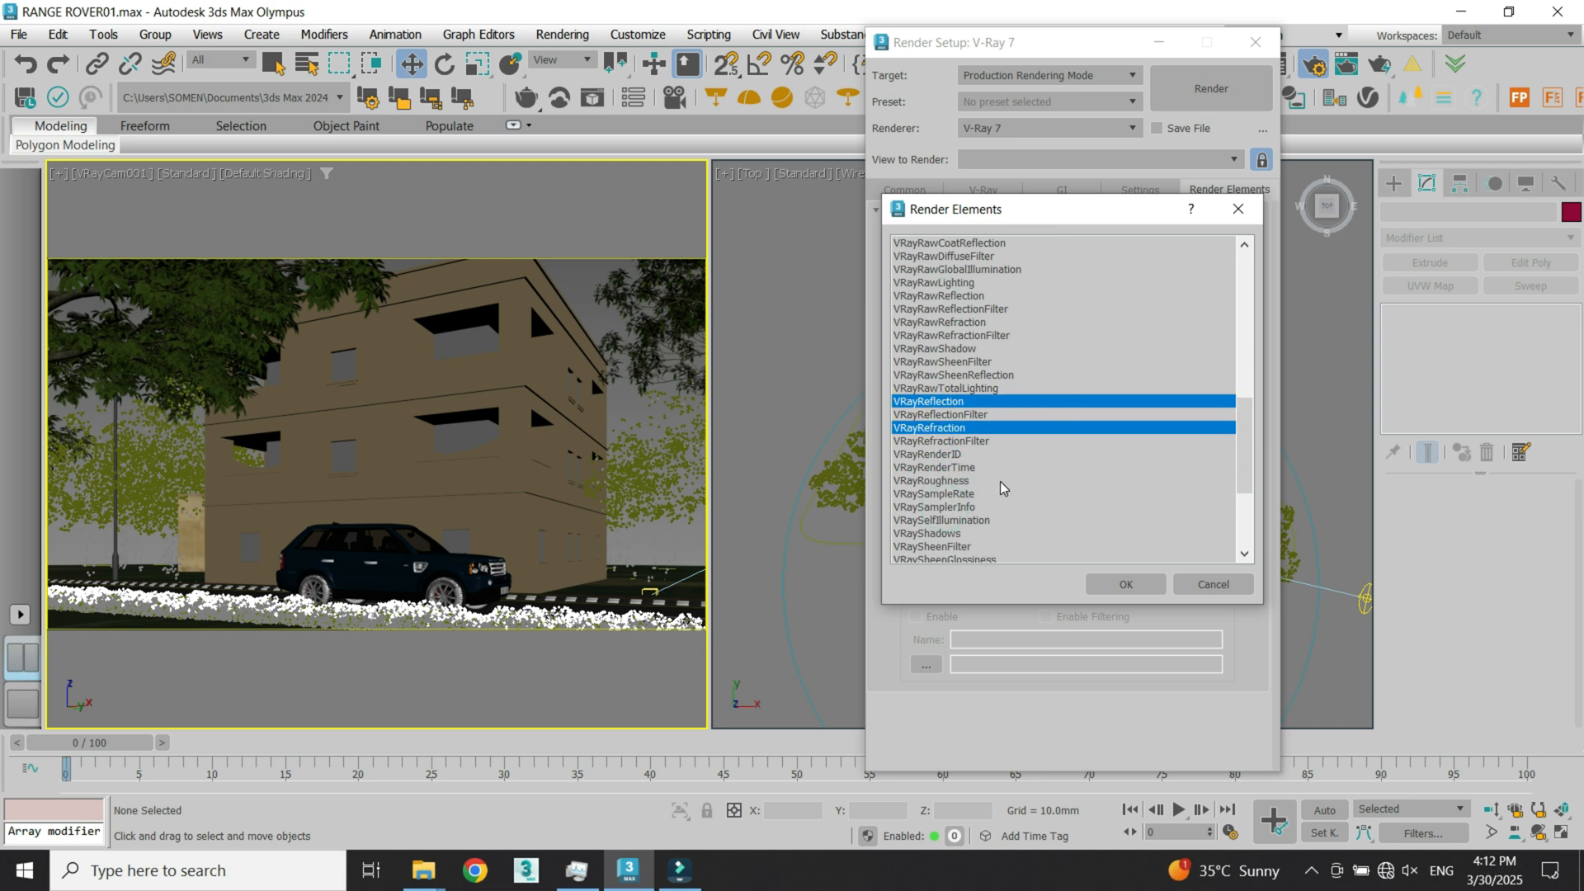
pyautogui.keyDown('ctrl'); pyautogui.click(956, 455); pyautogui.keyUp('ctrl')
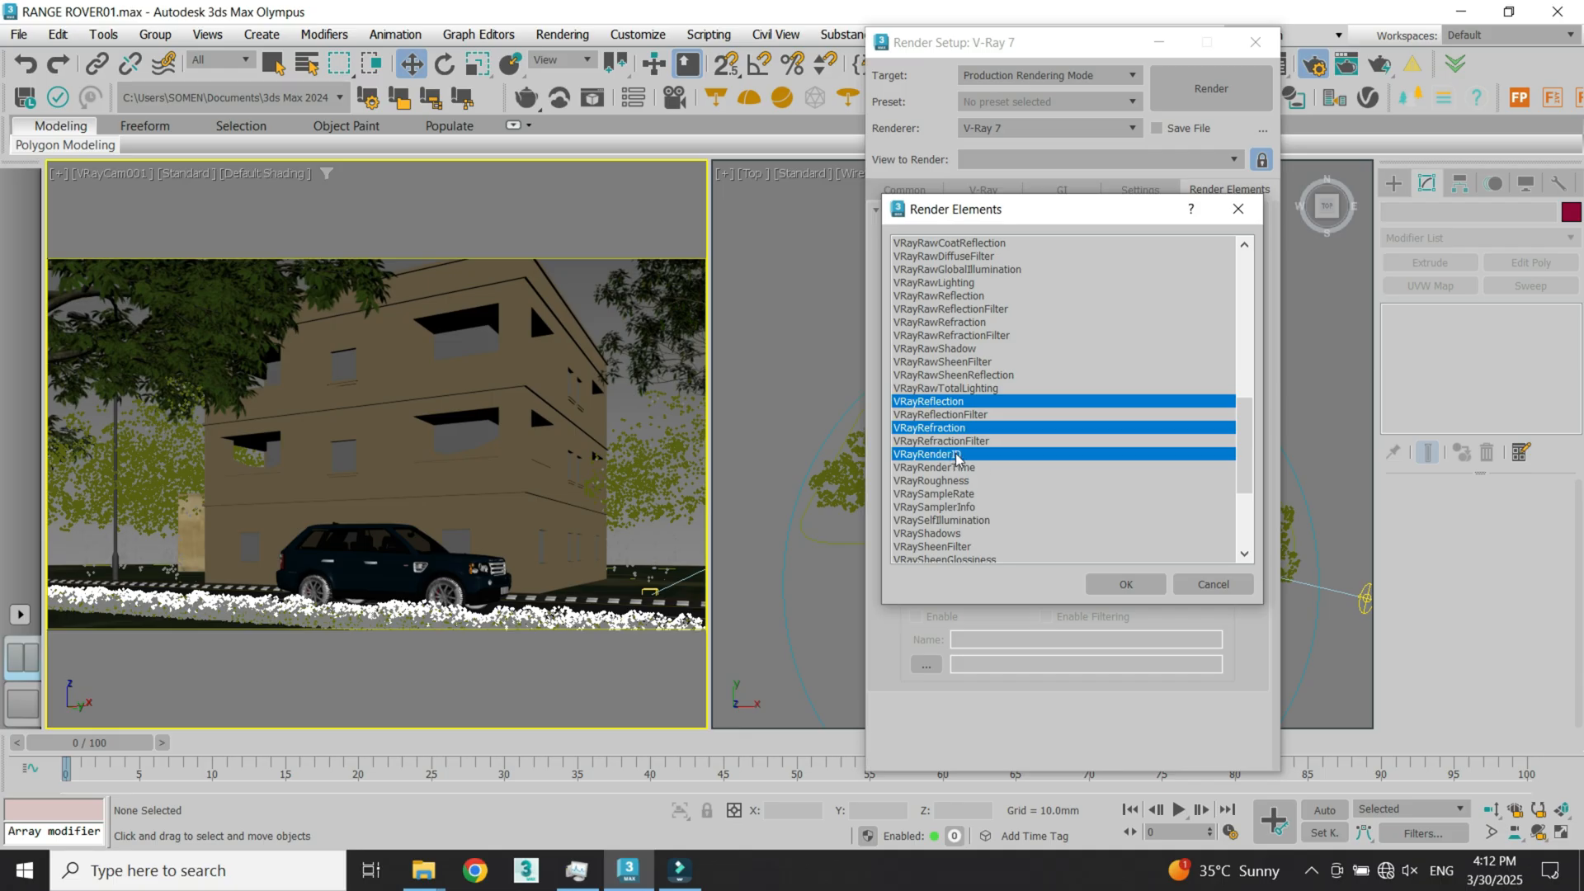
pyautogui.scroll(-1, 989, 469)
pyautogui.keyDown('ctrl'); pyautogui.click(970, 481); pyautogui.keyUp('ctrl')
pyautogui.keyDown('ctrl'); pyautogui.click(959, 494); pyautogui.keyUp('ctrl')
pyautogui.scroll(-3, 1050, 487)
pyautogui.scroll(-1, 966, 502)
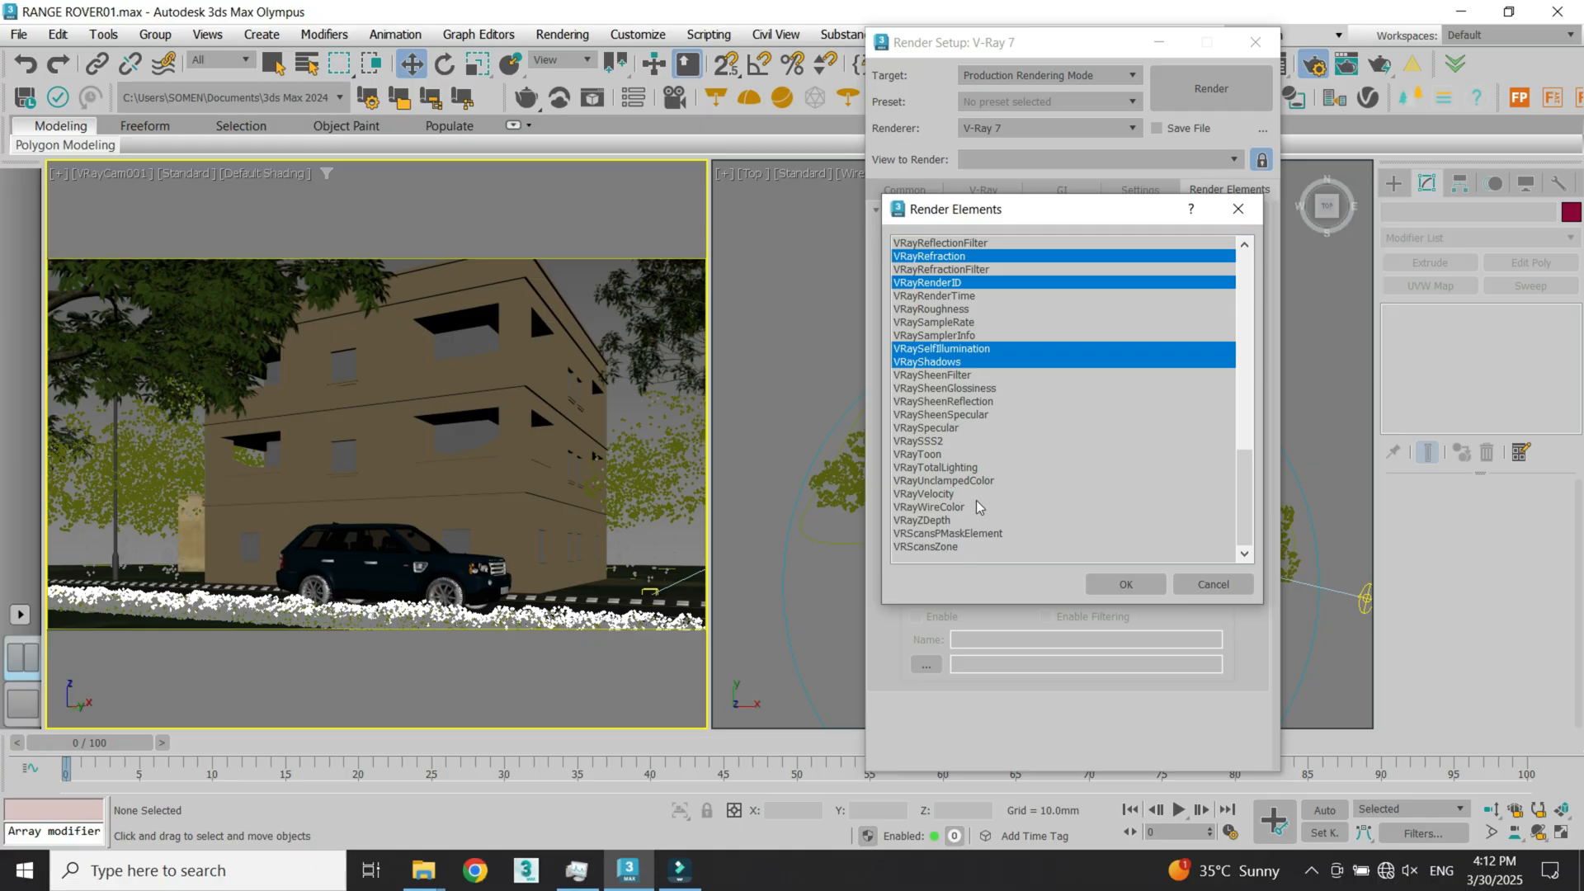
pyautogui.keyDown('ctrl'); pyautogui.click(957, 507); pyautogui.keyUp('ctrl')
# Step: Include VRayAlpha in the selection and add all the selected render elements to the scene
pyautogui.scroll(10, 1041, 429)
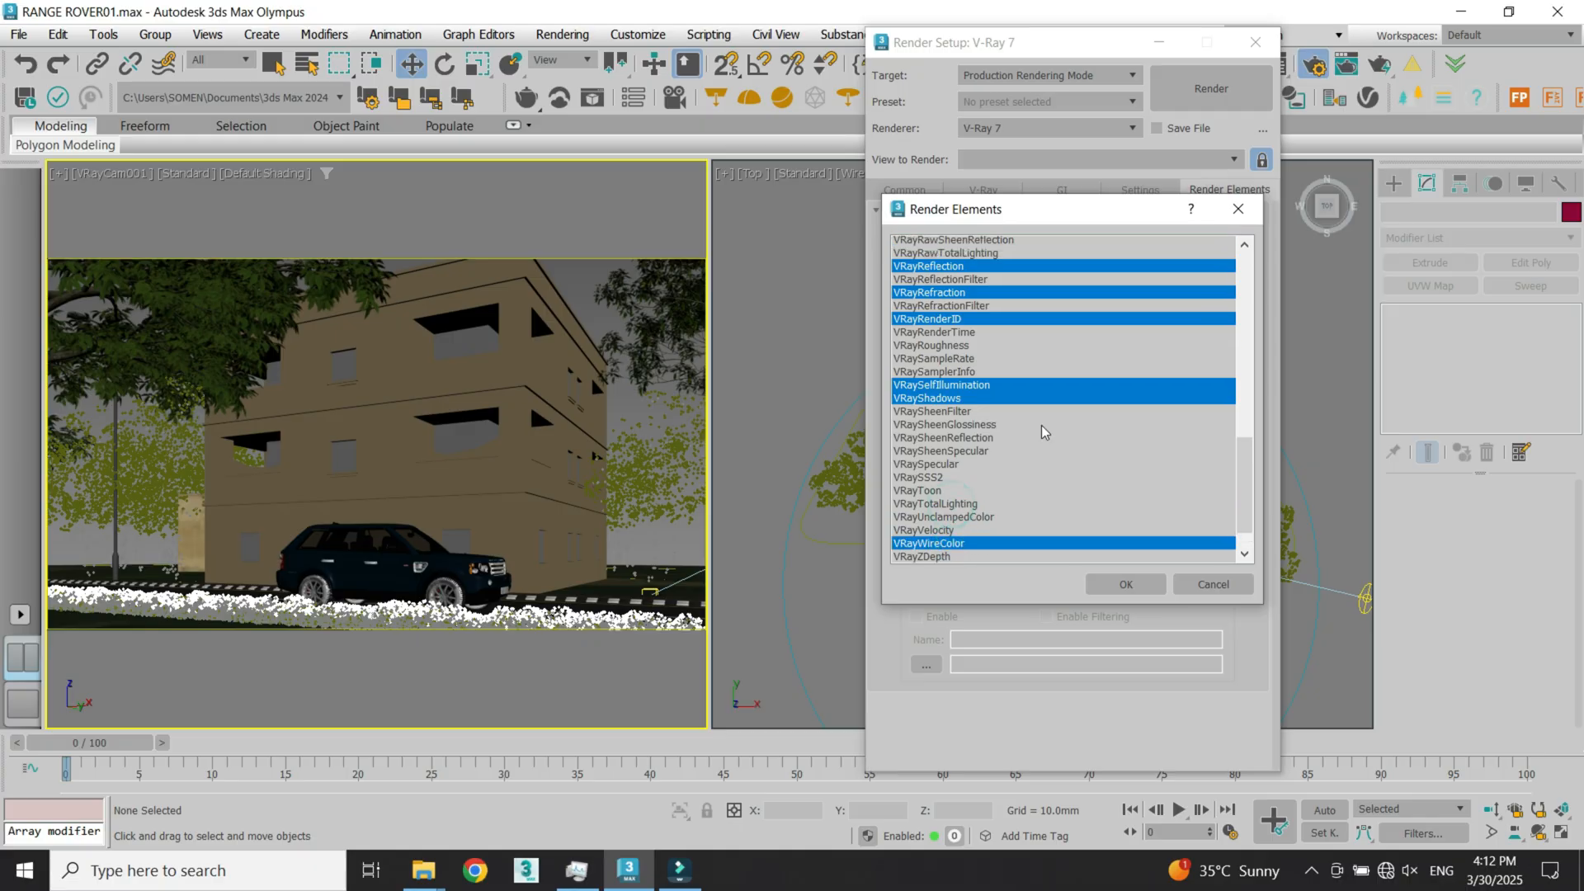
pyautogui.scroll(7, 1041, 424)
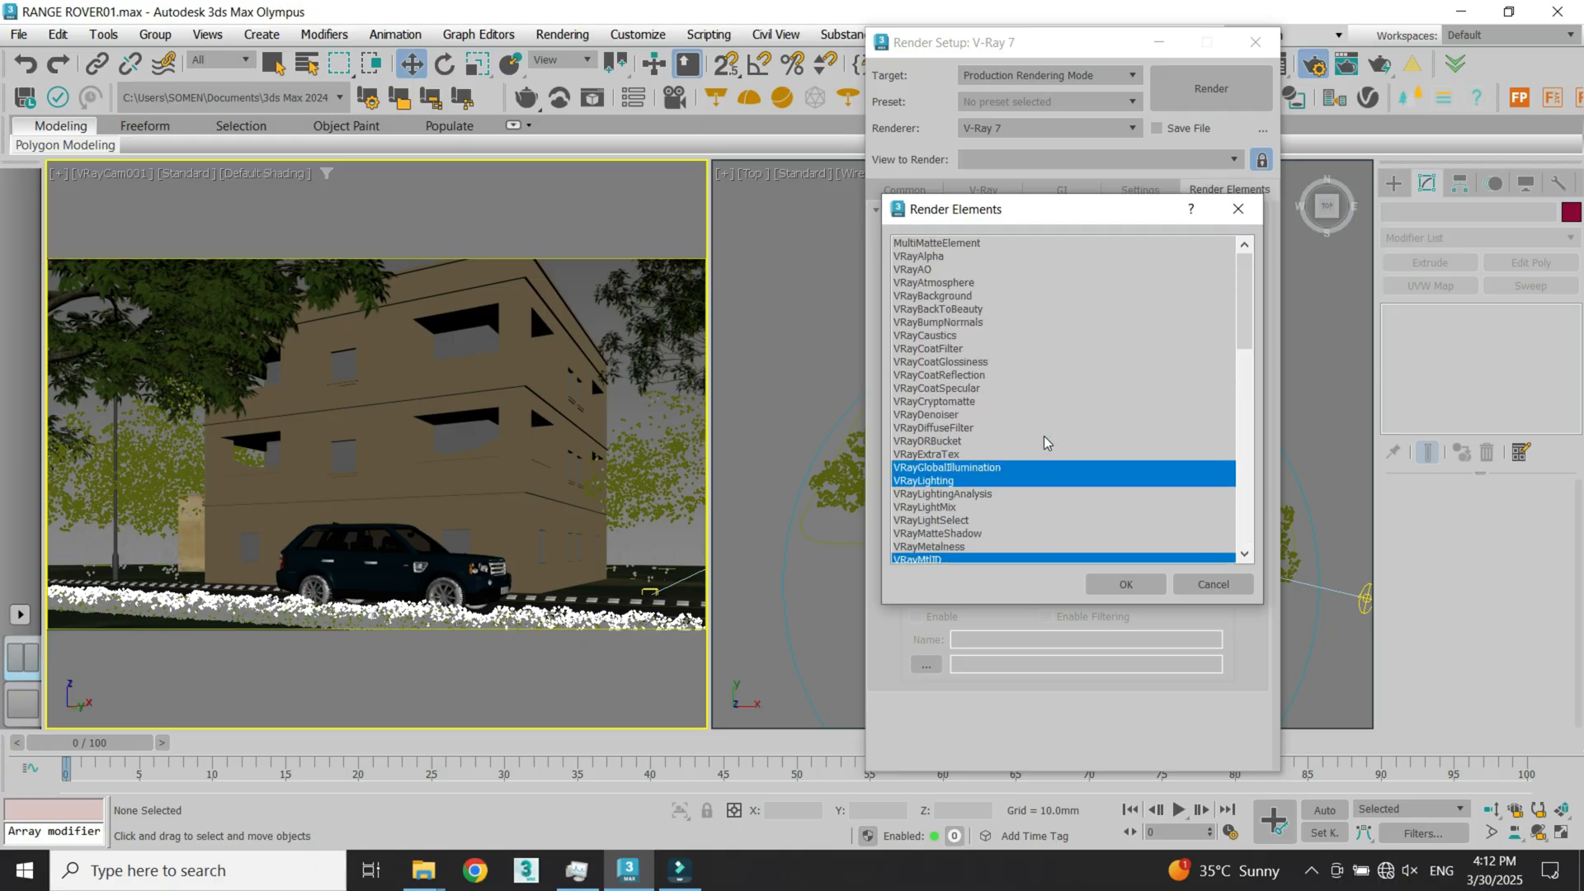
pyautogui.keyDown('ctrl'); pyautogui.click(943, 256); pyautogui.keyUp('ctrl')
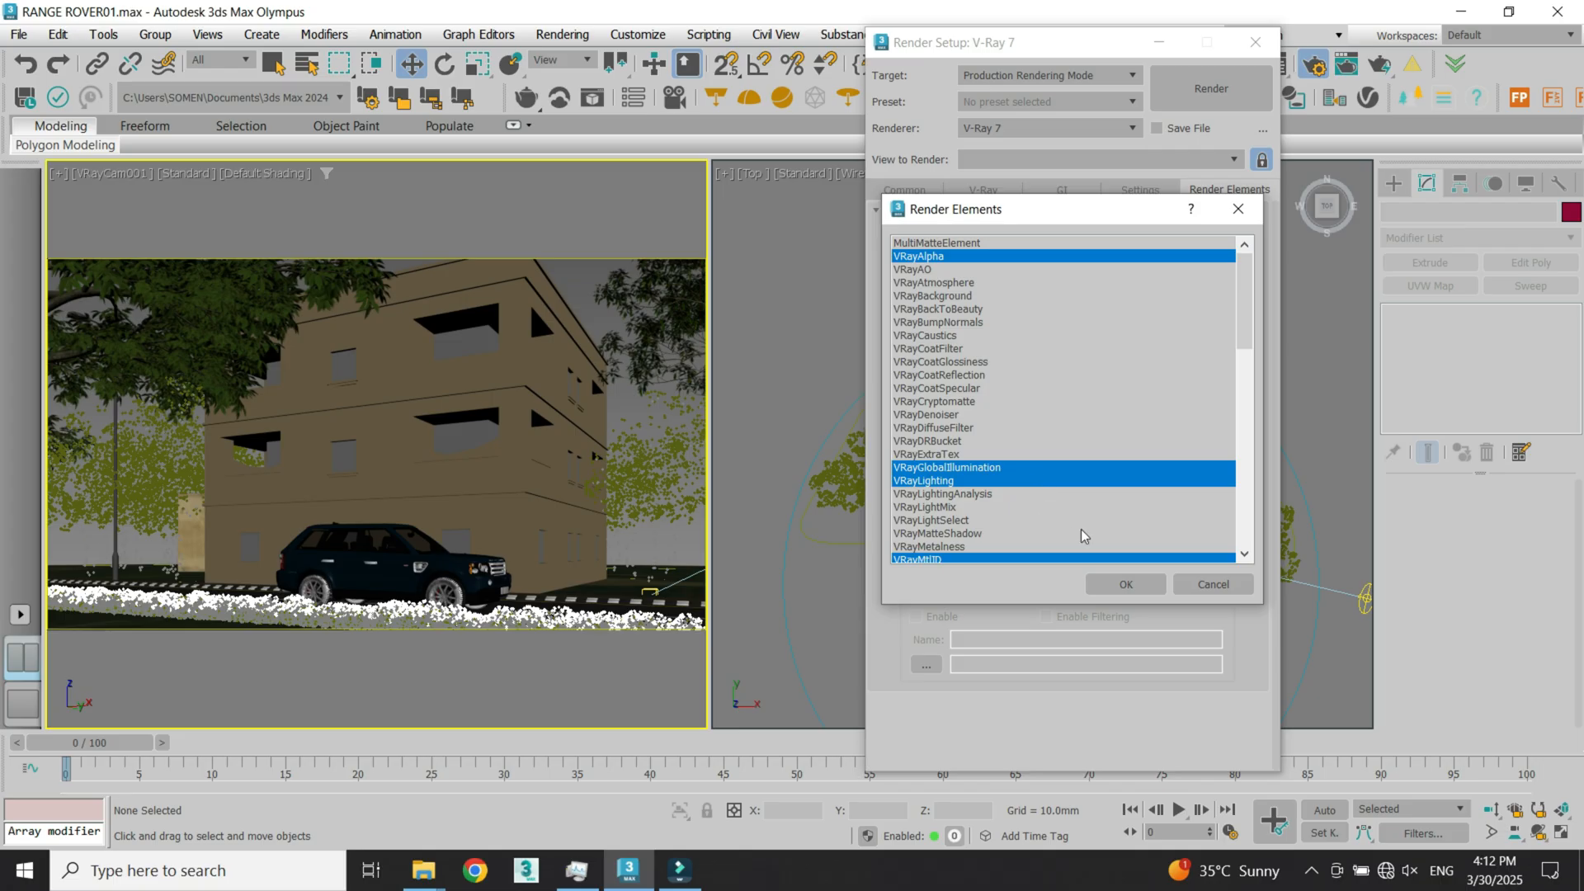
pyautogui.click(1122, 583)
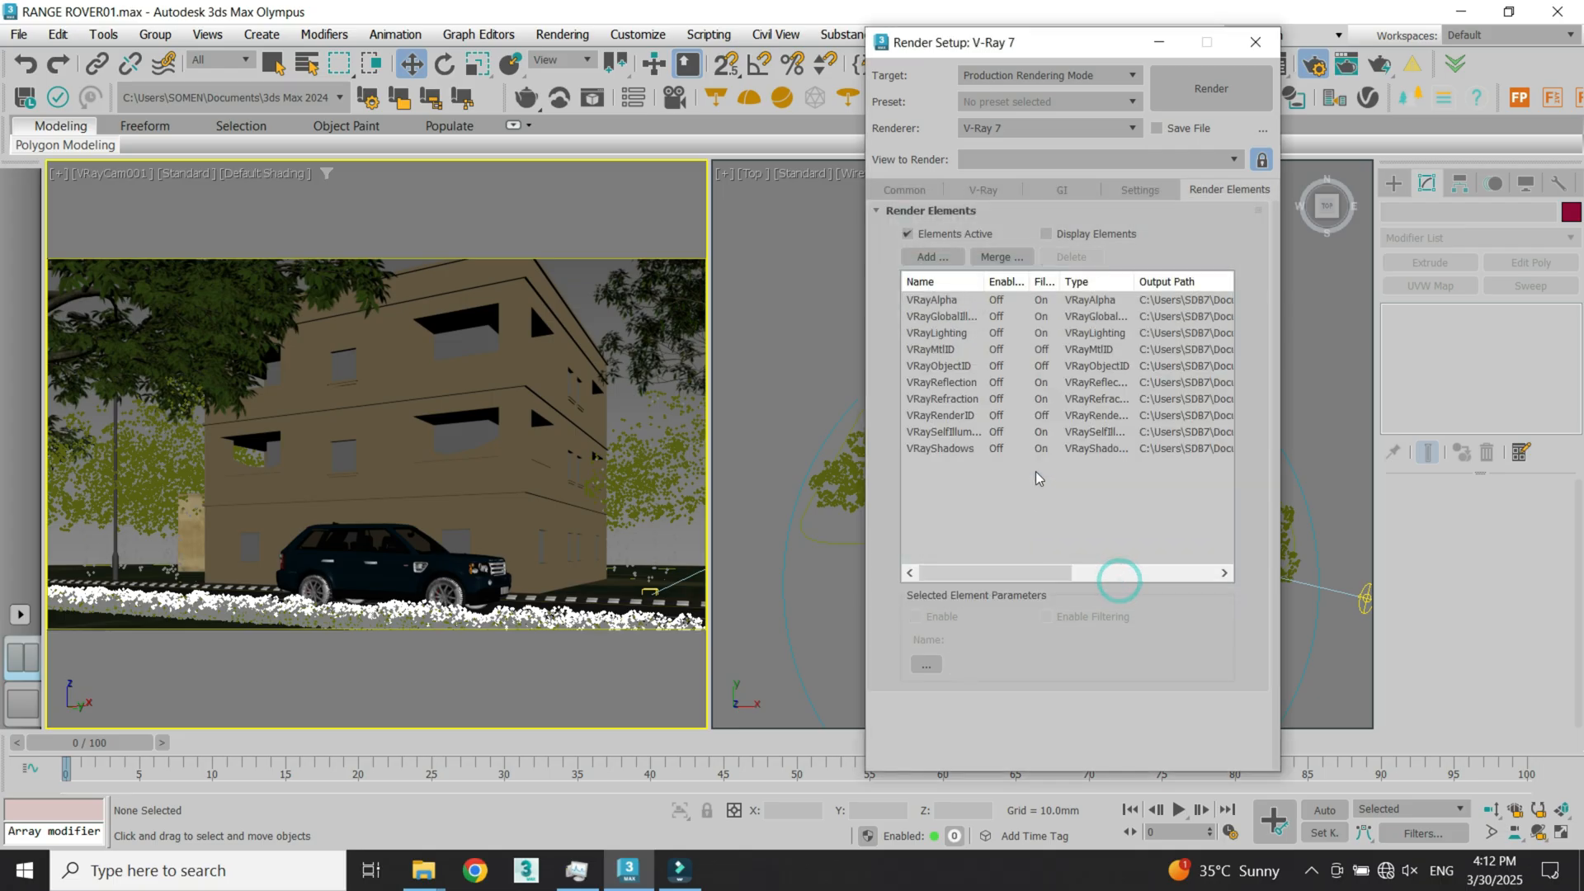
# Step: Add the VRayDenoiser render element to the render elements list
pyautogui.click(999, 513)
pyautogui.click(939, 330)
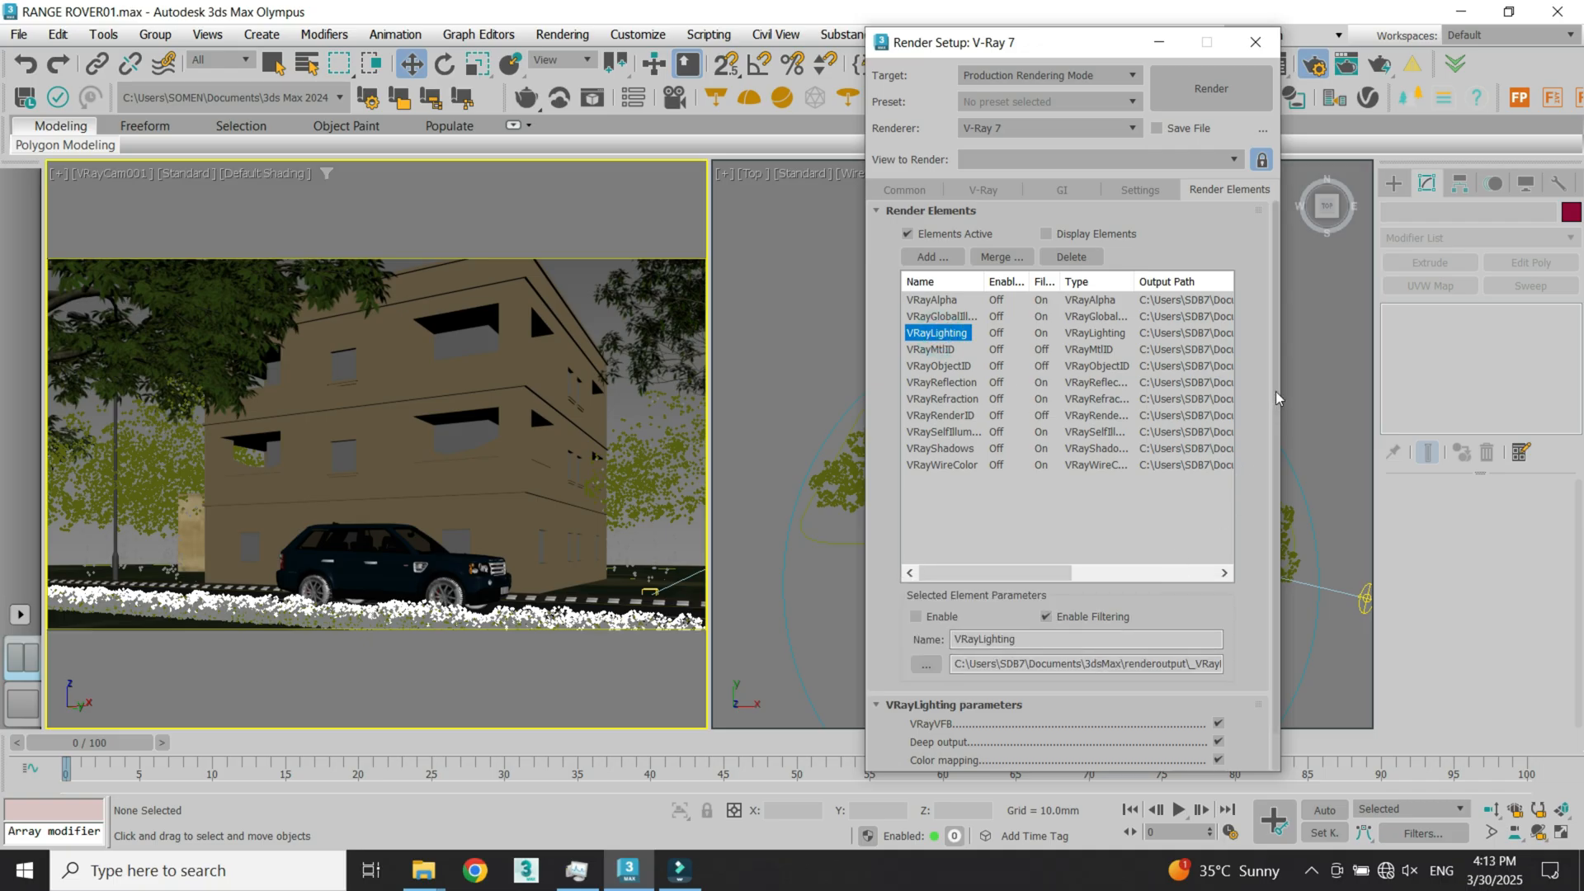
pyautogui.click(961, 498)
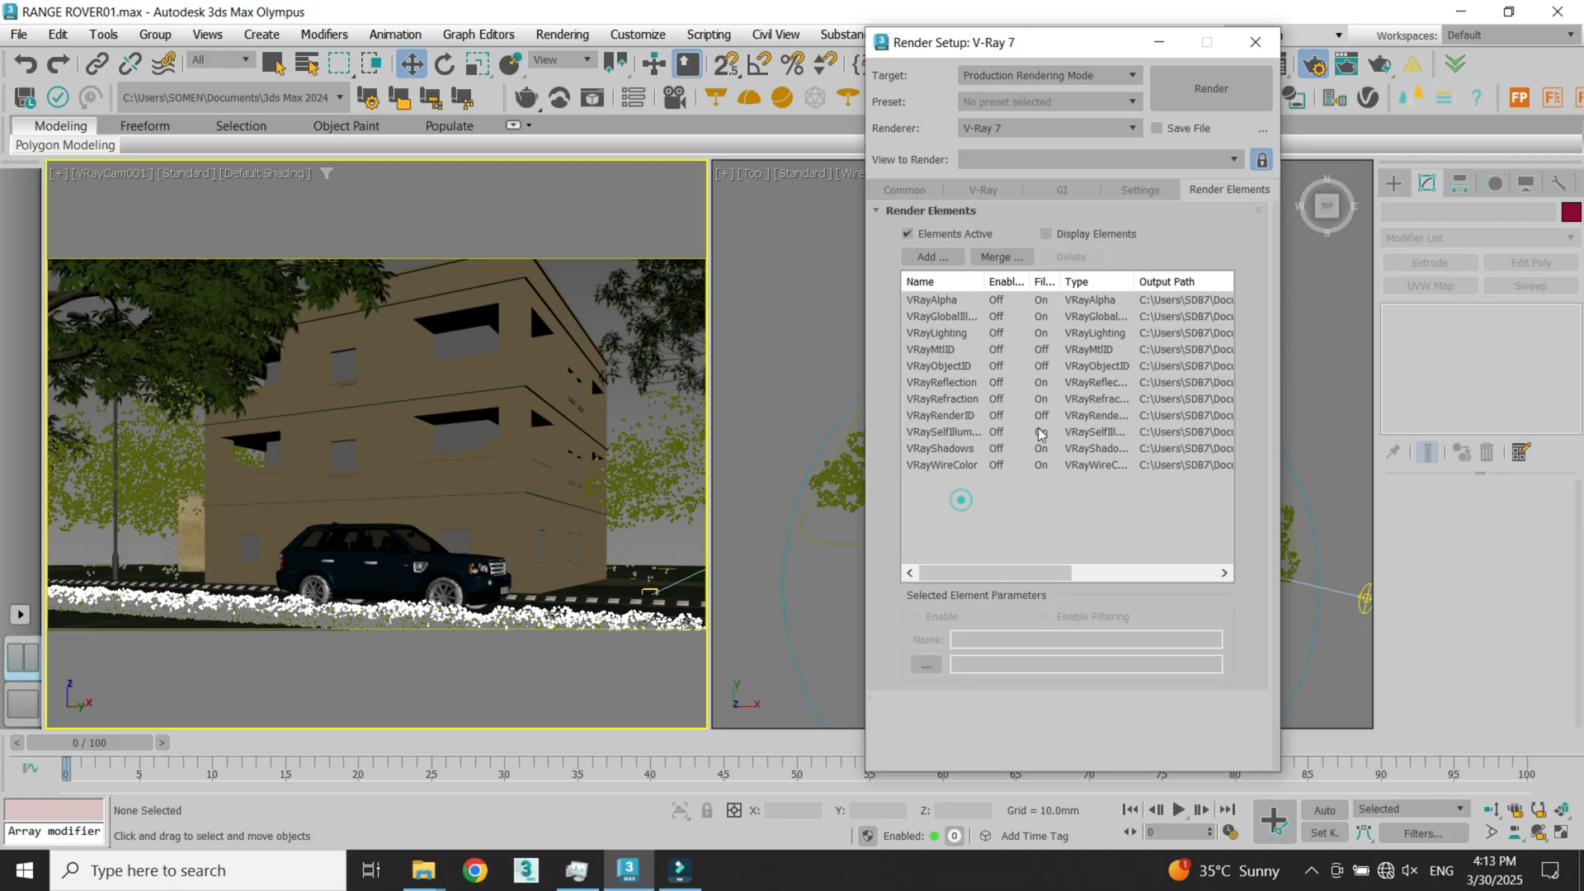
pyautogui.click(926, 259)
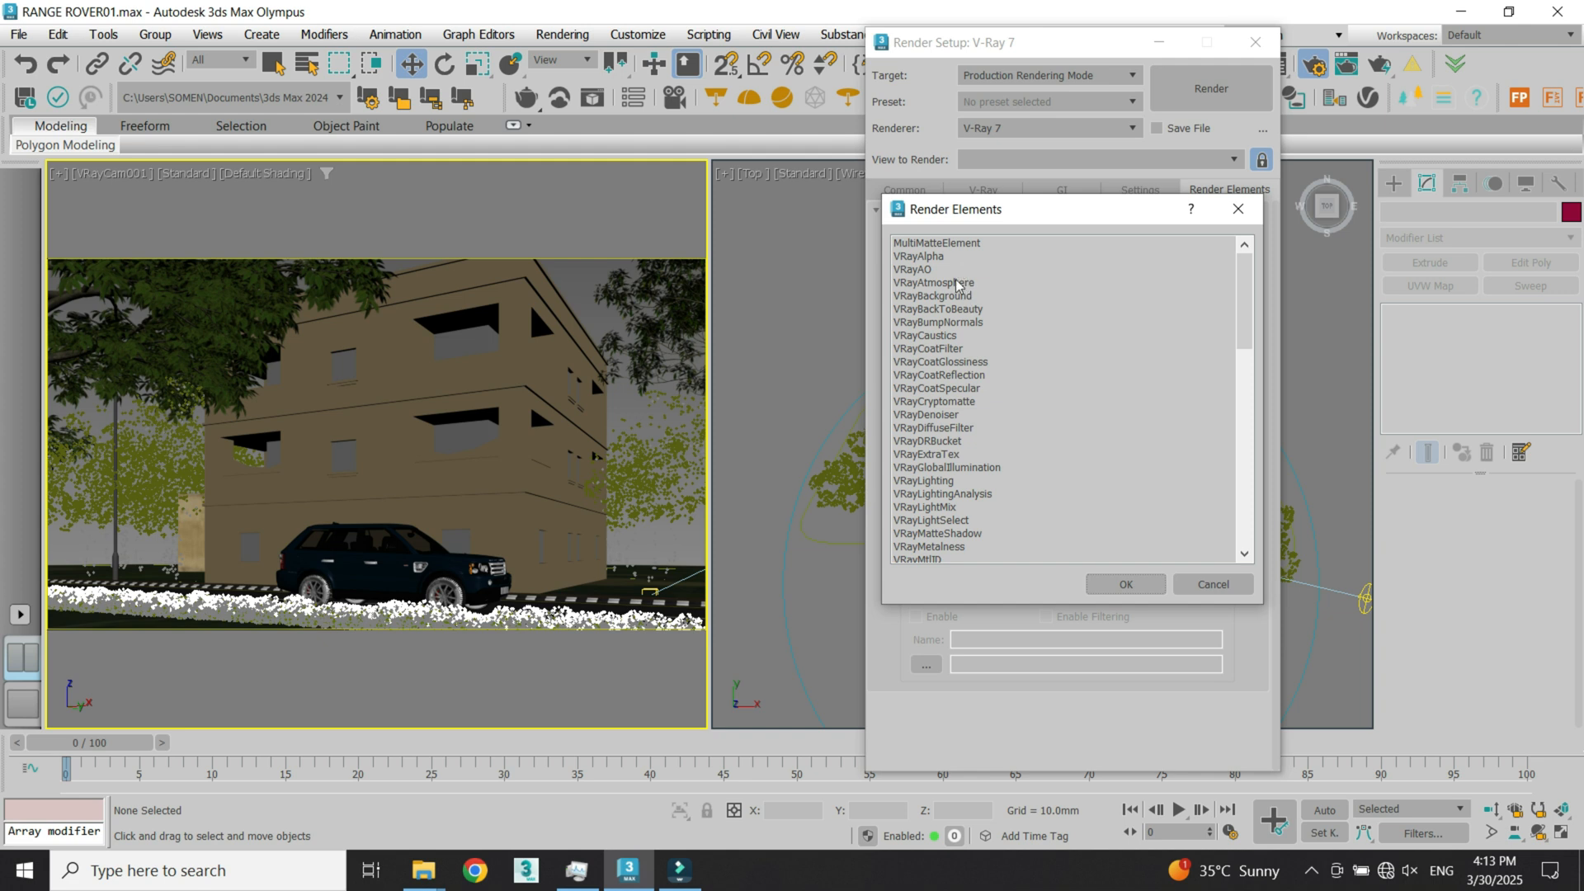
pyautogui.click(948, 415)
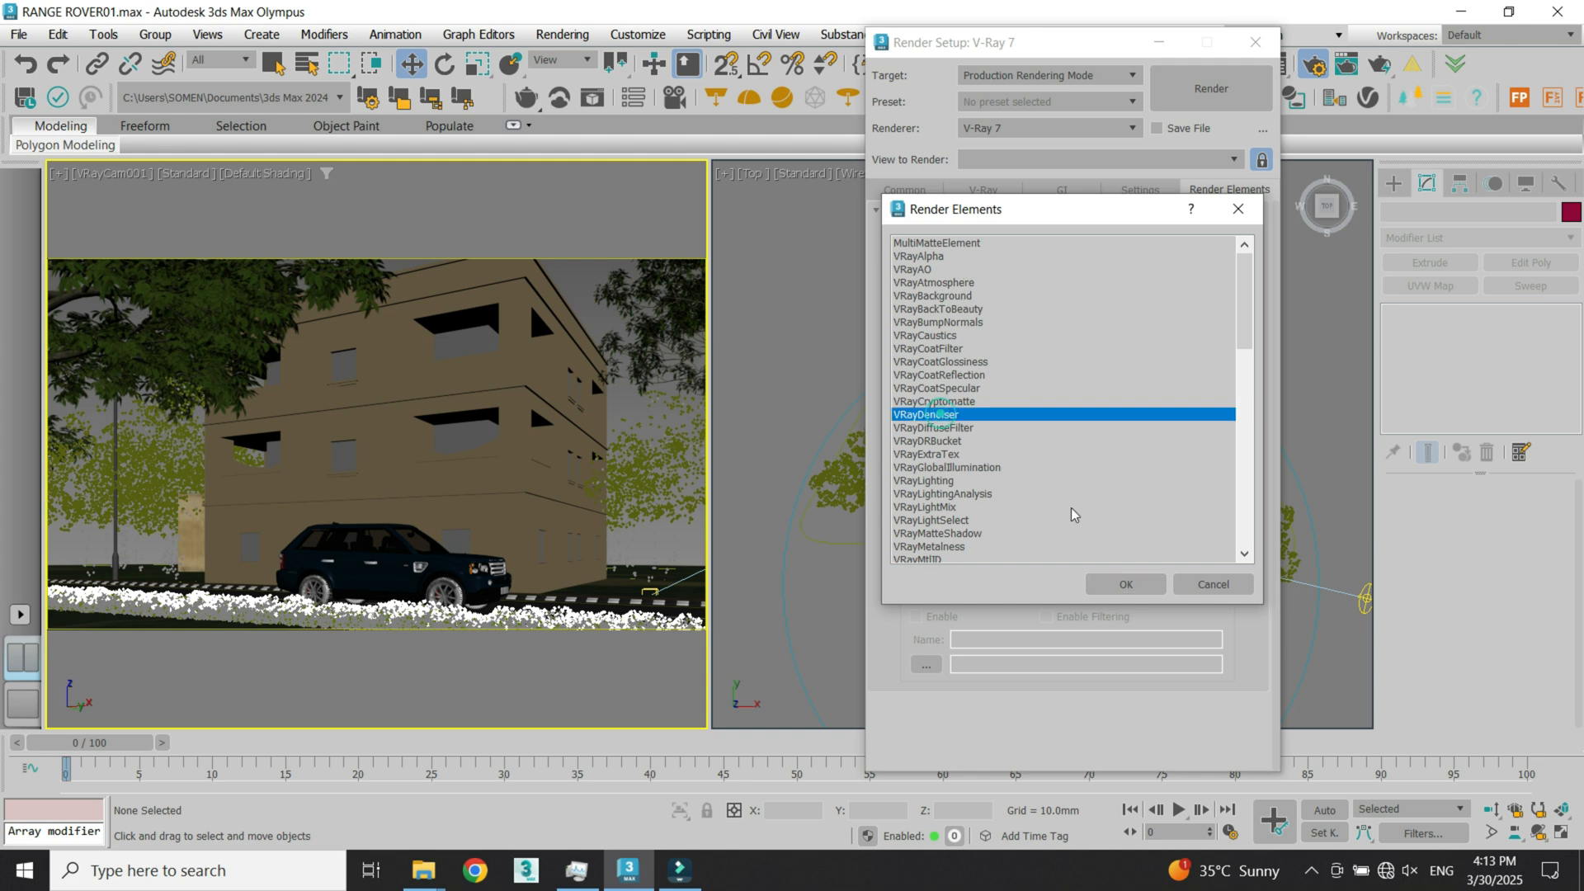
pyautogui.click(1124, 584)
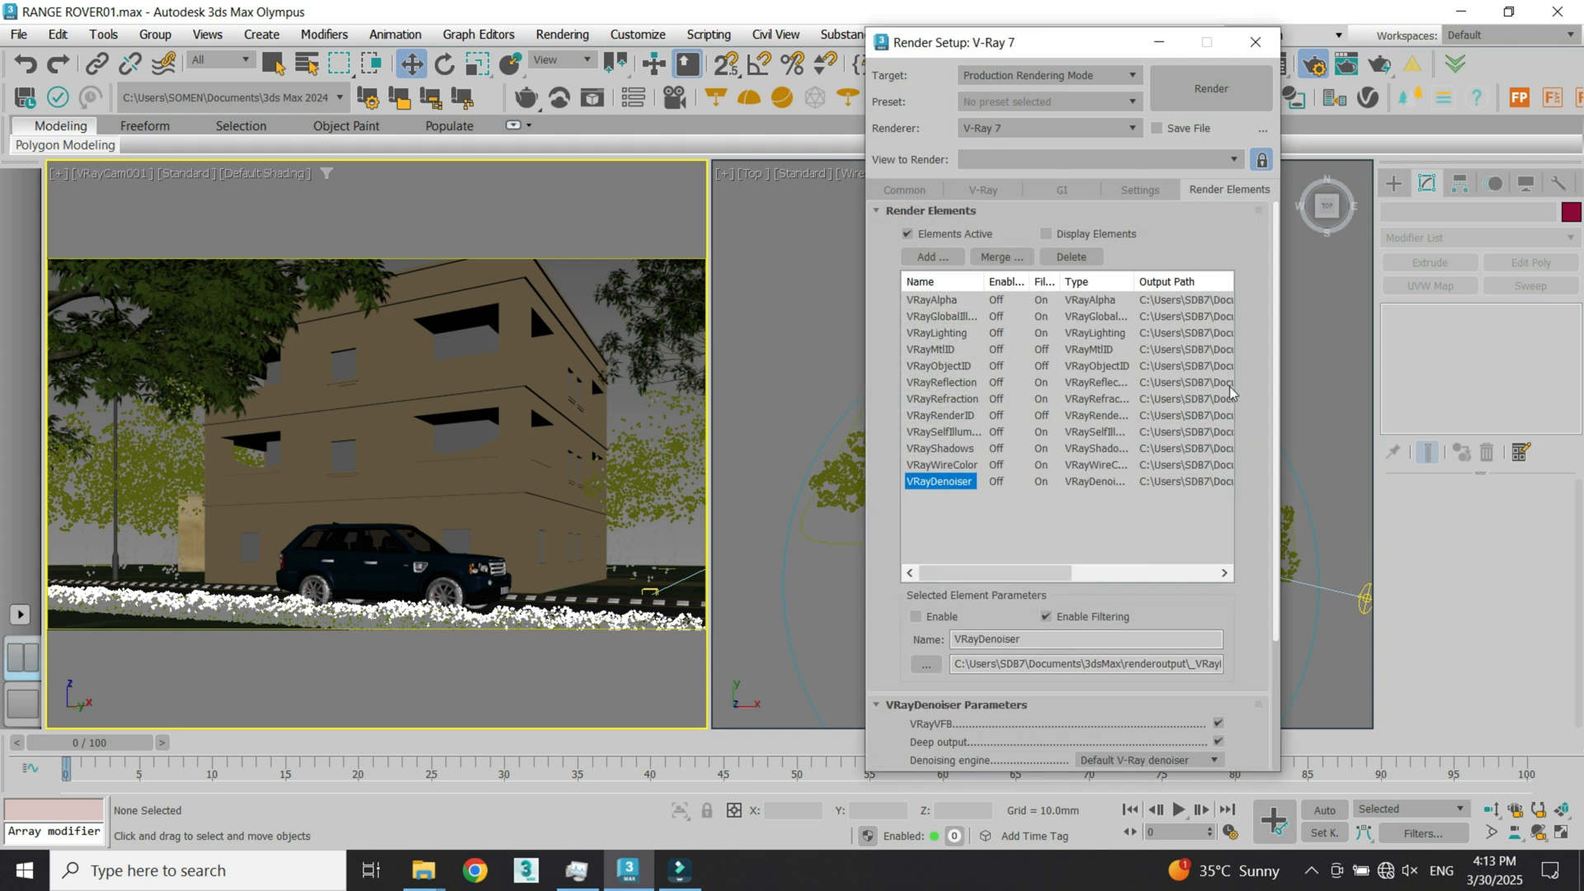
# Step: Set the VRayDenoiser preset to Strong and check the available denoising engines
pyautogui.moveTo(1276, 346); pyautogui.dragTo(1266, 515)
pyautogui.click(1193, 603)
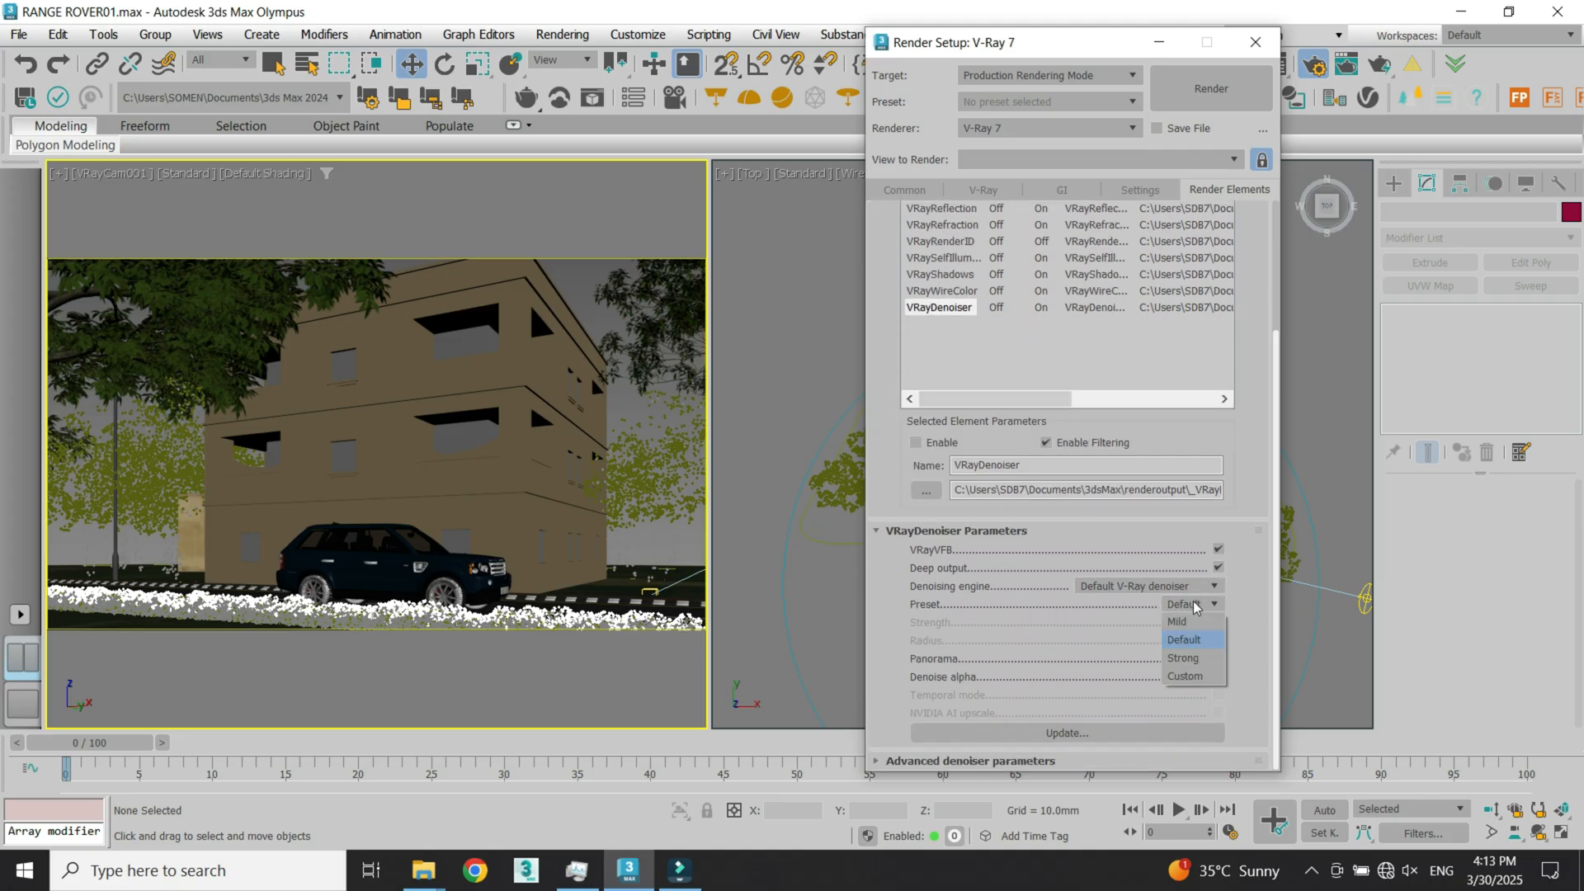
pyautogui.click(1193, 660)
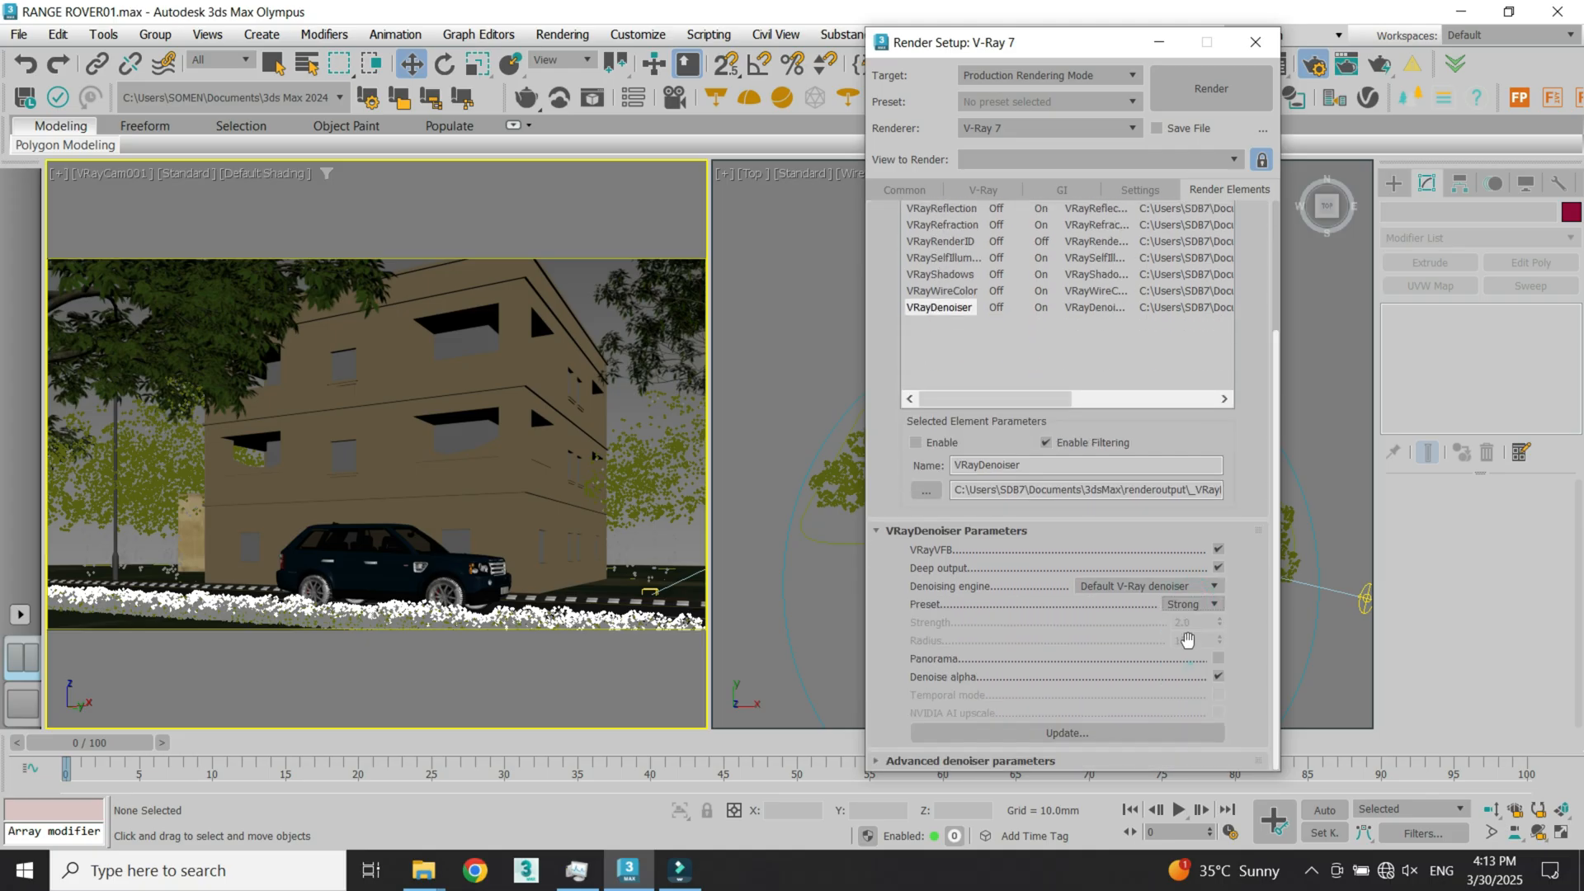
pyautogui.click(1140, 588)
pyautogui.click(1140, 587)
# Step: Enable Denoise for the VRayLighting and VRayReflection render elements
pyautogui.moveTo(1065, 771); pyautogui.dragTo(1065, 827)
pyautogui.click(952, 219)
pyautogui.scroll(3, 964, 244)
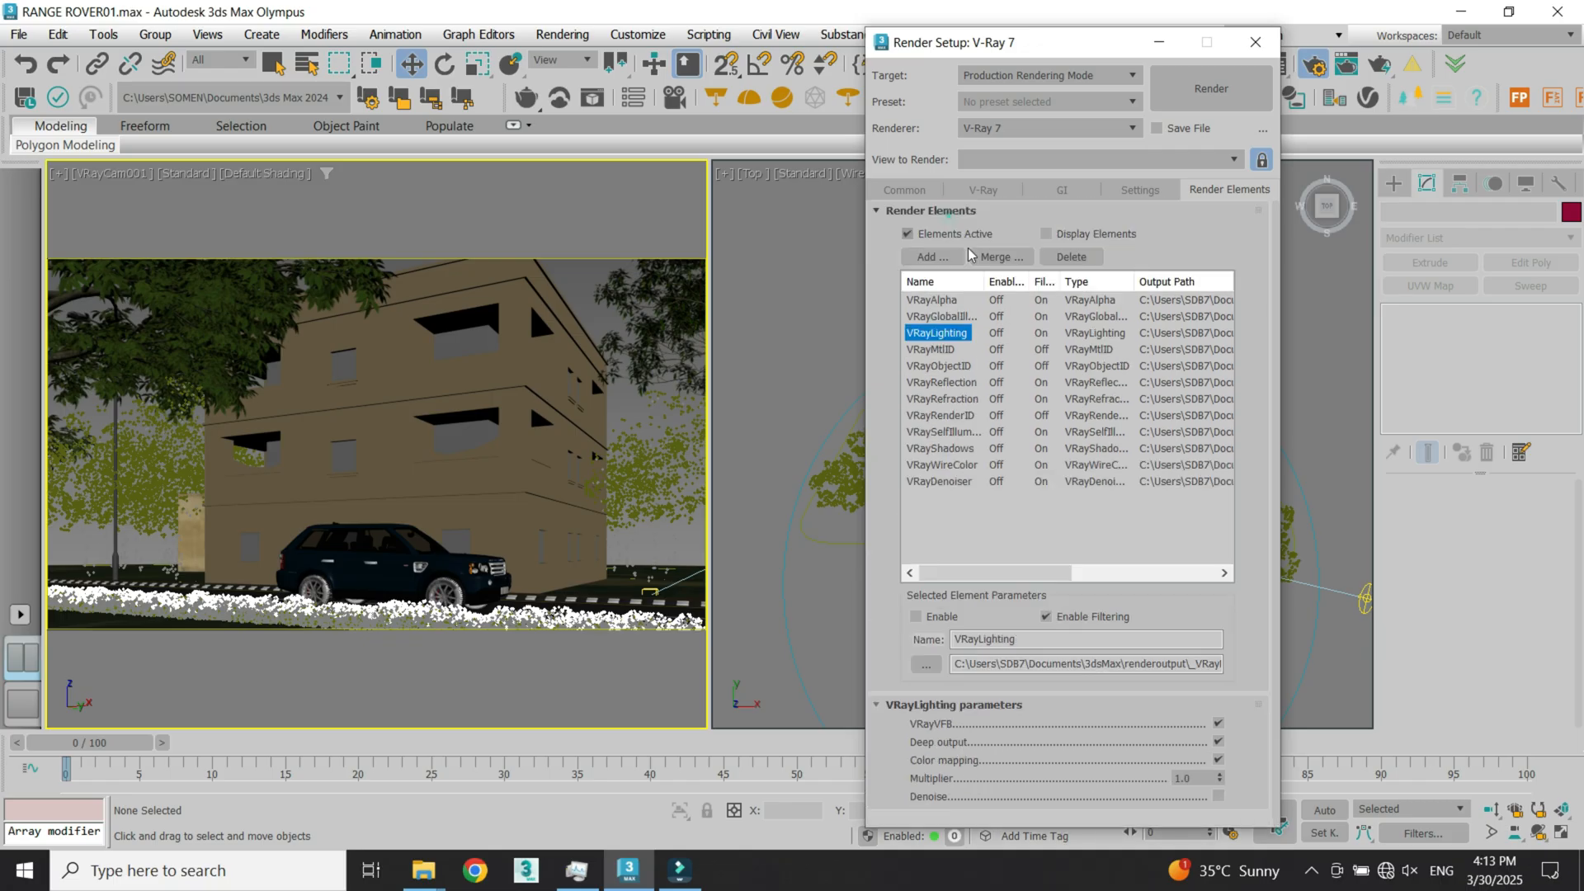
pyautogui.click(1219, 796)
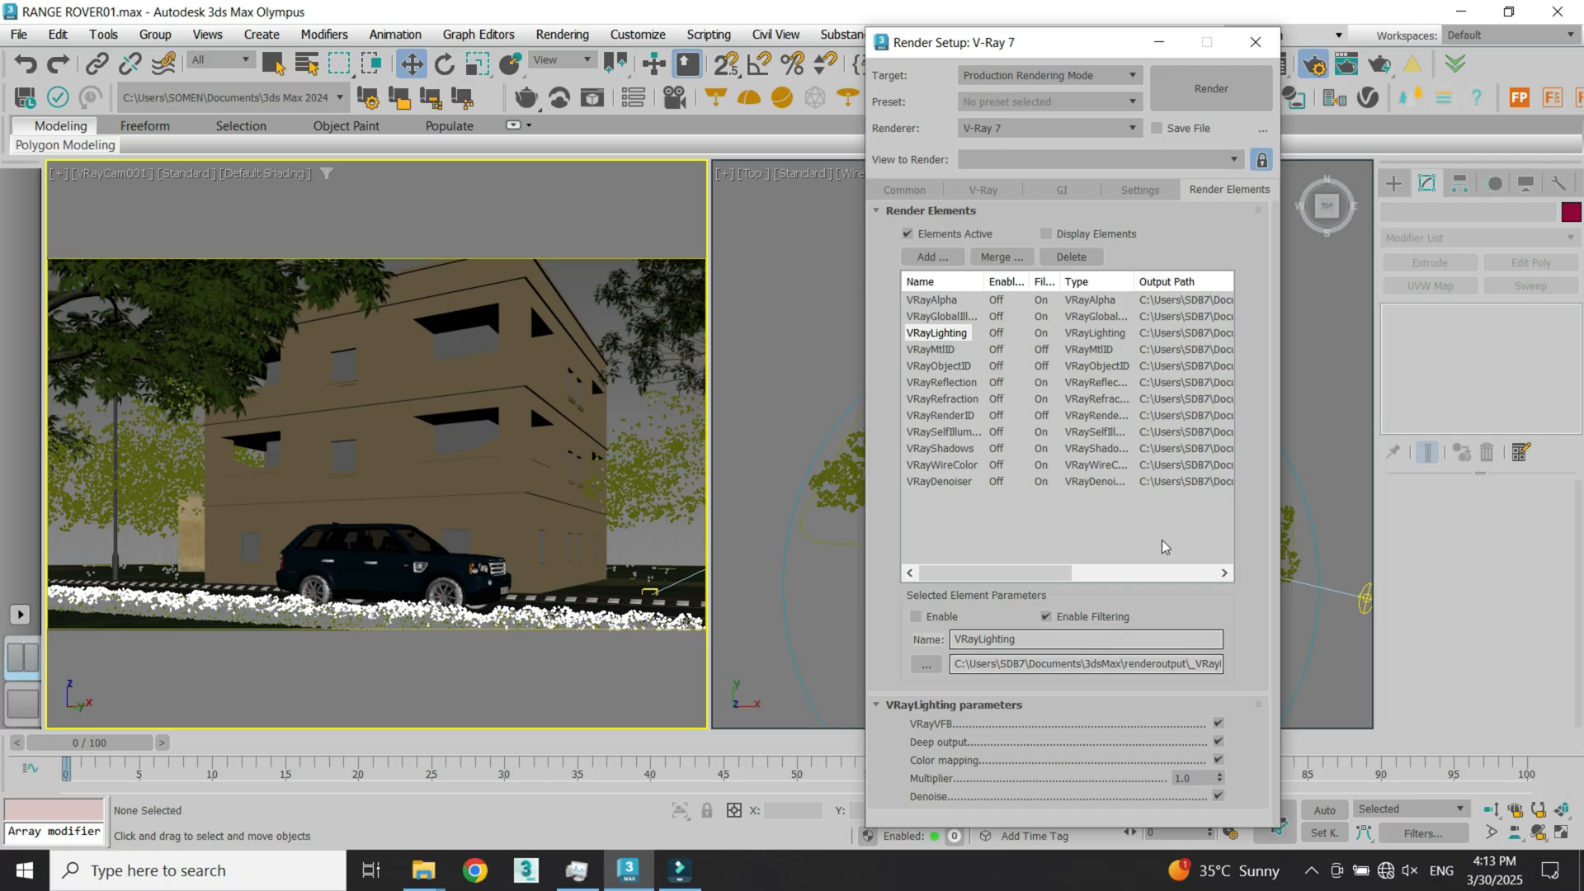
pyautogui.click(945, 382)
pyautogui.click(1218, 796)
# Step: Enable Denoise for the VRayRefraction, VRayShadows and VRaySelfIllumination render elements
pyautogui.click(945, 399)
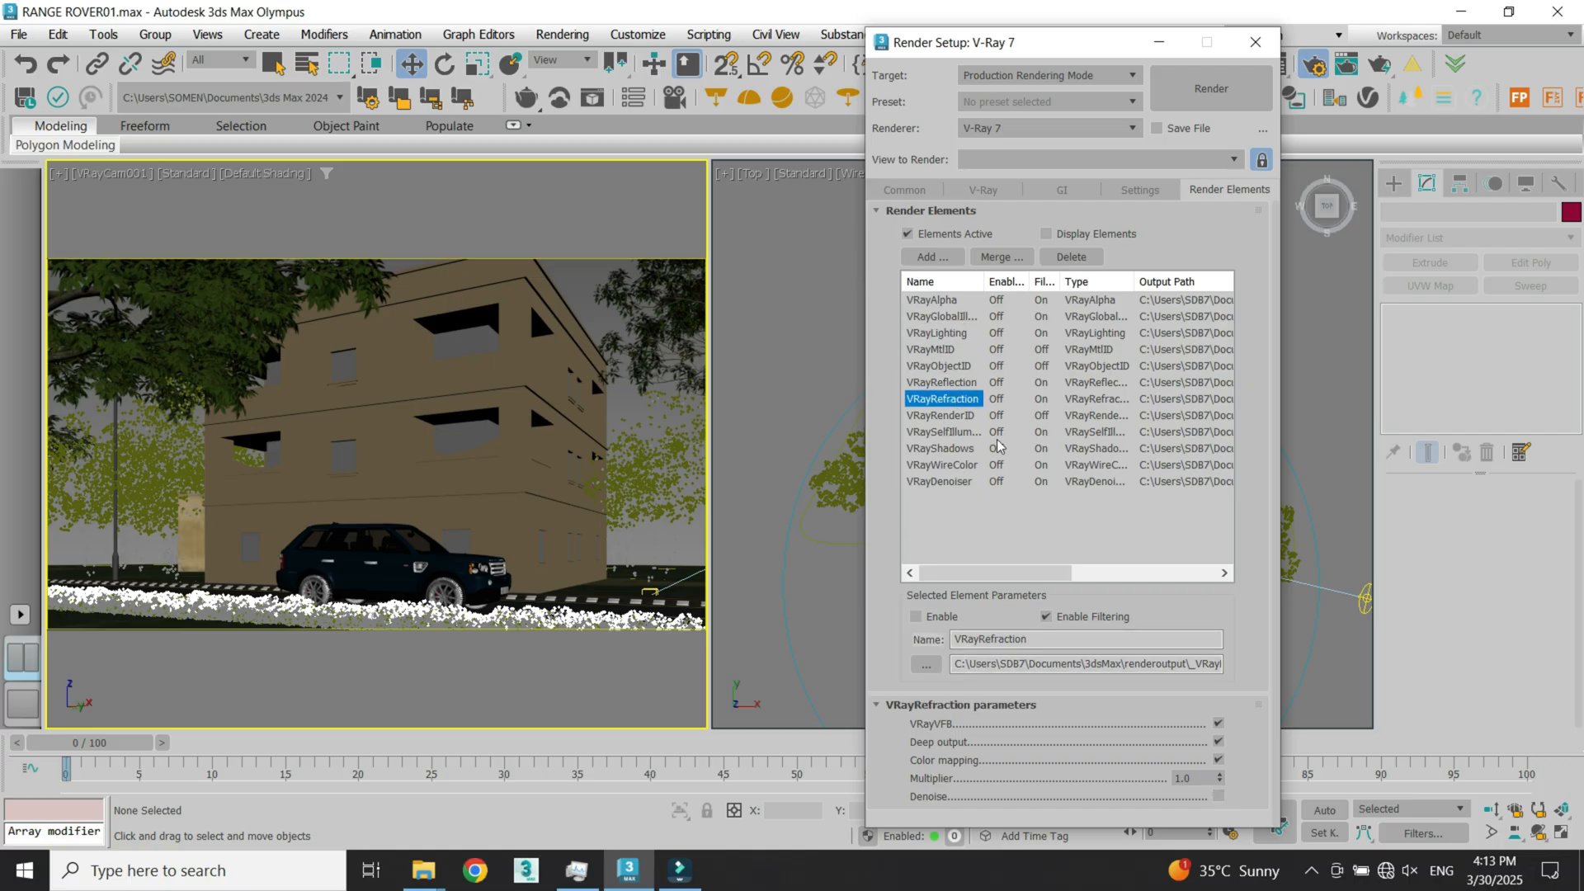
pyautogui.click(1219, 797)
pyautogui.click(932, 448)
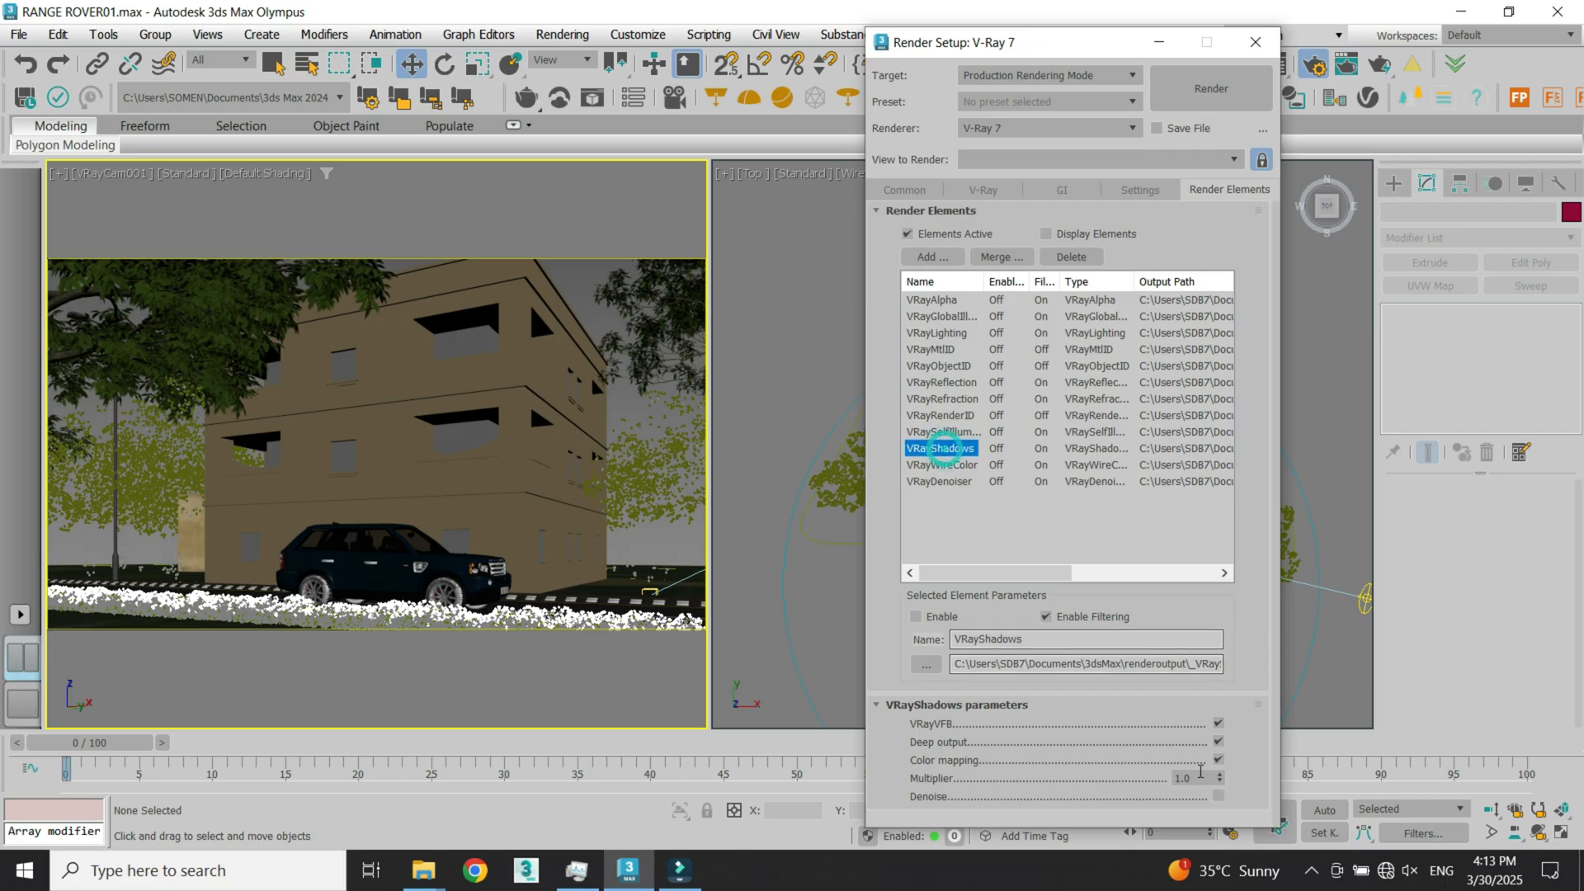
pyautogui.click(1218, 795)
pyautogui.click(945, 432)
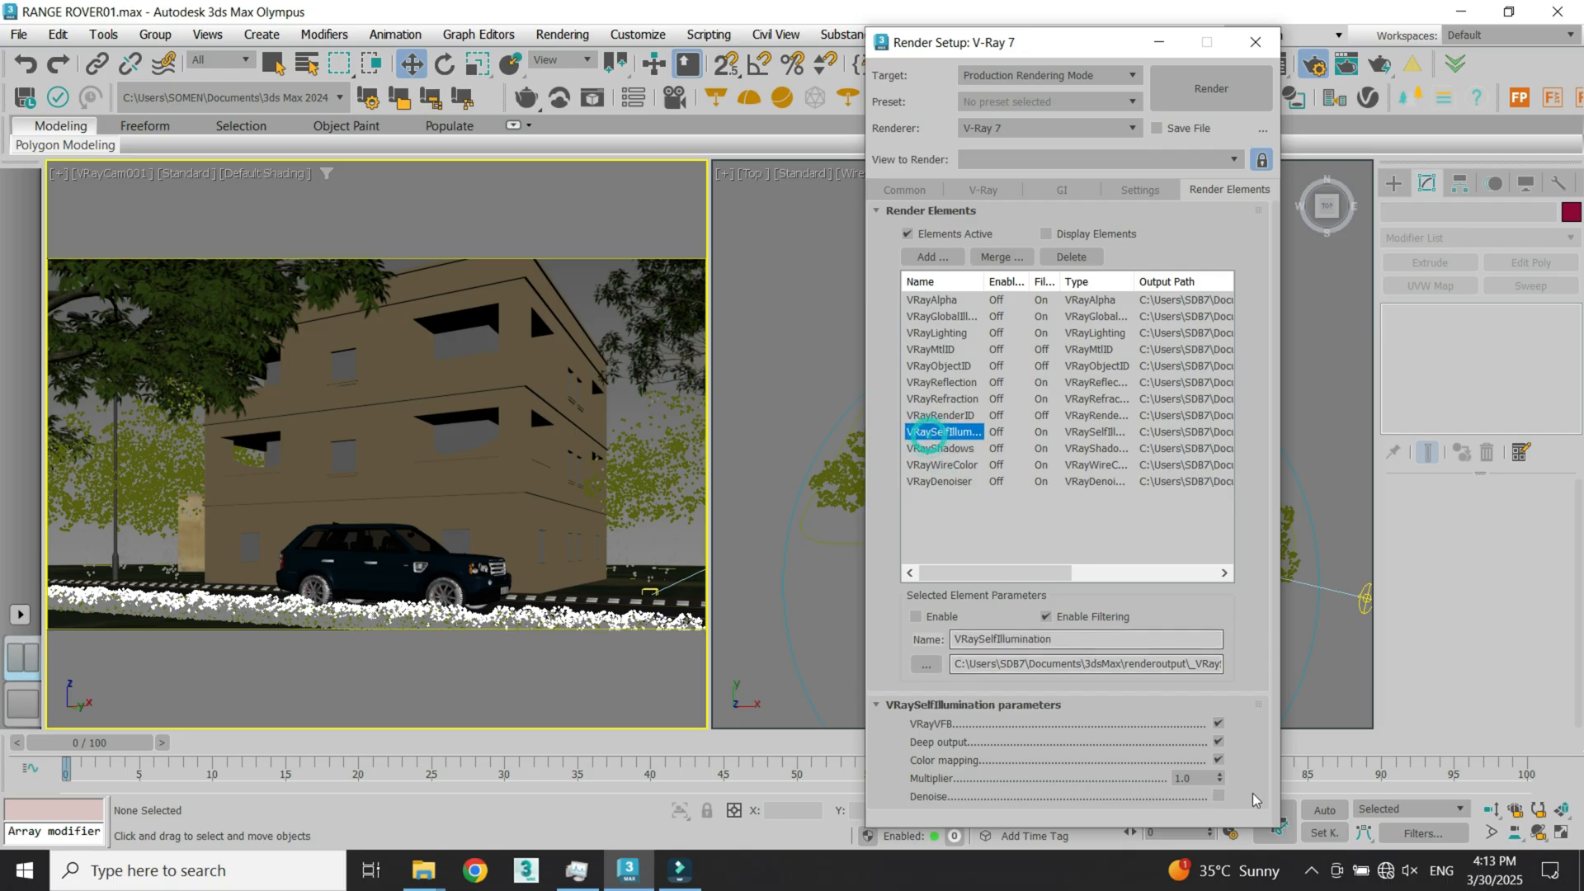
pyautogui.click(1218, 796)
# Step: Enable Denoise for the VRayGlobalIllumination render element and clear the element selection
pyautogui.click(943, 464)
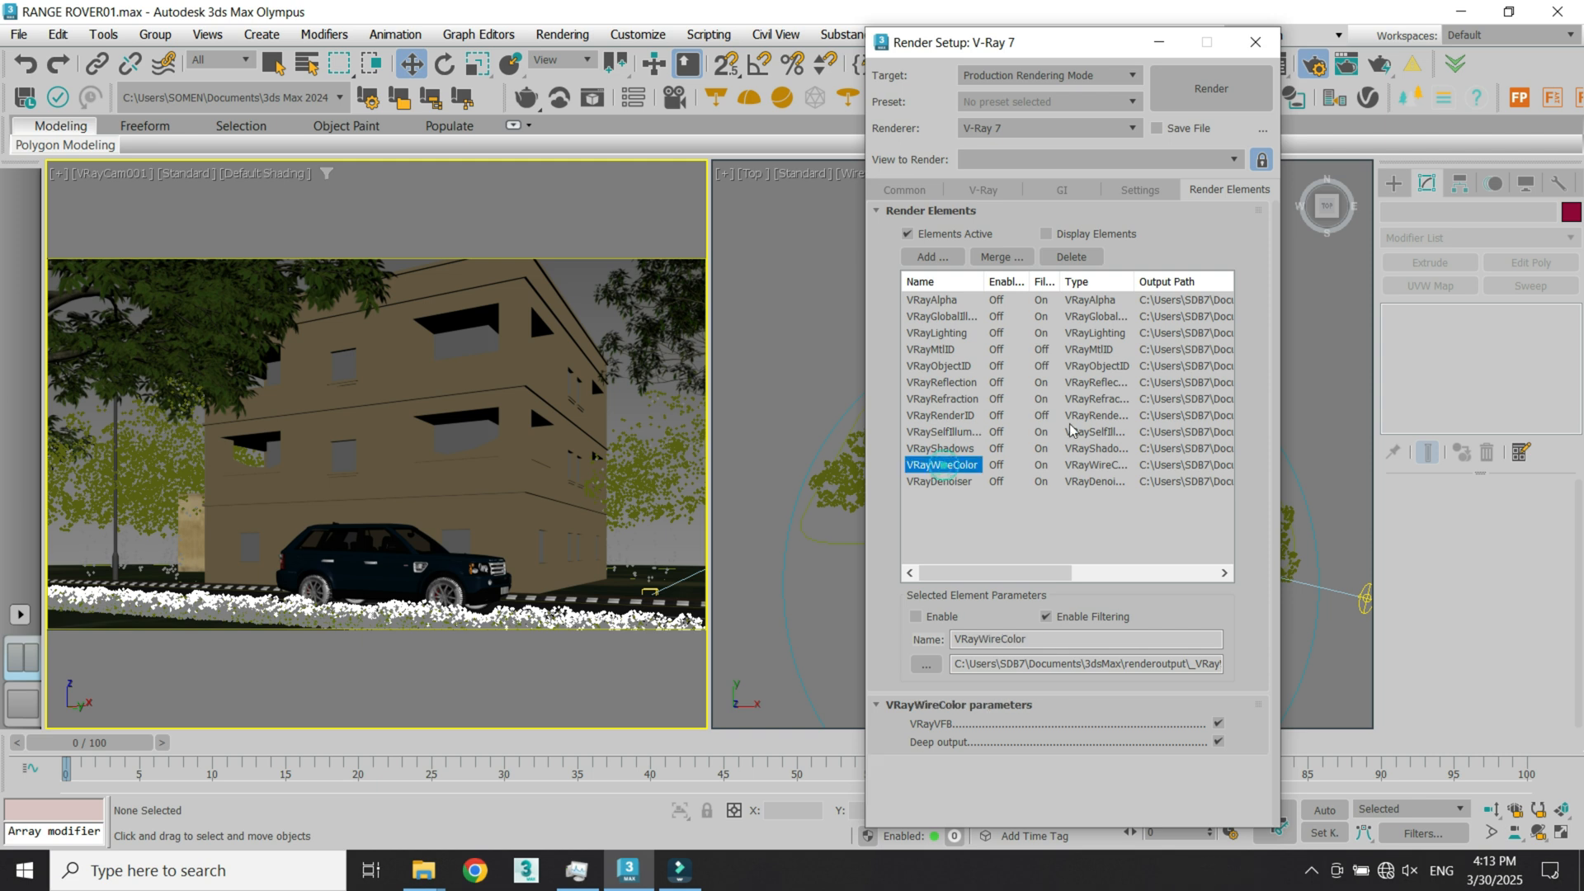
pyautogui.click(935, 316)
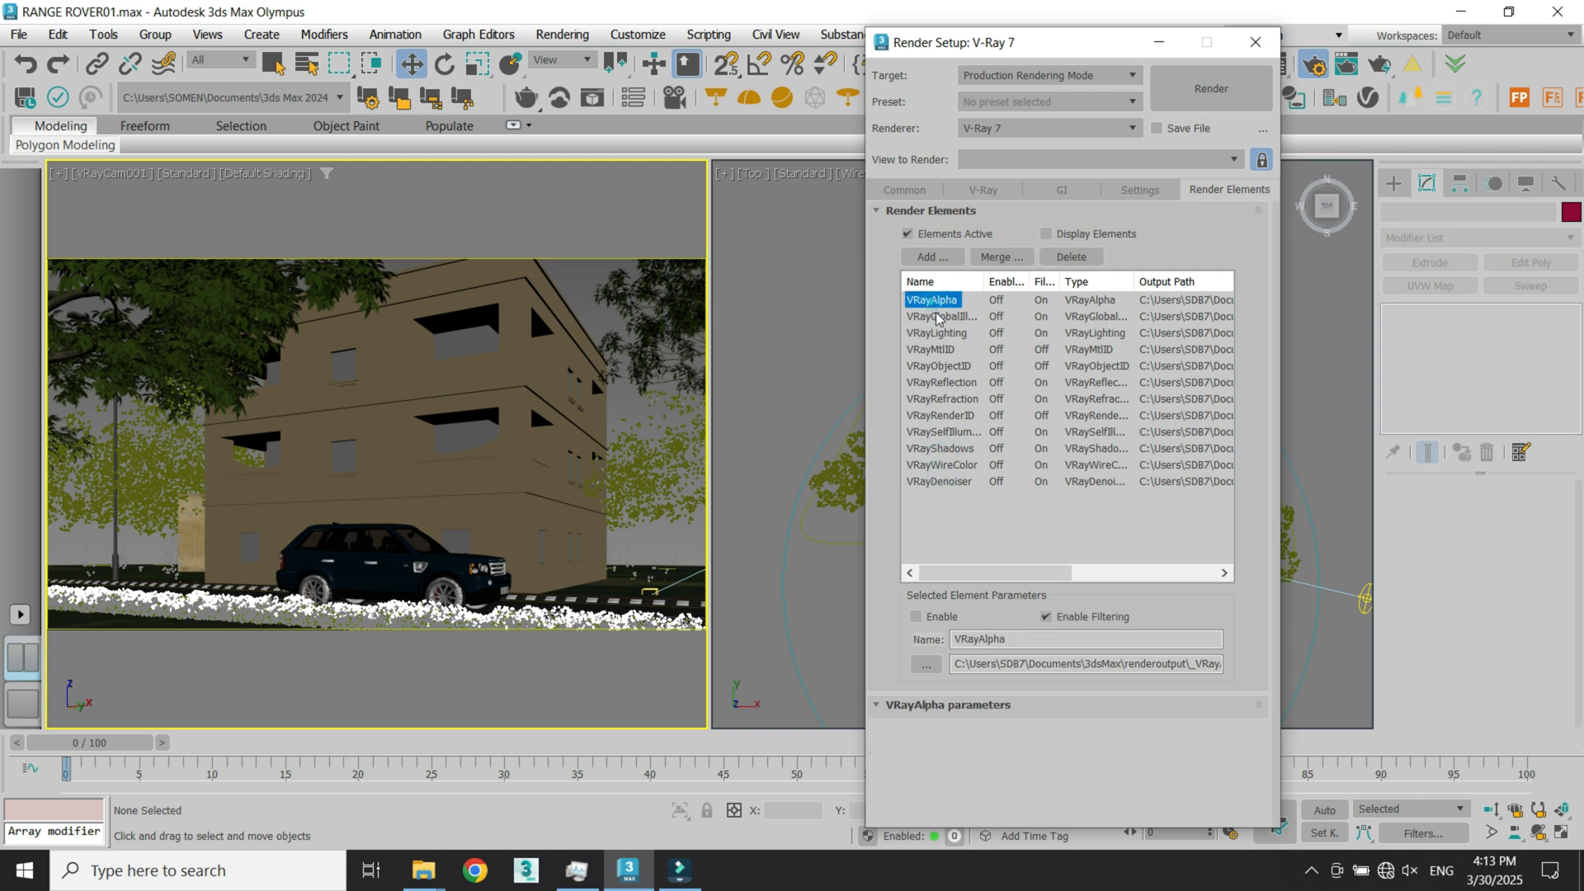
pyautogui.click(1218, 796)
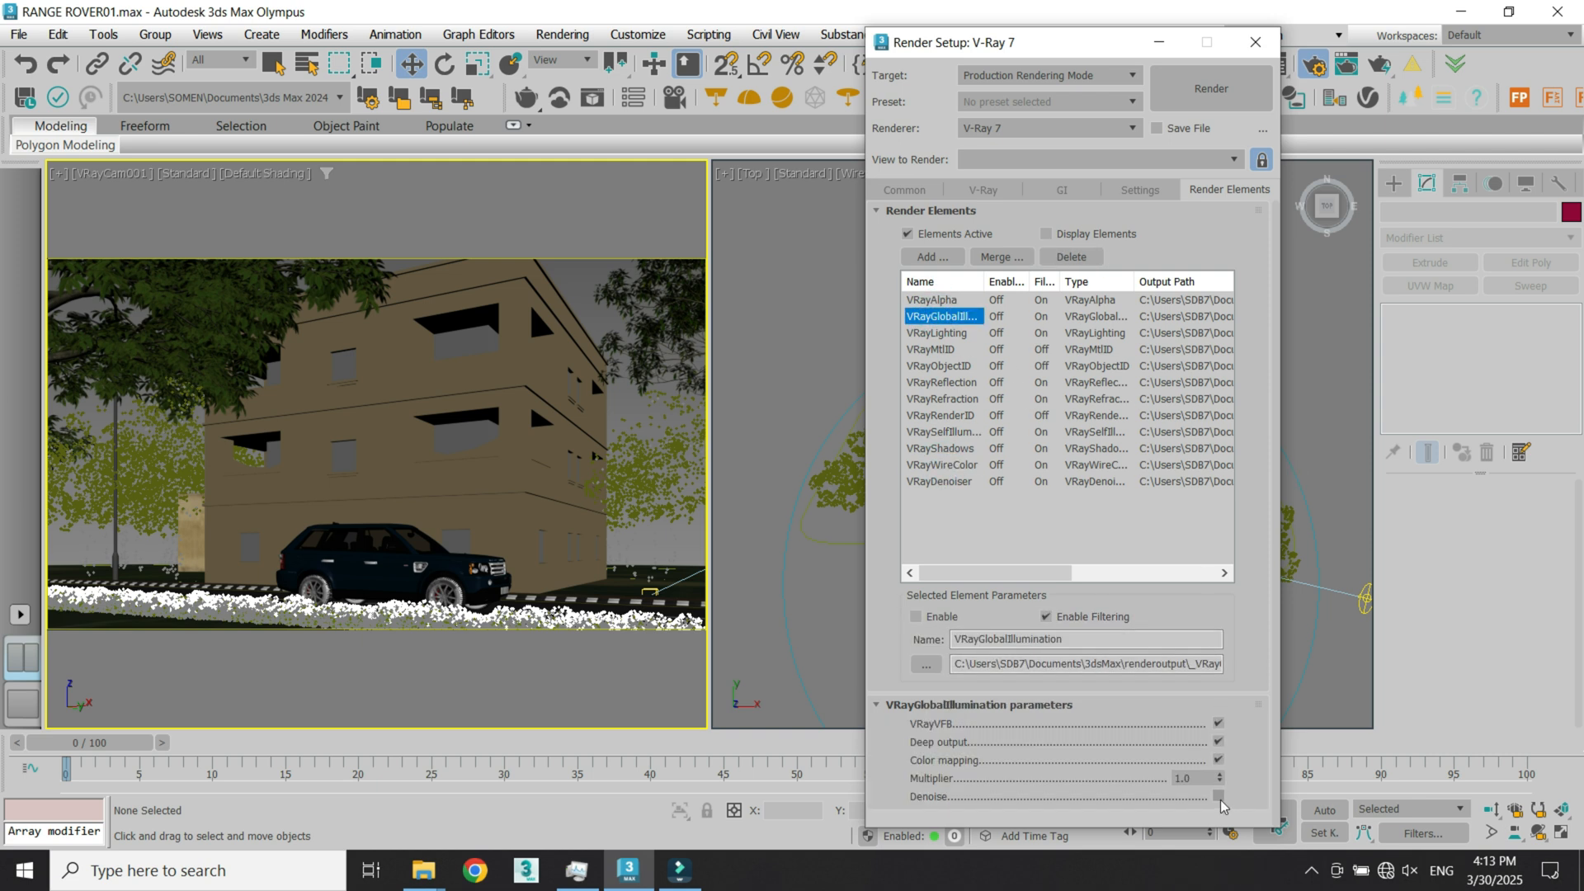
pyautogui.click(1012, 538)
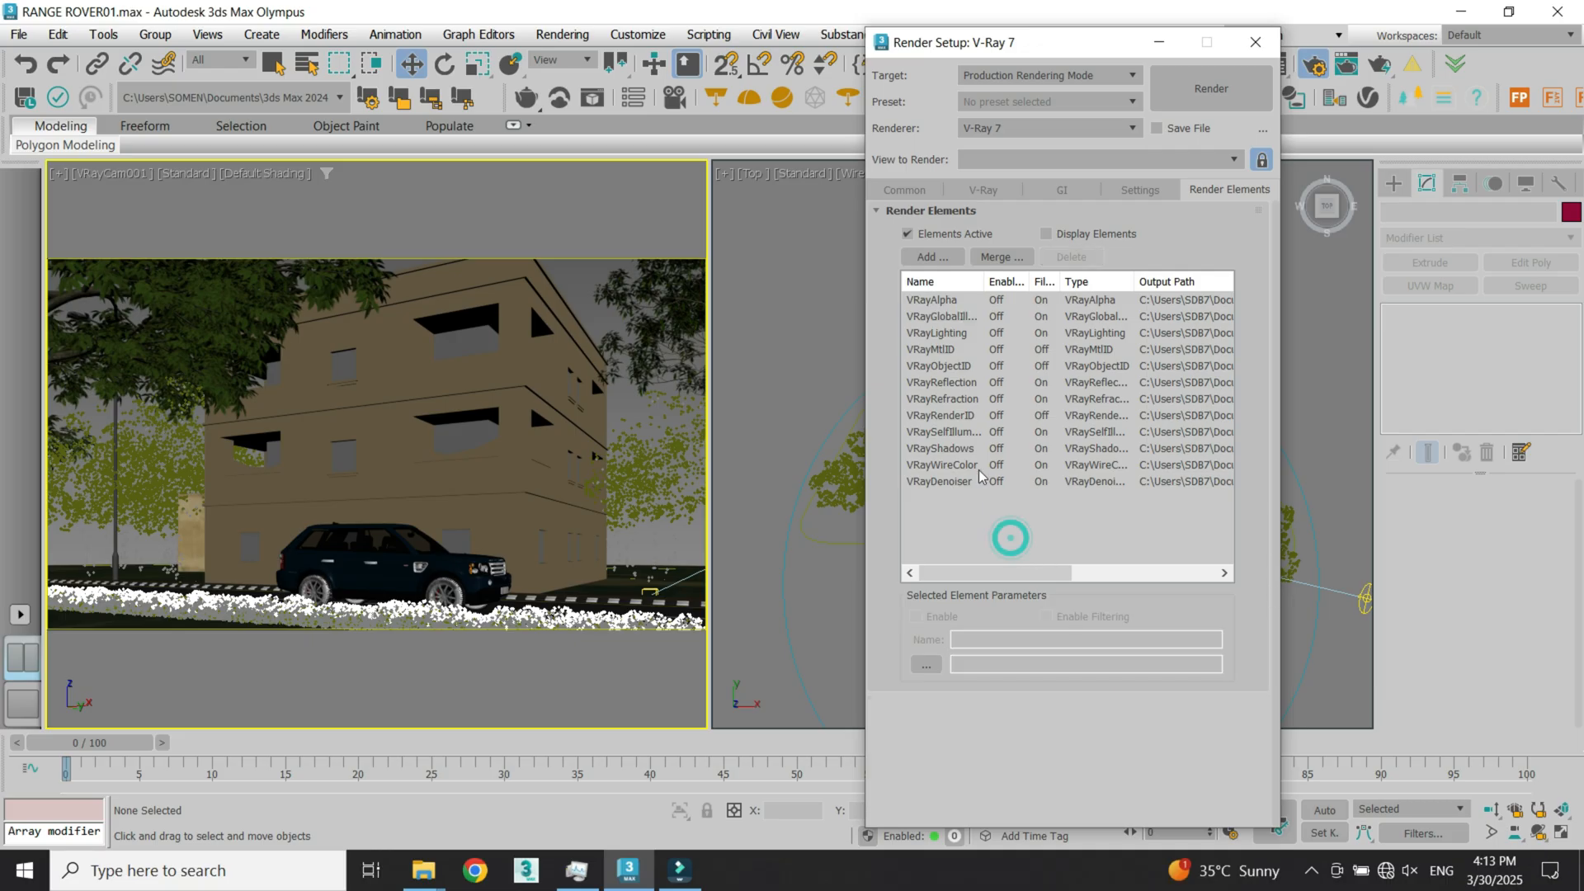
# Step: Set the view to render to the VRayCam001 viewport and lock it in the common render settings
pyautogui.click(934, 189)
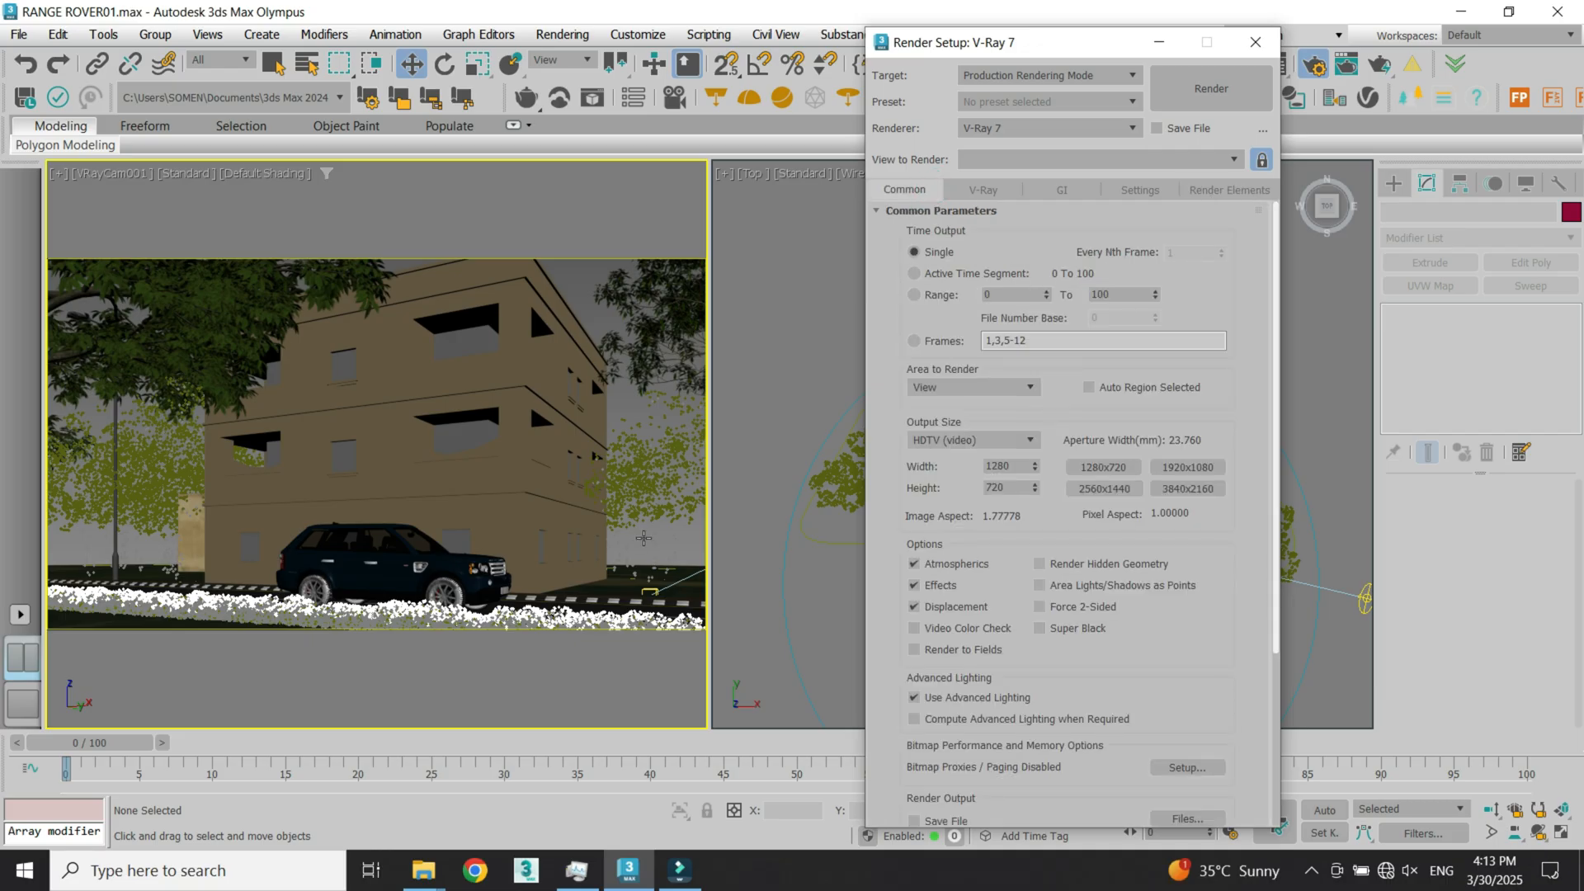
pyautogui.click(580, 289)
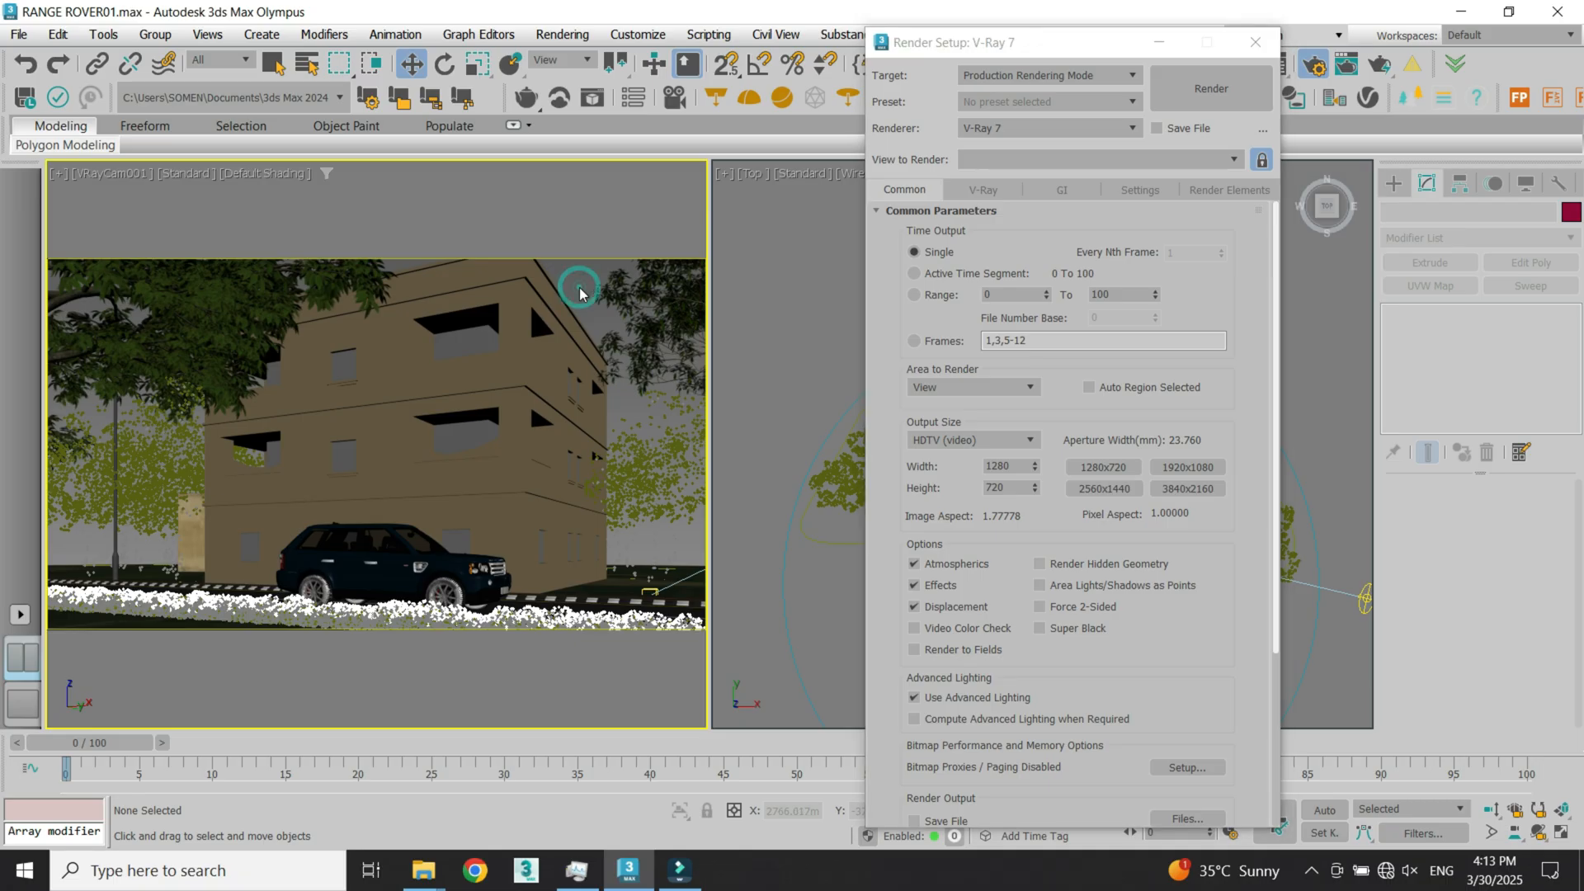
pyautogui.click(1261, 159)
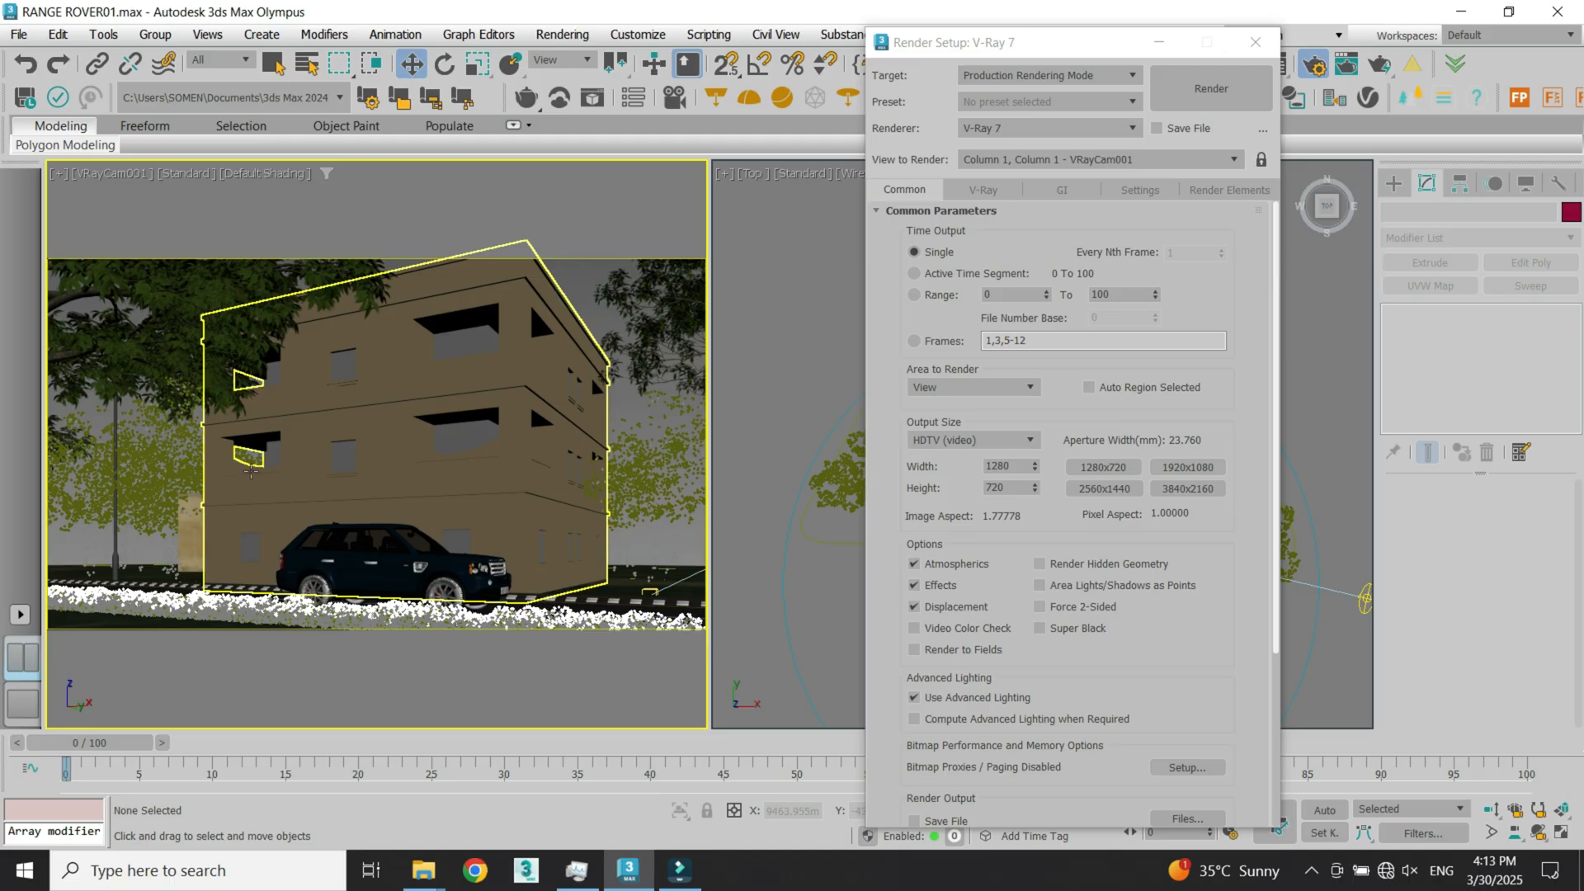
pyautogui.moveTo(1001, 42); pyautogui.dragTo(907, 78)
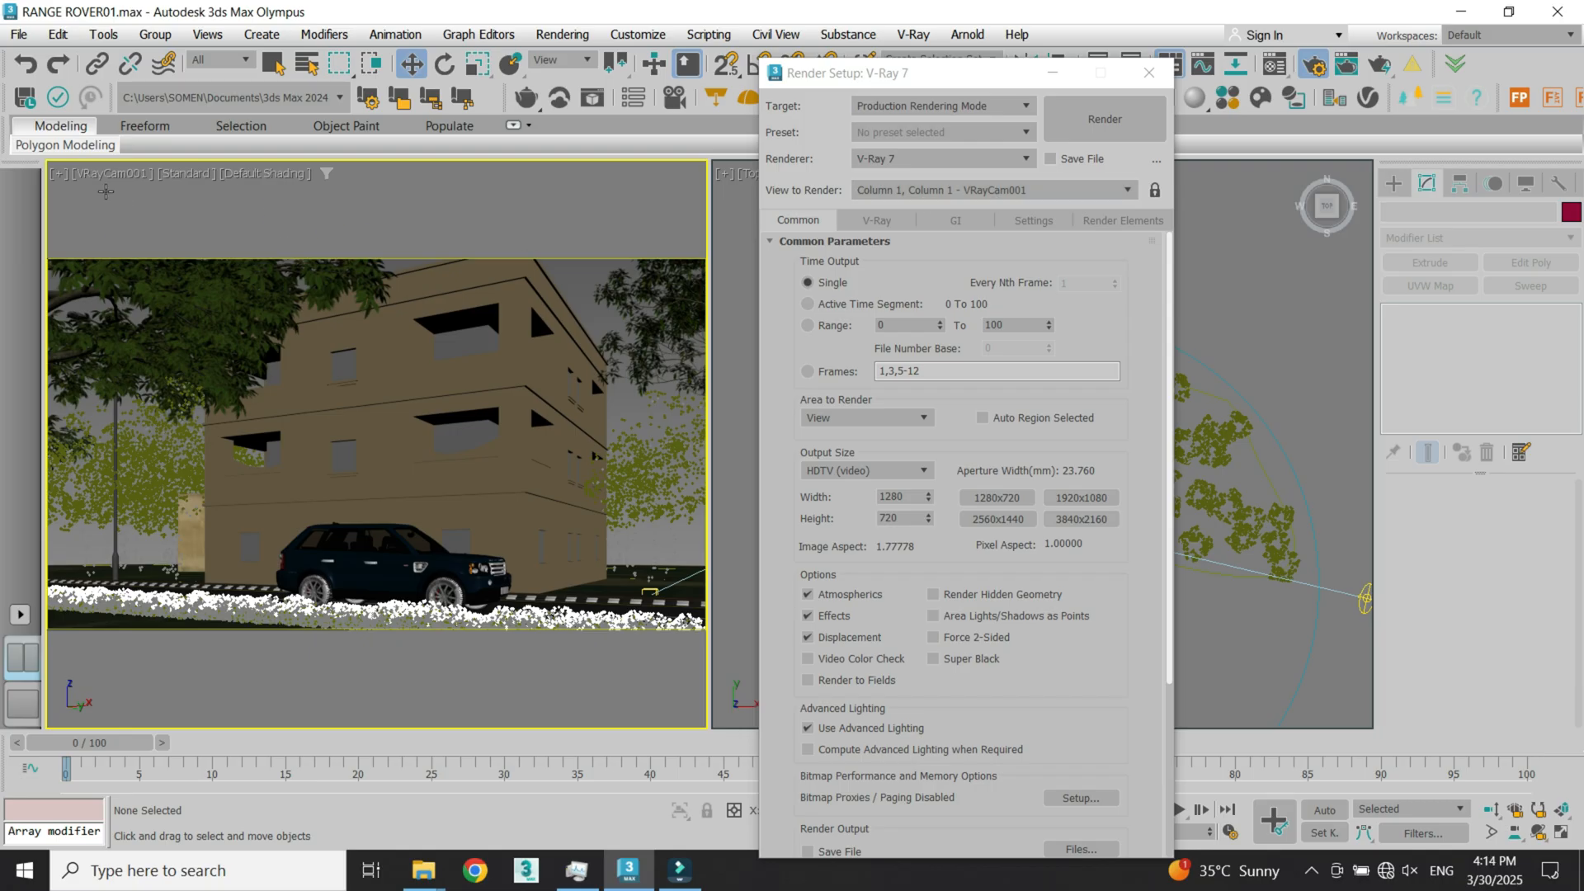
pyautogui.click(1155, 190)
# Step: Replace the production render with an interactive render of the camera view and shrink the frame buffer window
pyautogui.click(1132, 120)
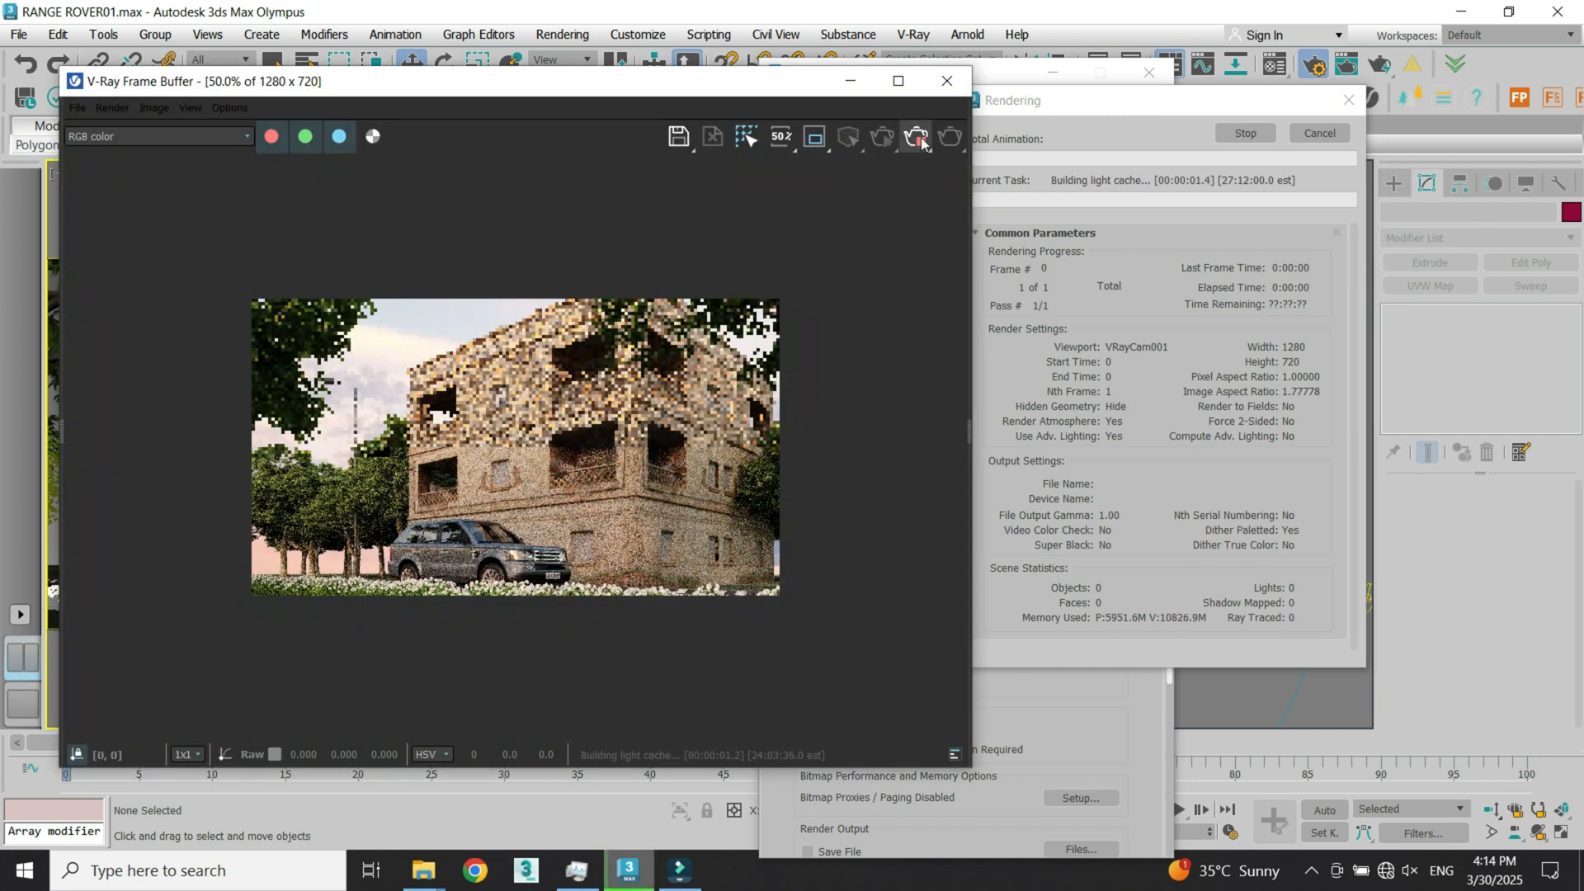
pyautogui.click(919, 142)
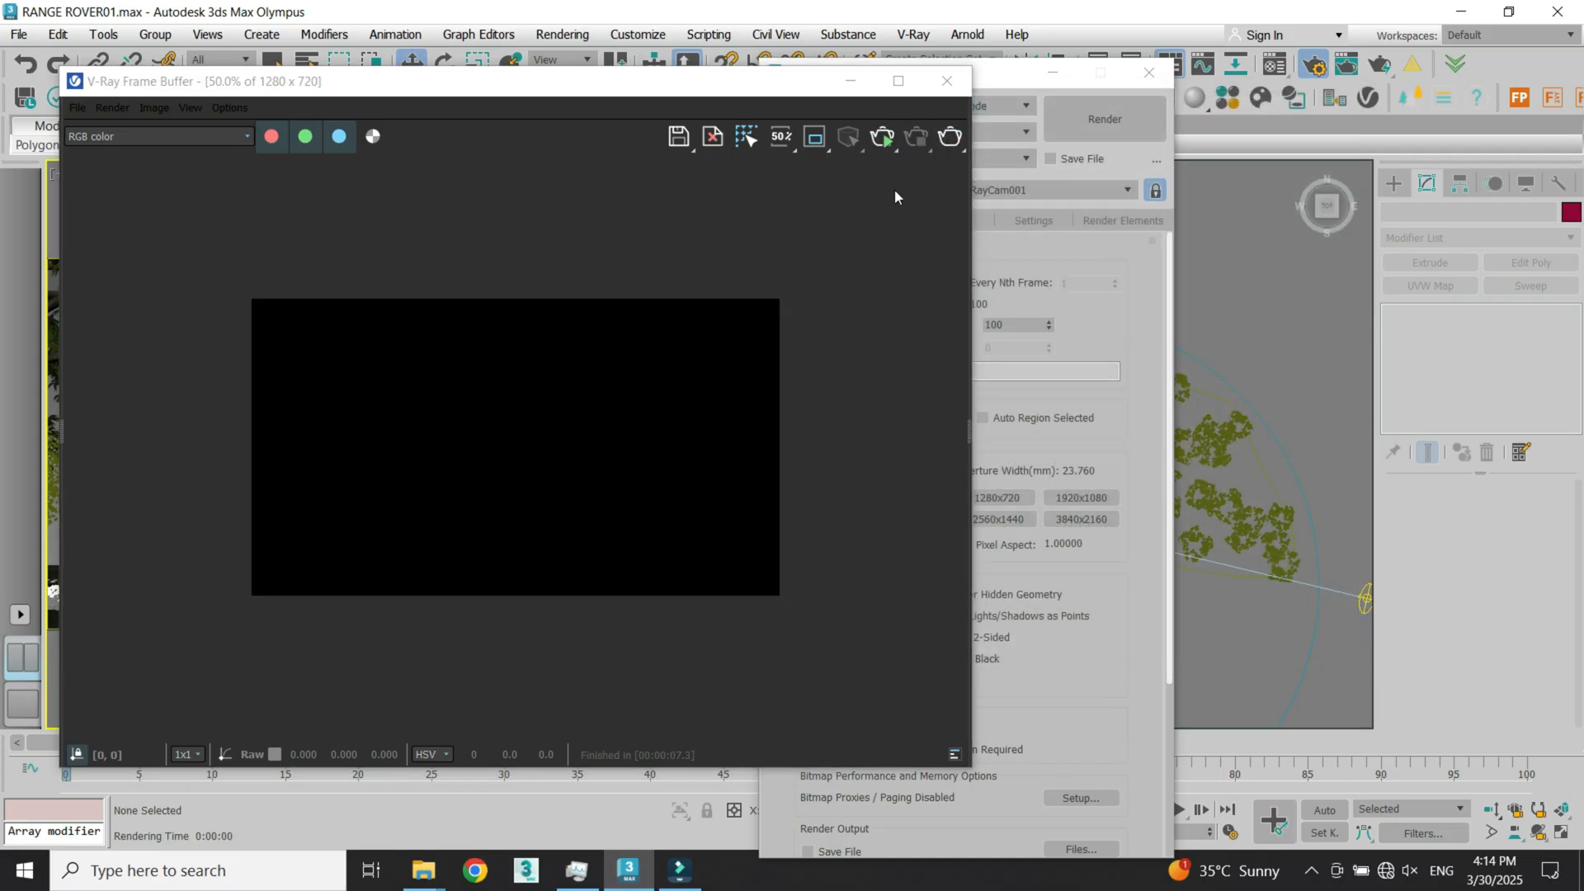
pyautogui.click(883, 139)
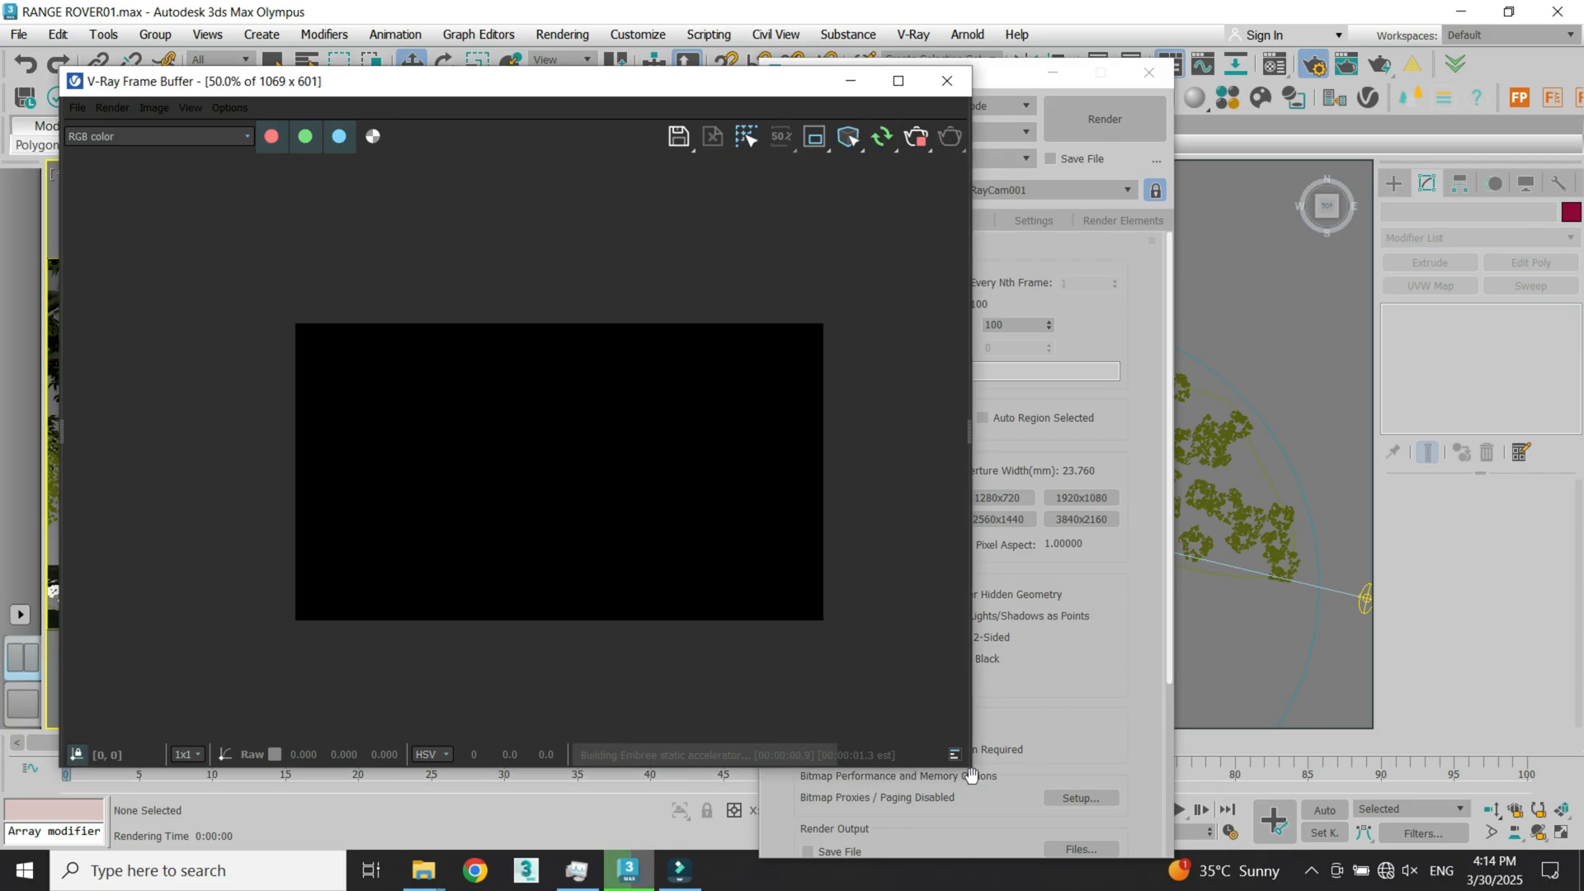
pyautogui.moveTo(970, 768); pyautogui.dragTo(692, 625)
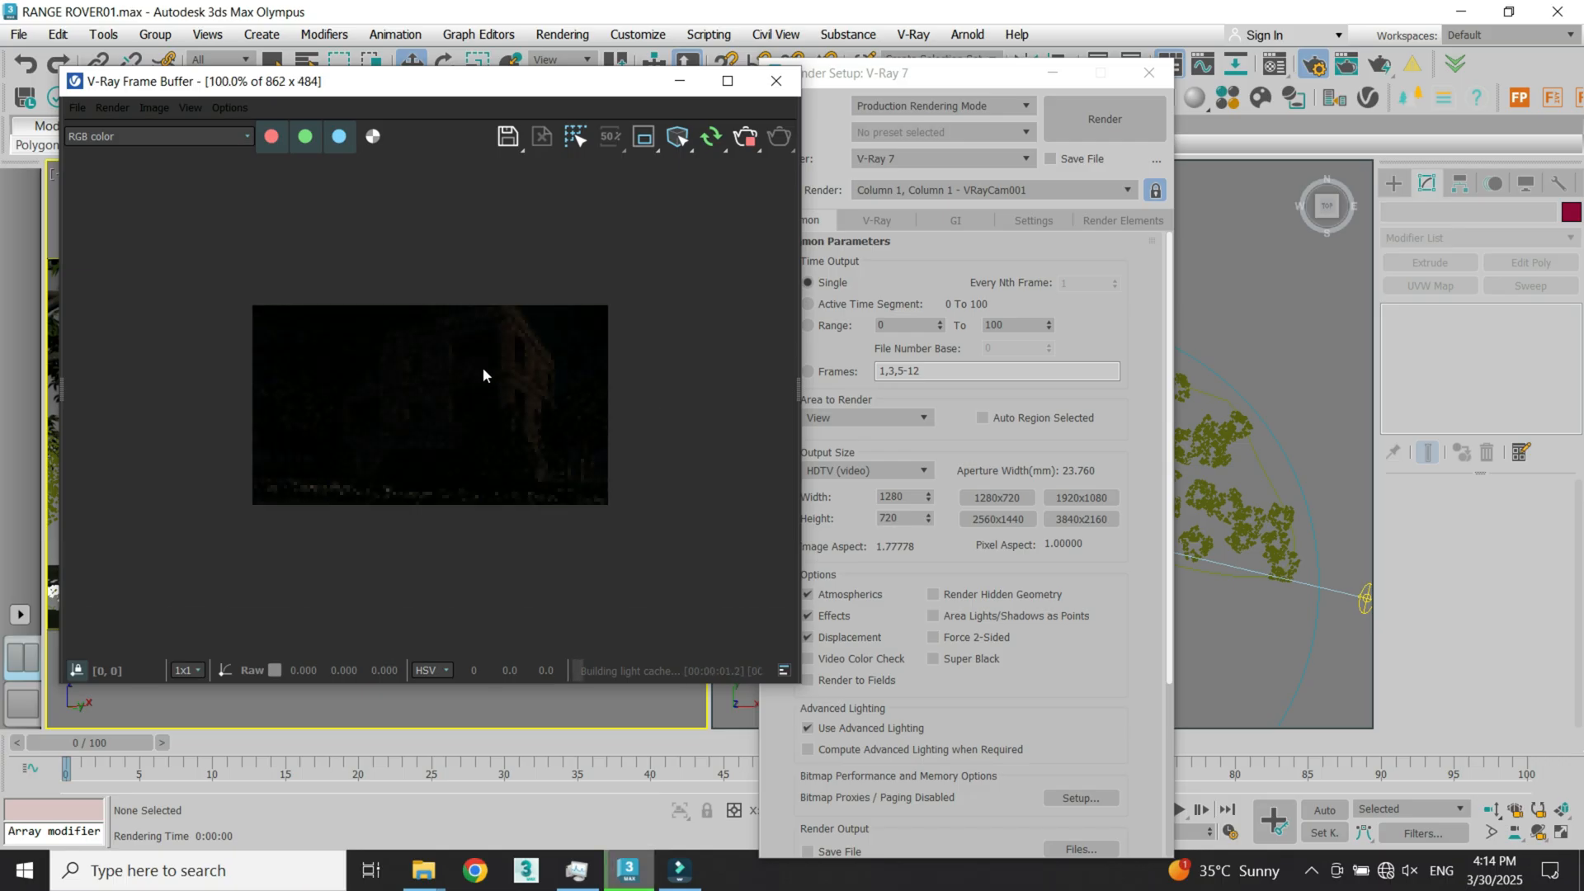
# Step: Close the render setup and set the VRaySun's intensity multiplier to 0.5
pyautogui.click(1156, 69)
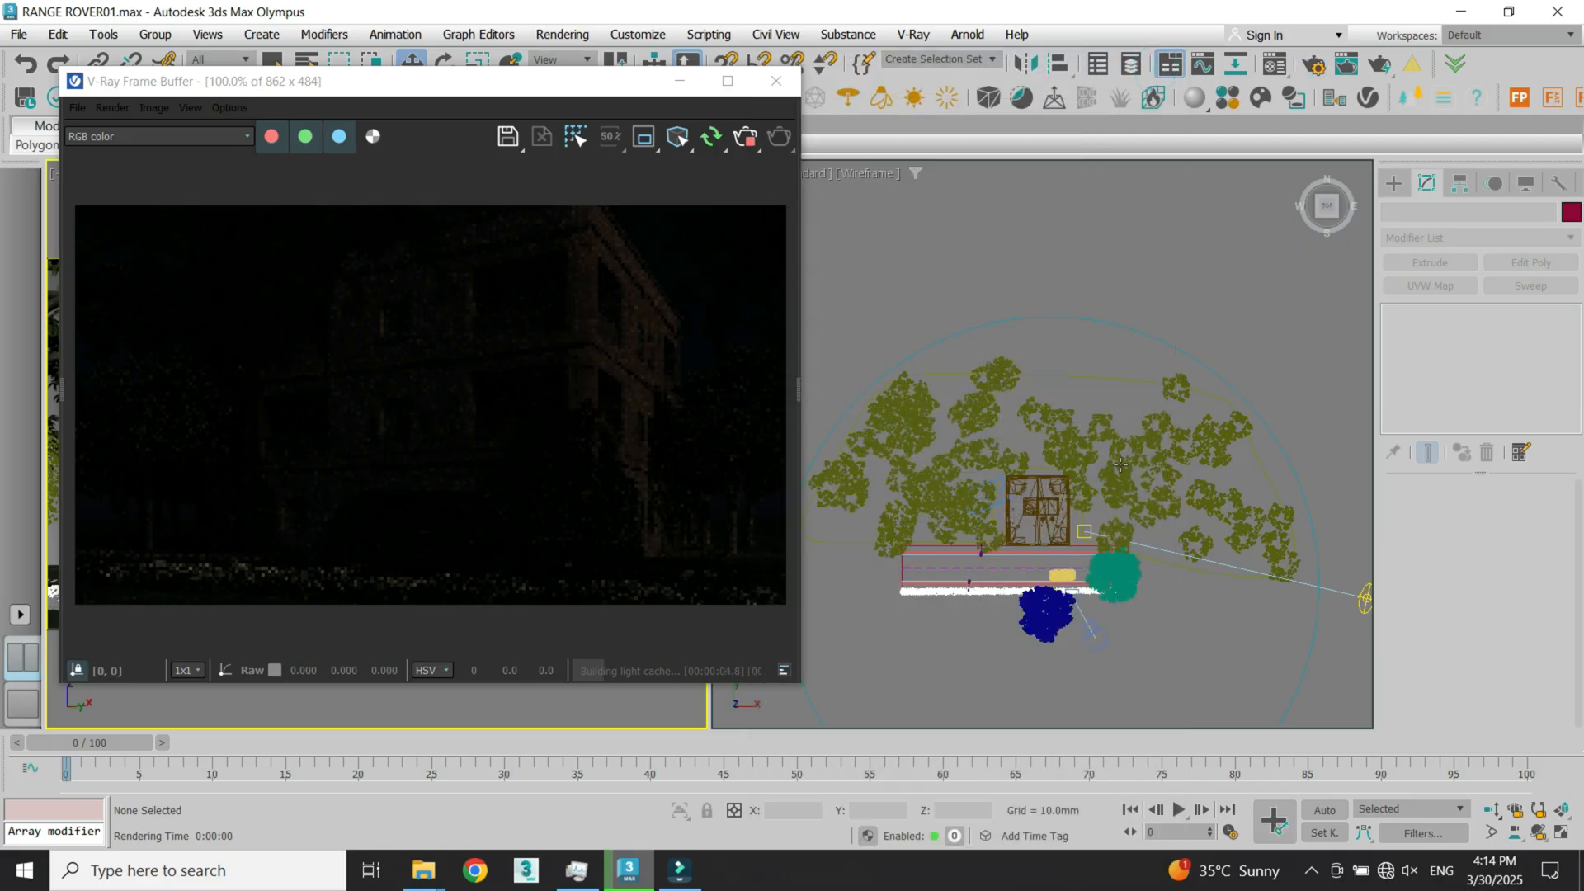
pyautogui.scroll(-2, 1048, 408)
pyautogui.scroll(3, 1307, 555)
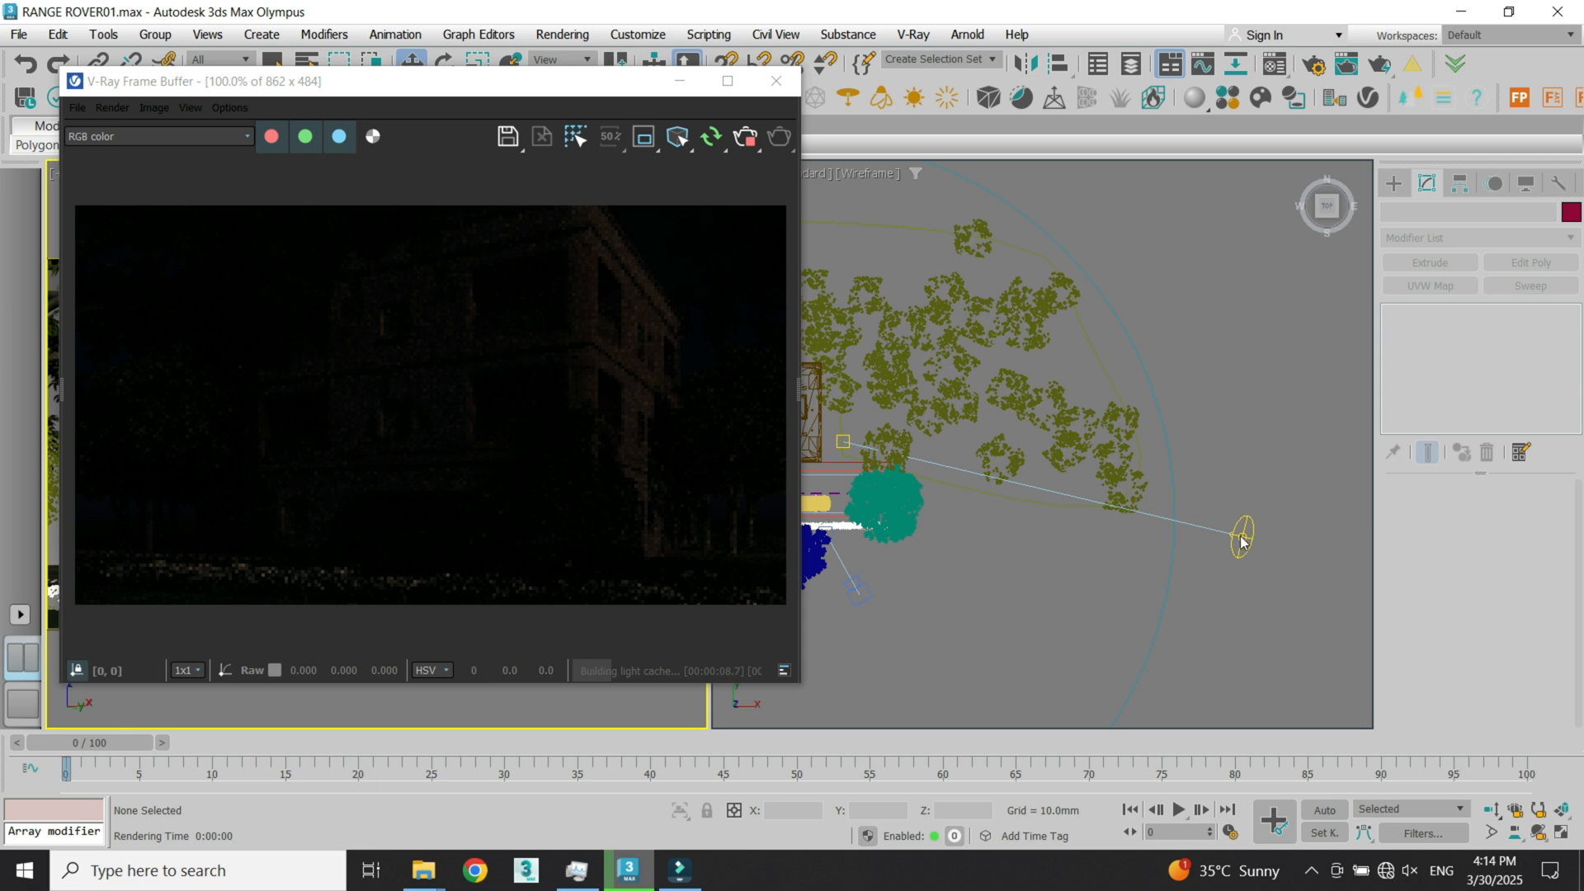
pyautogui.scroll(2, 1244, 546)
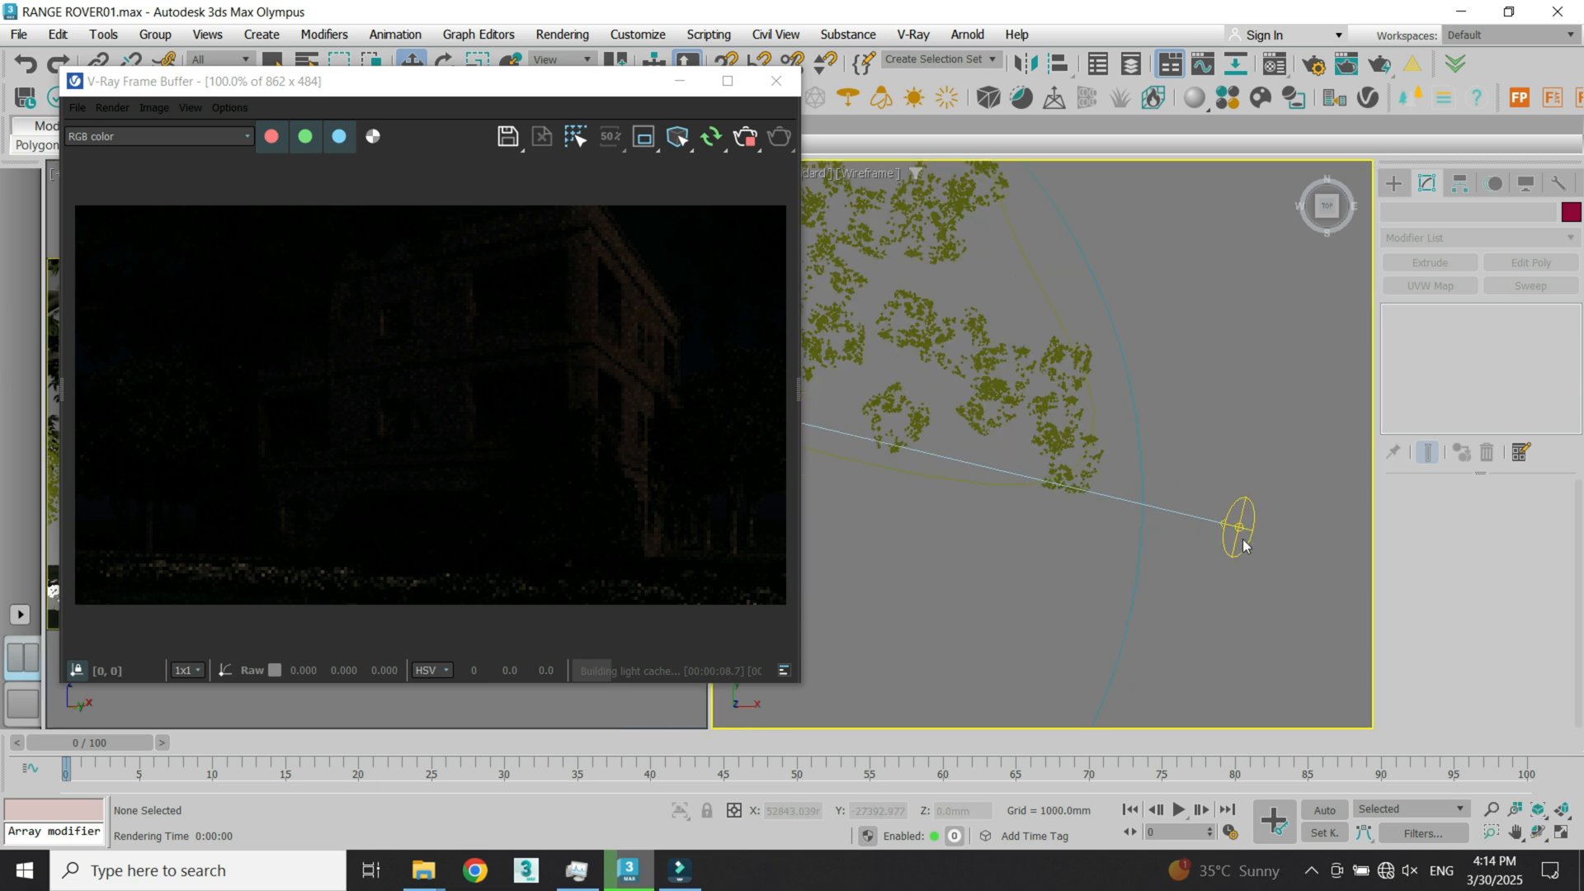
pyautogui.click(1243, 529)
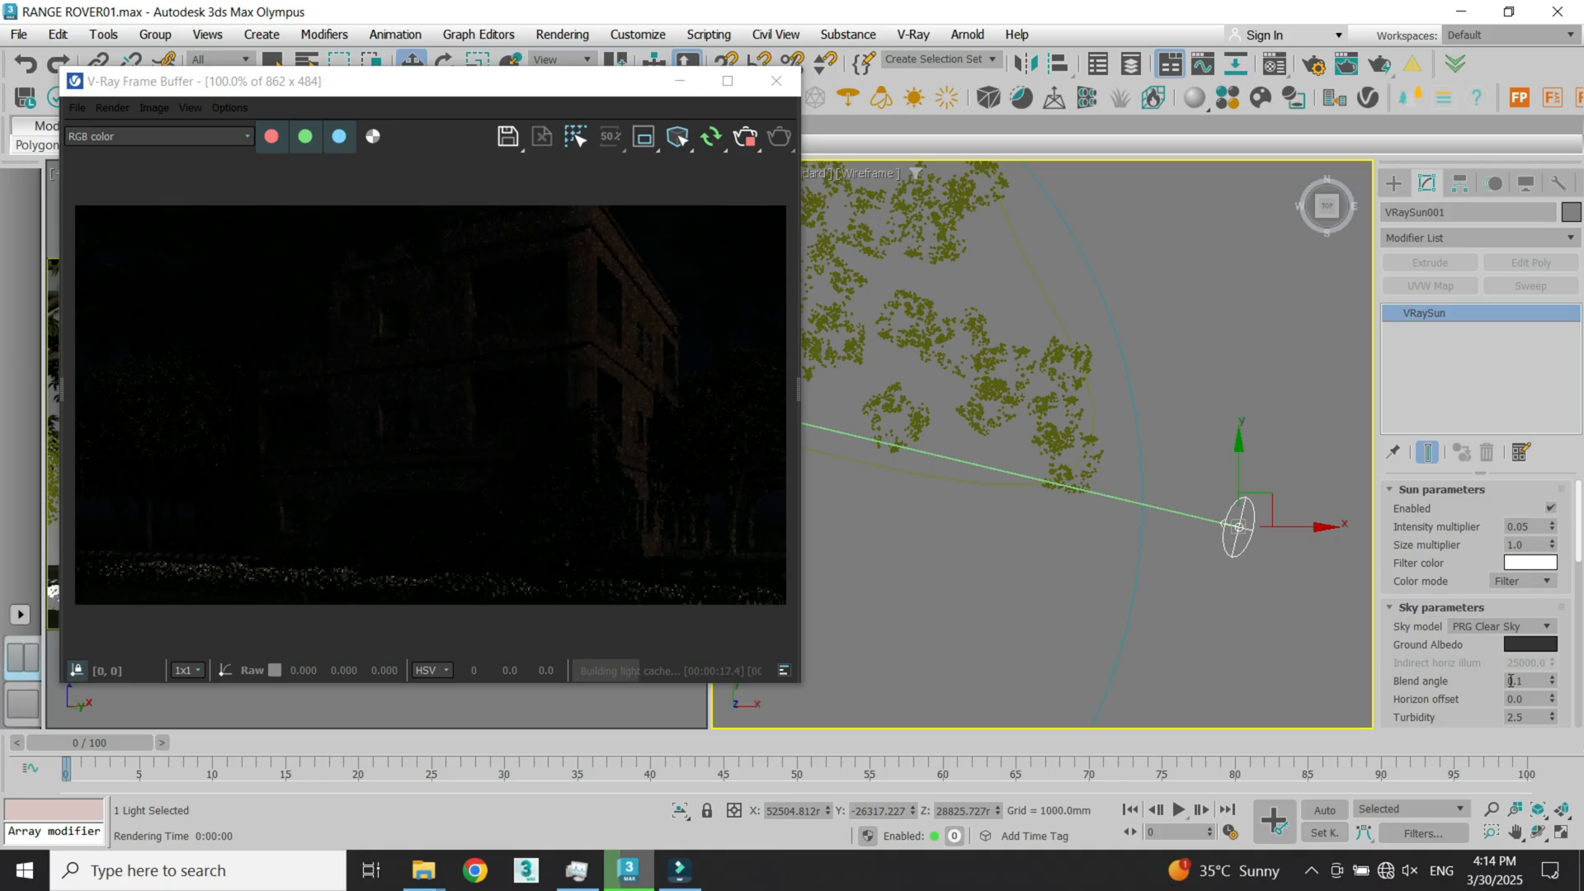
pyautogui.moveTo(1534, 532); pyautogui.dragTo(1500, 523)
pyautogui.write('0.5')
pyautogui.press('Return')
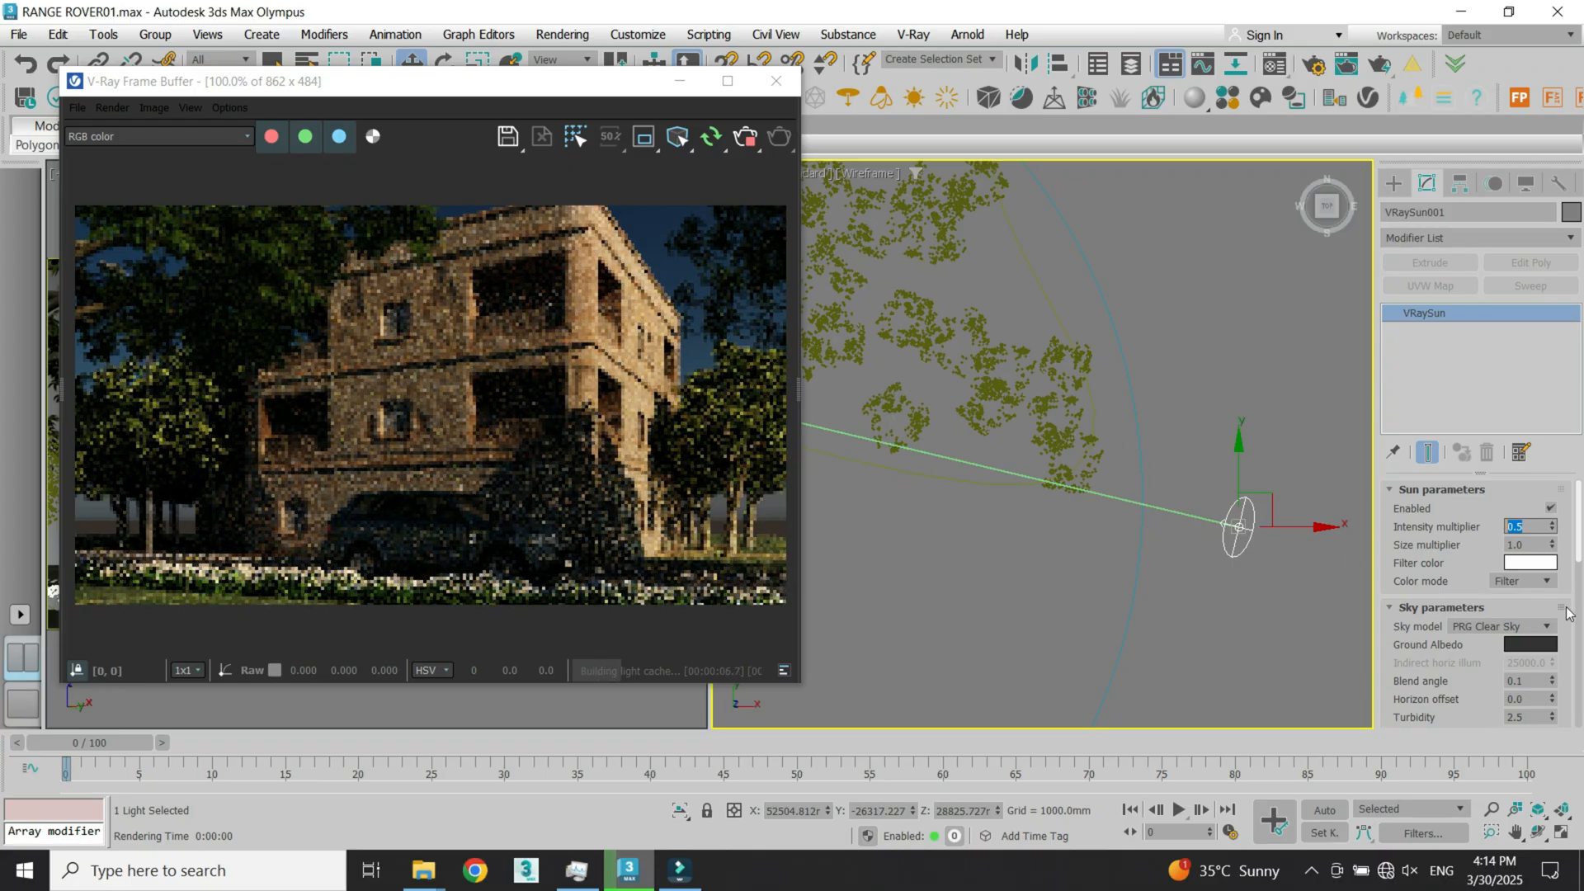
# Step: Move the VRaySun along the Y axis in the Top view to a Y position of about -14457
pyautogui.moveTo(1577, 541)
pyautogui.mouseDown()
pyautogui.moveTo(1580, 689)
pyautogui.moveTo(1579, 544)
pyautogui.mouseUp()
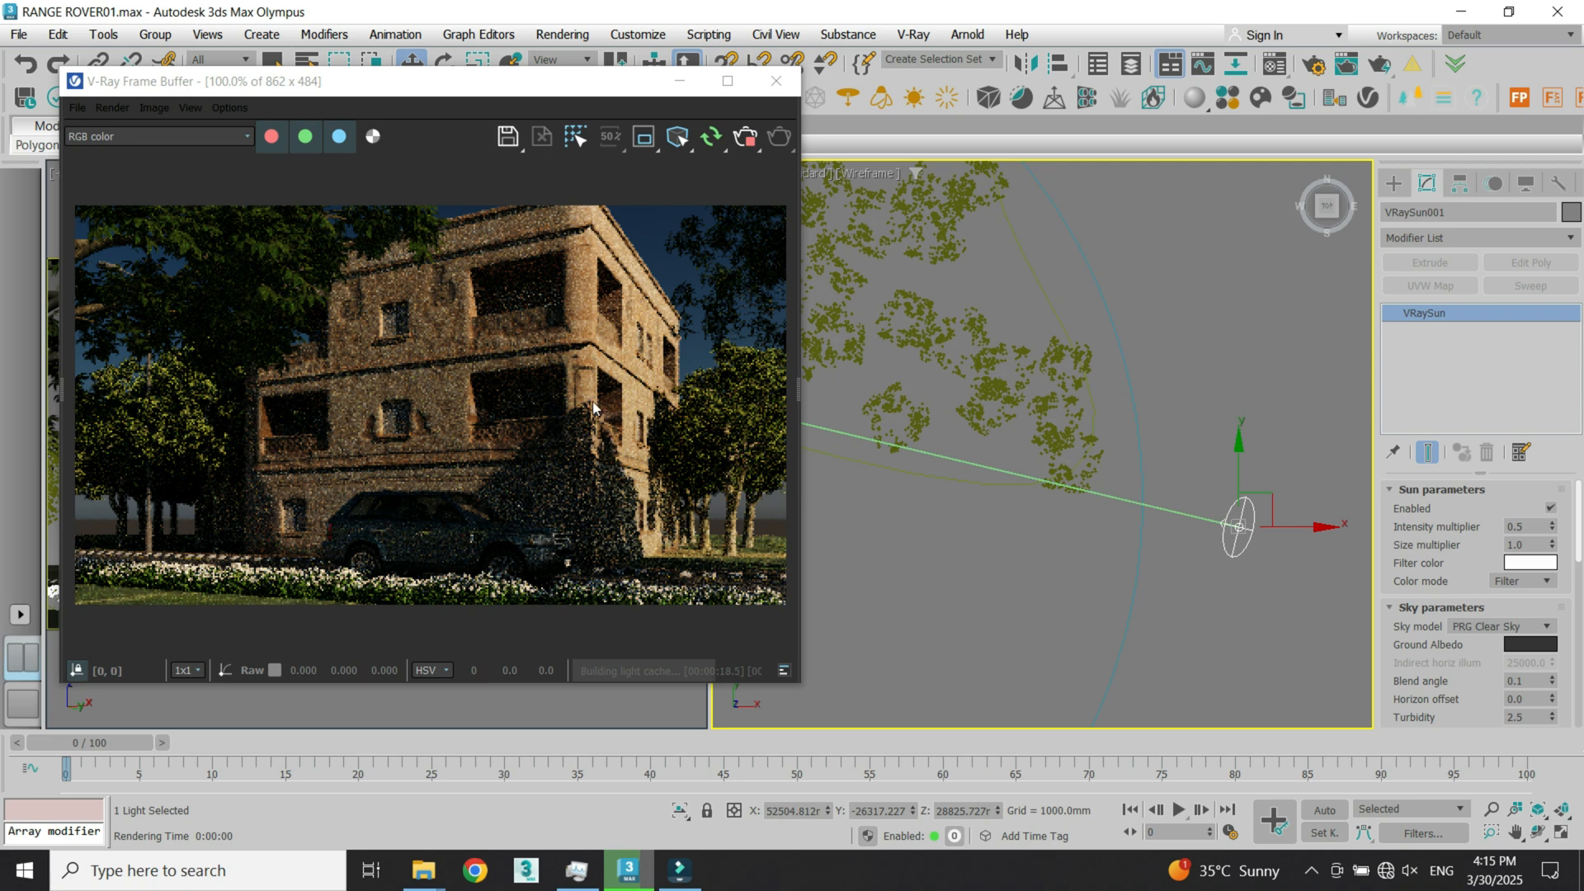
pyautogui.moveTo(1236, 461); pyautogui.dragTo(1240, 317)
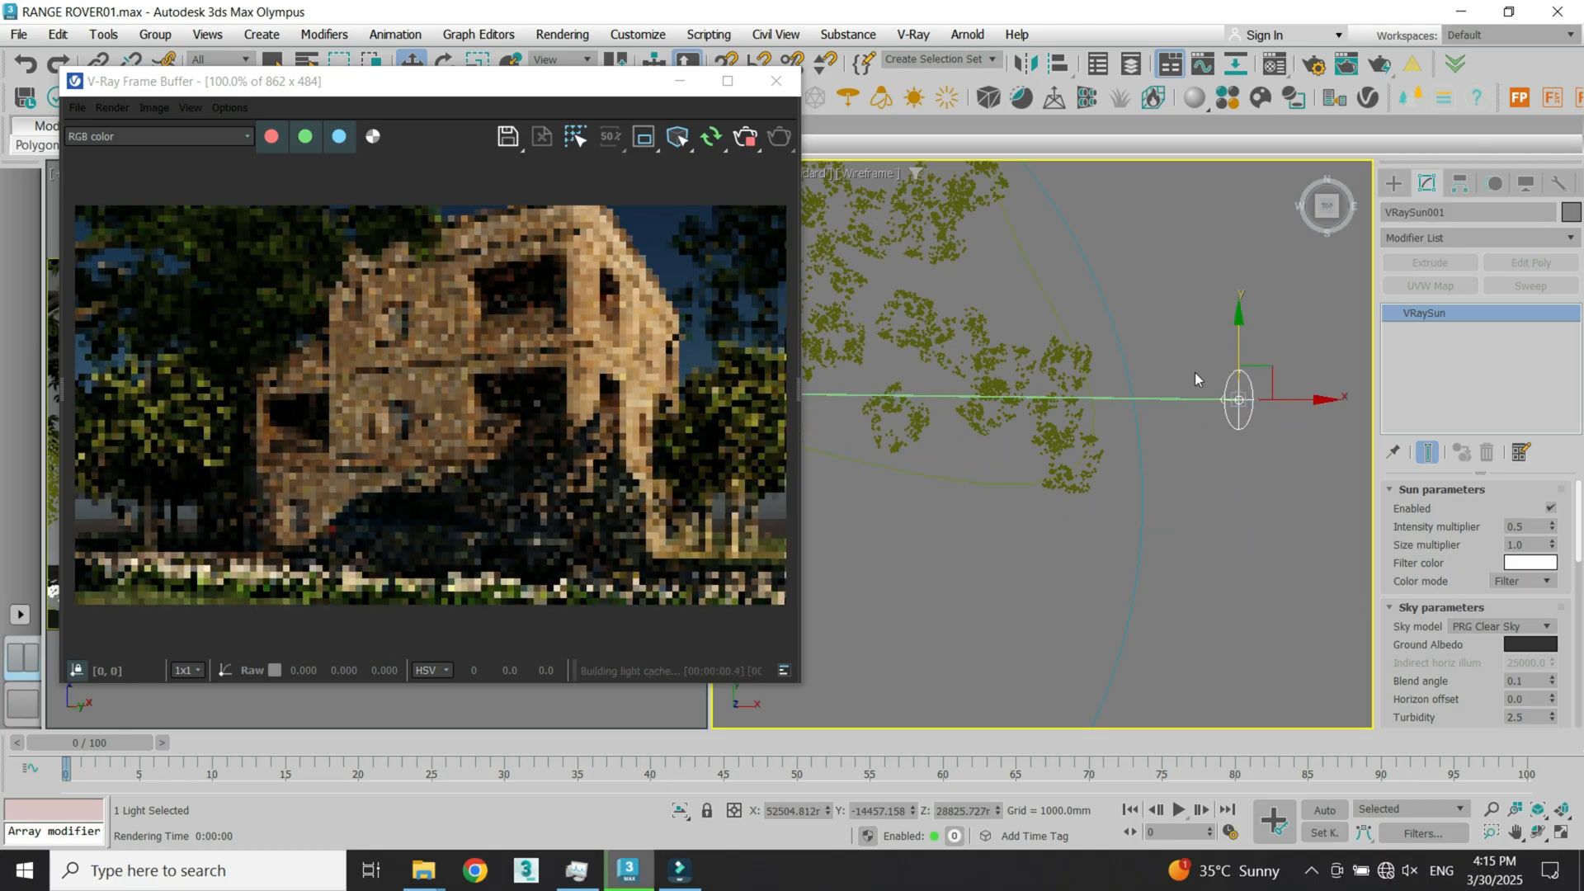
# Step: Reposition the VRaySun in the Top view, shifting it down along Y and slightly toward the building, and deselect it
pyautogui.moveTo(1268, 385); pyautogui.dragTo(1268, 663)
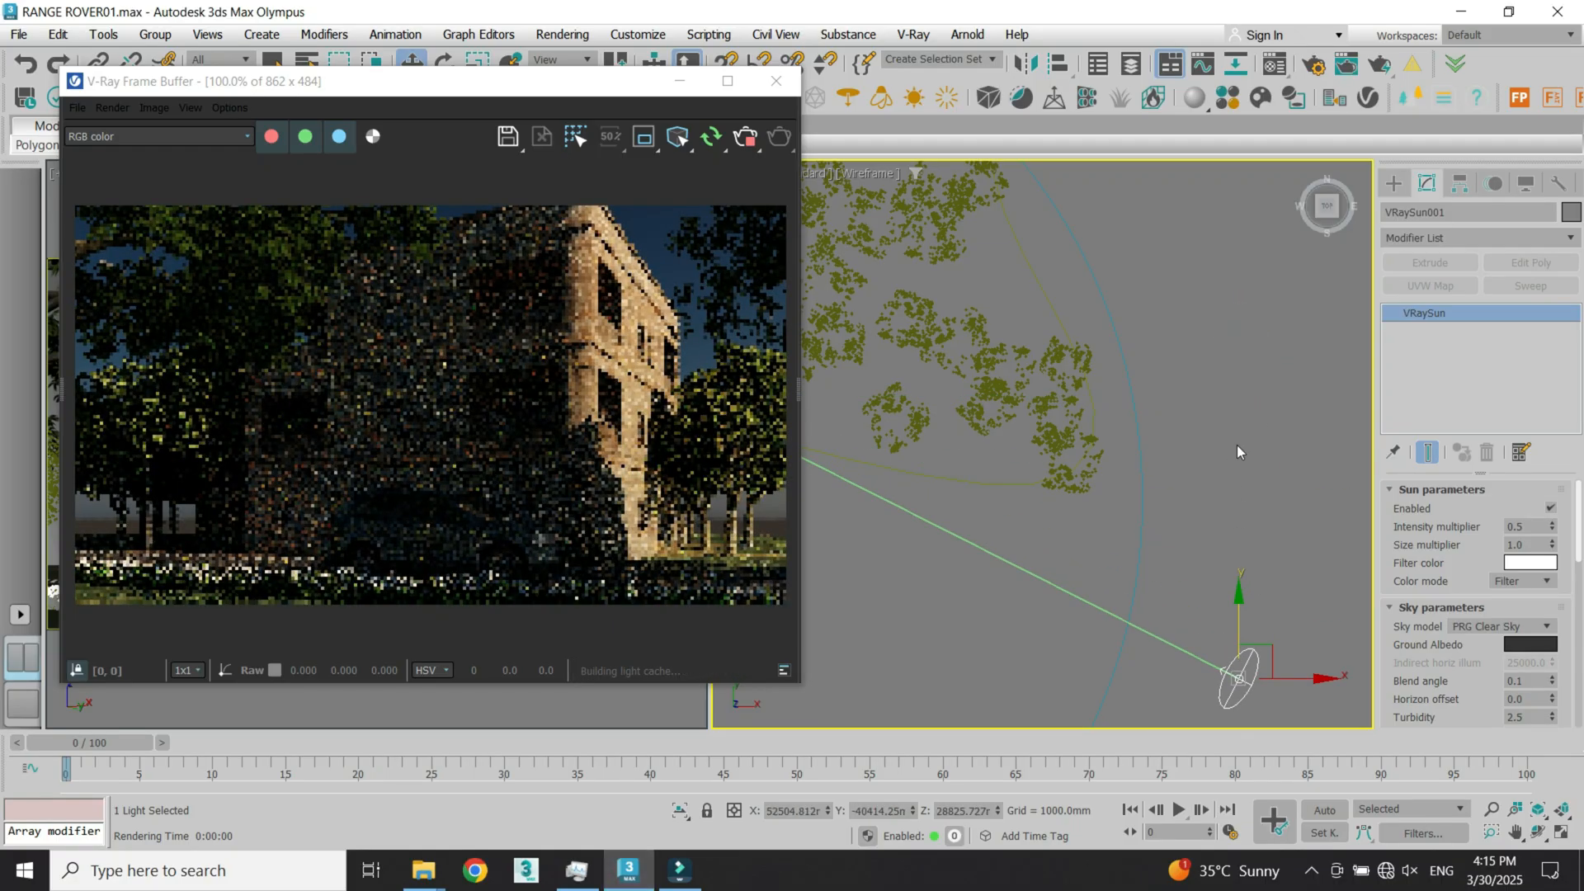
pyautogui.scroll(-1, 377, 384)
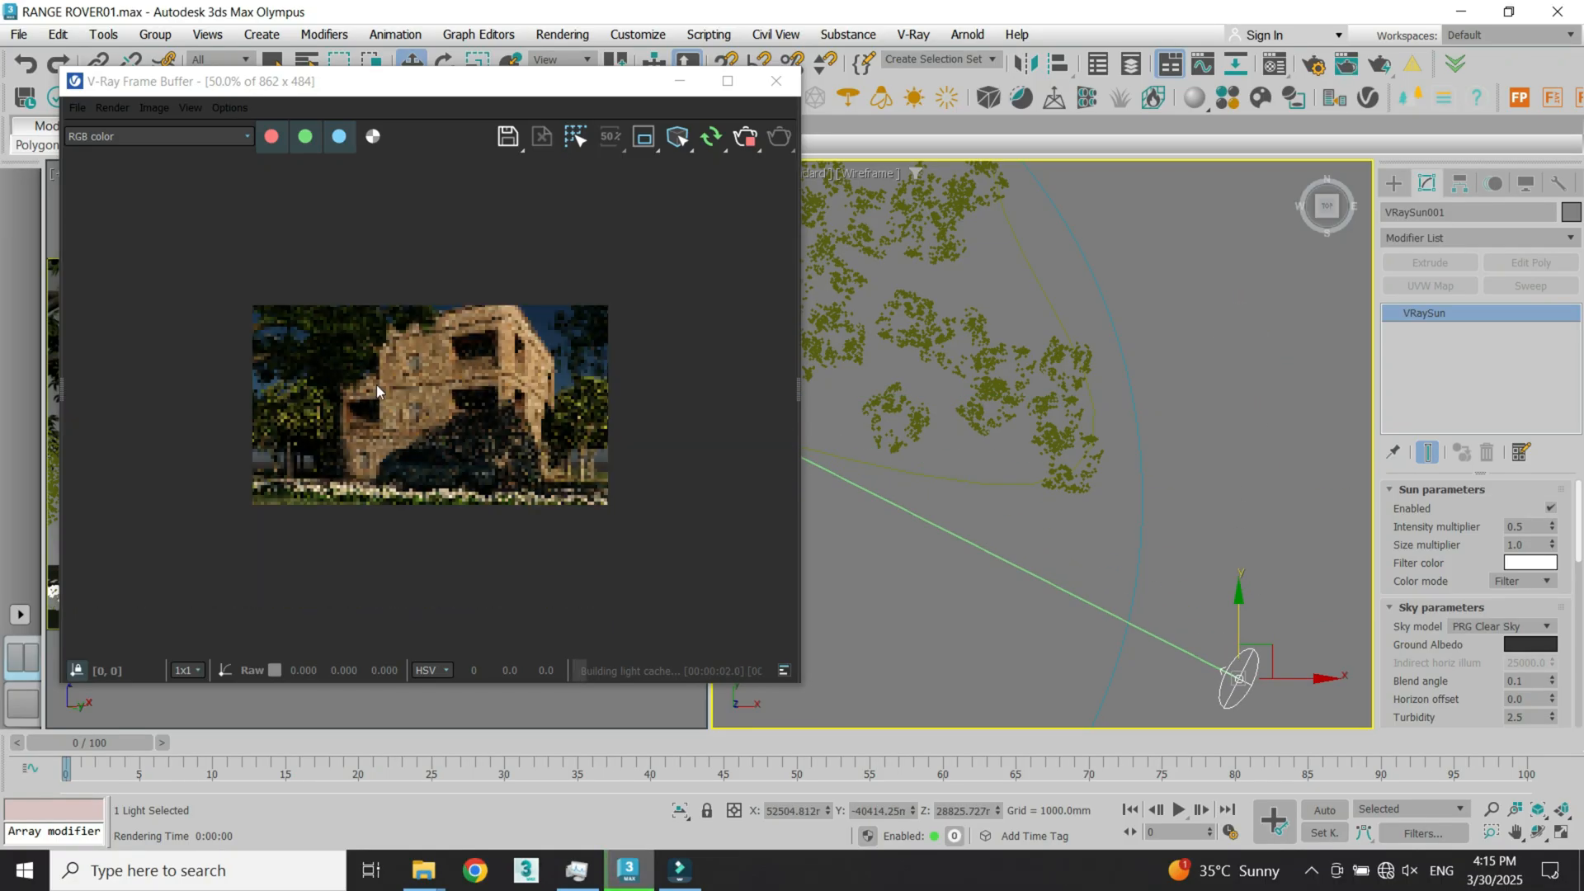
pyautogui.scroll(1, 474, 382)
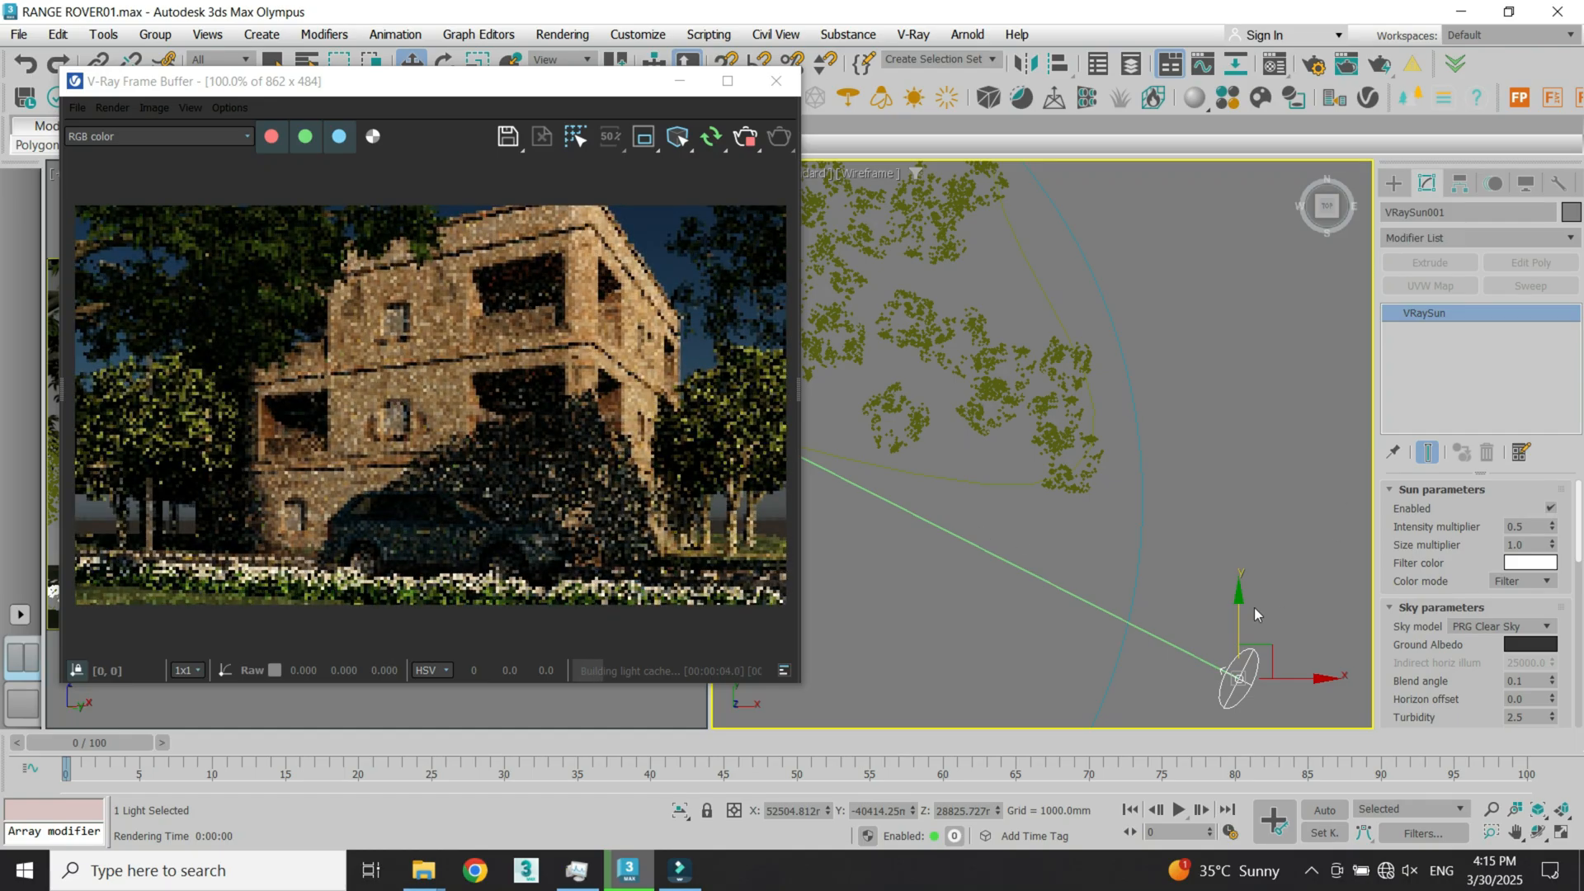
pyautogui.moveTo(1242, 612); pyautogui.dragTo(1247, 519)
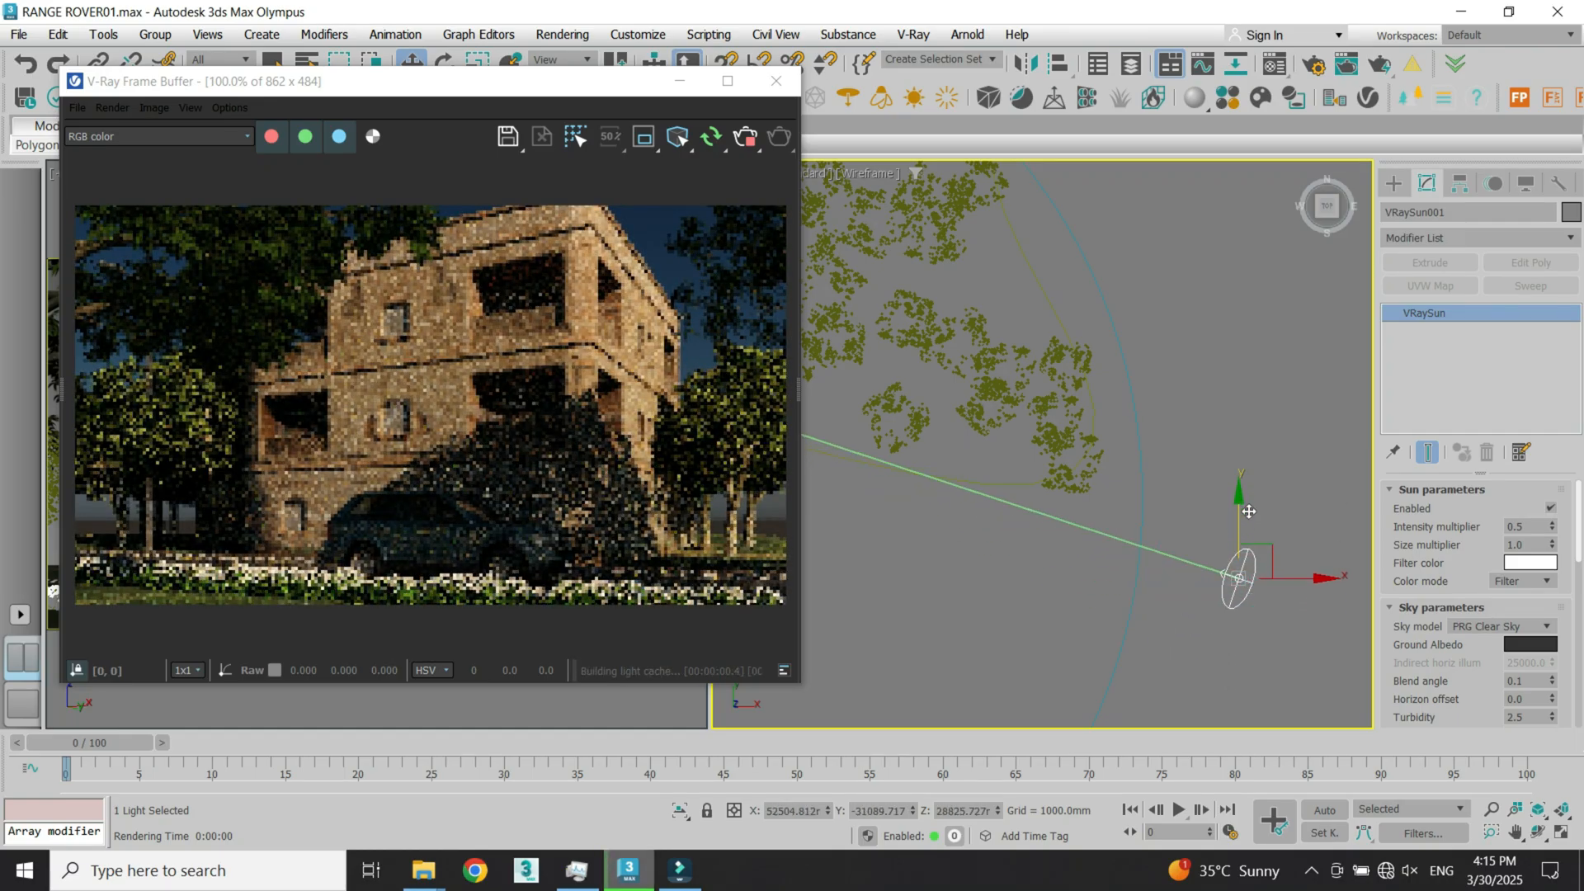
pyautogui.moveTo(1300, 583); pyautogui.dragTo(1217, 585)
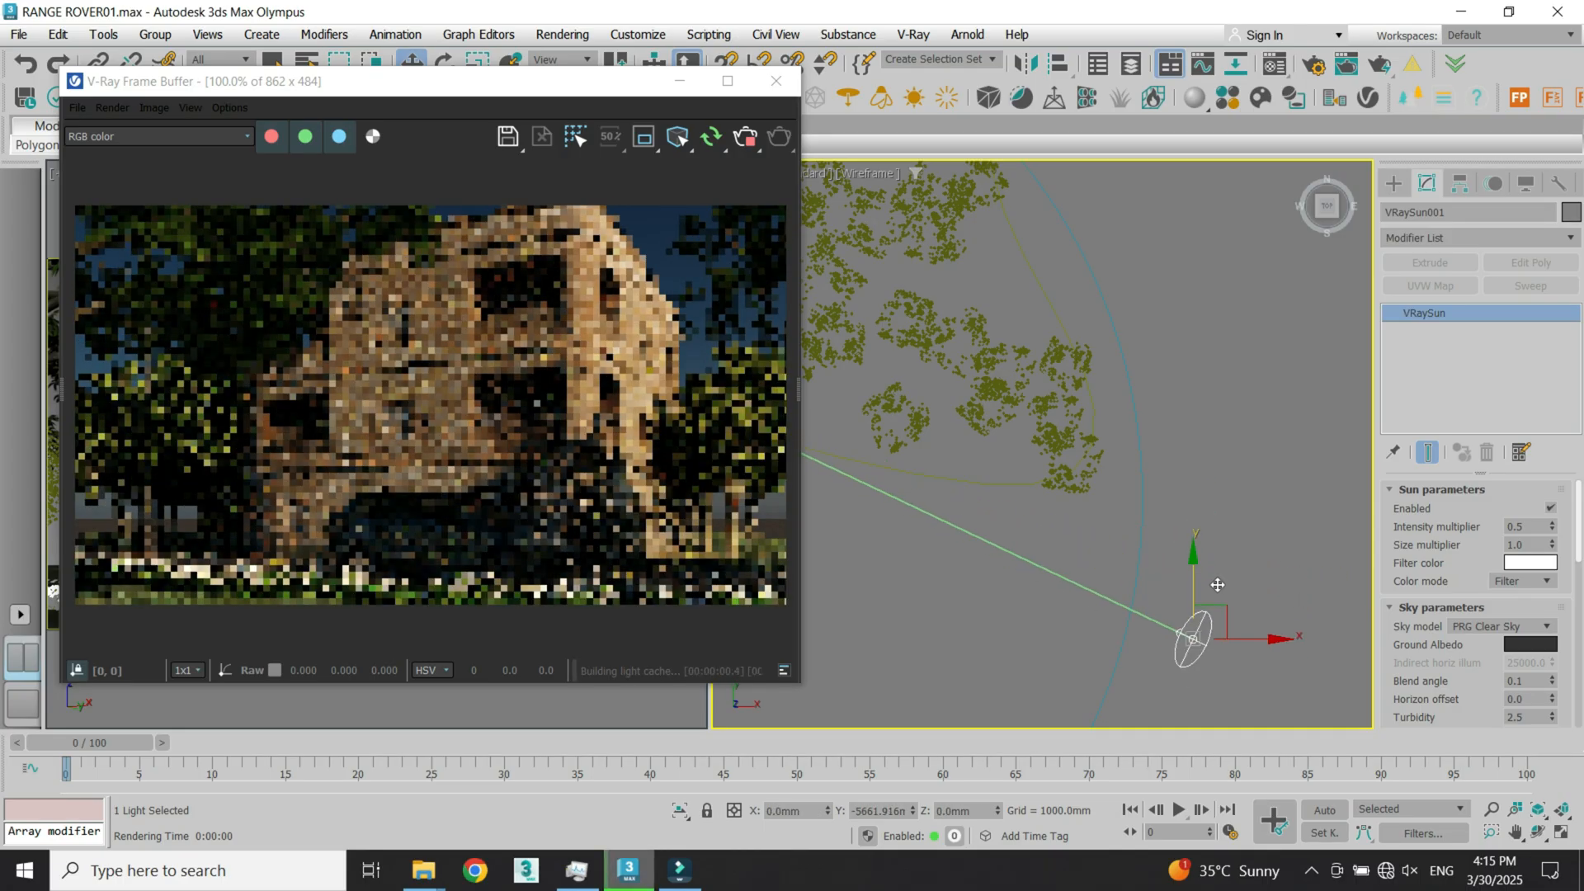
pyautogui.click(1195, 427)
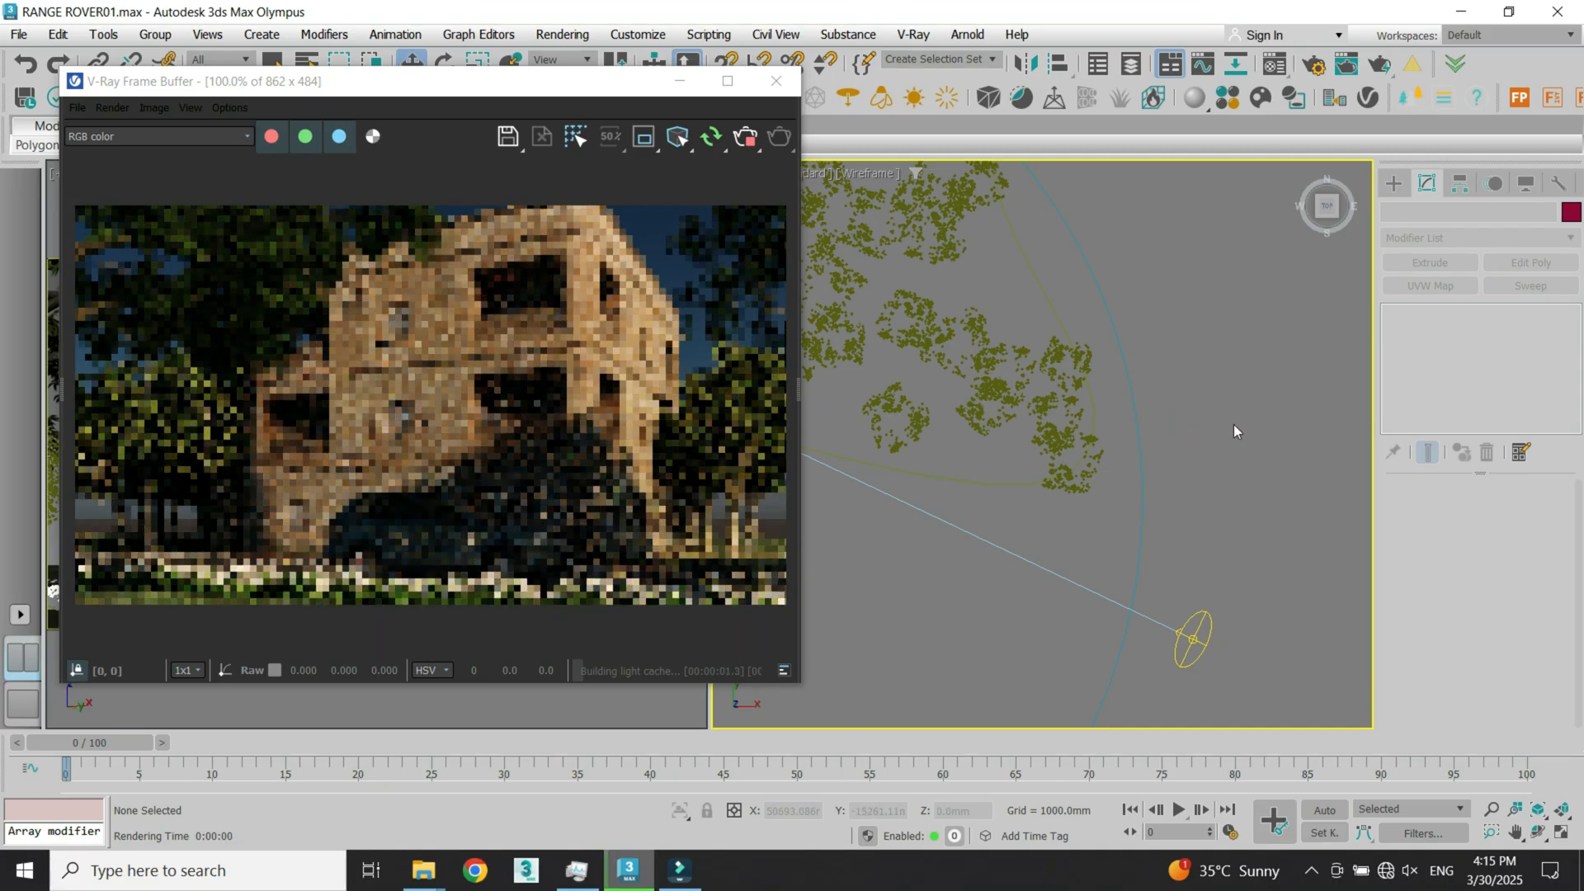
# Step: Create a Dome-type VRayLight in the Top view at about X 13860, Y -16377, beside the teal tree
pyautogui.scroll(-5, 1234, 424)
pyautogui.scroll(3, 1074, 424)
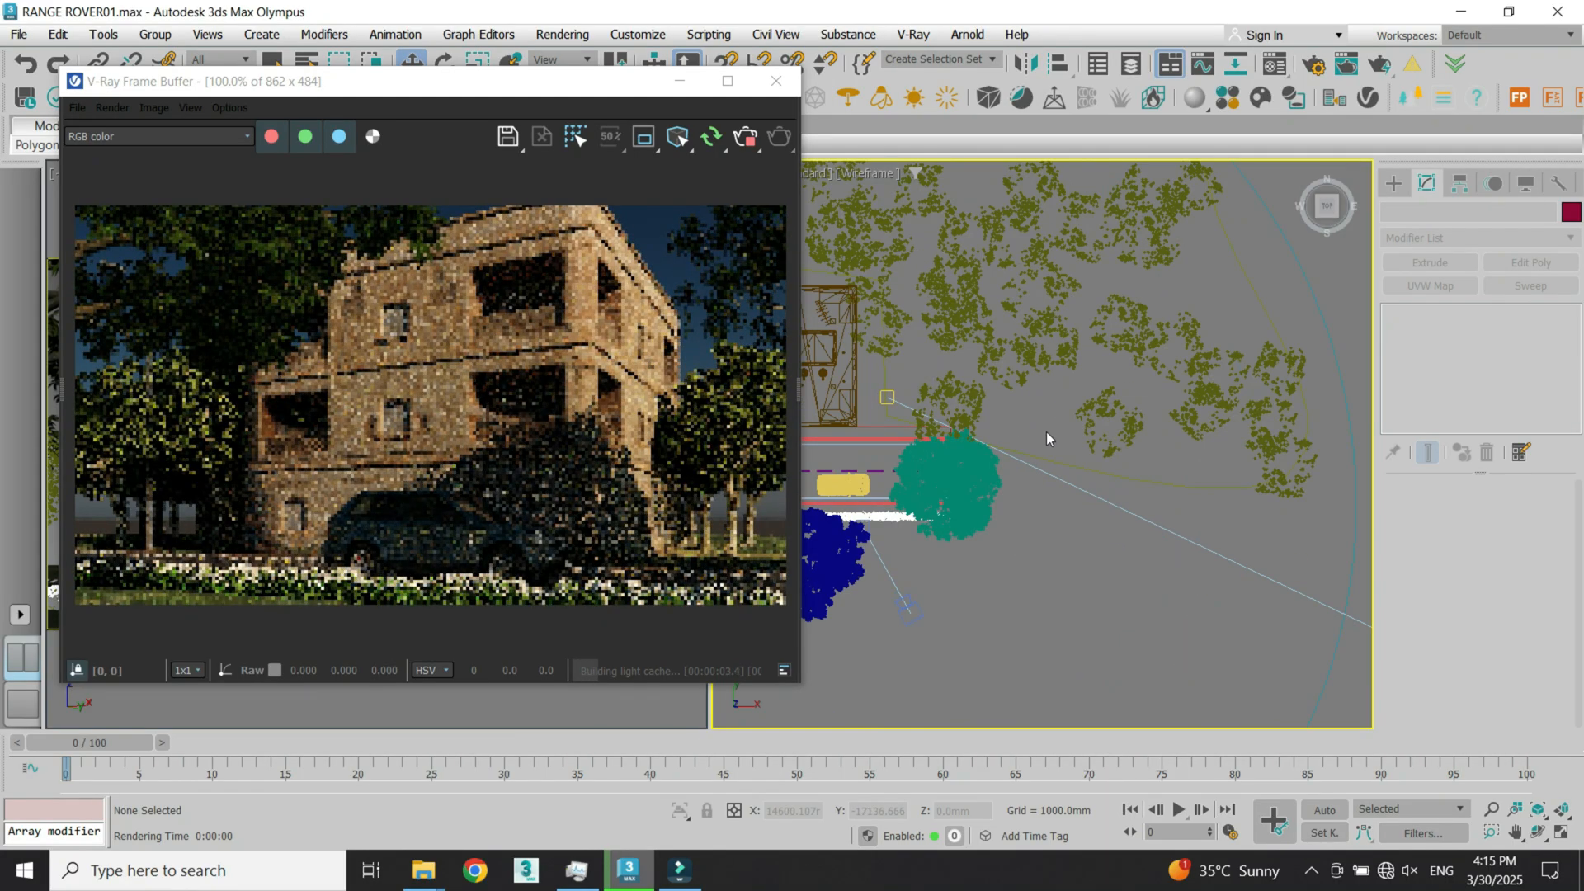
pyautogui.click(1395, 183)
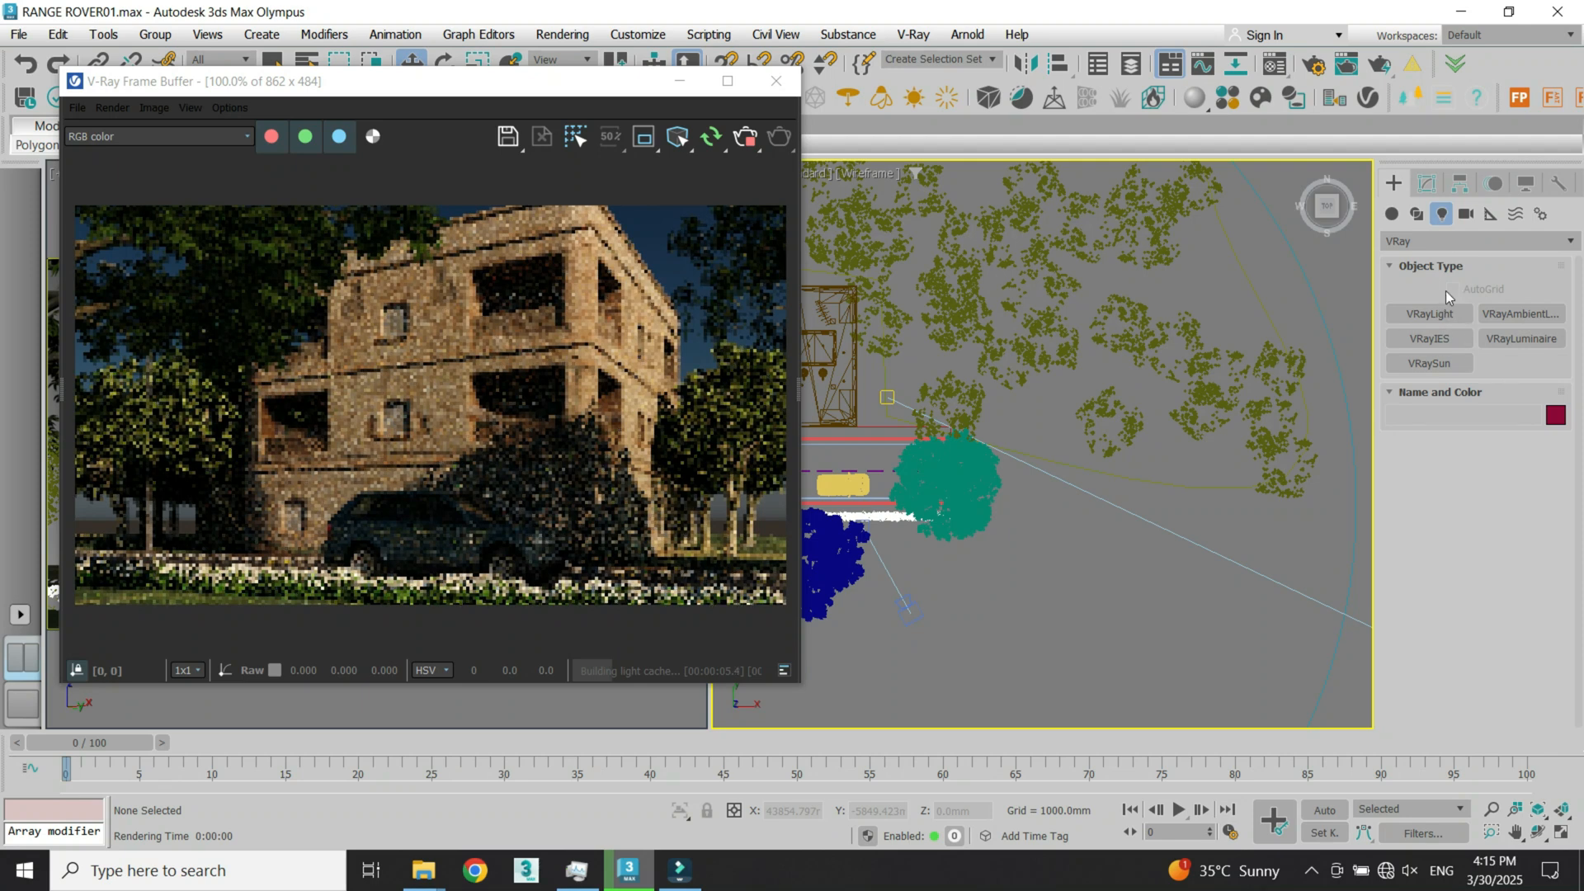
pyautogui.click(1443, 312)
pyautogui.click(1540, 463)
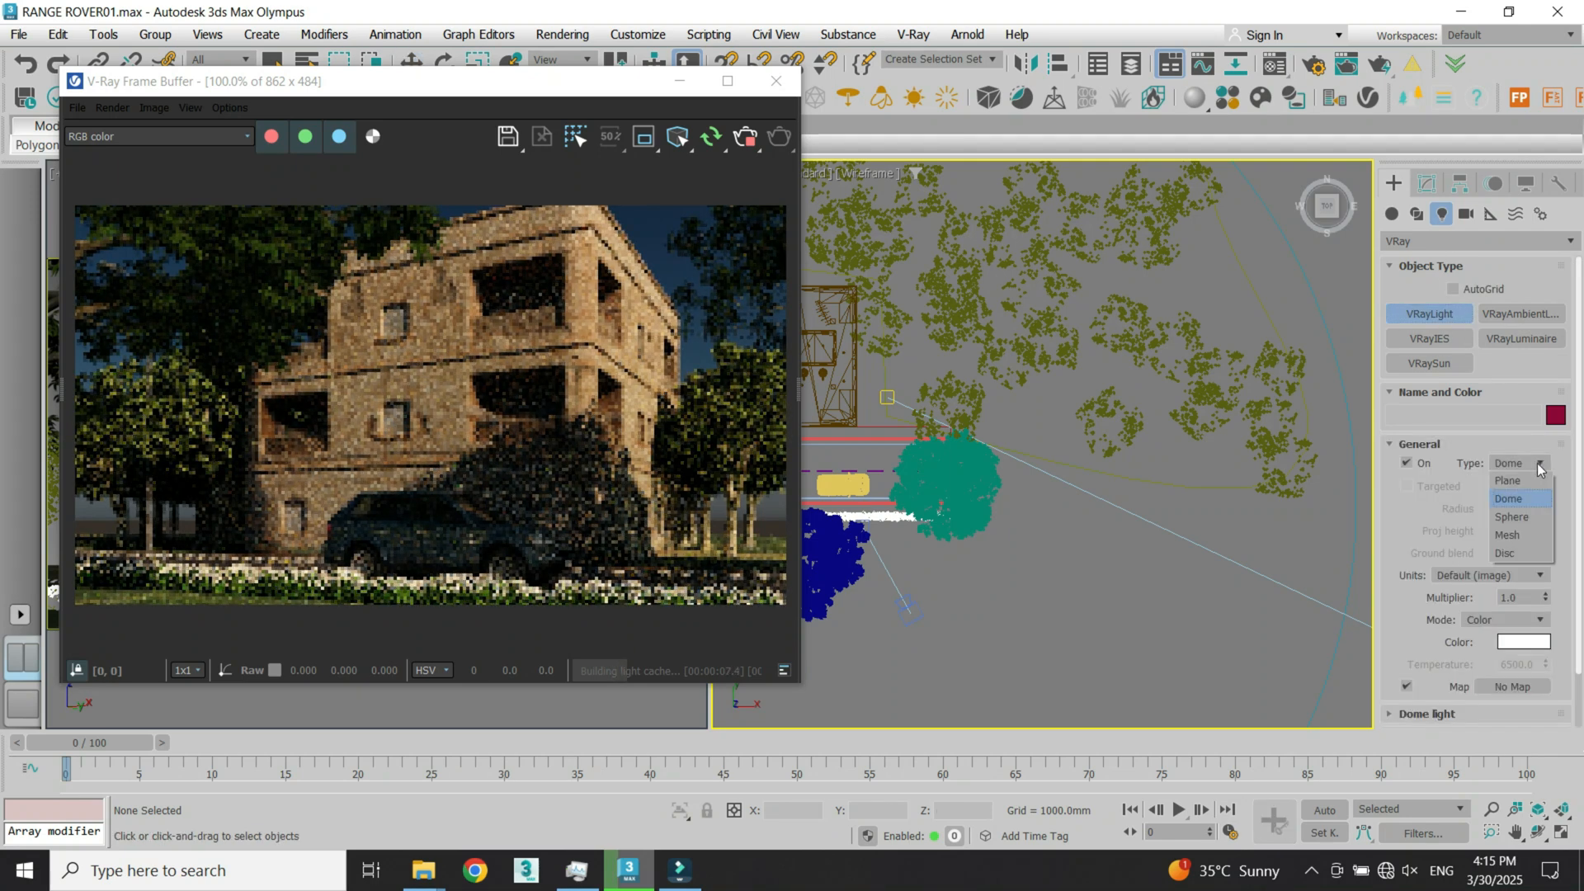
pyautogui.click(1525, 499)
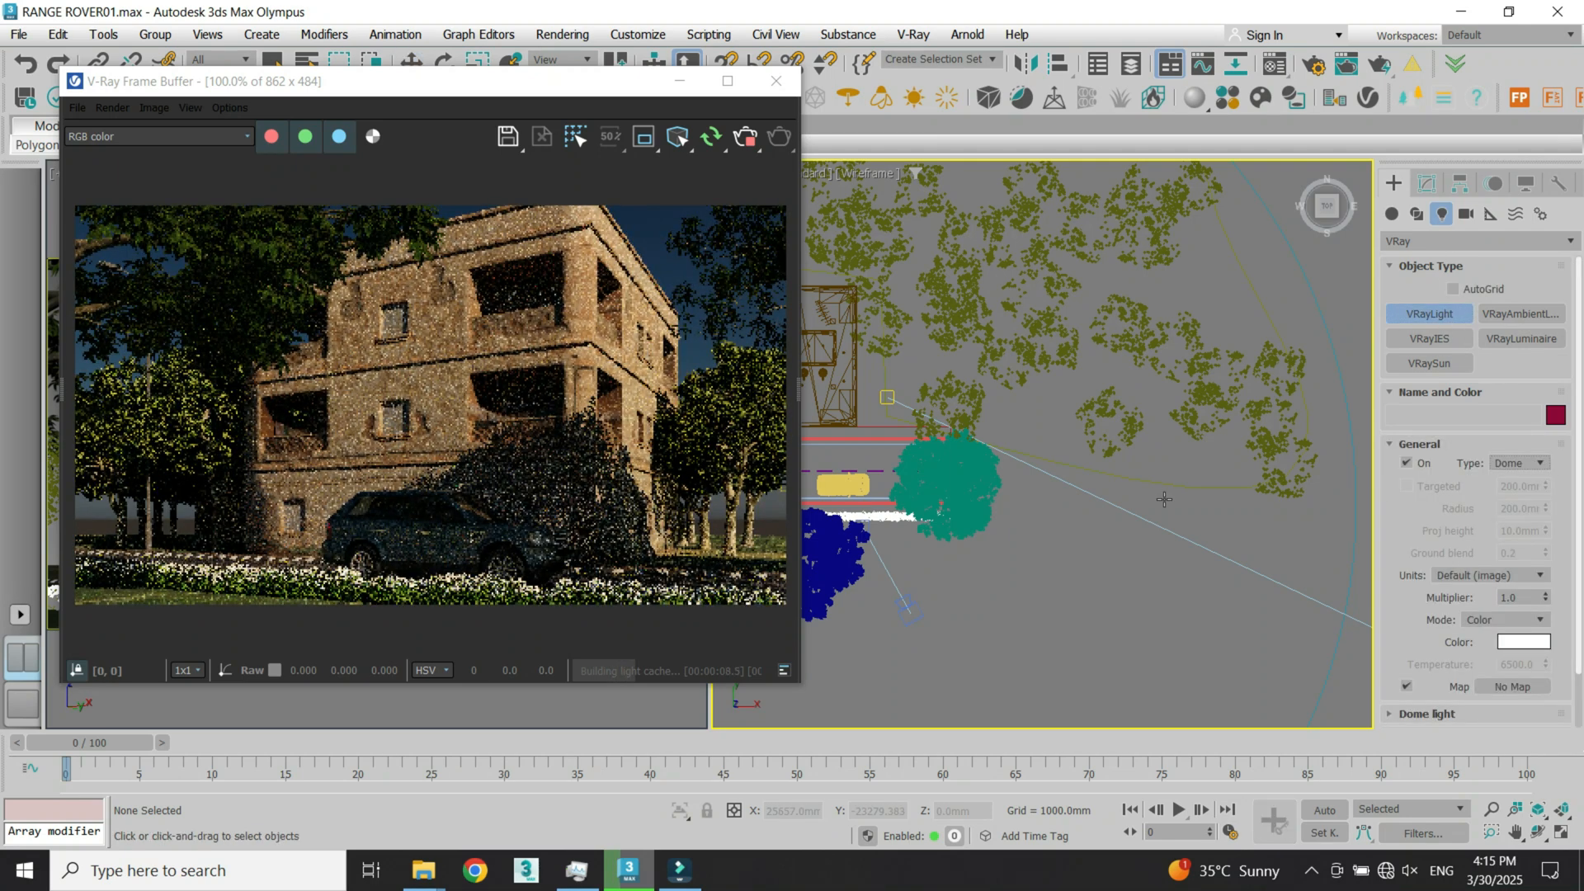
pyautogui.scroll(2, 1036, 426)
pyautogui.click(1037, 426)
pyautogui.rightClick(1039, 426)
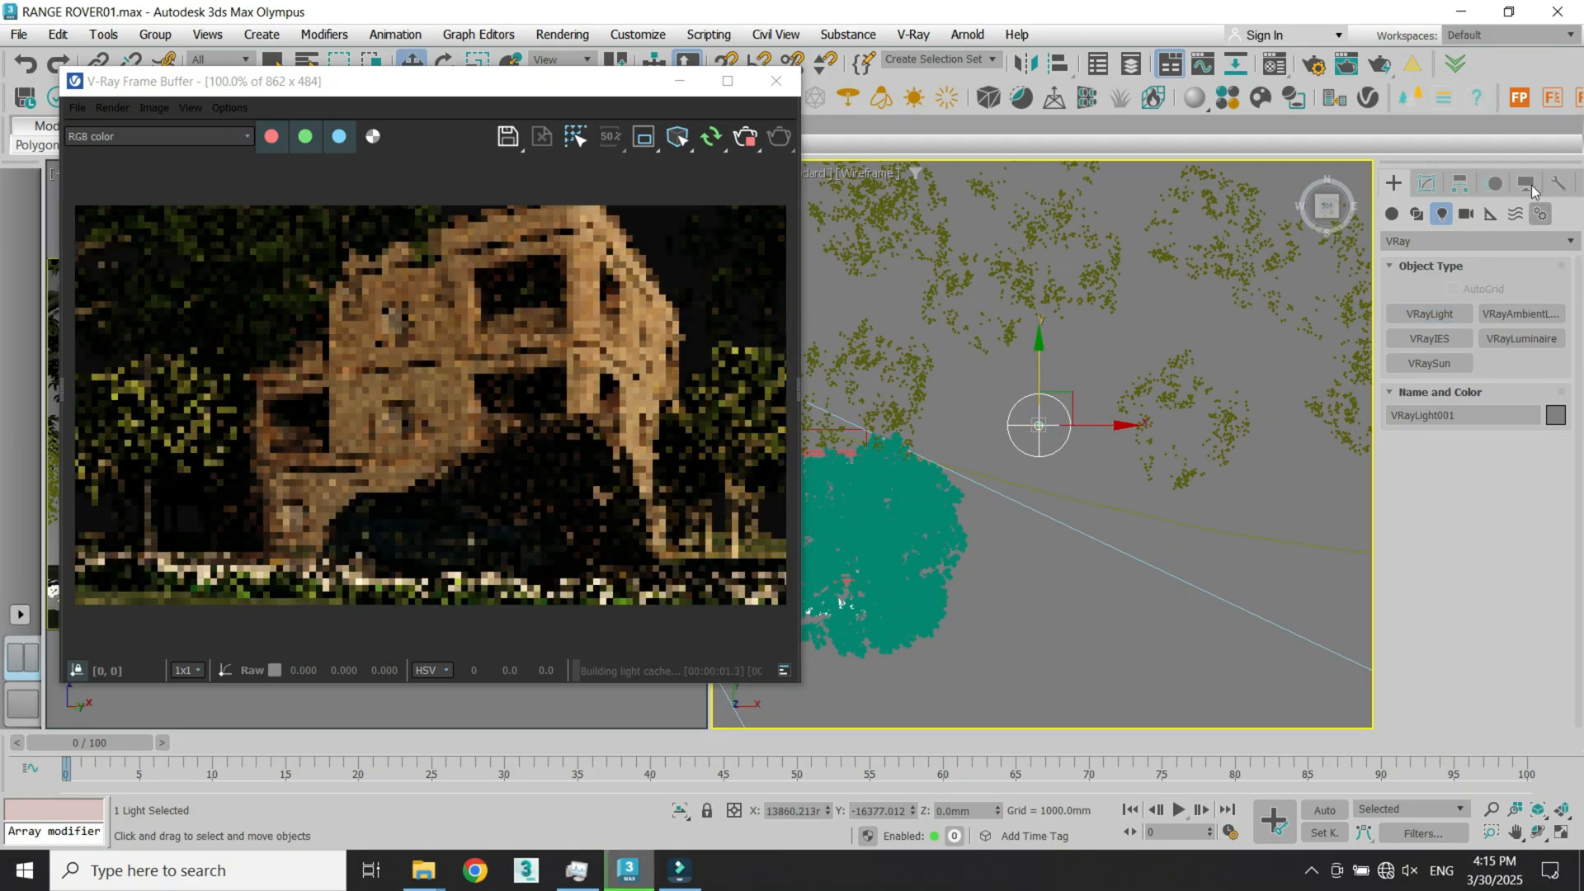
# Step: Turn off Affect specular and turn on Invisible in the dome light's options
pyautogui.click(1426, 183)
pyautogui.scroll(-3, 1551, 593)
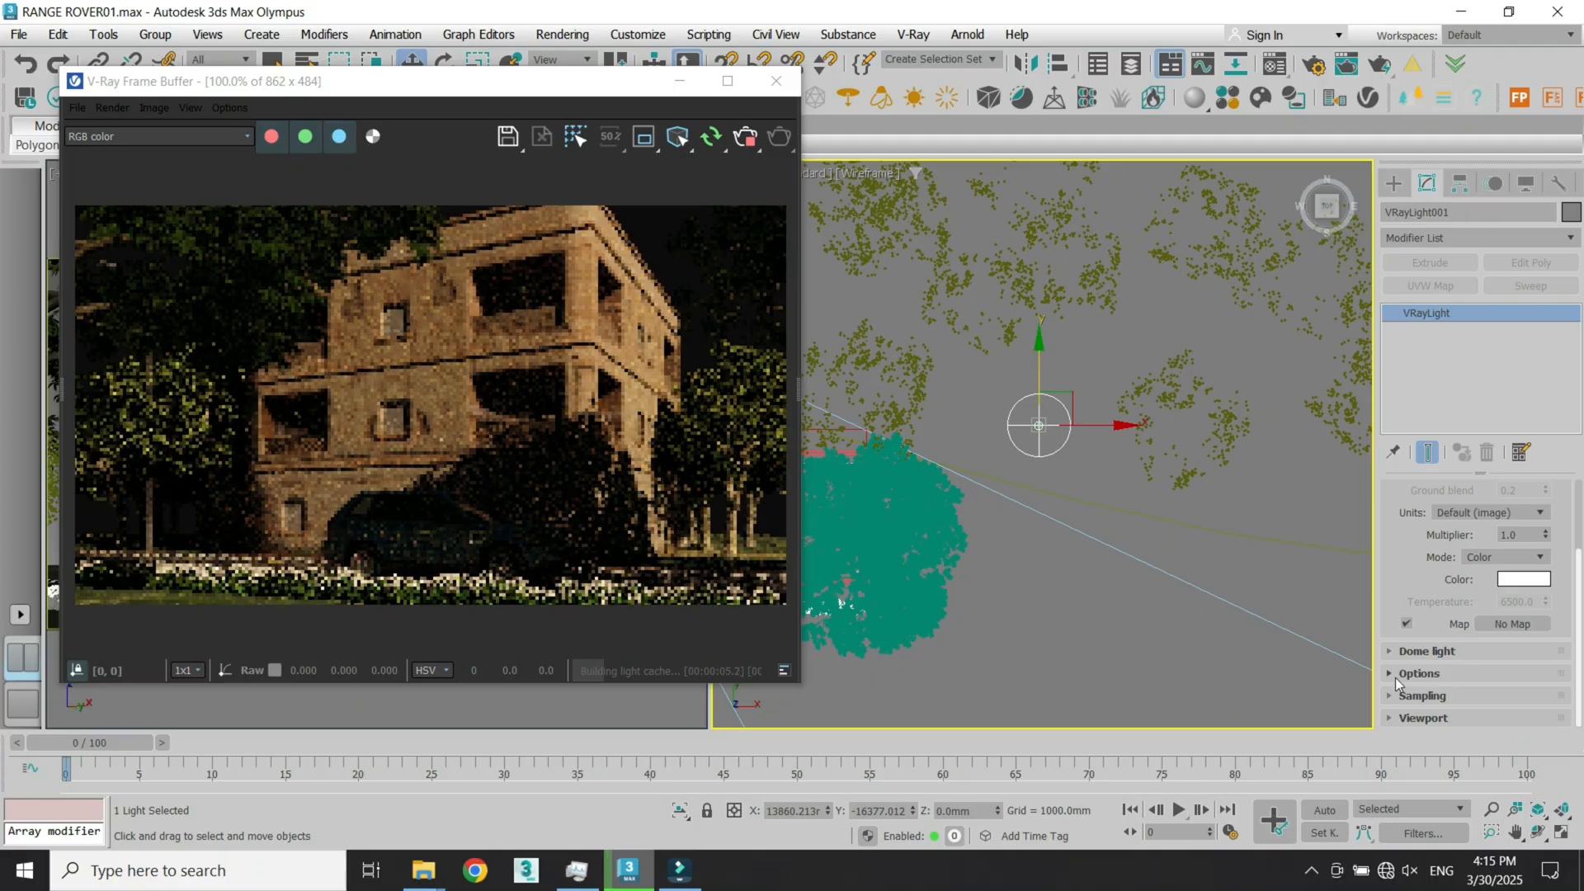
pyautogui.click(1395, 674)
pyautogui.scroll(-3, 1392, 633)
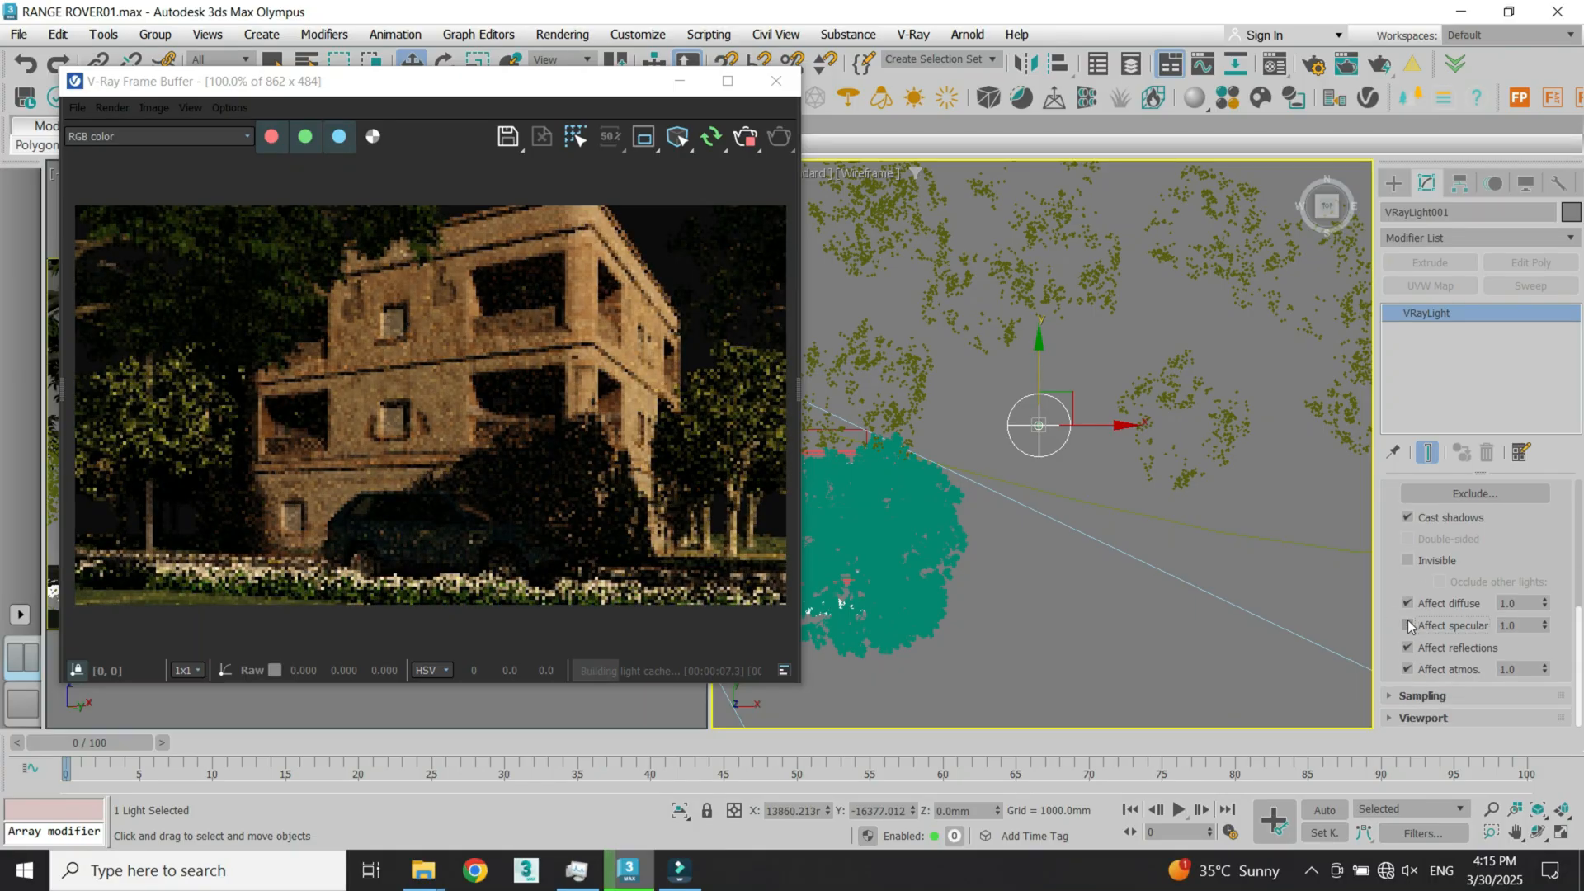
pyautogui.click(1407, 623)
pyautogui.scroll(1, 1408, 615)
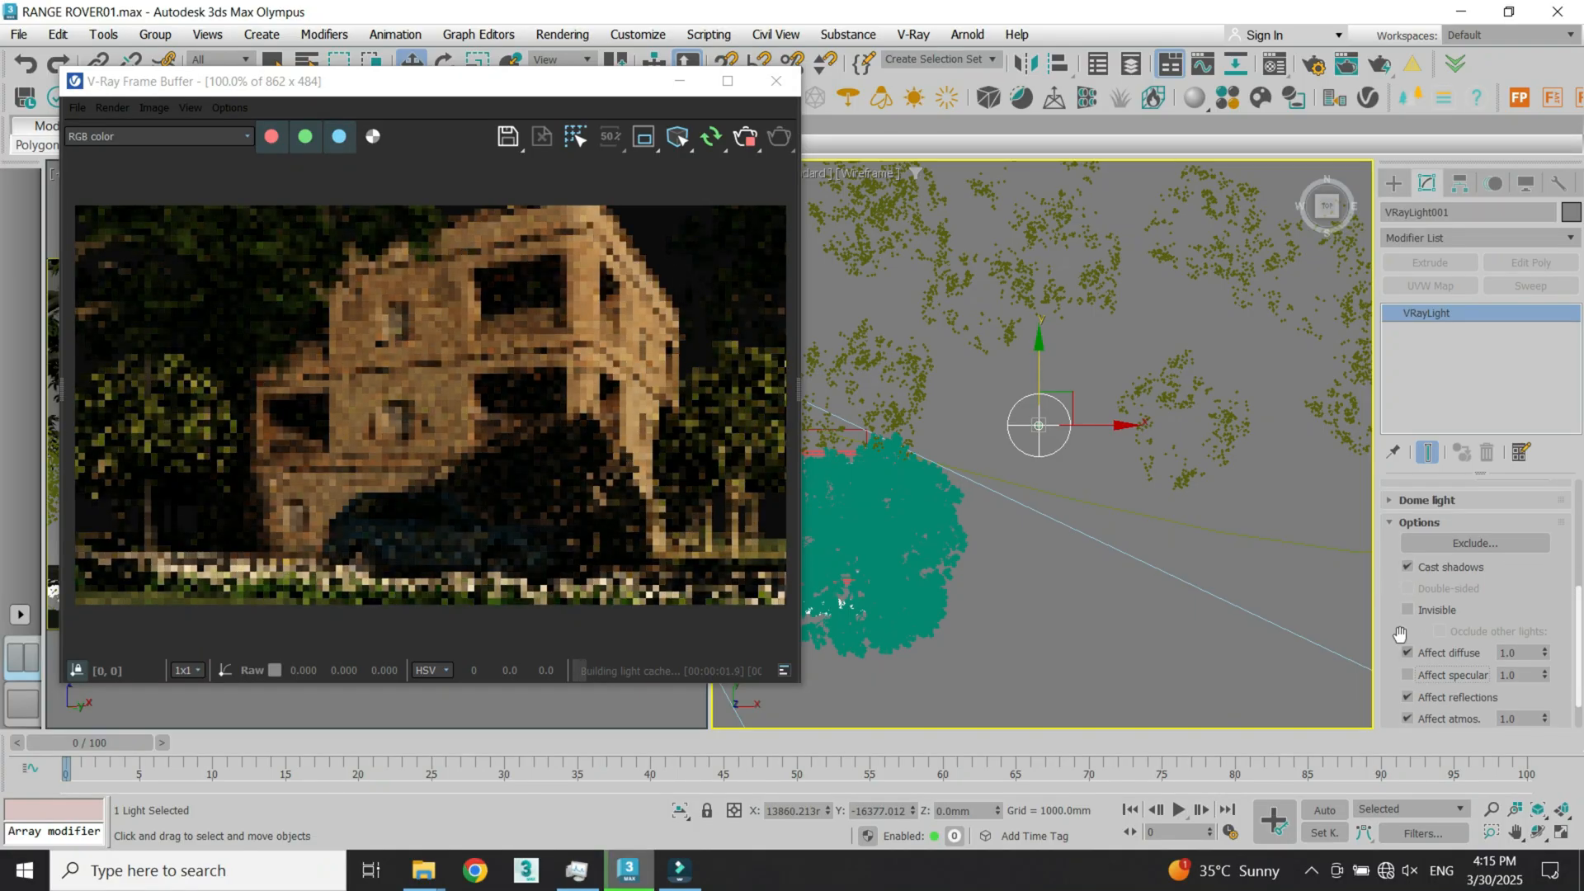
pyautogui.click(1407, 611)
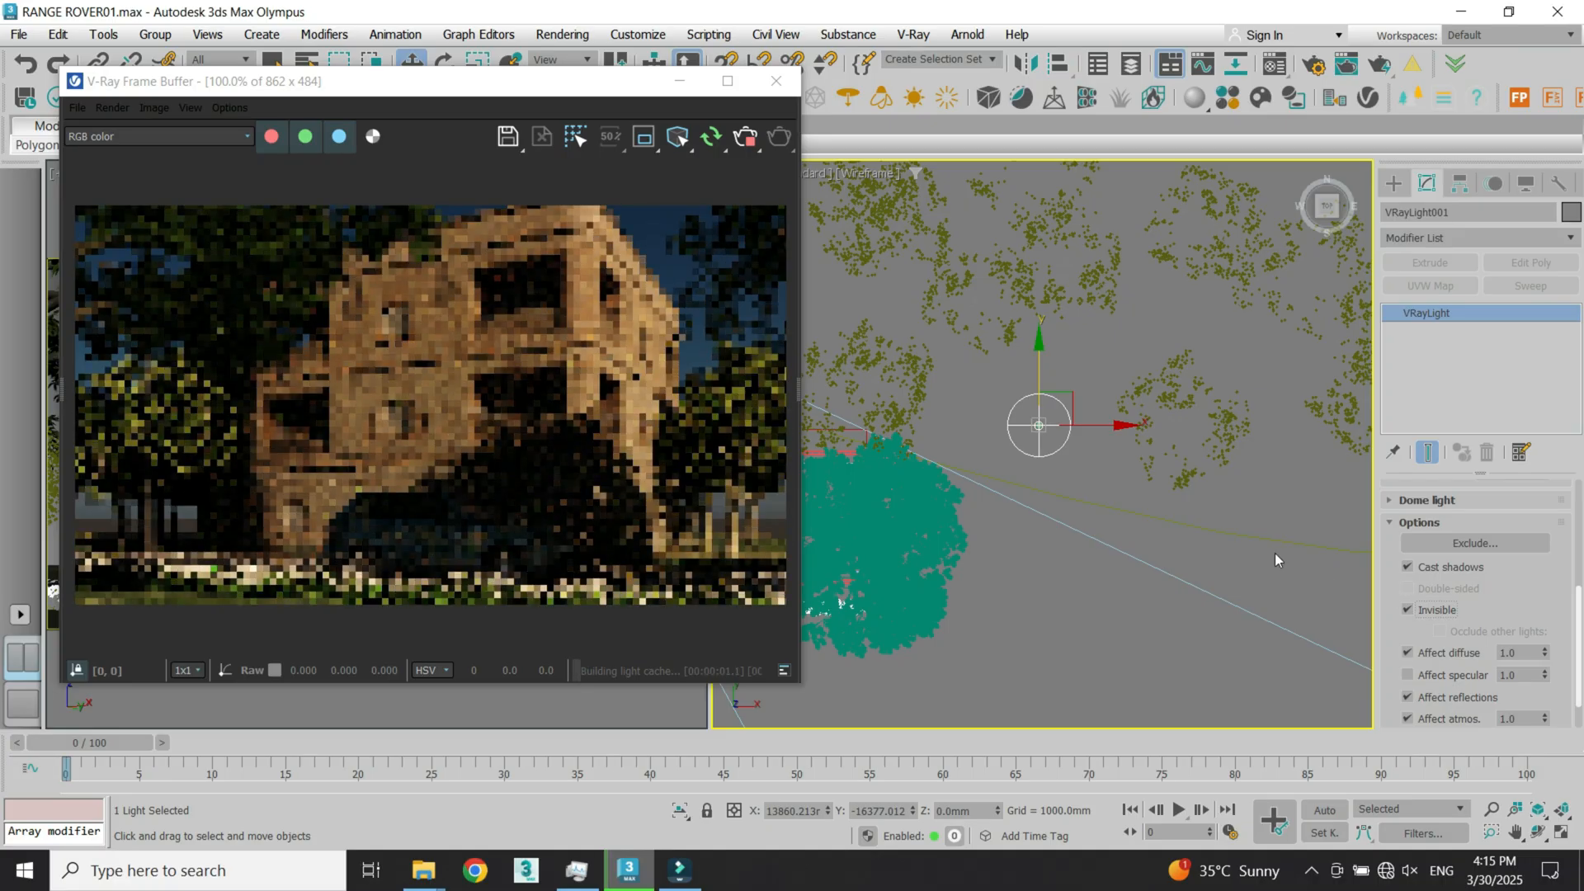
# Step: Assign an empty VRayBitmap to the diffuse slot of Material #1 in the Material Editor and open the map's parameters
pyautogui.click(1277, 66)
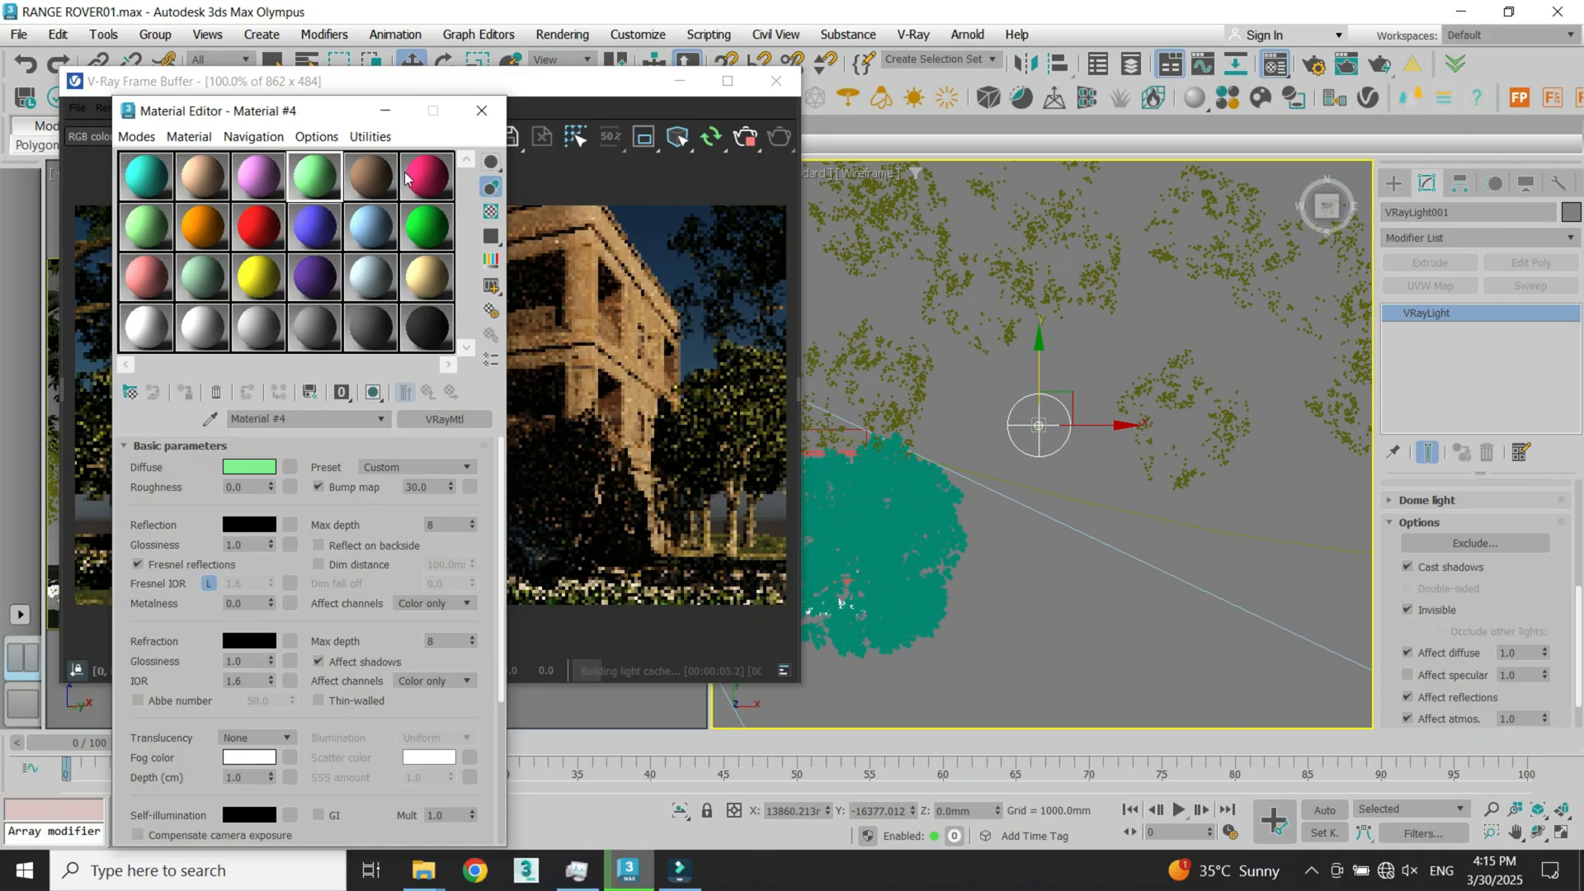
pyautogui.click(153, 179)
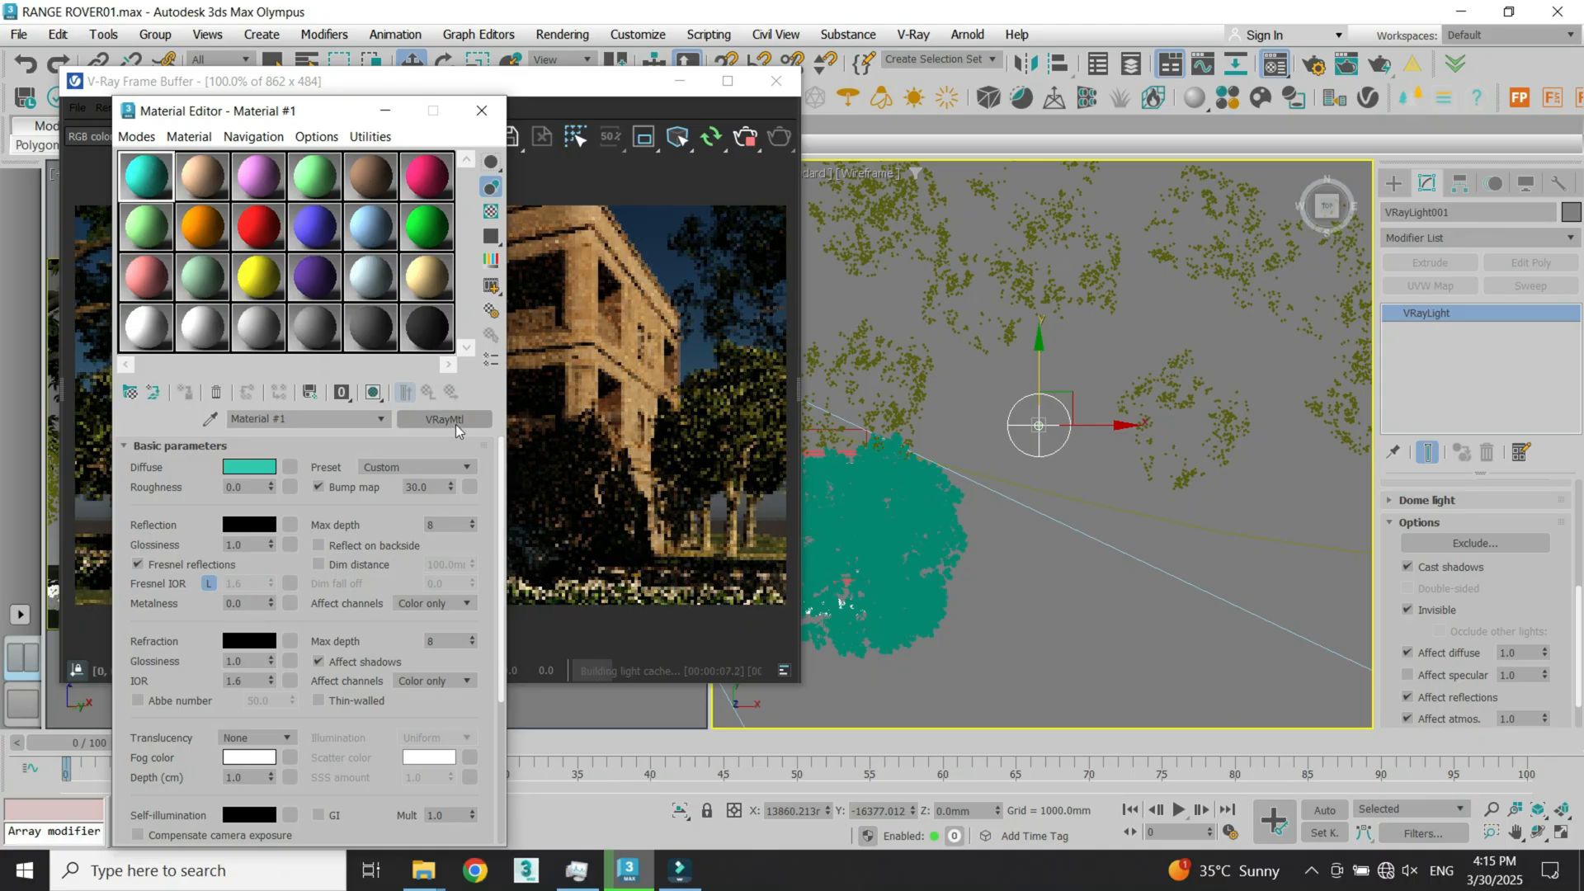
pyautogui.click(454, 423)
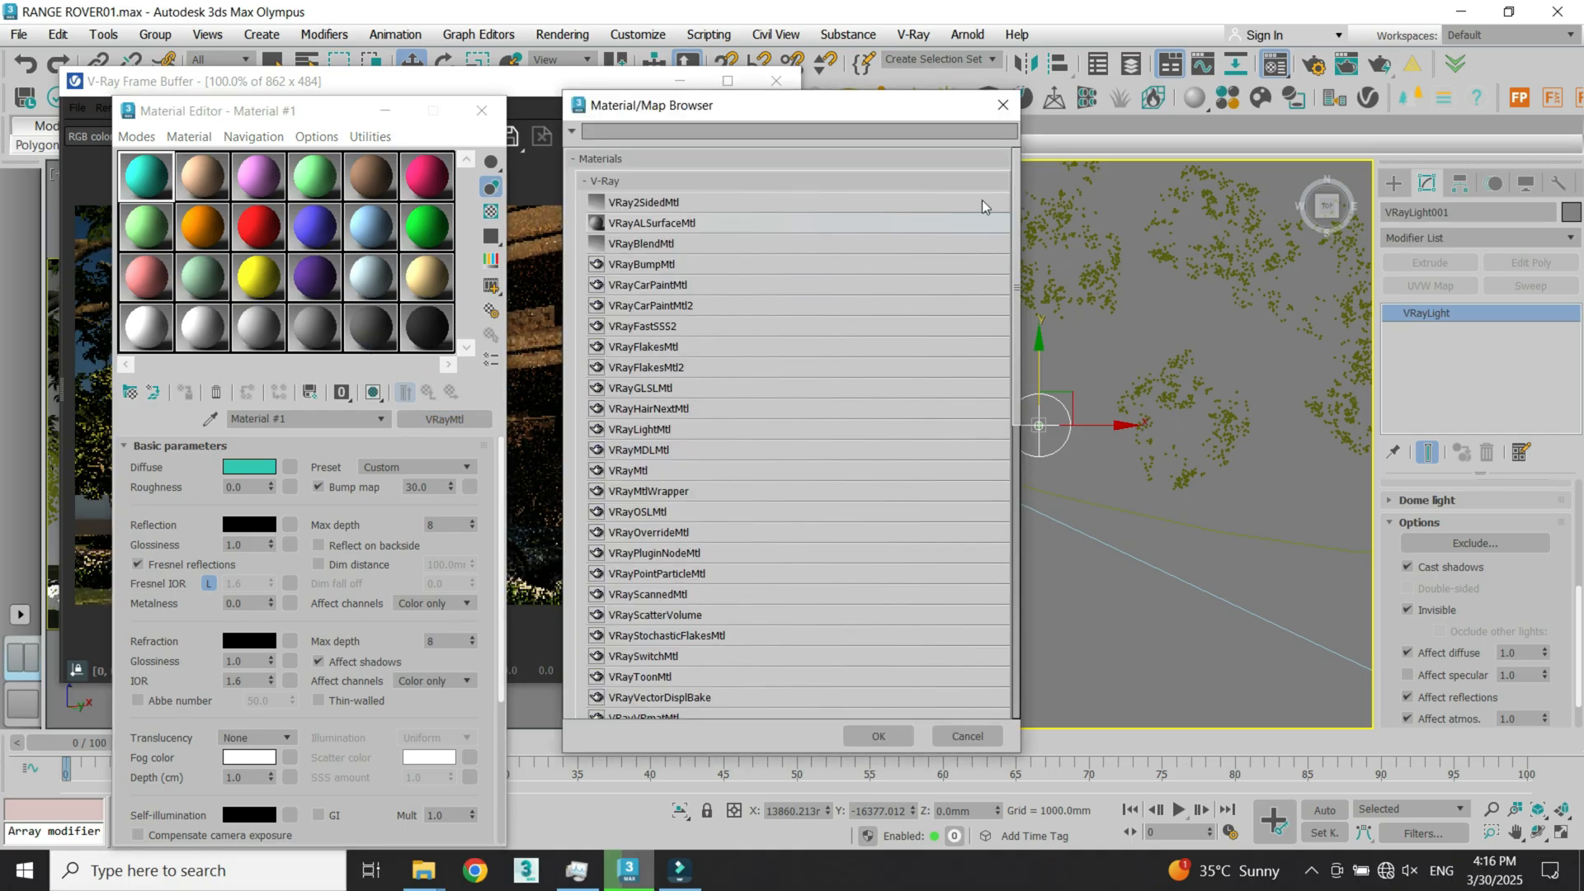
pyautogui.click(1002, 106)
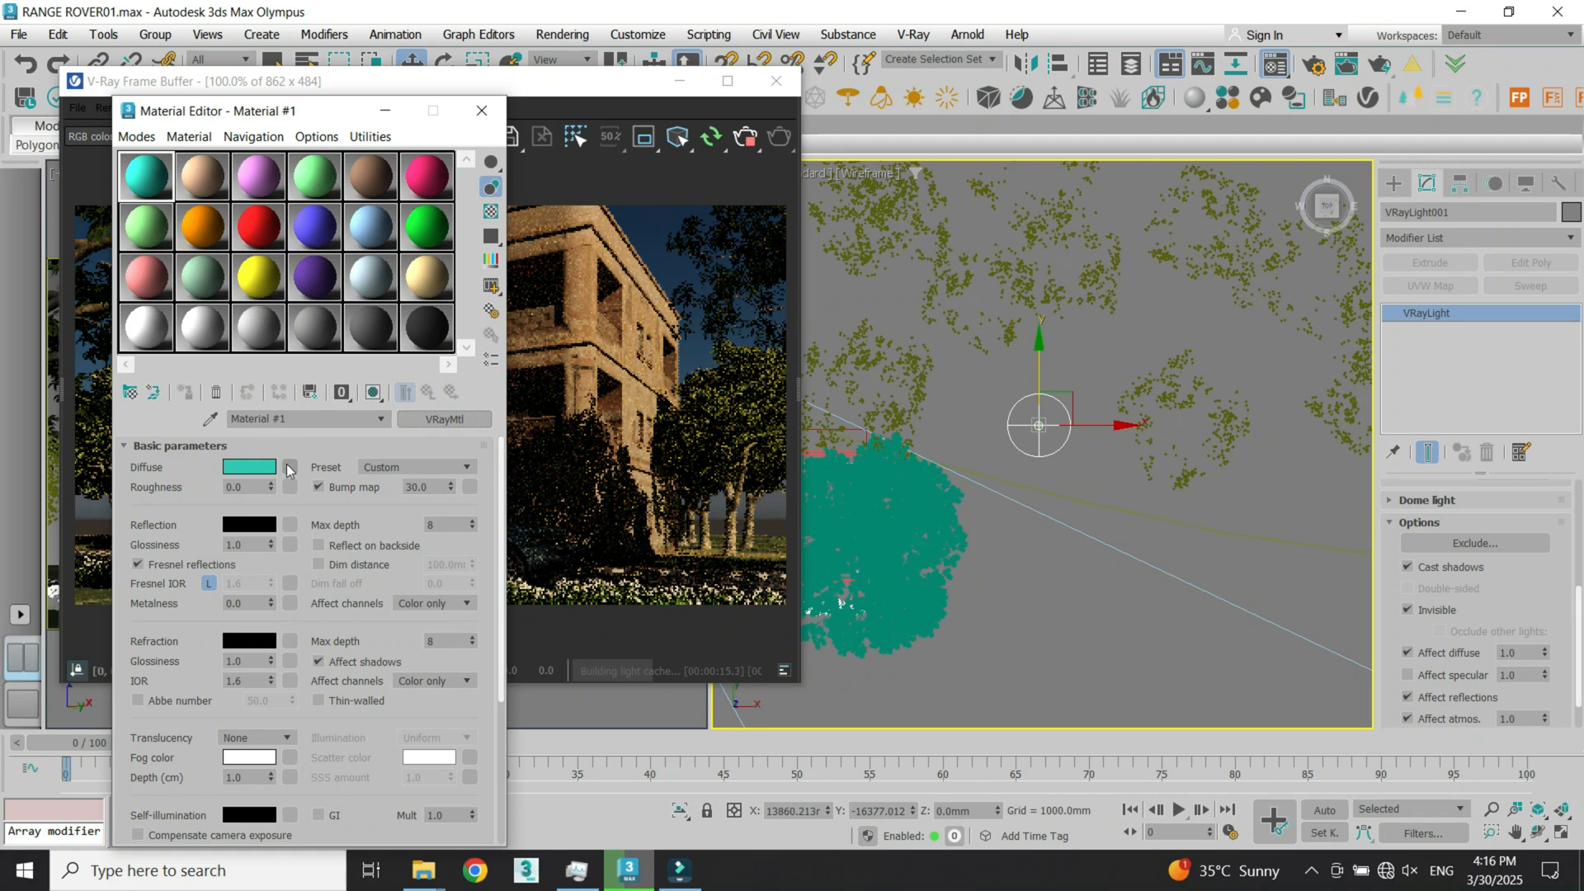
pyautogui.click(289, 468)
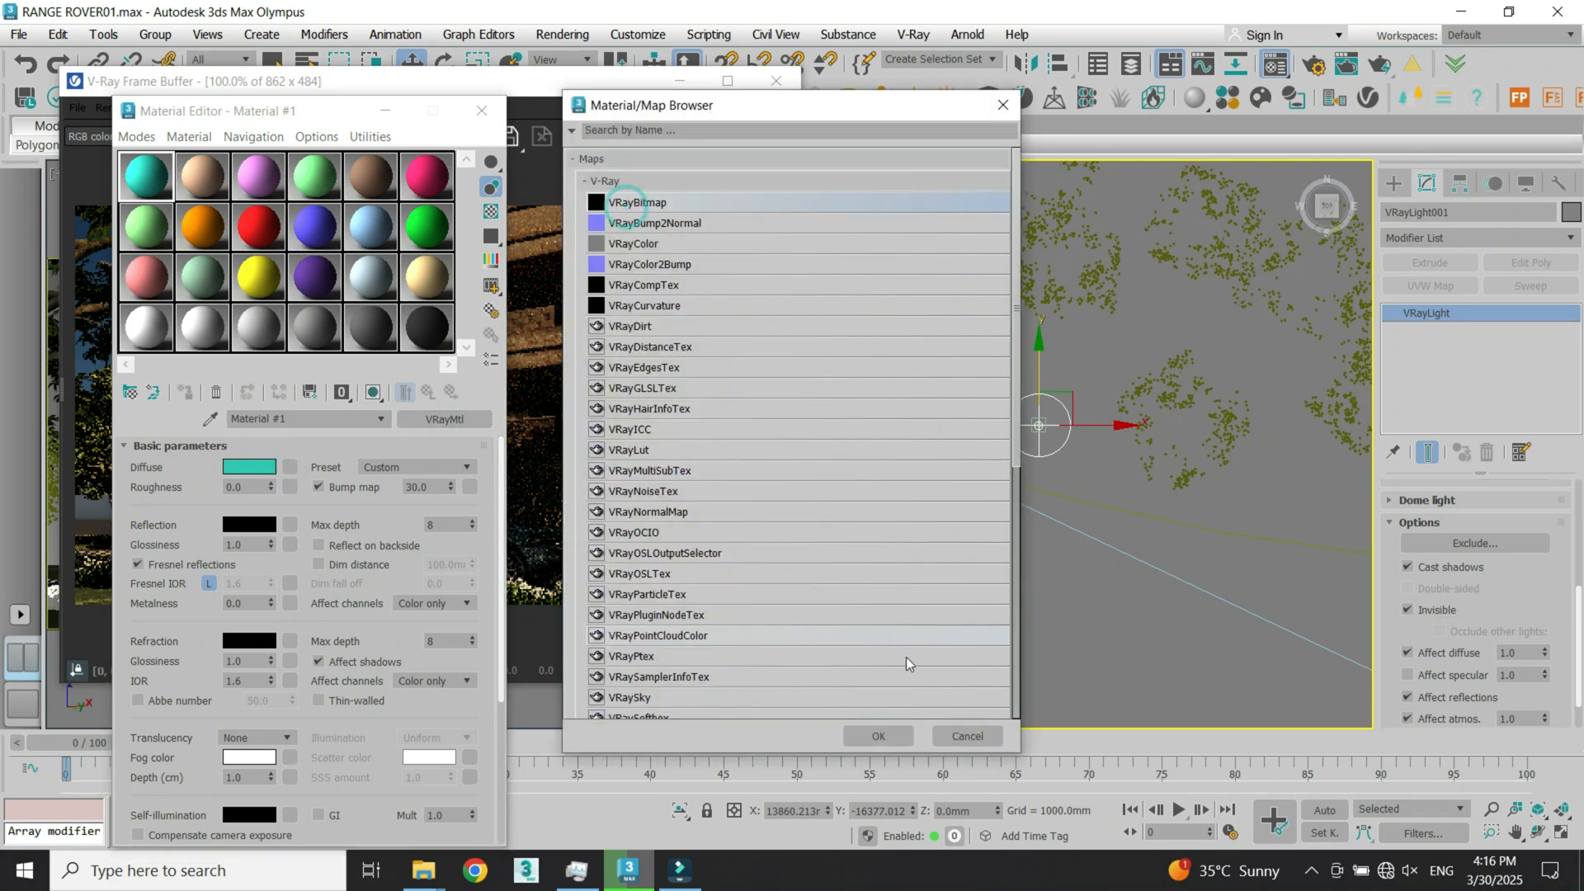
pyautogui.click(891, 738)
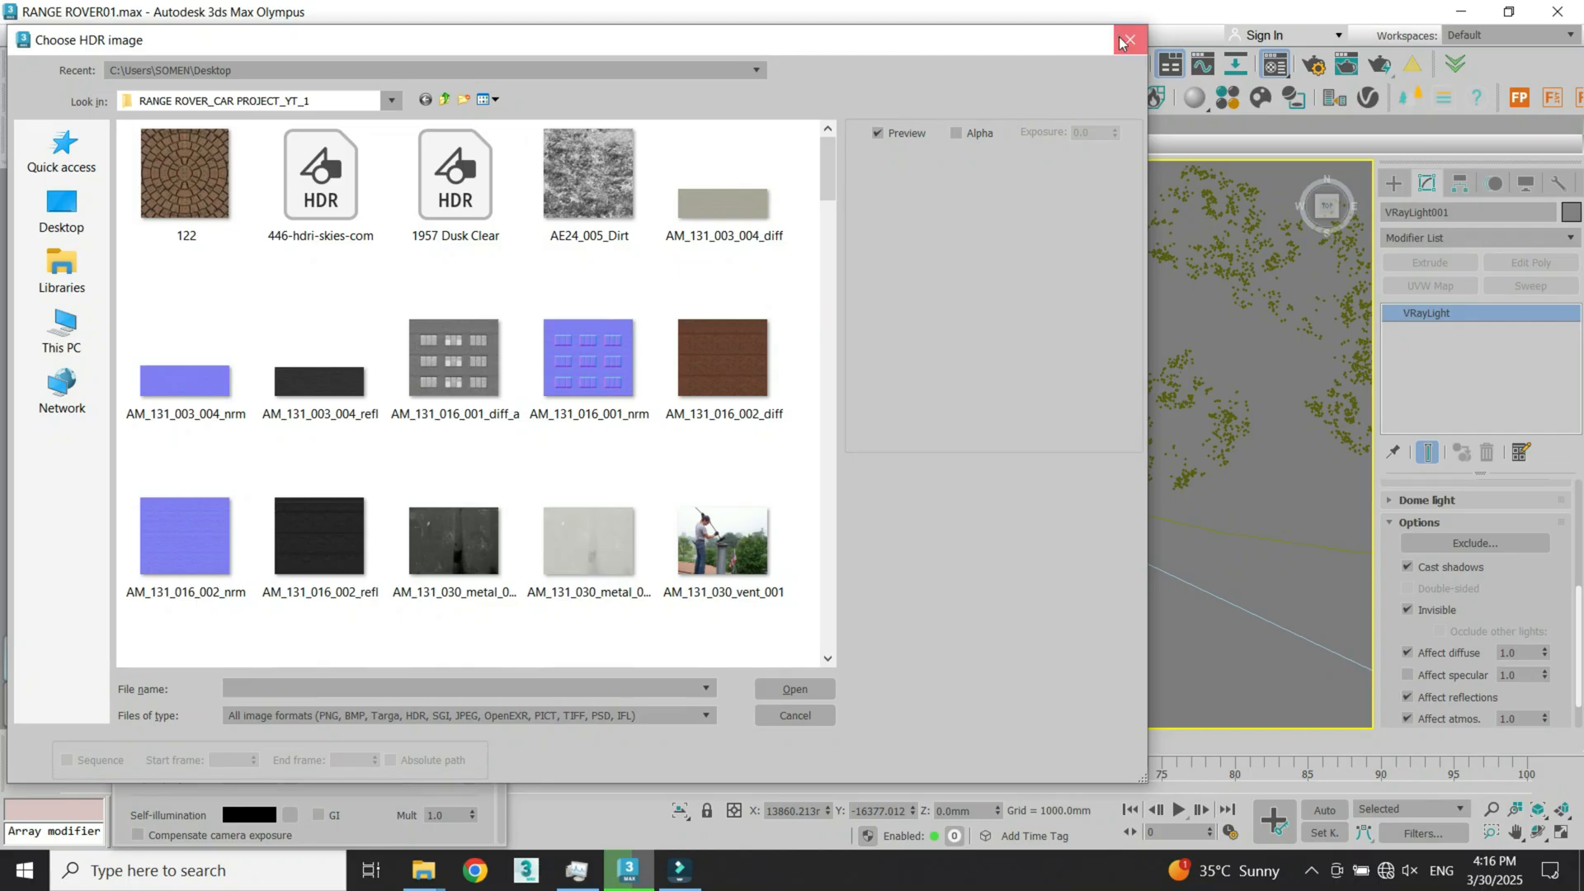
pyautogui.click(1130, 40)
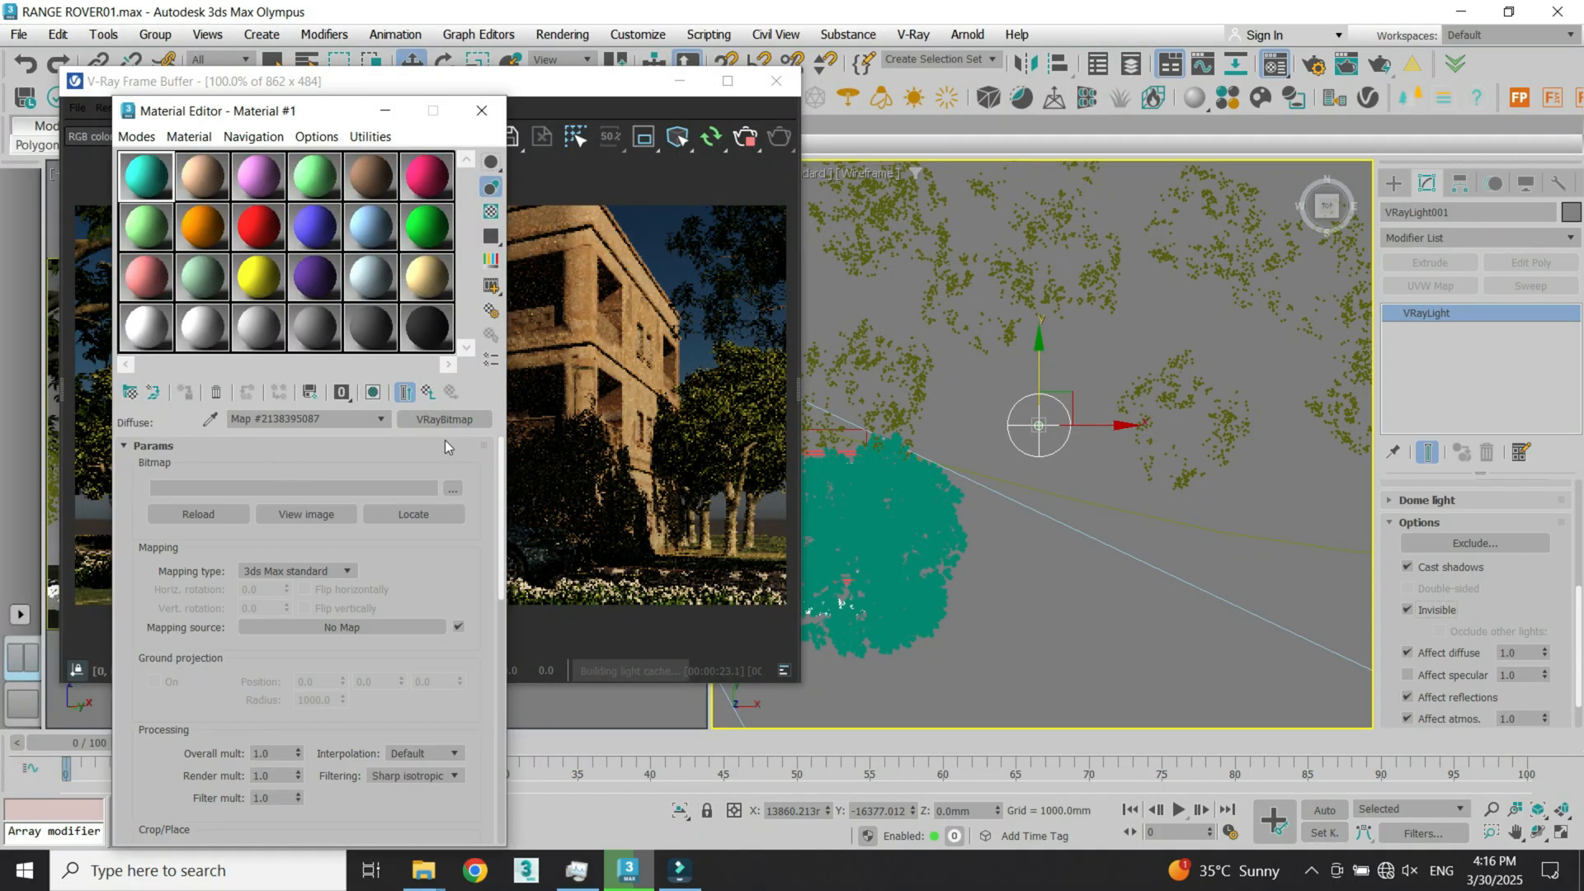
pyautogui.click(429, 392)
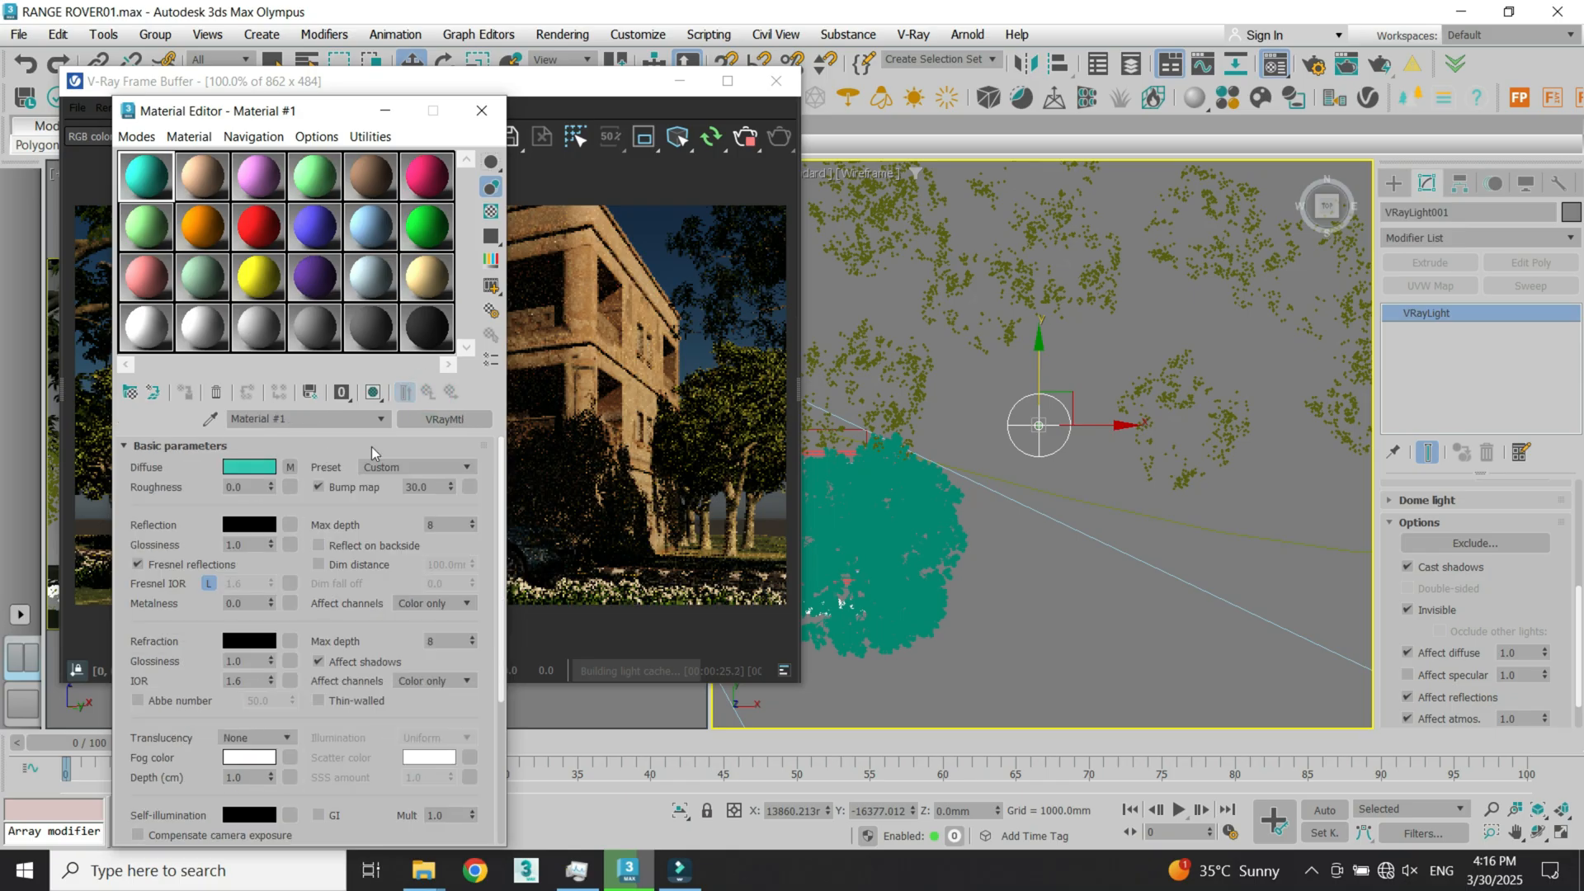
pyautogui.click(289, 467)
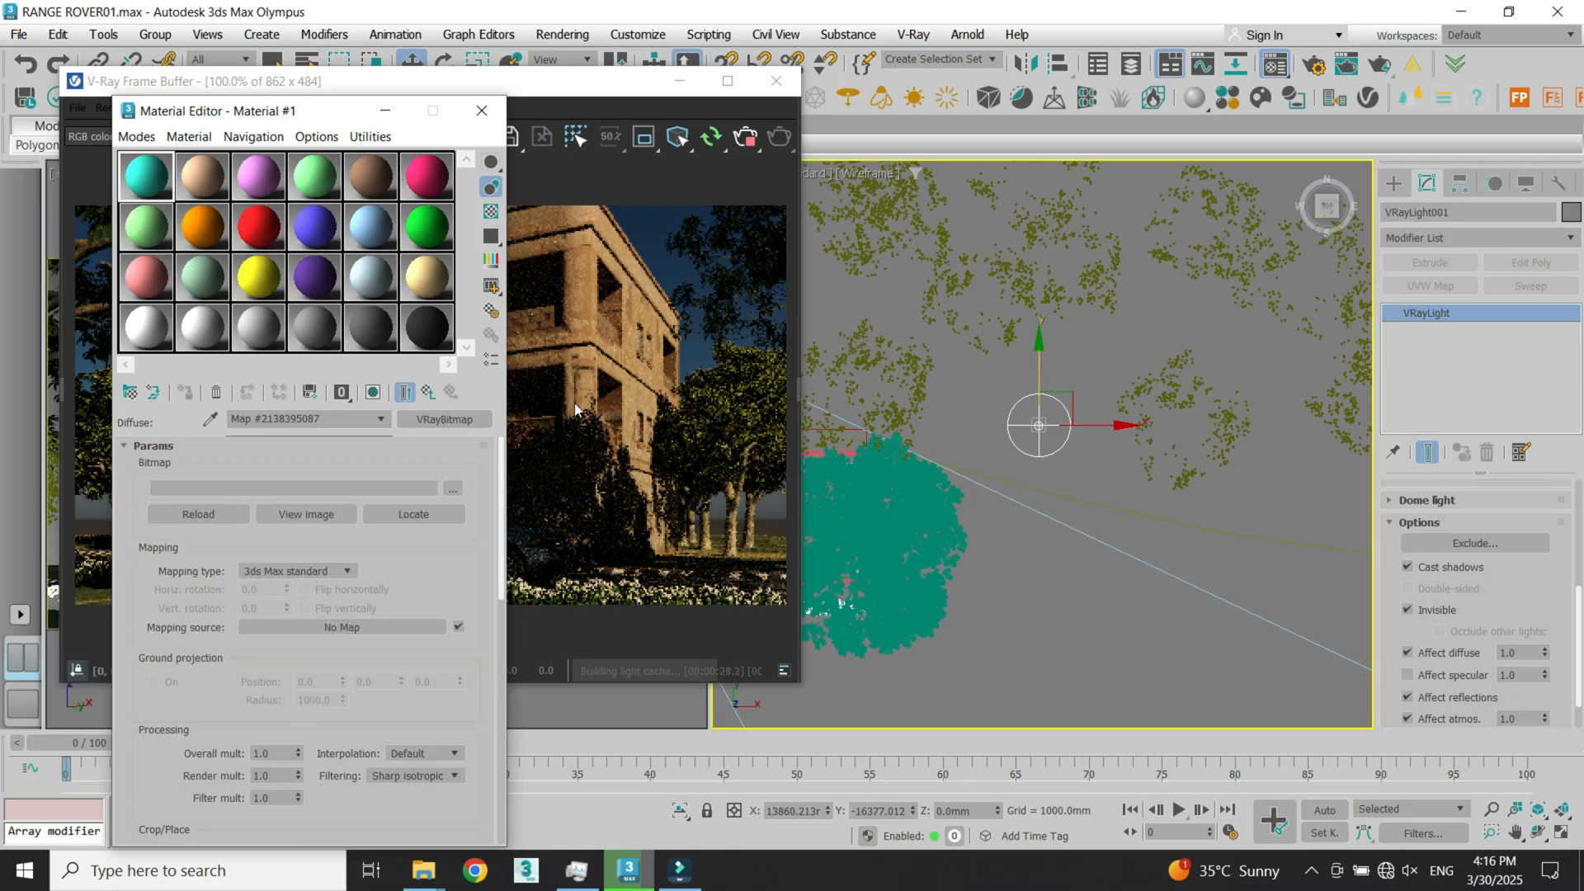
# Step: Reselect VRayBitmap as the type of Material #1's diffuse map
pyautogui.click(452, 422)
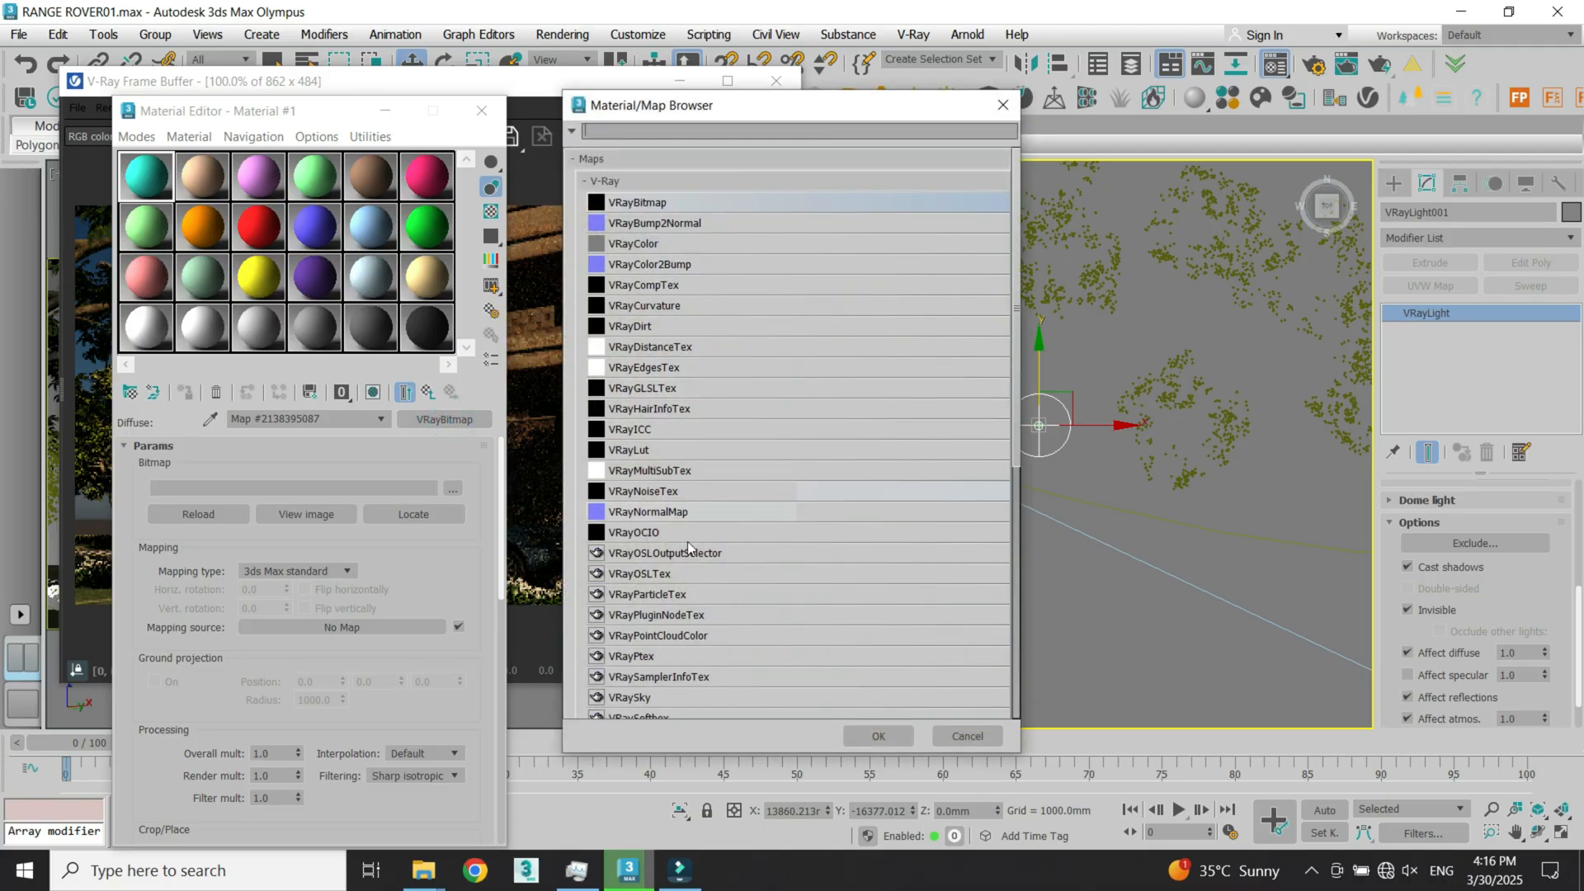
pyautogui.scroll(-1, 701, 582)
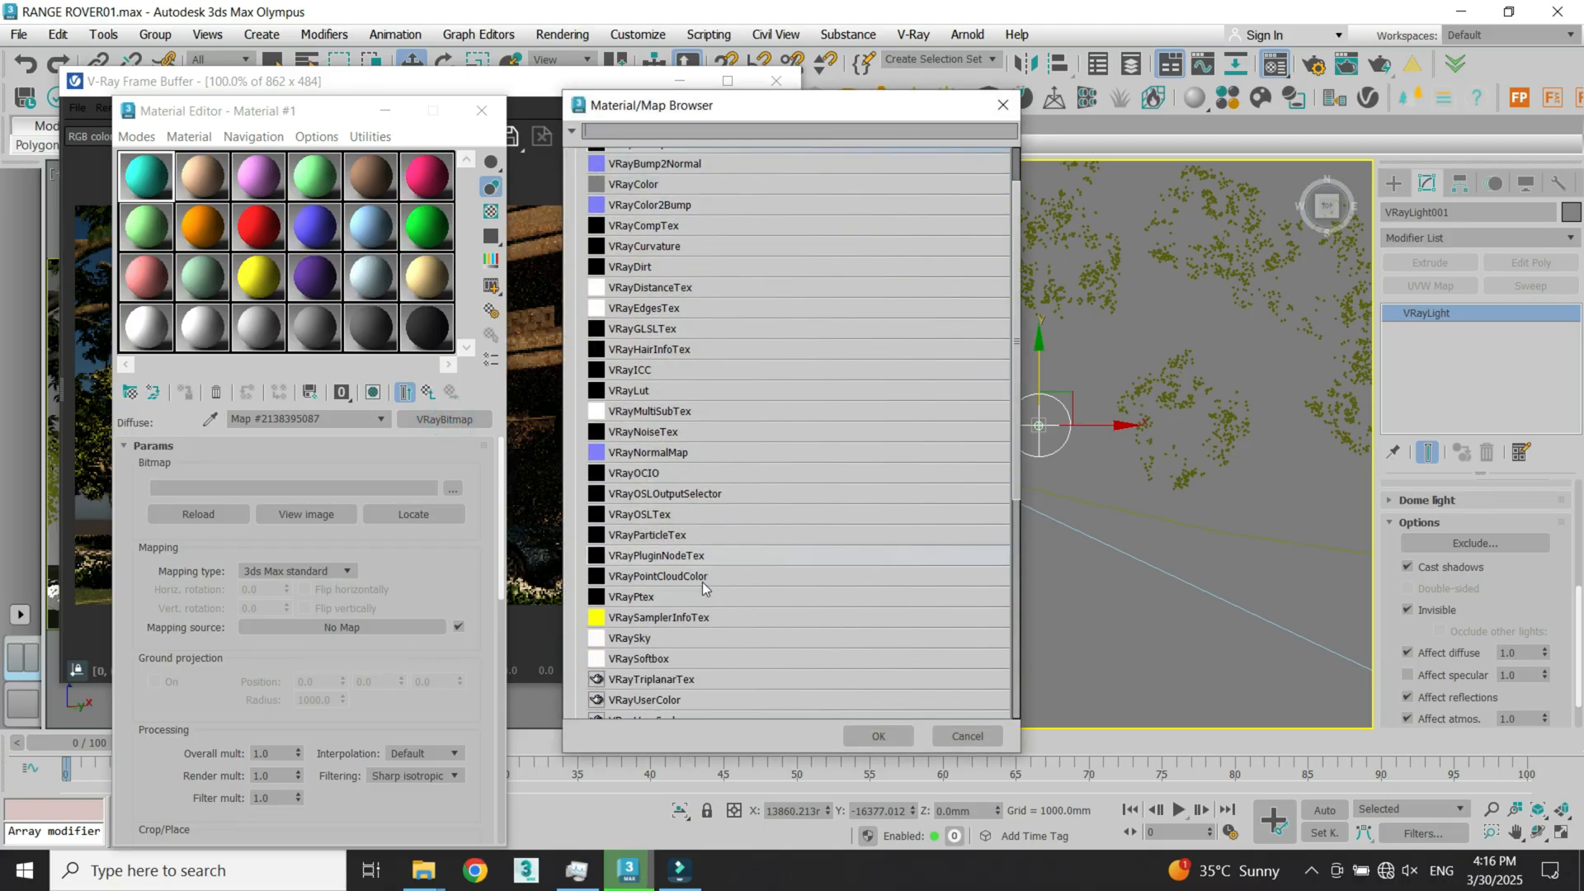
pyautogui.scroll(1, 693, 324)
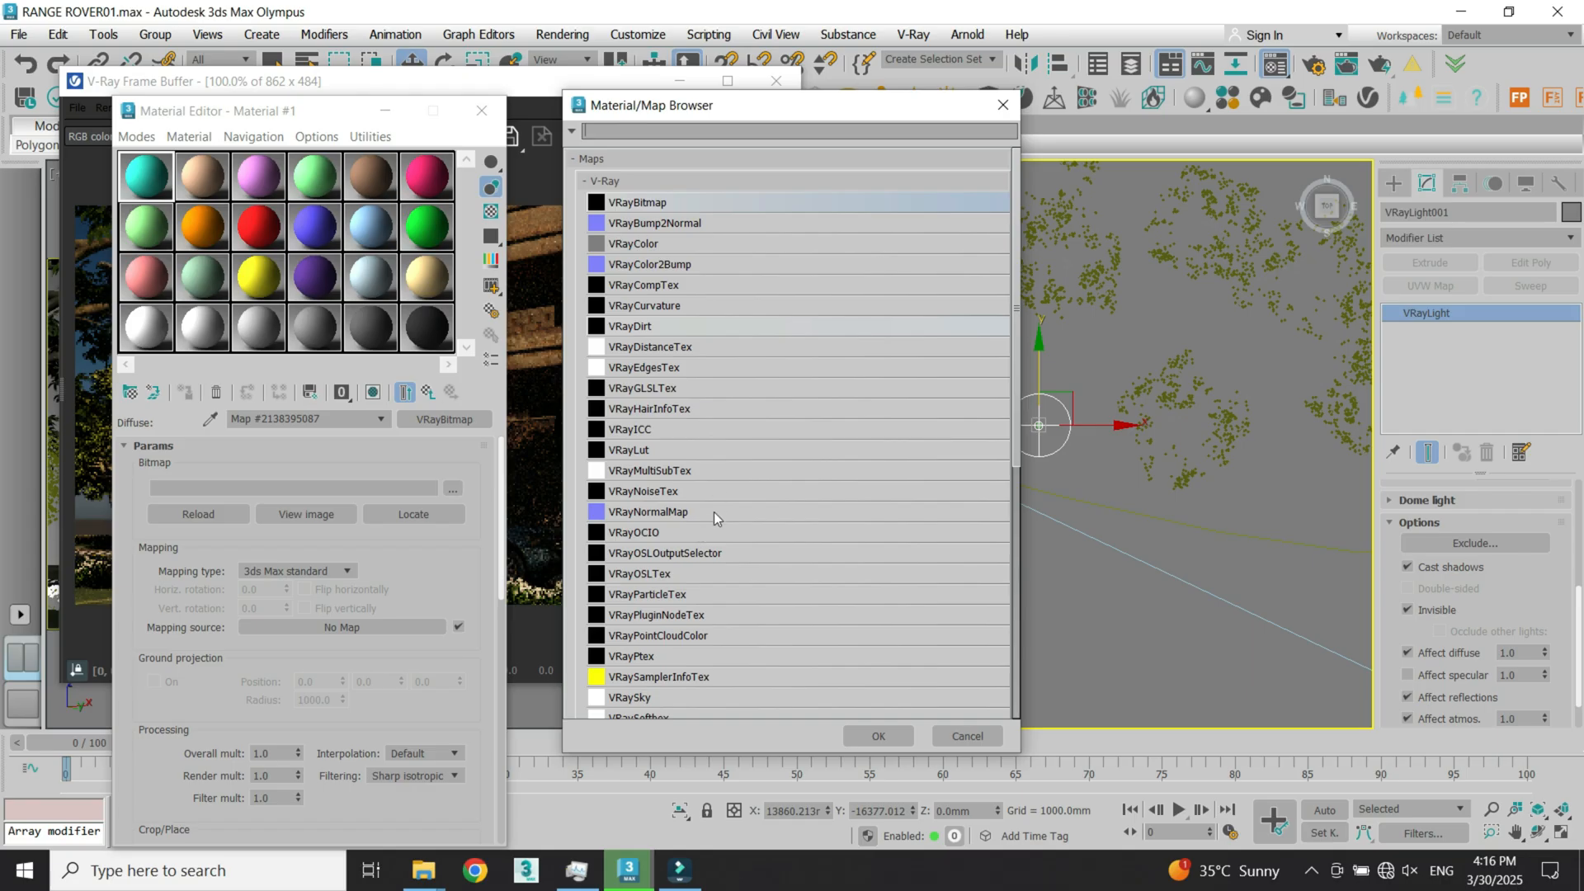
pyautogui.scroll(-1, 736, 548)
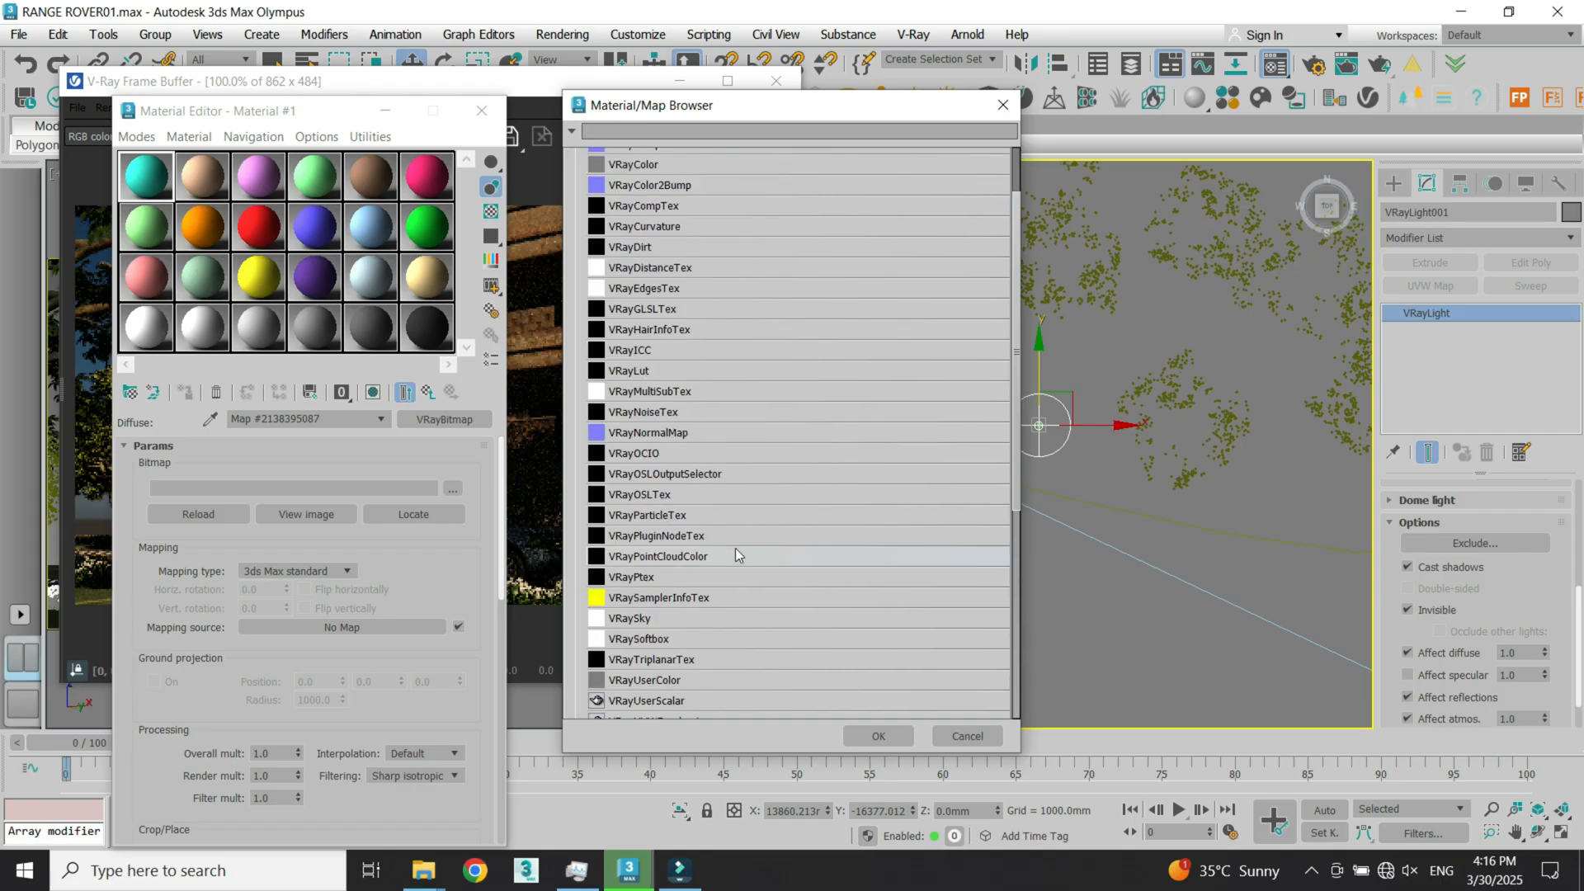
pyautogui.scroll(1, 719, 379)
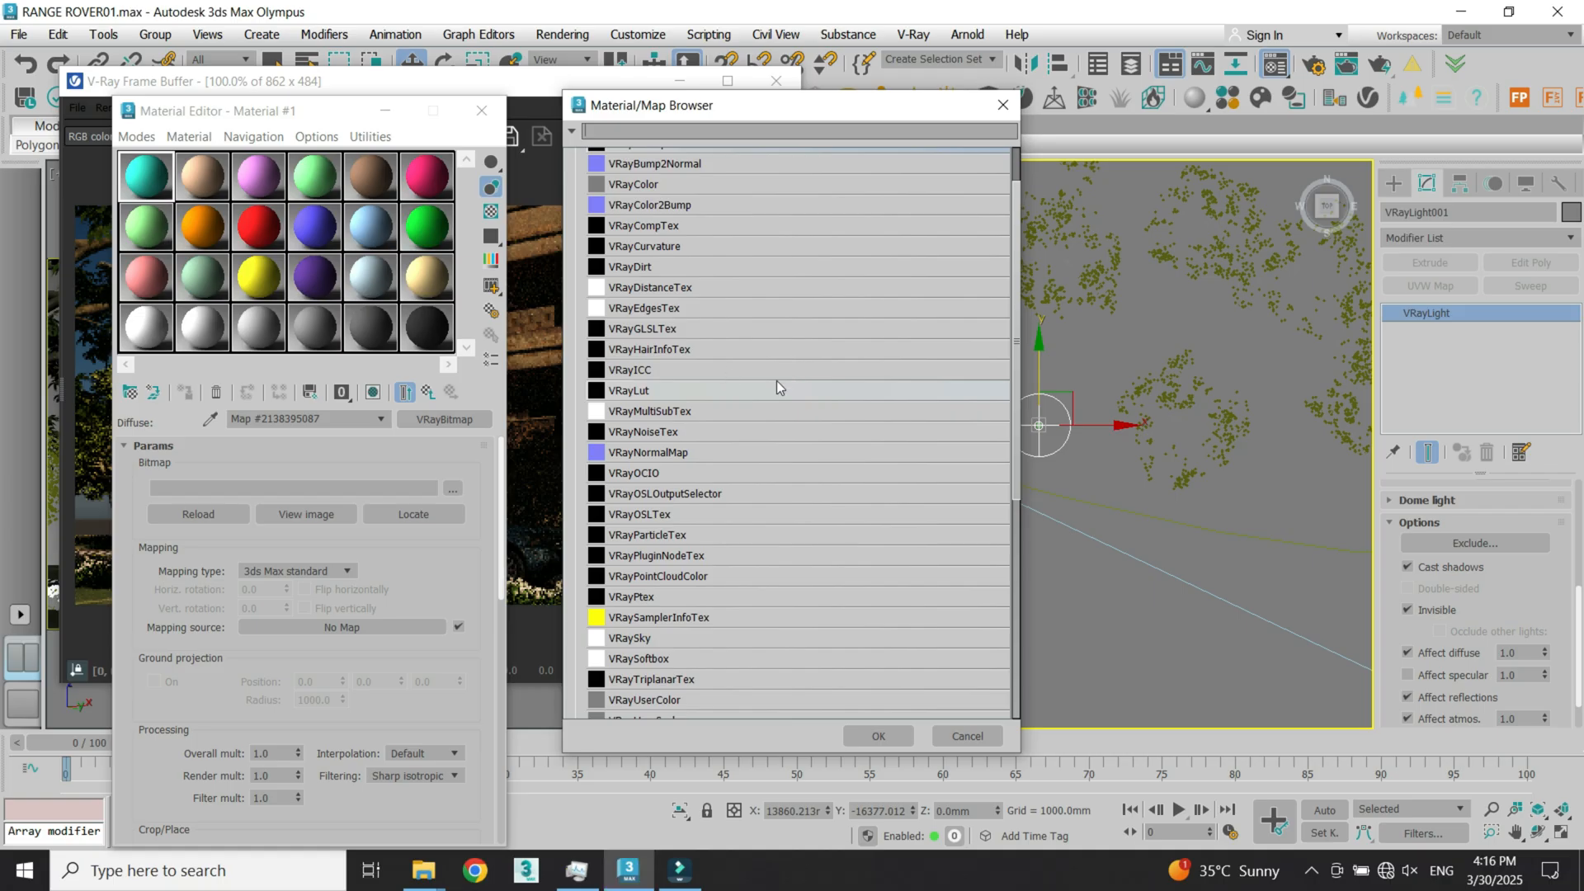
pyautogui.scroll(1, 776, 379)
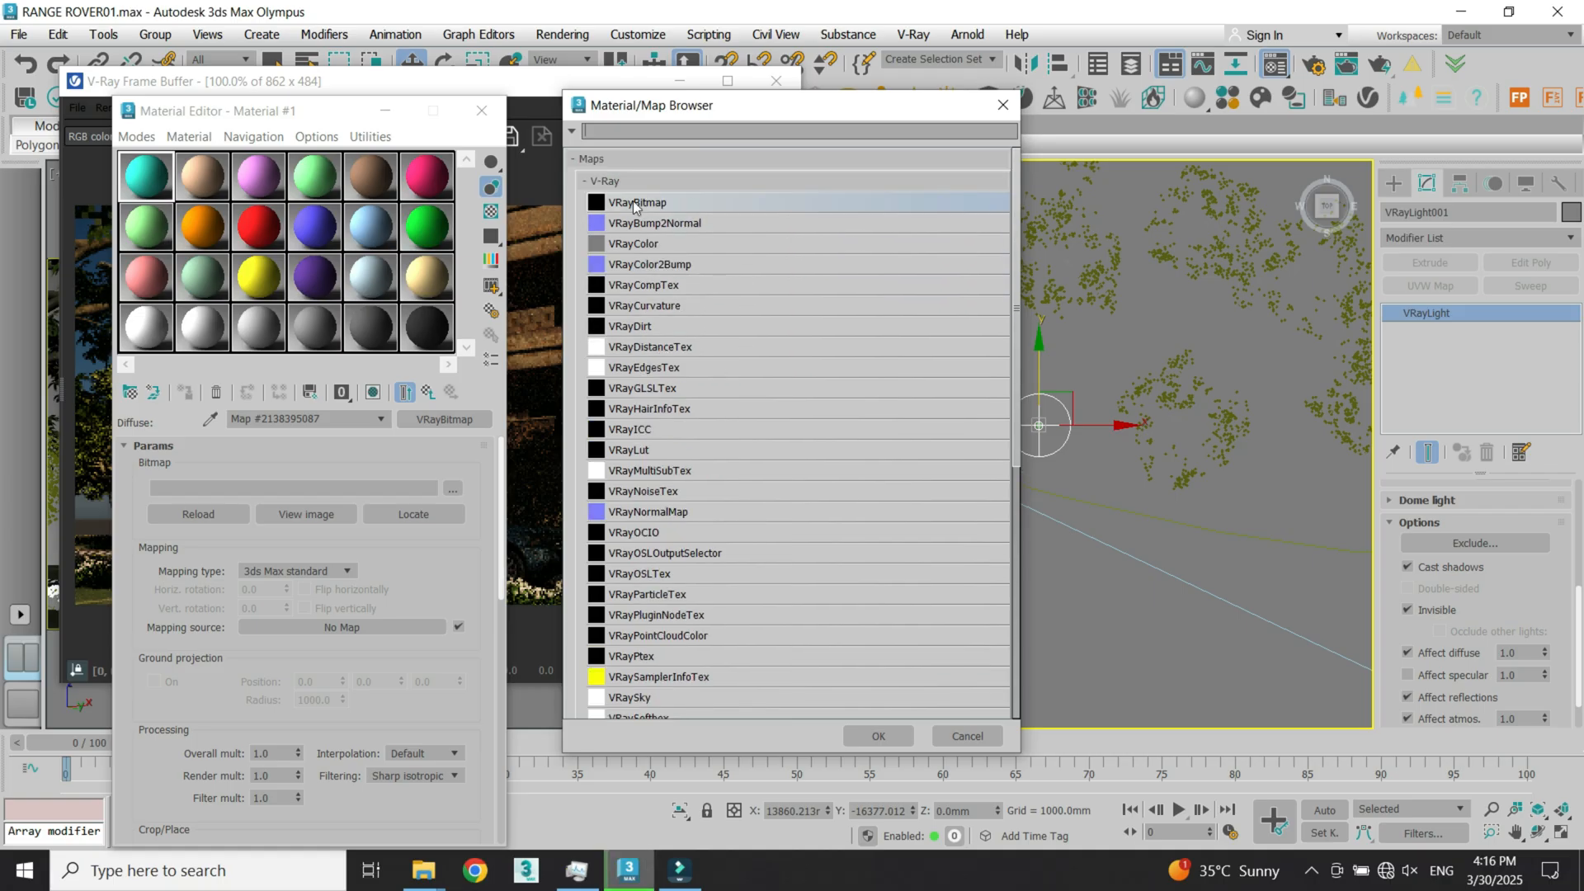
pyautogui.click(880, 736)
pyautogui.click(354, 488)
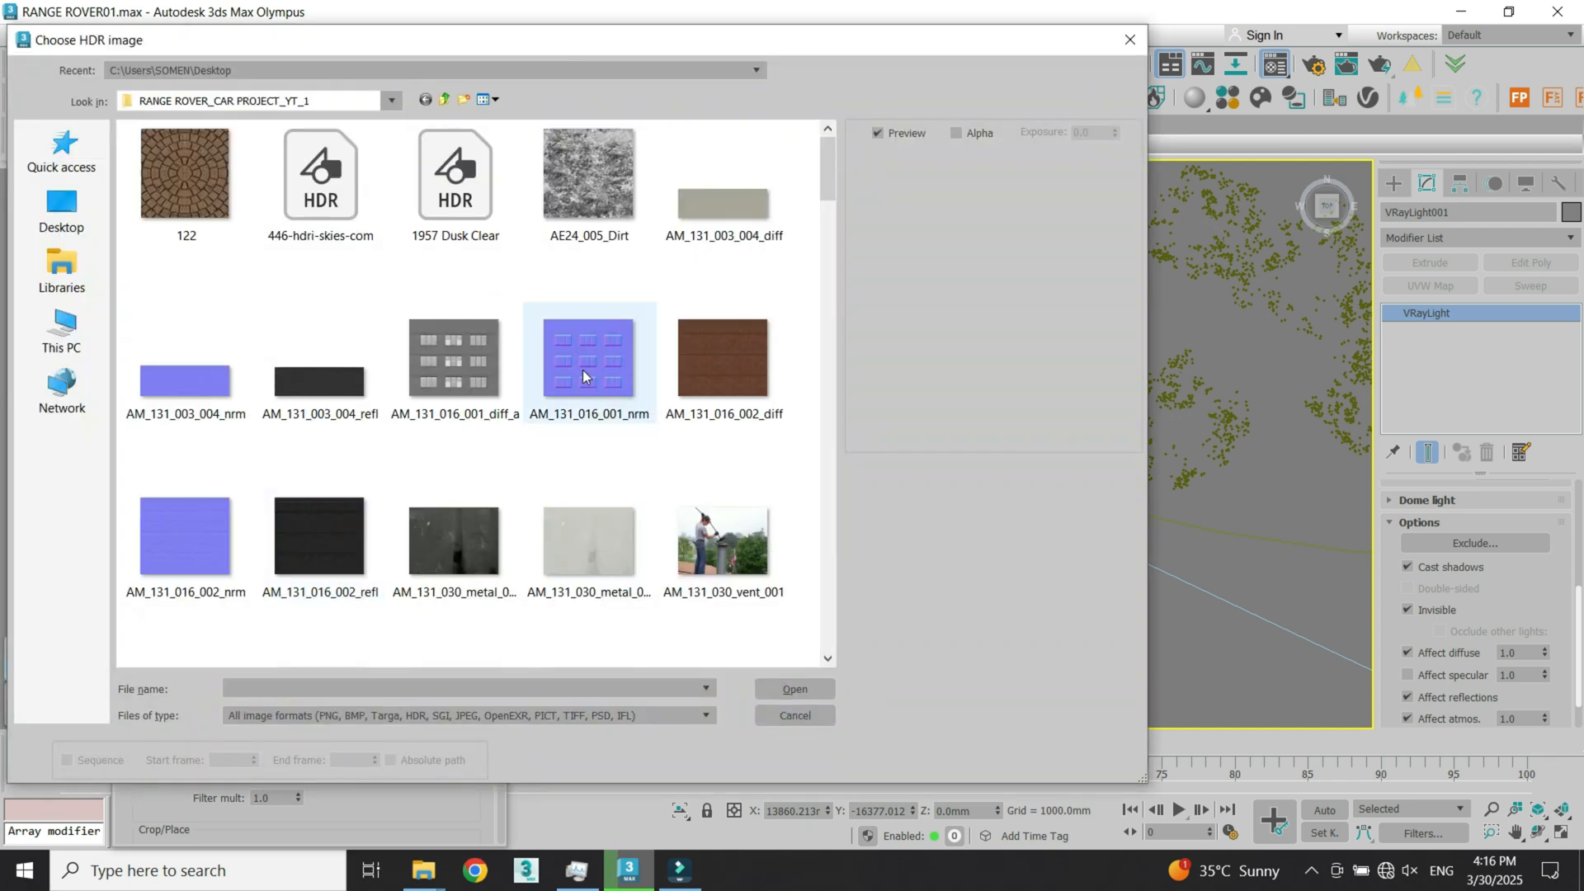
# Step: Load the 446-hdri-skies-com HDR image into the VRayBitmap and discard the old map
pyautogui.click(376, 196)
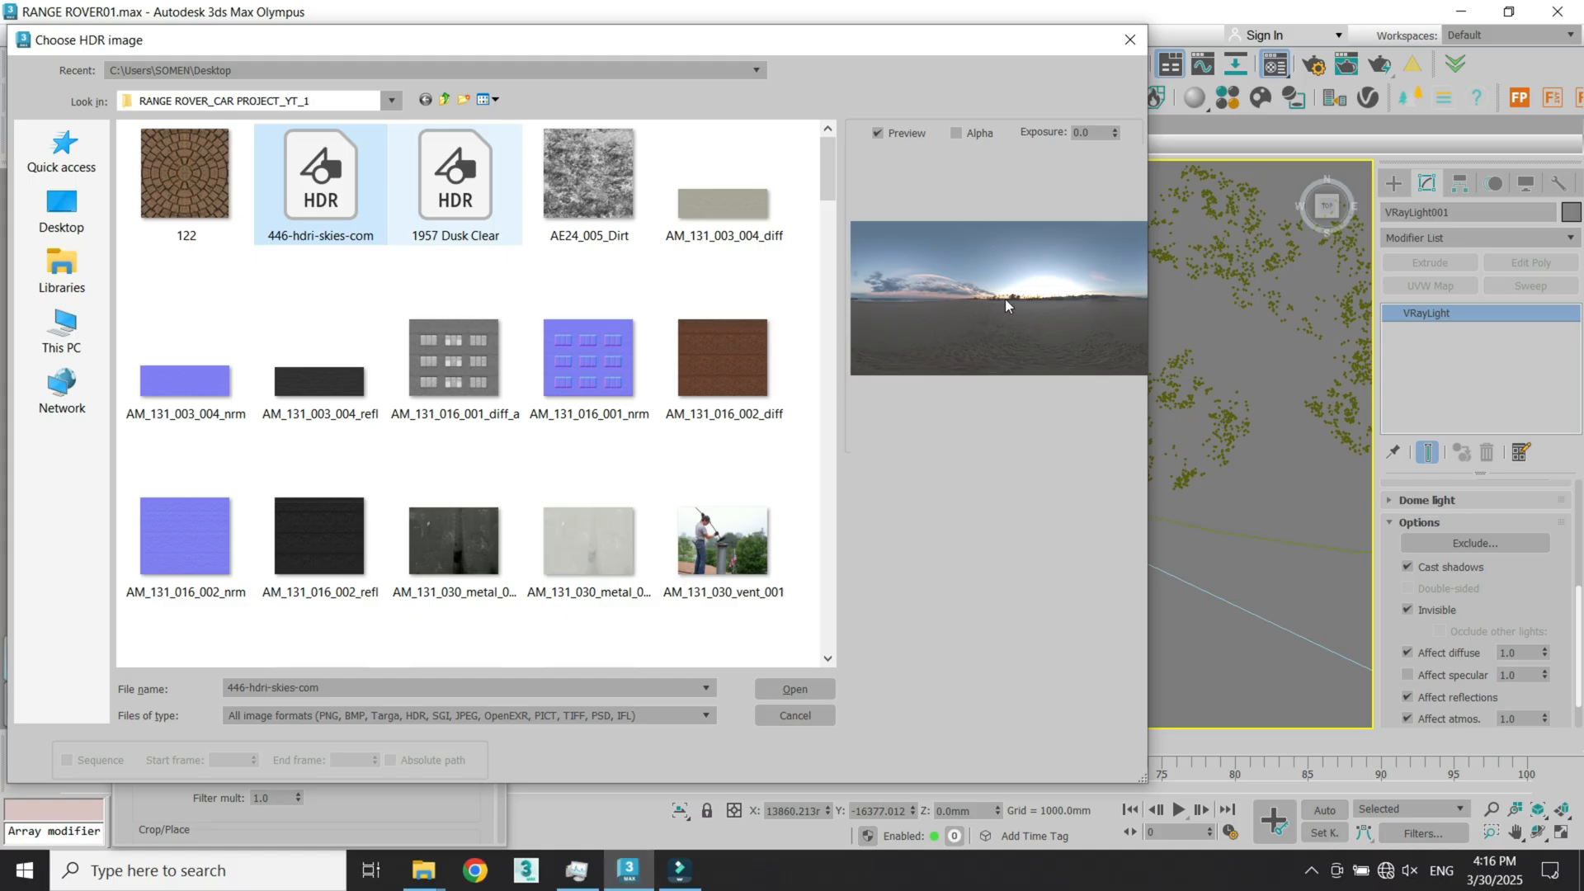
pyautogui.click(481, 206)
pyautogui.click(362, 176)
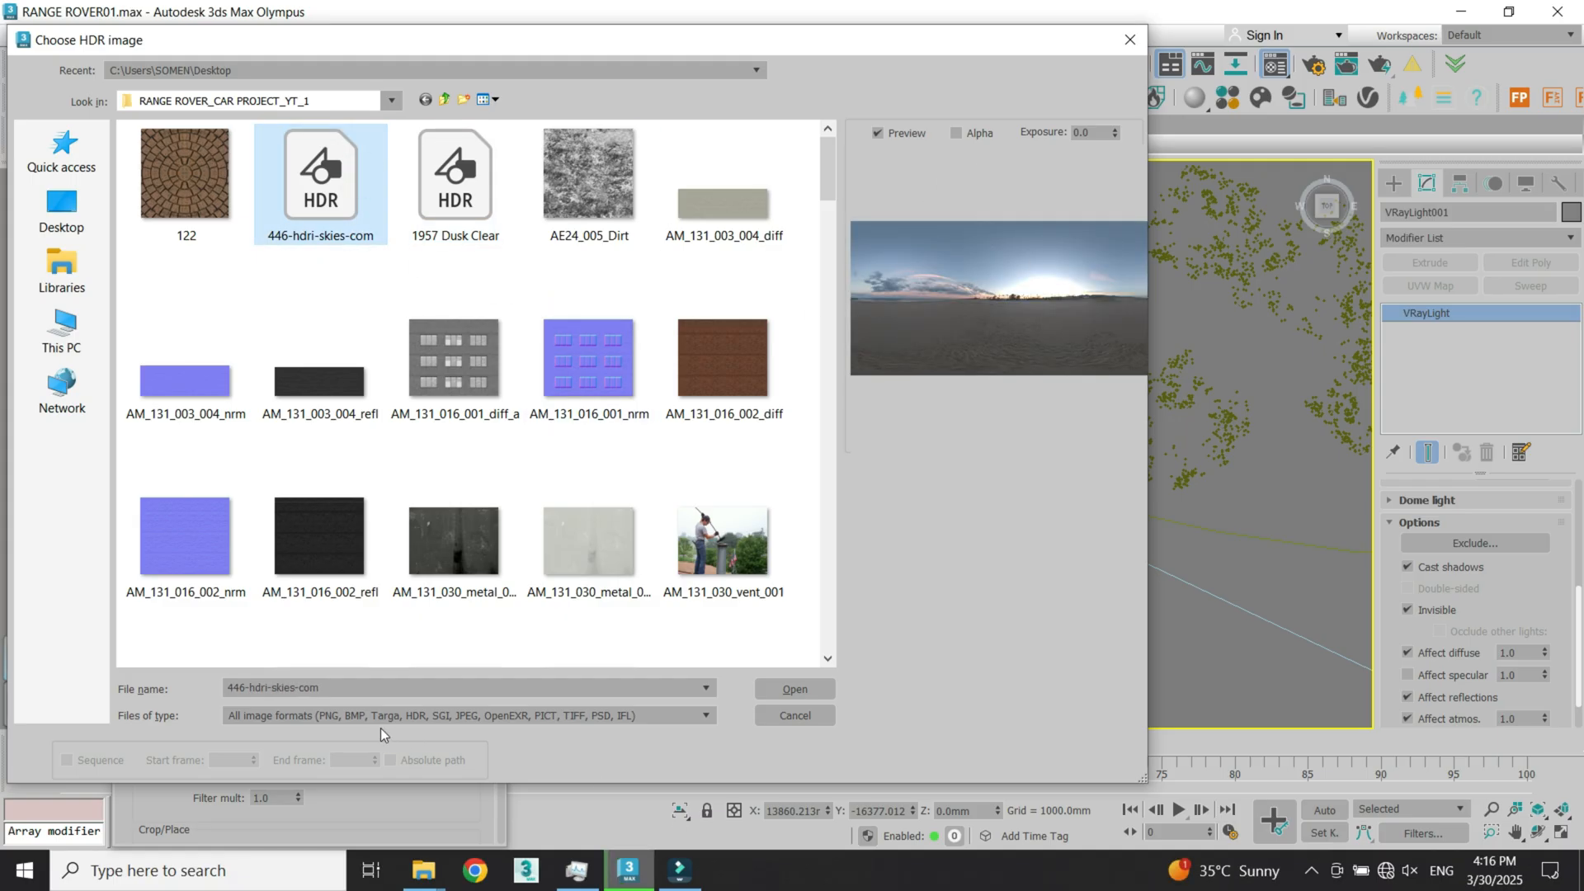
pyautogui.click(773, 692)
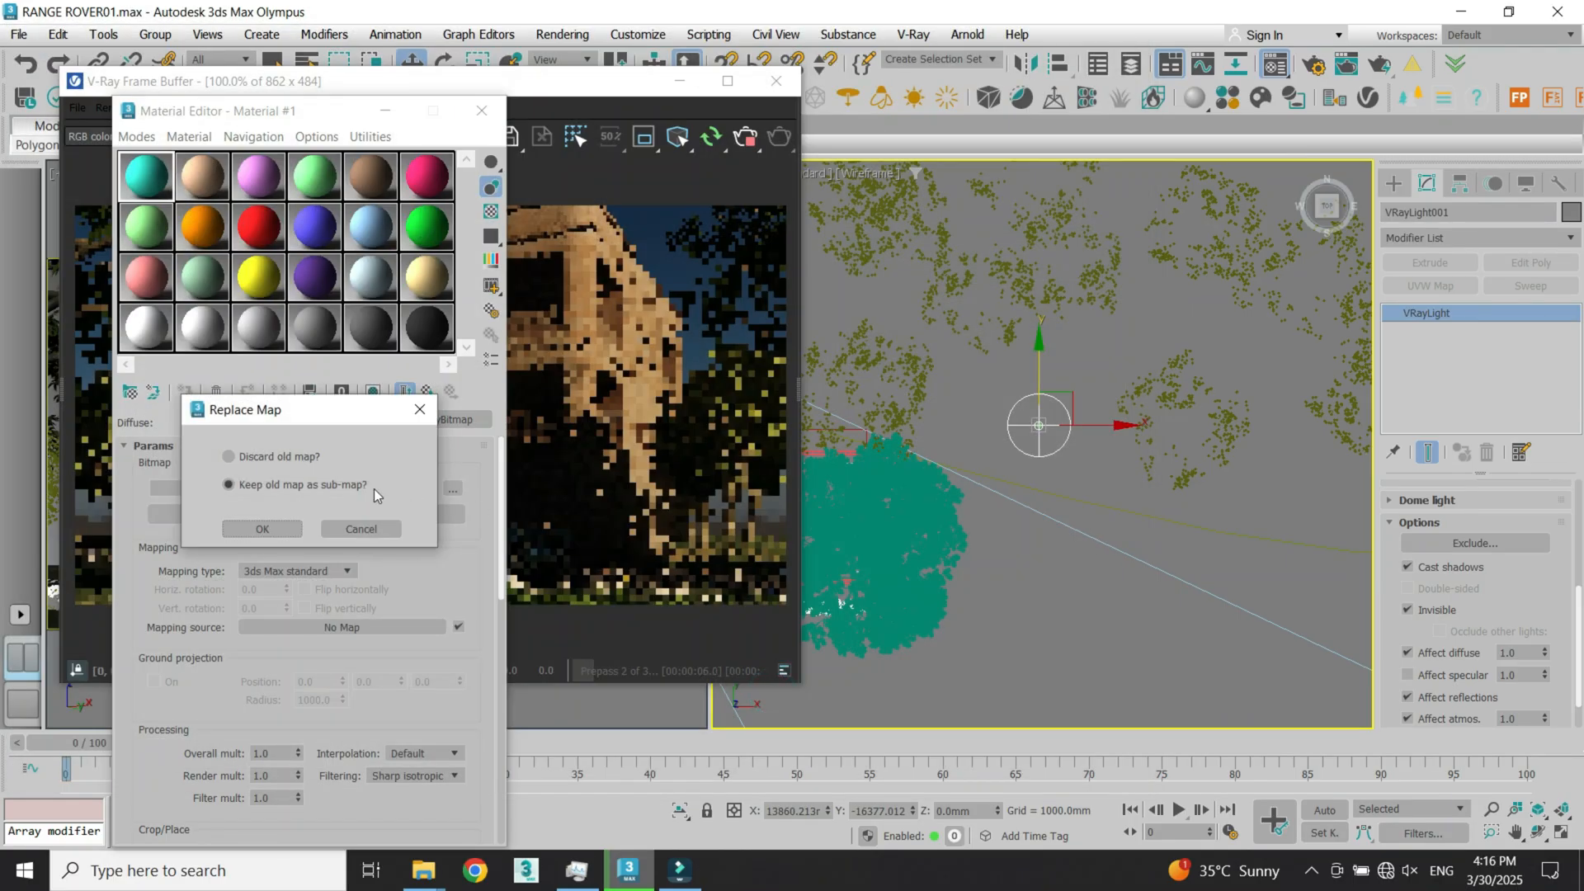
pyautogui.click(256, 456)
pyautogui.click(261, 528)
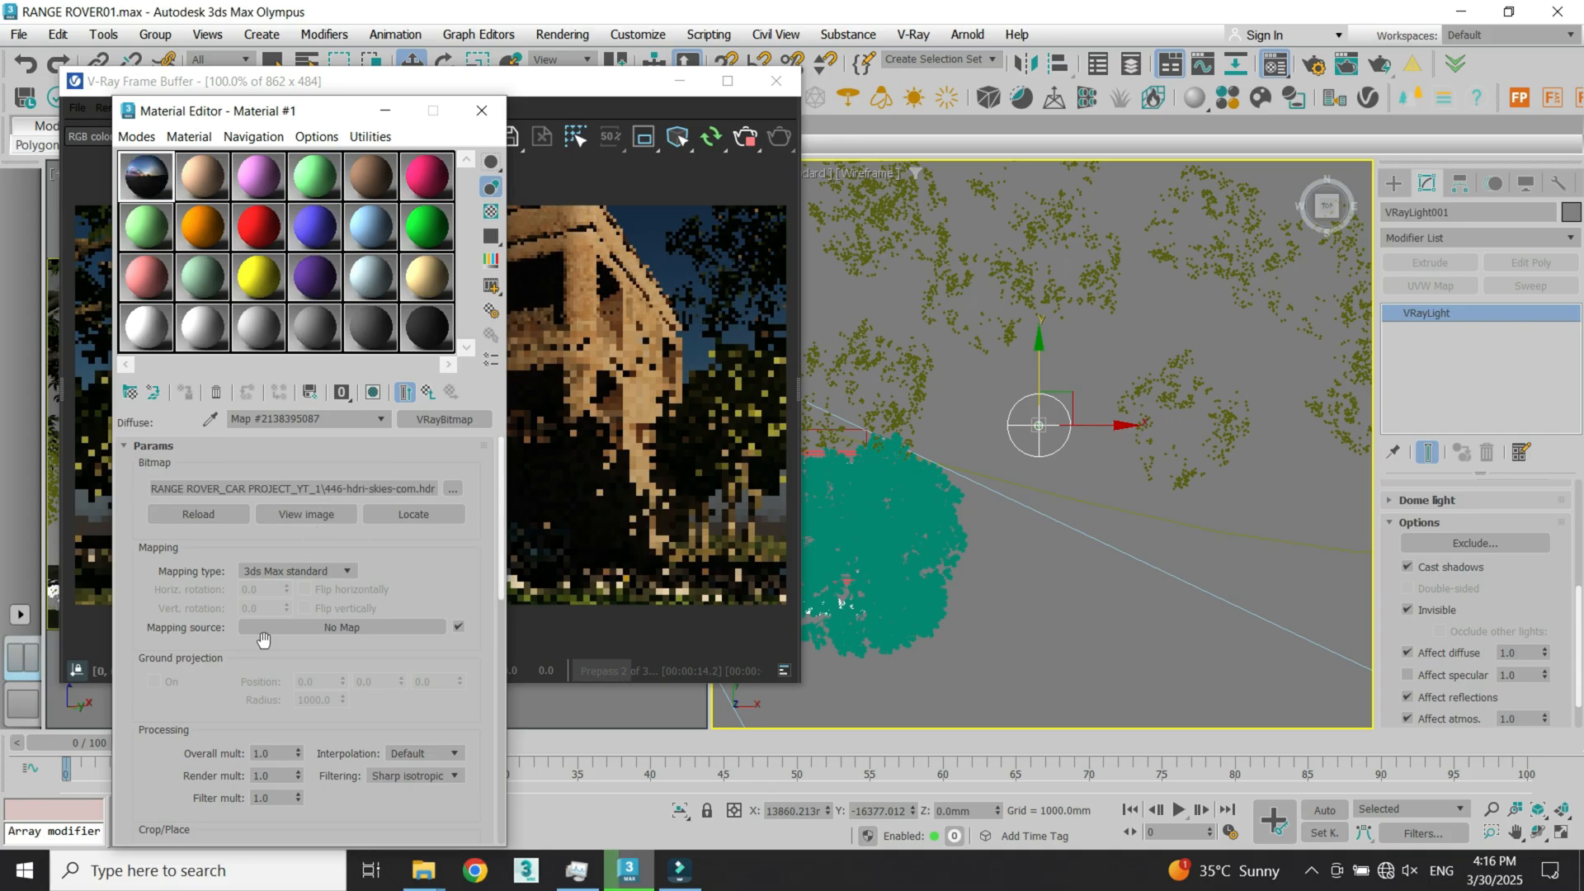
# Step: Set the HDRI VRayBitmap's mapping type to Spherical and instance the map into the dome light's map slot
pyautogui.click(284, 572)
pyautogui.click(287, 624)
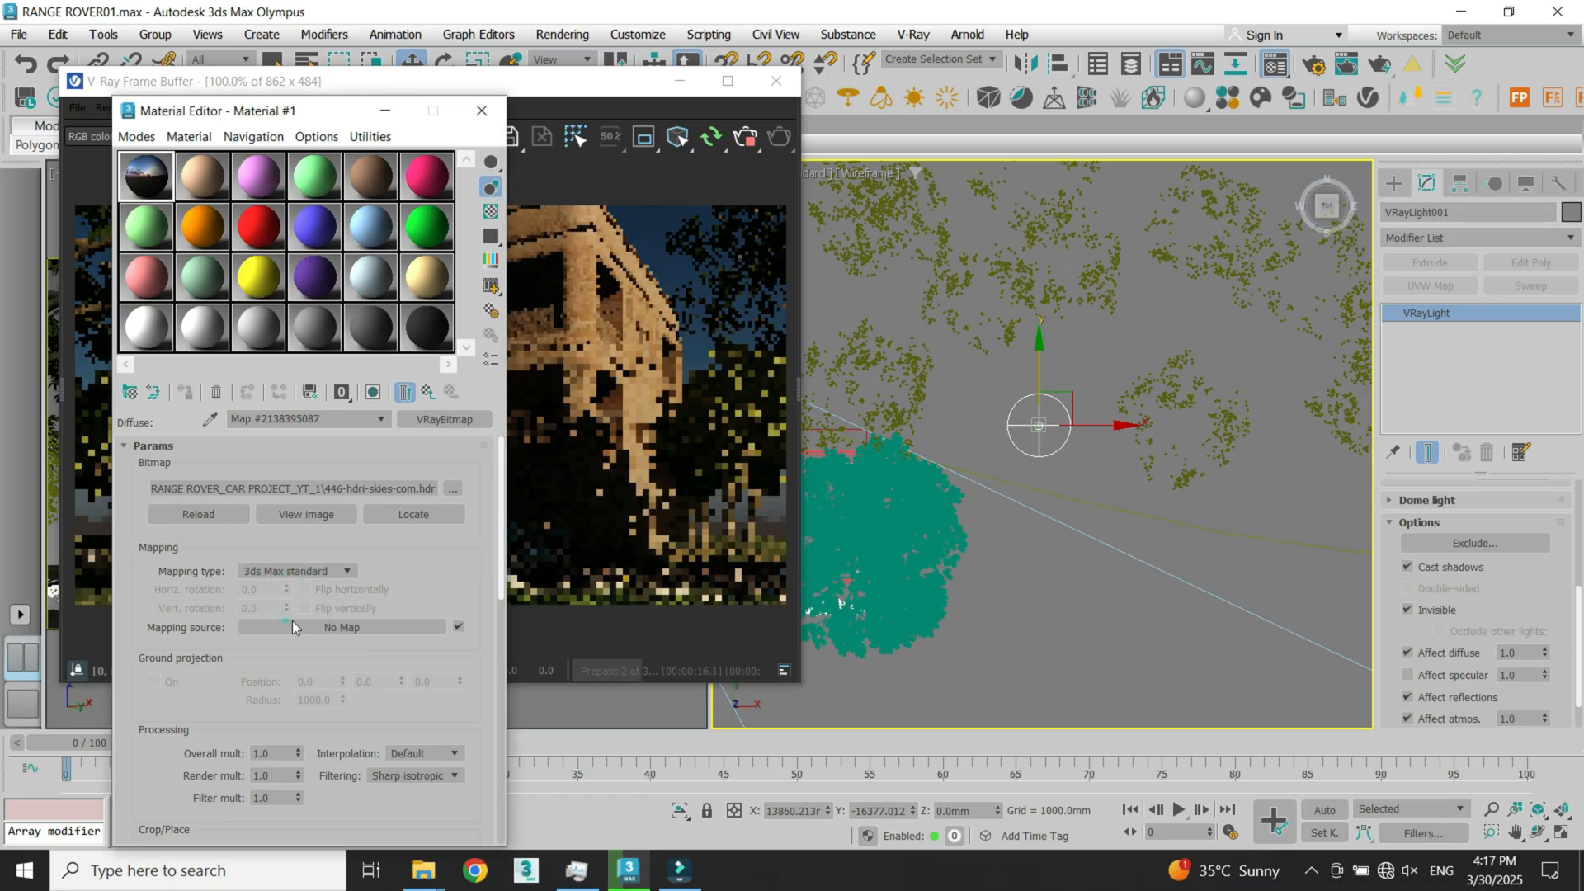
pyautogui.moveTo(500, 563); pyautogui.dragTo(500, 627)
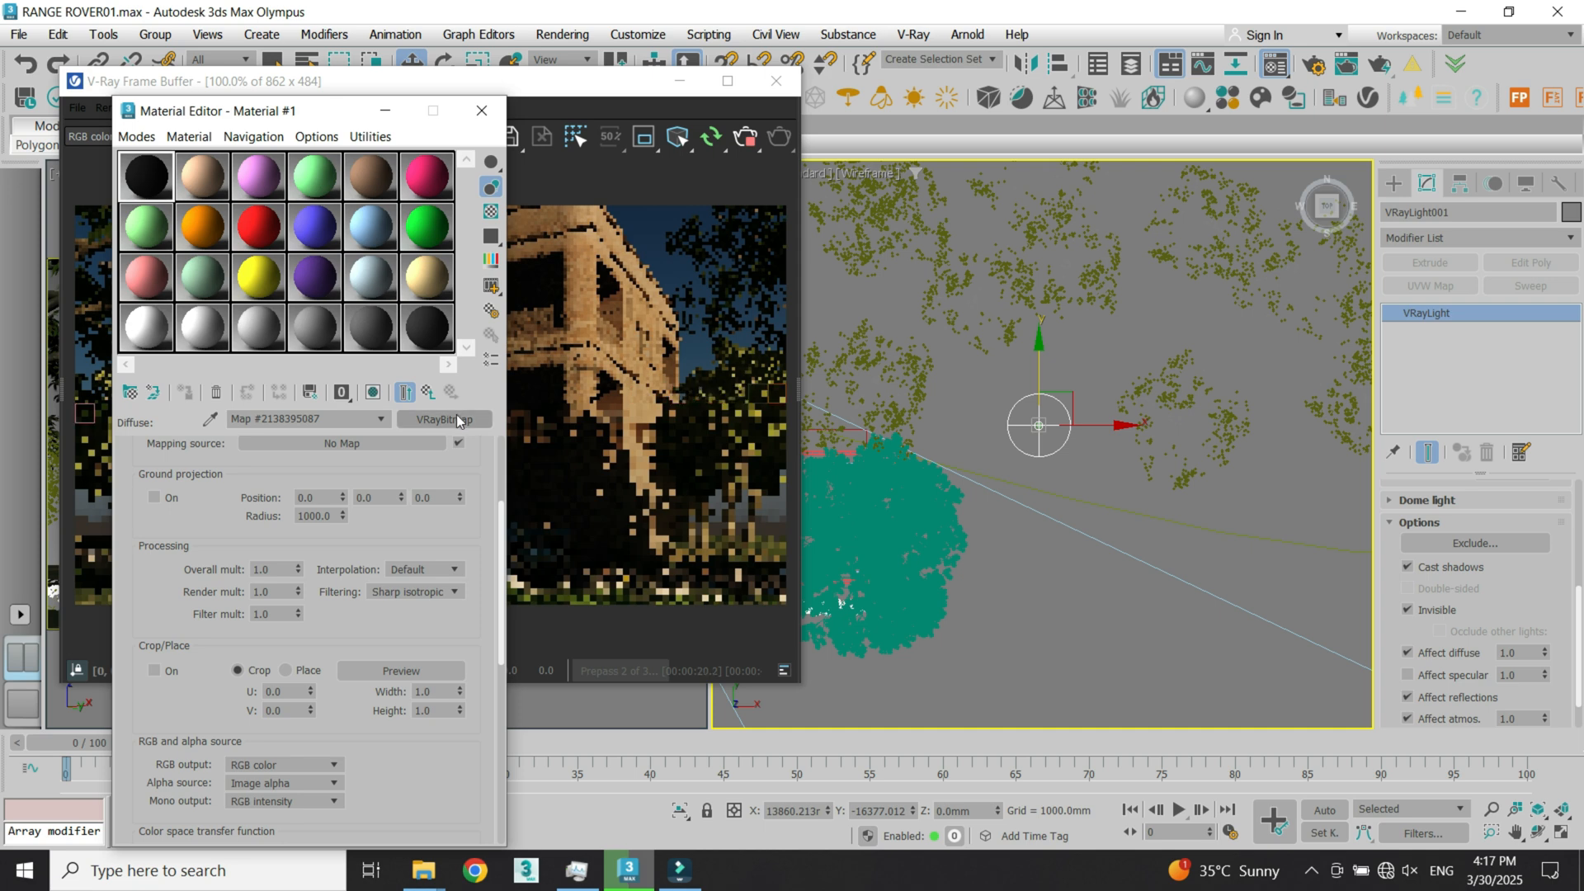
pyautogui.click(1576, 612)
pyautogui.scroll(3, 1576, 613)
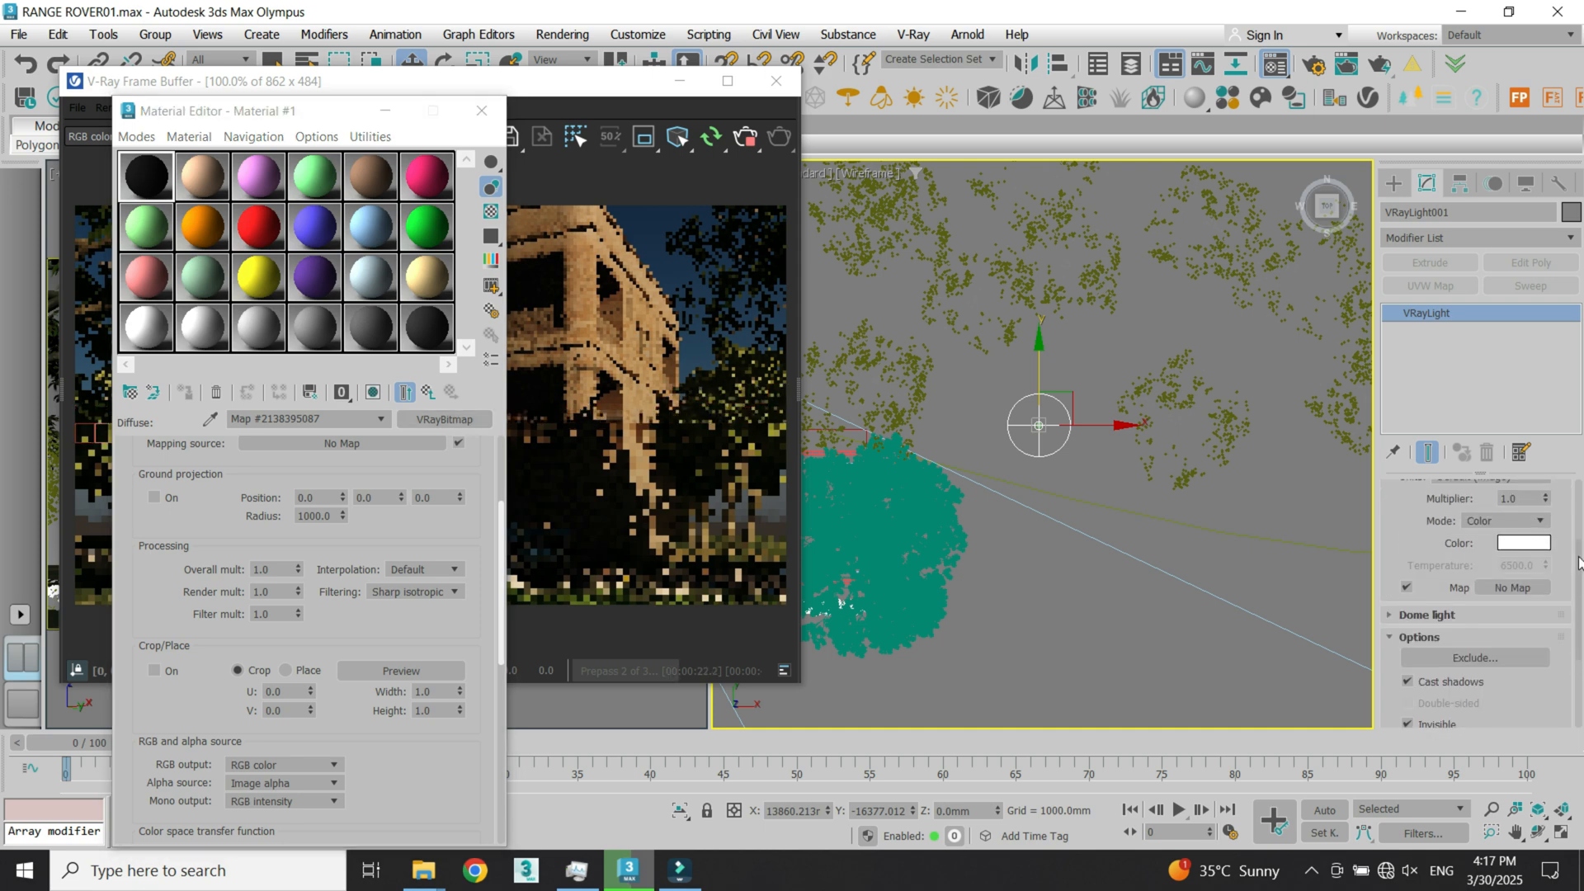
pyautogui.moveTo(450, 419); pyautogui.dragTo(1524, 625)
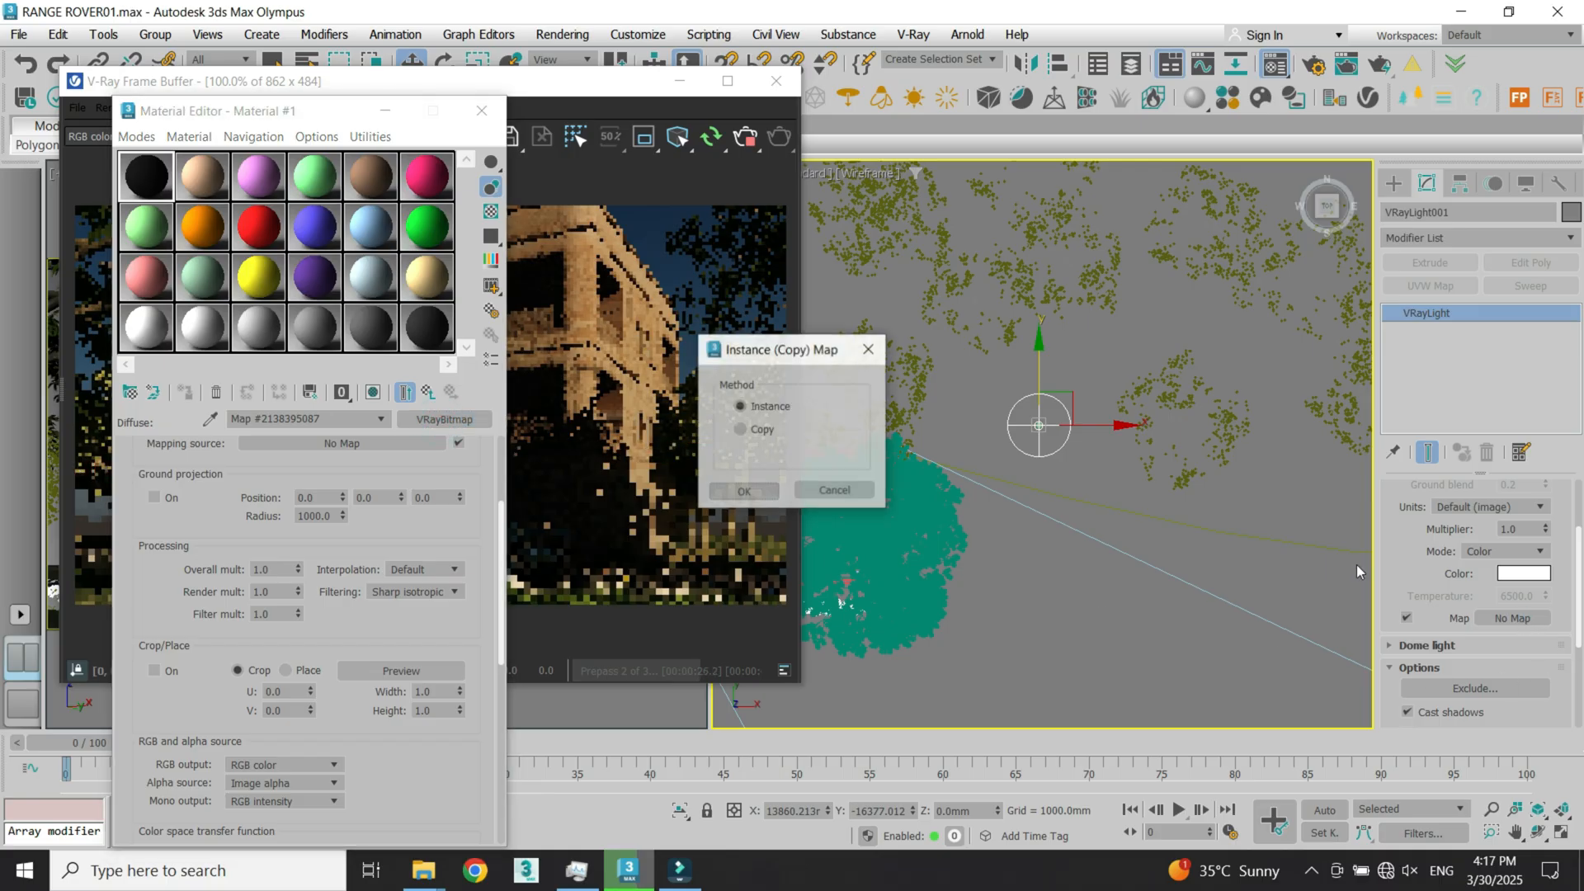
pyautogui.click(758, 486)
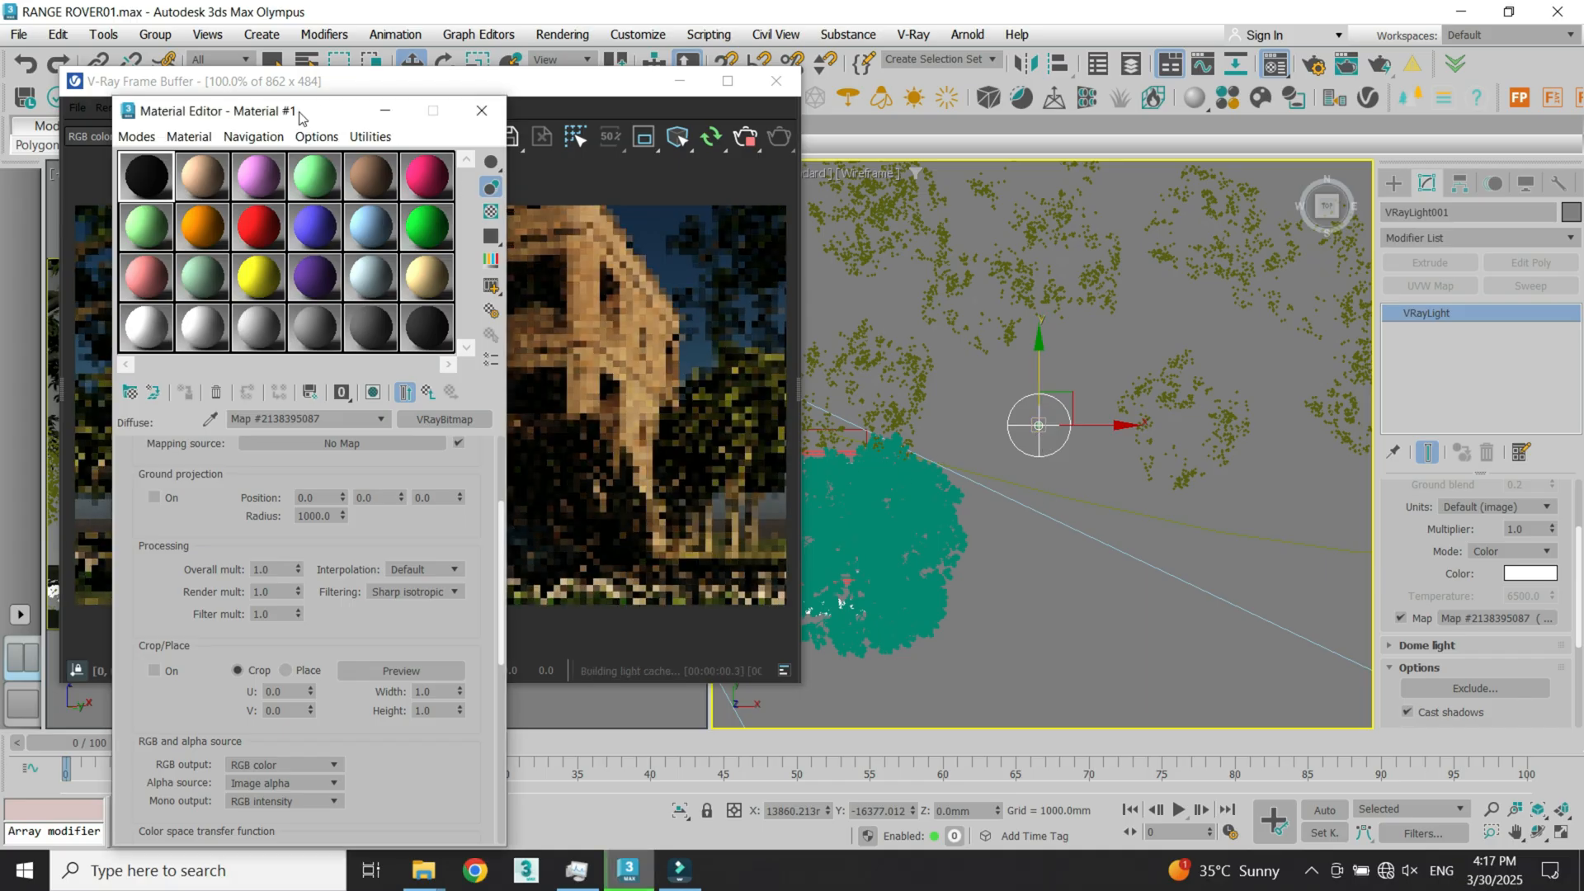
# Step: Reset the Material Editor slots and load the dome light's HDRI map into the sixth sample slot as an instance
pyautogui.moveTo(301, 112); pyautogui.dragTo(287, 189)
pyautogui.click(357, 213)
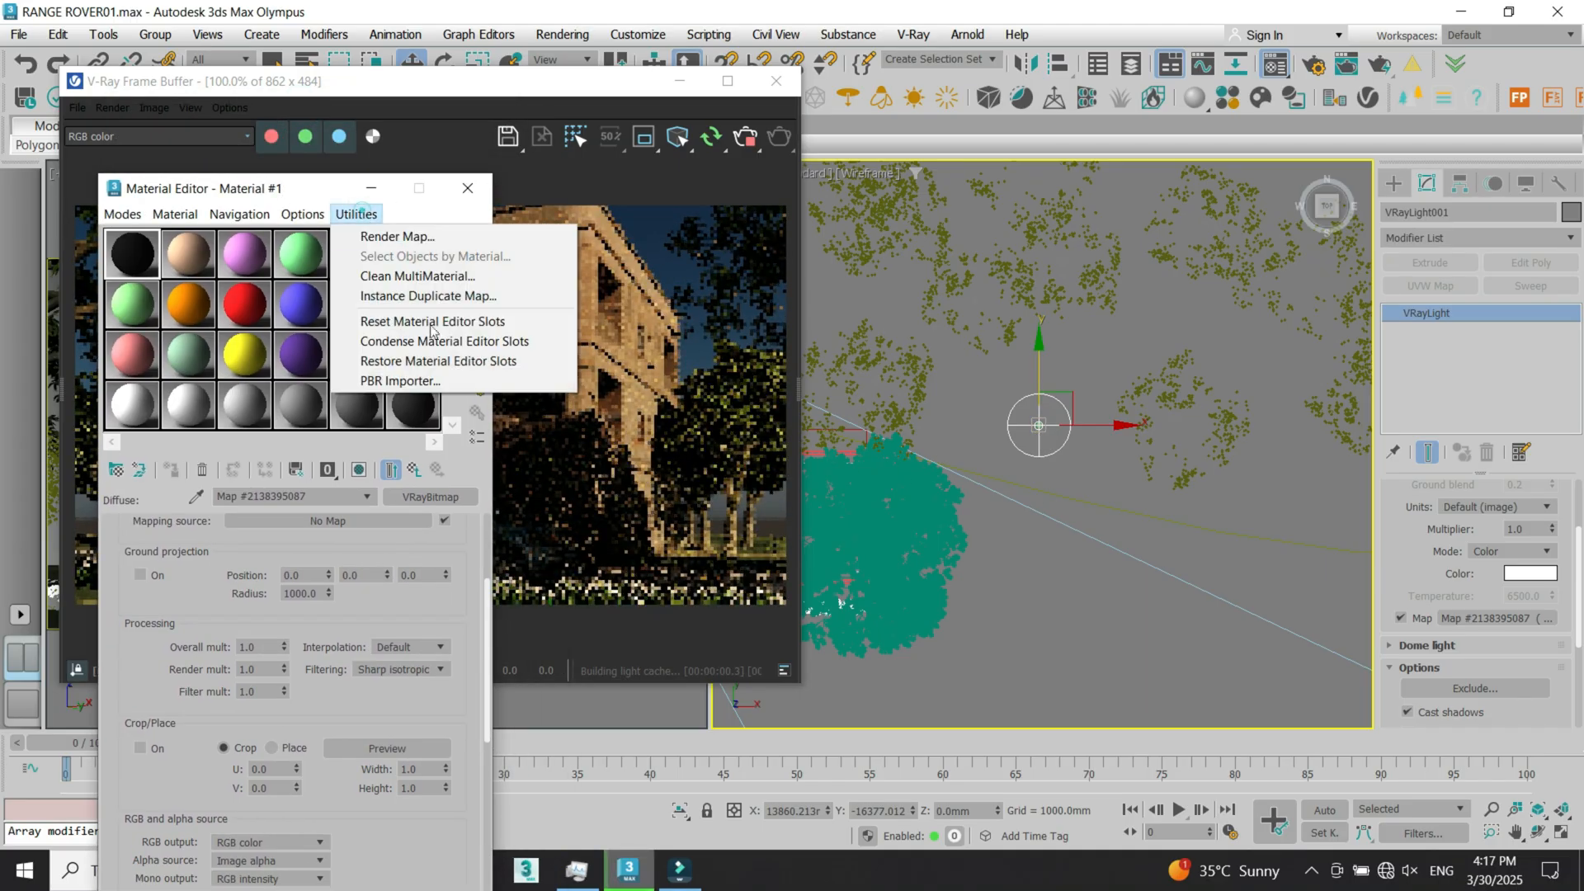
pyautogui.click(394, 317)
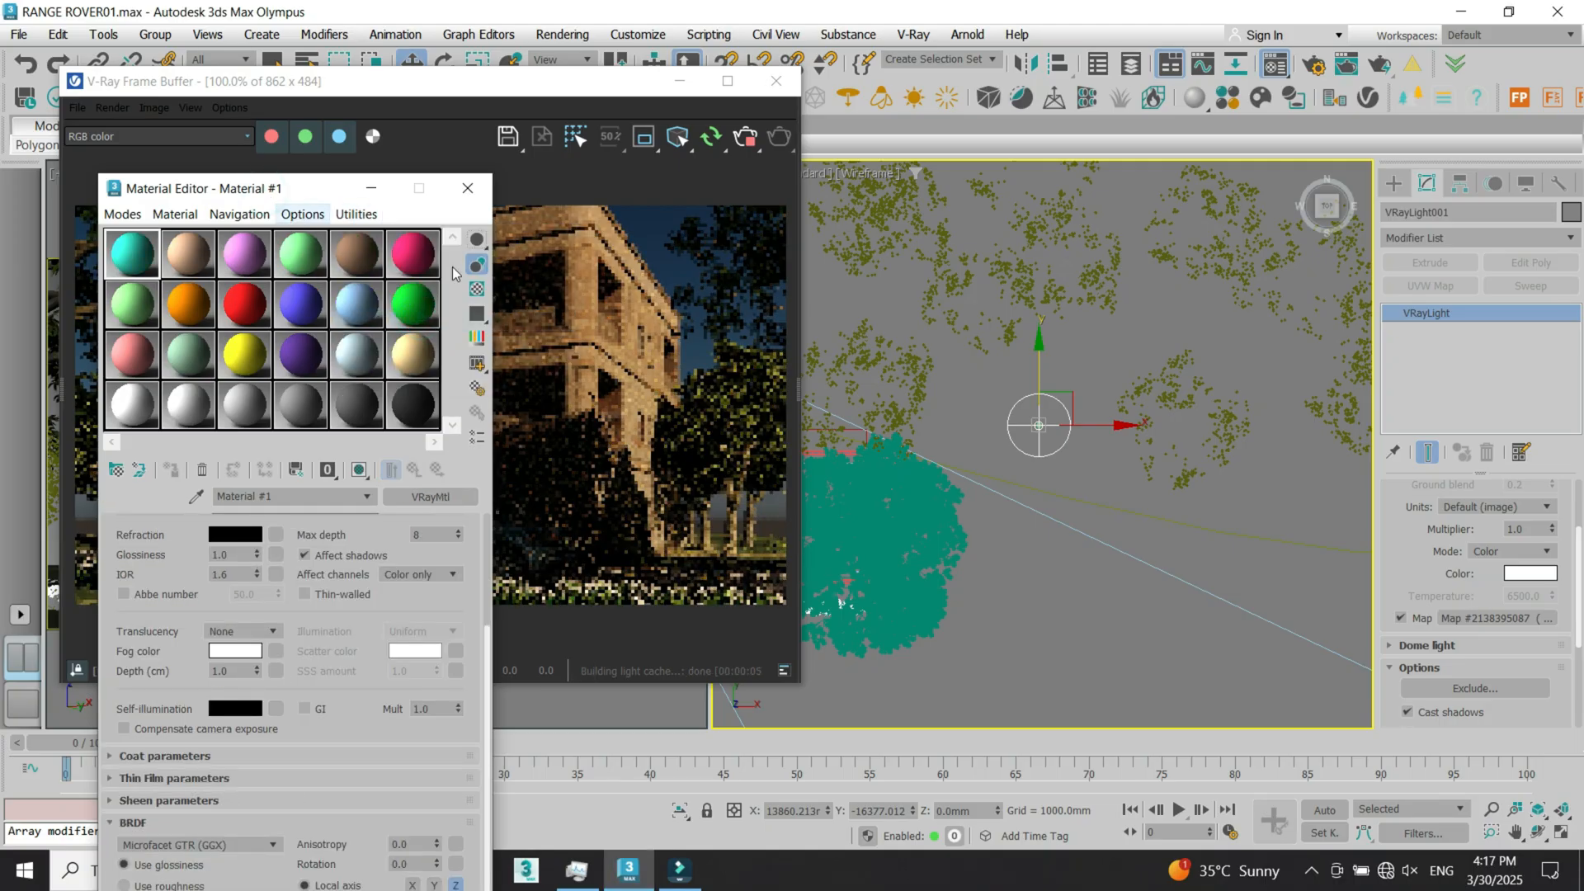
pyautogui.moveTo(1317, 608); pyautogui.dragTo(423, 273)
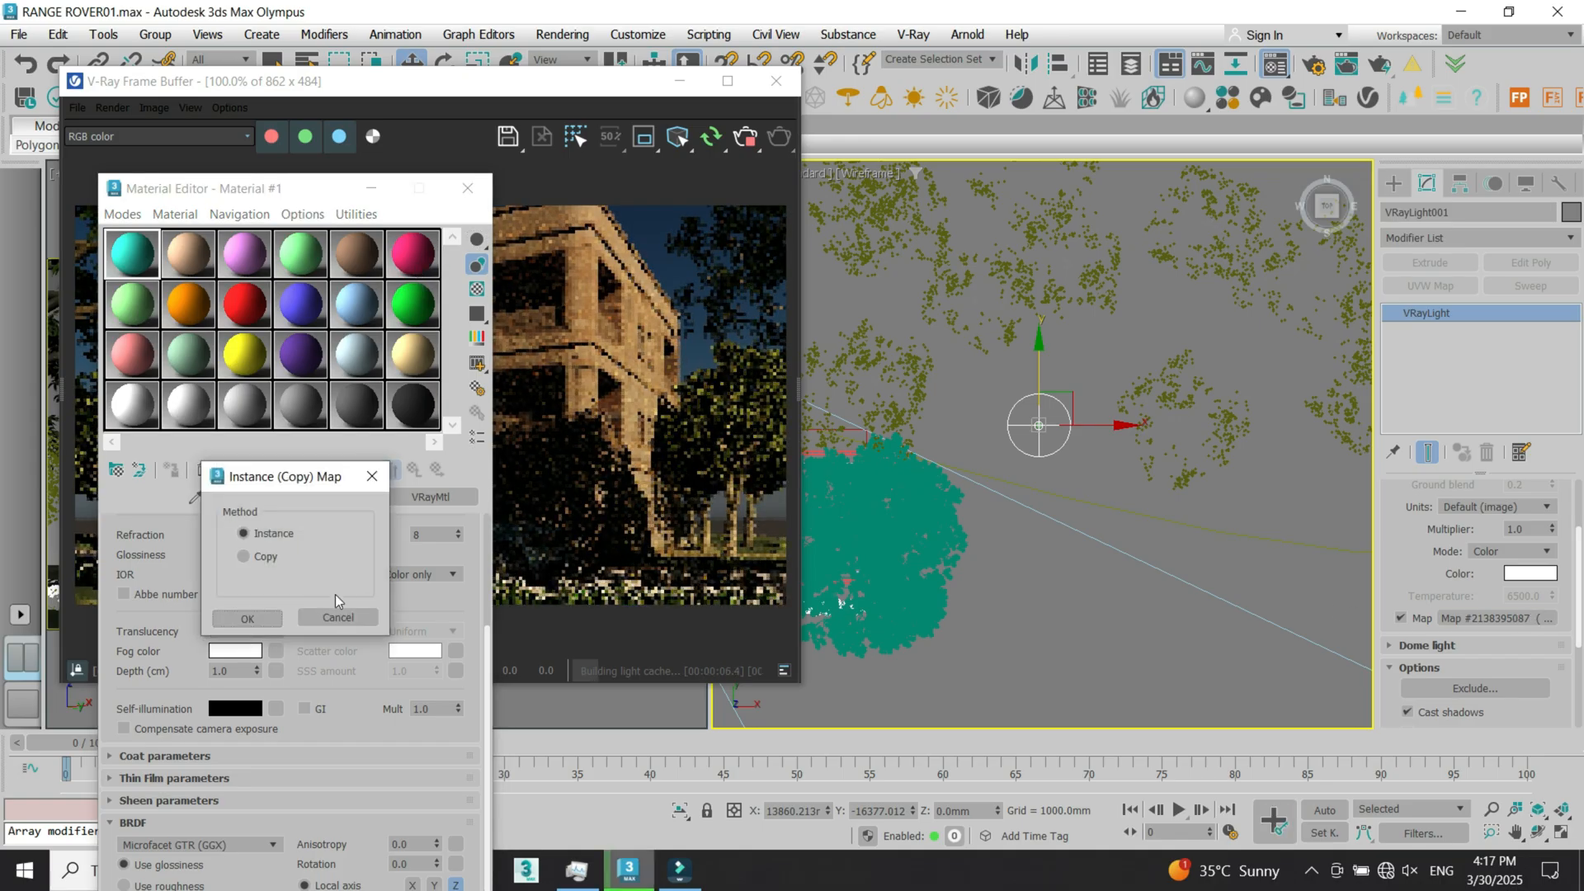
pyautogui.click(231, 616)
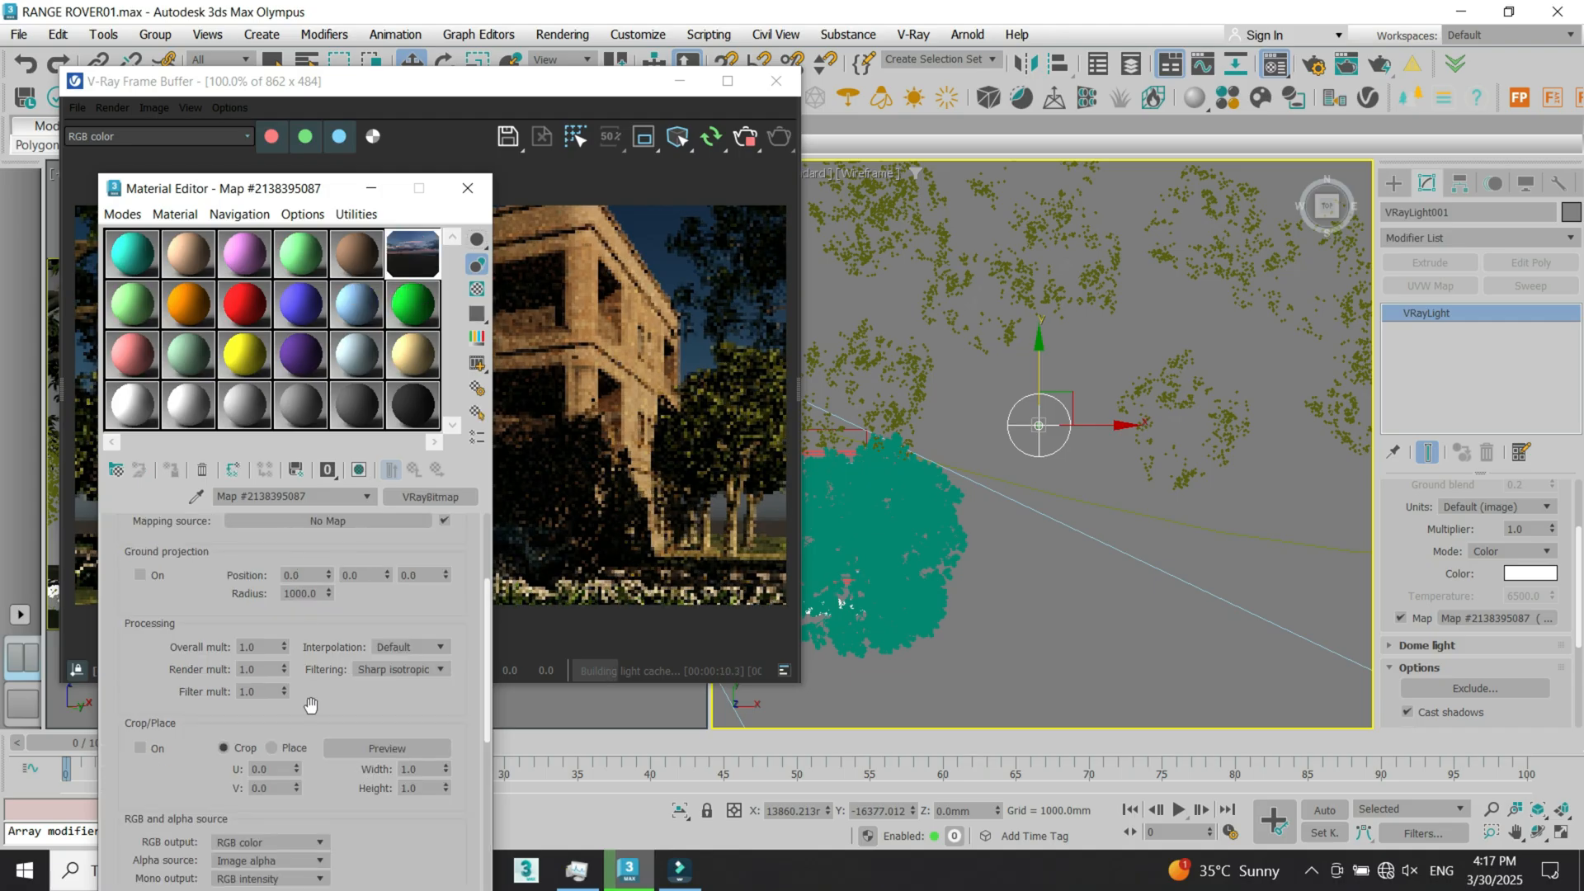
# Step: Set the HDRI map's overall multiplier to 3 and its render multiplier to 2
pyautogui.doubleClick(256, 647)
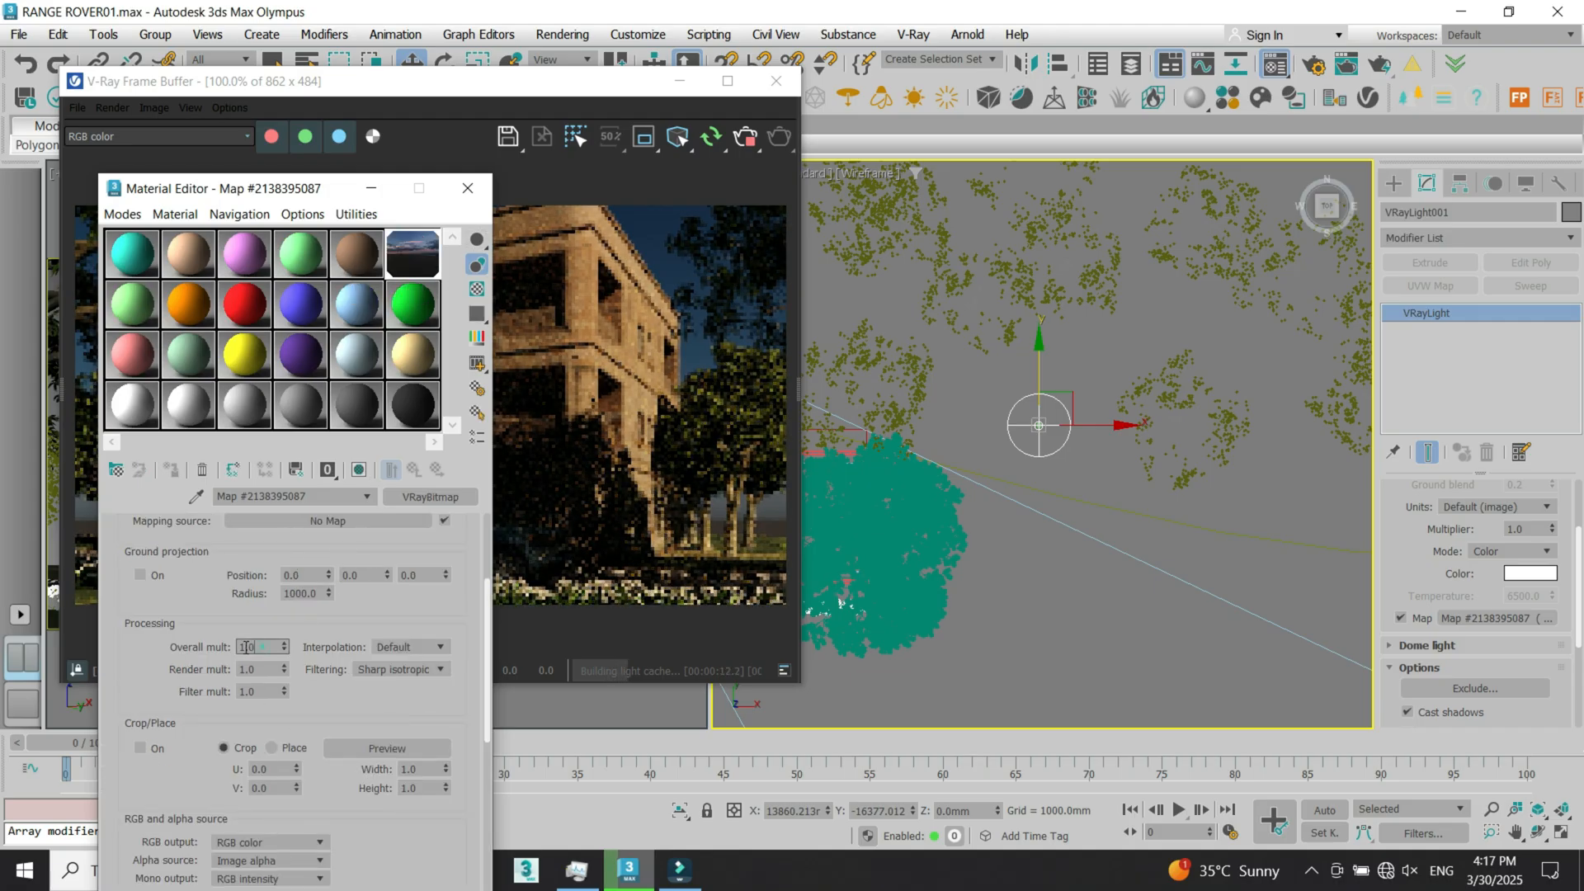
pyautogui.write('3')
pyautogui.press('Return')
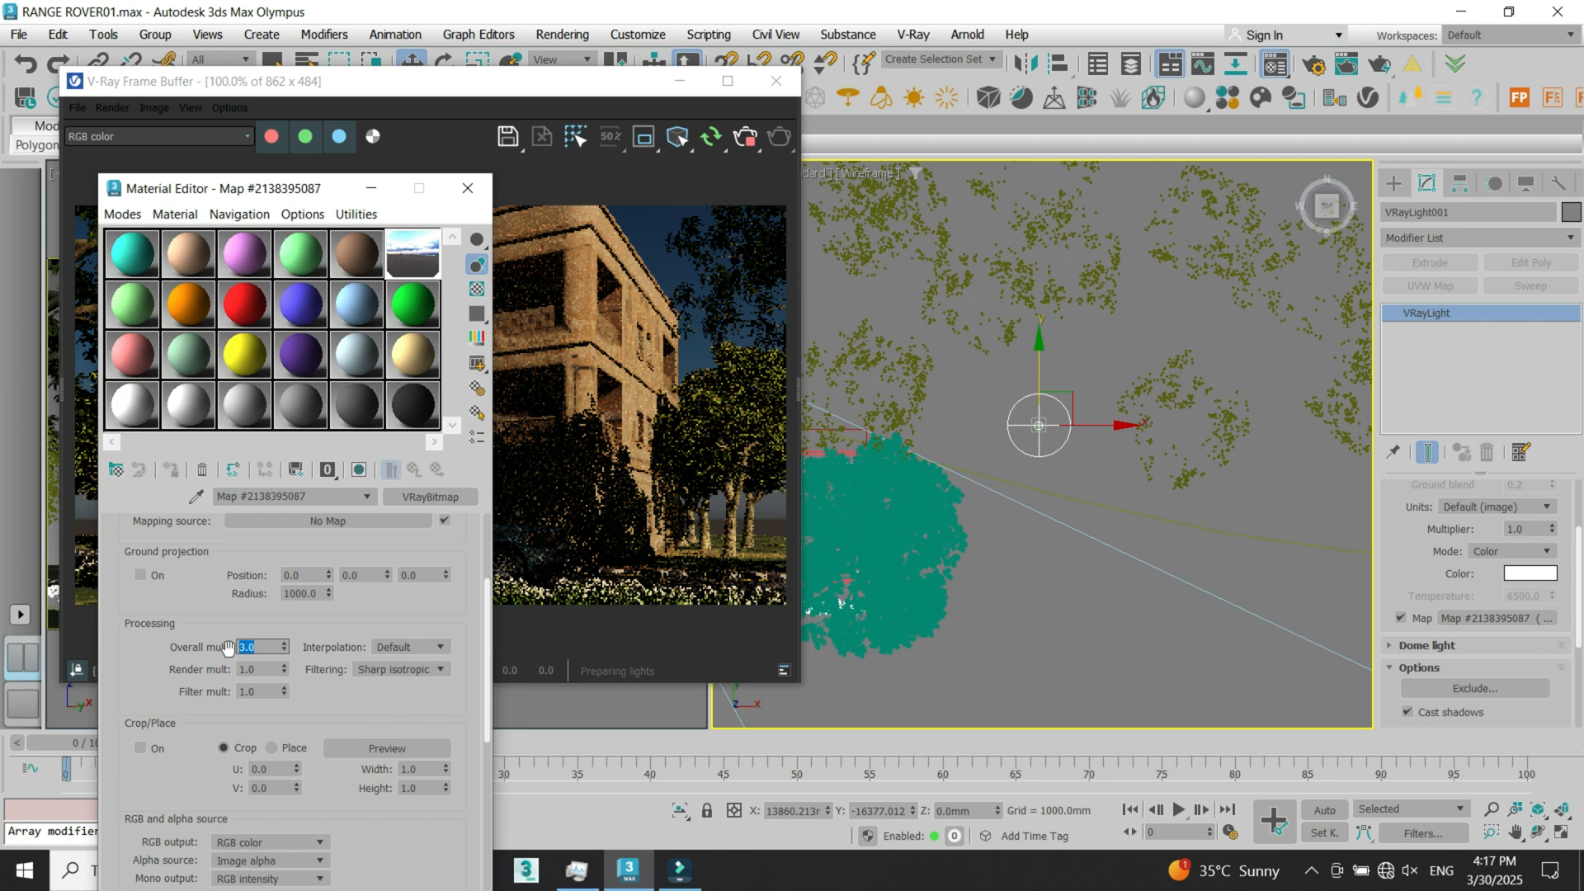
pyautogui.press('Tab')
pyautogui.write('2')
pyautogui.press('Return')
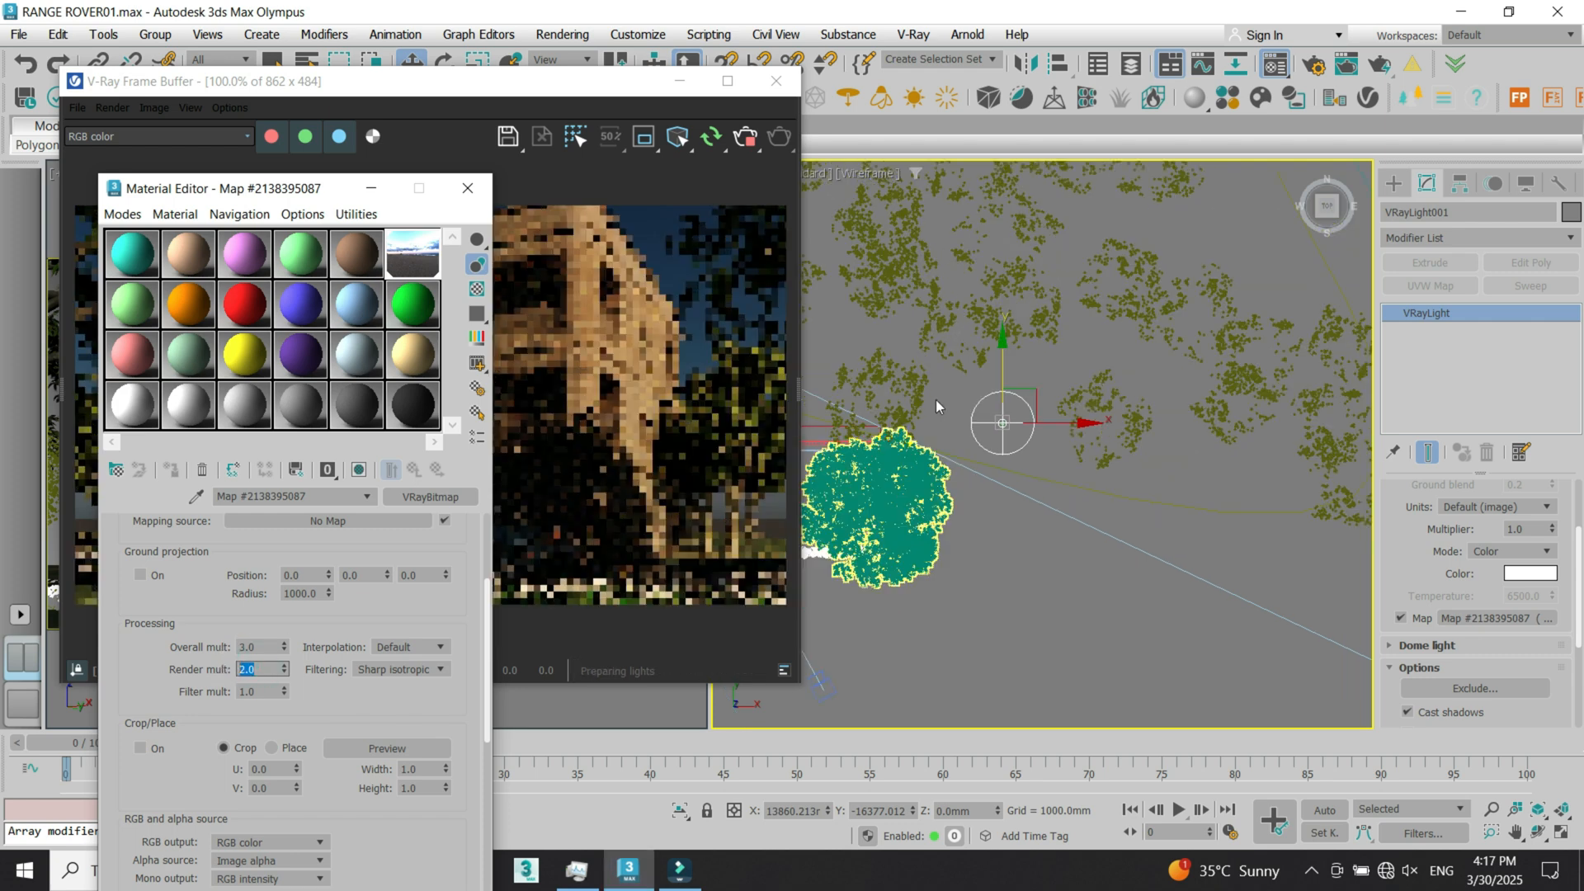
# Step: Move the Material Editor clear of the render and raise the dome light's multiplier to 1.54
pyautogui.moveTo(241, 190); pyautogui.dragTo(1100, 128)
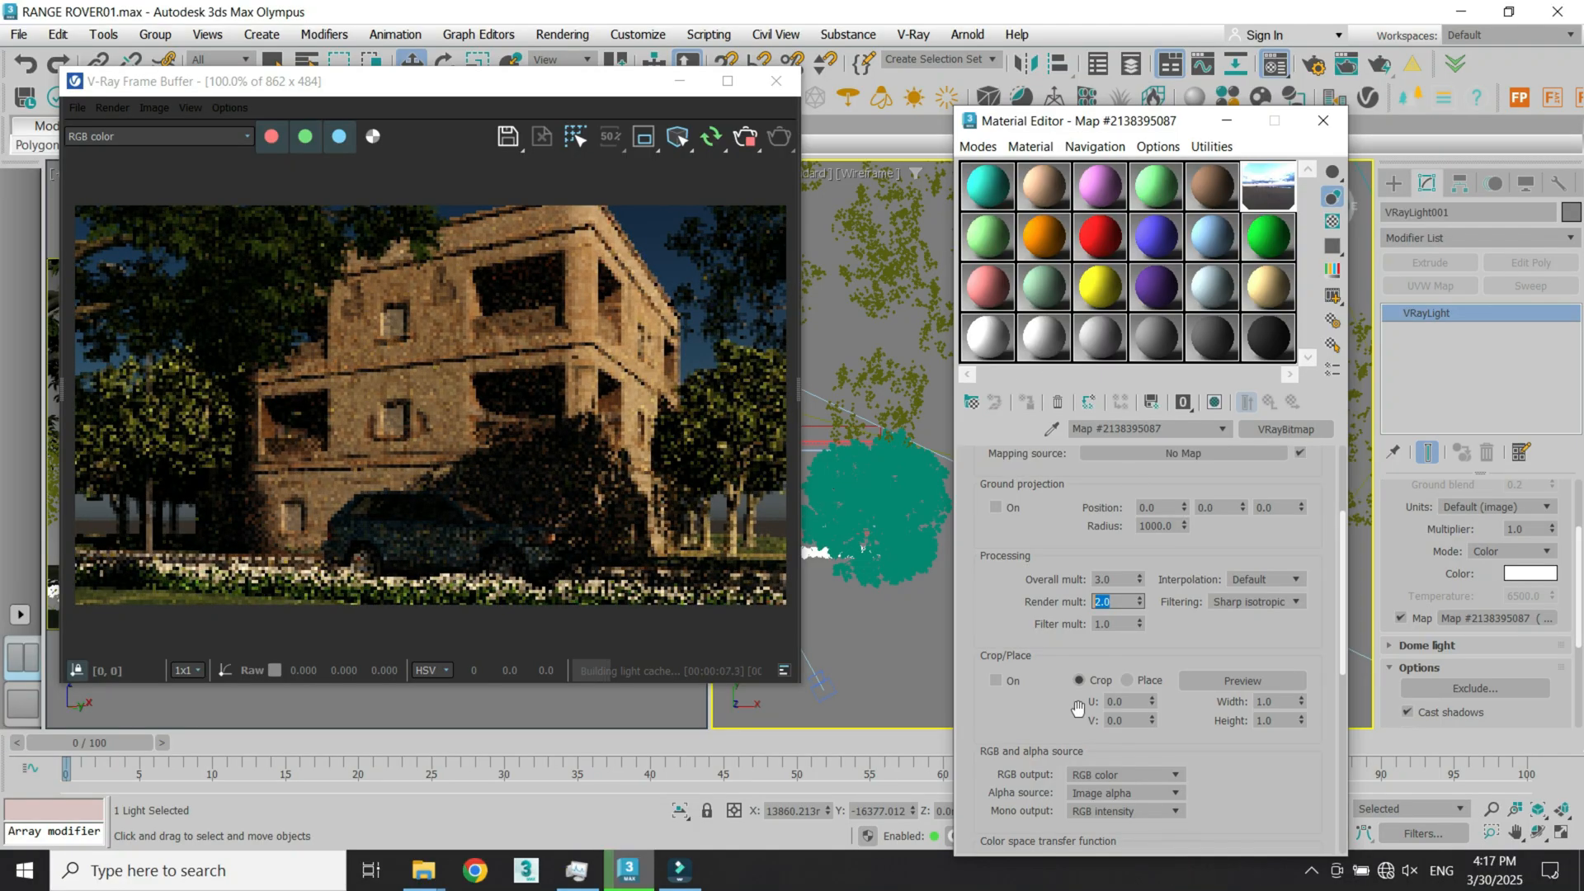
pyautogui.moveTo(1577, 557); pyautogui.dragTo(1579, 493)
pyautogui.scroll(-2, 1578, 495)
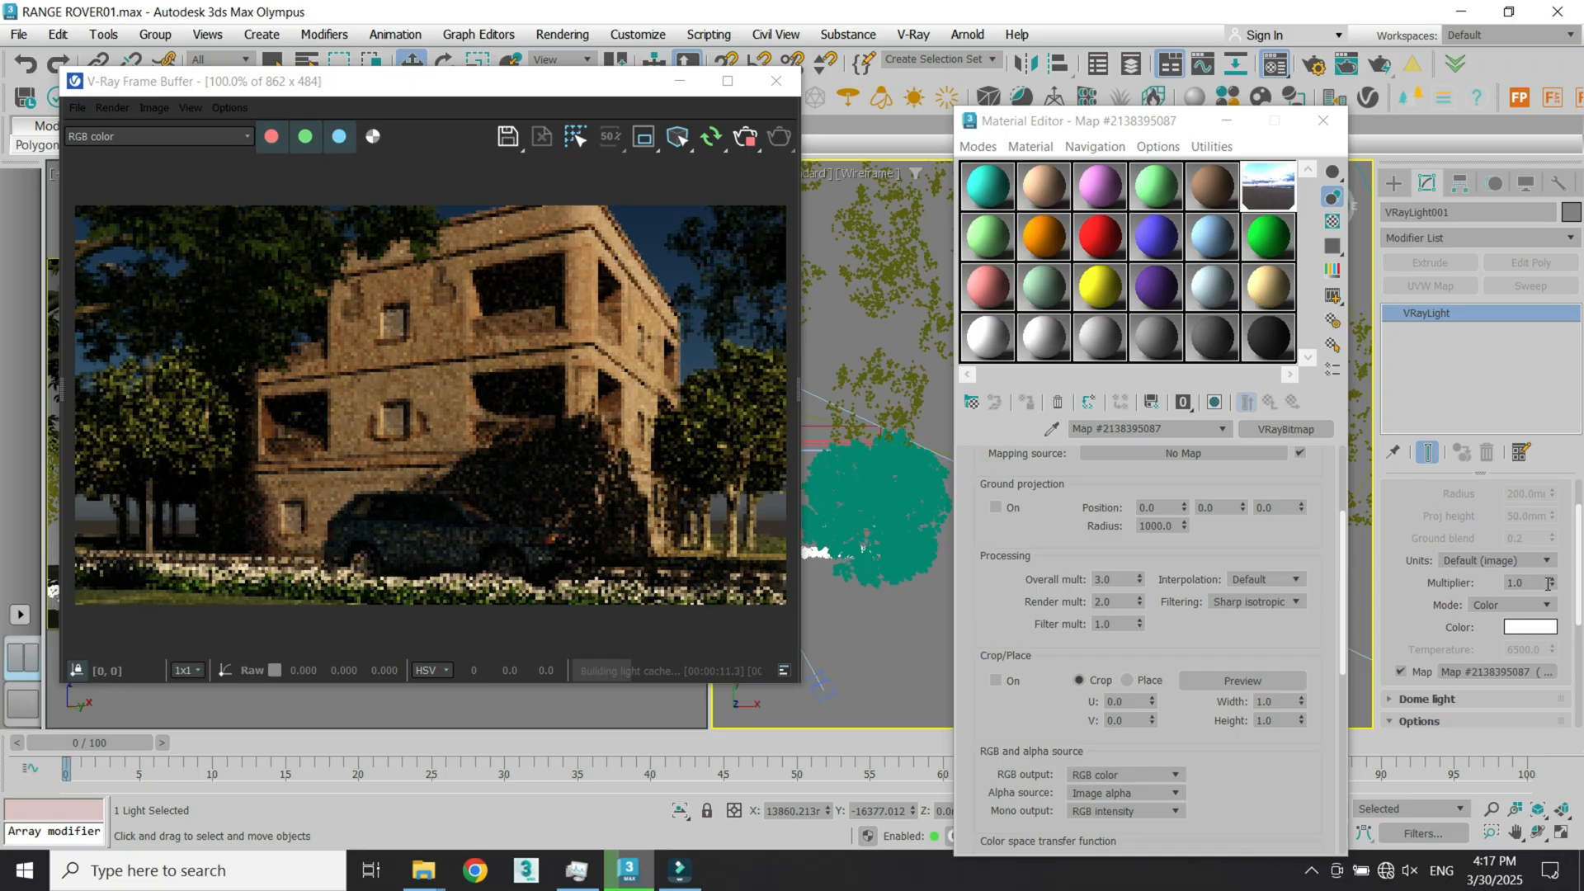
pyautogui.moveTo(1549, 585); pyautogui.dragTo(870, 513)
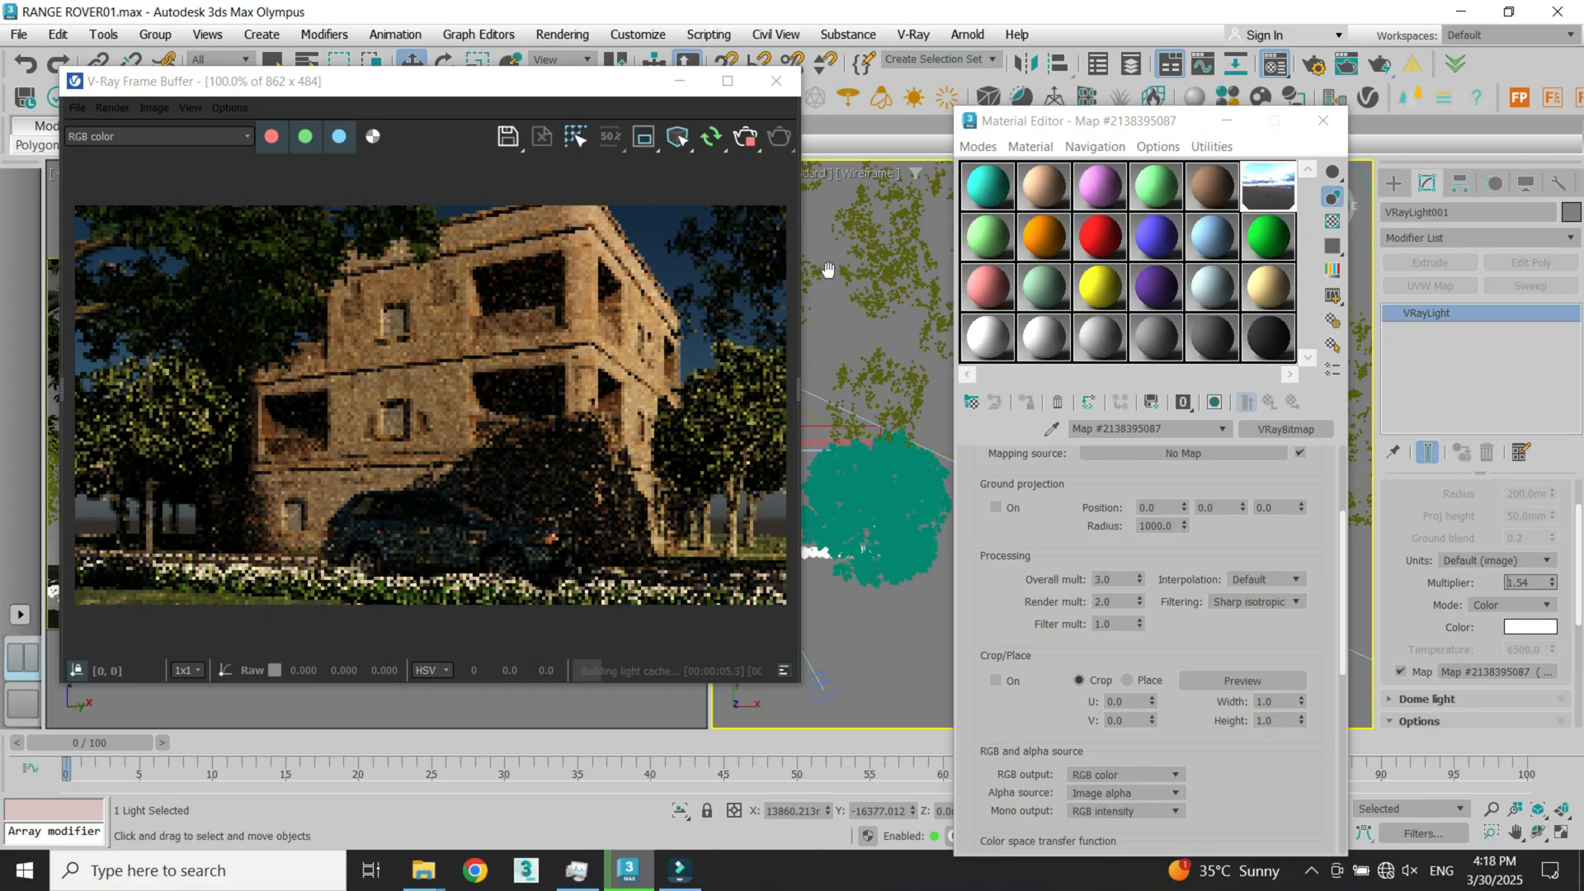
# Step: Replace the default VRaySky environment map with an instance of the HDRI VRayBitmap in the Environment and Effects settings
pyautogui.moveTo(1139, 132); pyautogui.dragTo(1294, 130)
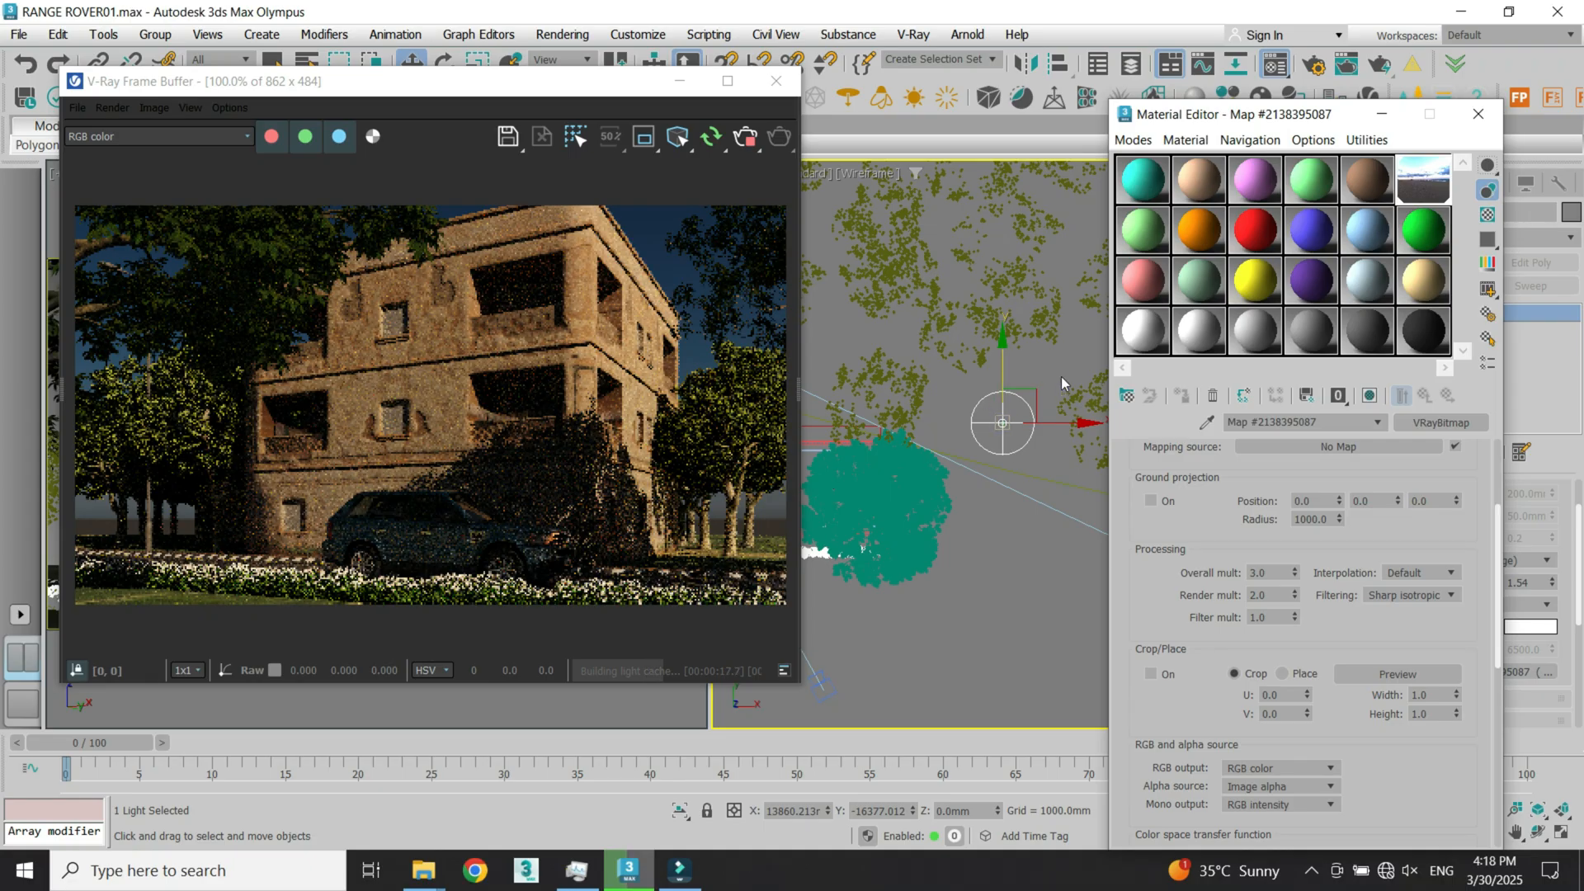
pyautogui.press('8')
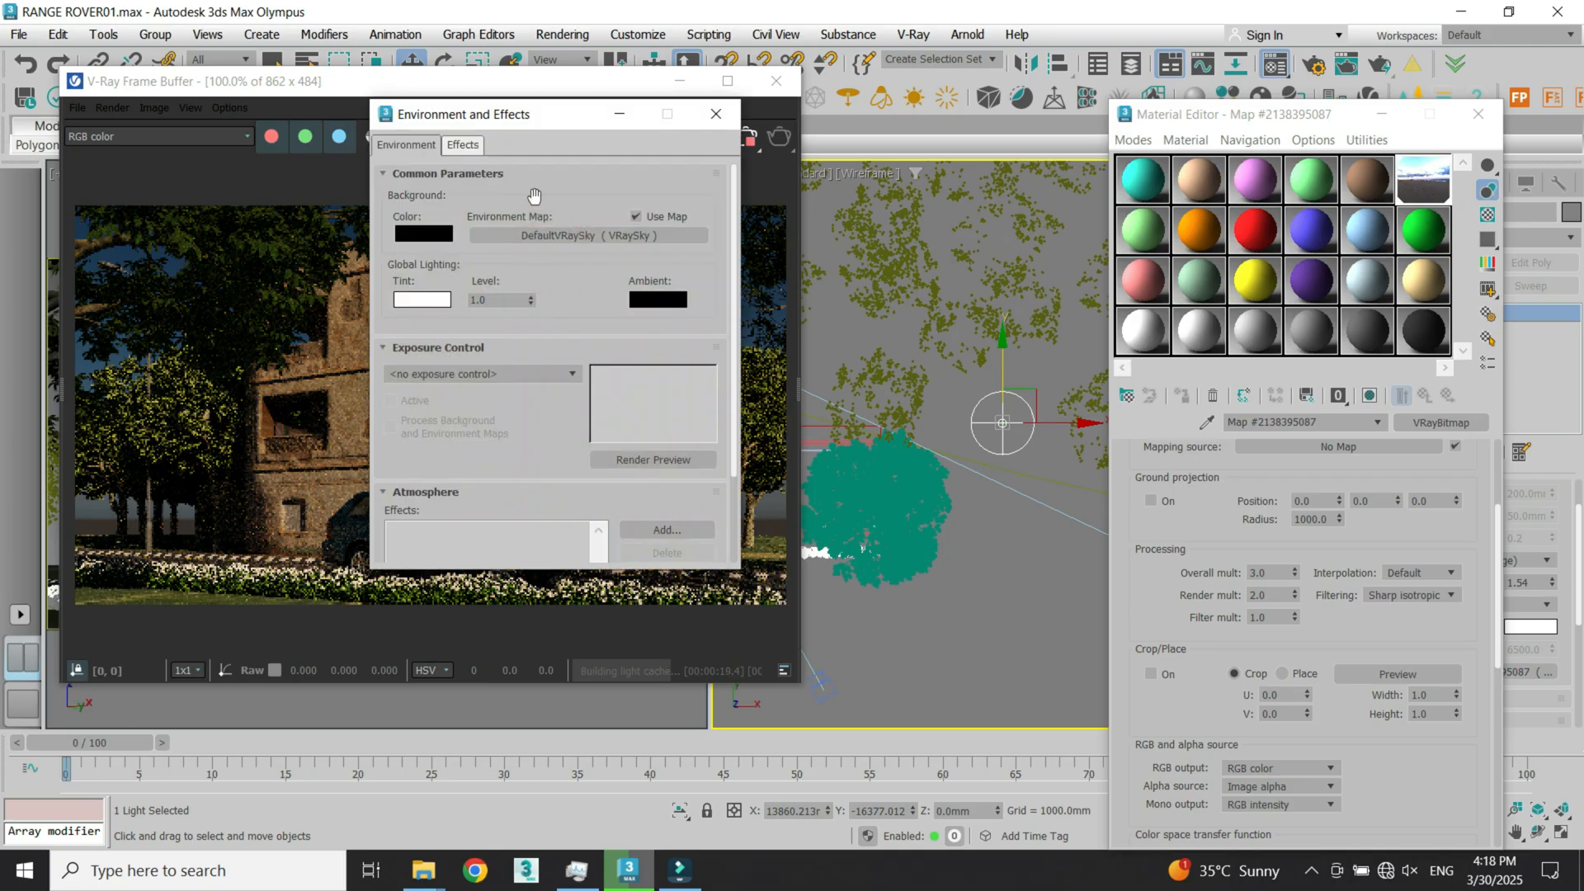
pyautogui.moveTo(495, 114); pyautogui.dragTo(354, 268)
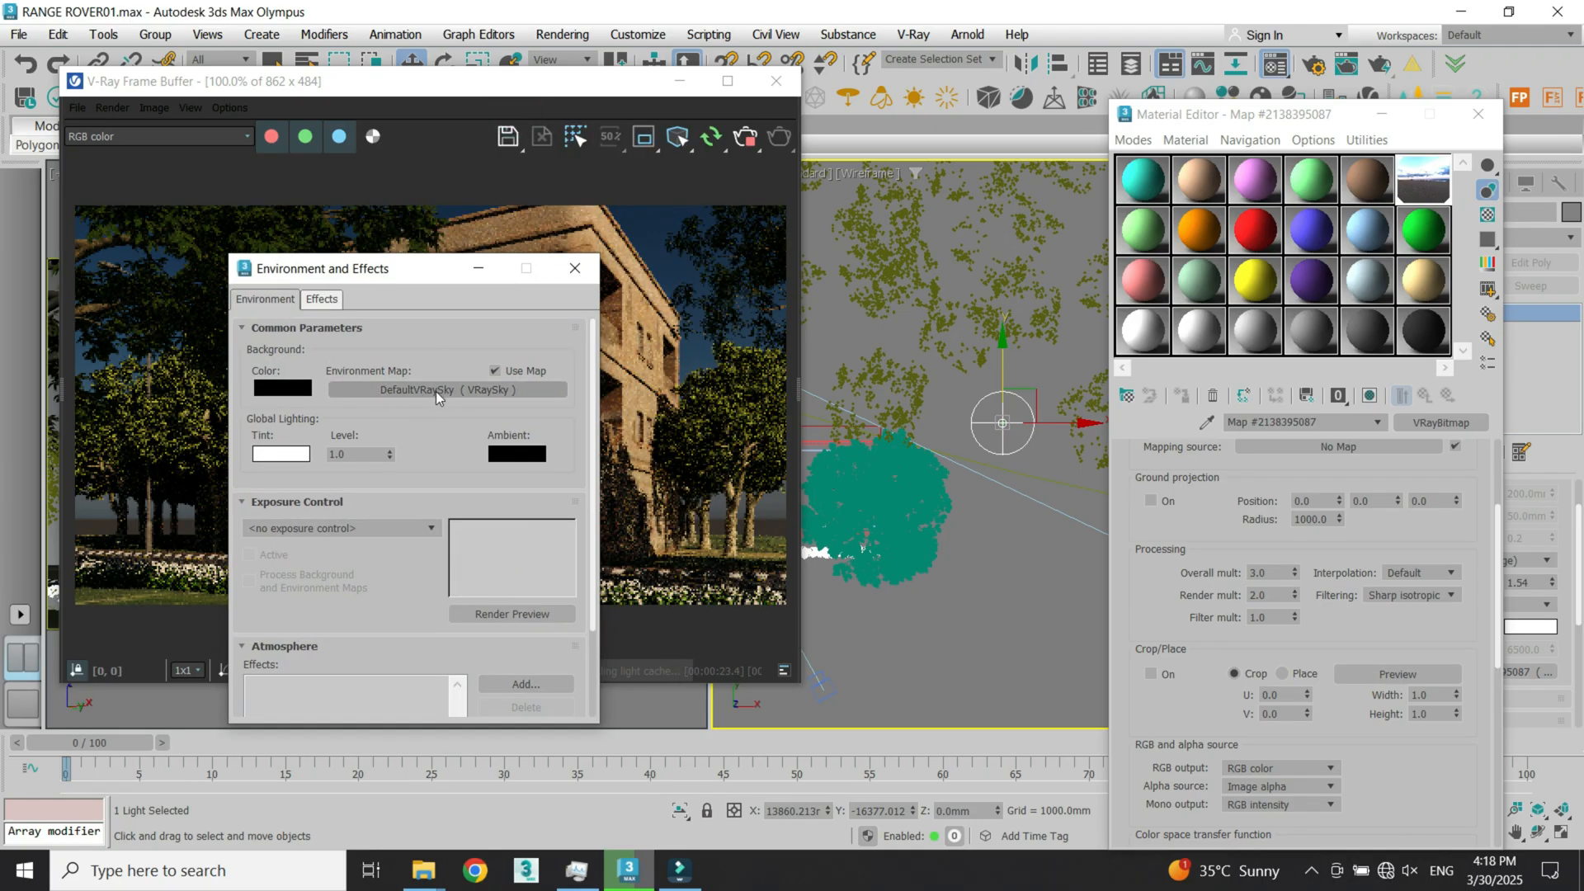
pyautogui.moveTo(1429, 426); pyautogui.dragTo(410, 386)
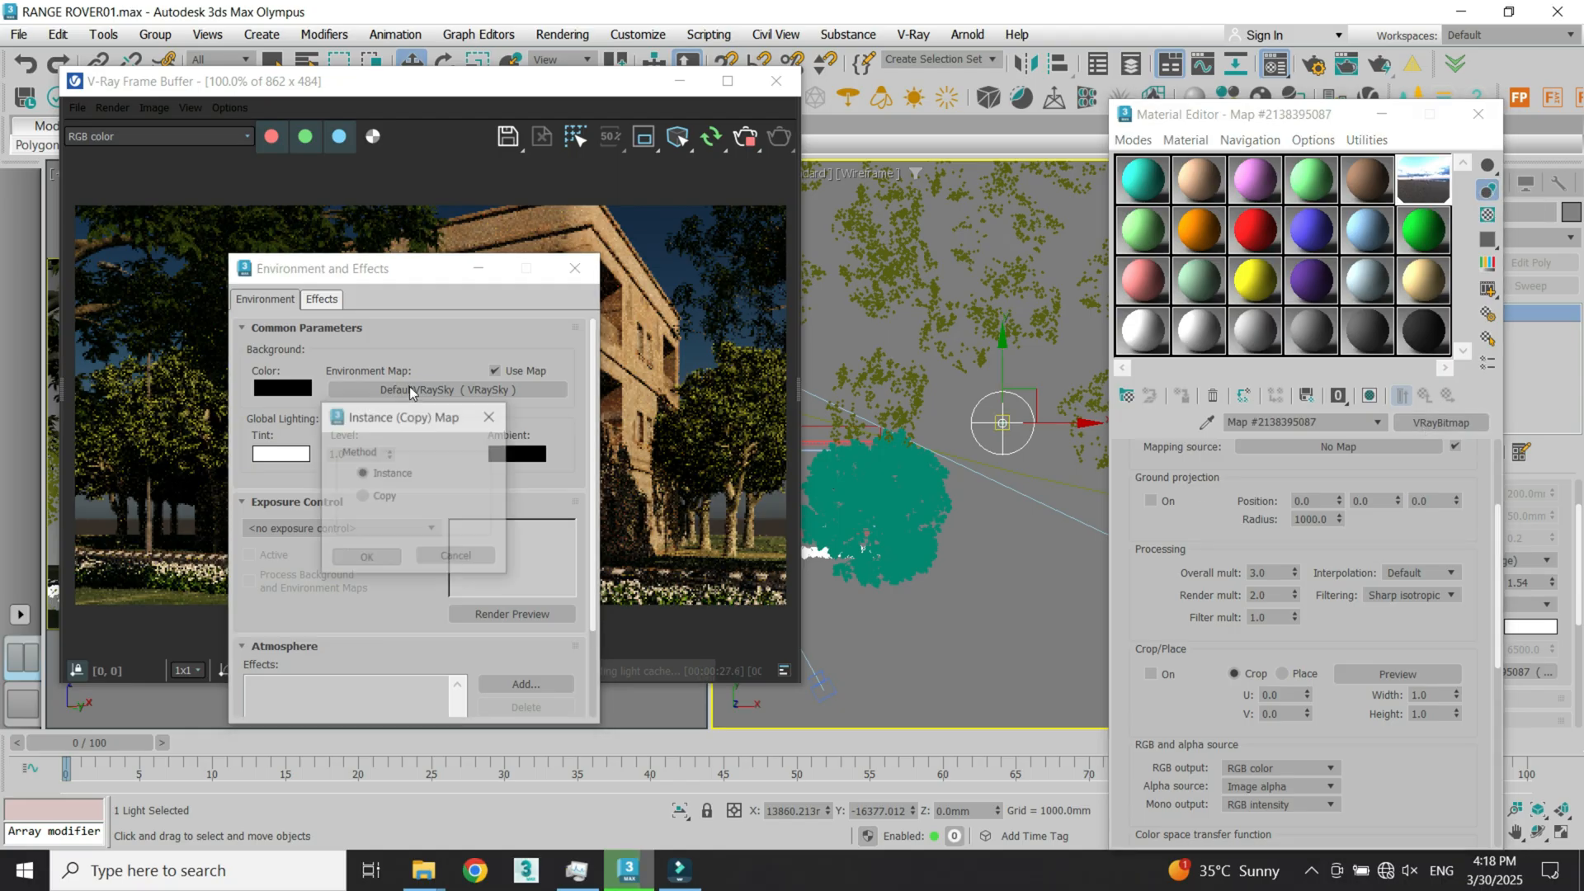
pyautogui.click(367, 560)
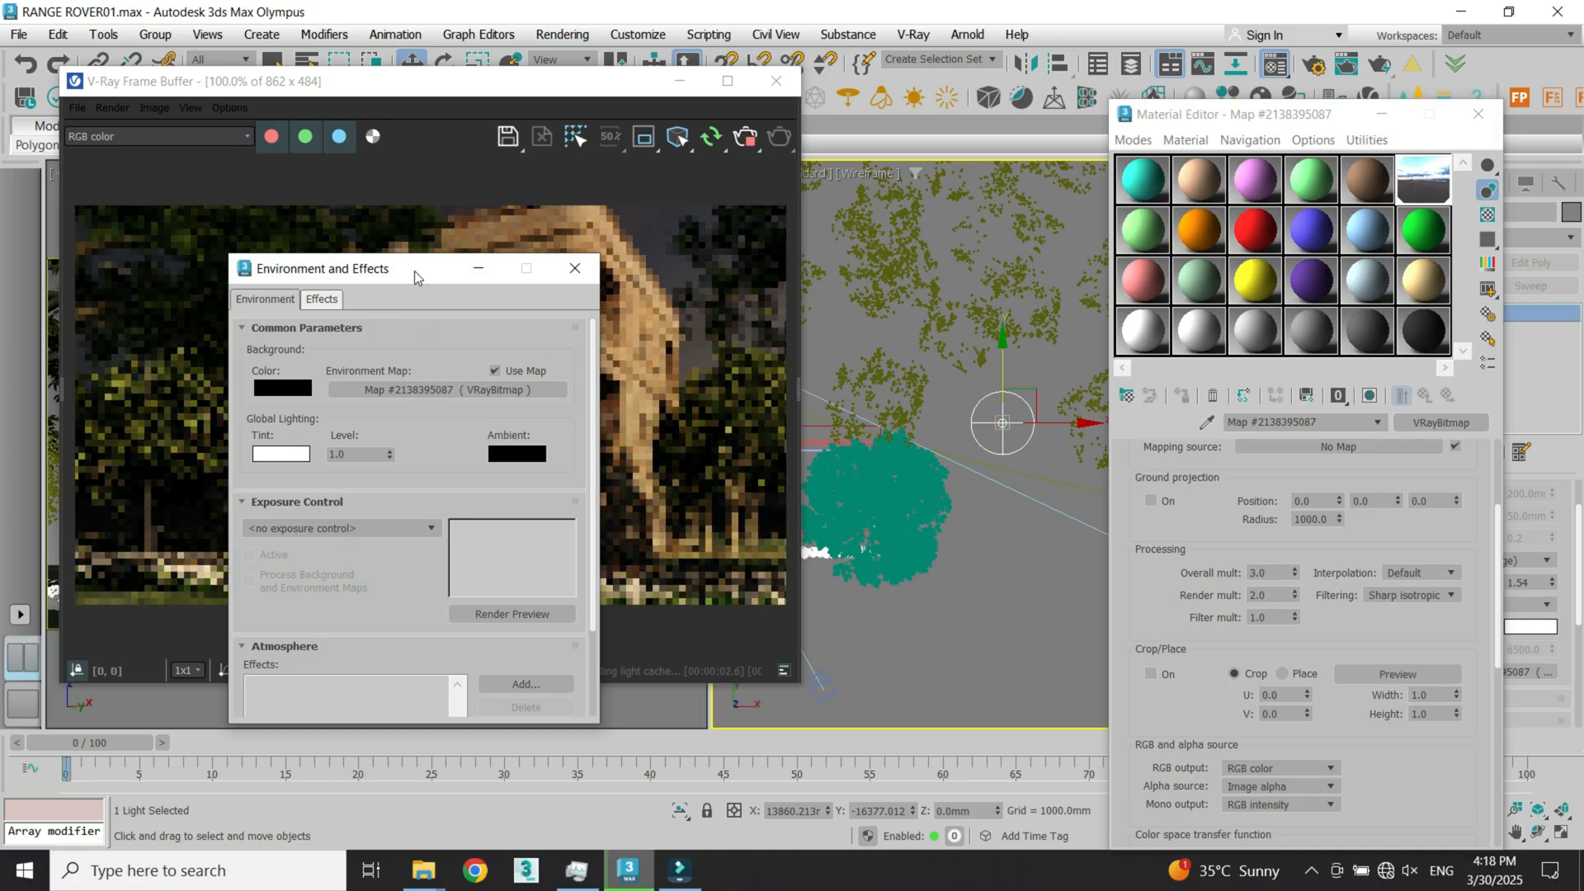
pyautogui.moveTo(414, 270); pyautogui.dragTo(324, 308)
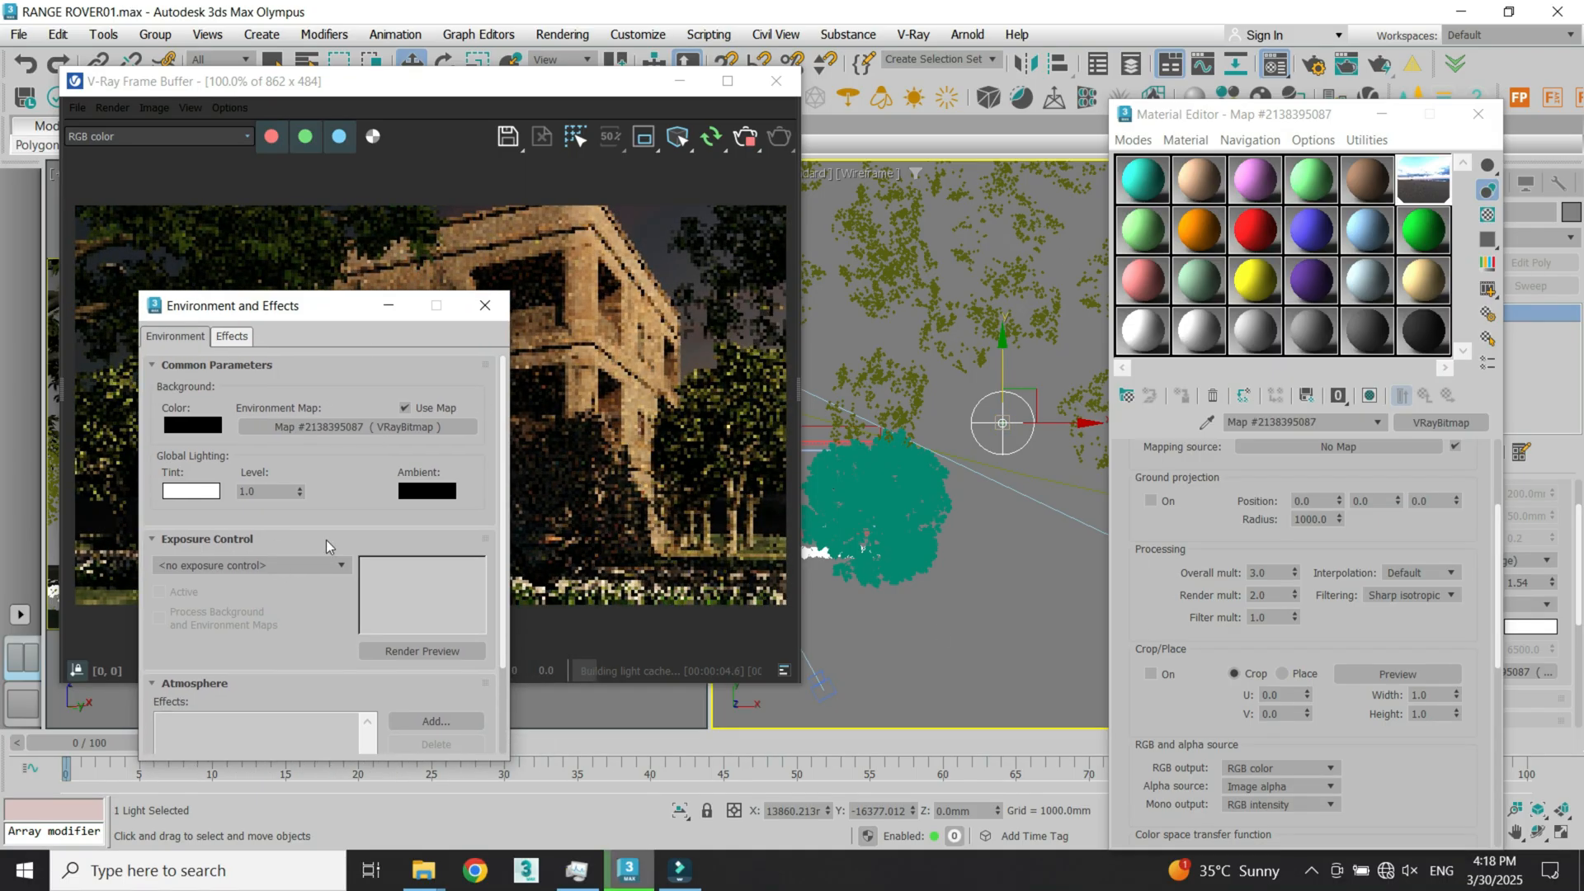
# Step: Examine the HDRI map in an enlarged sample preview and close the preview
pyautogui.doubleClick(1244, 572)
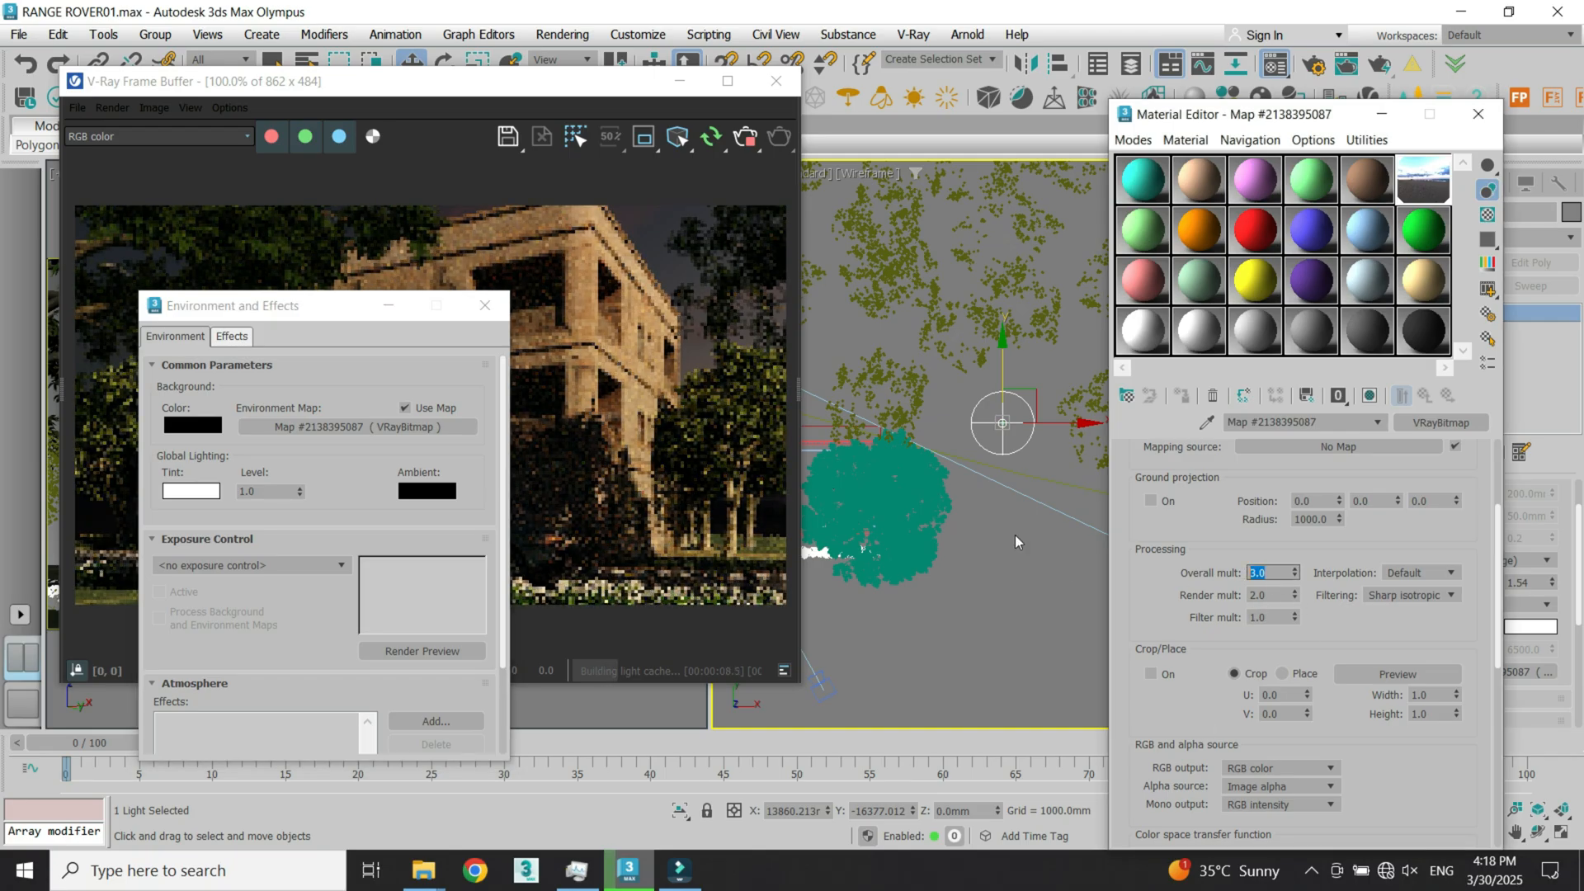
pyautogui.scroll(3, 1206, 593)
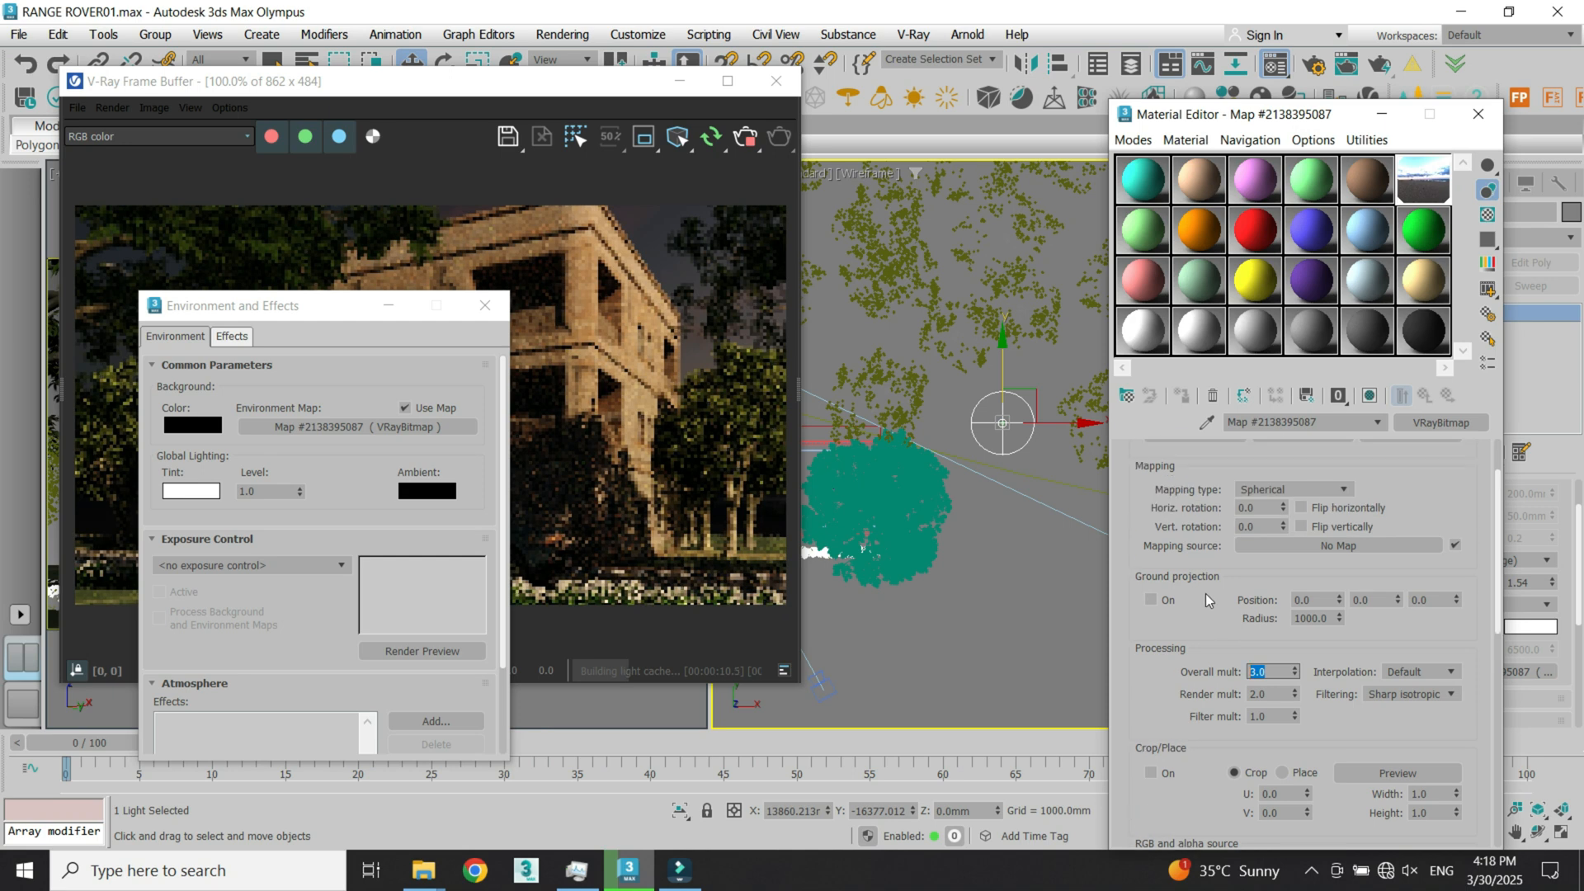
pyautogui.doubleClick(1421, 184)
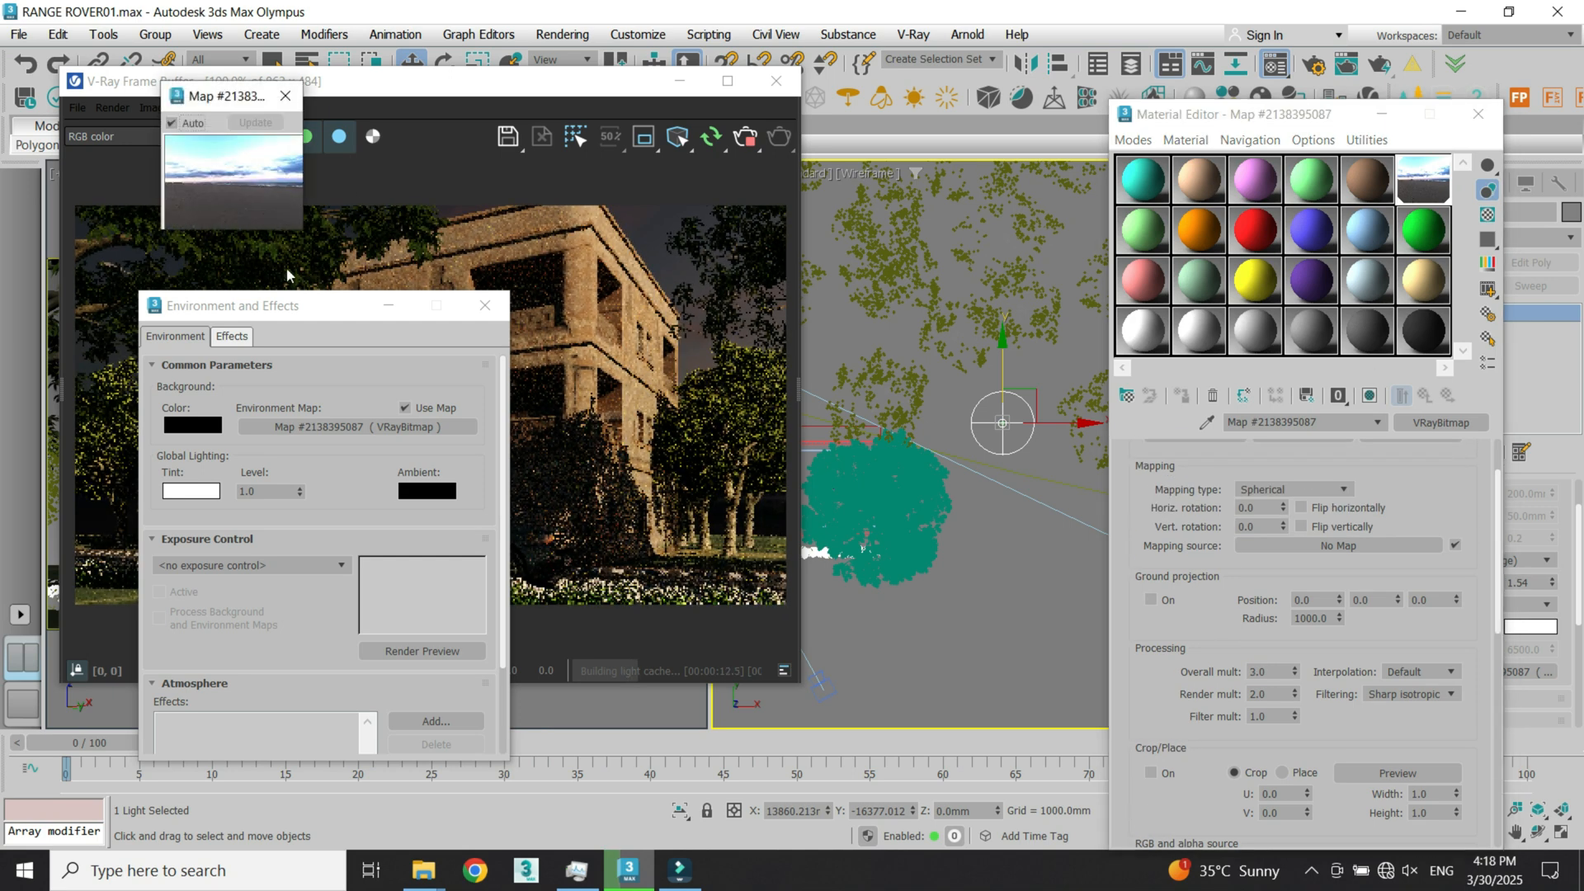
pyautogui.moveTo(306, 235); pyautogui.dragTo(621, 547)
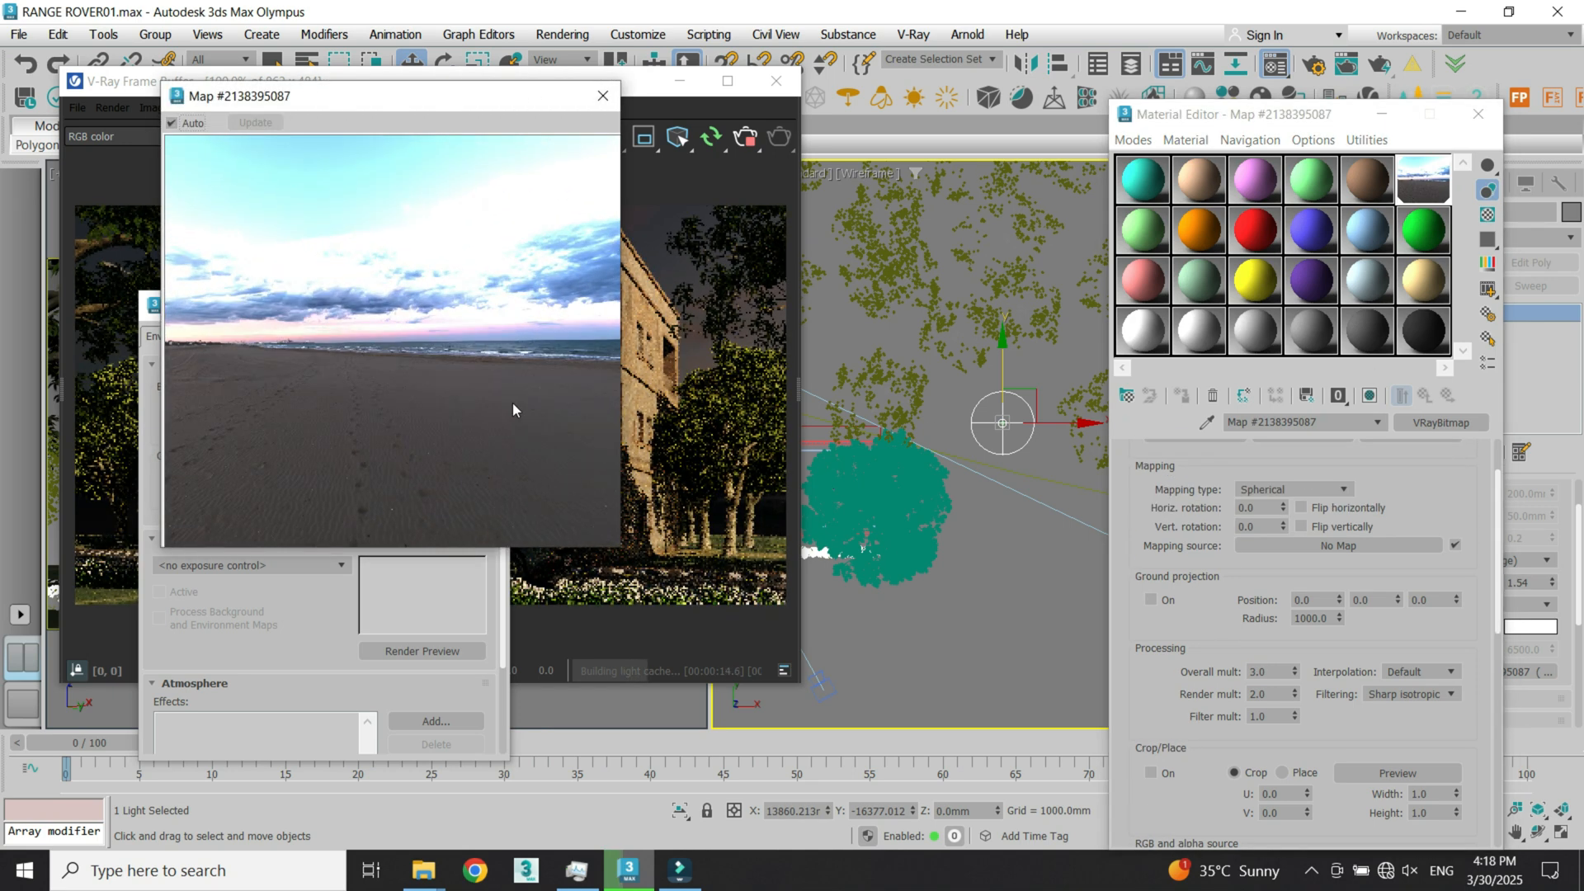
pyautogui.click(603, 96)
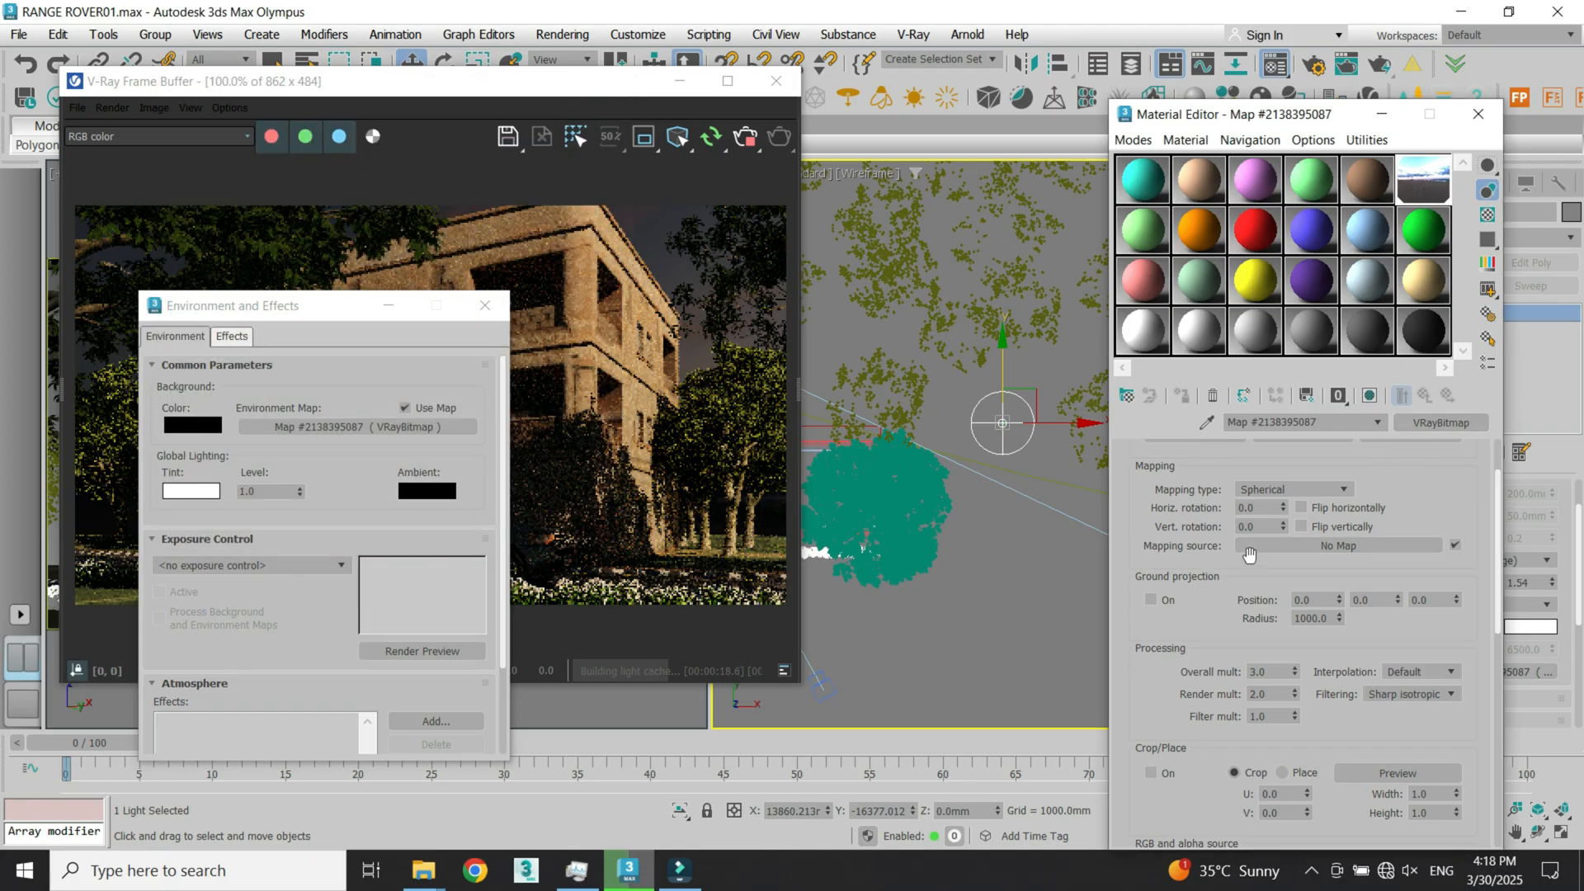
# Step: Try rotating the HDRI map horizontally to 0.741 and 116.001, closing the Environment and Effects dialog to see the render
pyautogui.moveTo(1284, 505); pyautogui.dragTo(1282, 437)
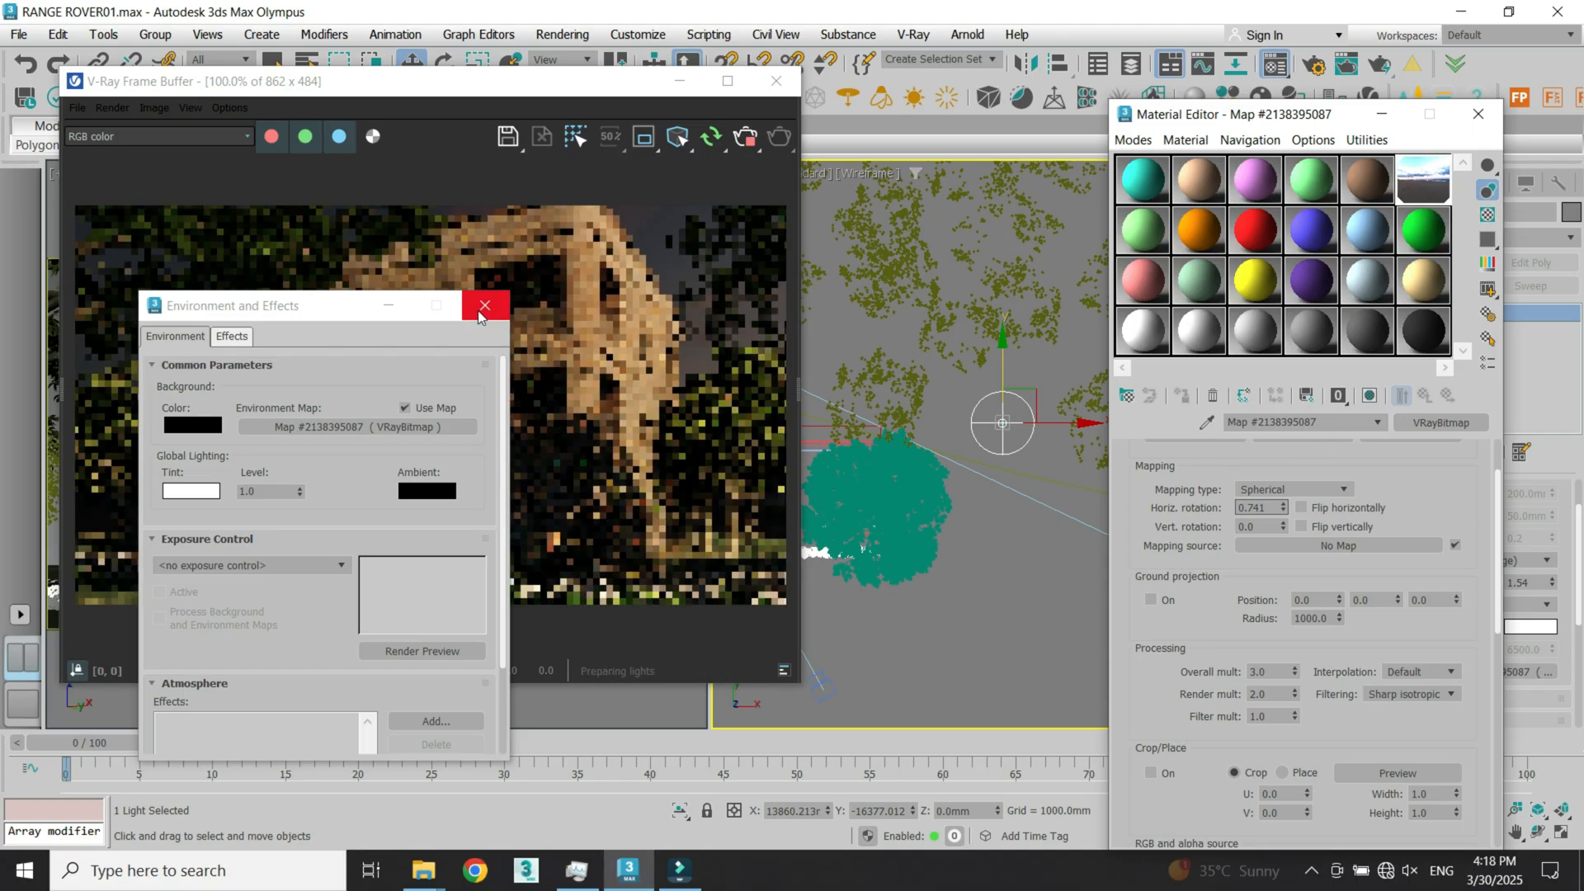
pyautogui.click(549, 334)
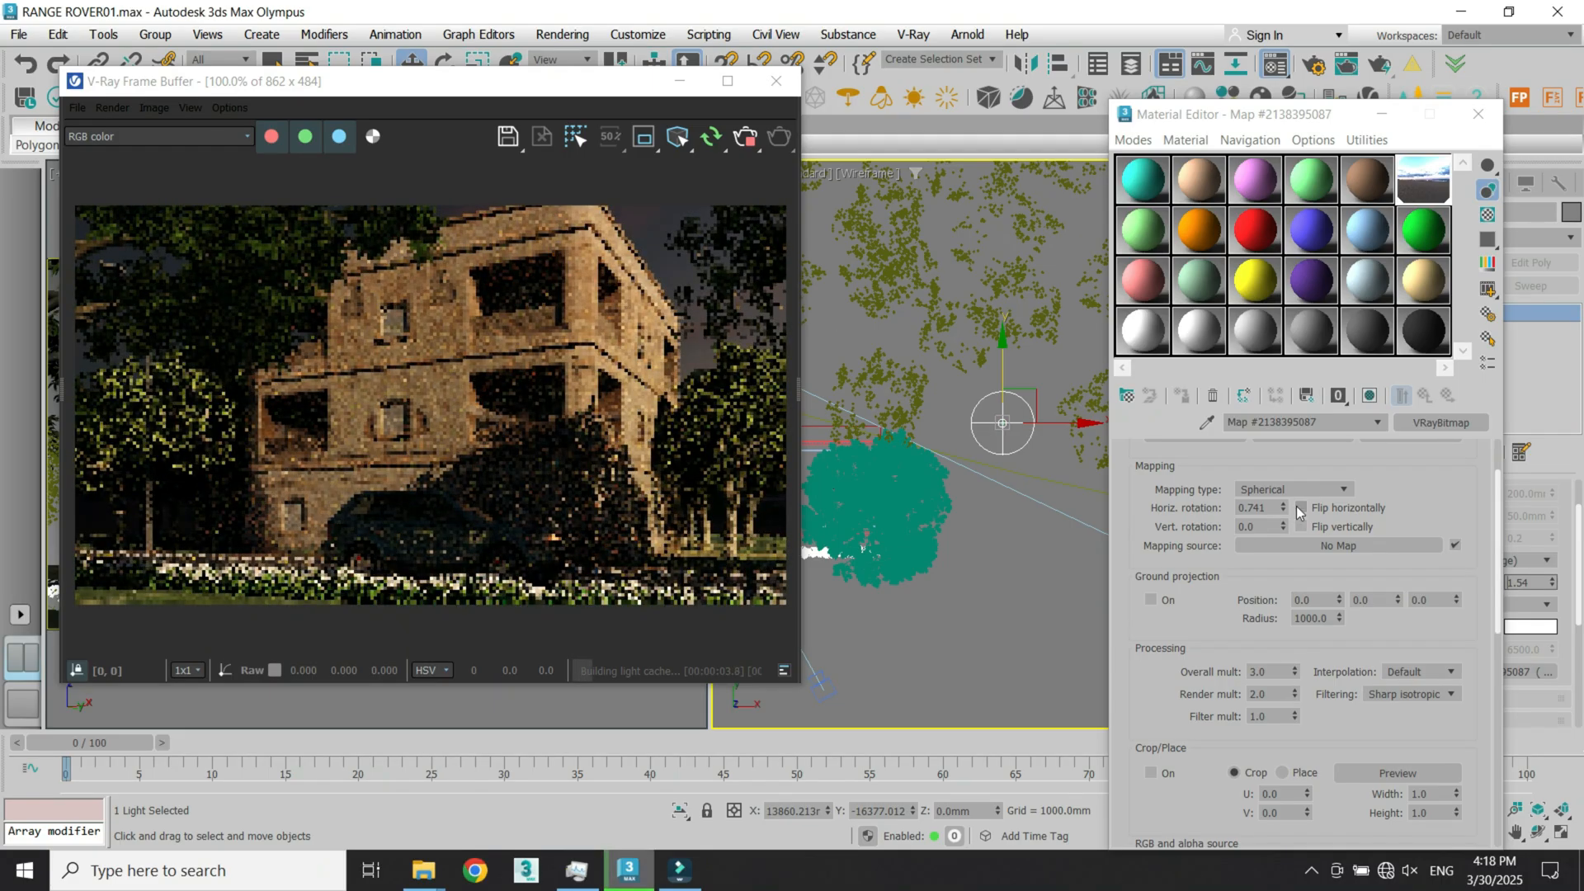
pyautogui.moveTo(1284, 508); pyautogui.dragTo(1206, 261)
pyautogui.moveTo(1207, 631); pyautogui.dragTo(1143, 521)
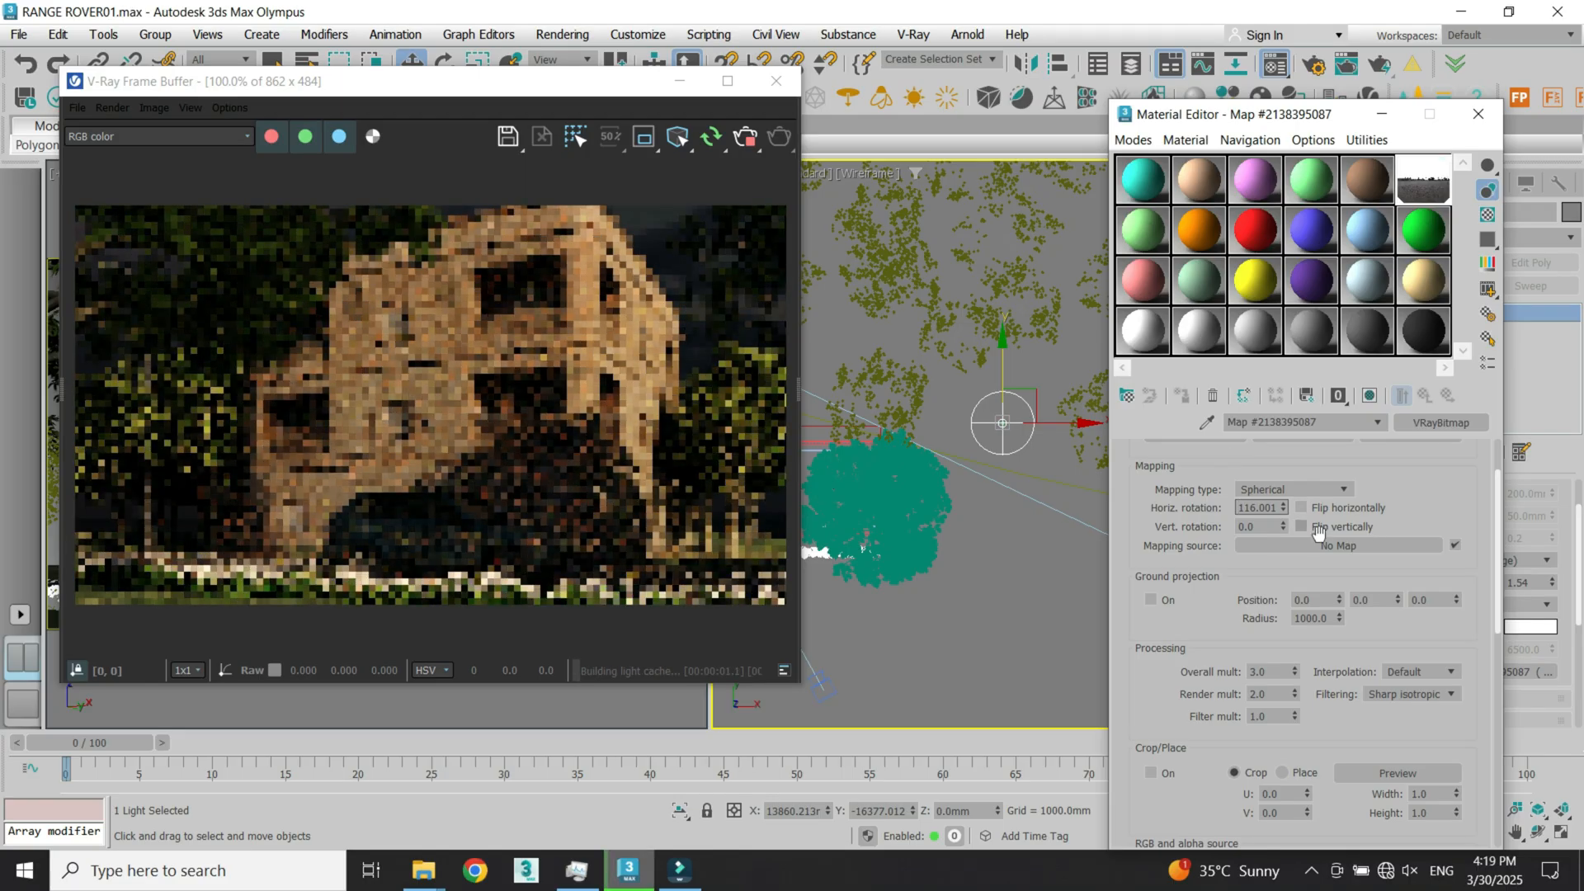
# Step: Try a horizontal rotation of 120 on the HDRI map and reset the rotation to 0
pyautogui.click(1246, 507)
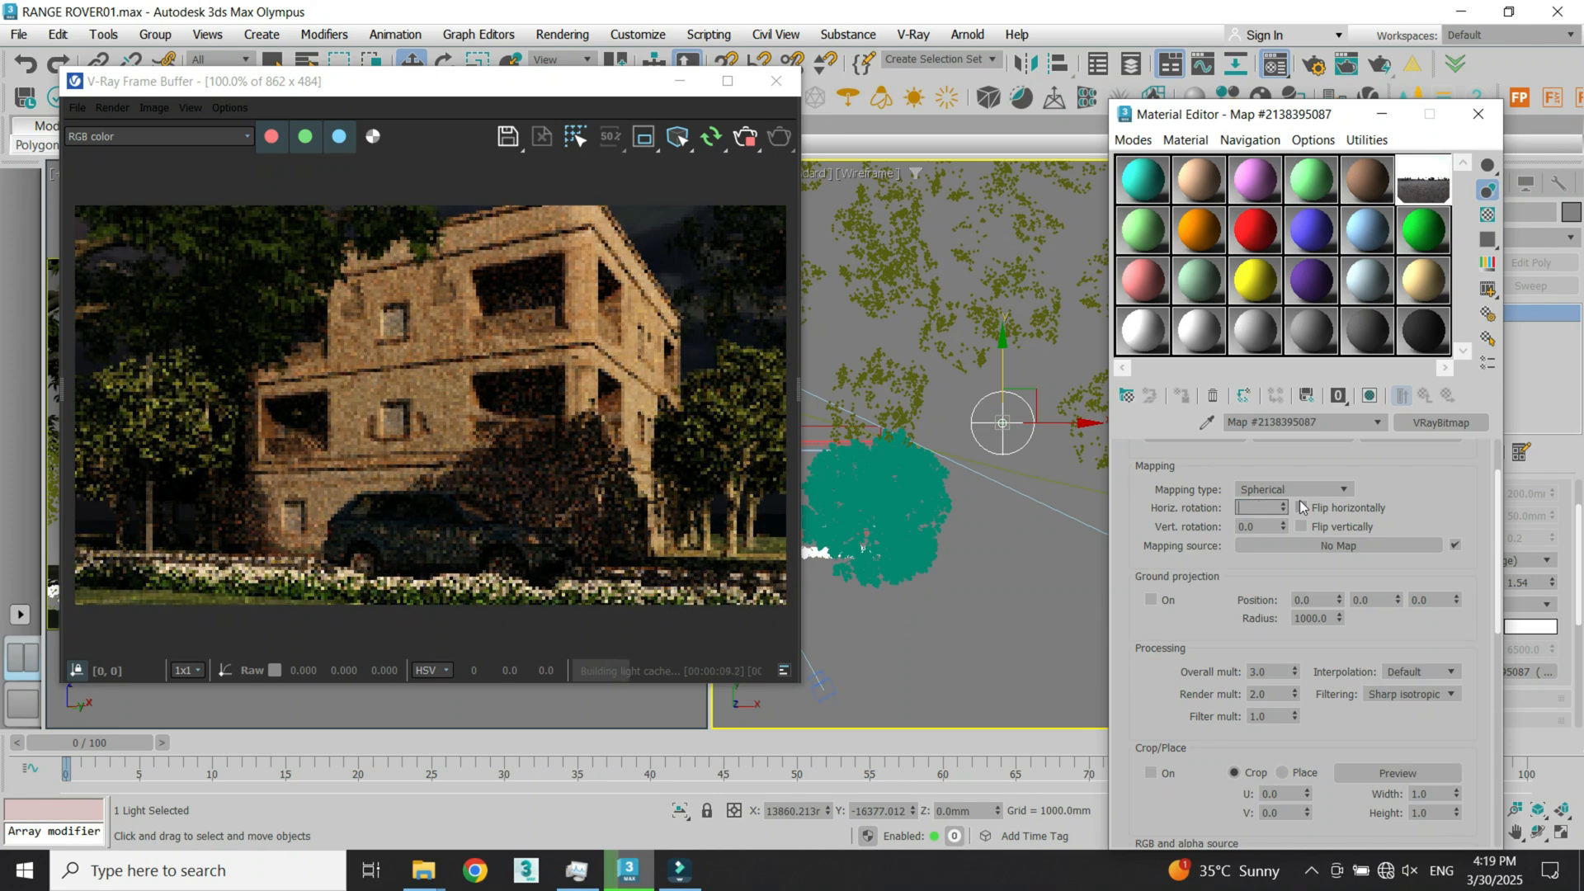
pyautogui.write('120')
pyautogui.press('Return')
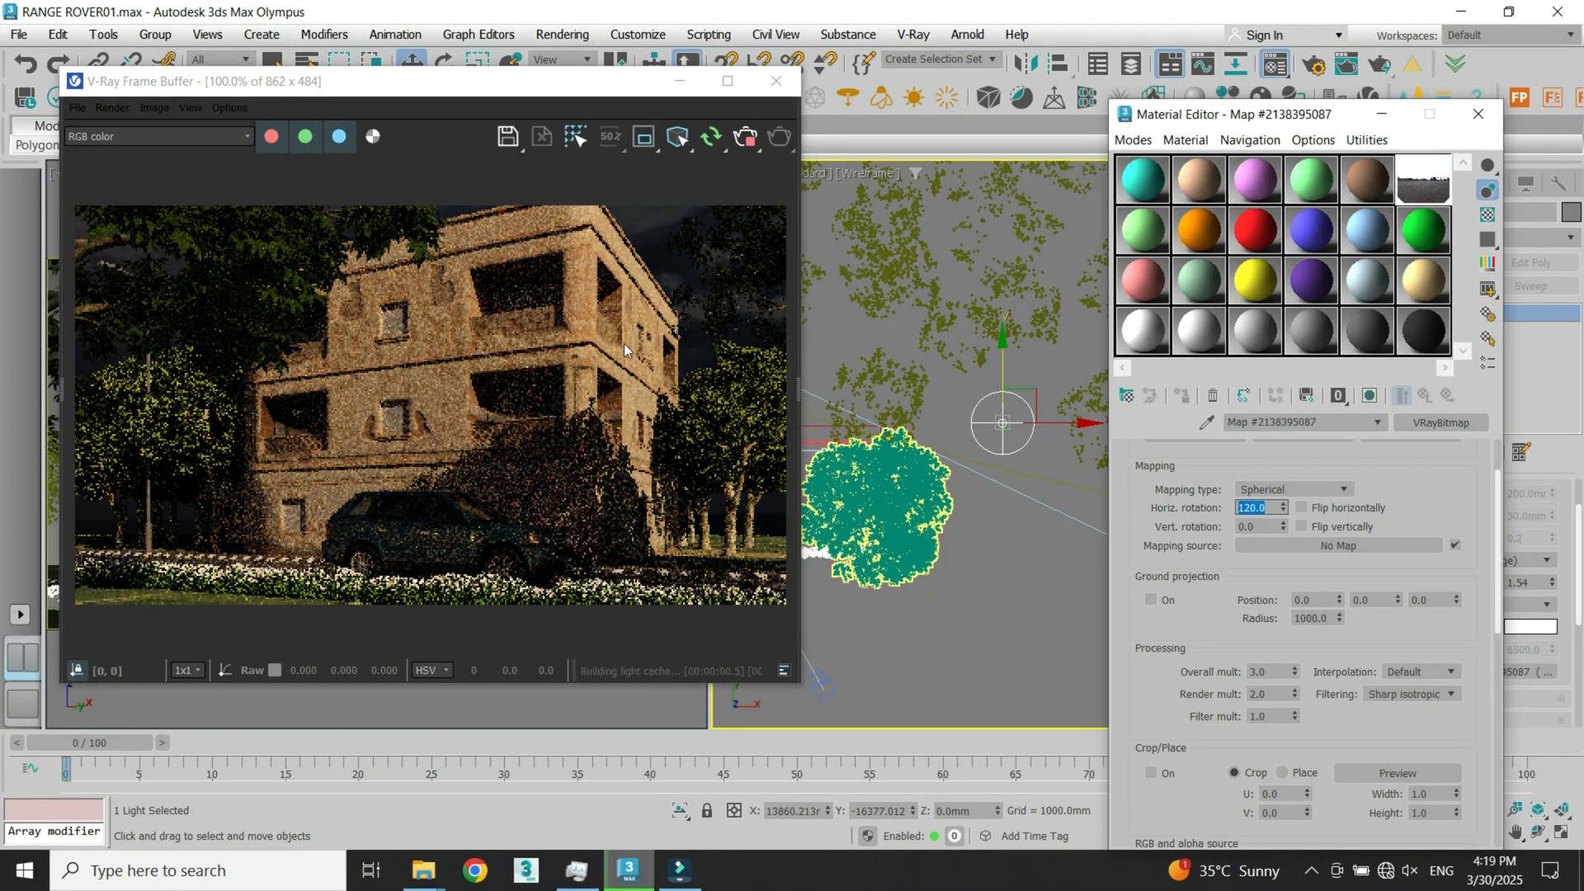
pyautogui.write('0')
pyautogui.press('Return')
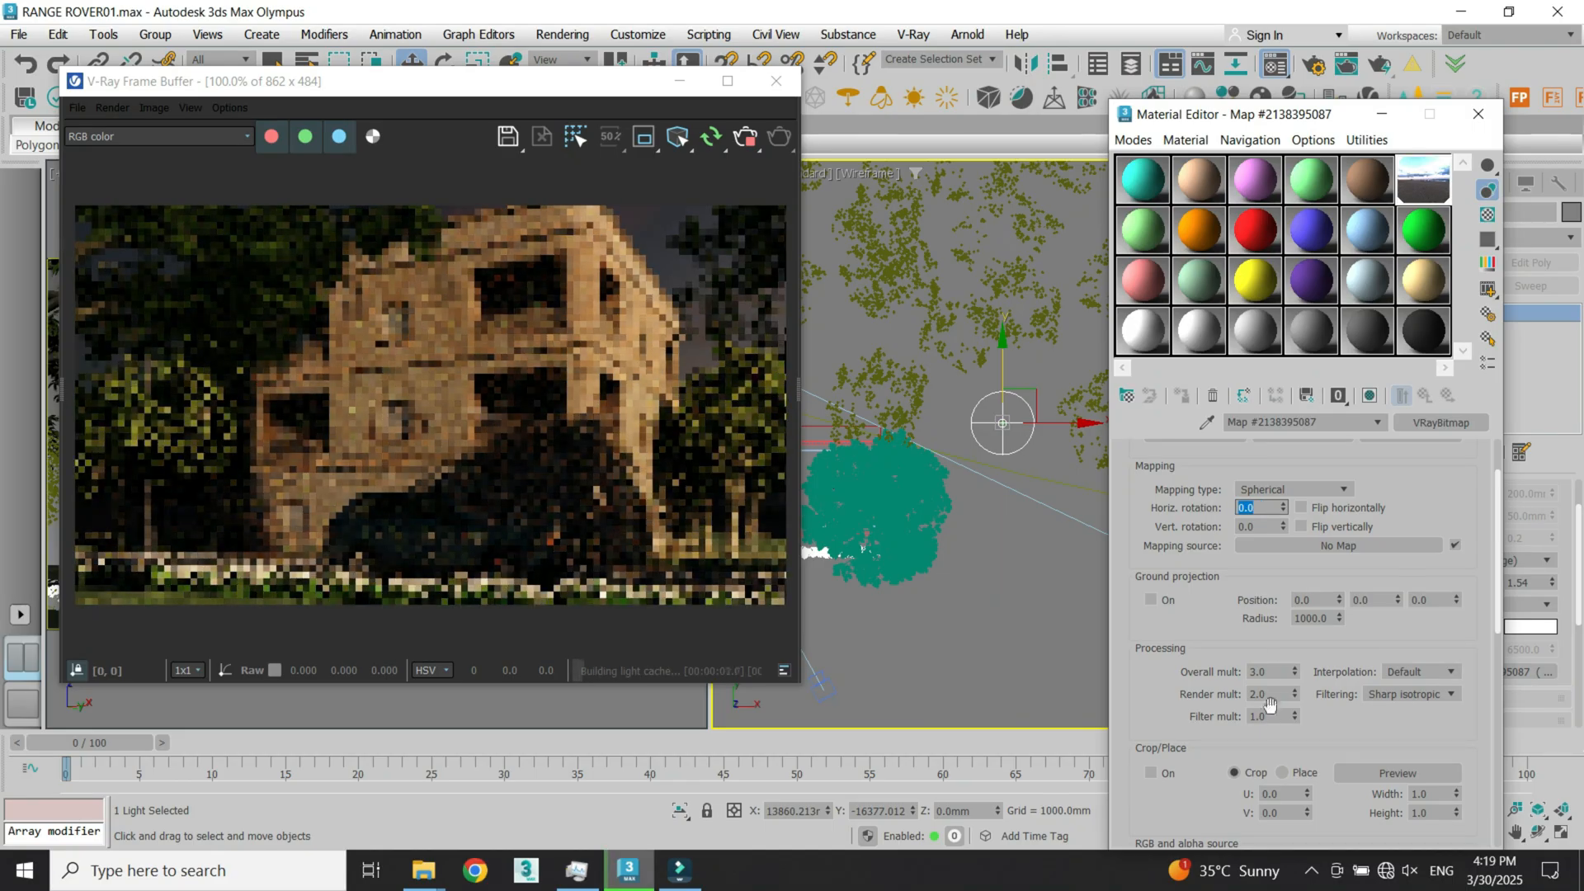
# Step: Increase the HDRI map's overall multiplier to 5 and its render multiplier to 3
pyautogui.doubleClick(1267, 672)
pyautogui.write('5')
pyautogui.press('Return')
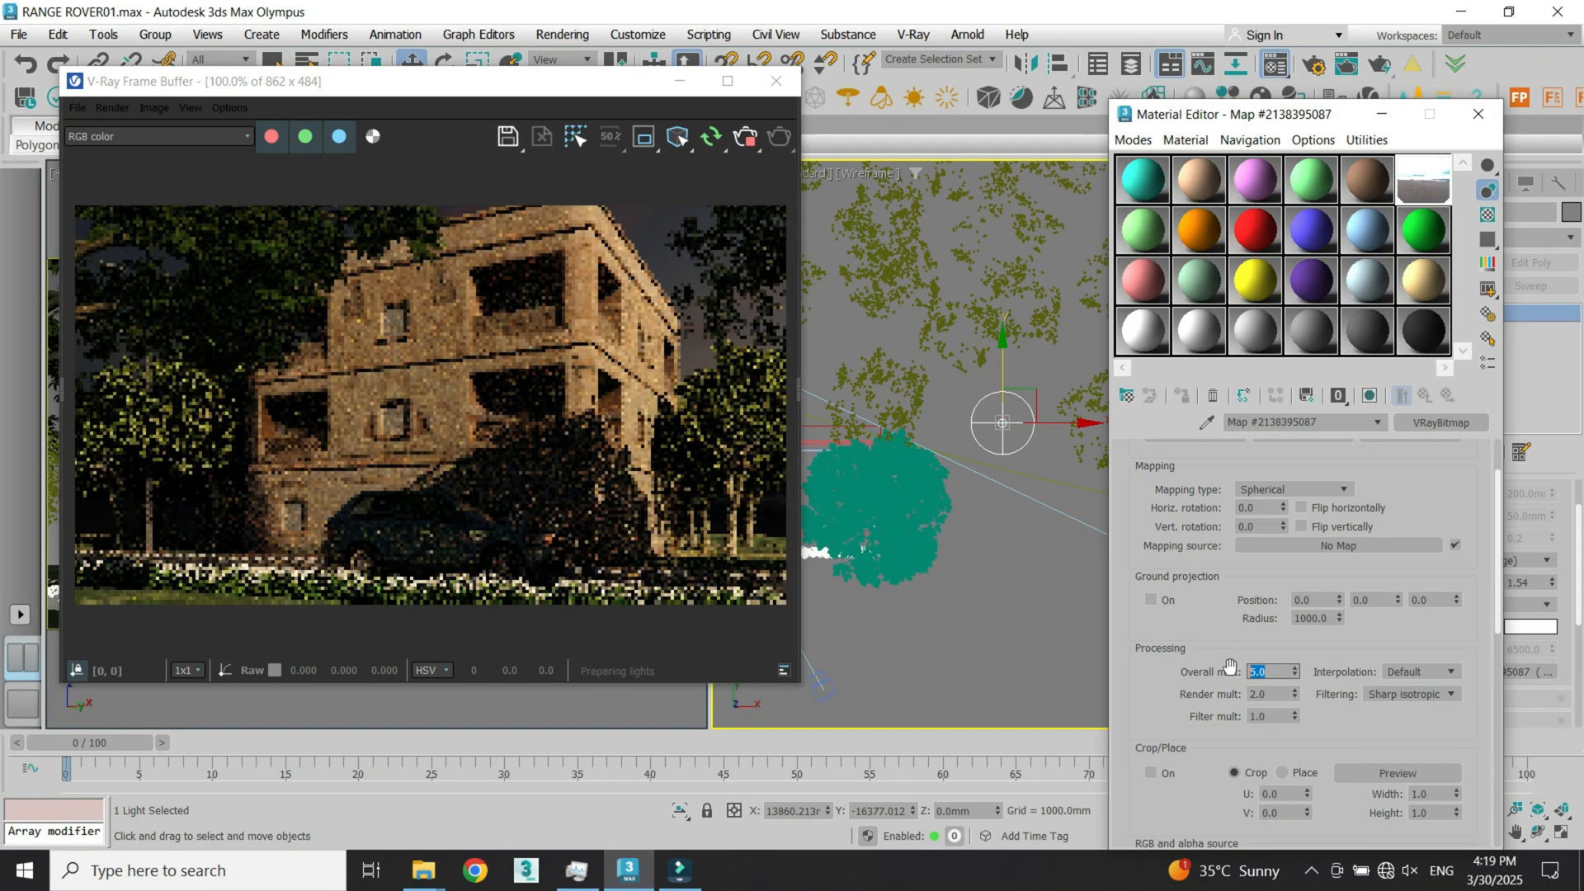
pyautogui.doubleClick(1269, 694)
pyautogui.write('3')
pyautogui.press('Return')
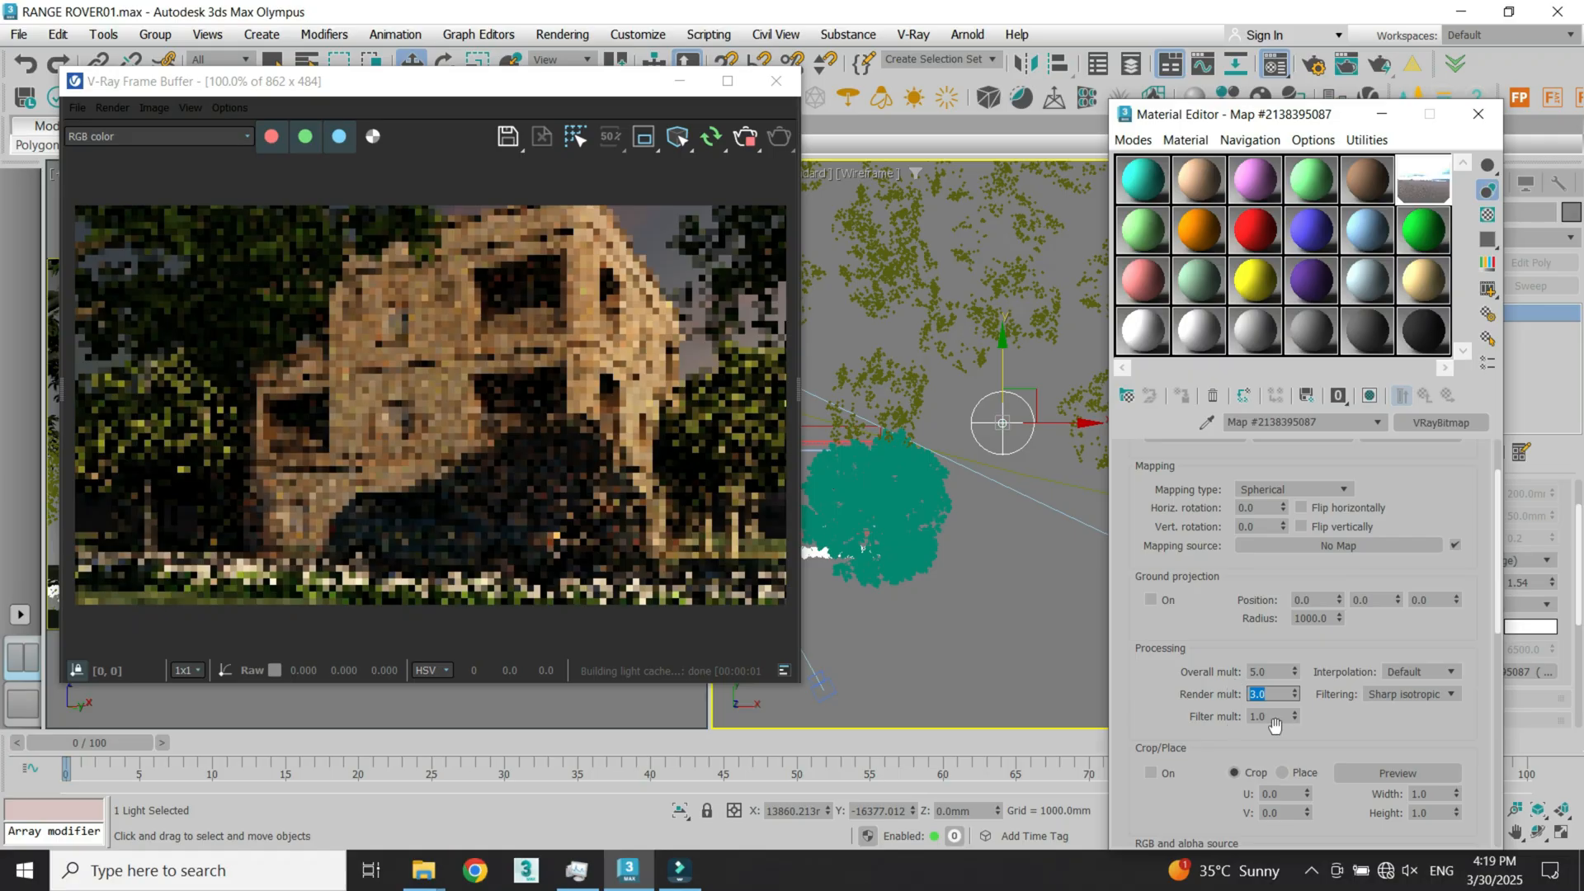
# Step: Raise the HDRI map's overall multiplier to 10 and its render multiplier to 5
pyautogui.doubleClick(1271, 671)
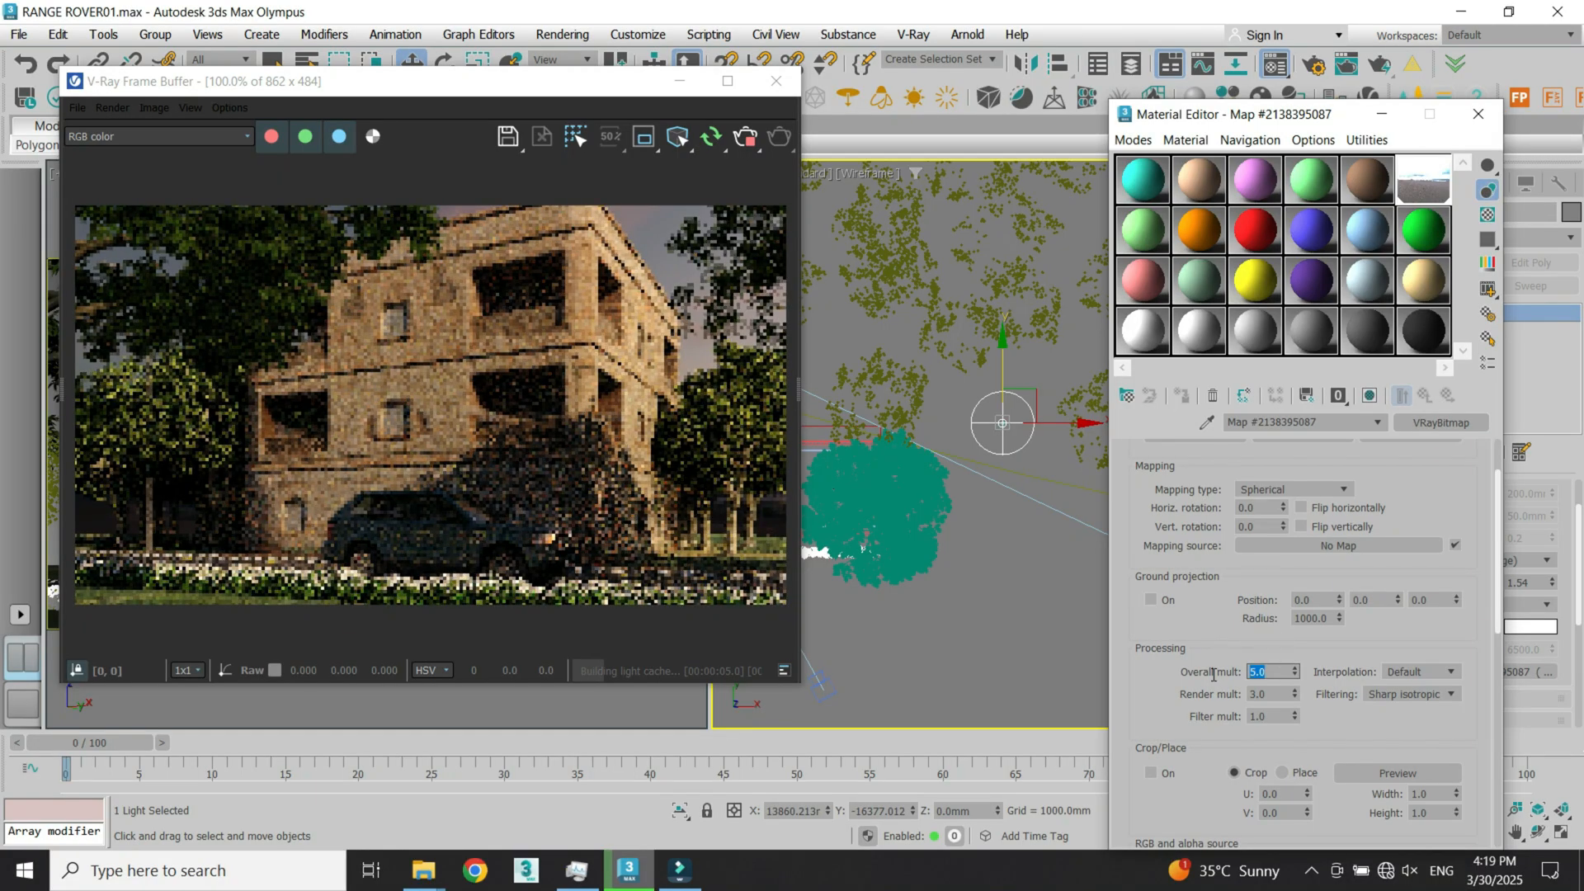
pyautogui.write('10')
pyautogui.press('Return')
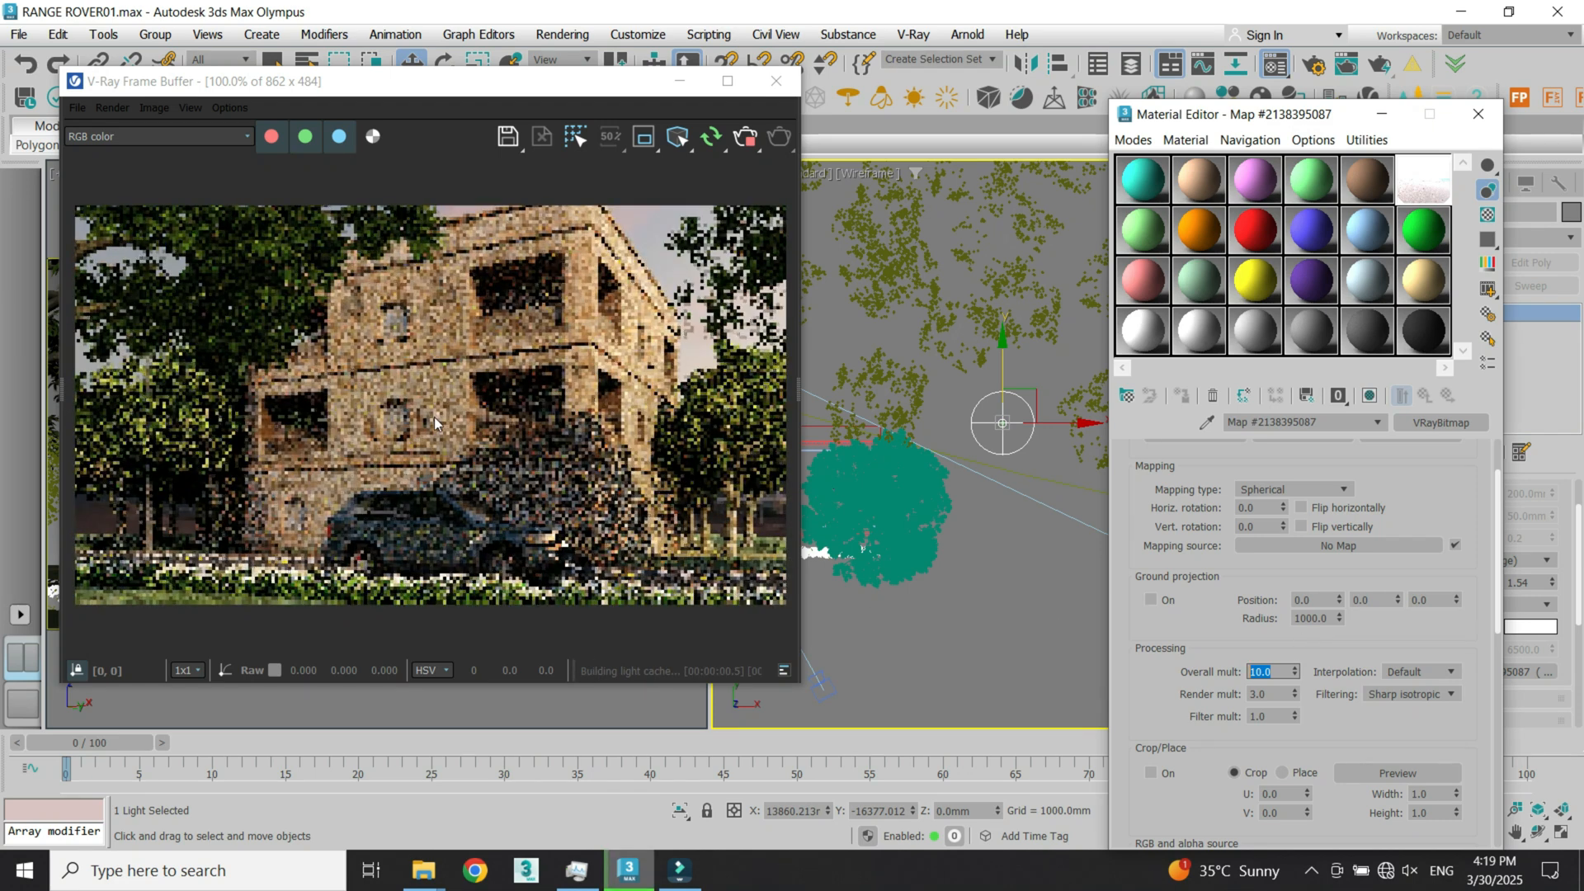
pyautogui.click(1271, 694)
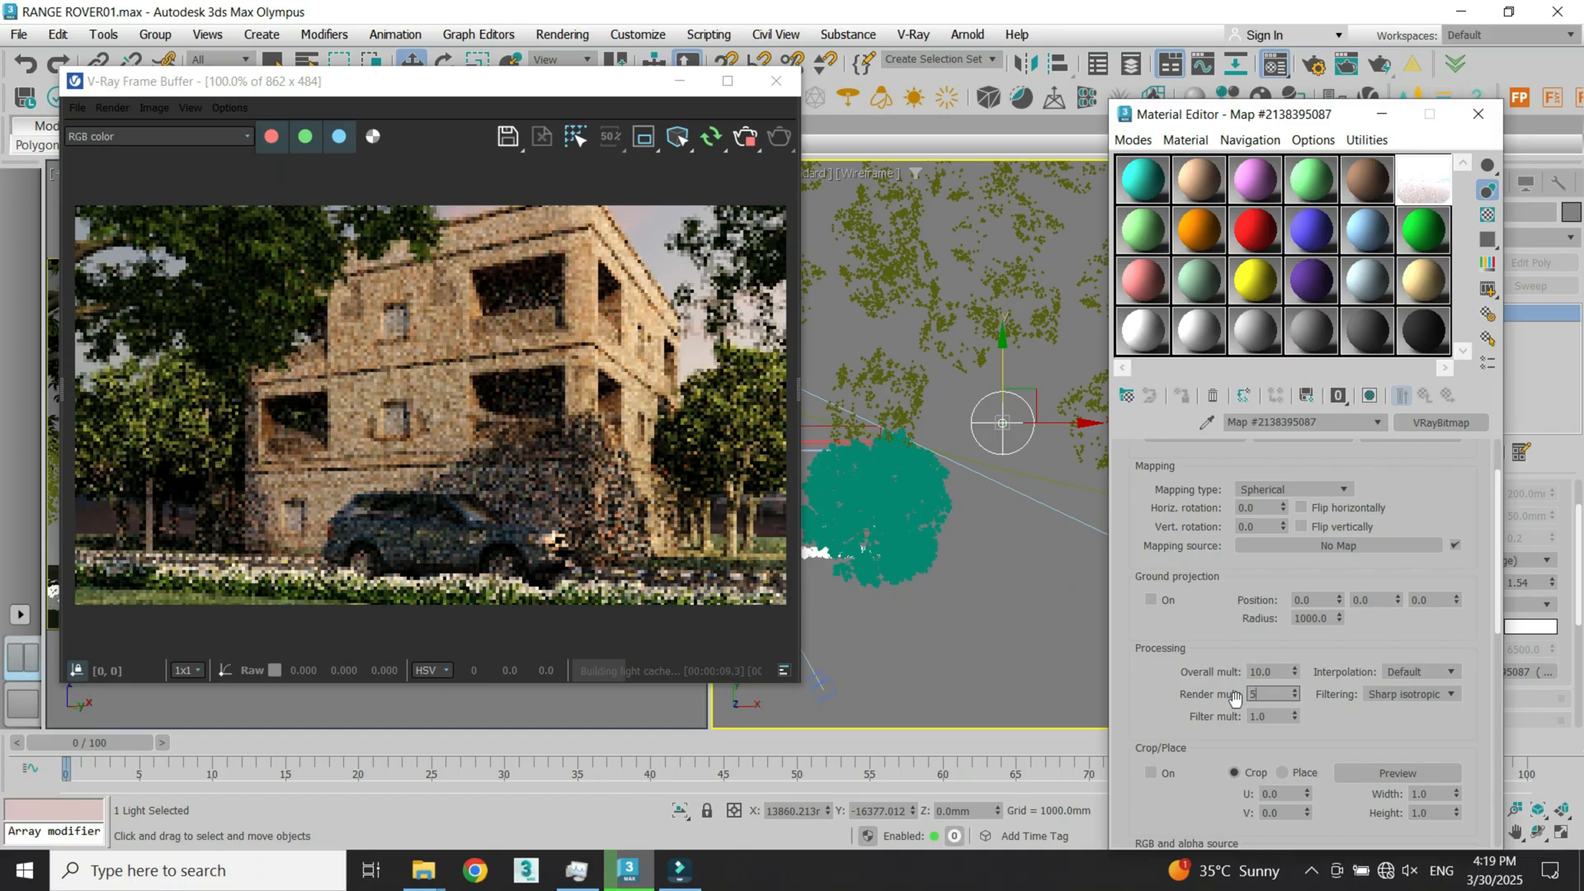
pyautogui.write('5')
pyautogui.press('Return')
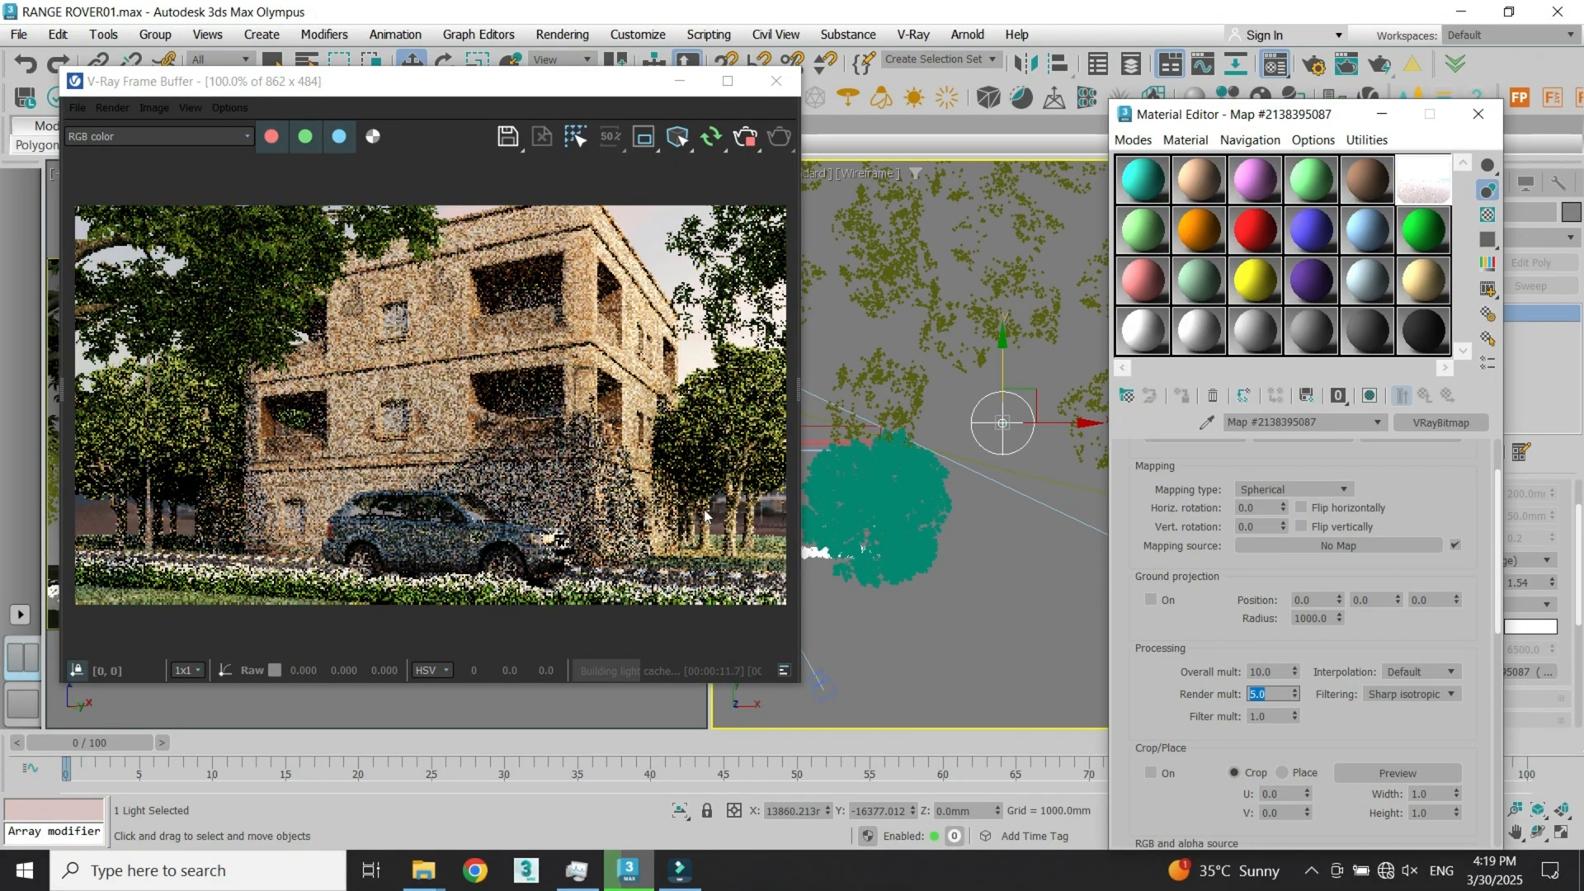
# Step: Try different vertical rotations on the HDRI map, from -0.002 and -0.533 up to 14.687 and 71.507
pyautogui.click(1284, 530)
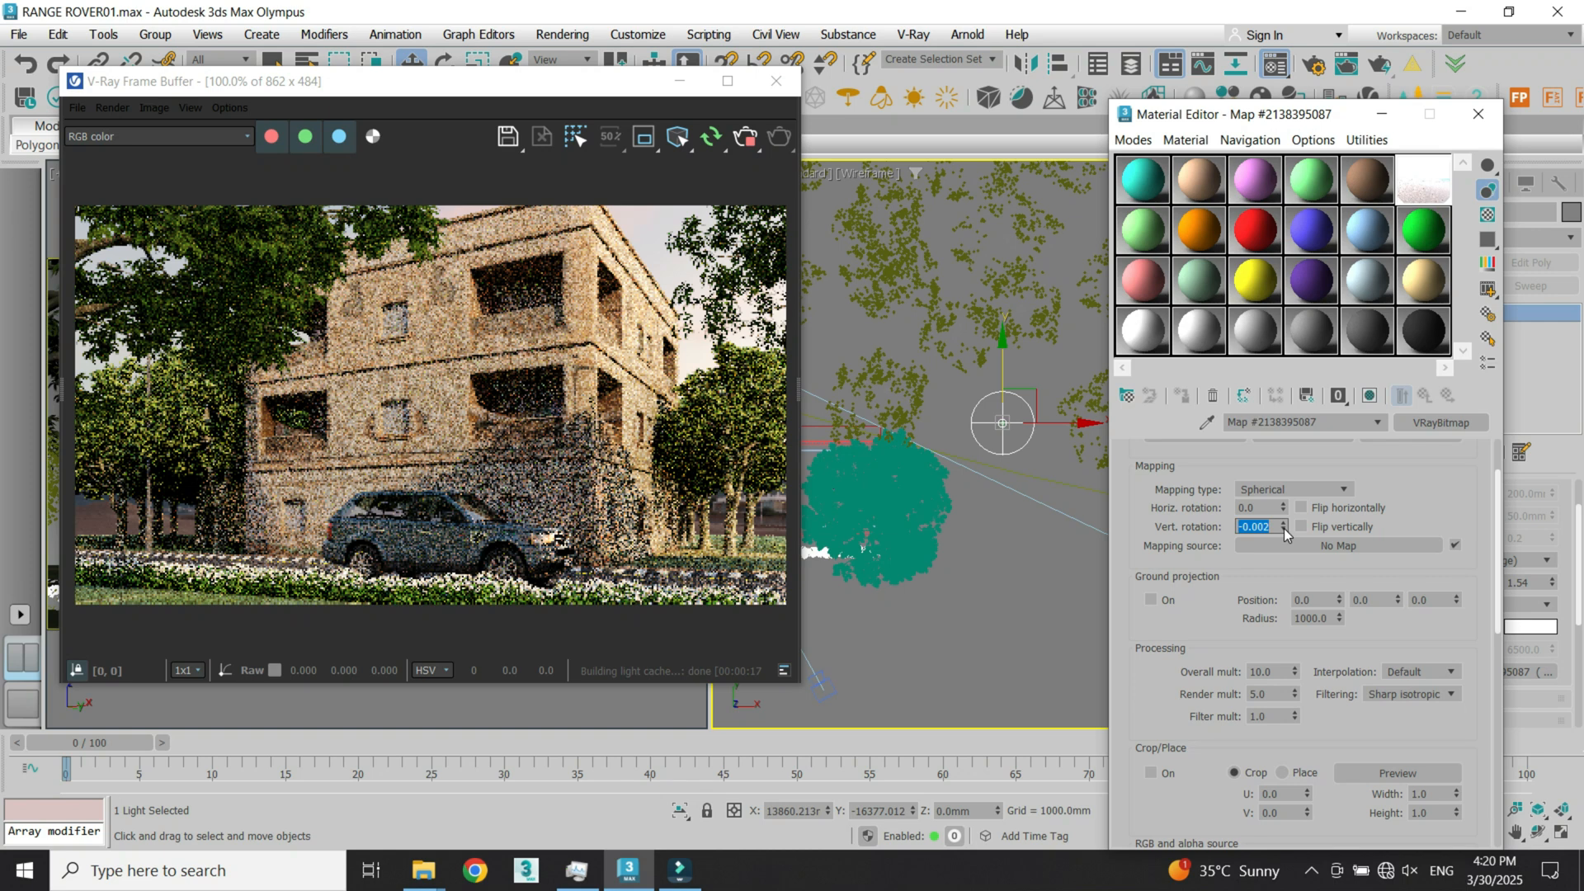
pyautogui.click(1284, 529)
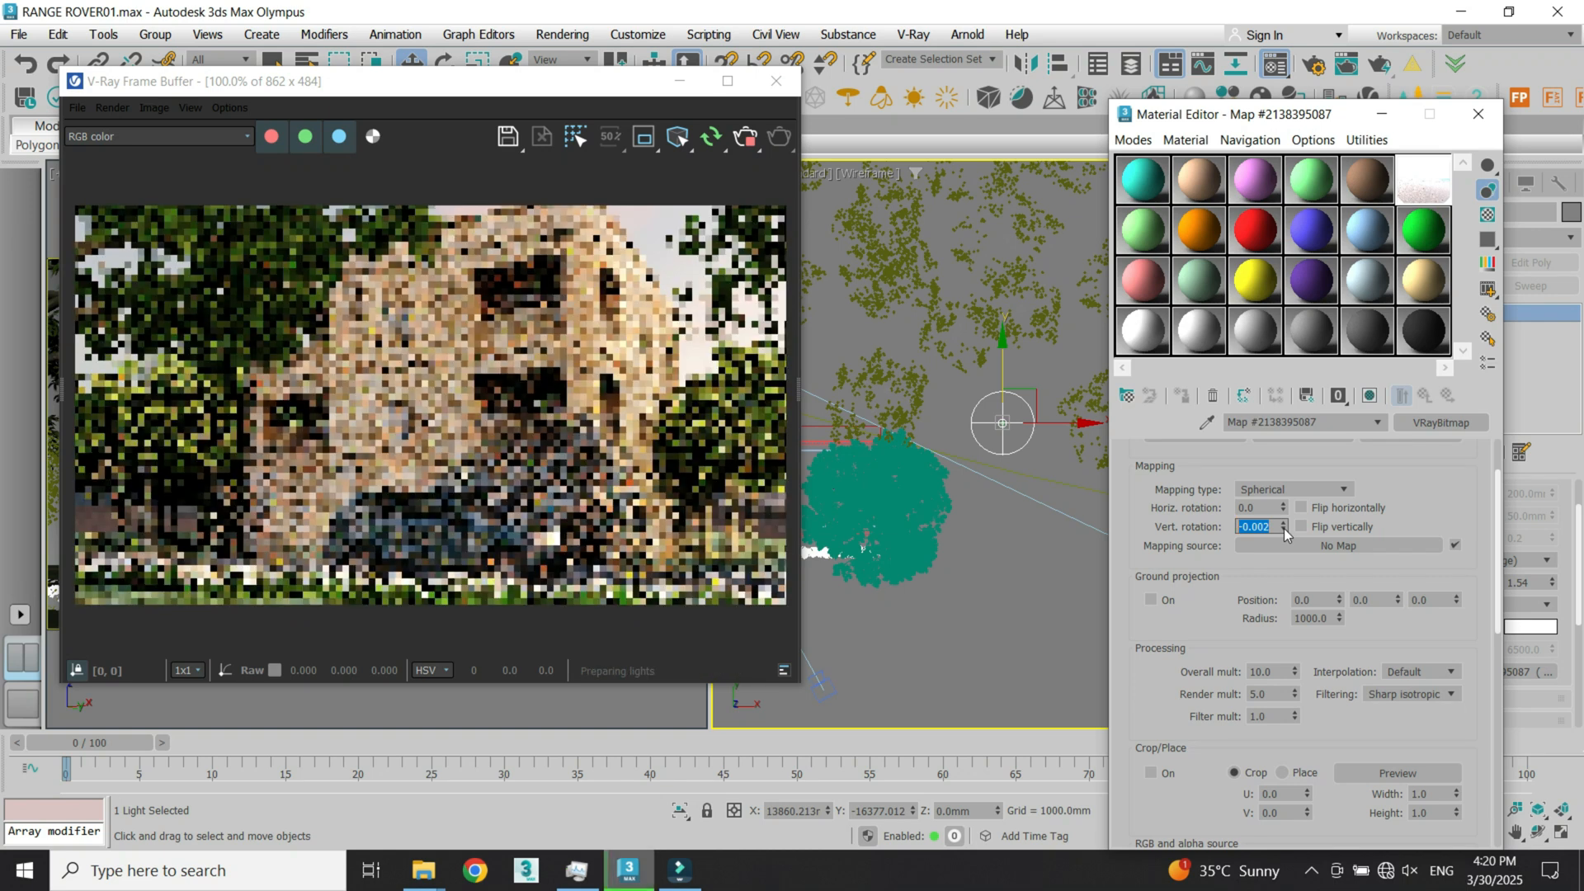
pyautogui.moveTo(1284, 541); pyautogui.dragTo(1284, 563)
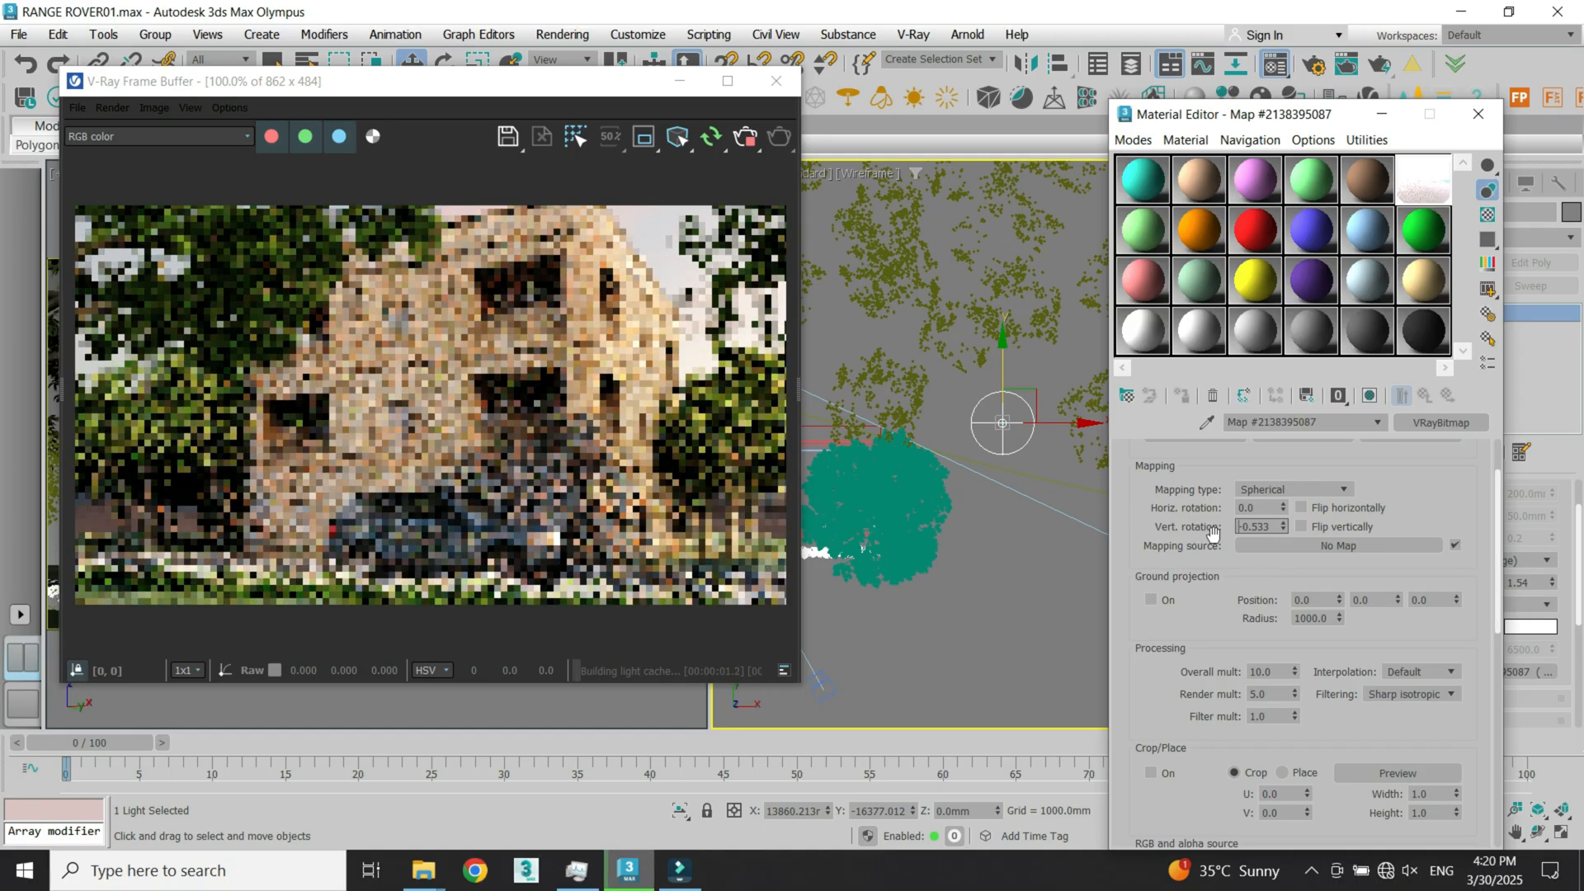
pyautogui.moveTo(1284, 526); pyautogui.dragTo(917, 282)
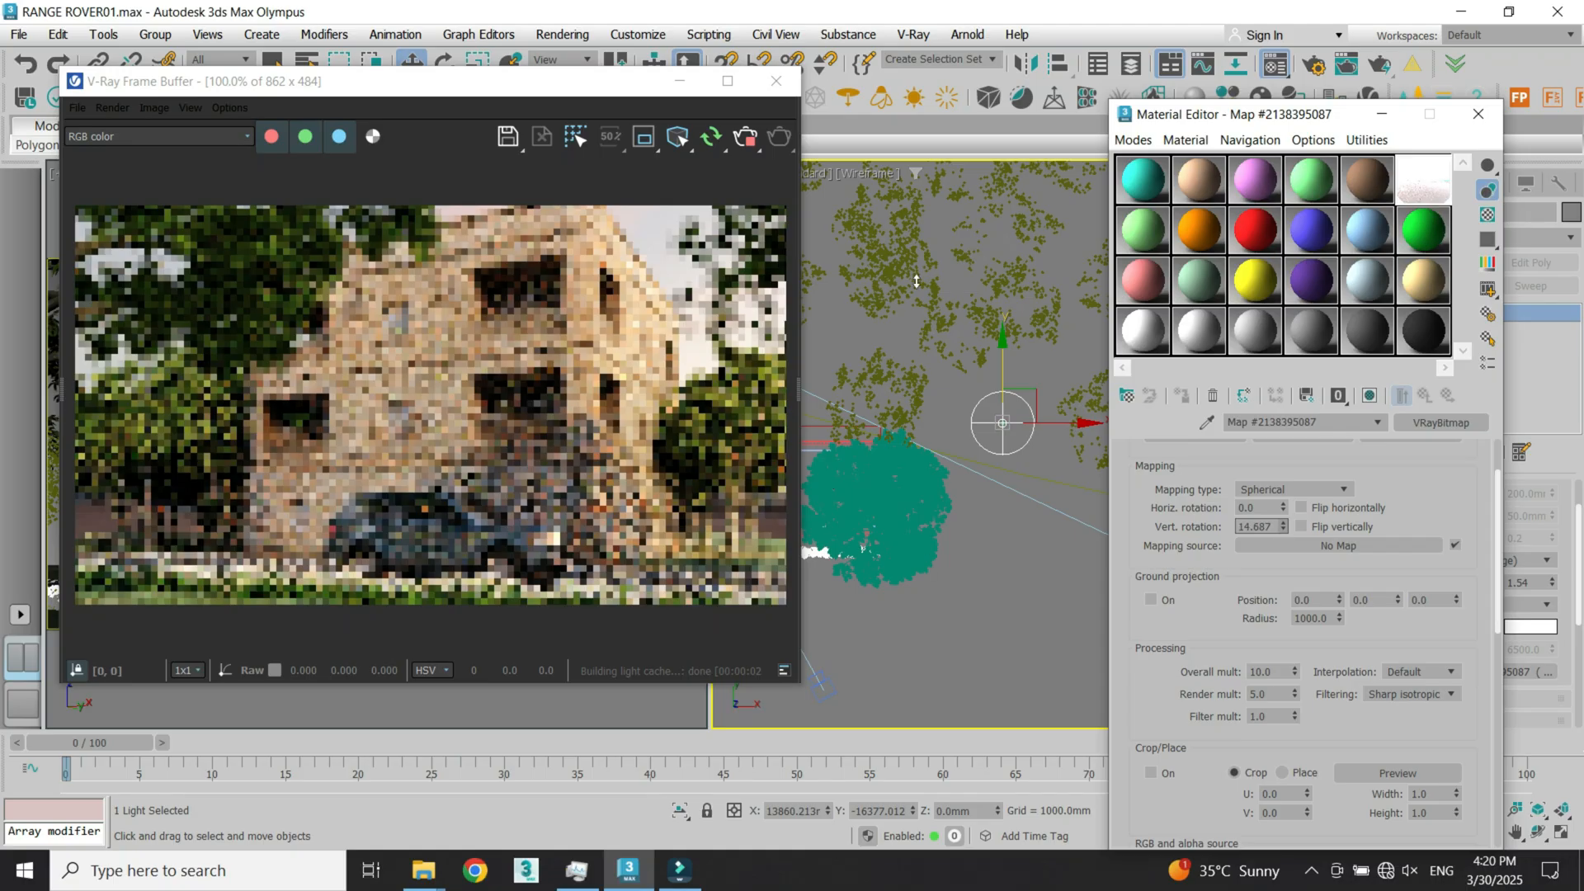
pyautogui.moveTo(33, 589); pyautogui.dragTo(1461, 169)
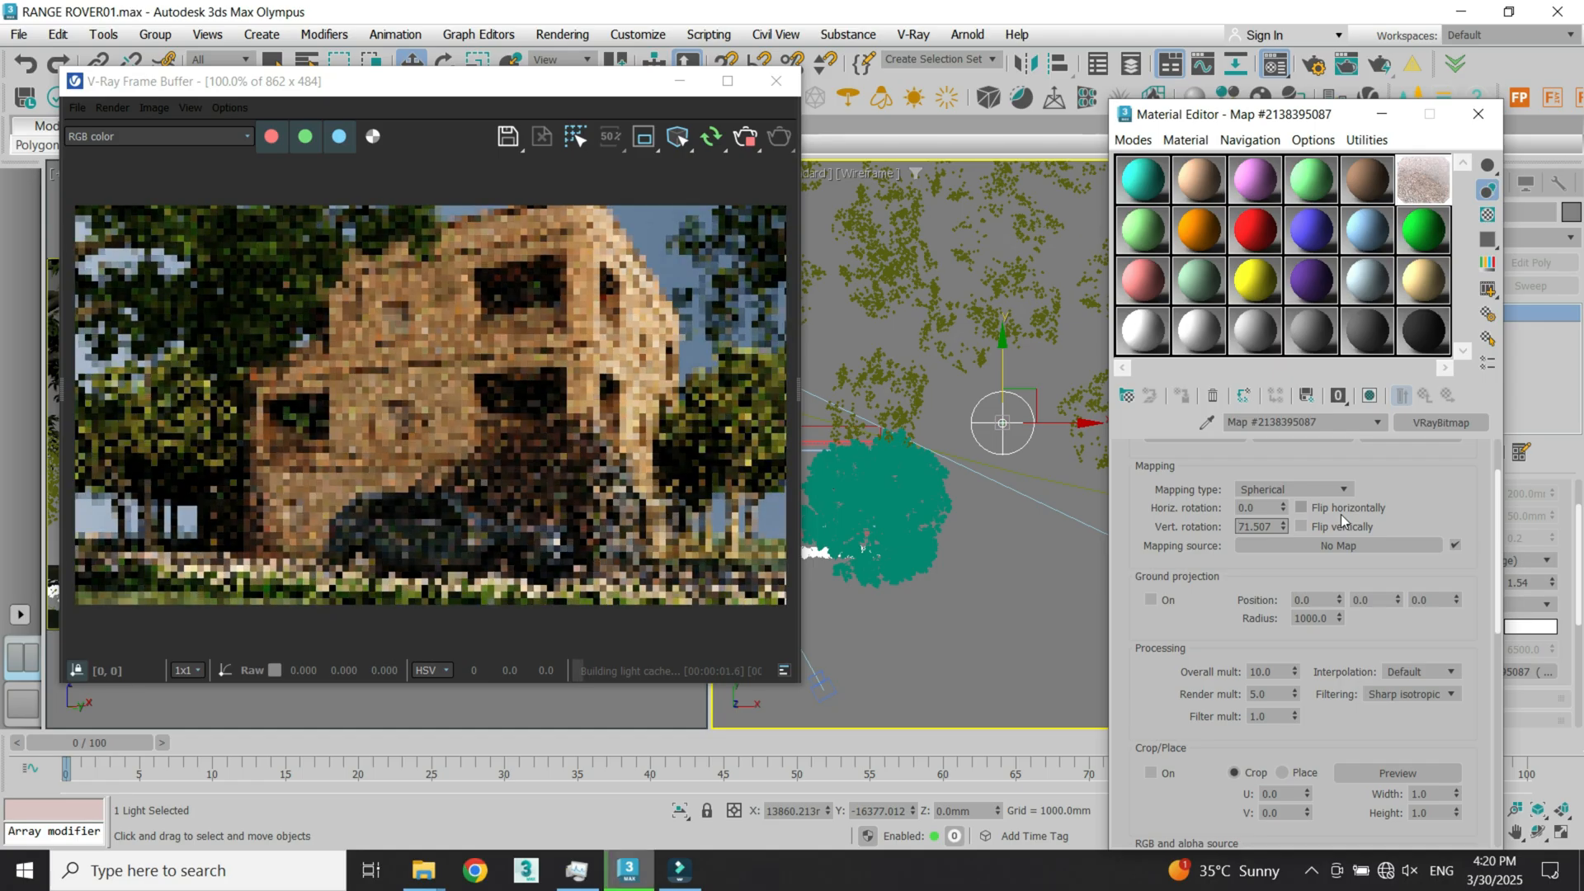
# Step: Set the HDRI map's vertical rotation to 10 and close the Material Editor
pyautogui.moveTo(1276, 527); pyautogui.dragTo(1183, 528)
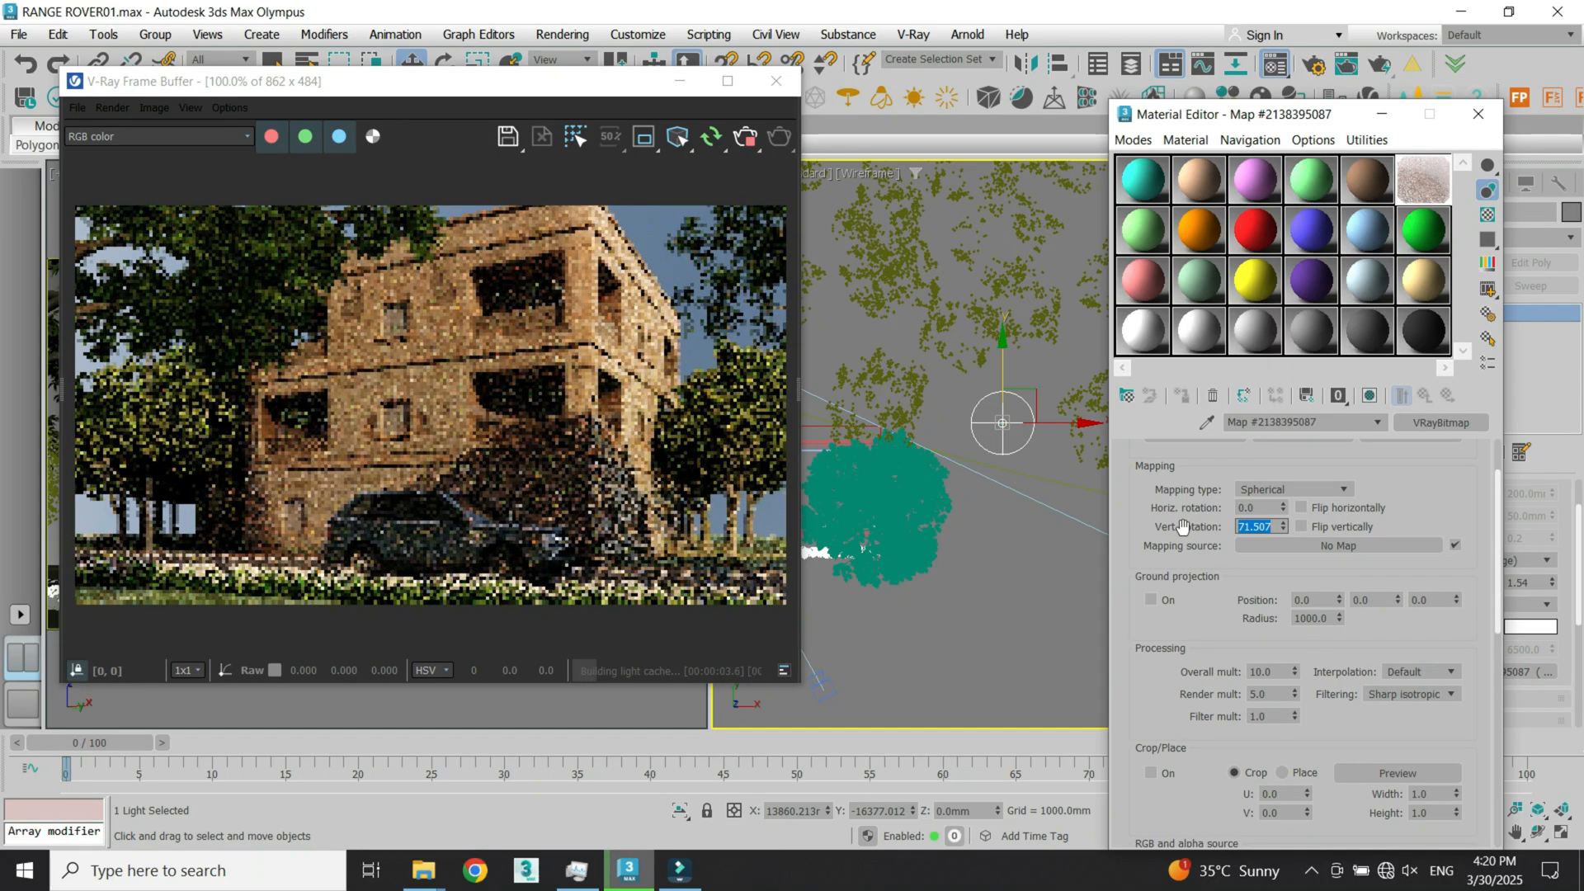
pyautogui.write('10')
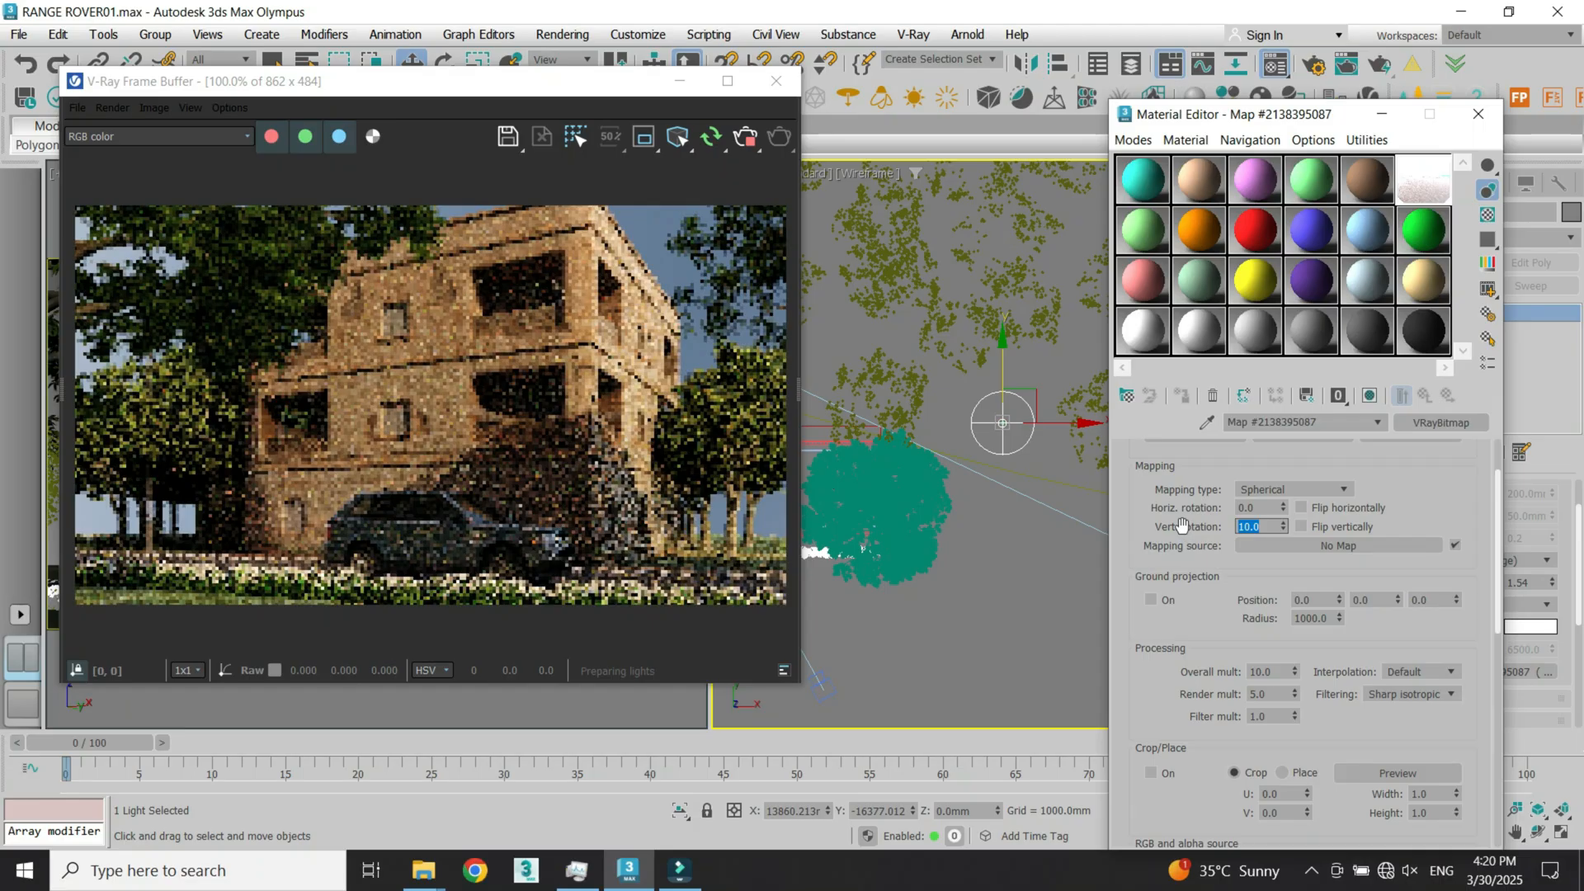
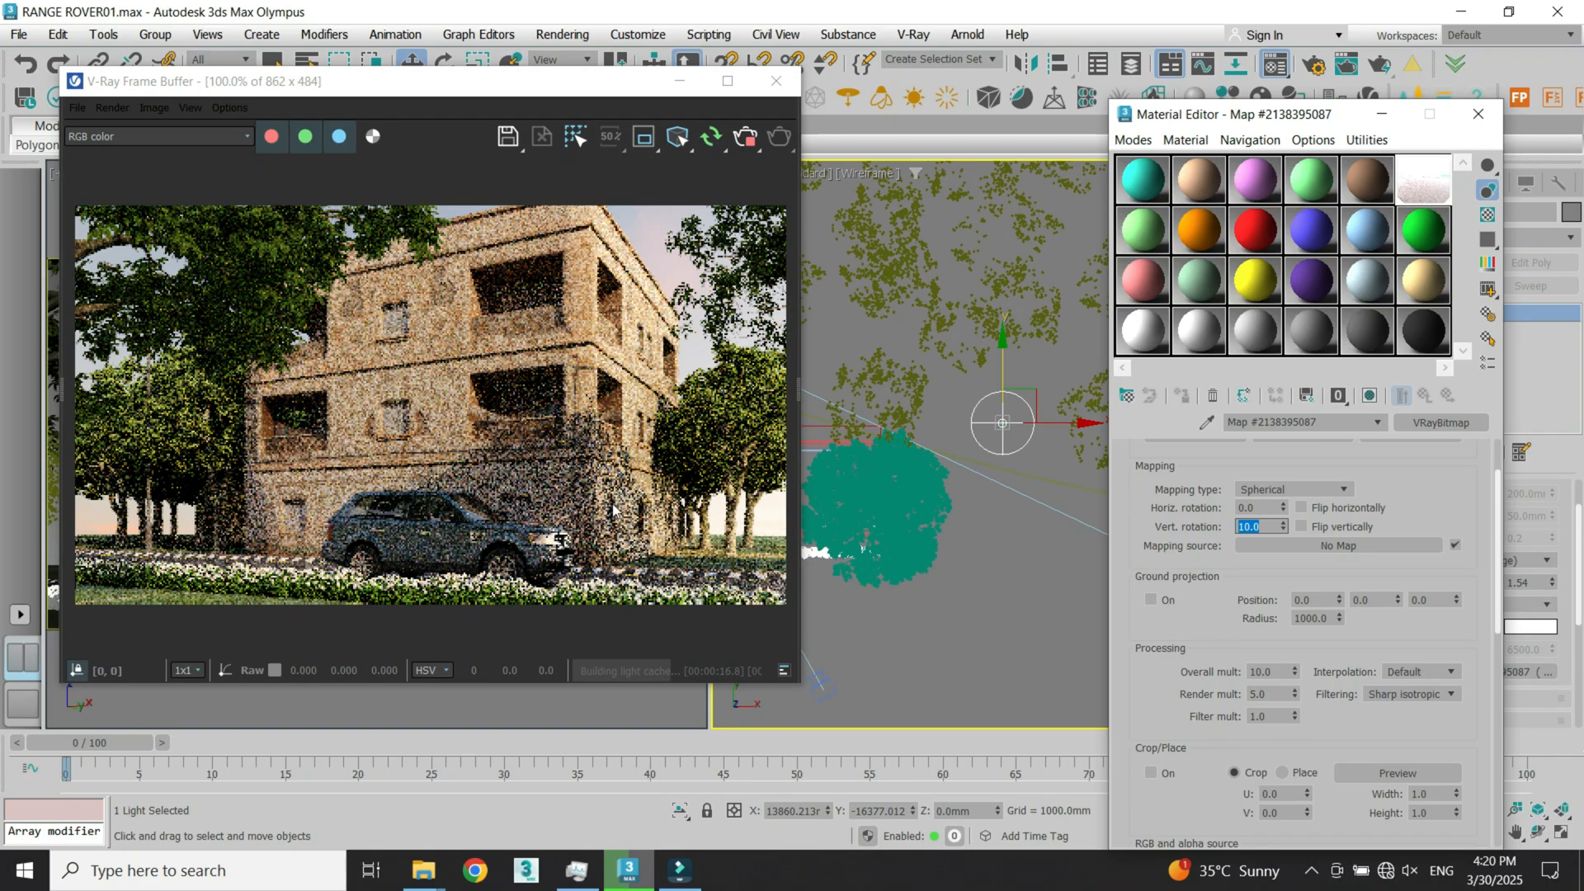
pyautogui.click(1478, 113)
# Step: Limit the interactive render to a region around the front of the car and the building corner behind it
pyautogui.click(644, 136)
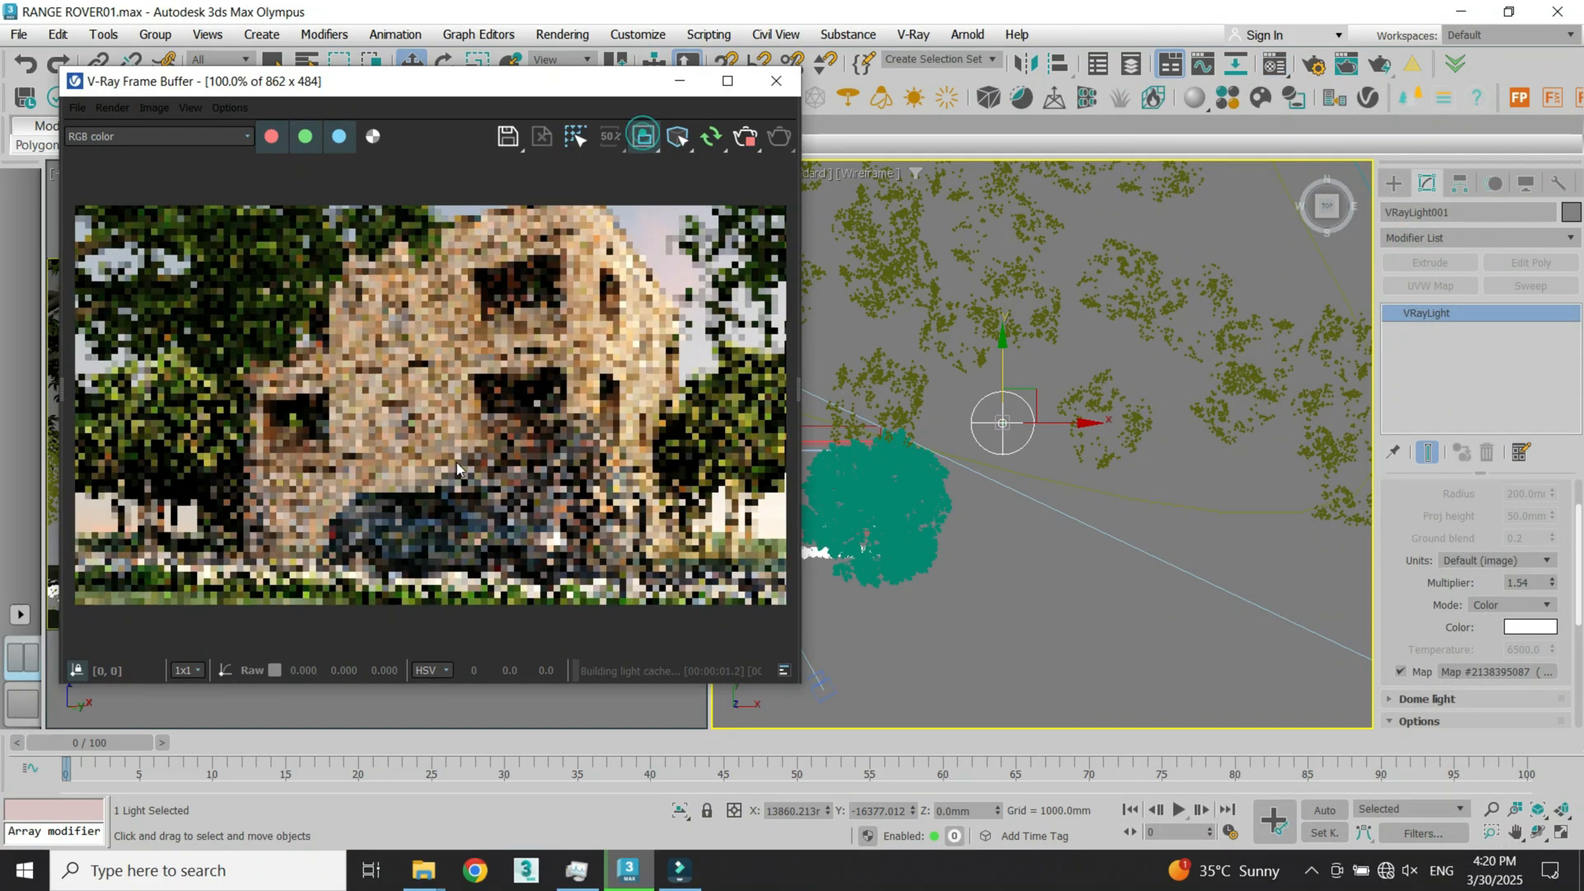
pyautogui.moveTo(419, 388); pyautogui.dragTo(678, 596)
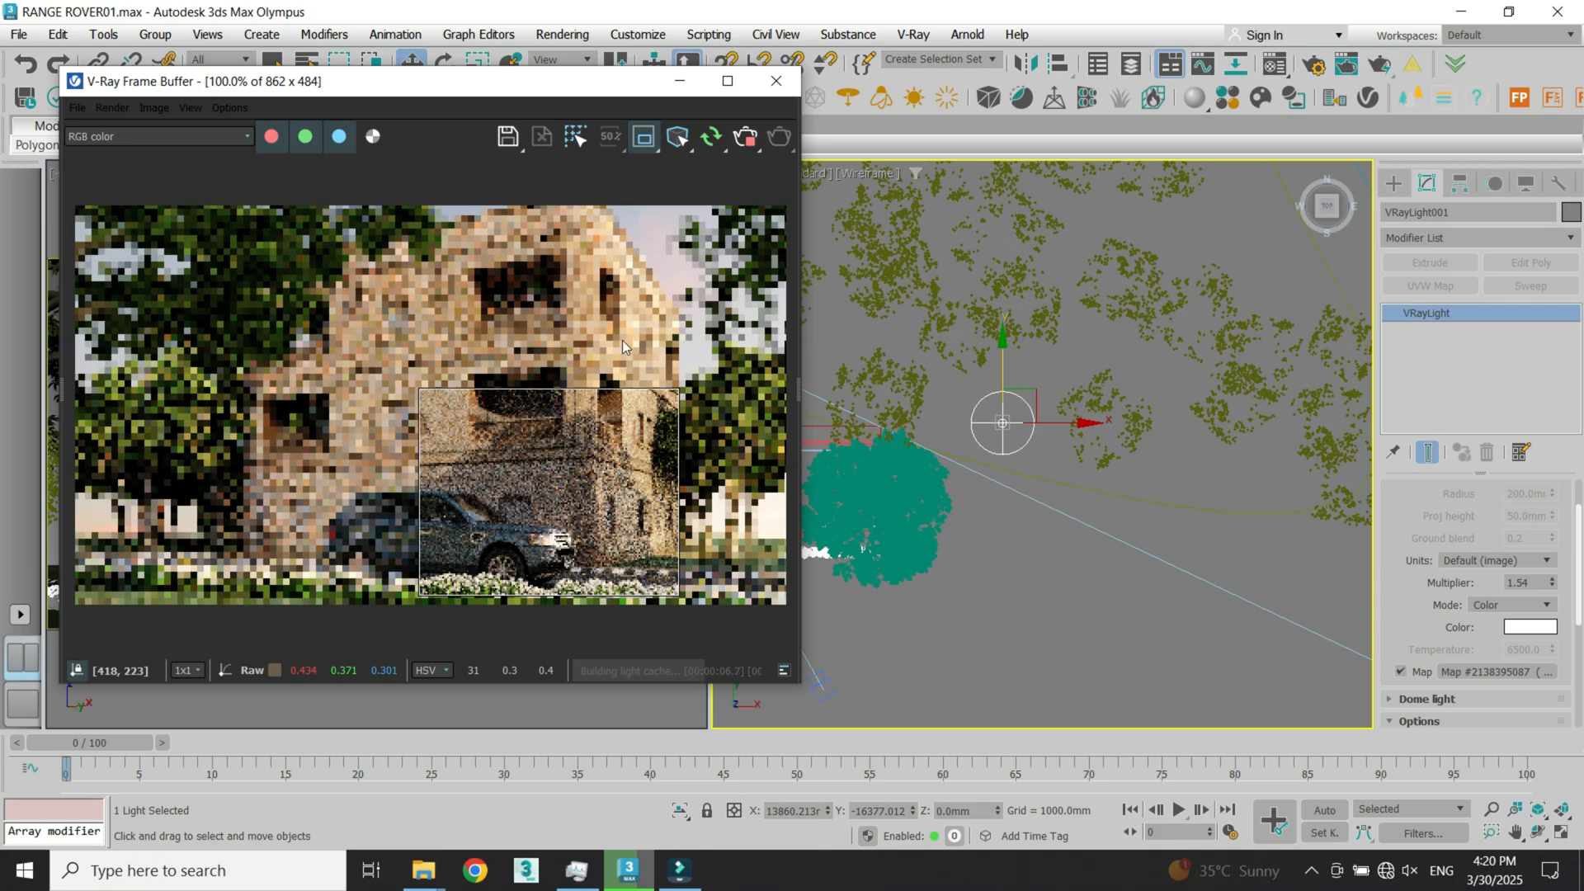
pyautogui.scroll(1, 556, 485)
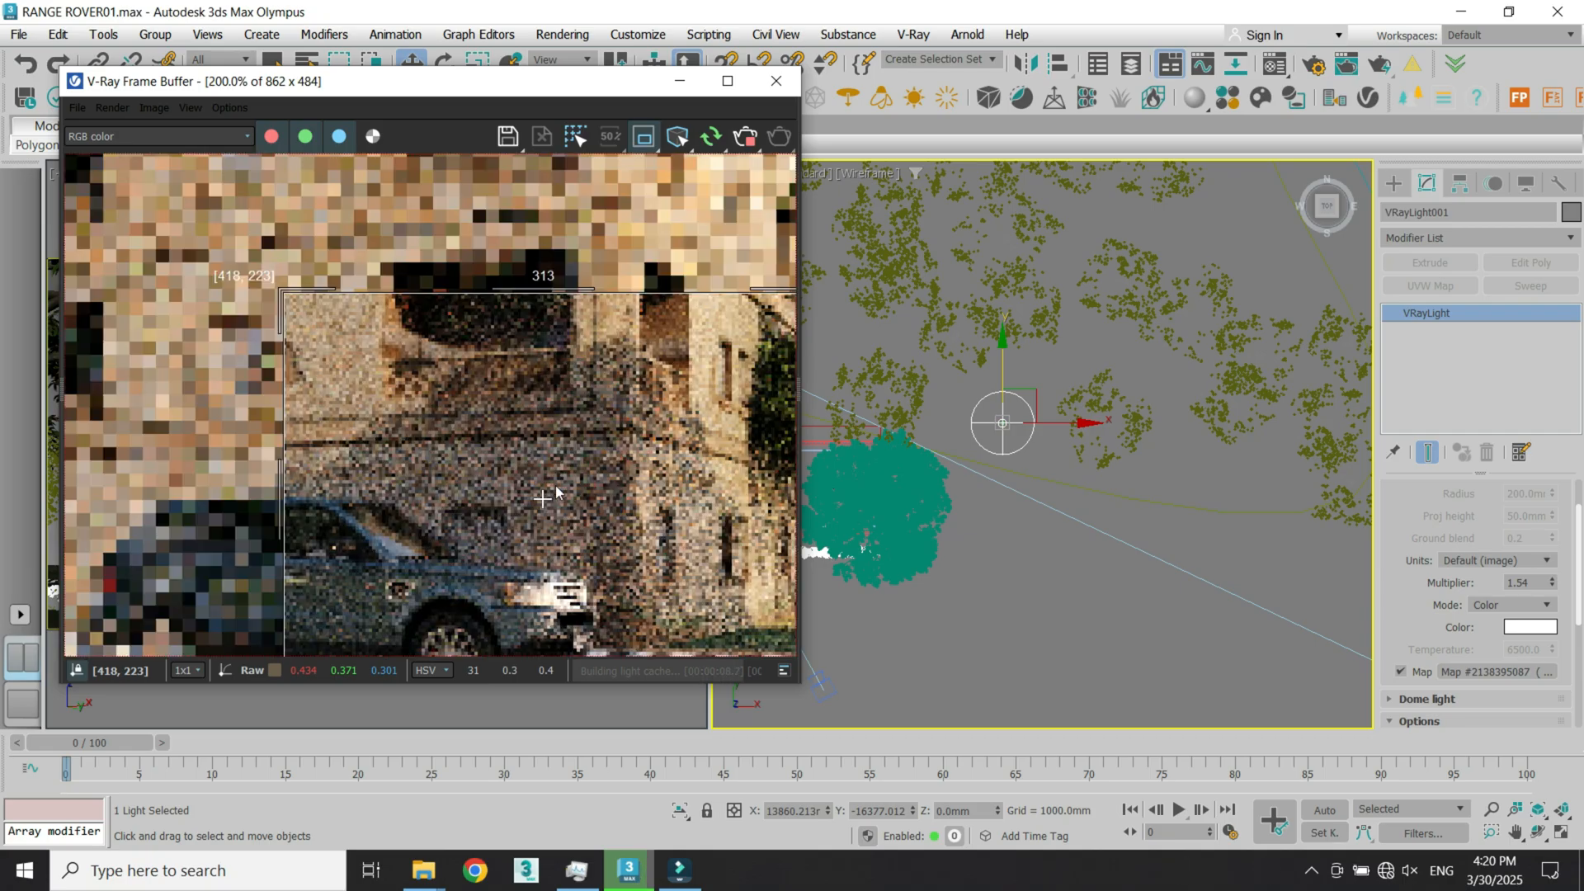
pyautogui.scroll(-1, 587, 443)
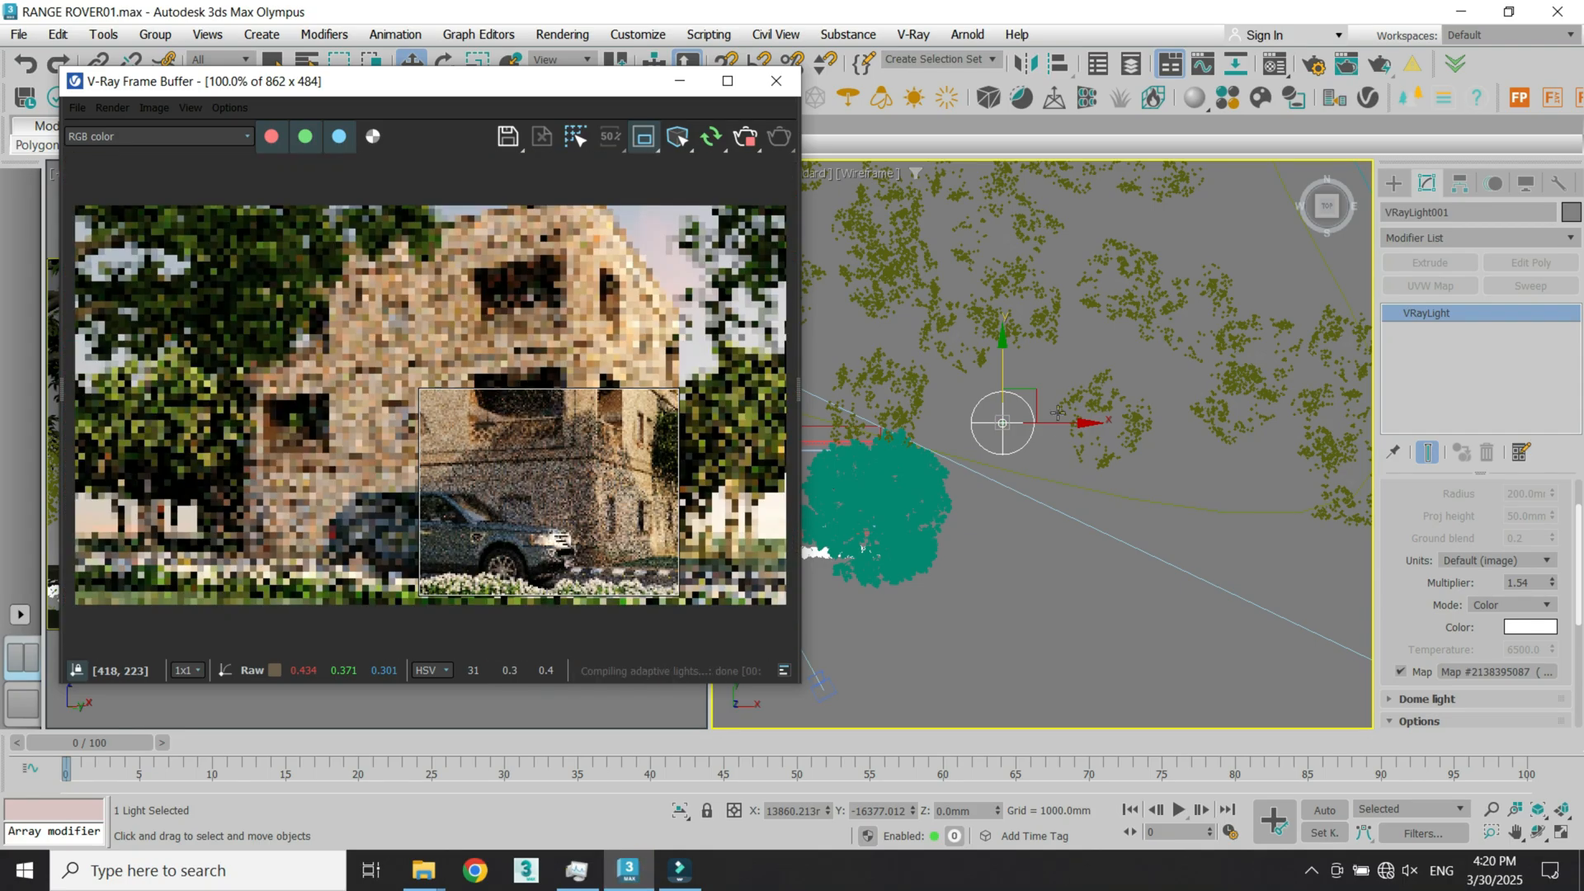
# Step: Select the VRaySun and move it along the Y axis to about -45846 mm
pyautogui.scroll(-4, 1023, 418)
pyautogui.click(1151, 507)
pyautogui.scroll(4, 1155, 506)
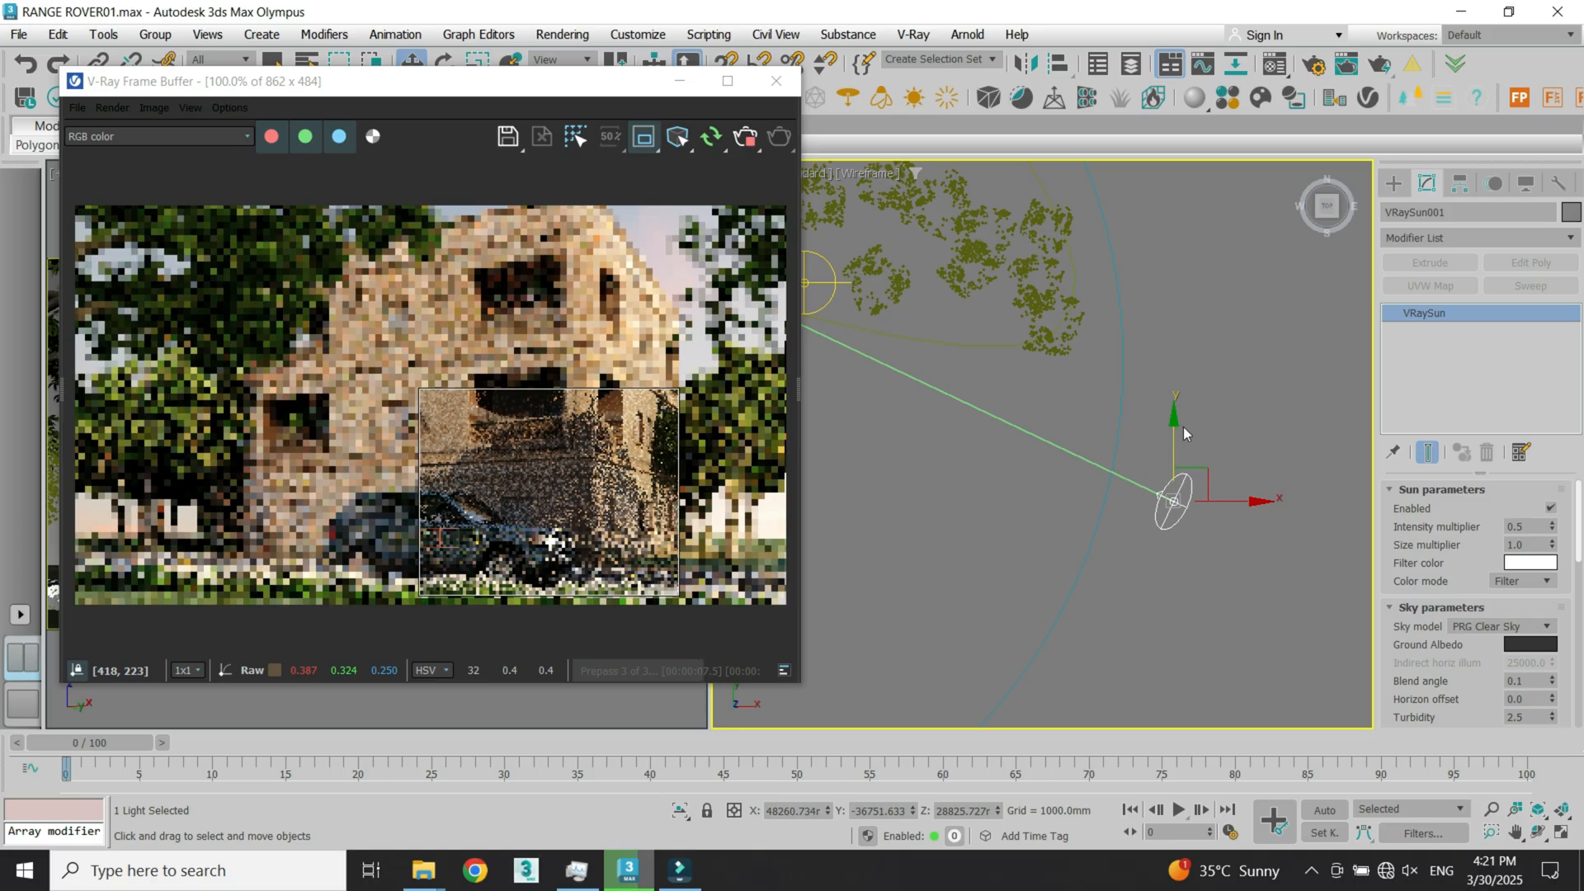
pyautogui.moveTo(1178, 437); pyautogui.dragTo(1217, 618)
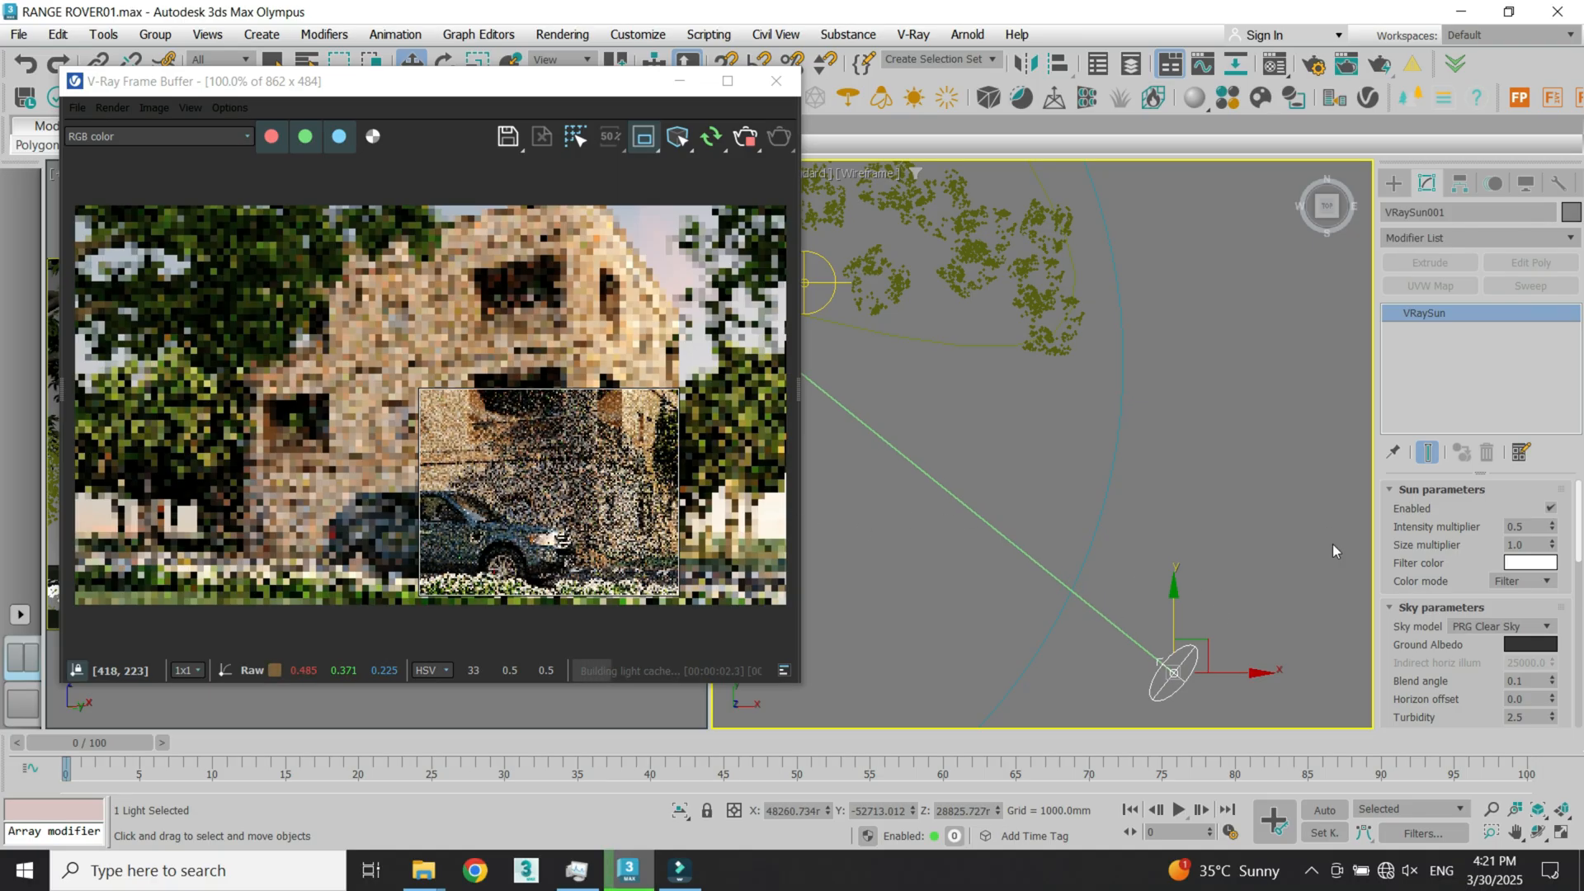
pyautogui.moveTo(1173, 607); pyautogui.dragTo(1171, 535)
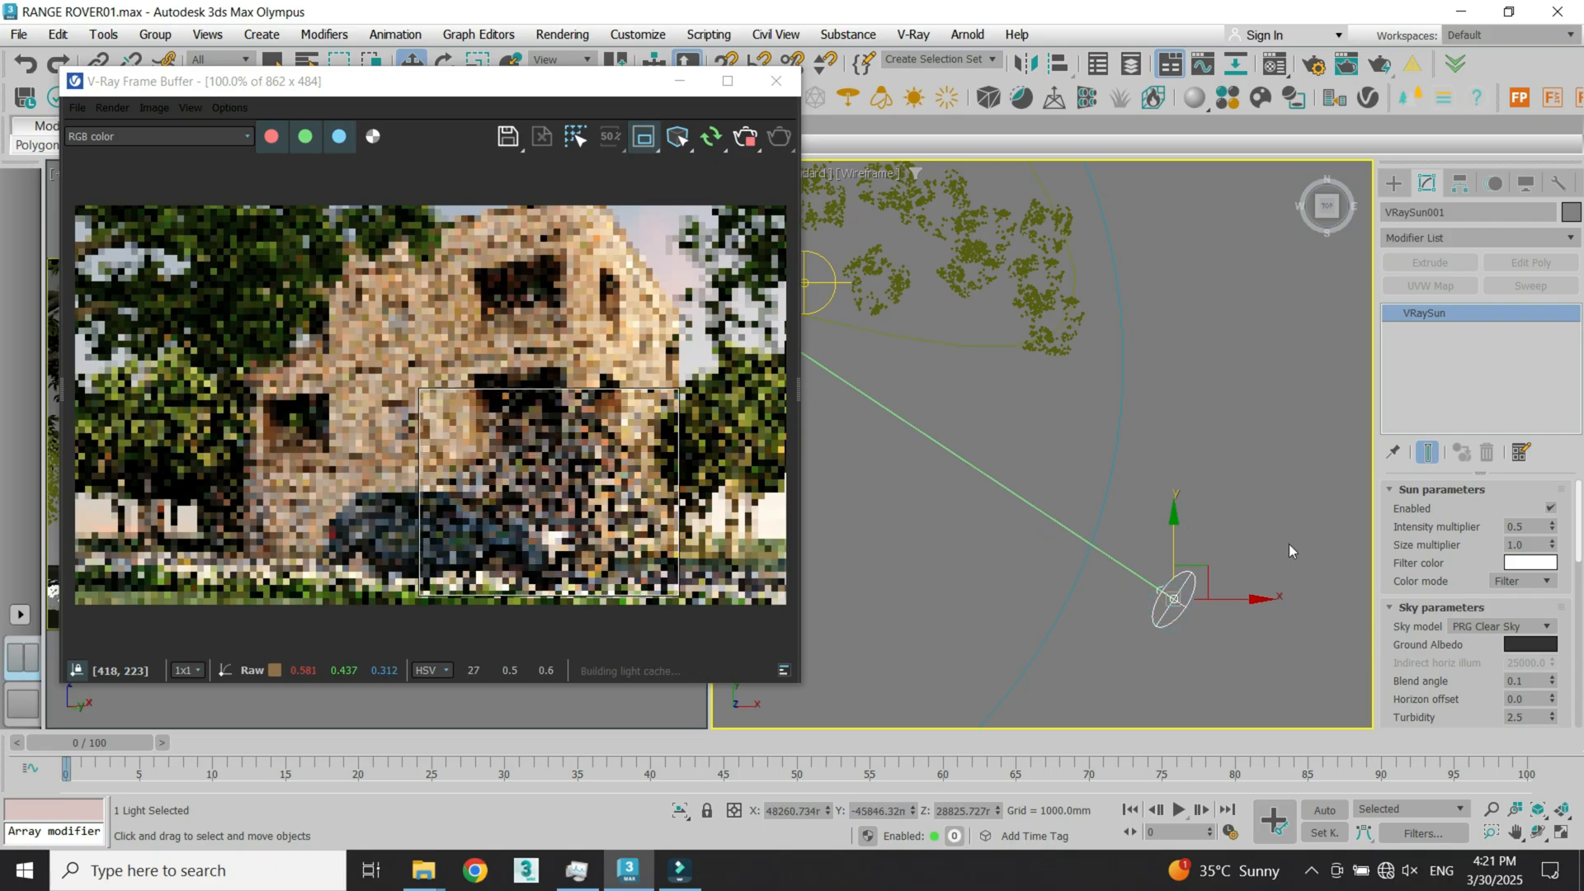
# Step: Try a size multiplier of 10 on the VRaySun, with the intensity multiplier entered as 0.5
pyautogui.doubleClick(1518, 527)
pyautogui.write('0.')
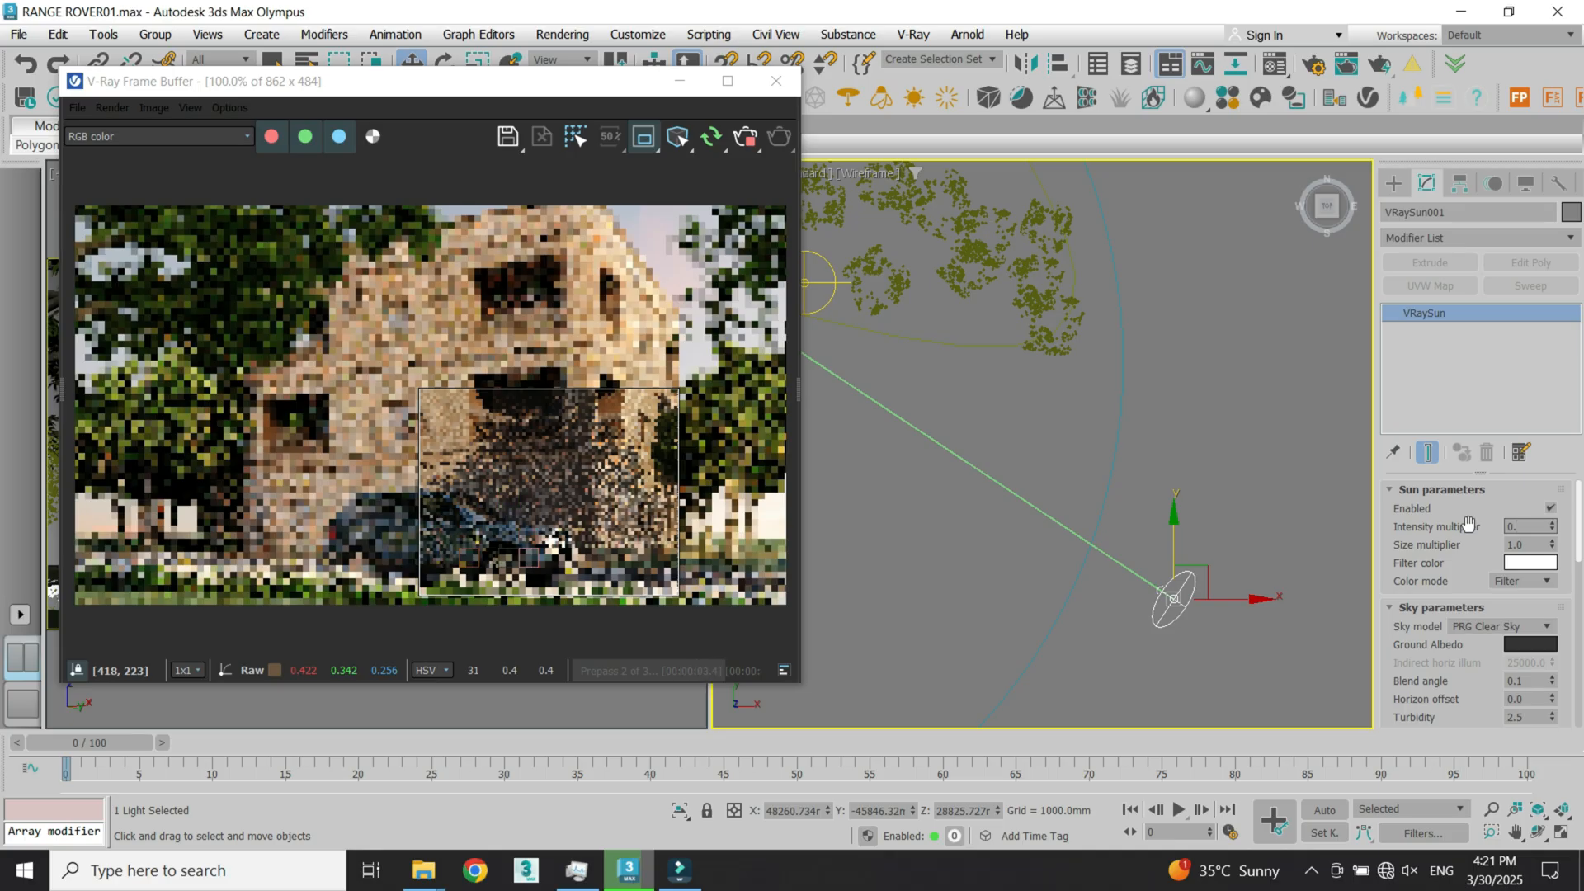
pyautogui.press('Return')
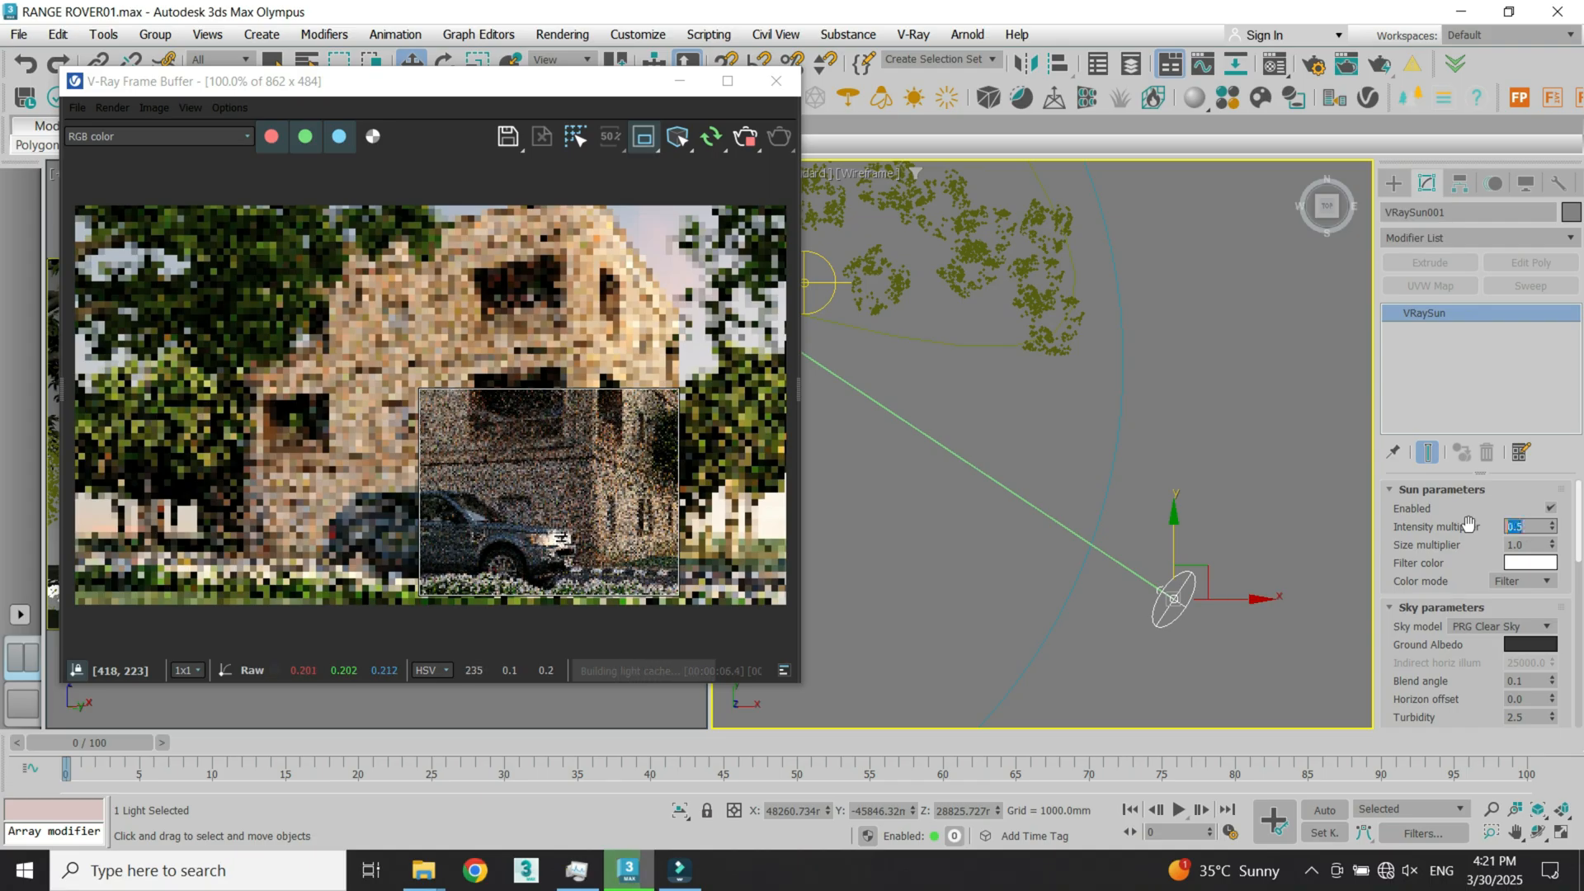
pyautogui.doubleClick(1537, 546)
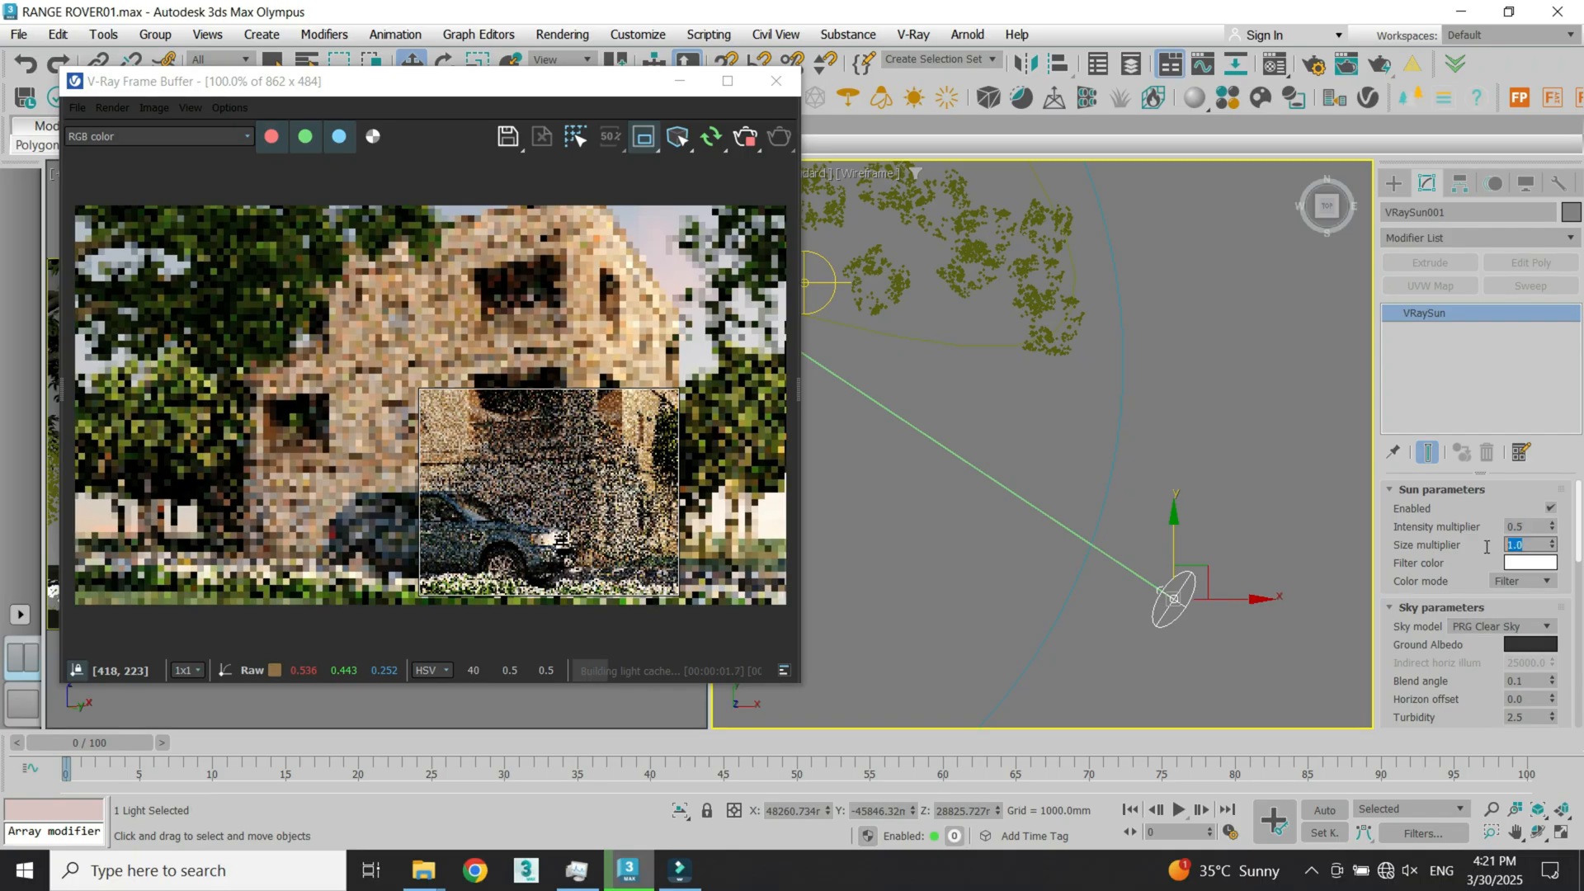
pyautogui.write('10')
pyautogui.press('Return')
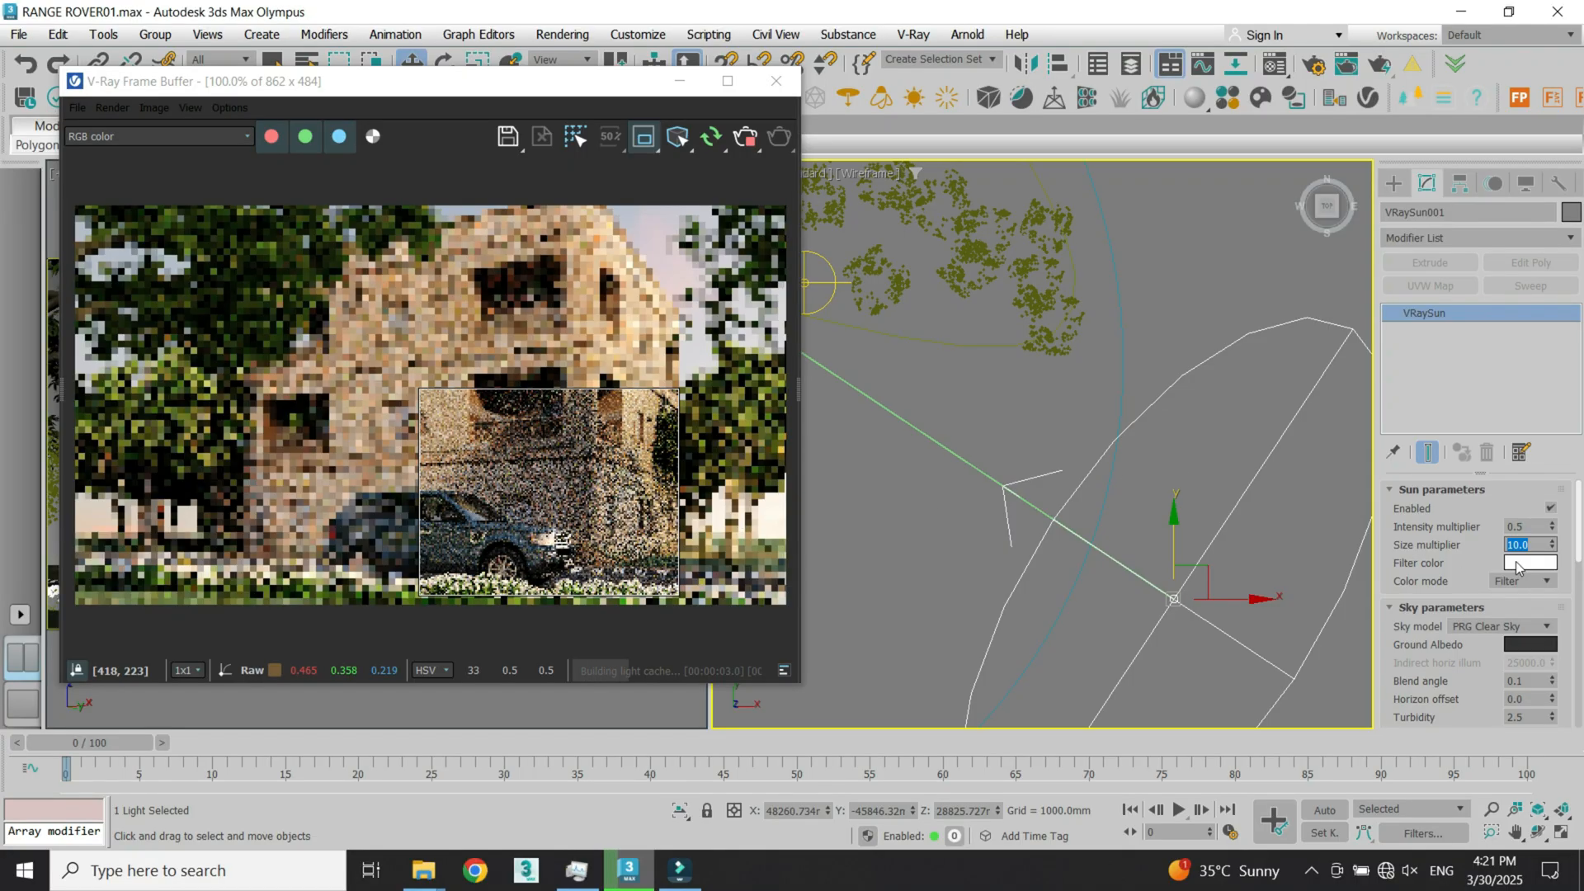
# Step: Move the VRaySun farther from the scene along X to about 81884 mm and set its size multiplier to 50
pyautogui.scroll(-4, 1012, 434)
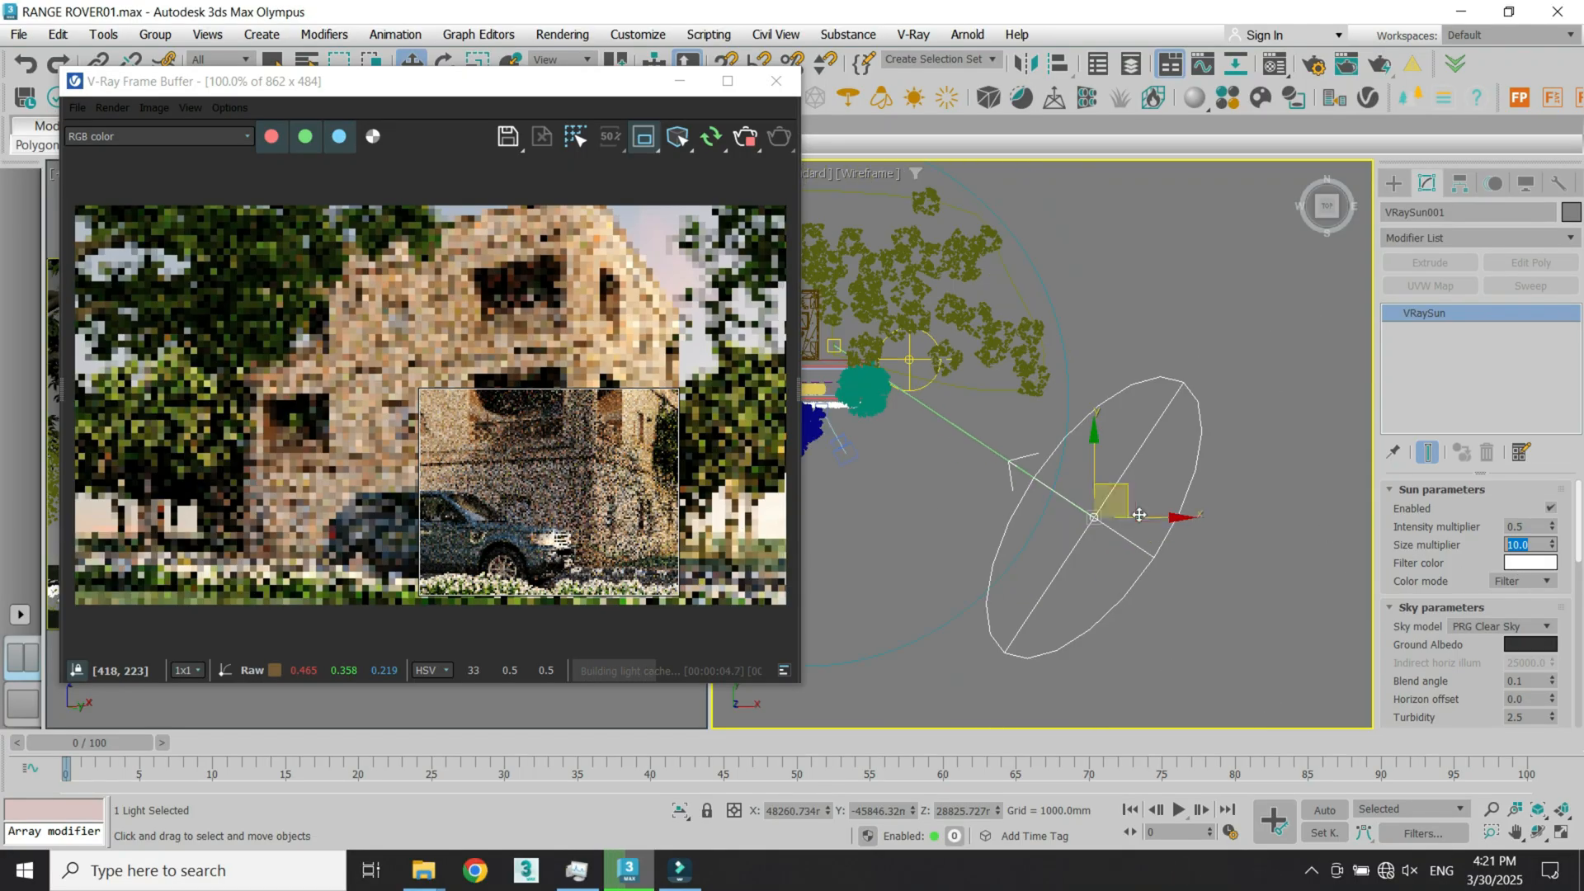
pyautogui.moveTo(1166, 517); pyautogui.dragTo(1319, 549)
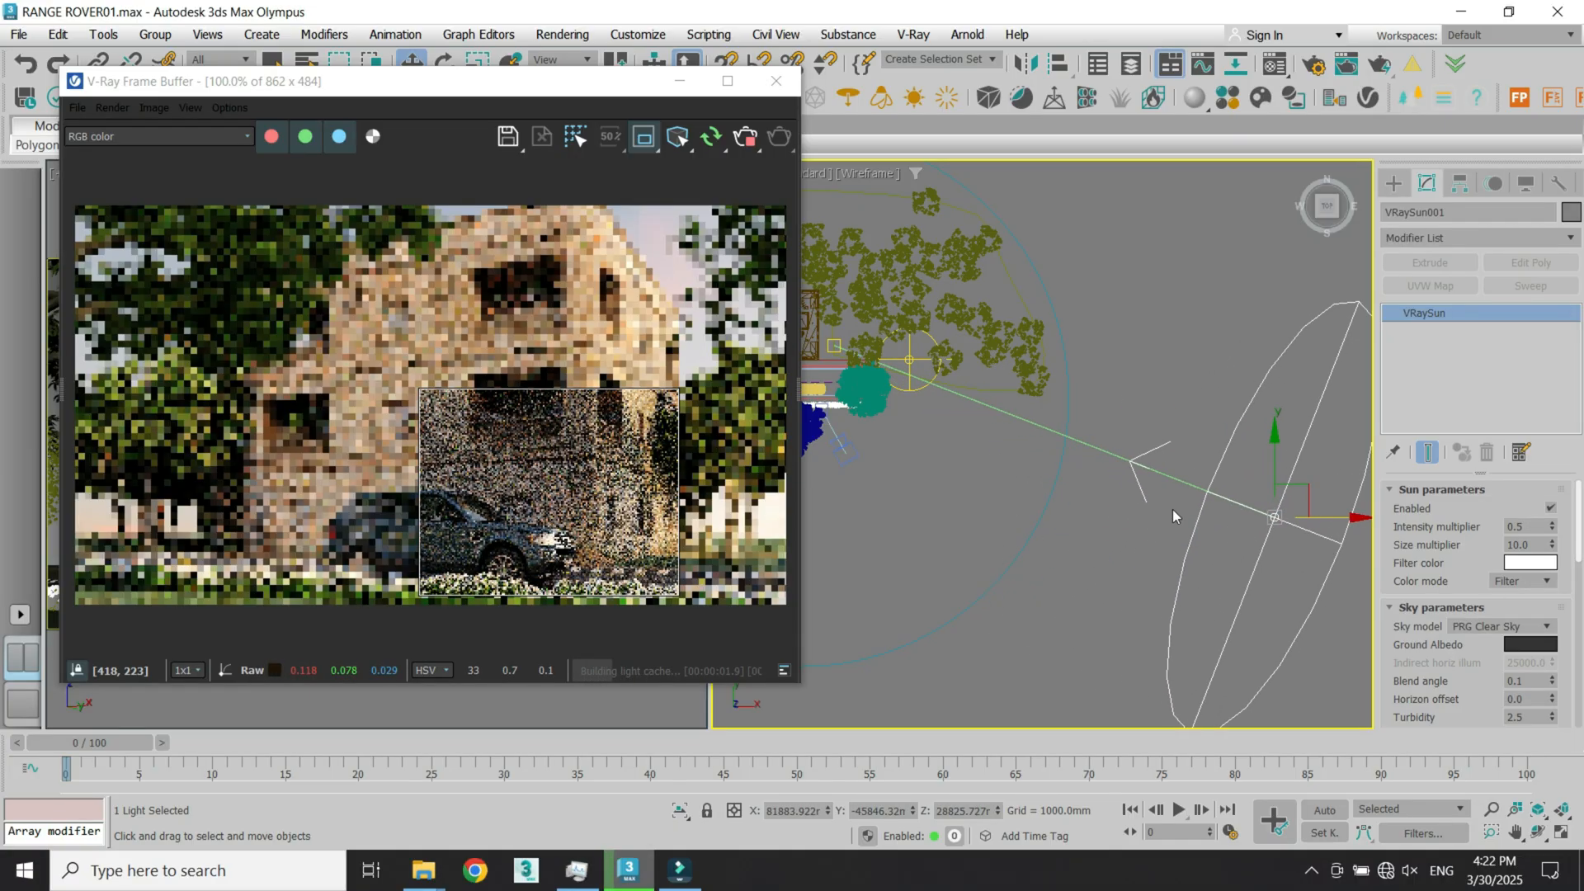
pyautogui.moveTo(1536, 544); pyautogui.dragTo(1490, 542)
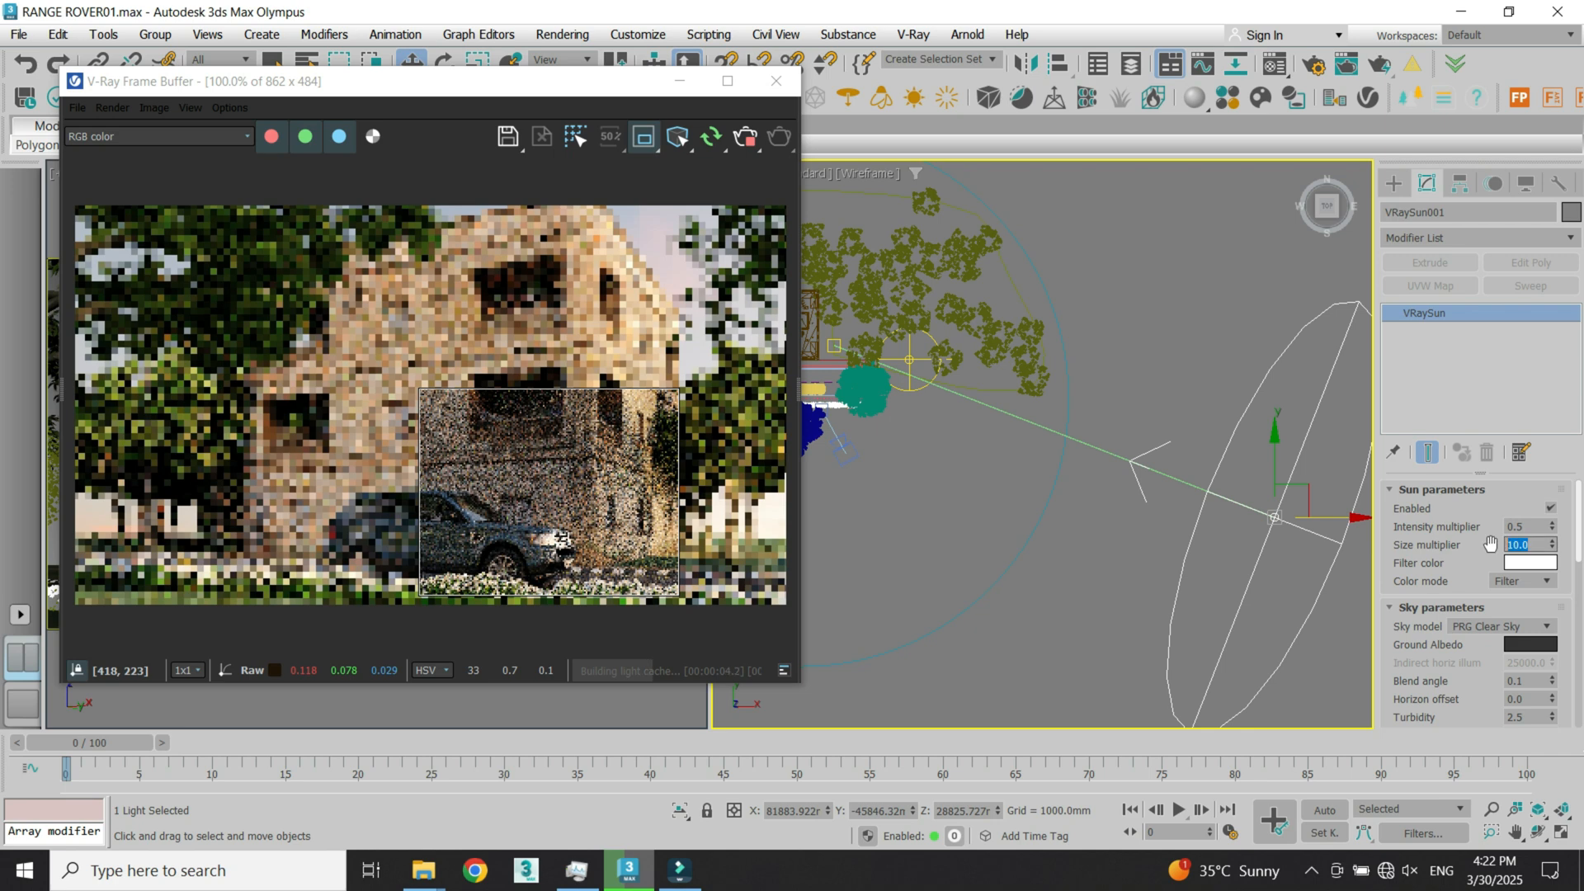
pyautogui.write('50')
pyautogui.press('Return')
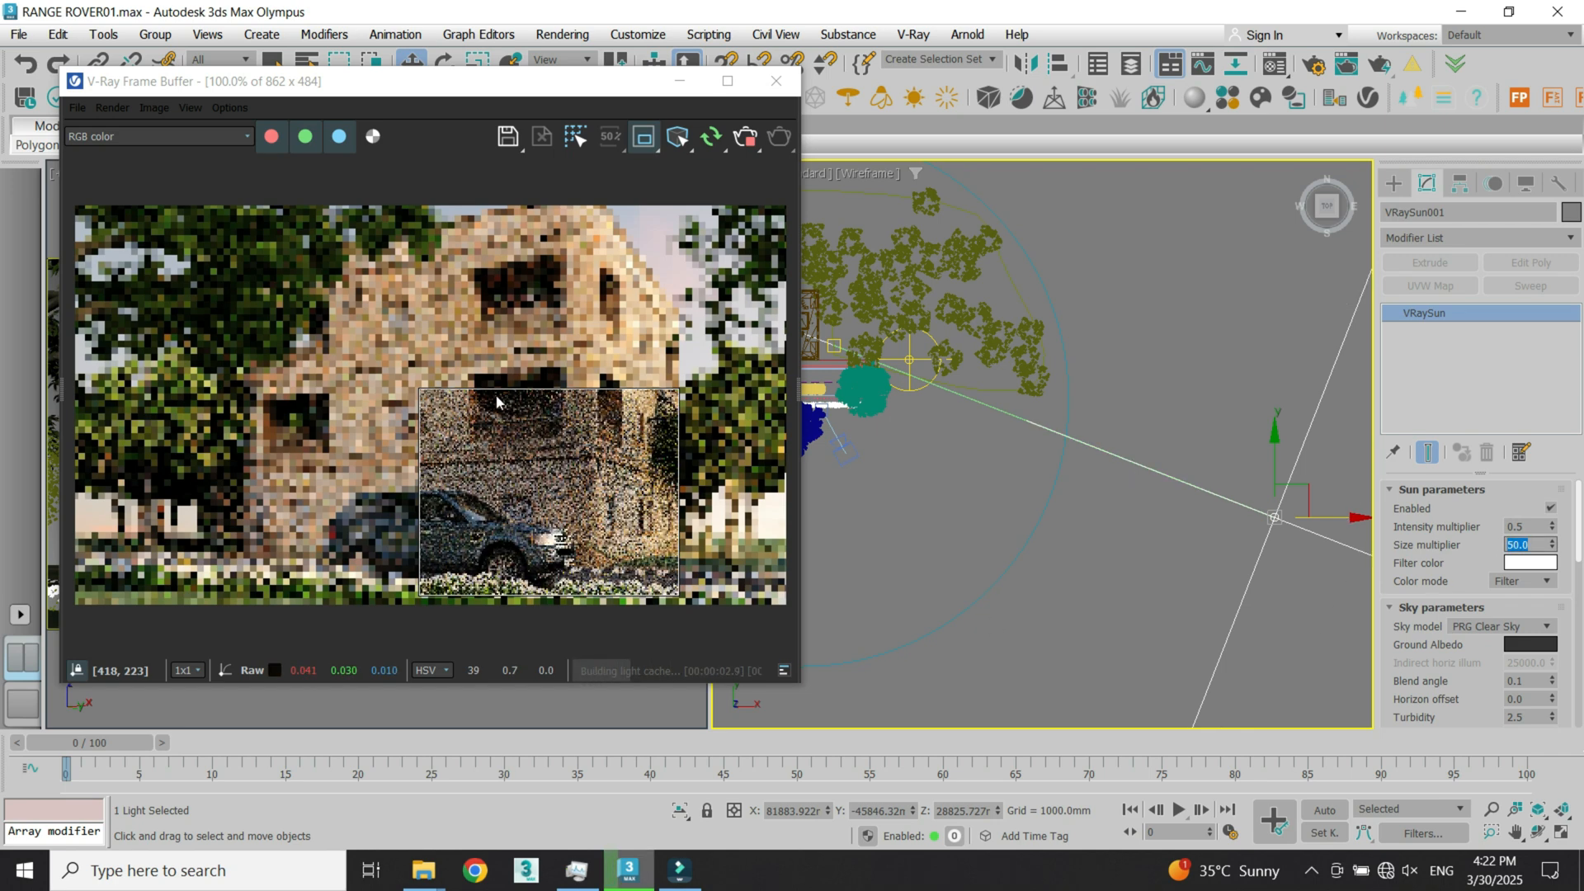
# Step: Reduce the VRaySun's size multiplier to 15 and turn off the render region to render the full frame again
pyautogui.scroll(-2, 507, 456)
pyautogui.scroll(2, 520, 462)
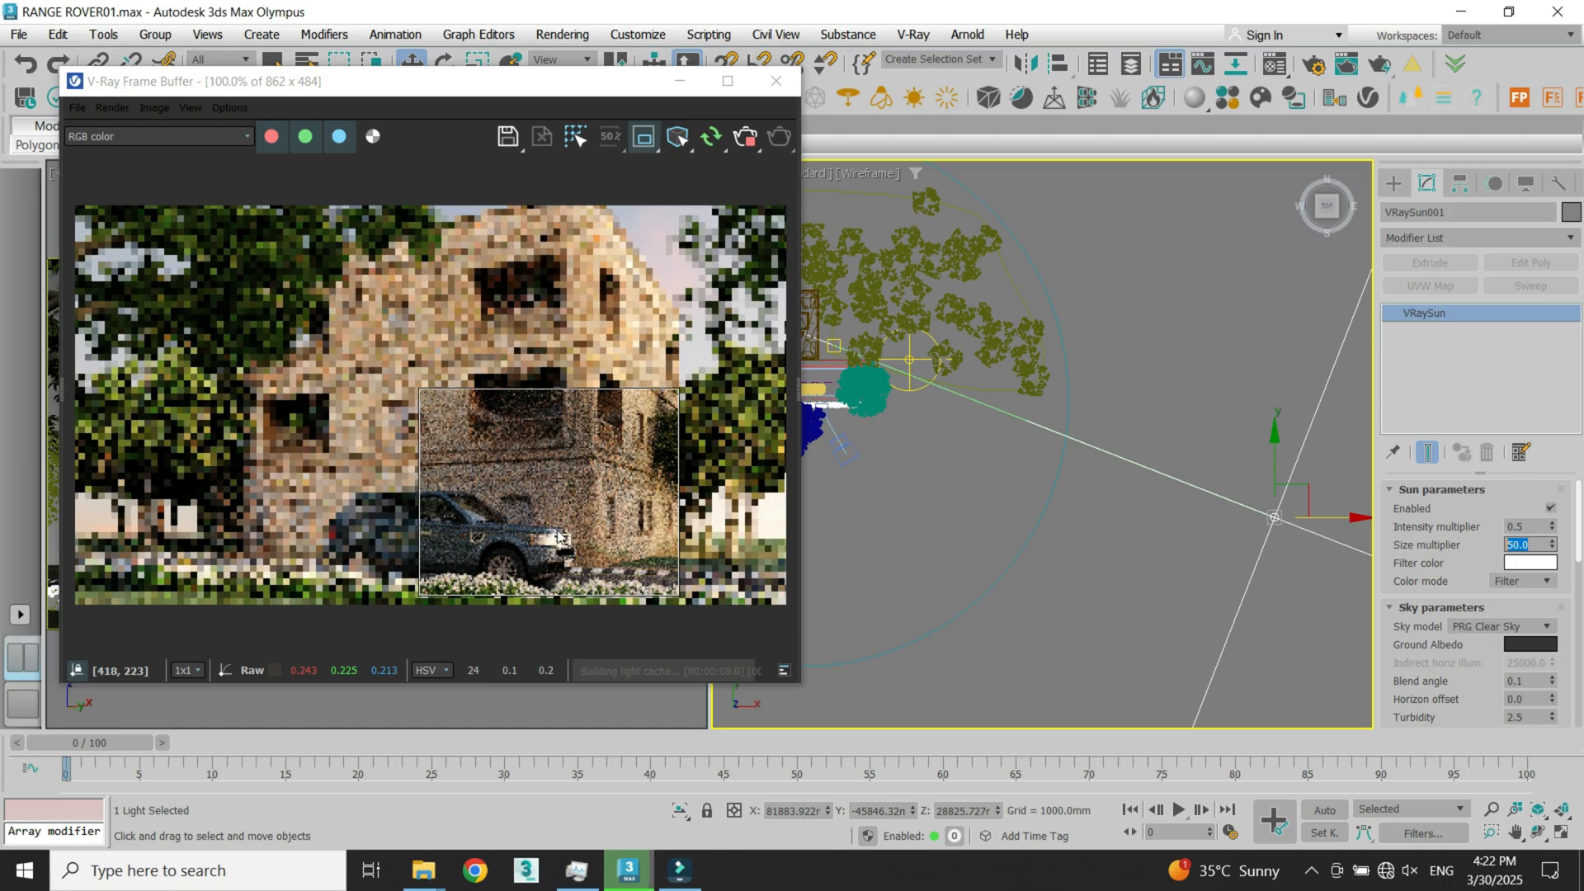
pyautogui.scroll(-2, 520, 457)
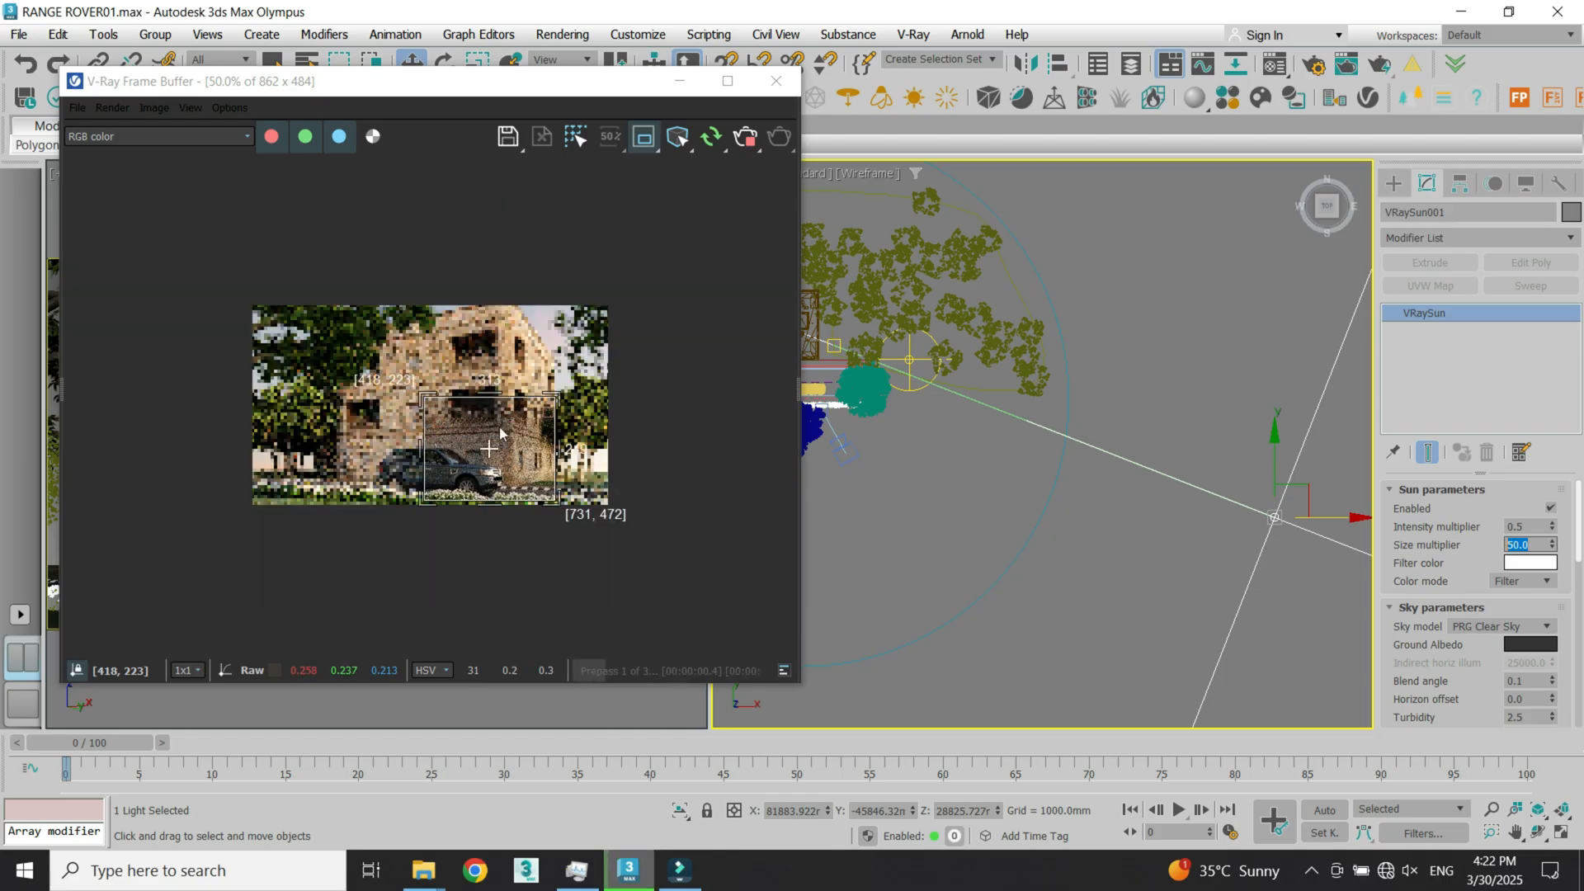
pyautogui.scroll(2, 487, 438)
pyautogui.scroll(-2, 502, 472)
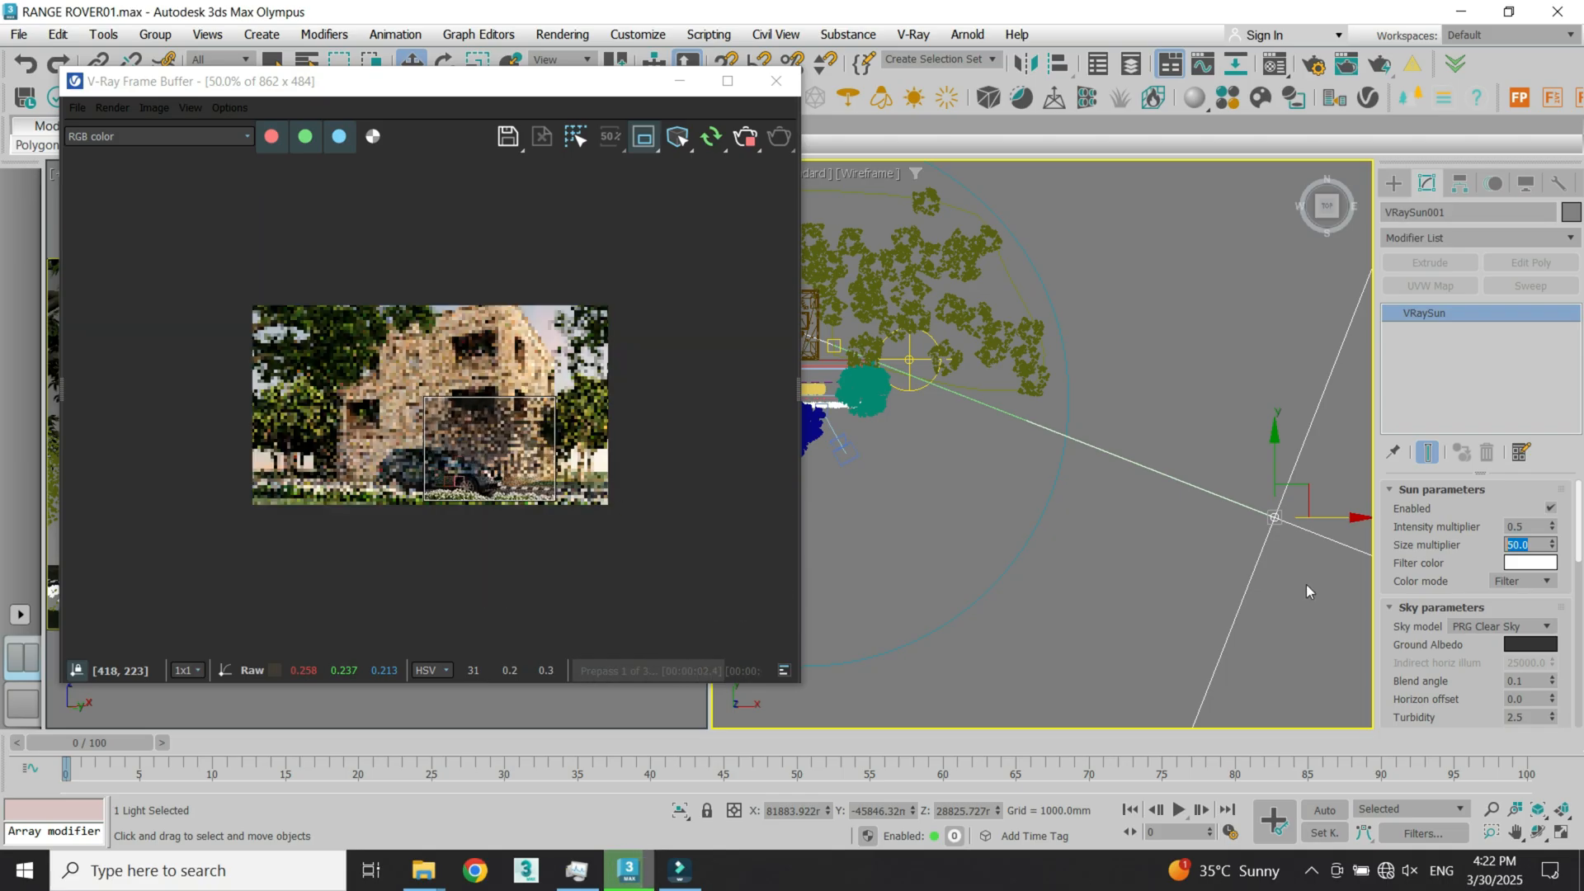
pyautogui.scroll(2, 503, 433)
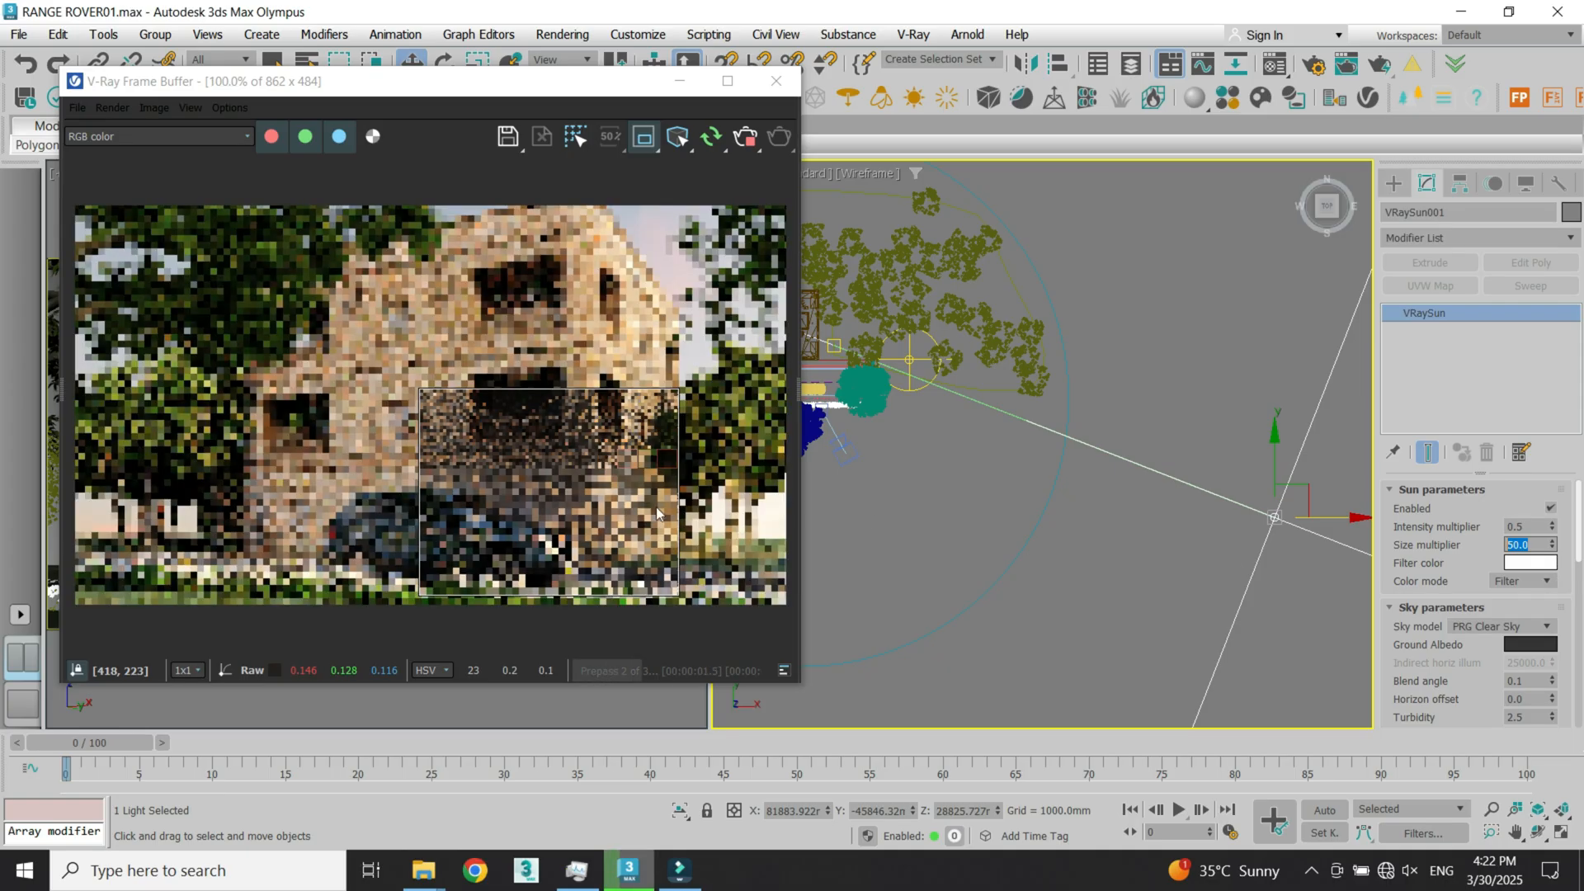
pyautogui.write('15')
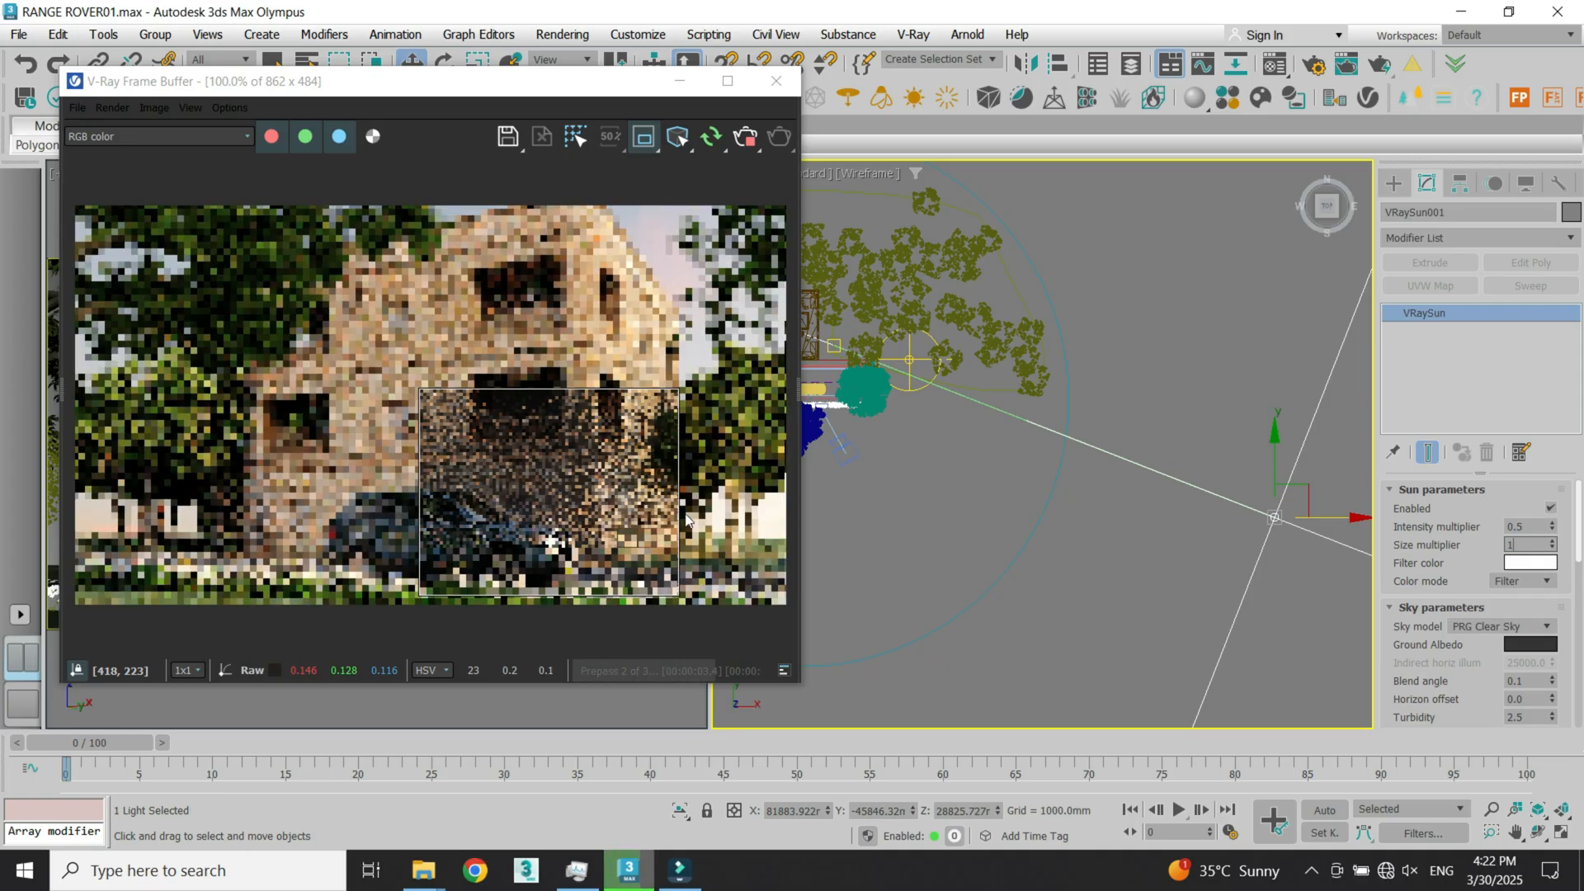
pyautogui.press('Return')
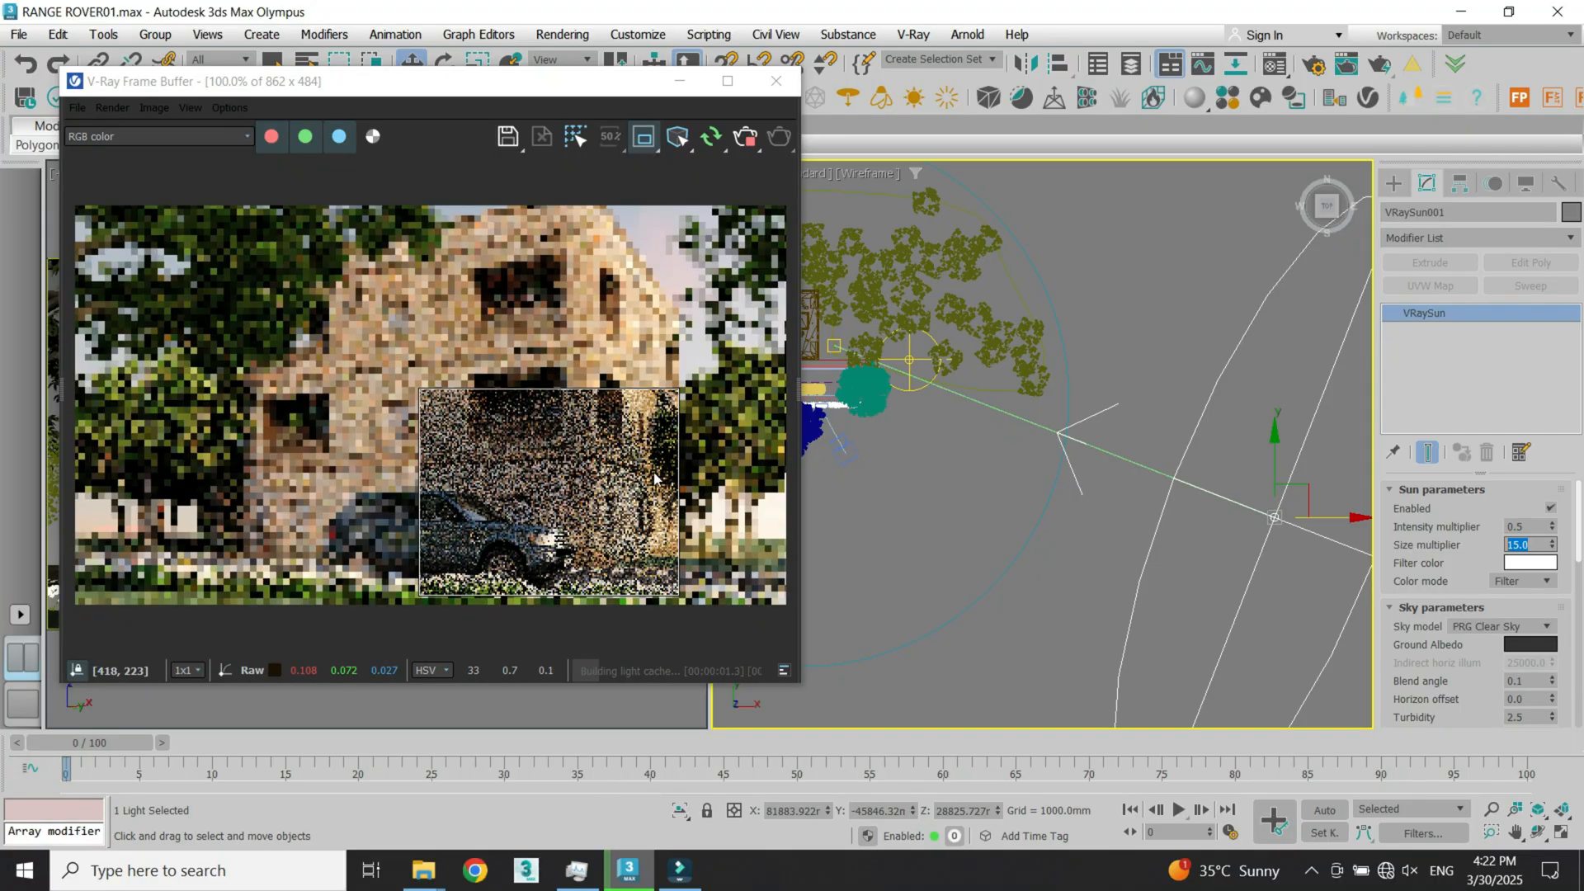
pyautogui.scroll(-2, 442, 537)
pyautogui.scroll(2, 532, 446)
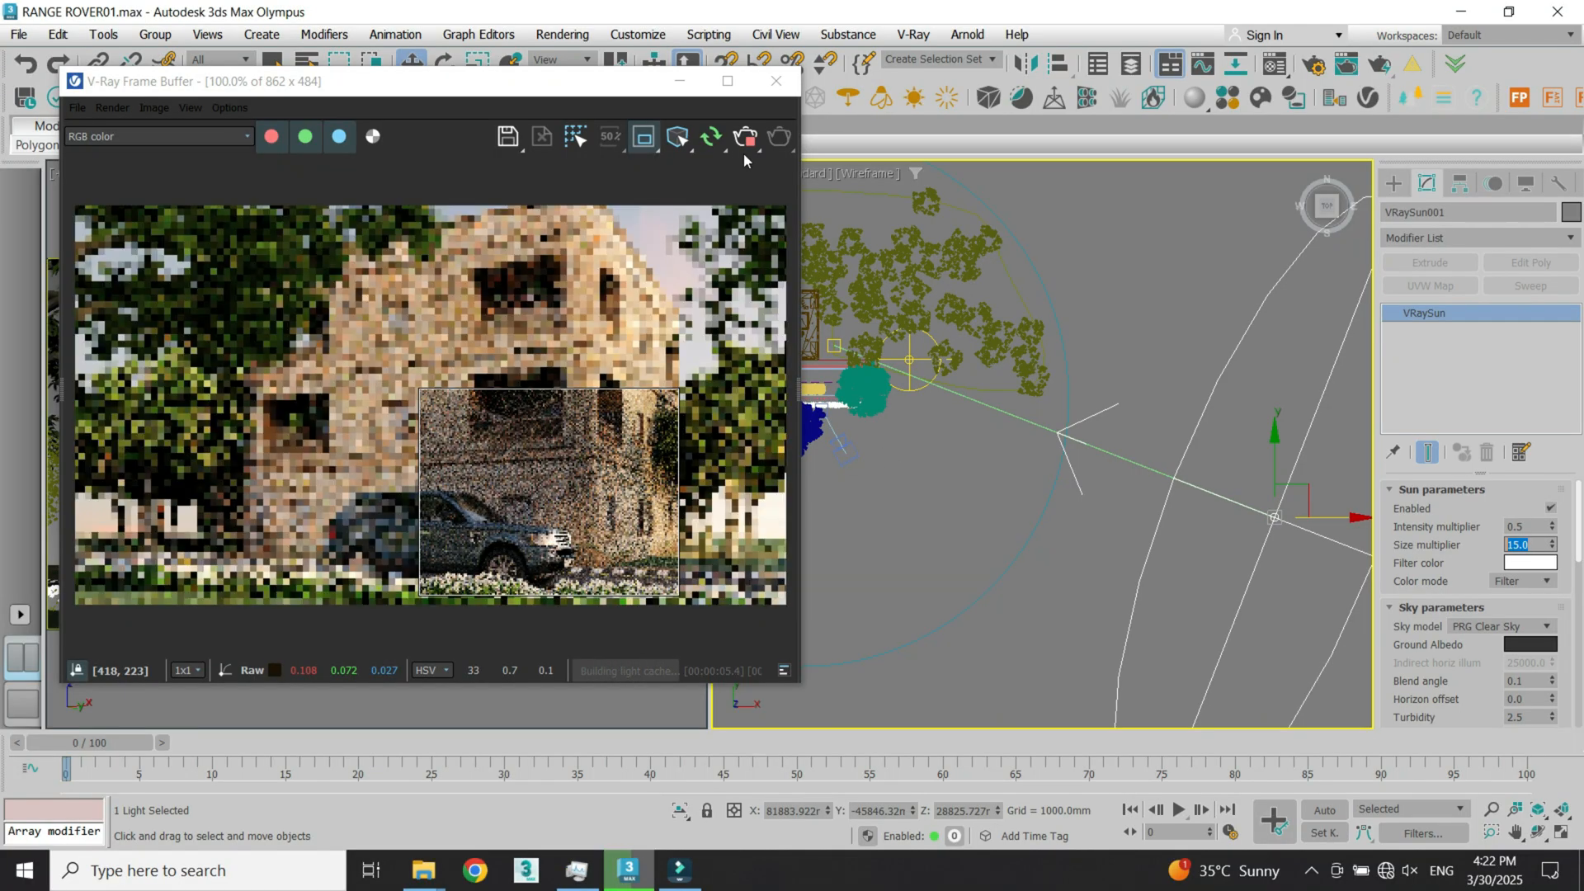
pyautogui.click(643, 137)
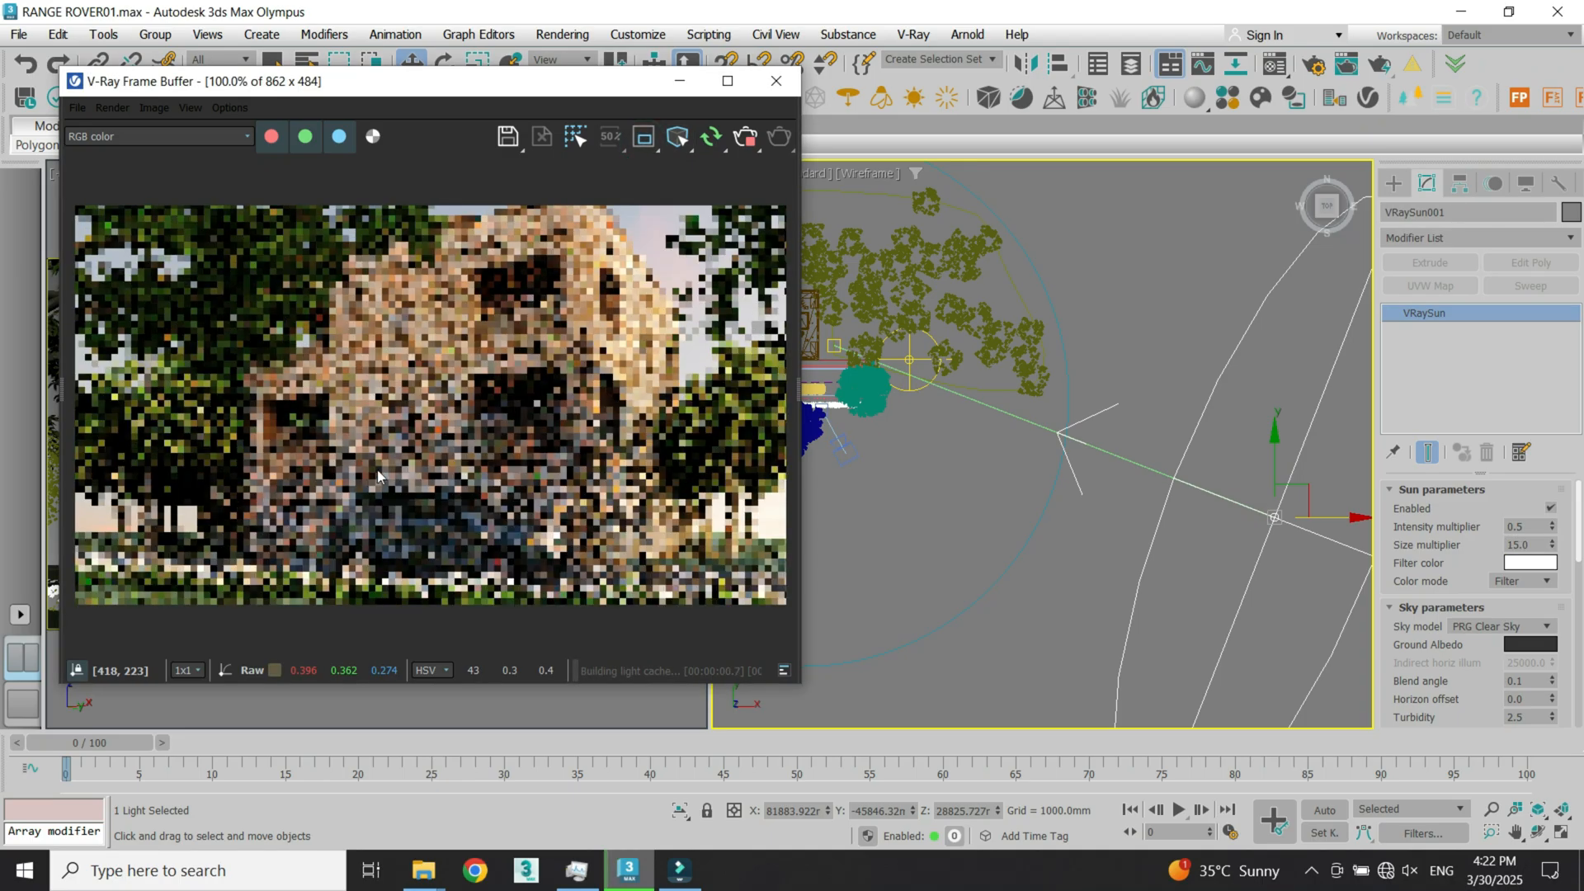
# Step: Select the Land Rover proxy on the road in the top view
pyautogui.scroll(-2, 378, 495)
pyautogui.scroll(2, 477, 297)
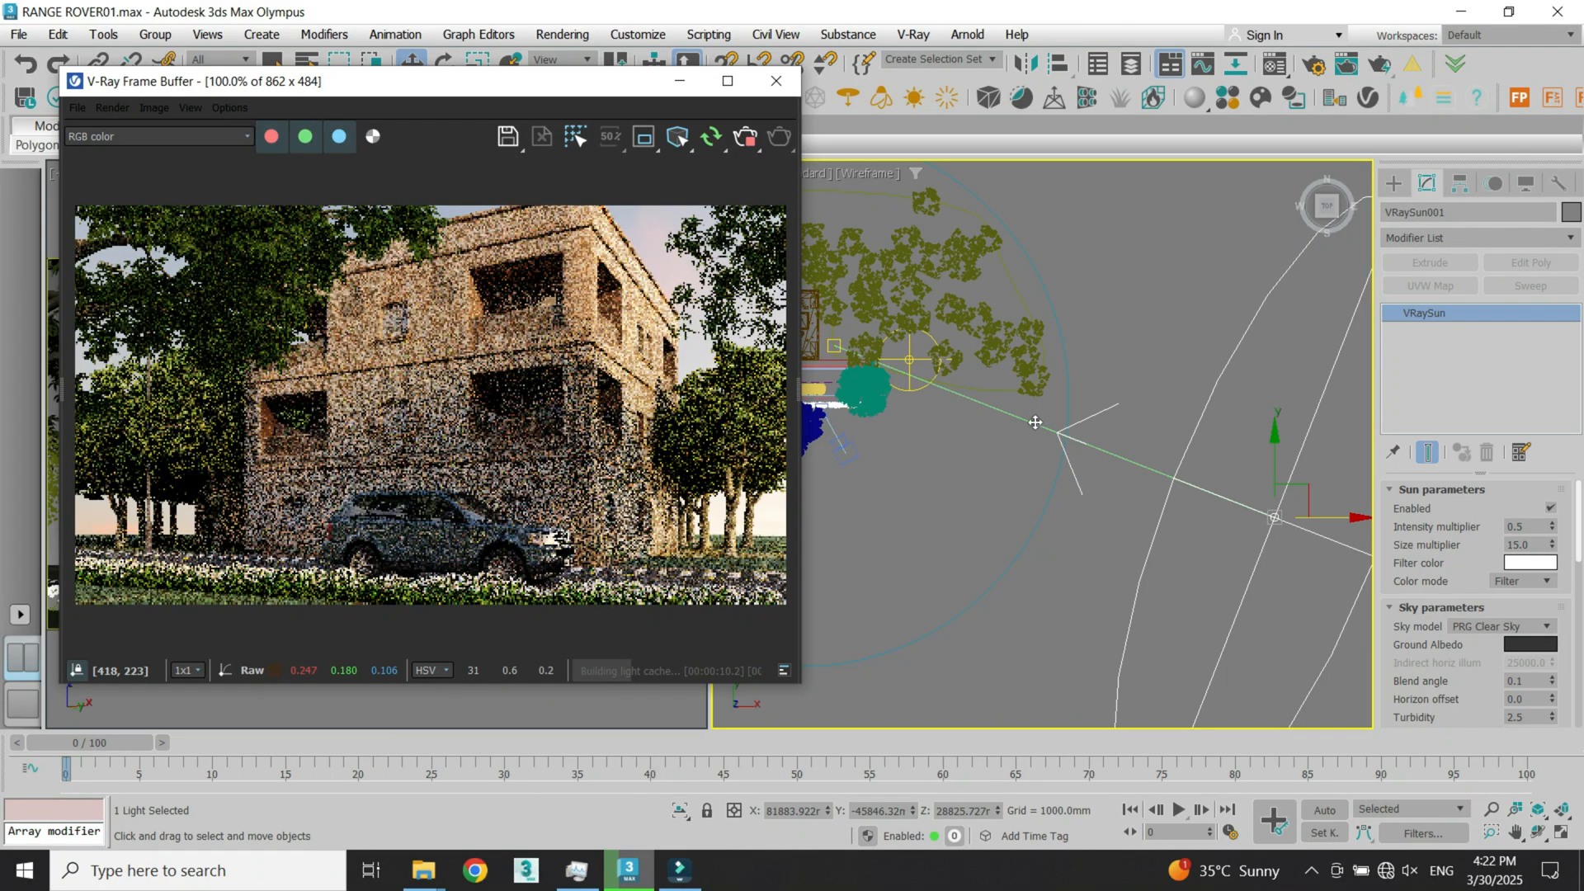
pyautogui.scroll(-4, 1178, 361)
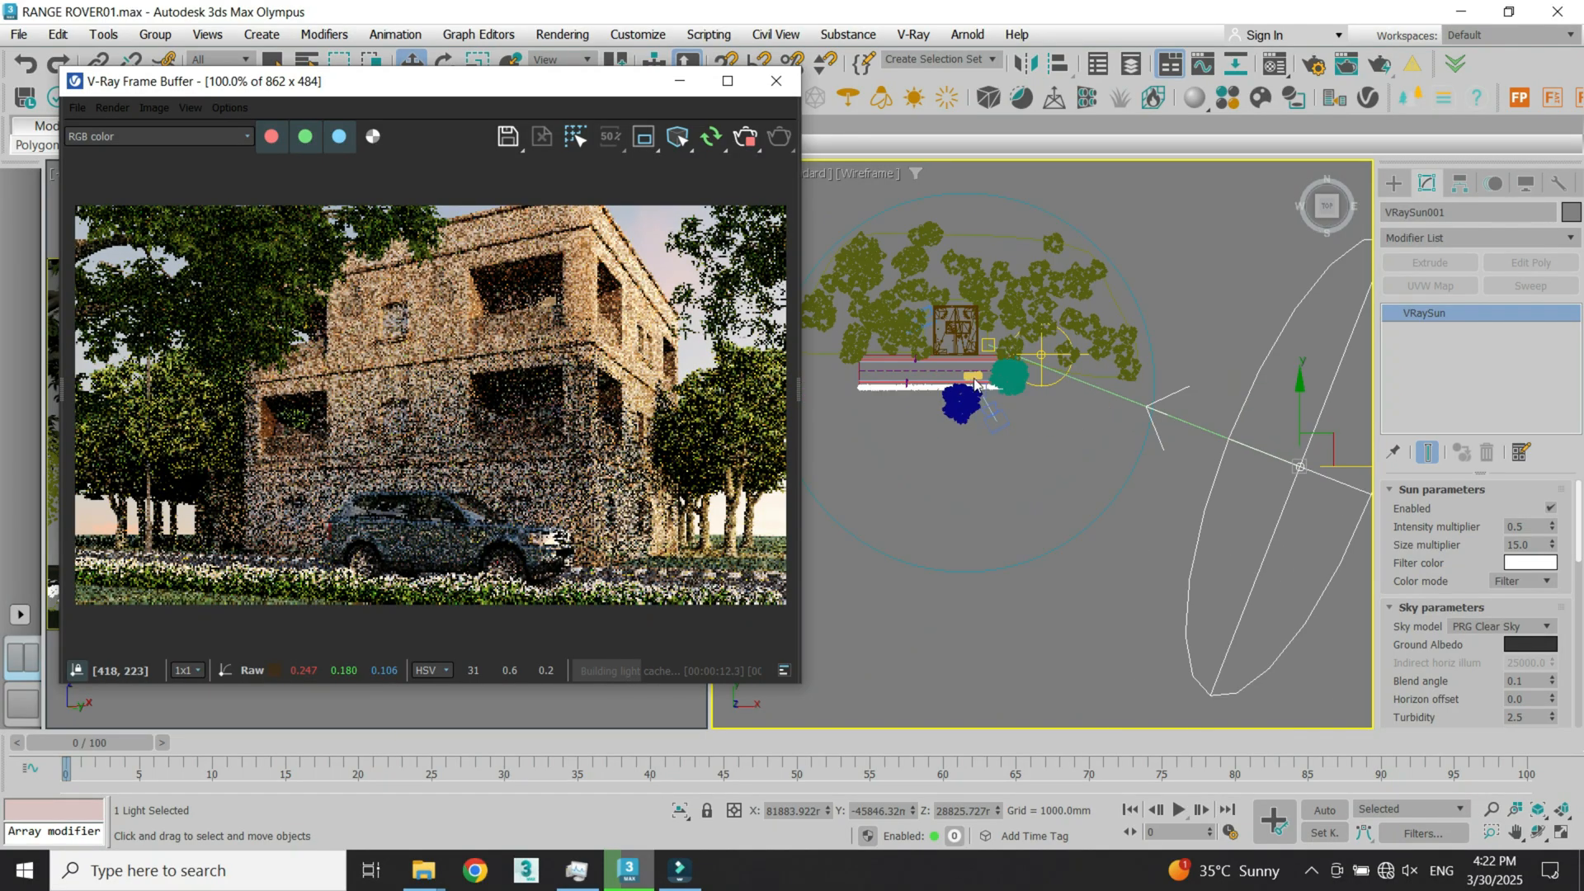
pyautogui.scroll(10, 974, 379)
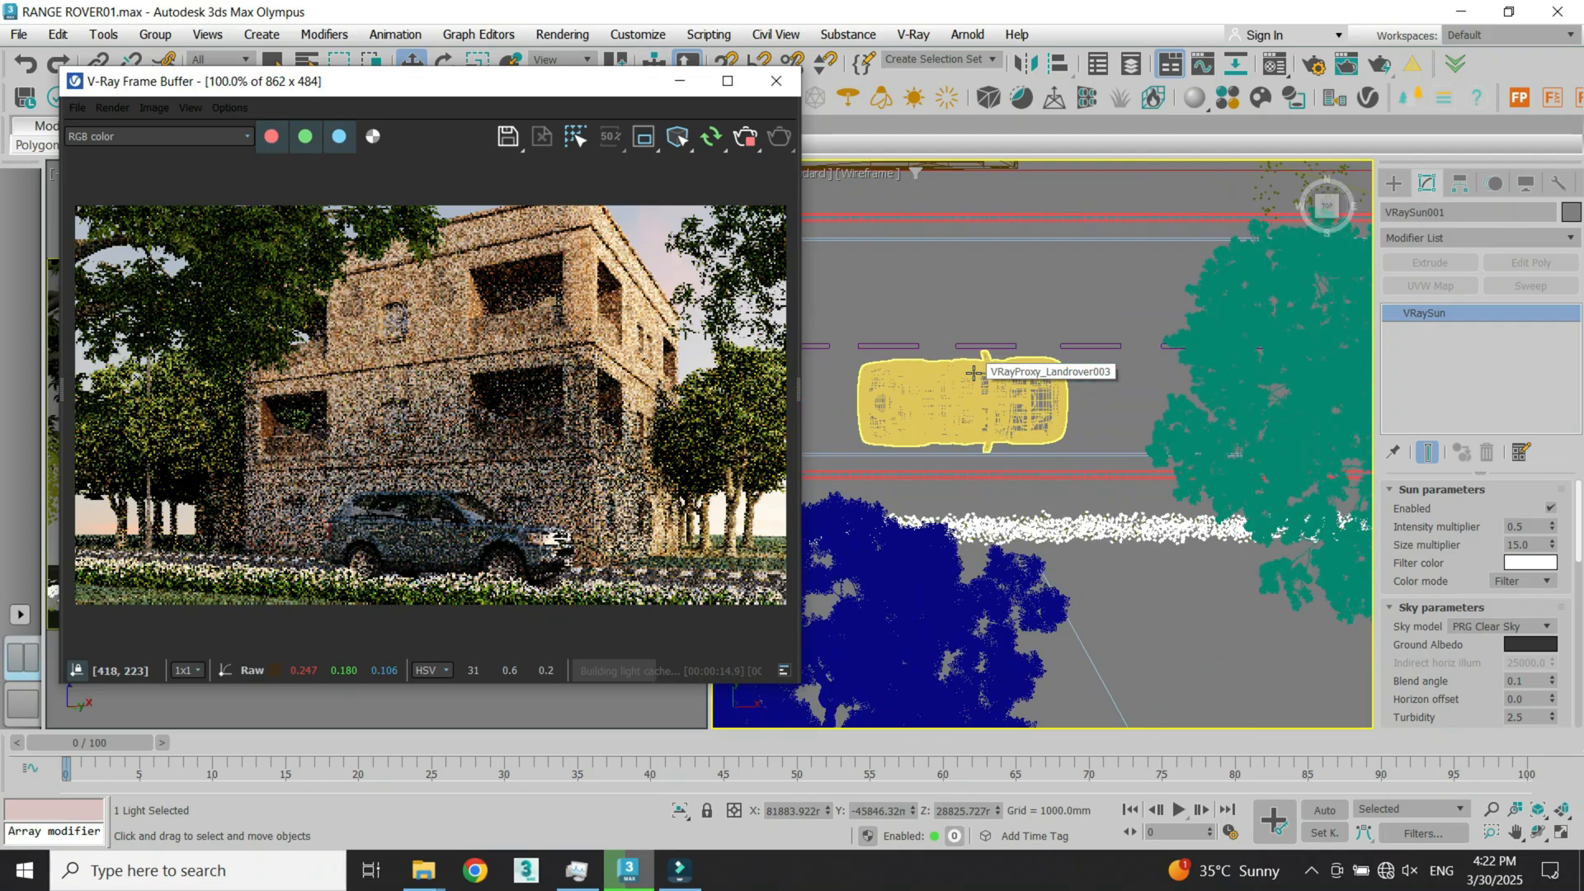
pyautogui.click(972, 379)
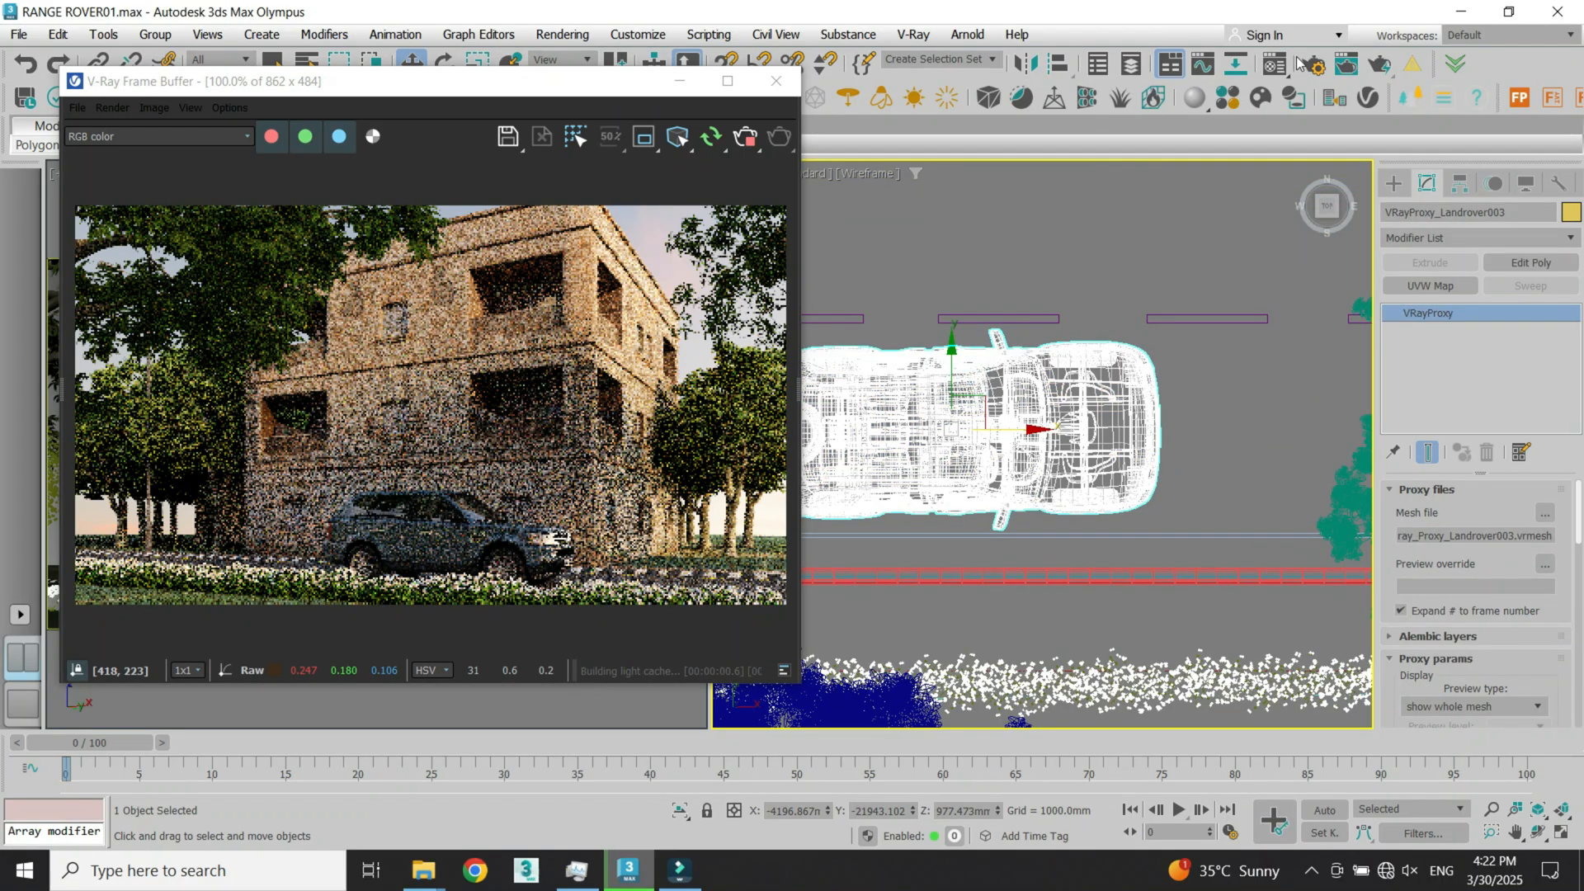
# Step: Limit the interactive render to a region around the car and its surroundings
pyautogui.click(646, 136)
pyautogui.moveTo(279, 453); pyautogui.dragTo(612, 597)
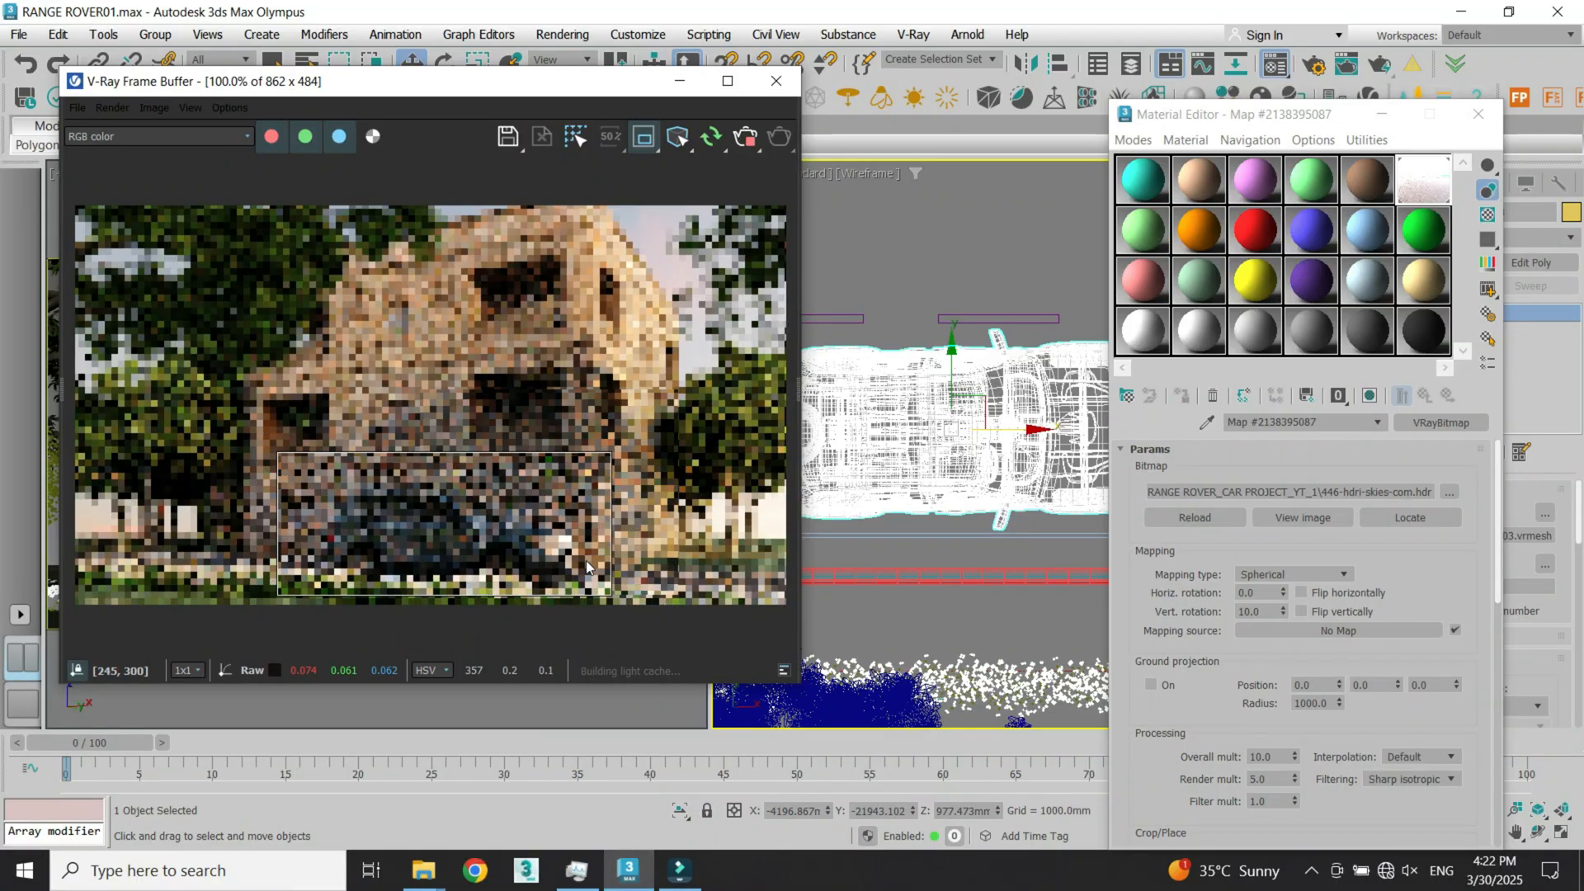
pyautogui.scroll(1, 419, 541)
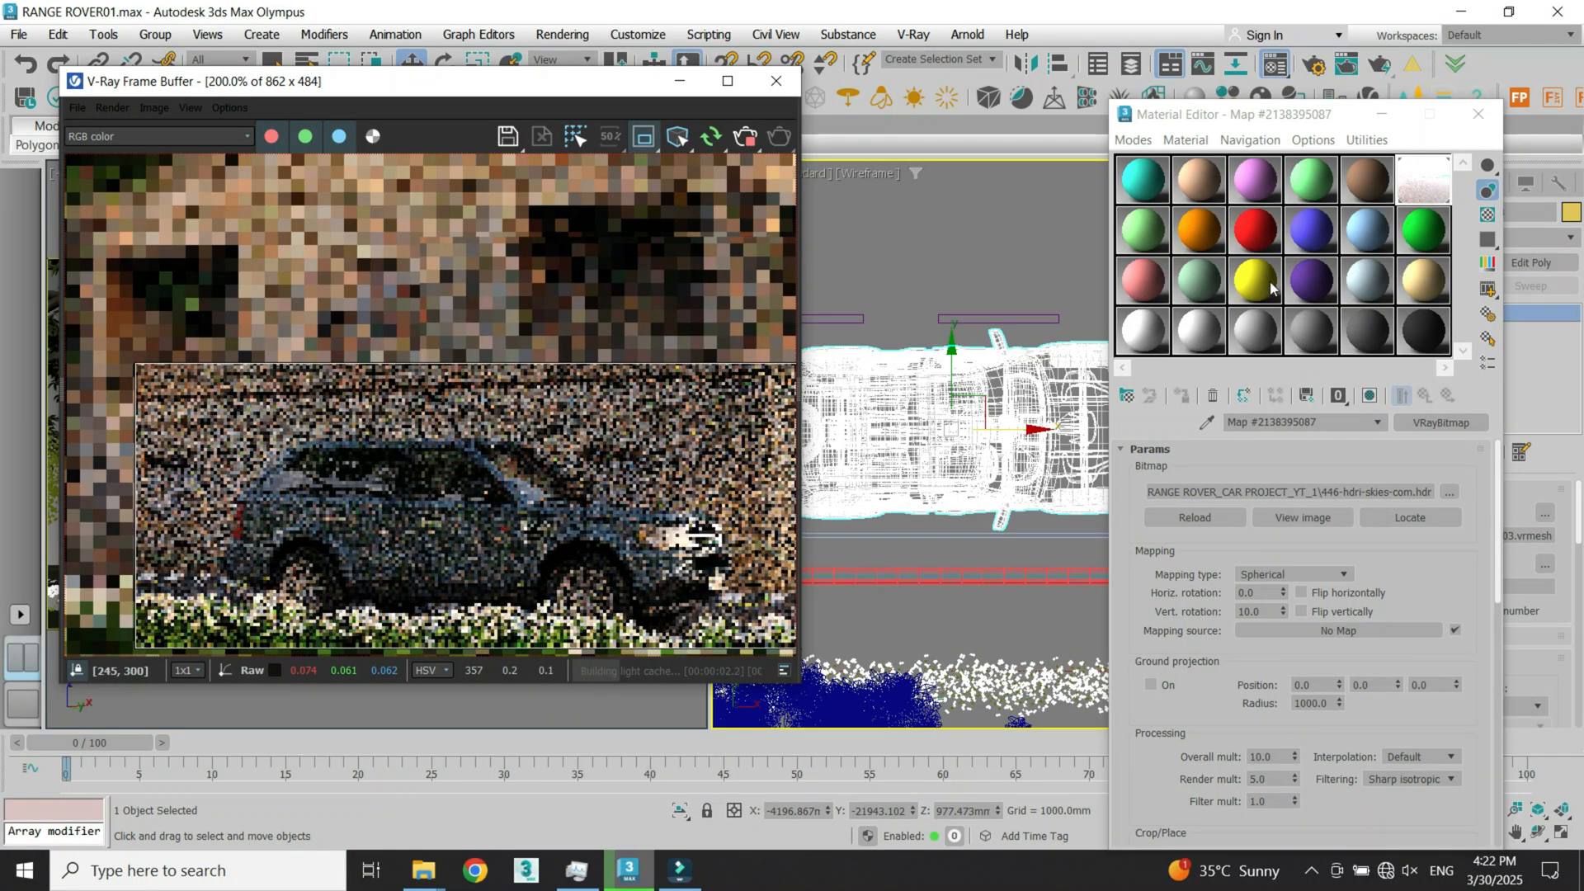
# Step: Sample the car's multi/sub-object material from the selected proxy into the first Material Editor slot
pyautogui.click(1143, 180)
pyautogui.click(1209, 424)
pyautogui.click(1001, 394)
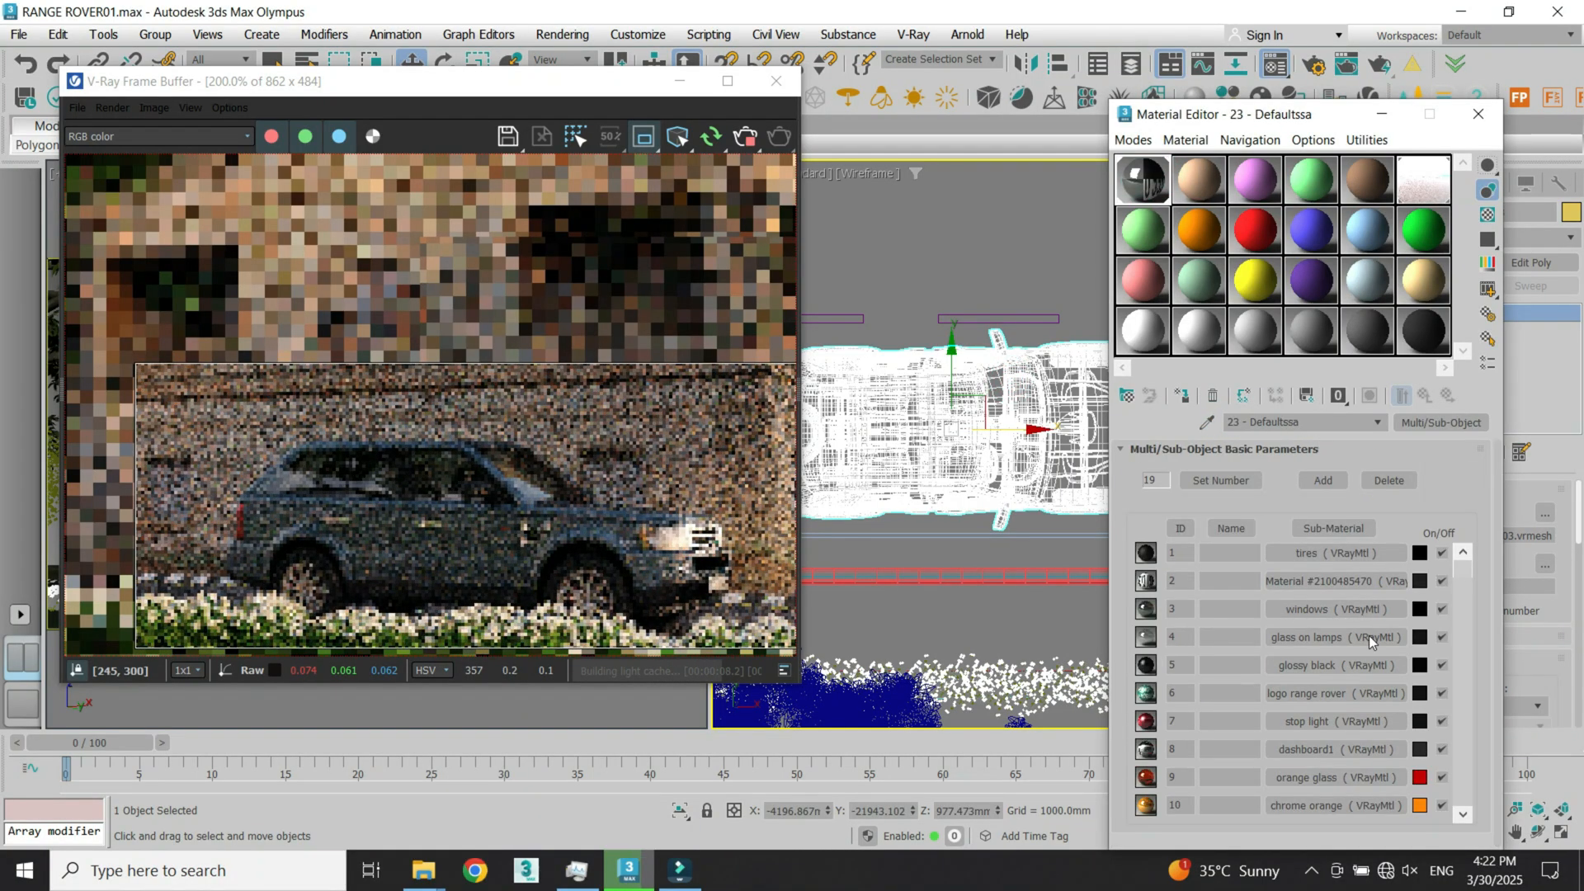
# Step: Open the base material of the vray carpaint sub-material, ID 15
pyautogui.moveTo(1466, 583); pyautogui.dragTo(1473, 642)
pyautogui.moveTo(1320, 113); pyautogui.dragTo(1316, 76)
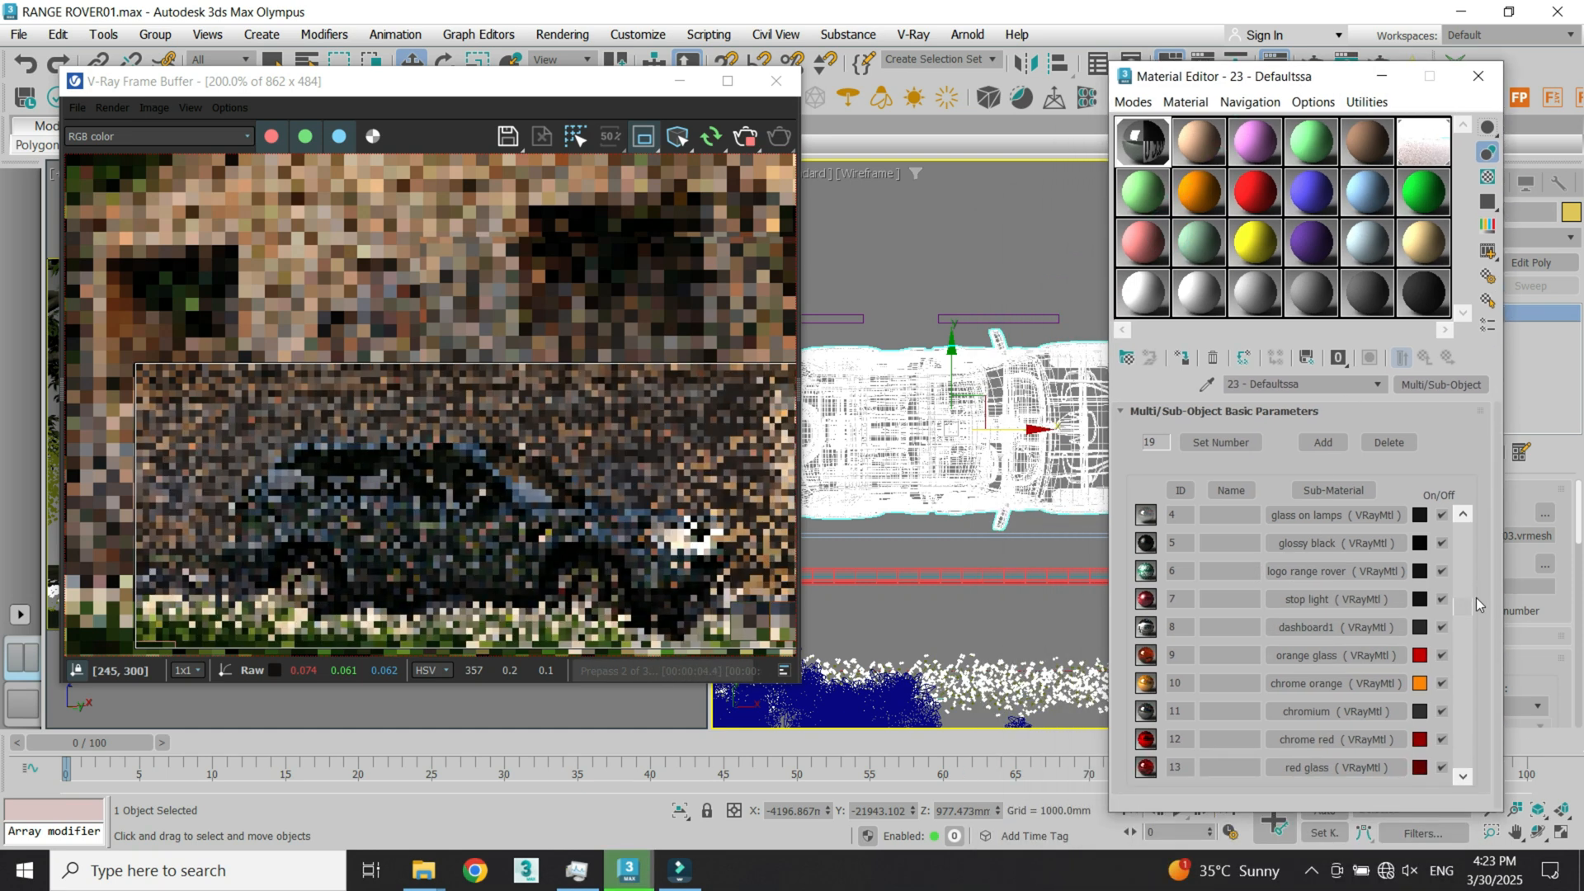
pyautogui.moveTo(1468, 607); pyautogui.dragTo(1478, 745)
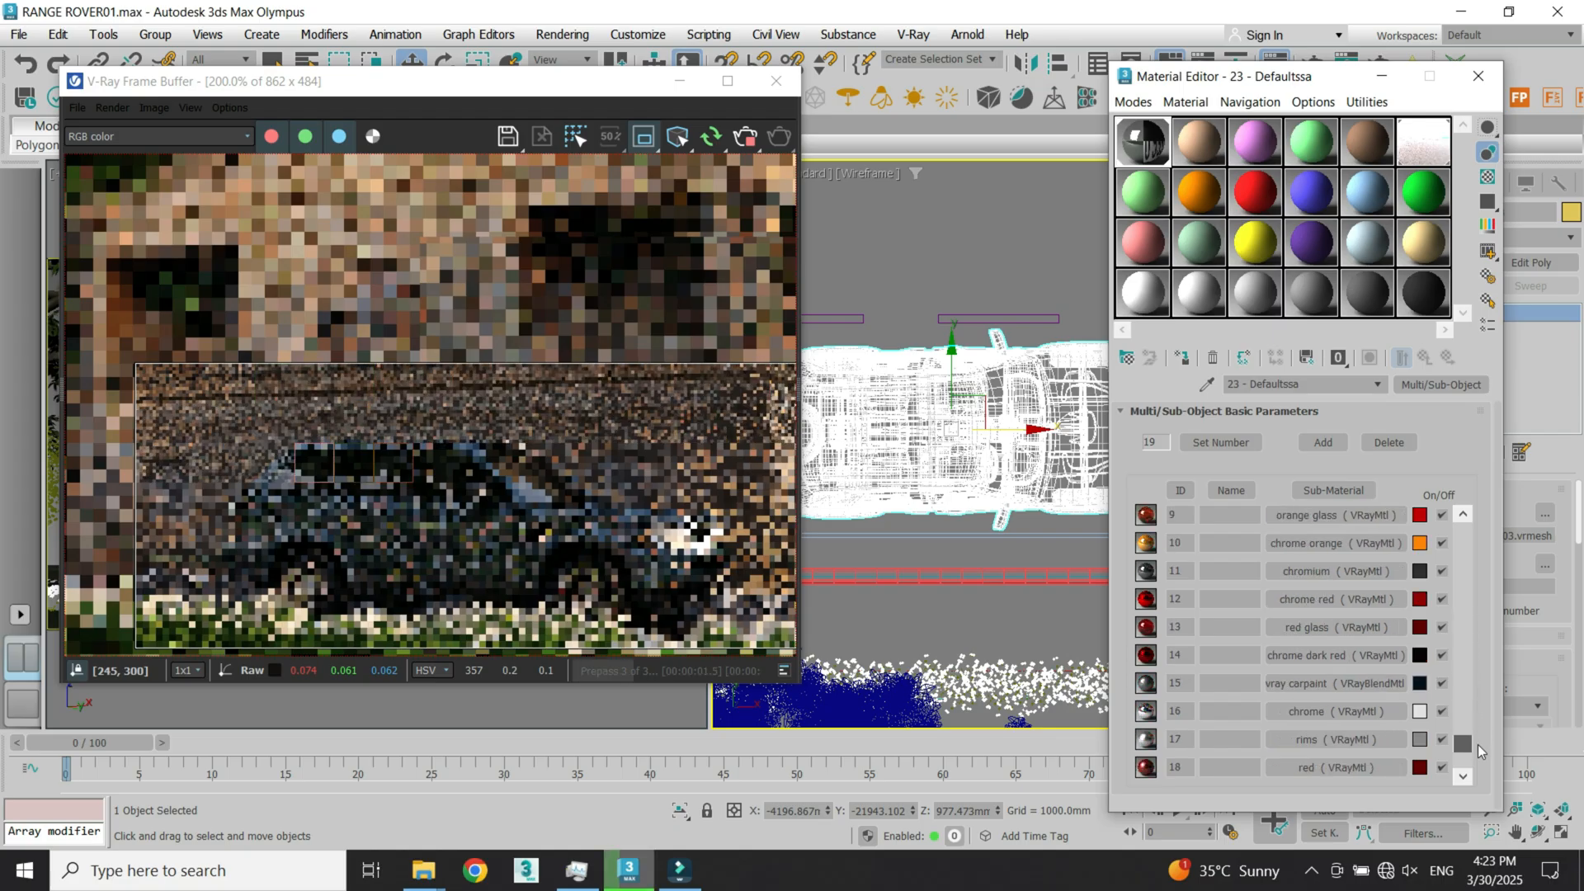
pyautogui.click(1331, 683)
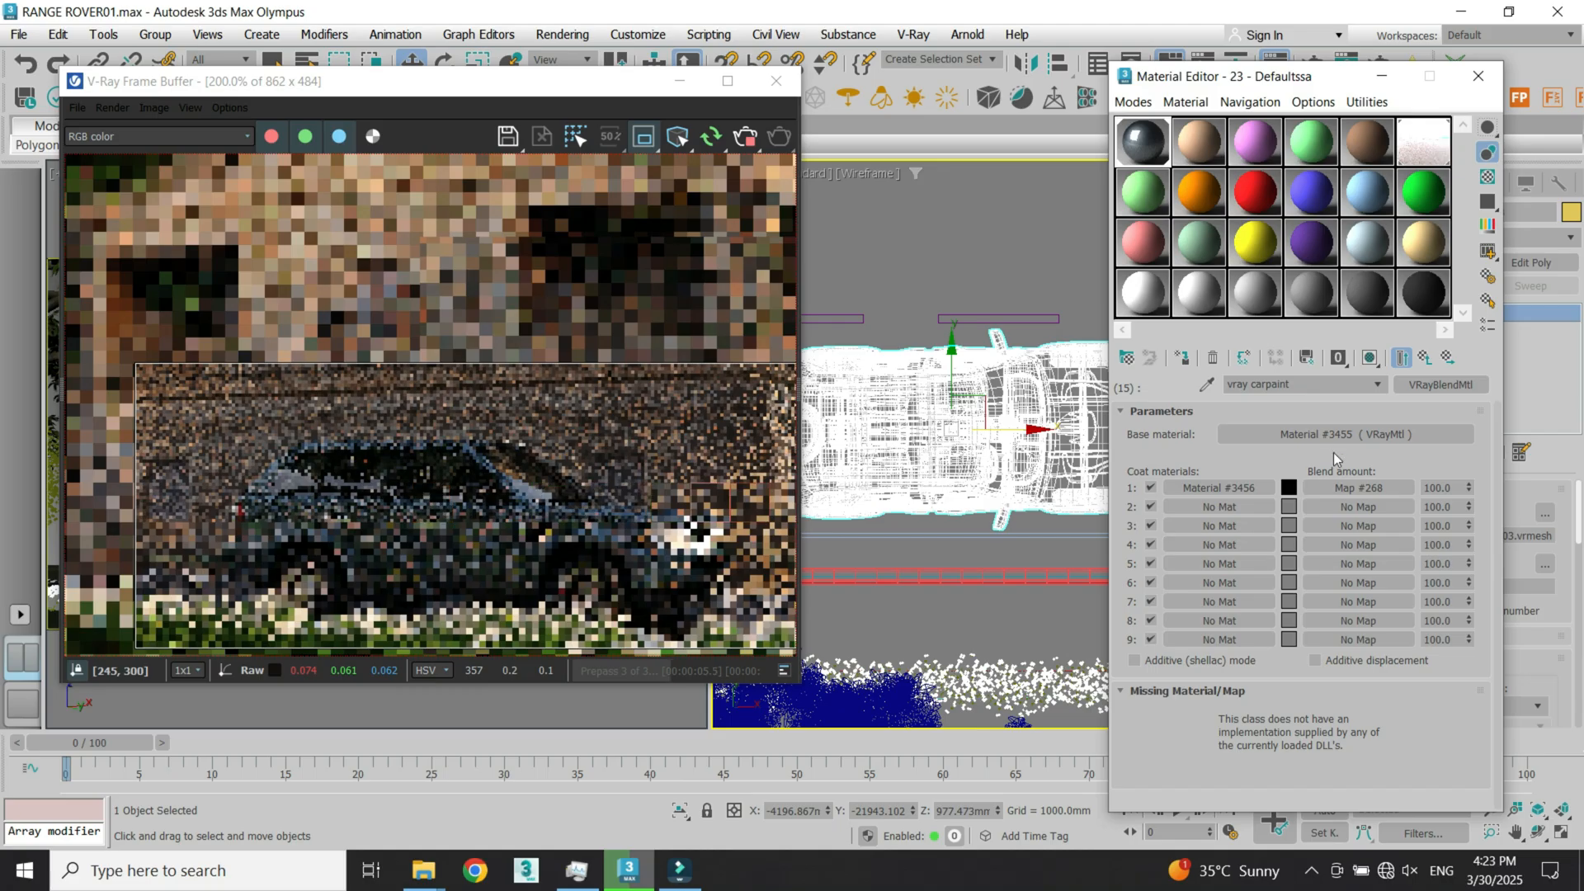
pyautogui.click(1335, 435)
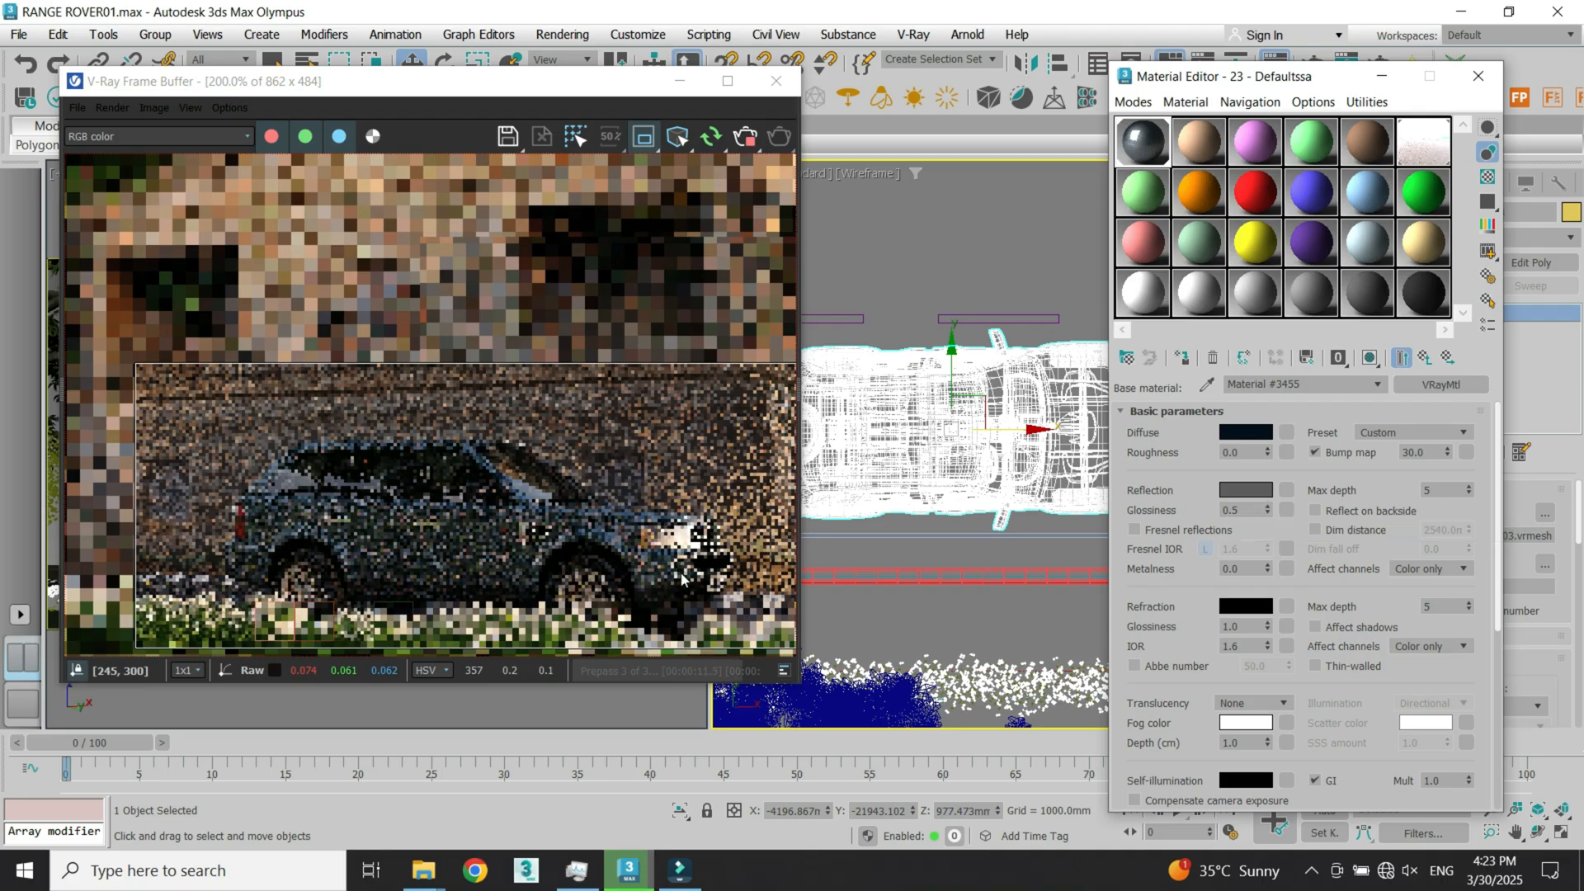
# Step: Display the VRayReflection channel and try a reflection value of 0.559 with glossiness 0.9 on the car paint's base material
pyautogui.click(125, 137)
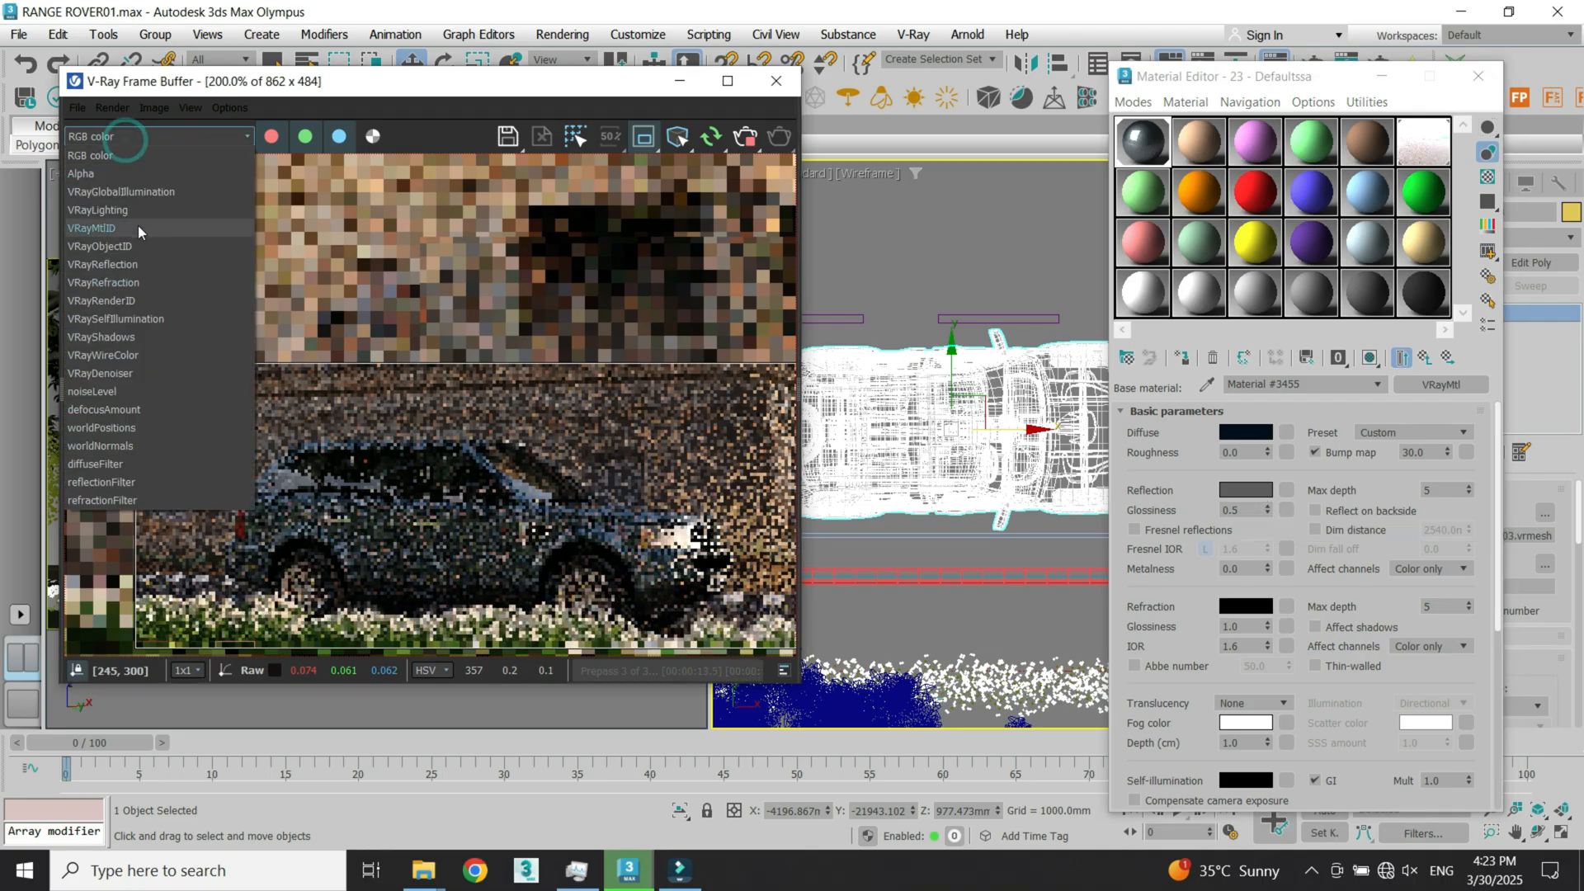
pyautogui.click(140, 265)
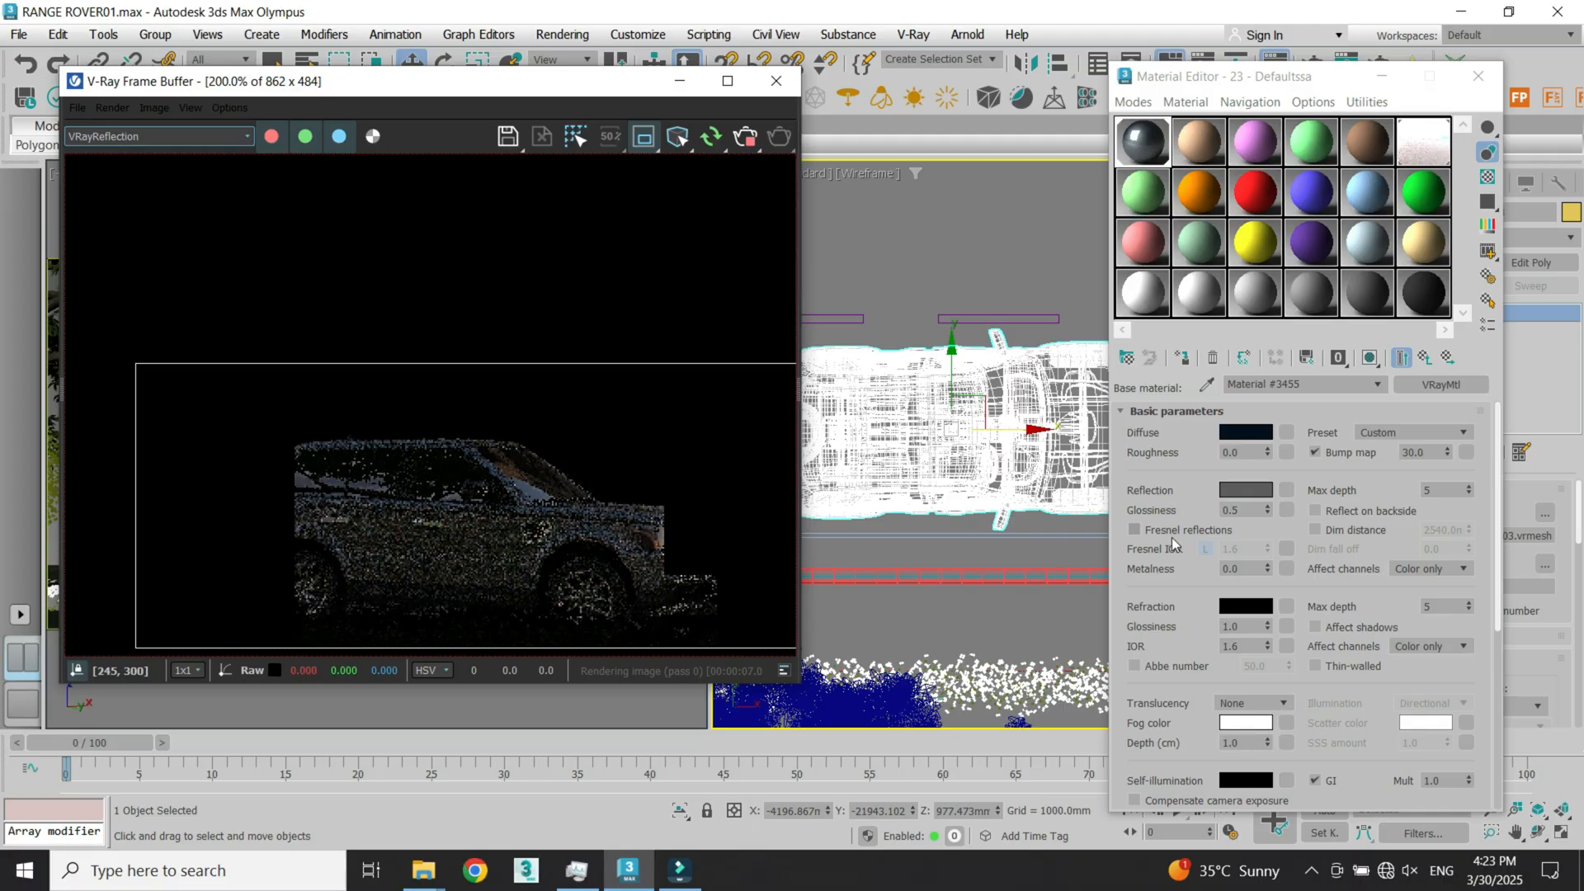
pyautogui.click(1226, 476)
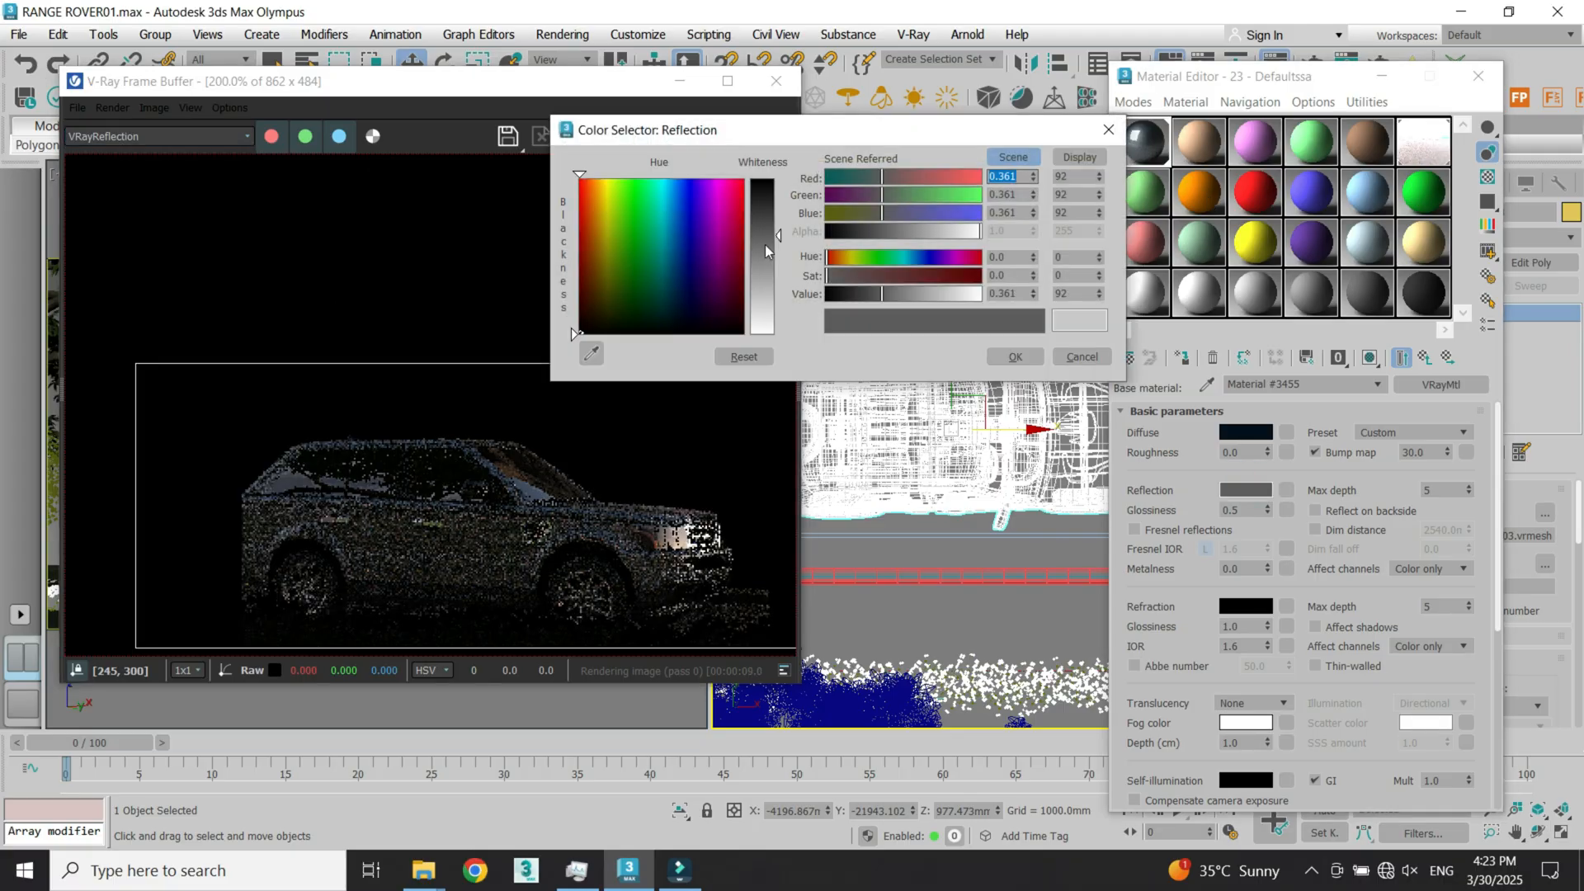
pyautogui.moveTo(778, 240); pyautogui.dragTo(778, 266)
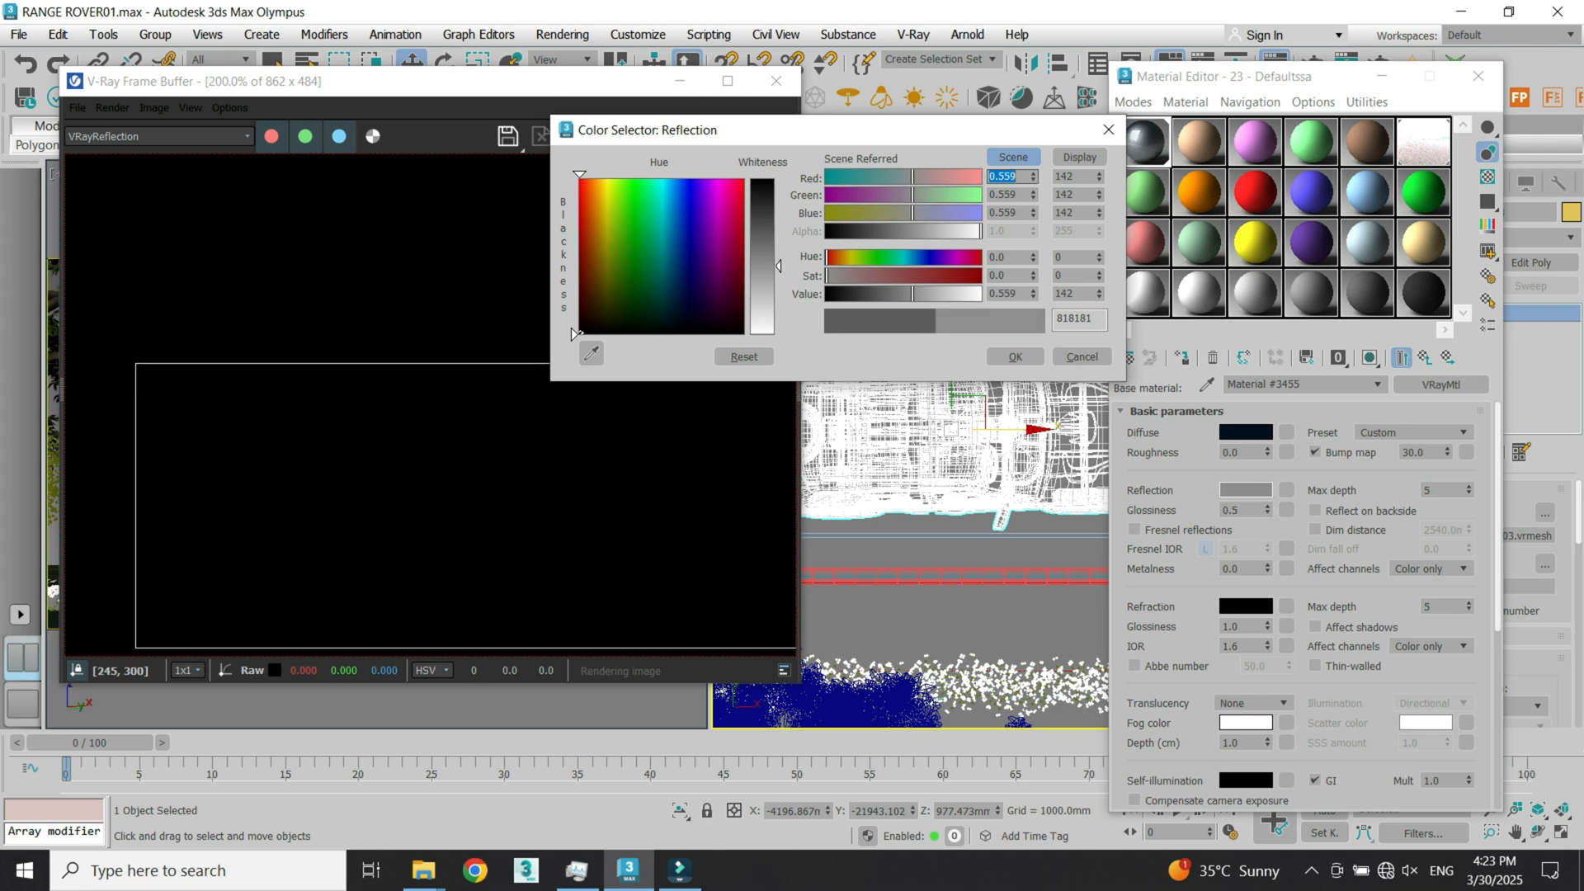
pyautogui.click(1016, 355)
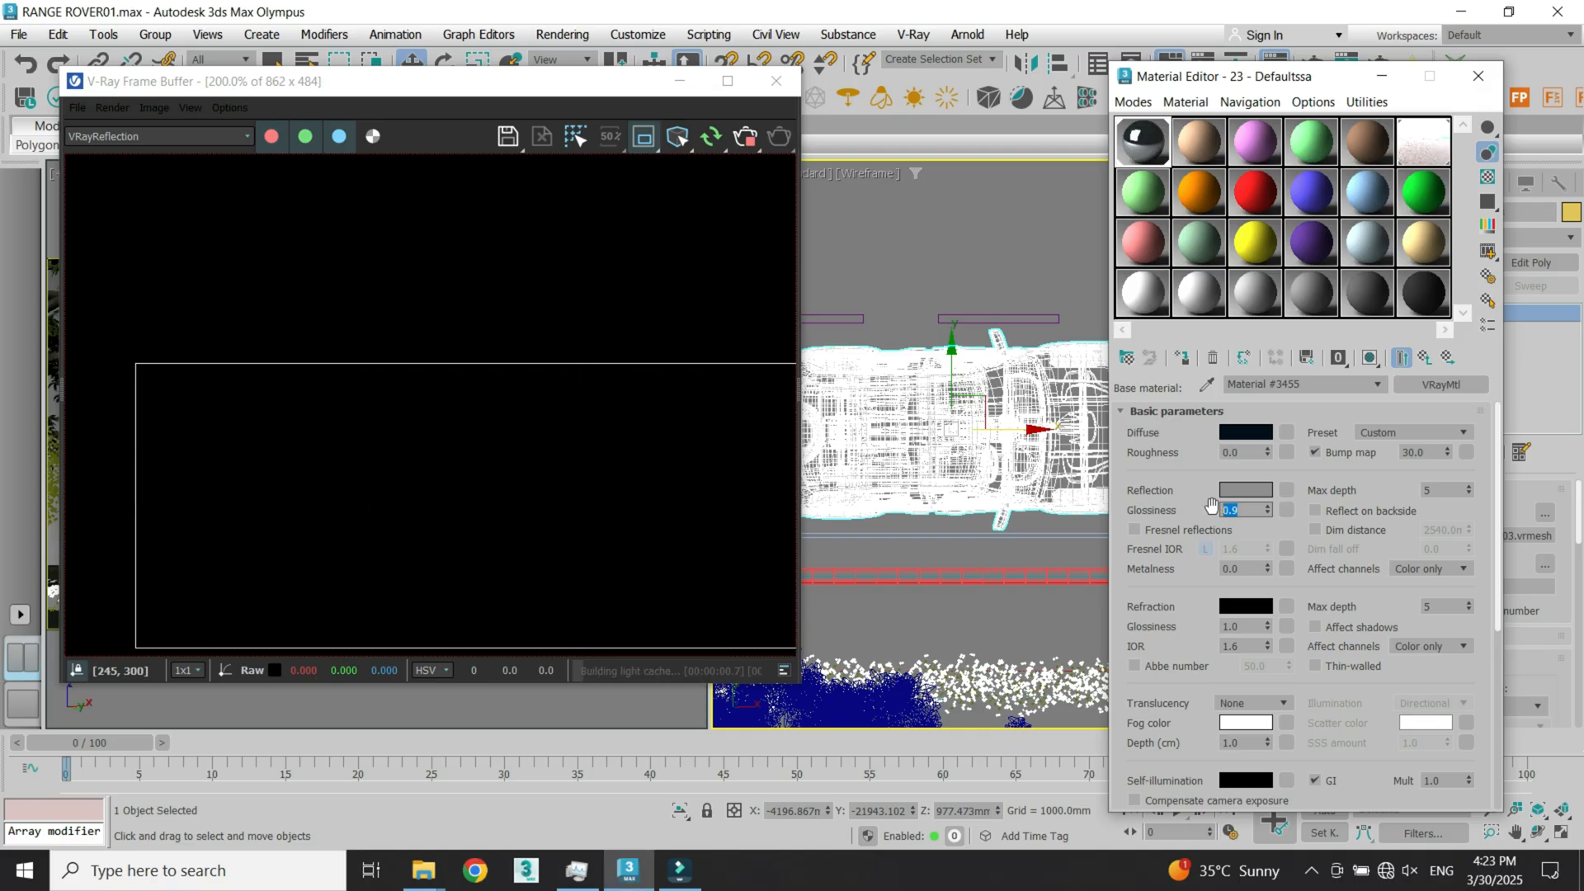
# Step: Check the car paint's material sample and switch the frame buffer display back to RGB color
pyautogui.doubleClick(1143, 141)
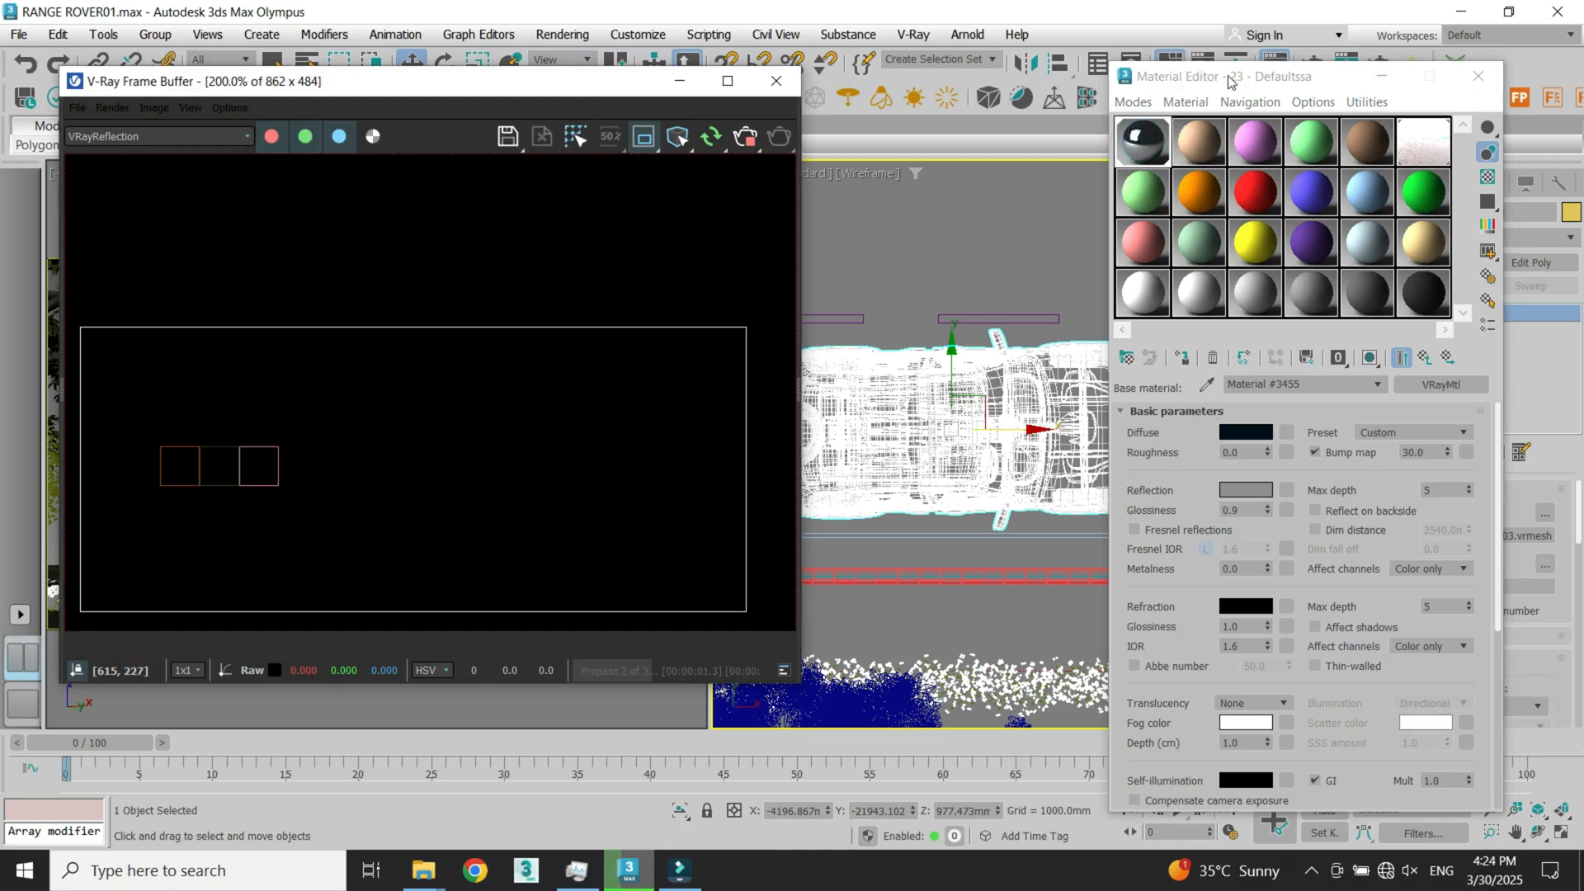
pyautogui.click(1227, 77)
pyautogui.click(699, 152)
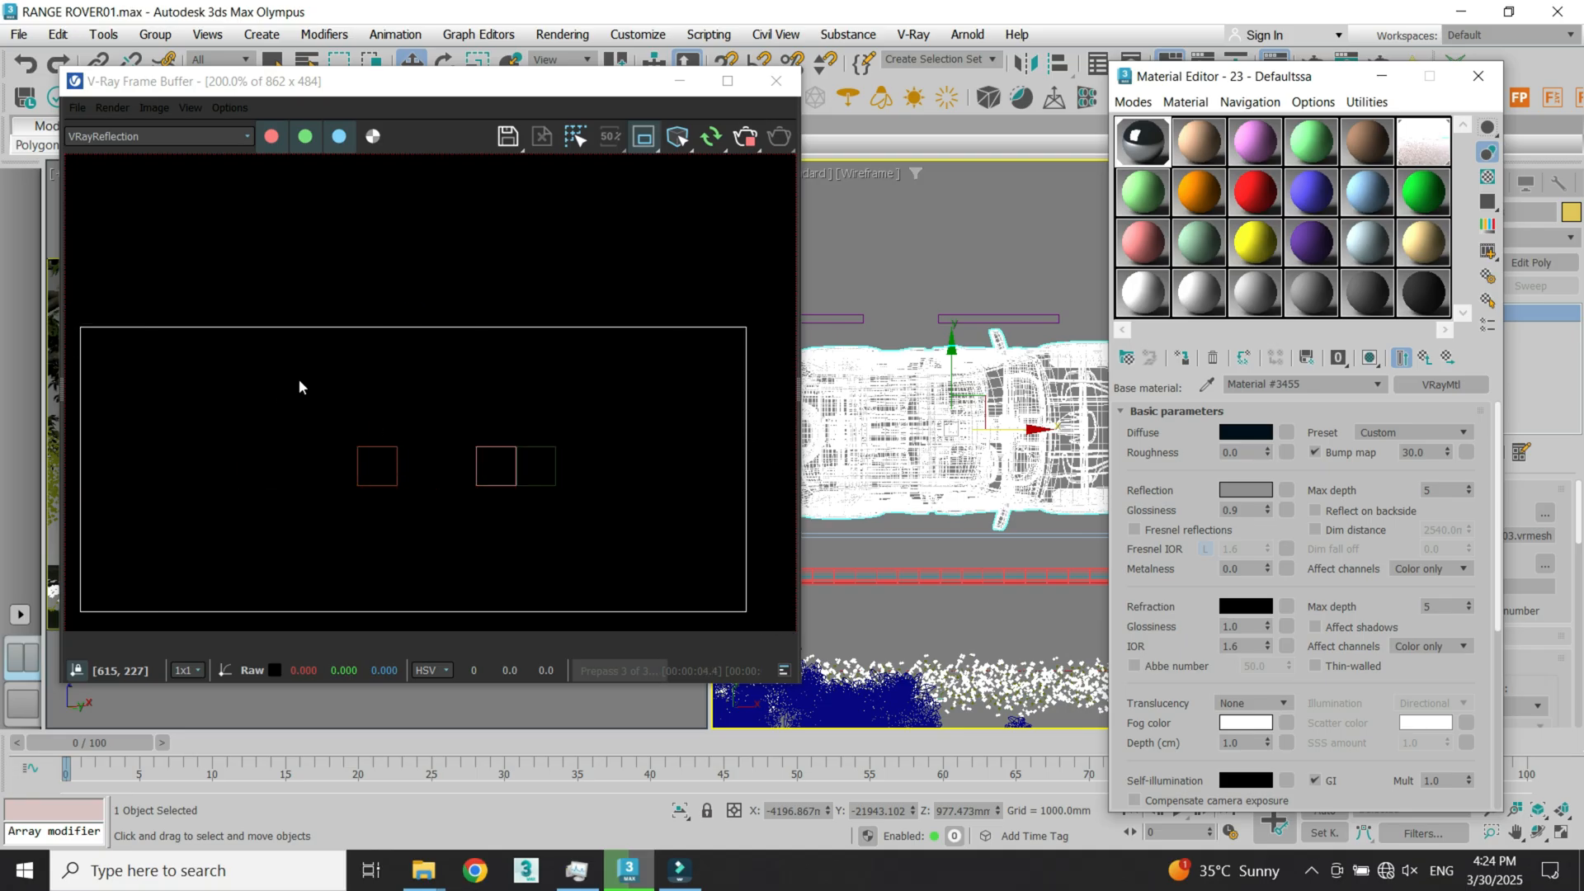
pyautogui.click(147, 138)
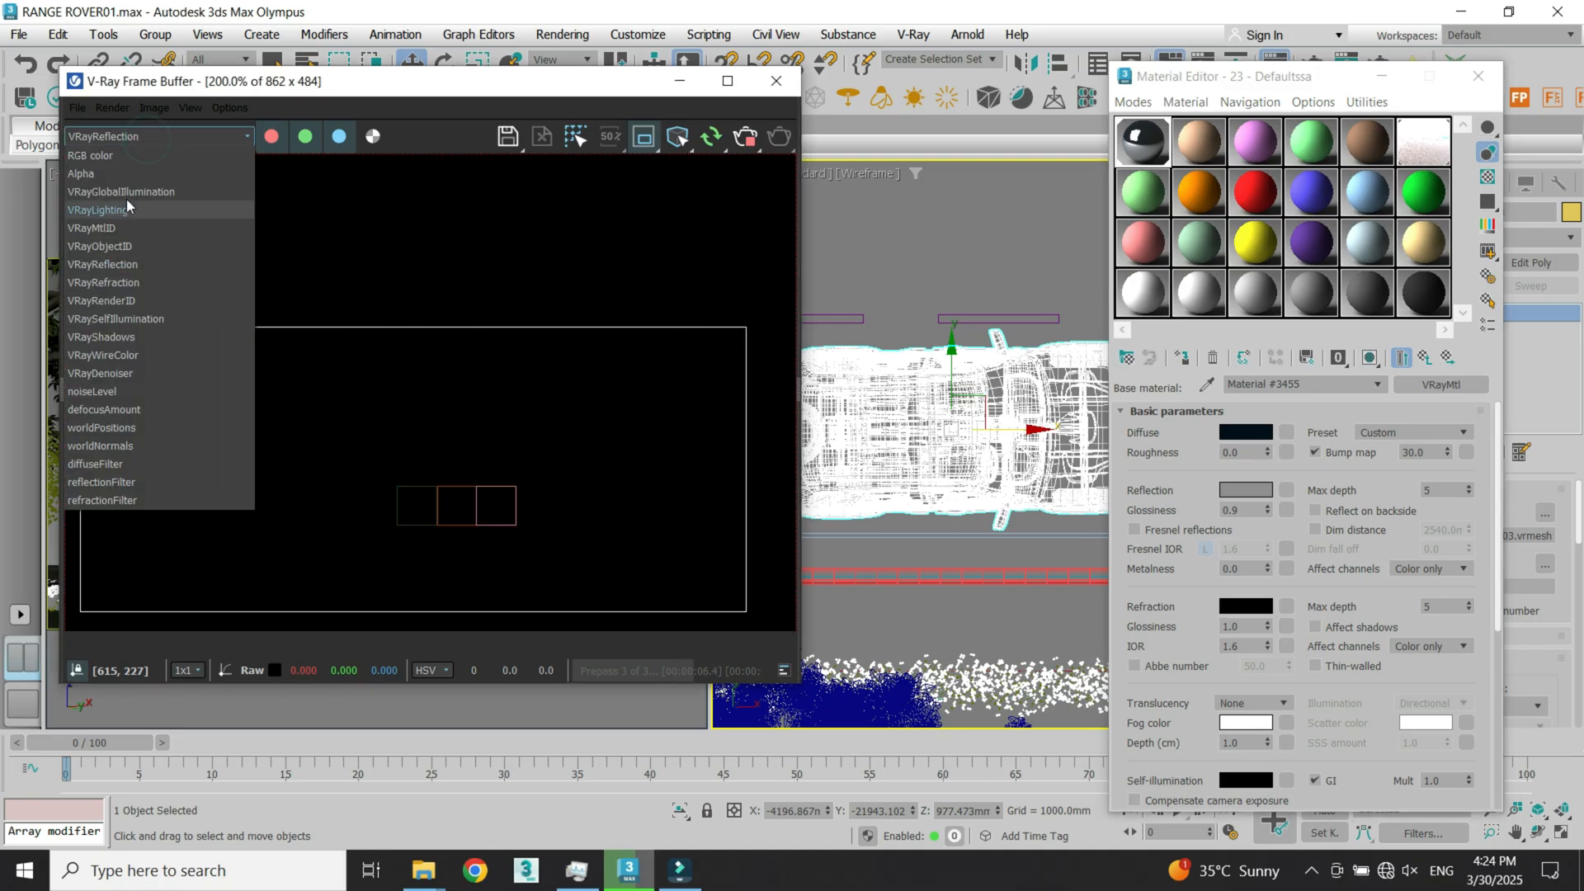
pyautogui.click(122, 155)
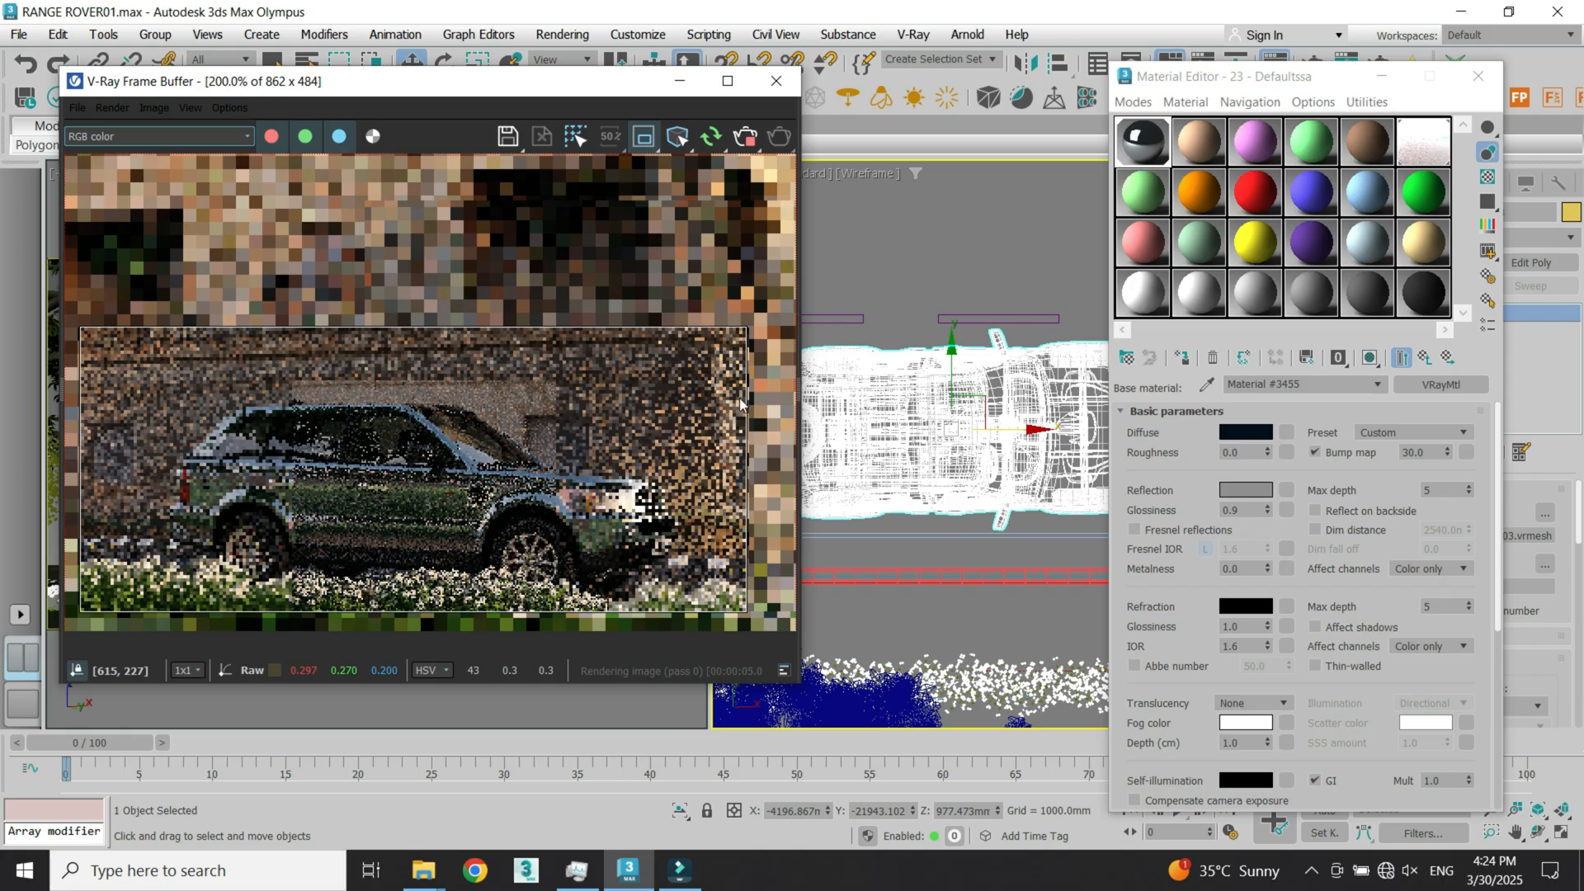
# Step: Set the car paint base material's reflection glossiness to 0.5 and its reflection color to a gray value of about 0.443
pyautogui.moveTo(1249, 510); pyautogui.dragTo(1207, 508)
pyautogui.write('0.5')
pyautogui.press('Return')
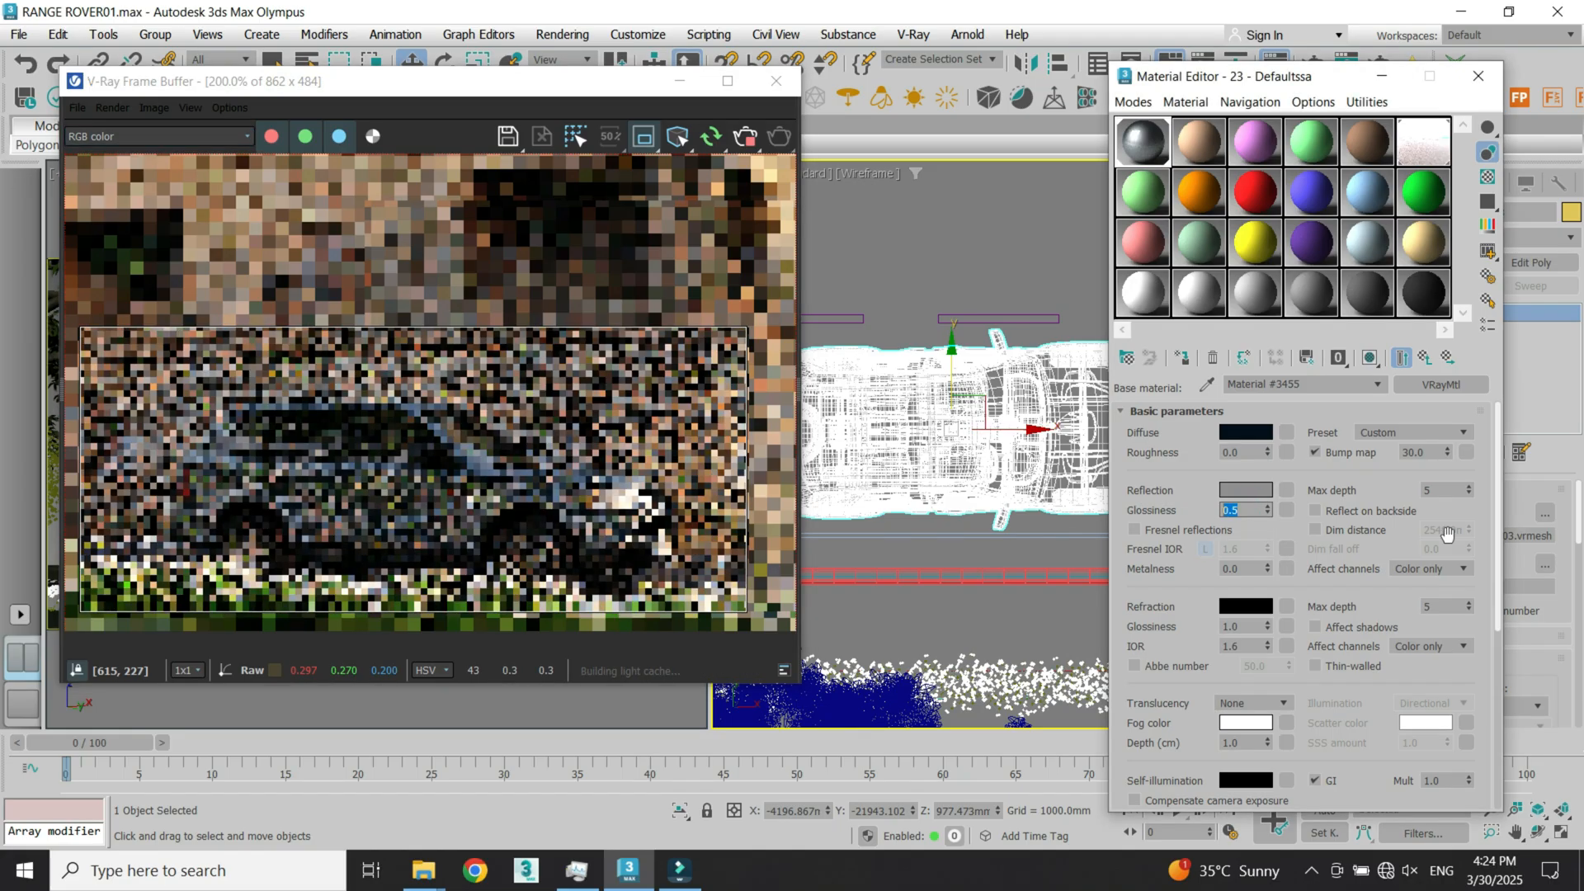
pyautogui.click(1238, 491)
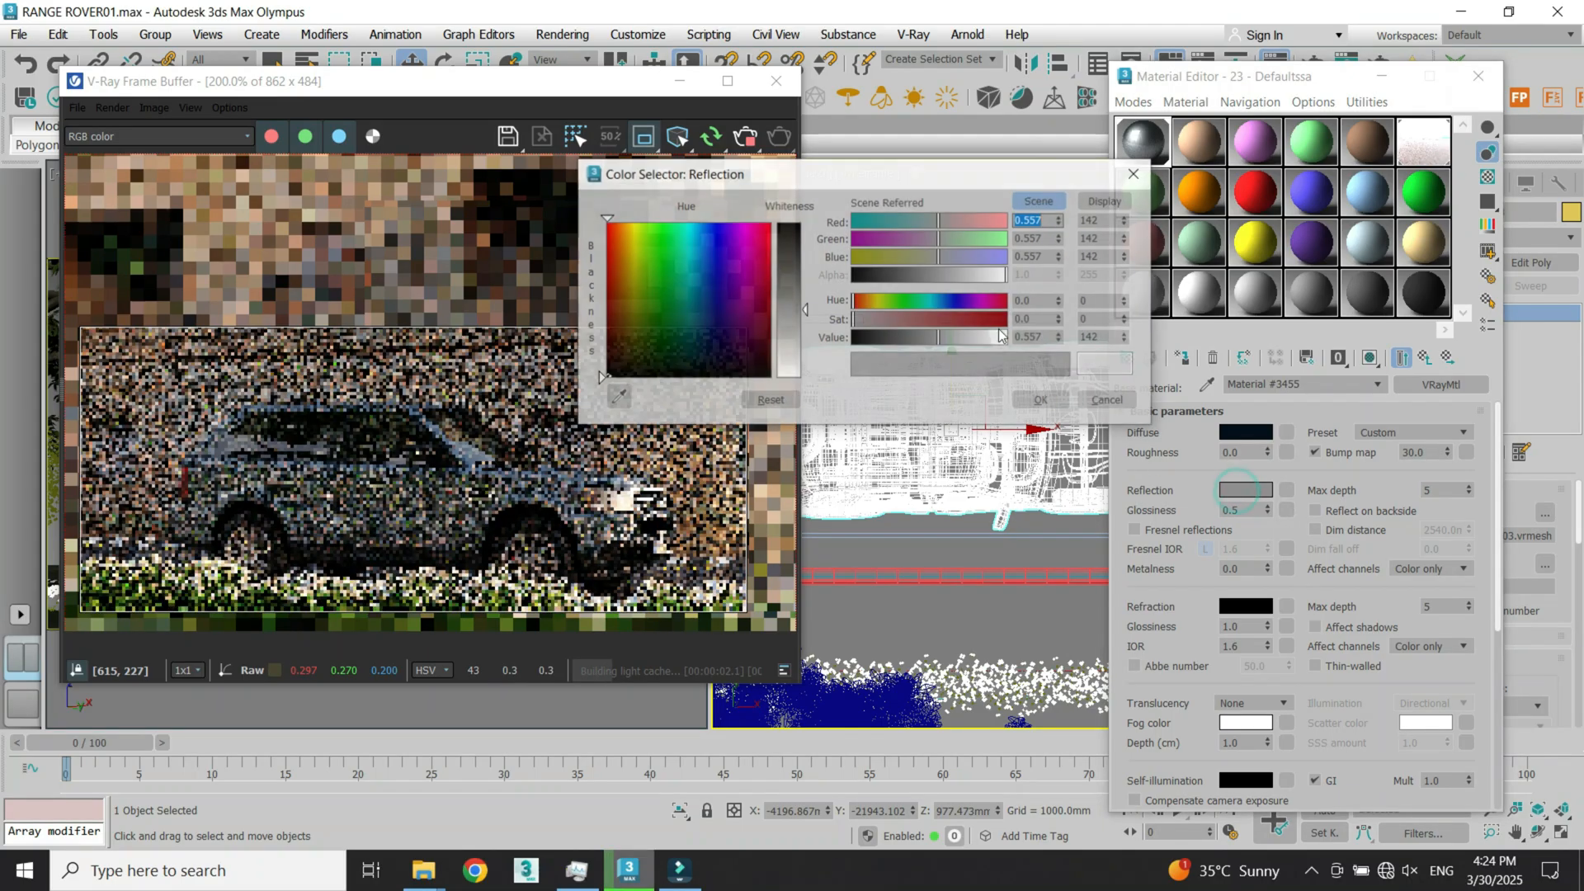
pyautogui.moveTo(814, 328); pyautogui.dragTo(805, 292)
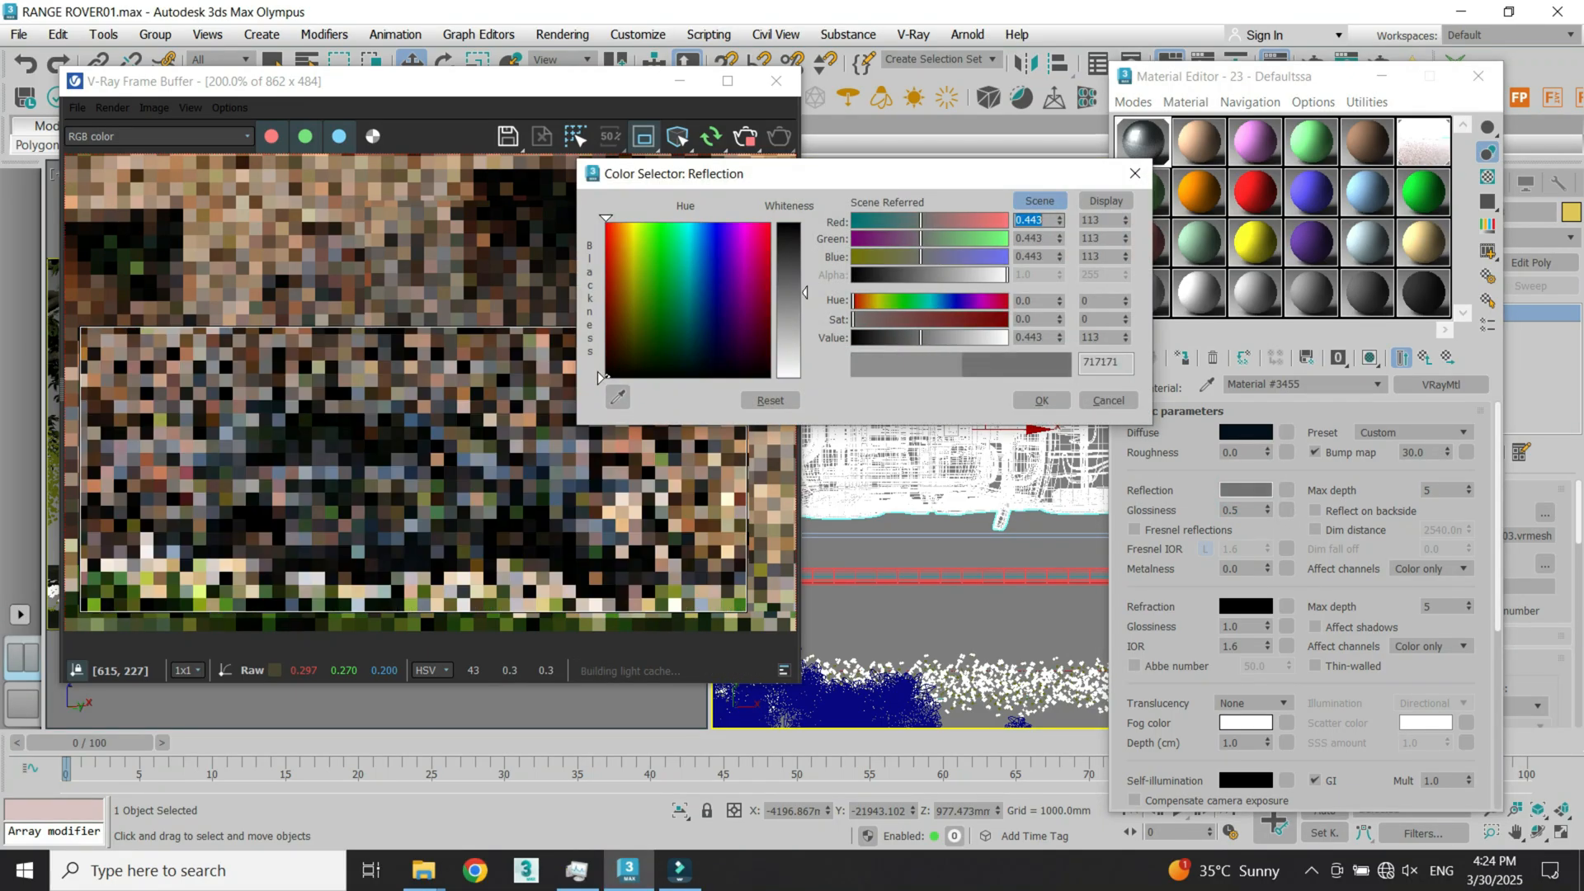
pyautogui.click(1041, 400)
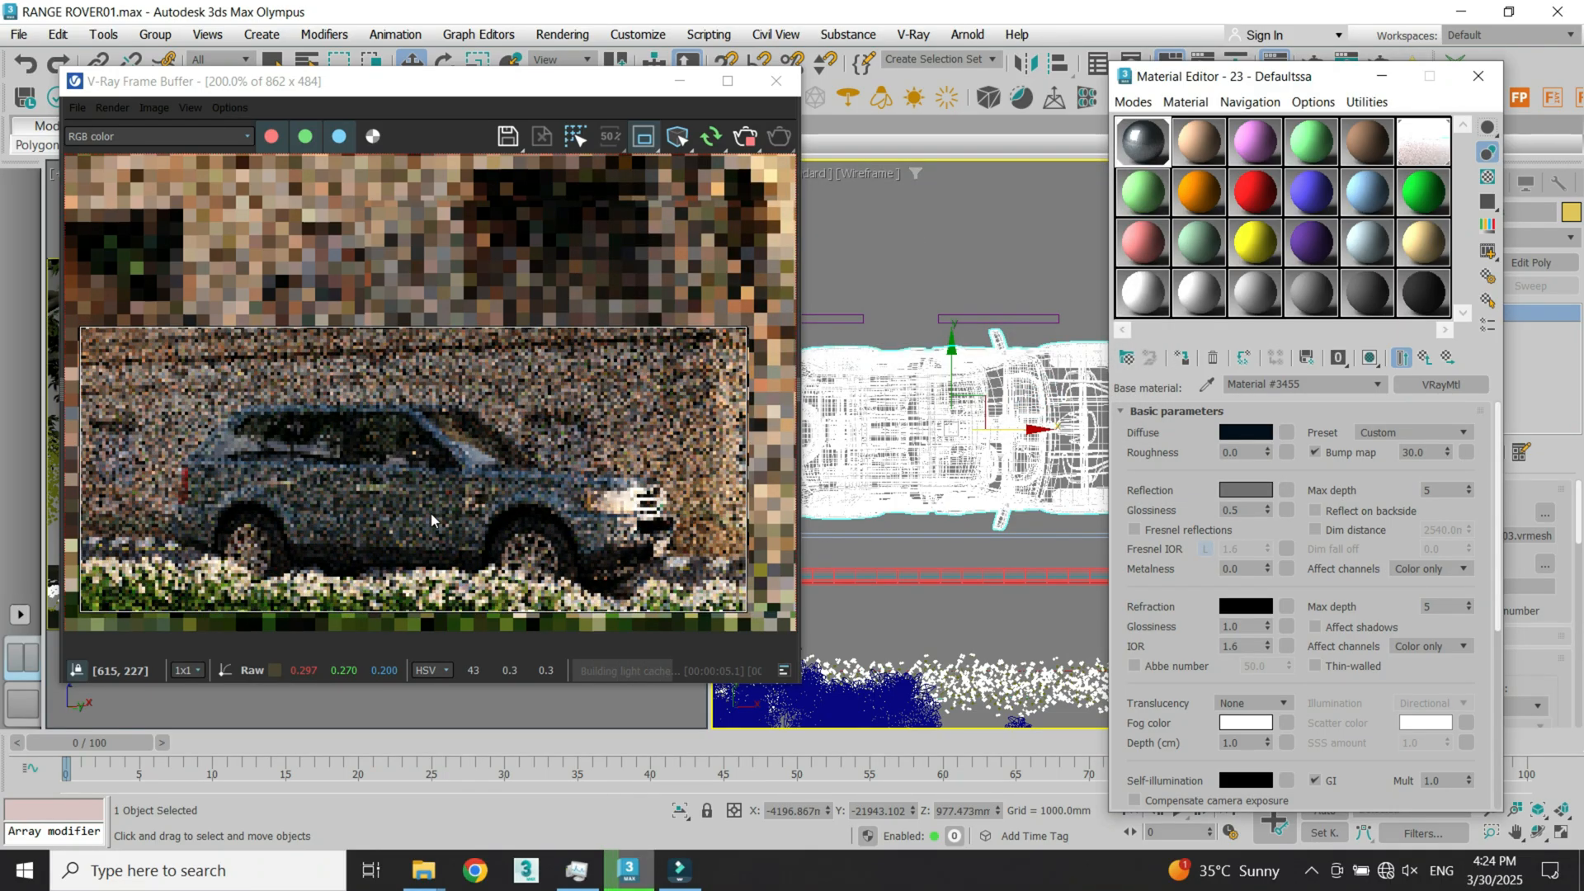
# Step: Remove the region restriction around the car so that the whole frame renders
pyautogui.scroll(-2, 380, 356)
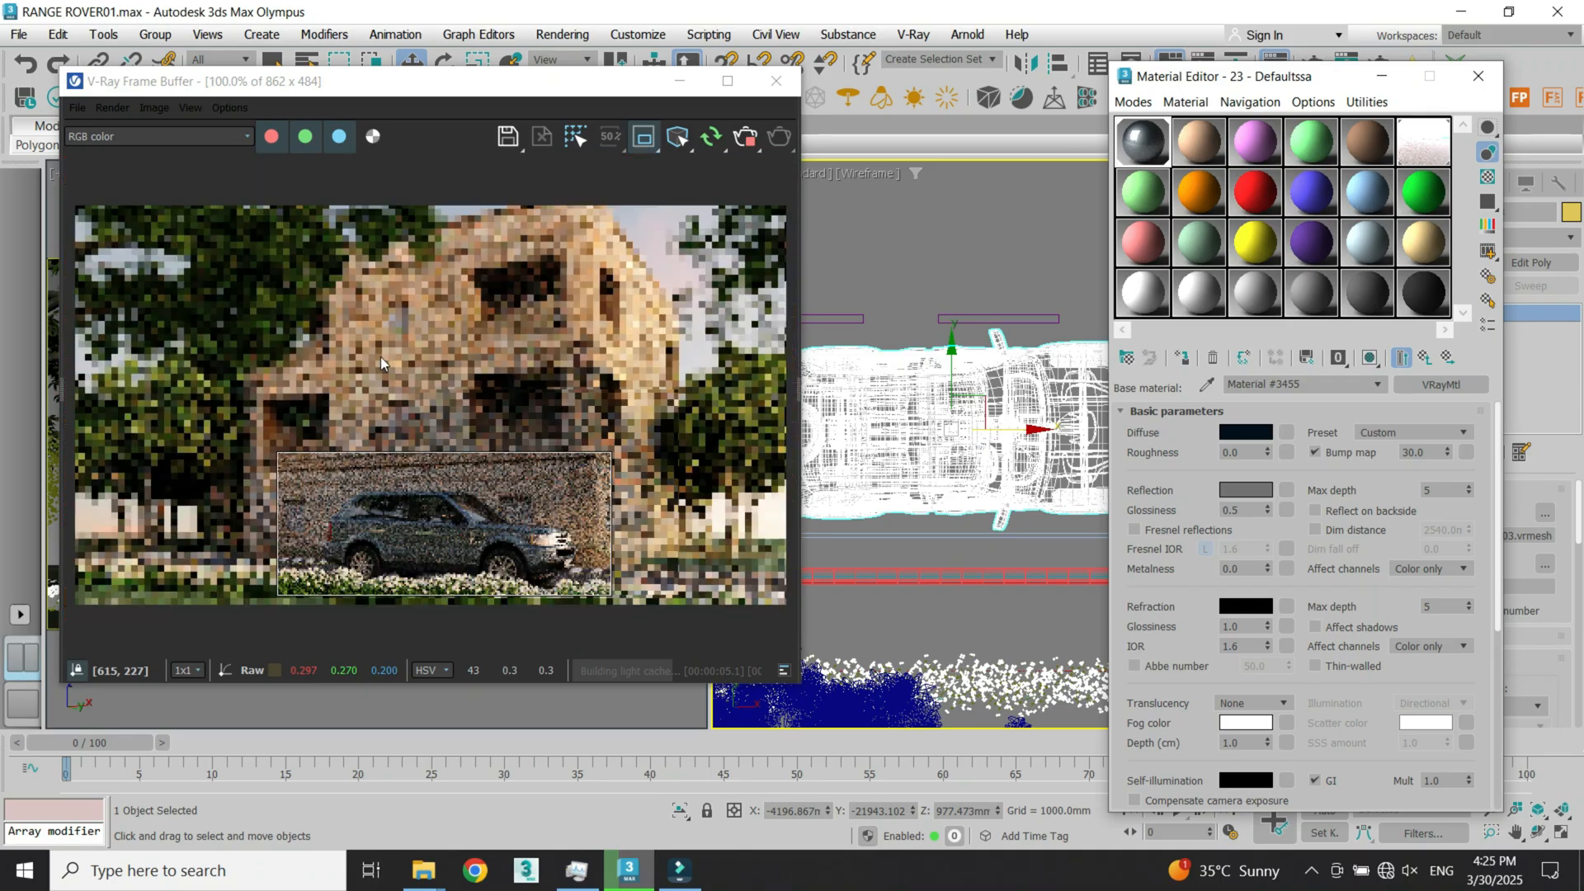
pyautogui.scroll(-1, 378, 388)
pyautogui.scroll(1, 424, 380)
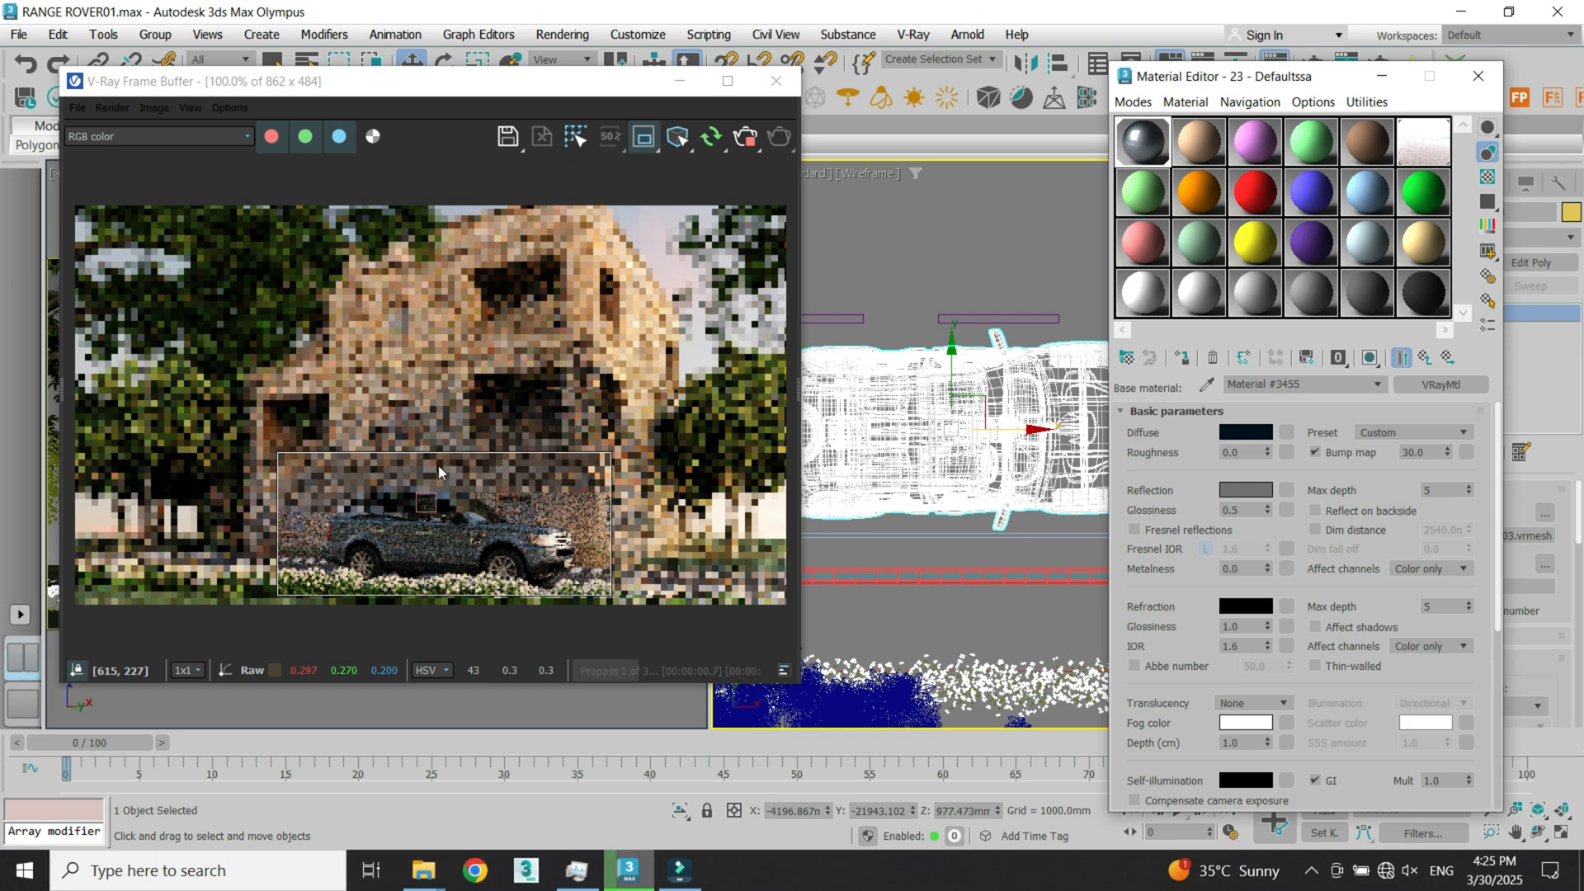
pyautogui.click(646, 142)
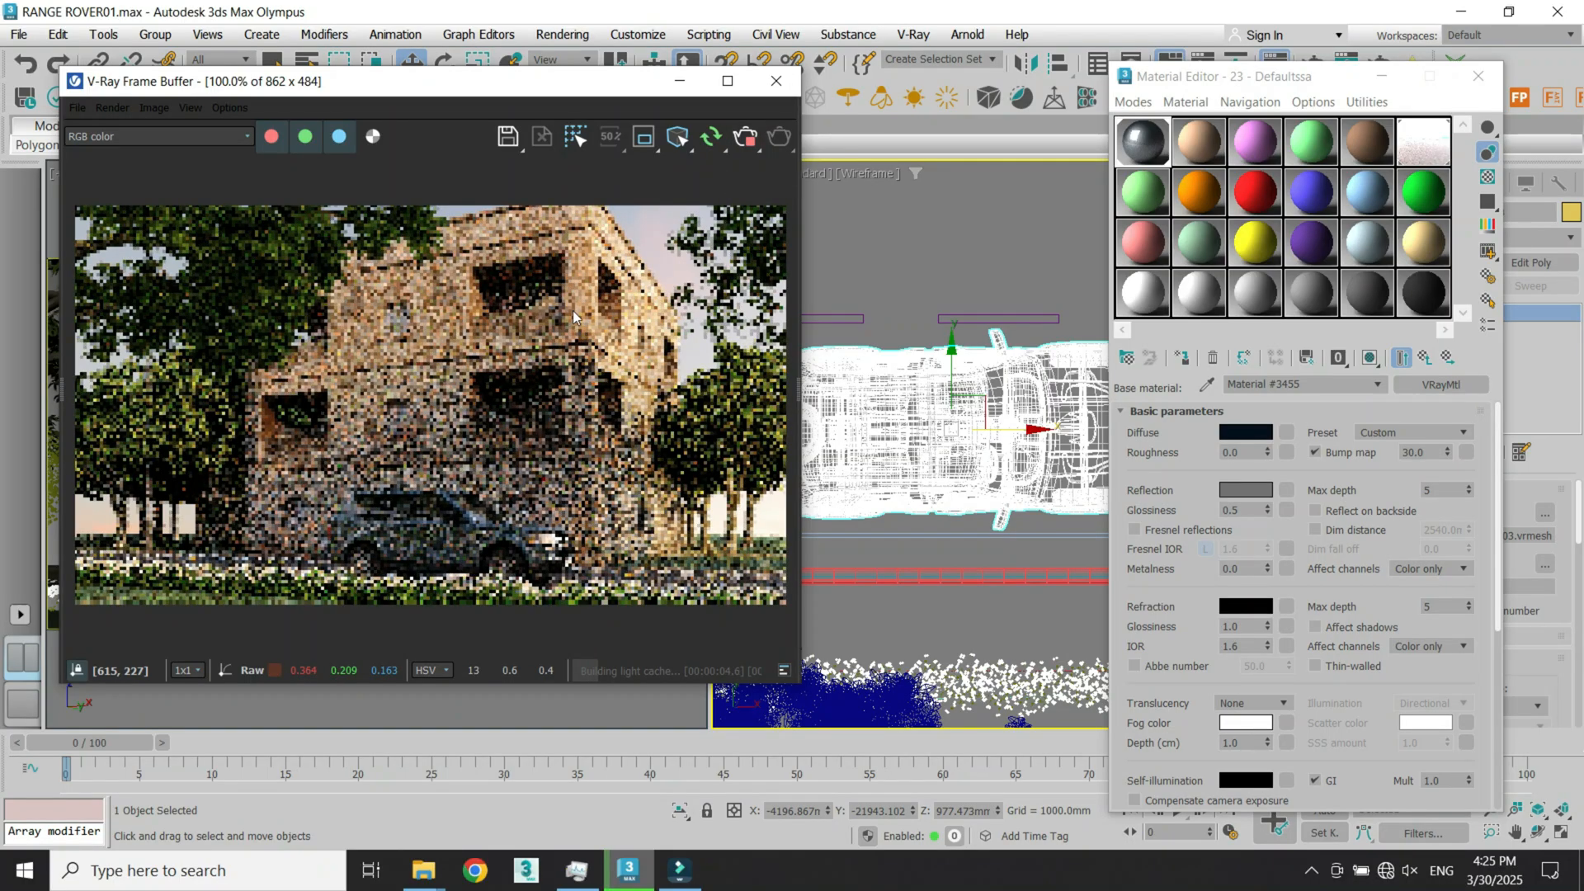
# Step: Stop the interactive render and close the frame buffer and the Material Editor
pyautogui.click(746, 139)
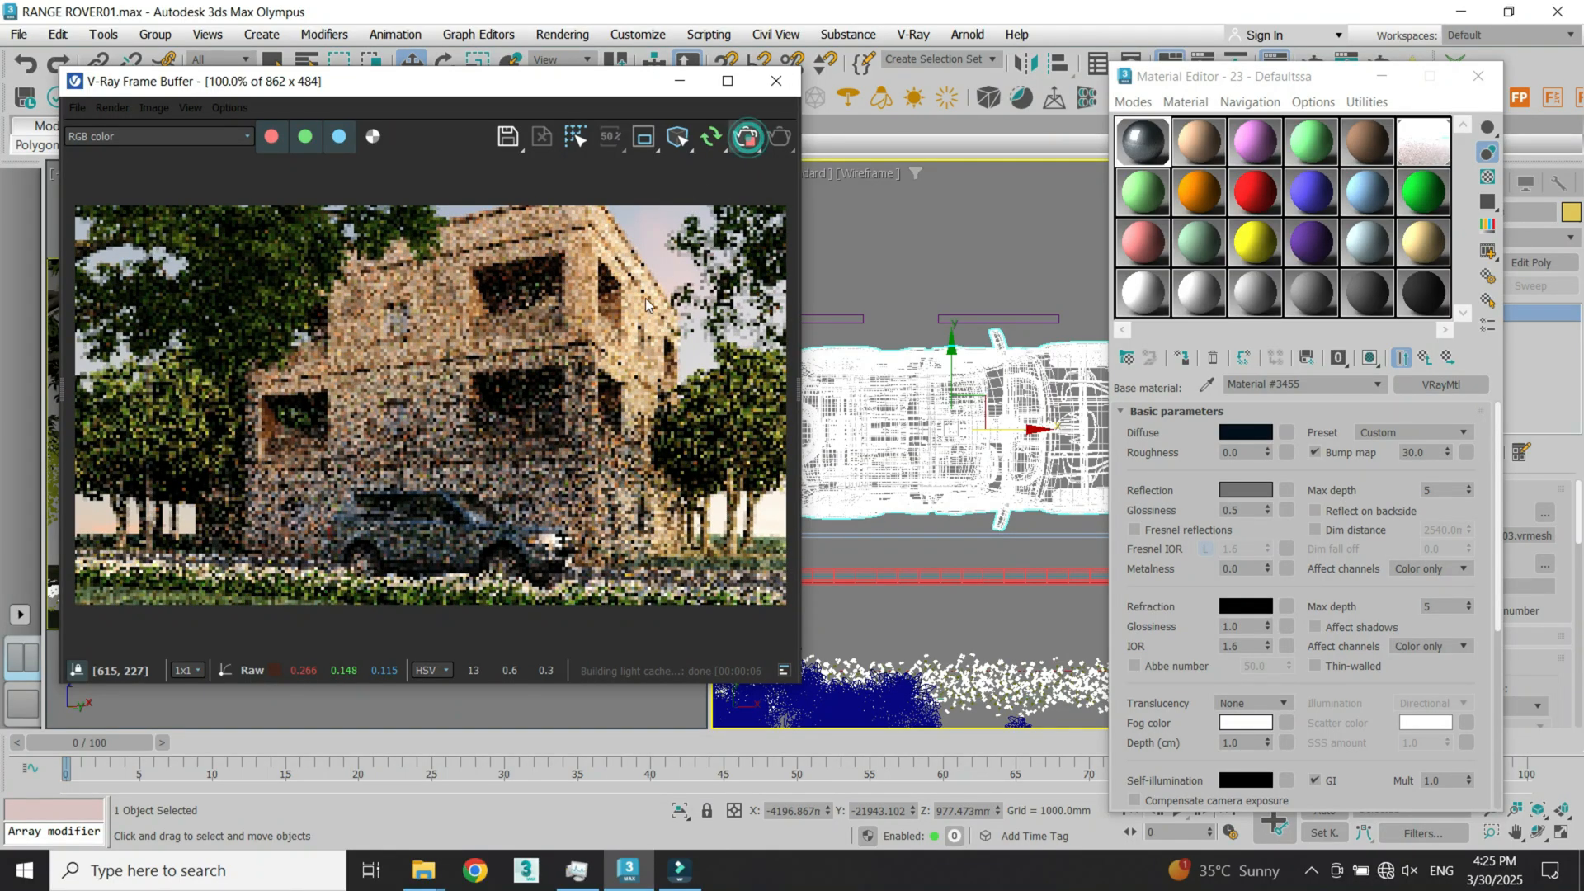
pyautogui.click(776, 80)
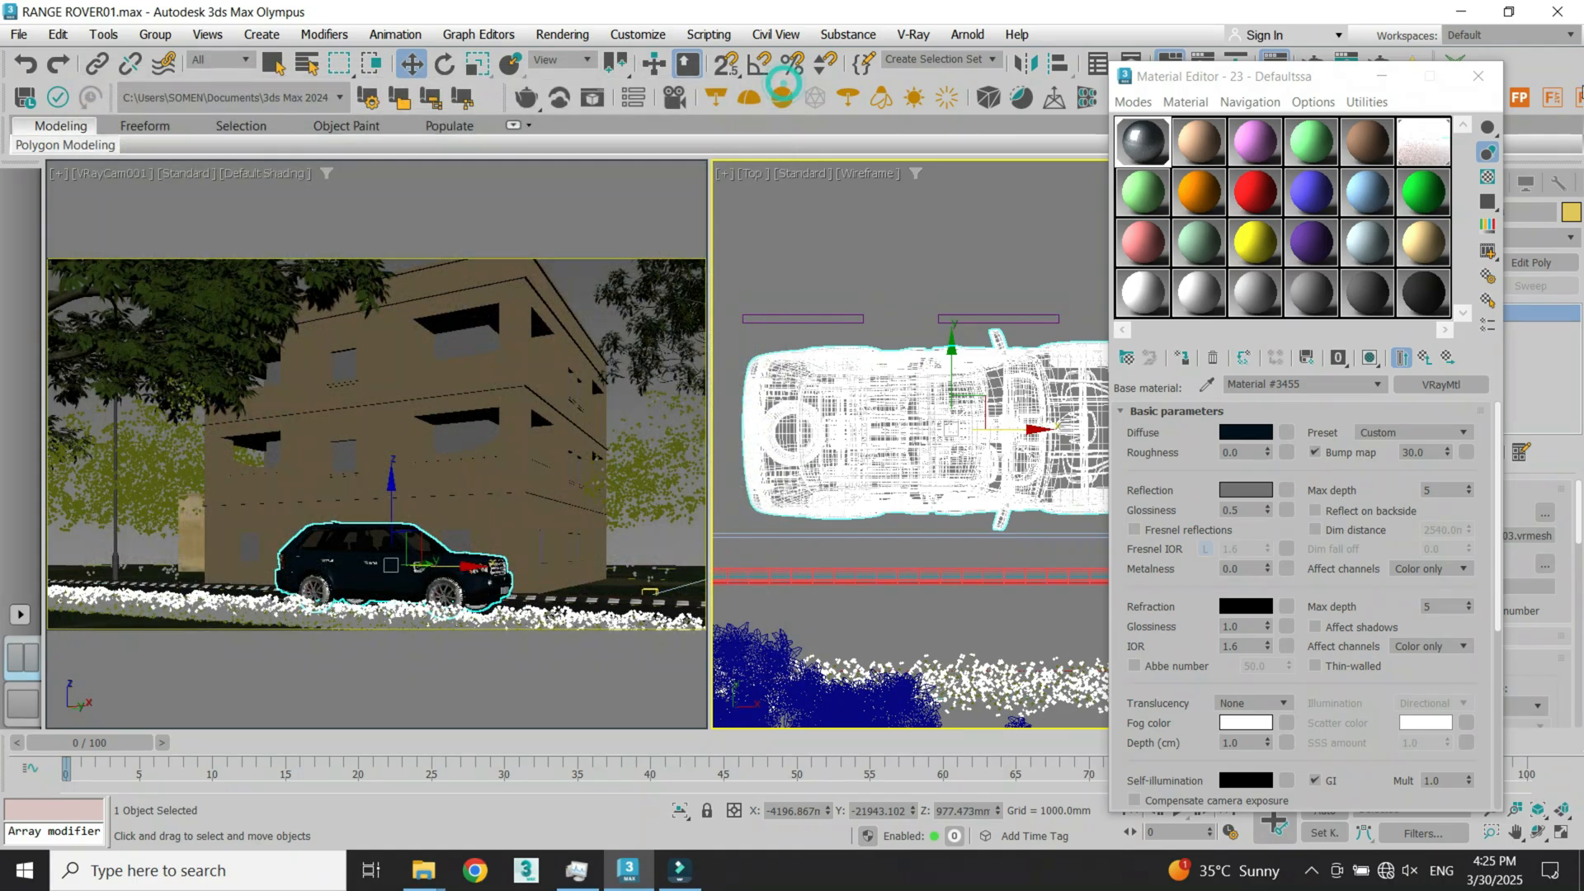
pyautogui.click(1479, 76)
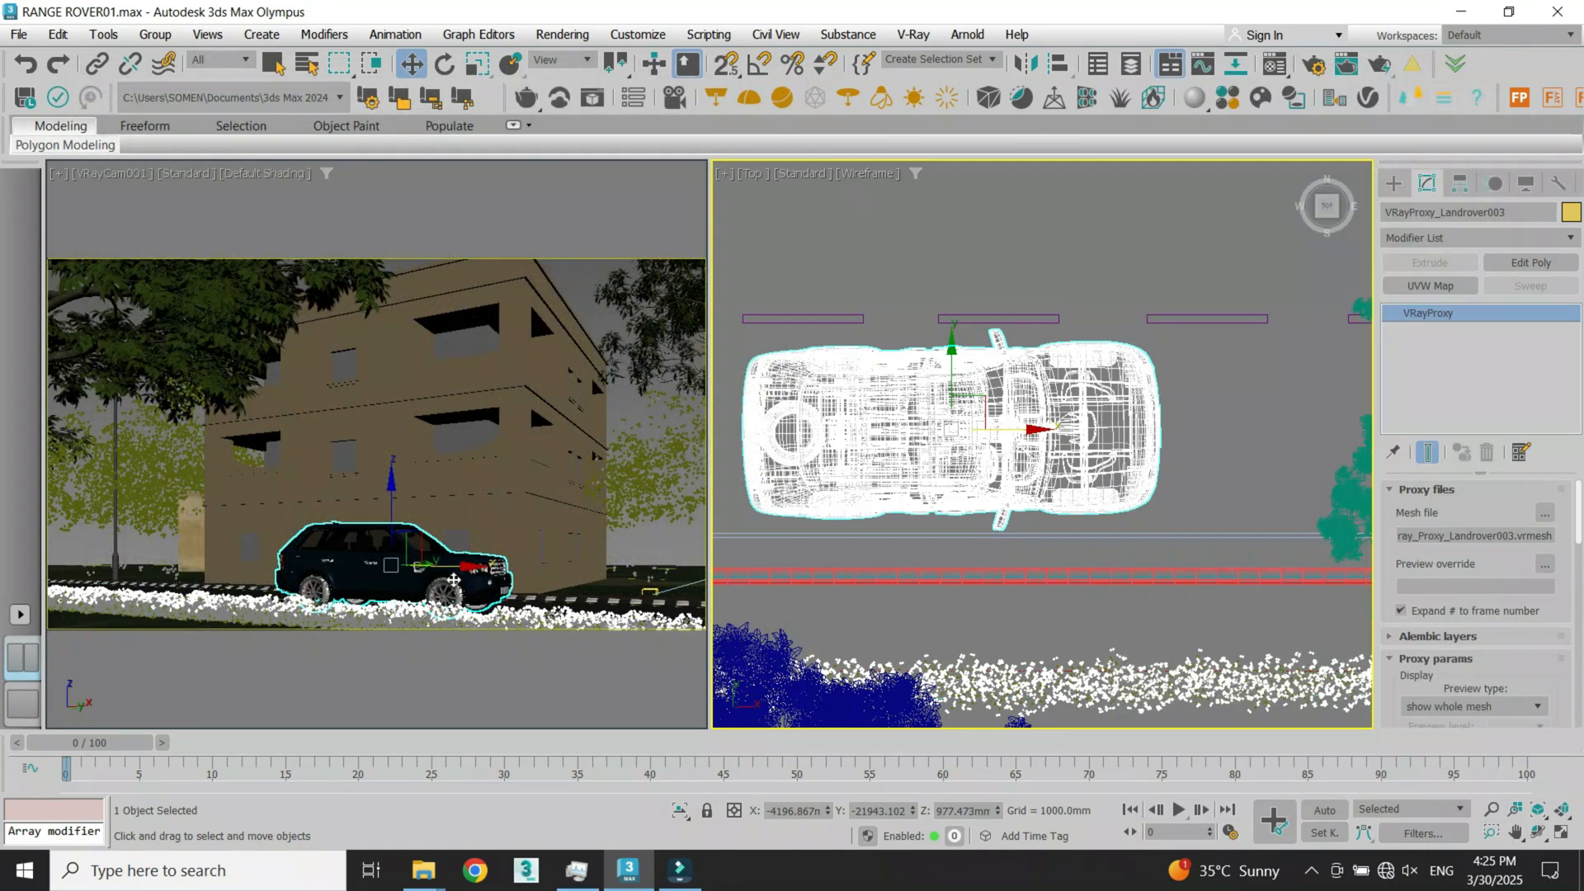
# Step: Switch to a single full-size viewport showing the VRayCam001 camera view
pyautogui.click(22, 703)
pyautogui.click(917, 365)
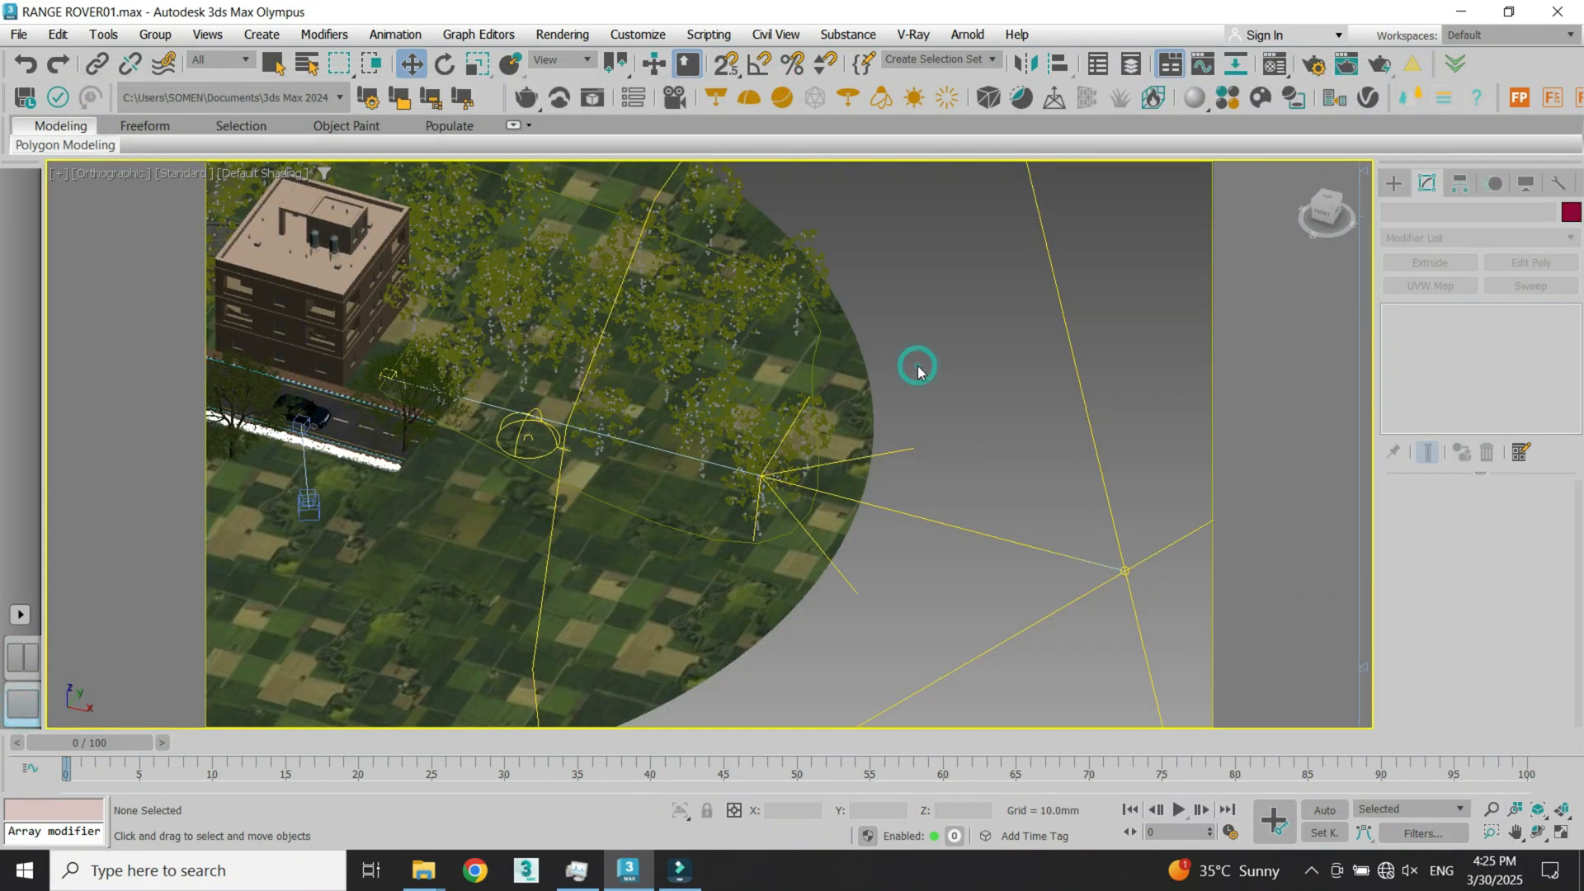
pyautogui.press('c')
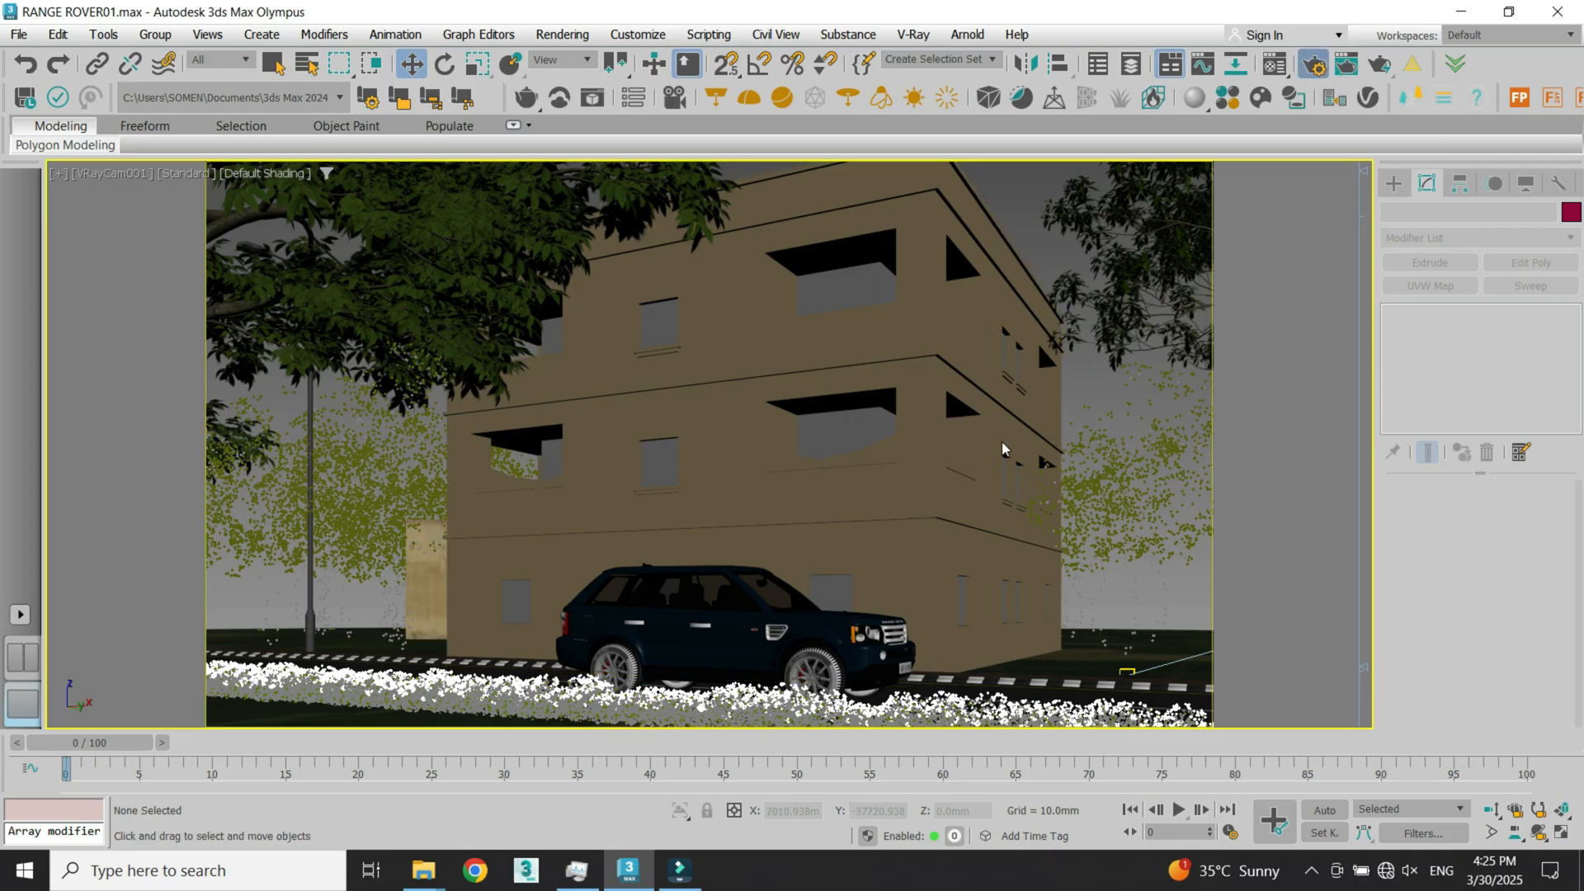
# Step: Set the render output size to 1920x1080 in the render setup
pyautogui.press('F10')
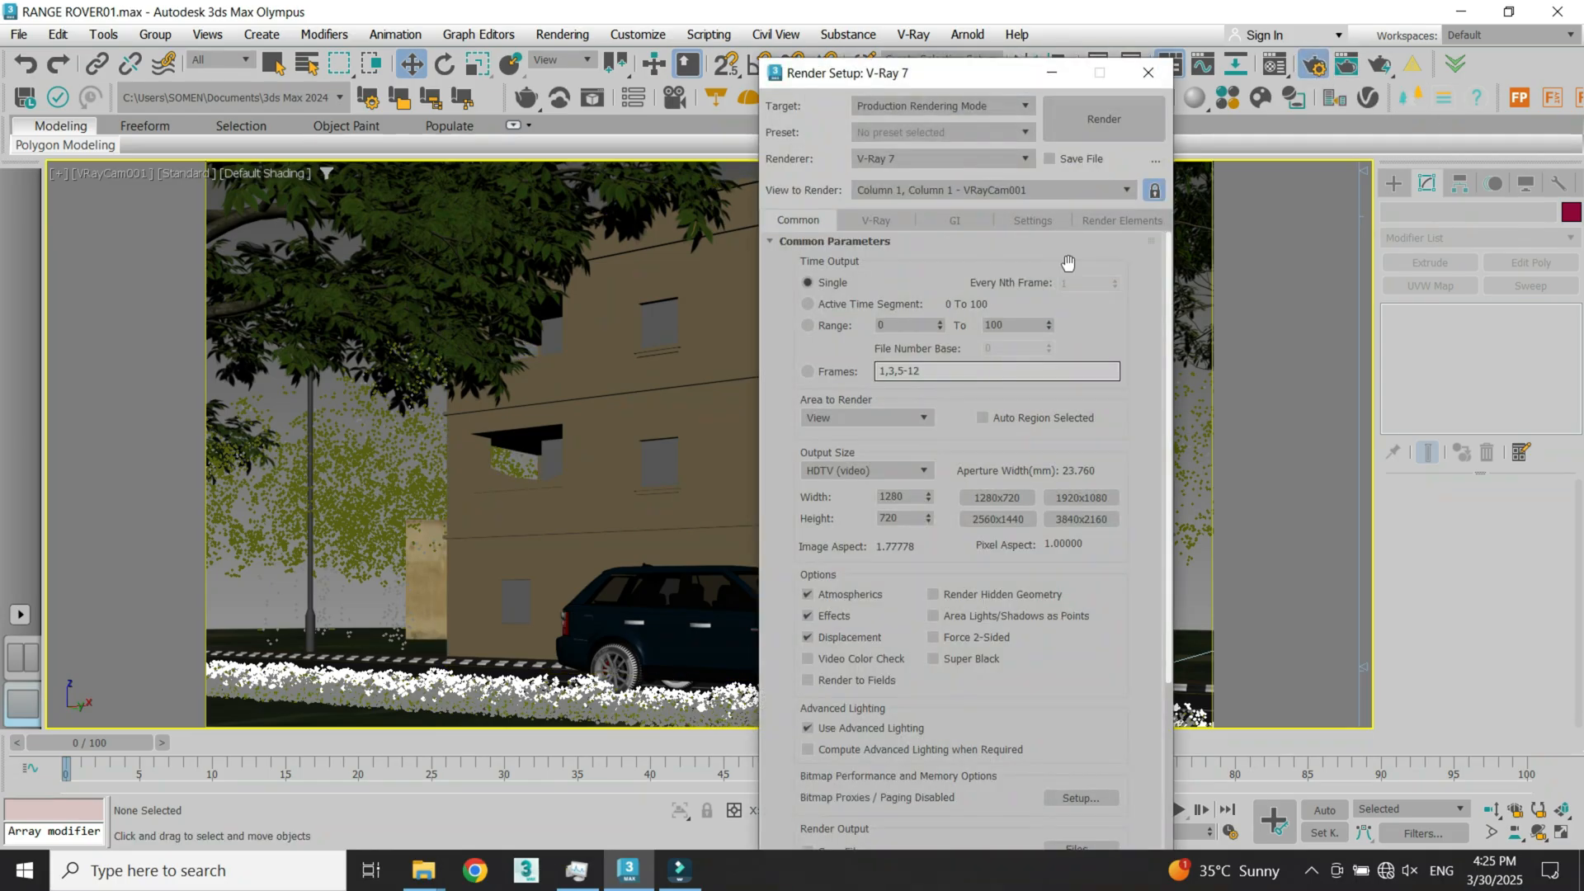
pyautogui.moveTo(943, 87); pyautogui.dragTo(969, 58)
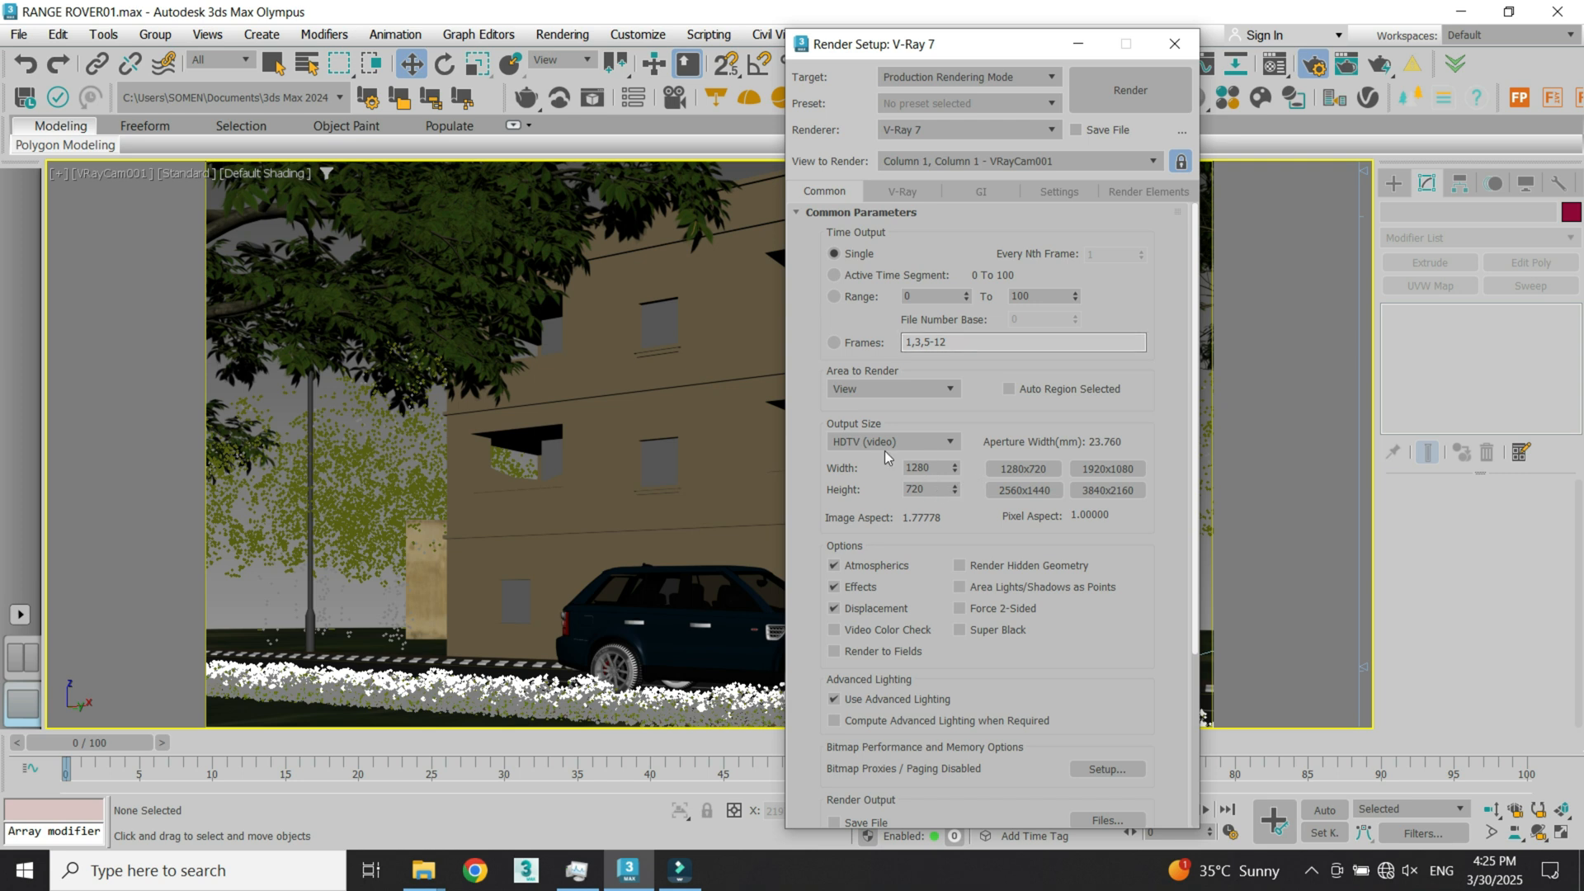
pyautogui.click(1108, 469)
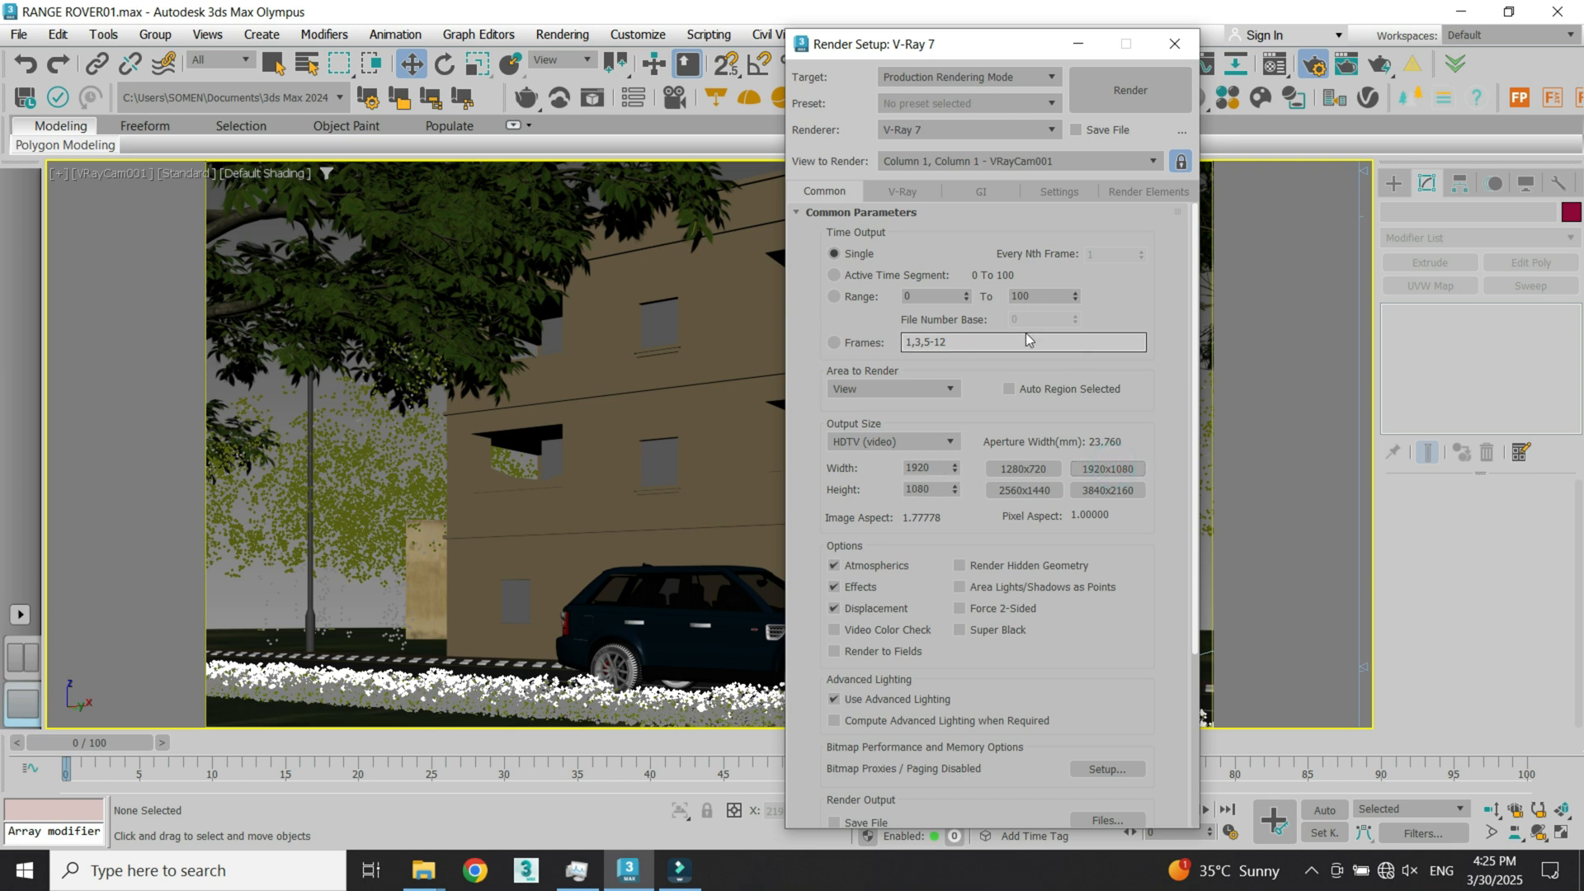
# Step: Set the bucket image sampler's noise threshold to 0.005
pyautogui.moveTo(1193, 247); pyautogui.dragTo(1035, 208)
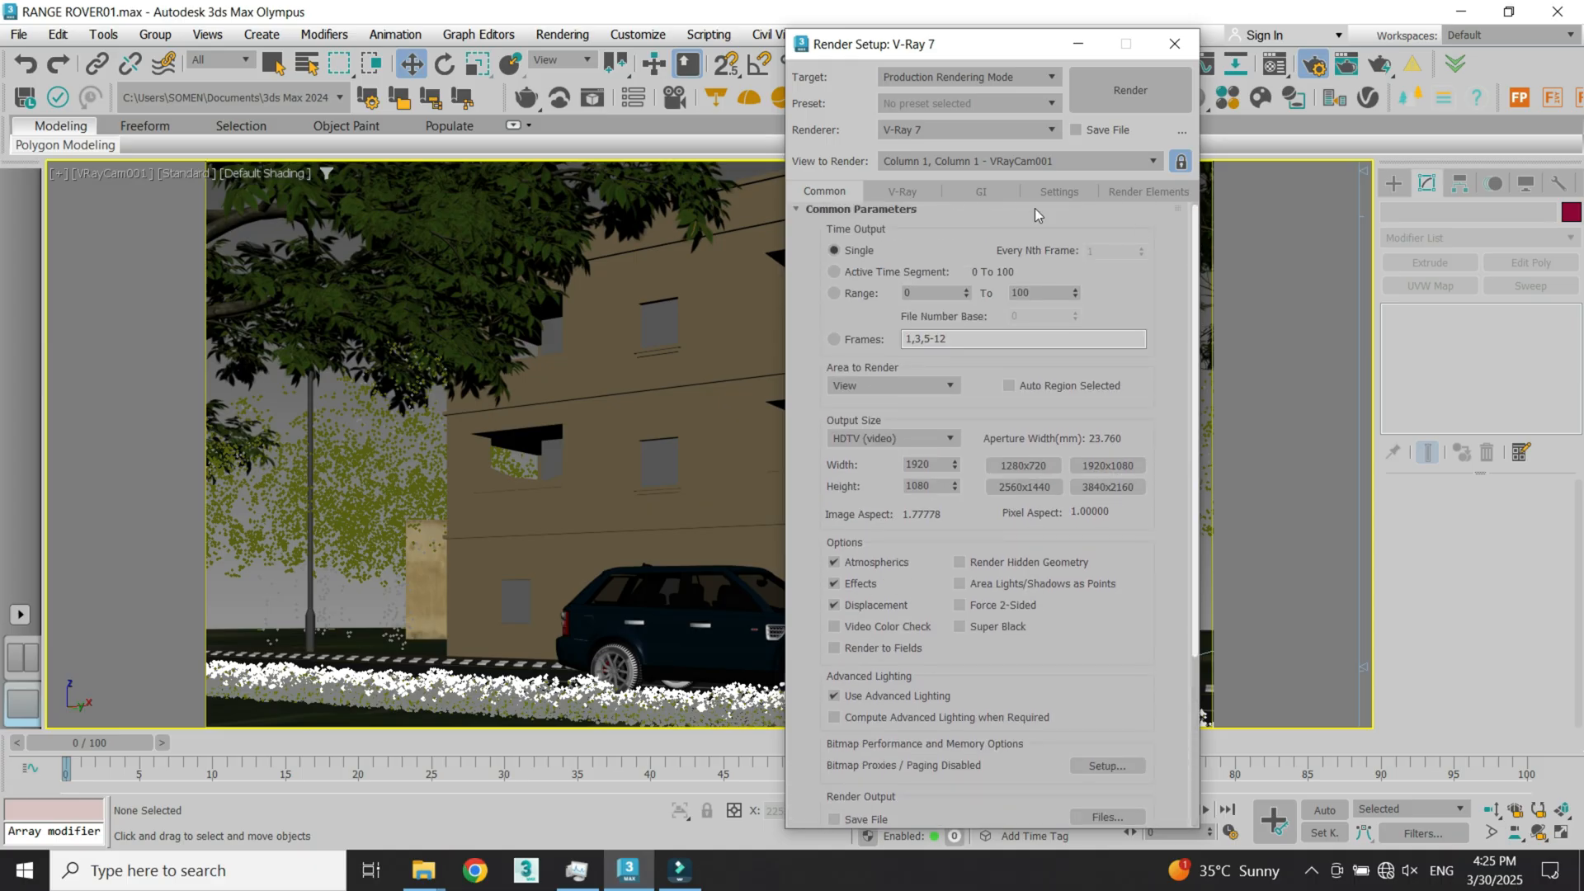
pyautogui.click(909, 194)
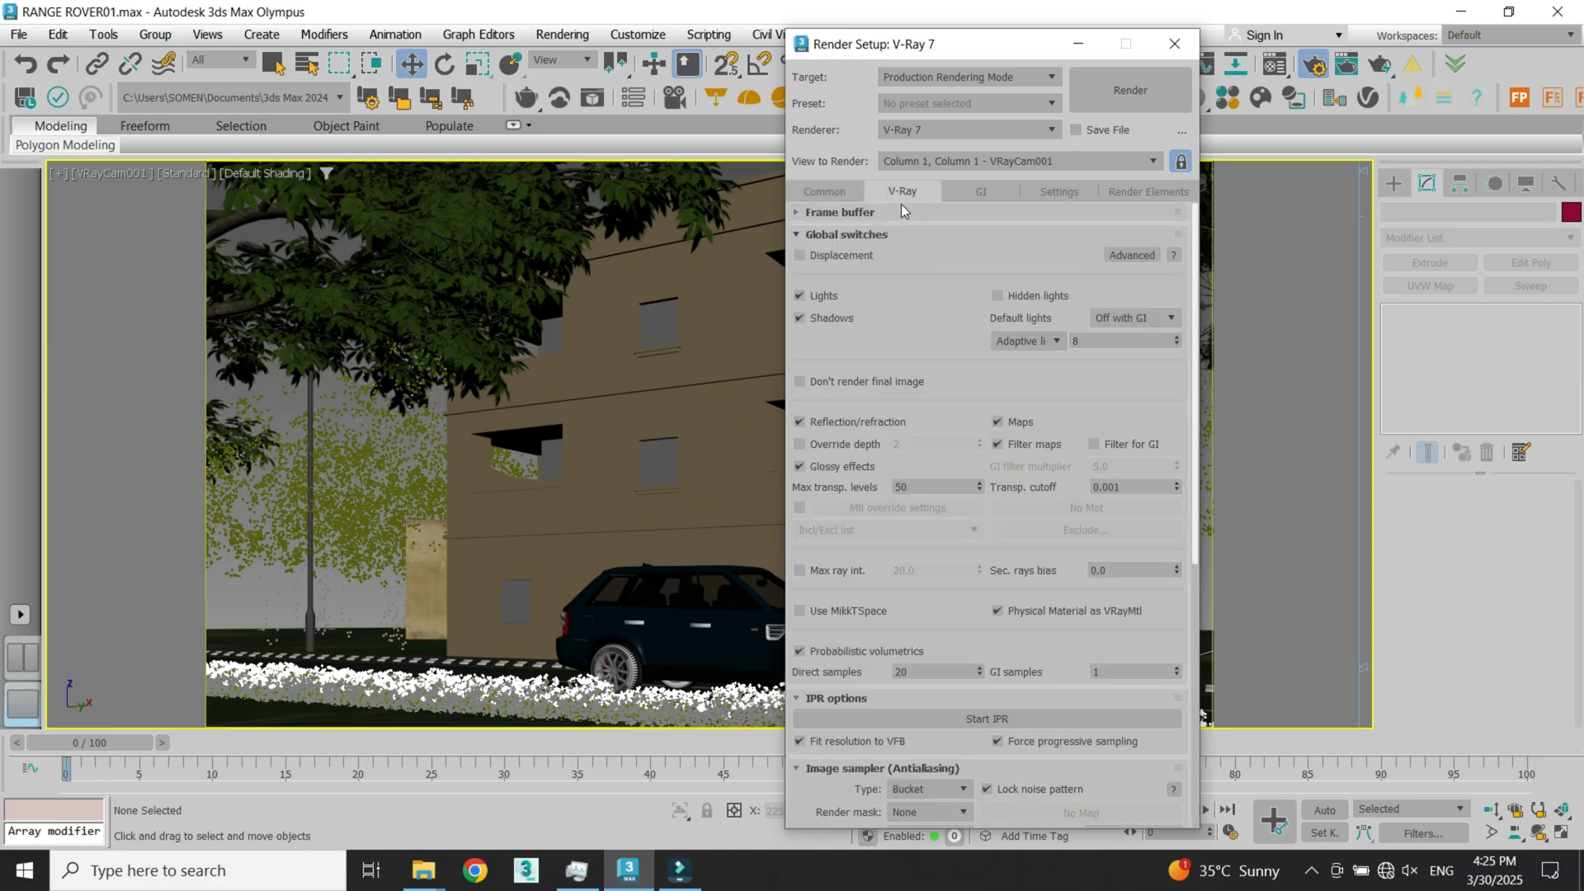
pyautogui.click(843, 193)
pyautogui.click(964, 51)
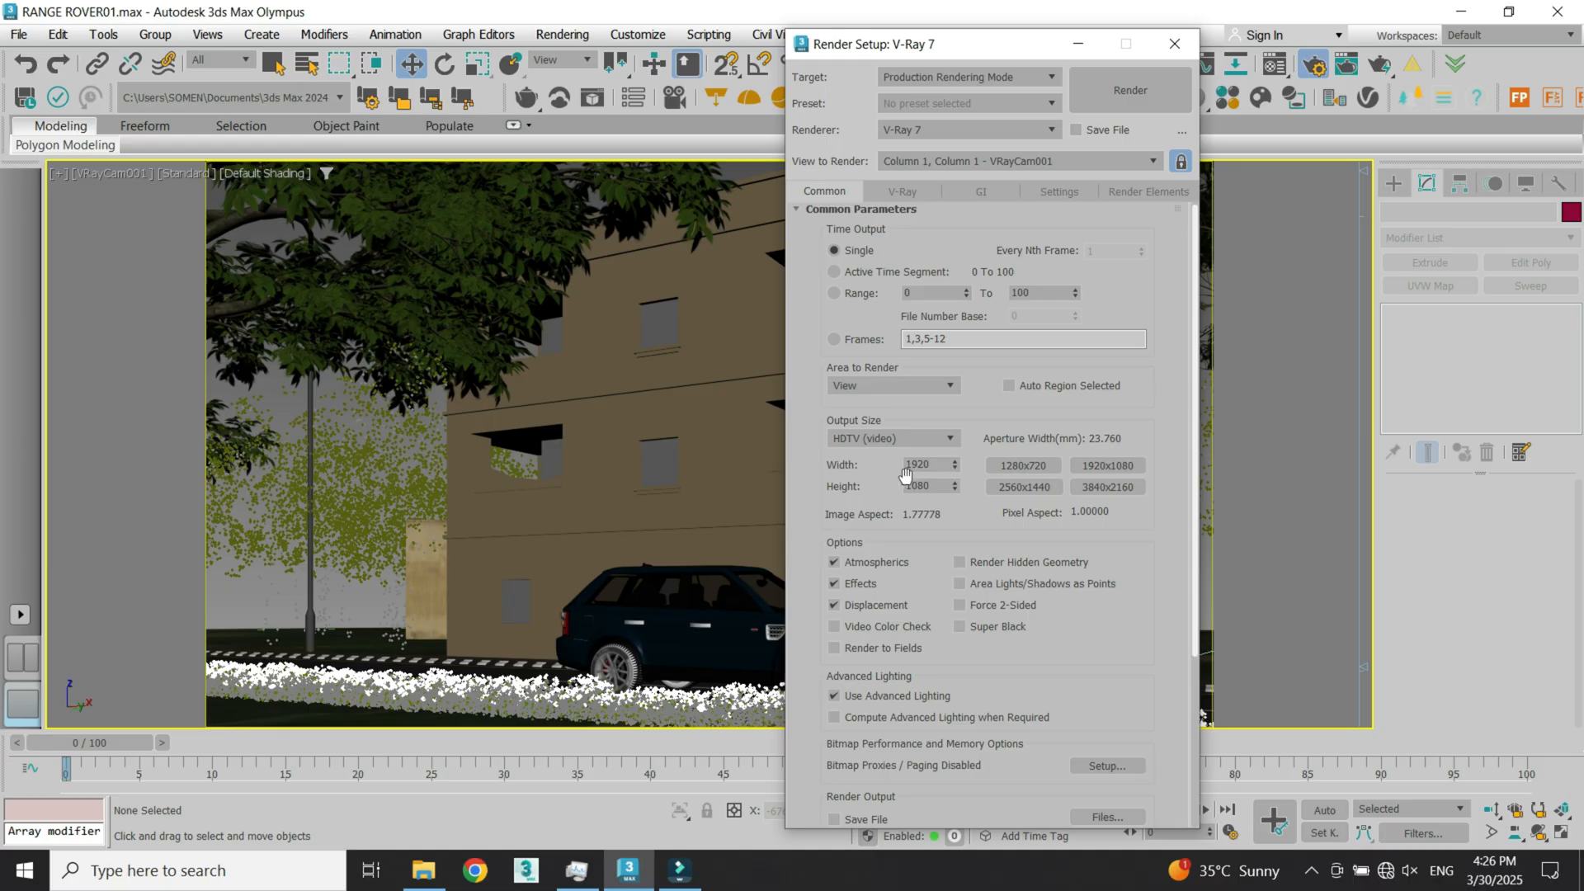
pyautogui.click(903, 191)
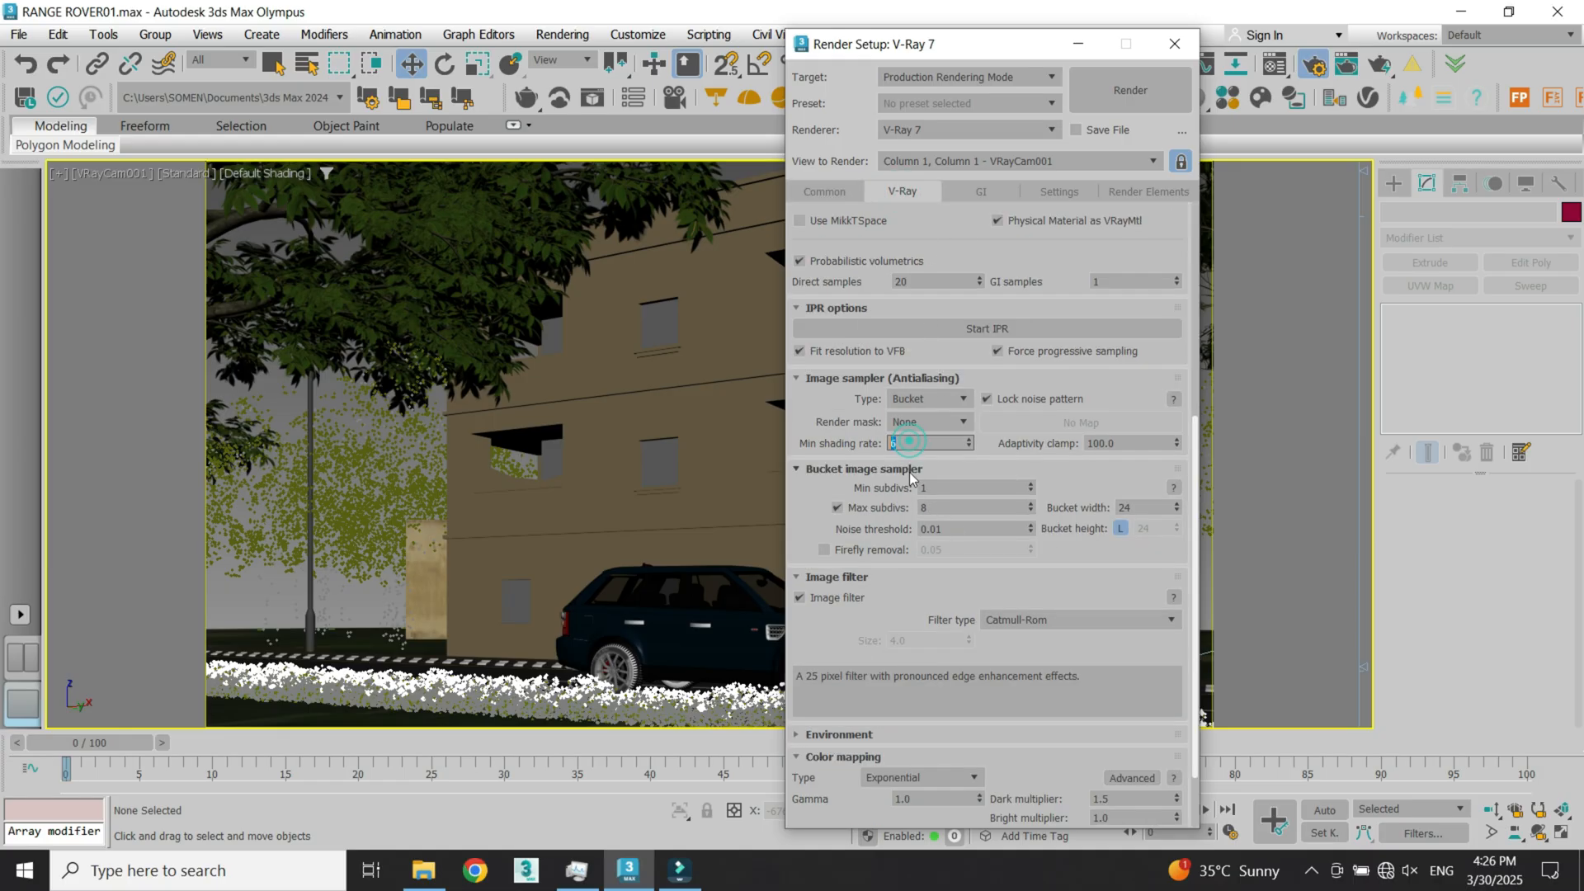
pyautogui.doubleClick(930, 529)
# Step: Review the irradiance map's subdivs and interpolation samples and the light cache subdivs in the global illumination settings
pyautogui.click(973, 191)
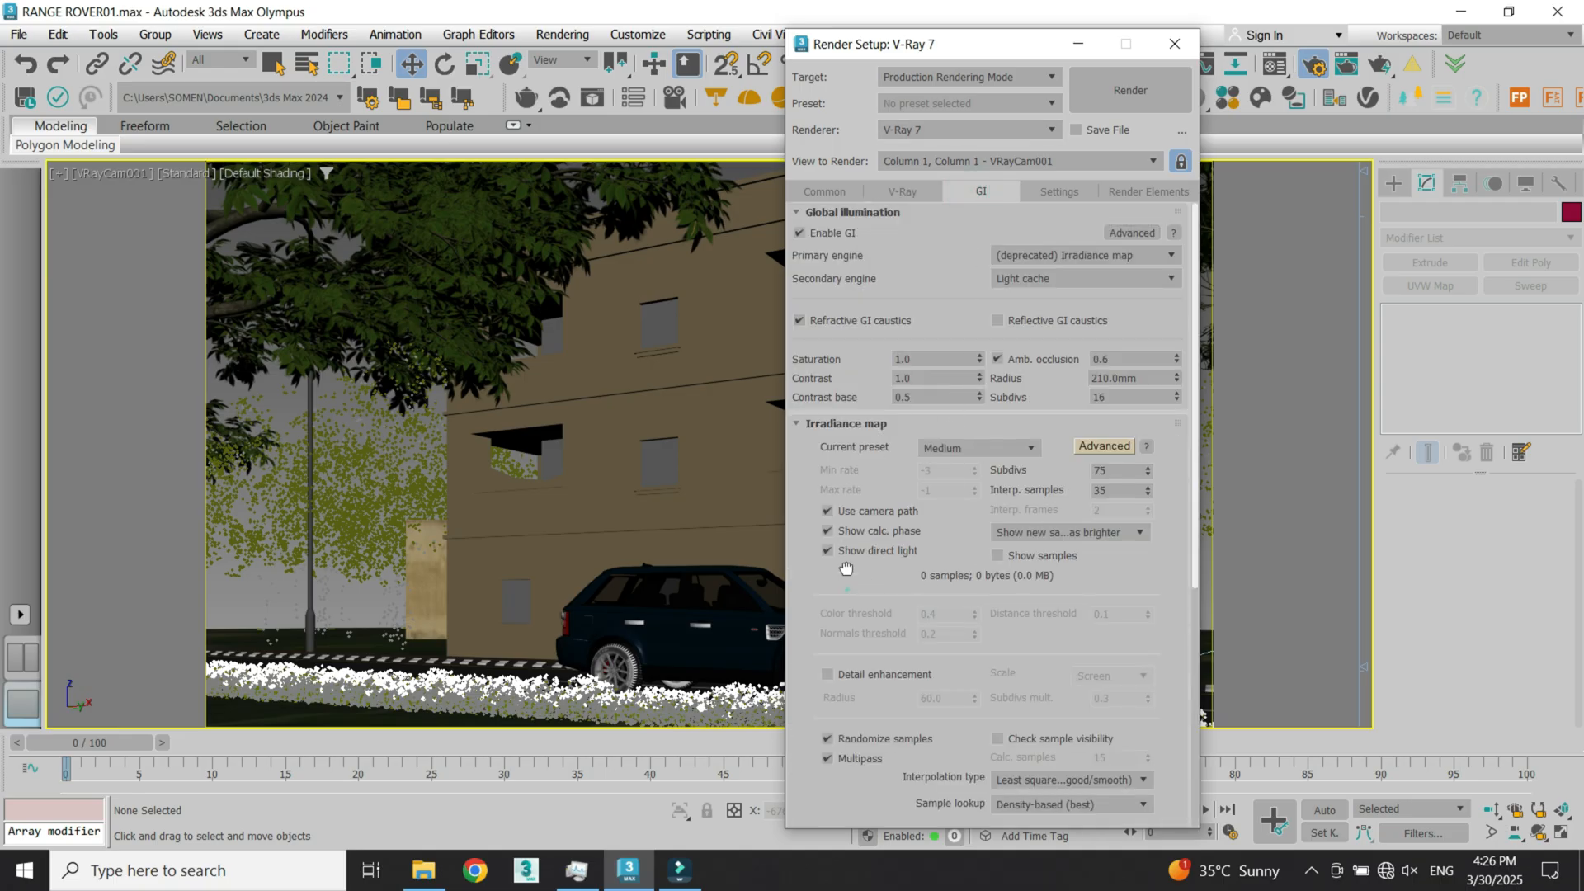
pyautogui.scroll(-5, 846, 567)
pyautogui.doubleClick(935, 597)
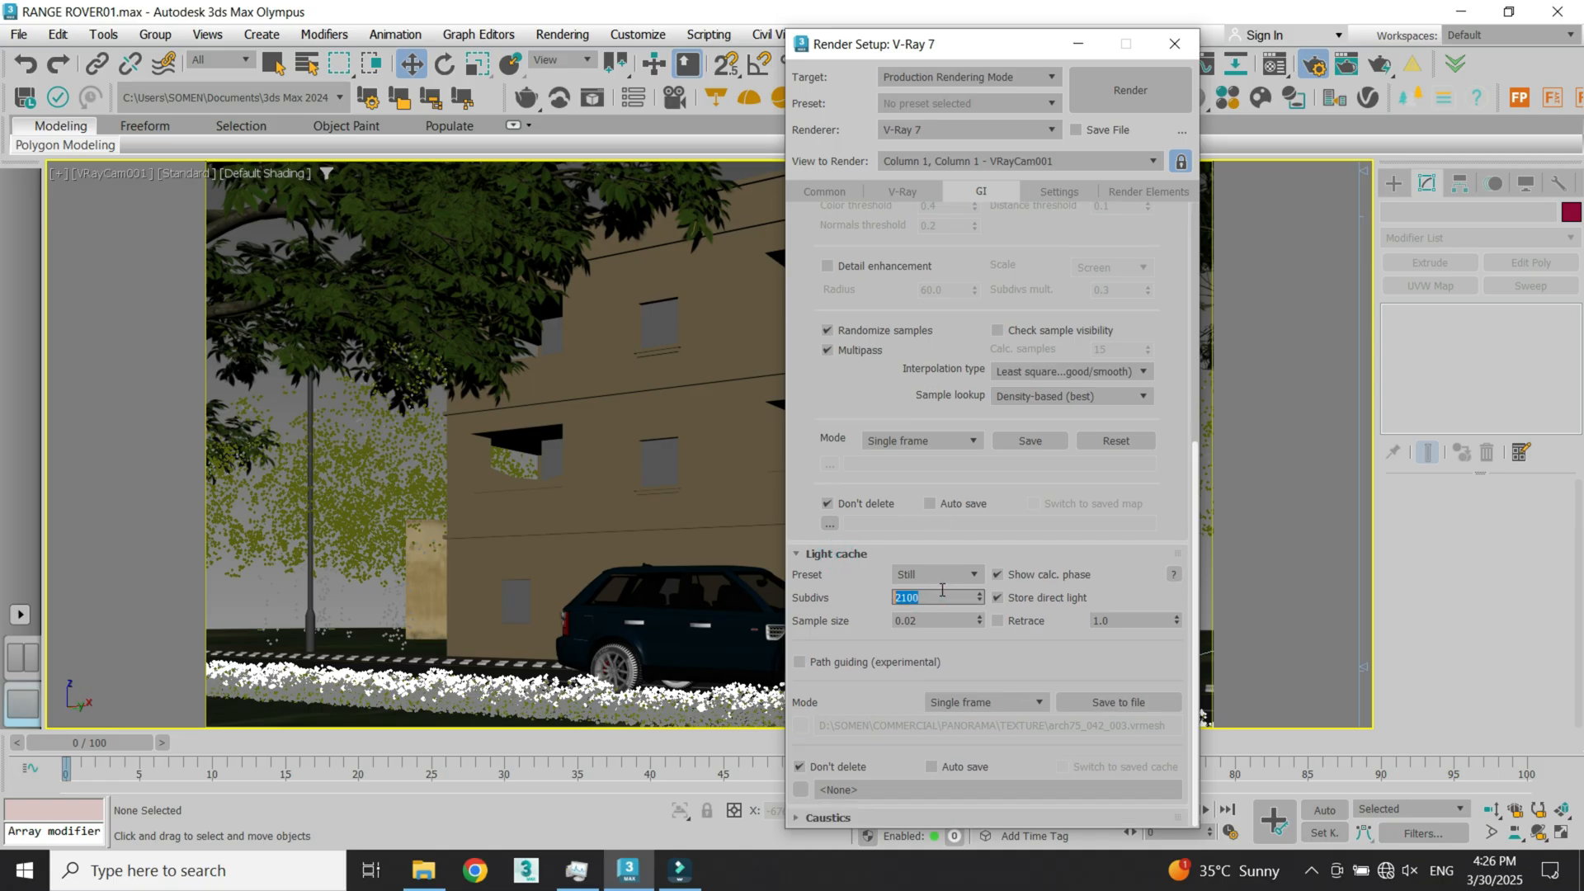
pyautogui.moveTo(849, 393); pyautogui.dragTo(922, 692)
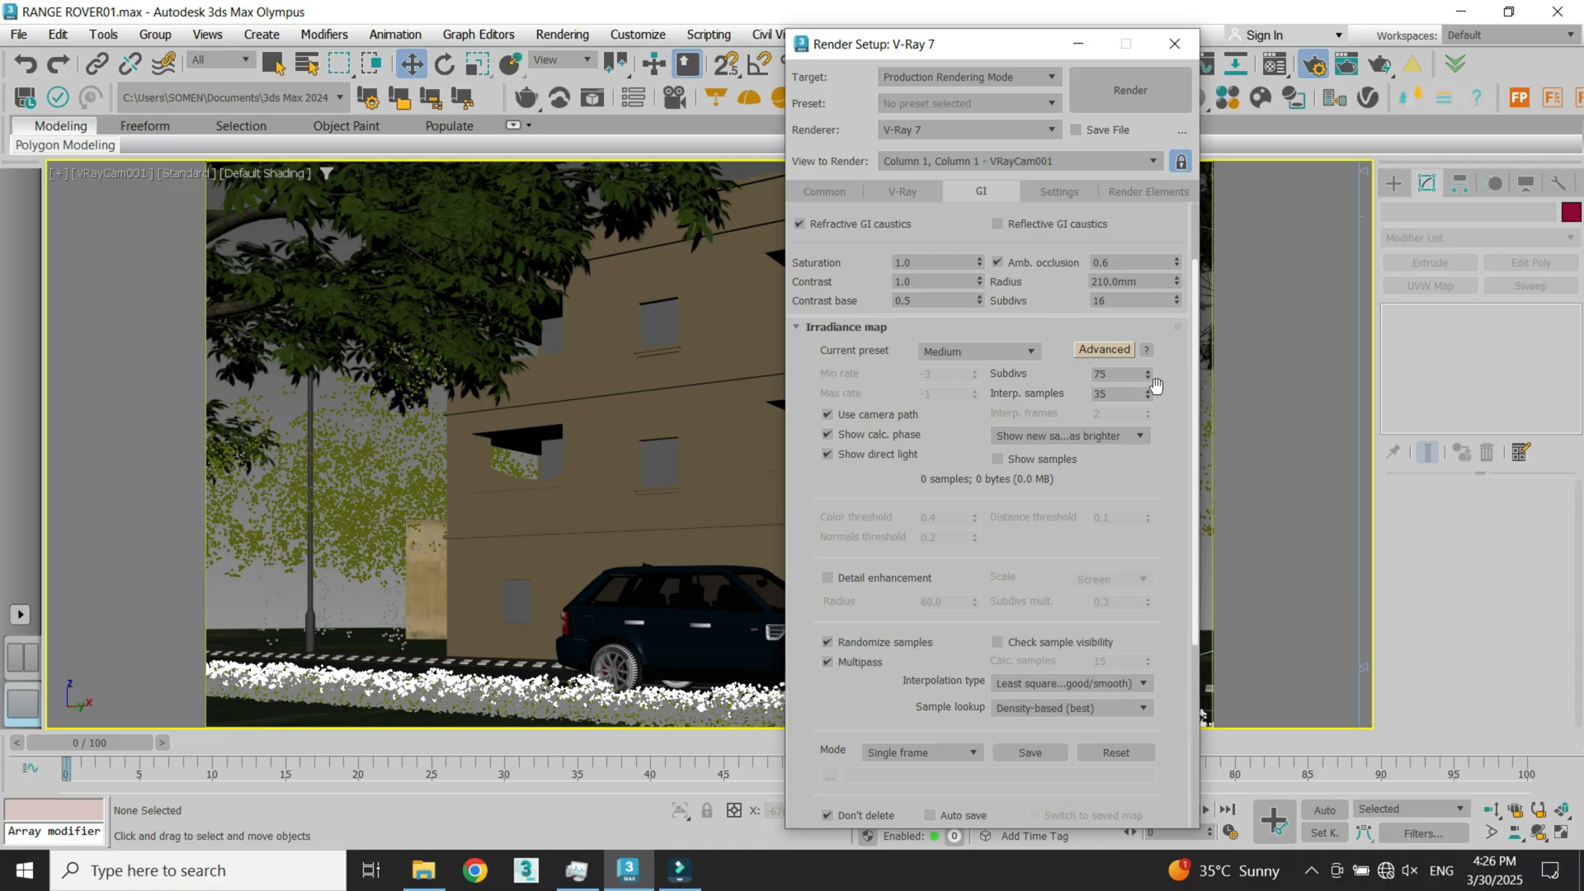
pyautogui.doubleClick(1104, 373)
pyautogui.doubleClick(1114, 394)
# Step: Review the V-Ray system settings and the list of render elements
pyautogui.click(1061, 192)
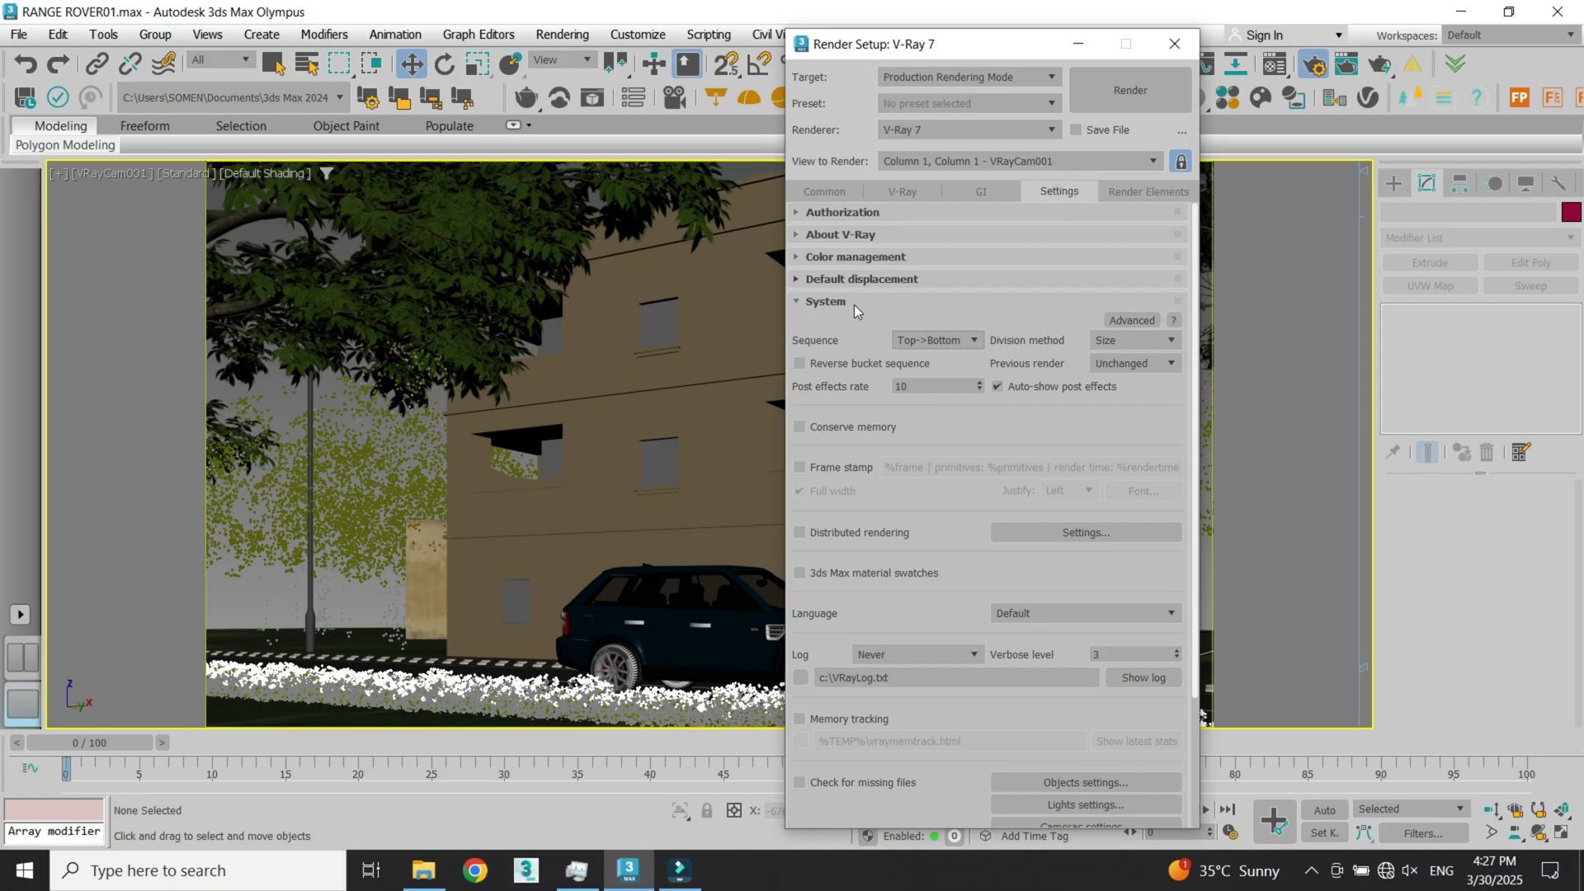
pyautogui.click(850, 302)
pyautogui.click(1140, 193)
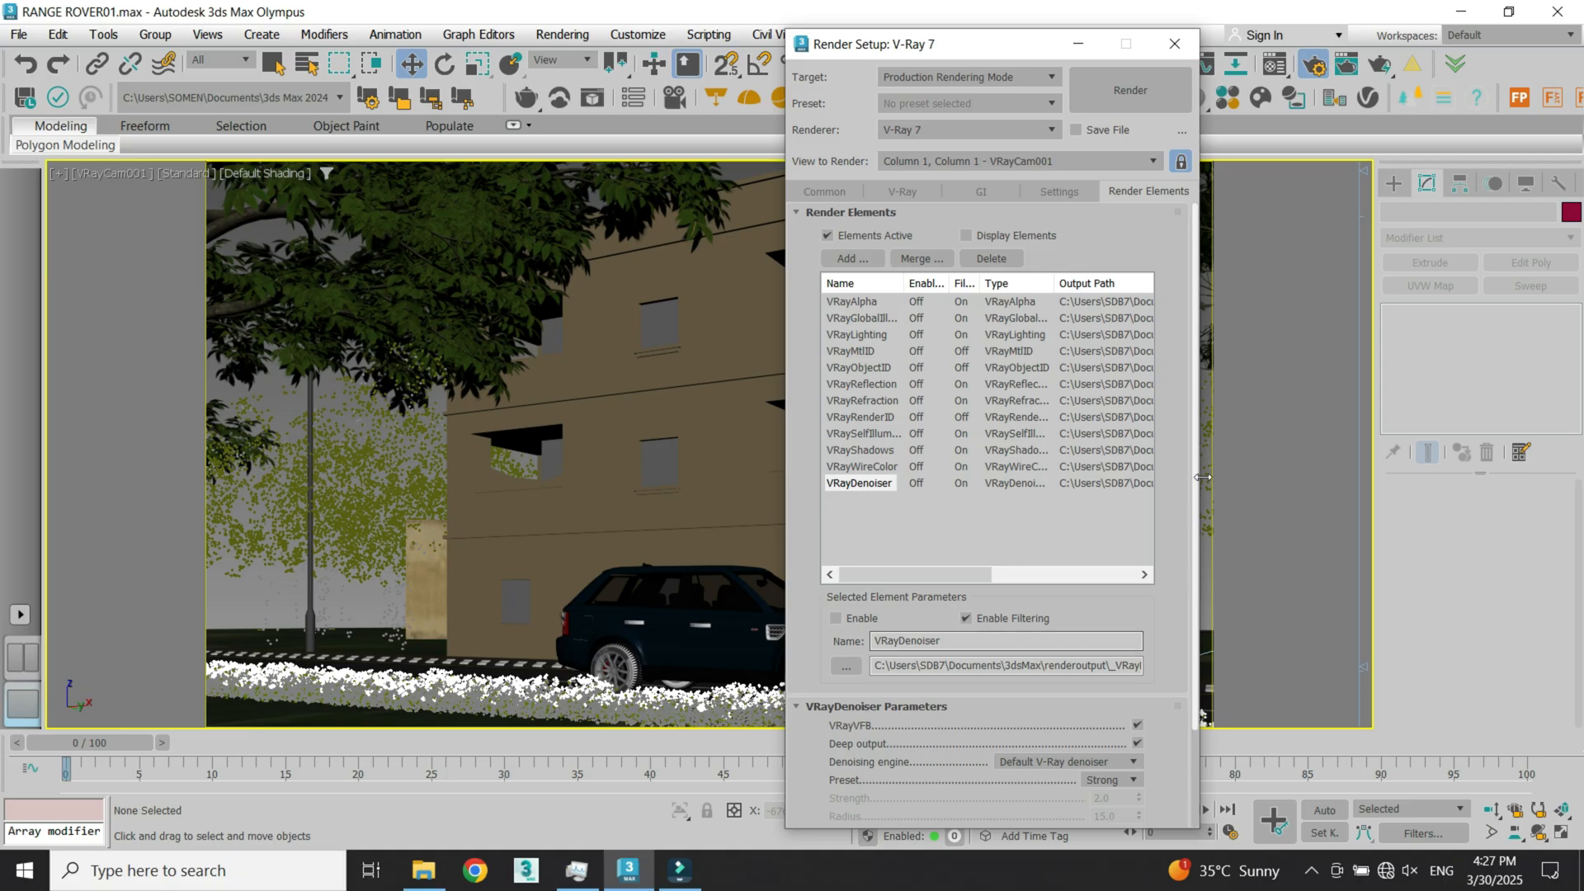
pyautogui.moveTo(1193, 445); pyautogui.dragTo(1154, 418)
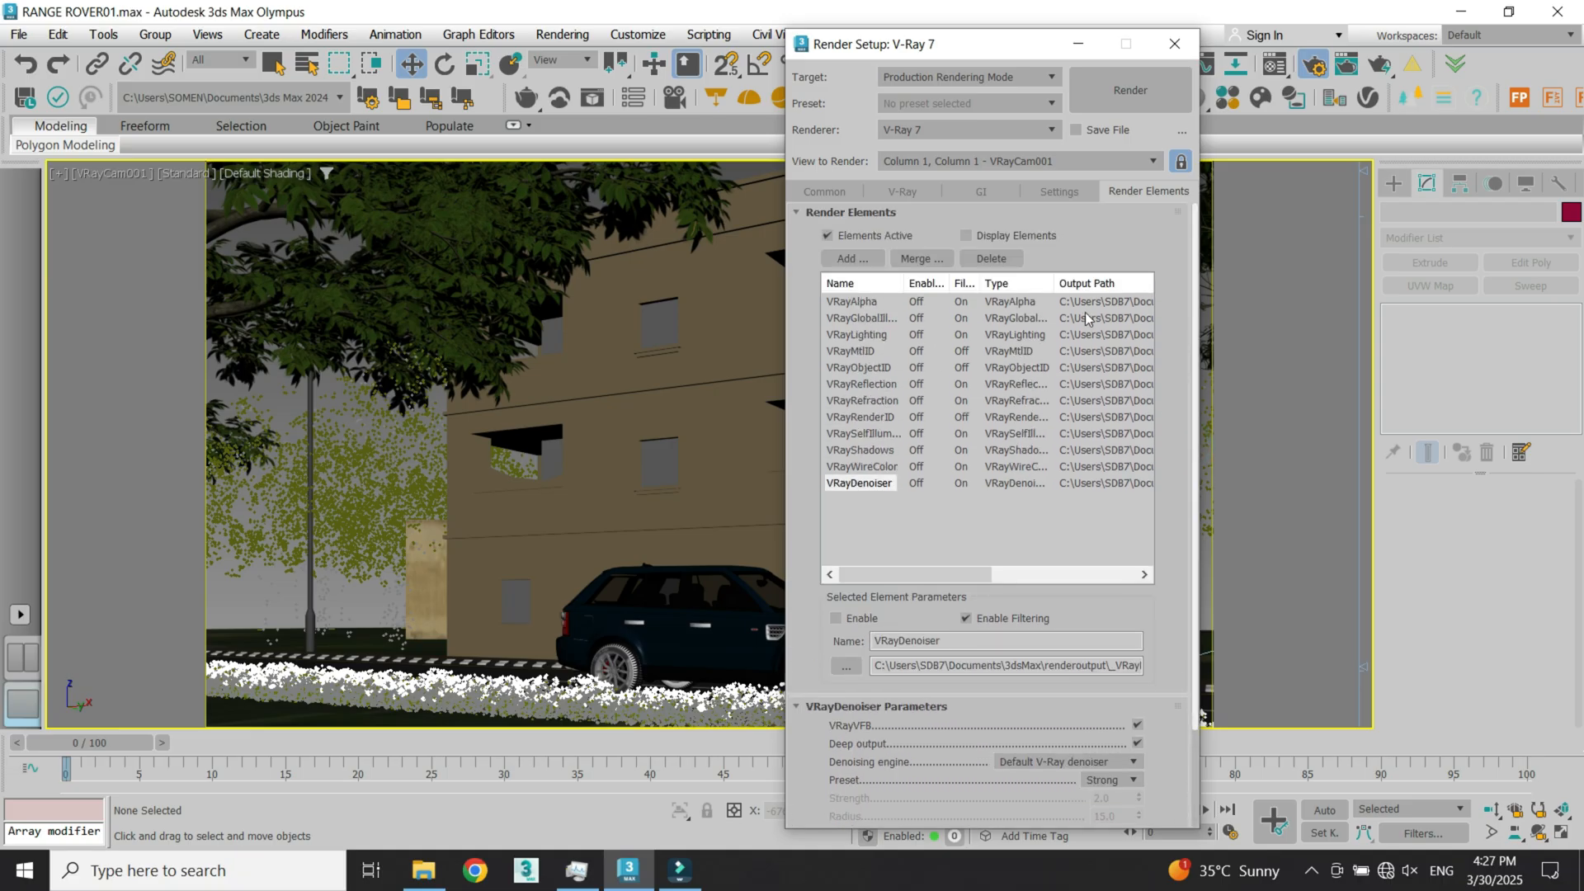
pyautogui.click(855, 517)
# Step: Open Asset Tracking, refresh and enlarge the list, and select all the map and external link files
pyautogui.hotkey('shift', 't')
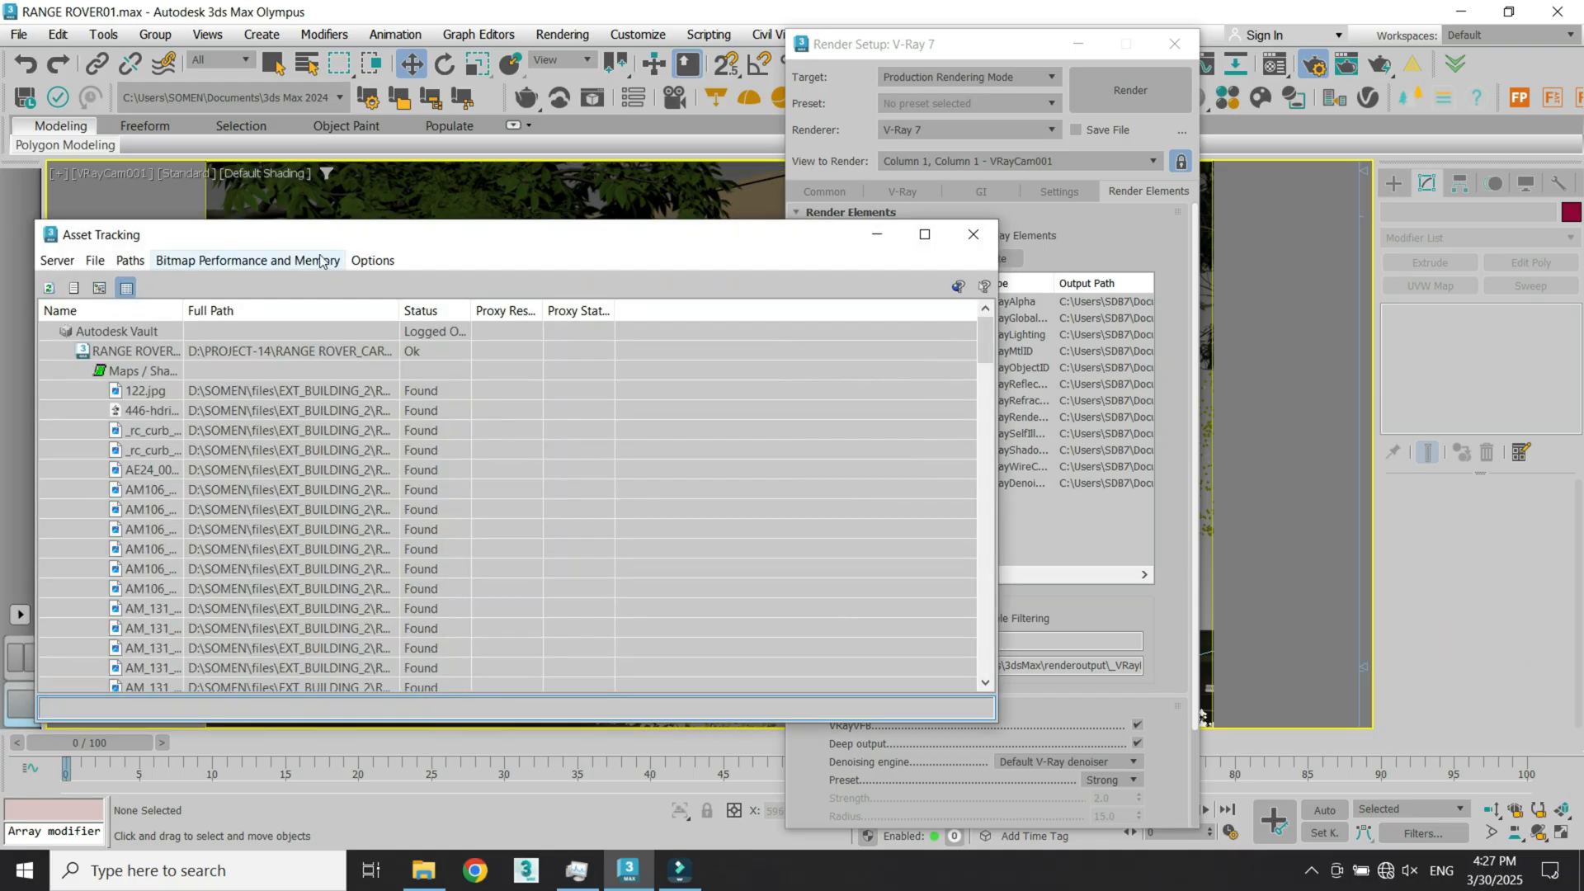
pyautogui.moveTo(320, 232); pyautogui.dragTo(482, 134)
pyautogui.click(218, 189)
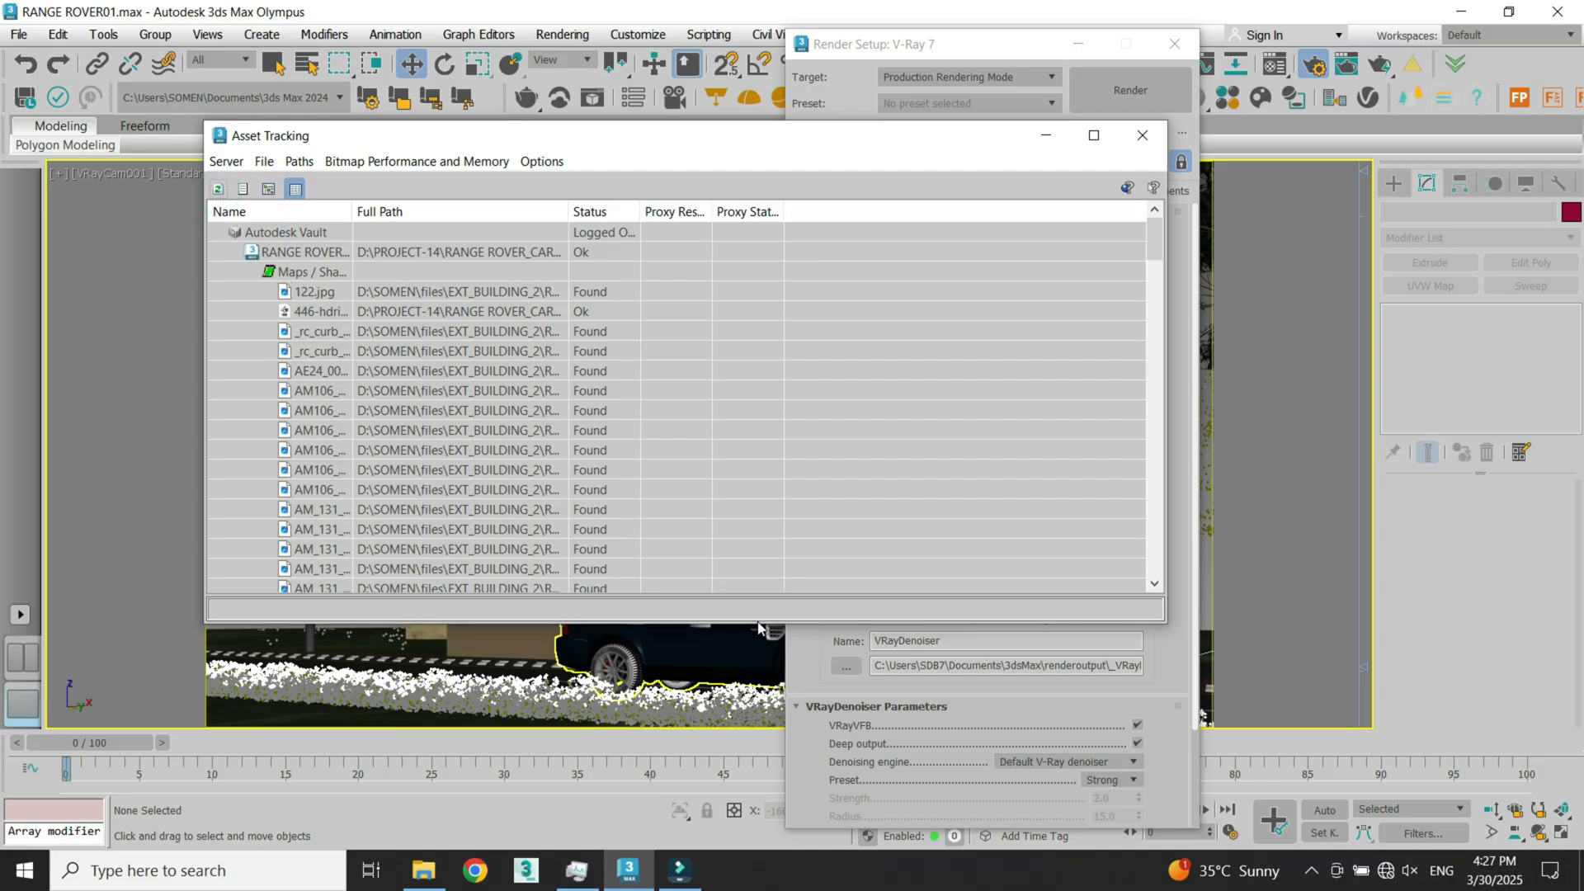
pyautogui.moveTo(757, 625); pyautogui.dragTo(774, 790)
pyautogui.moveTo(571, 208); pyautogui.dragTo(670, 252)
pyautogui.moveTo(950, 292); pyautogui.dragTo(719, 643)
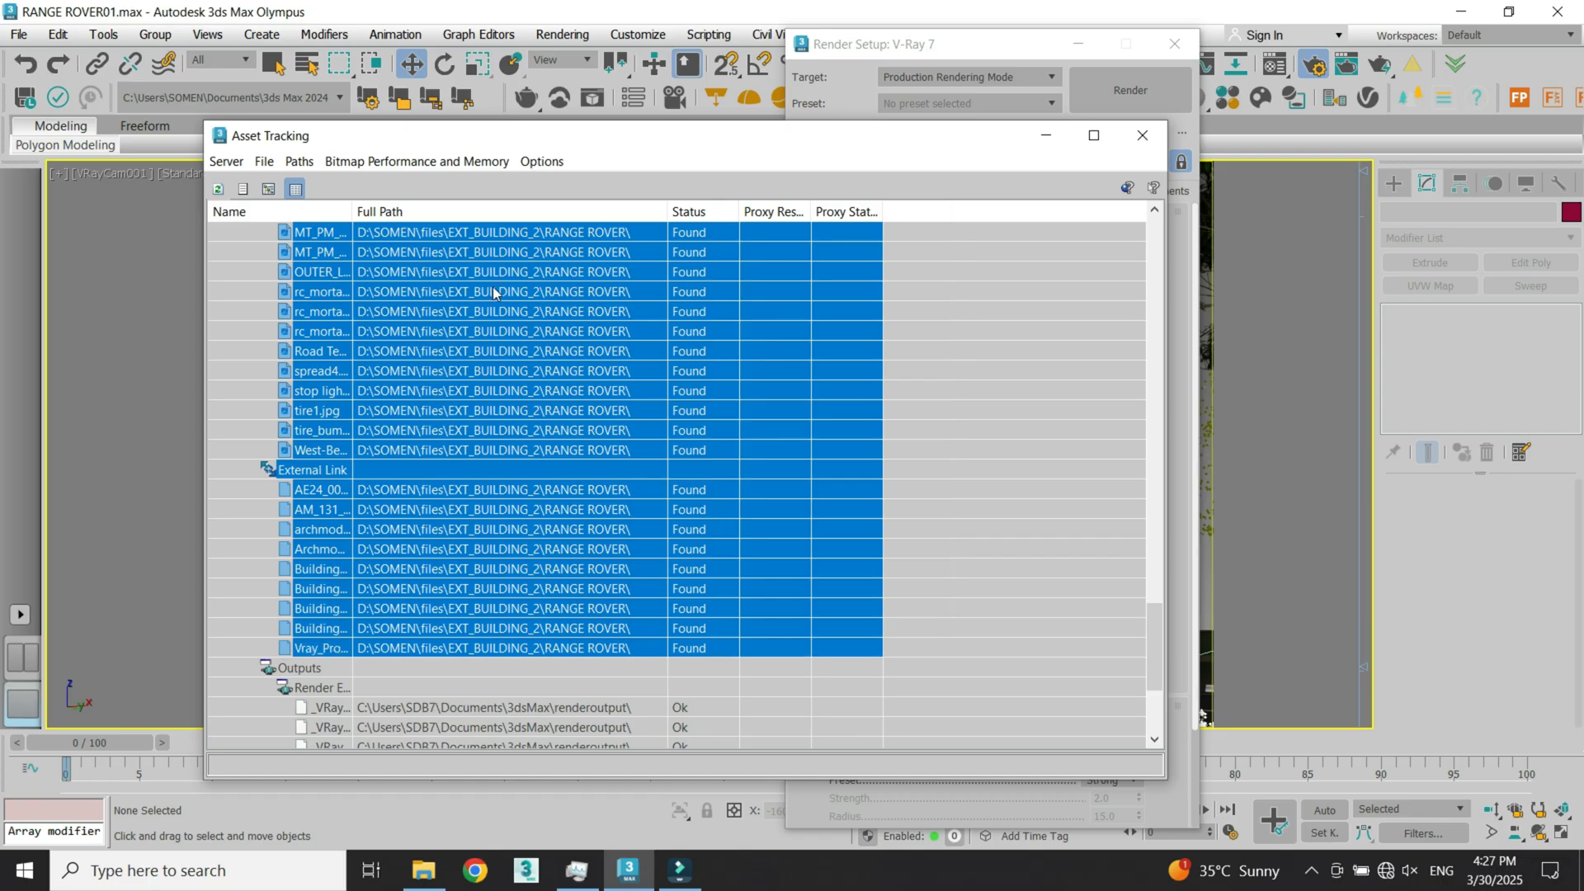
# Step: Clear the render error messages and set the selected assets' path to D:\PROJECT-14\RANGE ROVER_CAR PROJECT_YT_1
pyautogui.rightClick(493, 287)
pyautogui.click(924, 531)
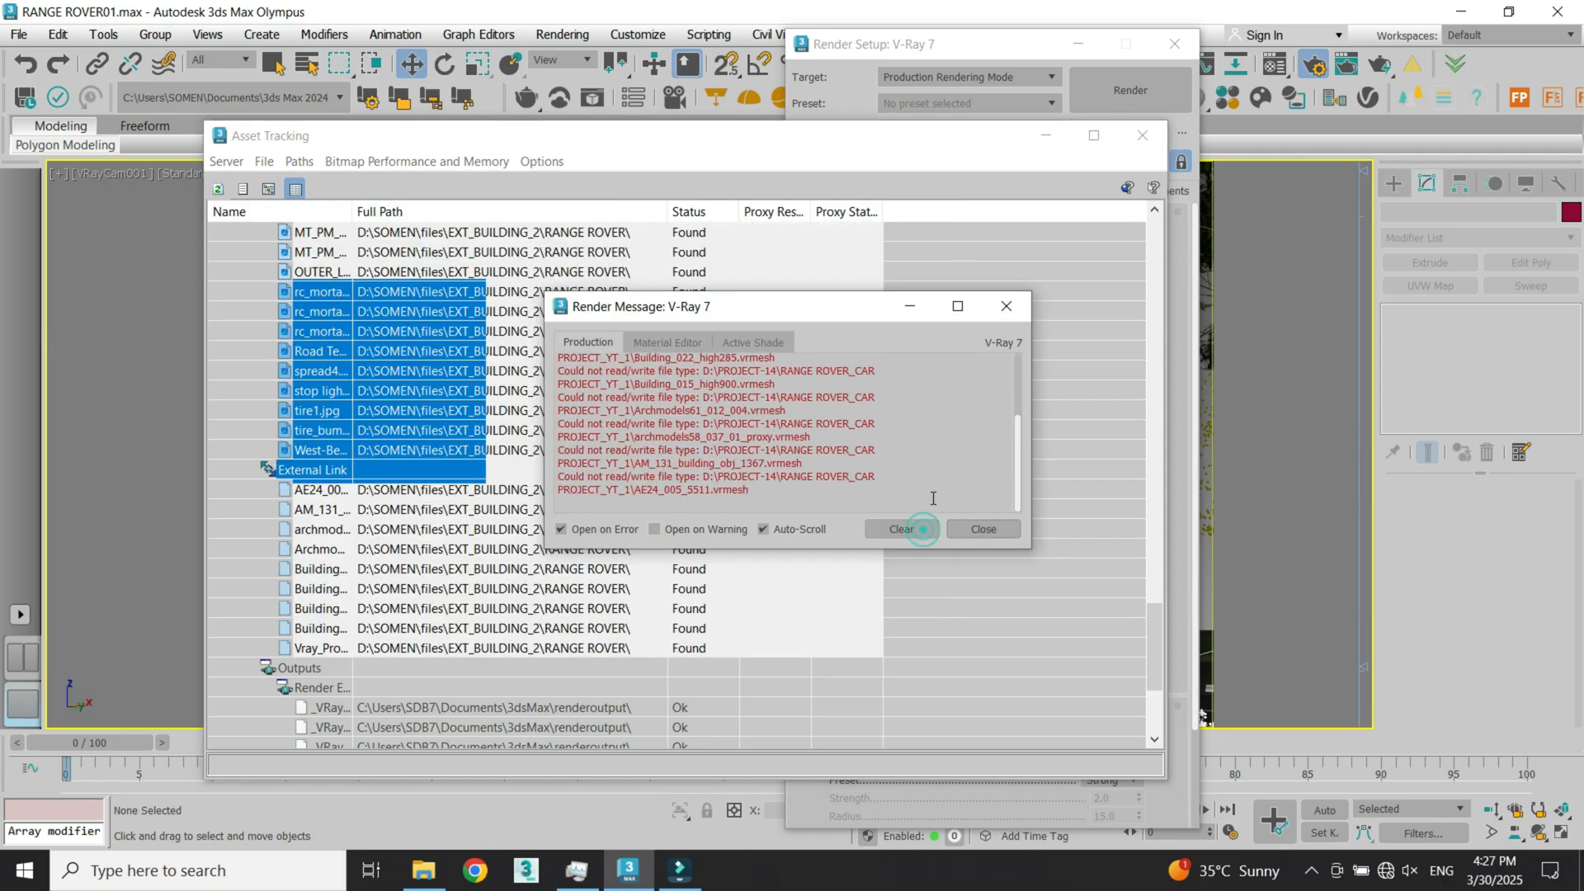
pyautogui.click(978, 528)
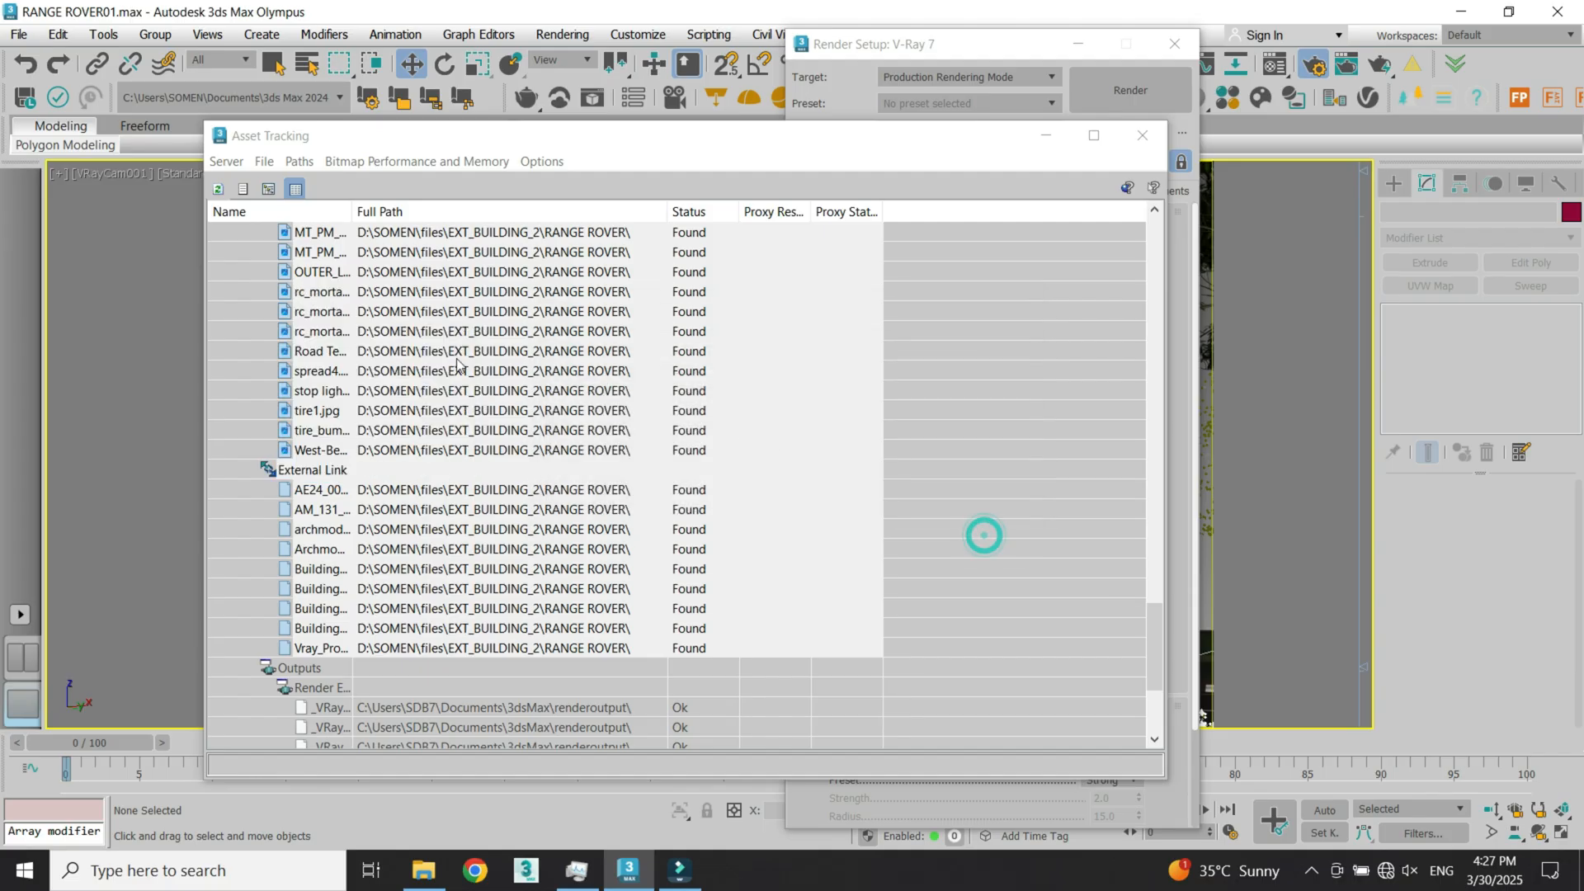
pyautogui.rightClick(488, 312)
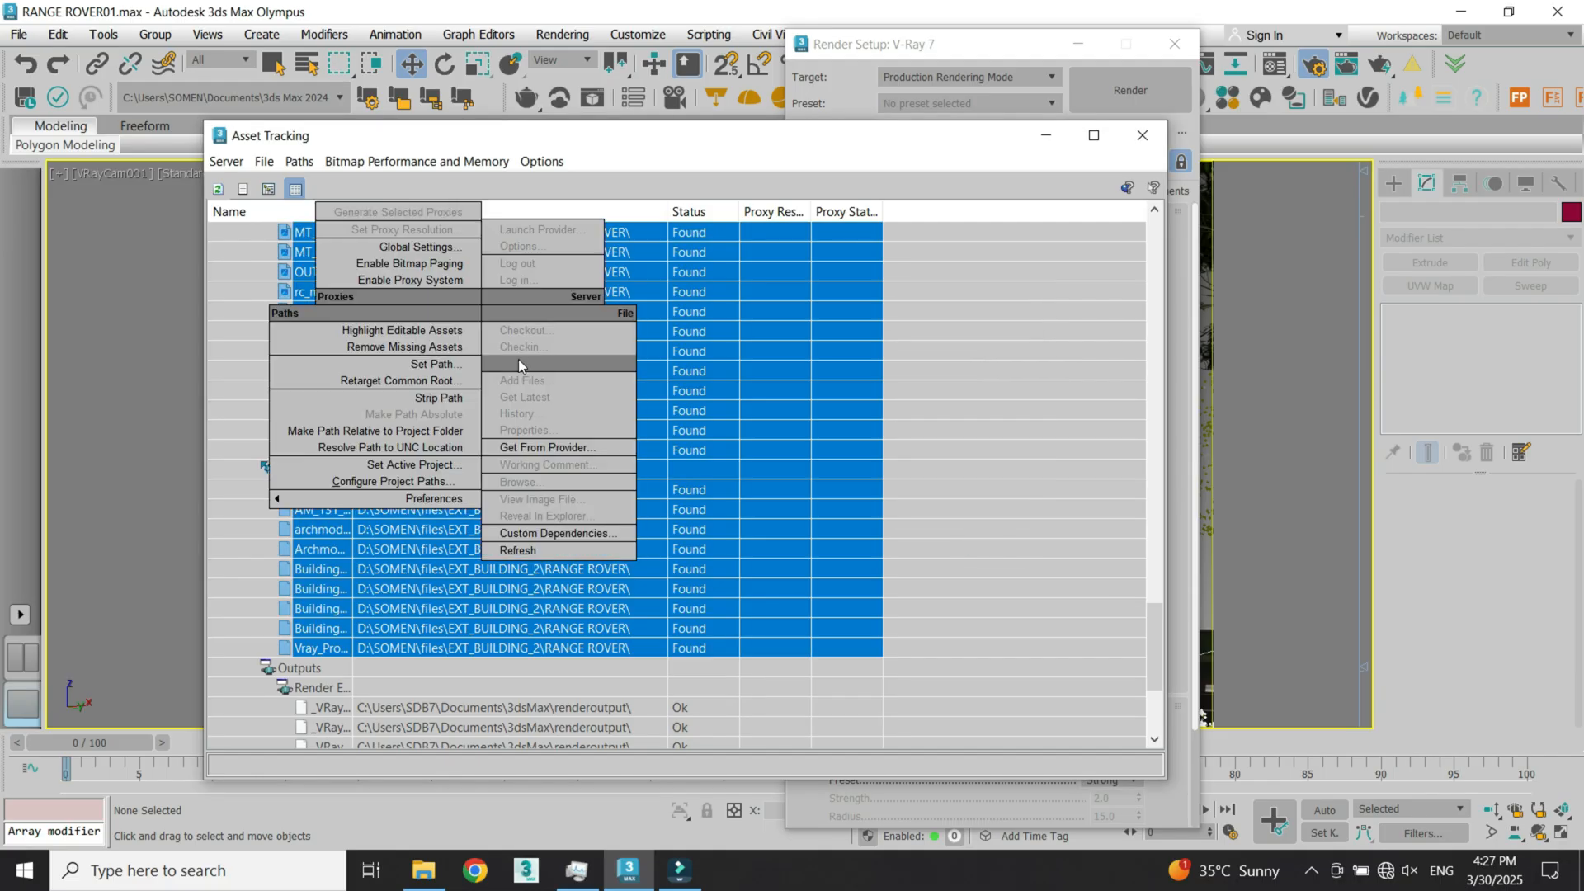
pyautogui.click(411, 368)
pyautogui.click(765, 428)
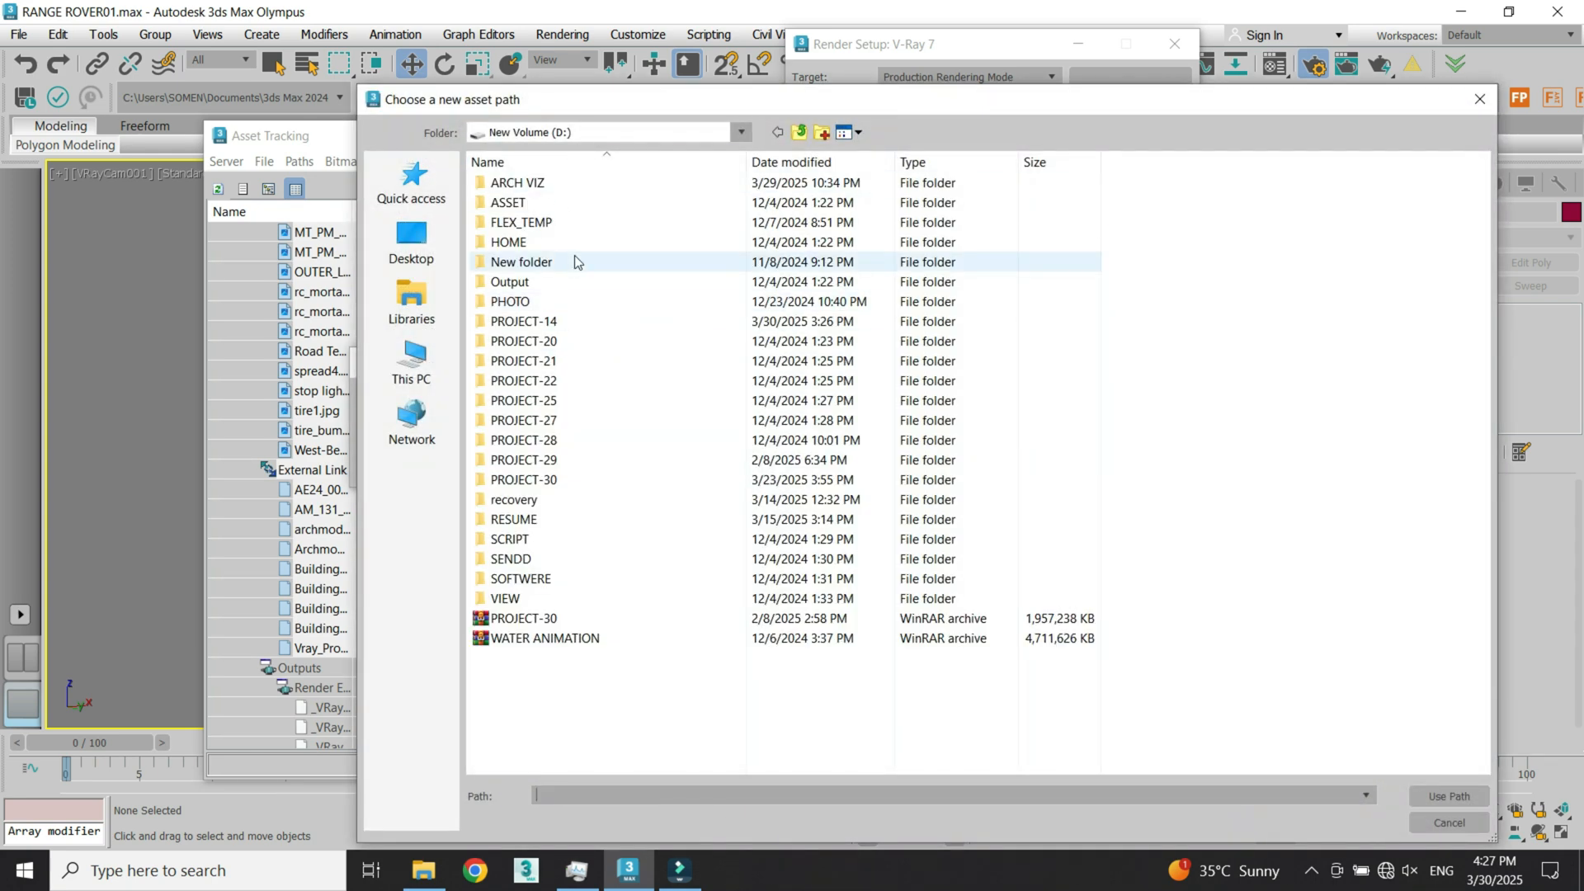
pyautogui.doubleClick(566, 321)
pyautogui.doubleClick(561, 203)
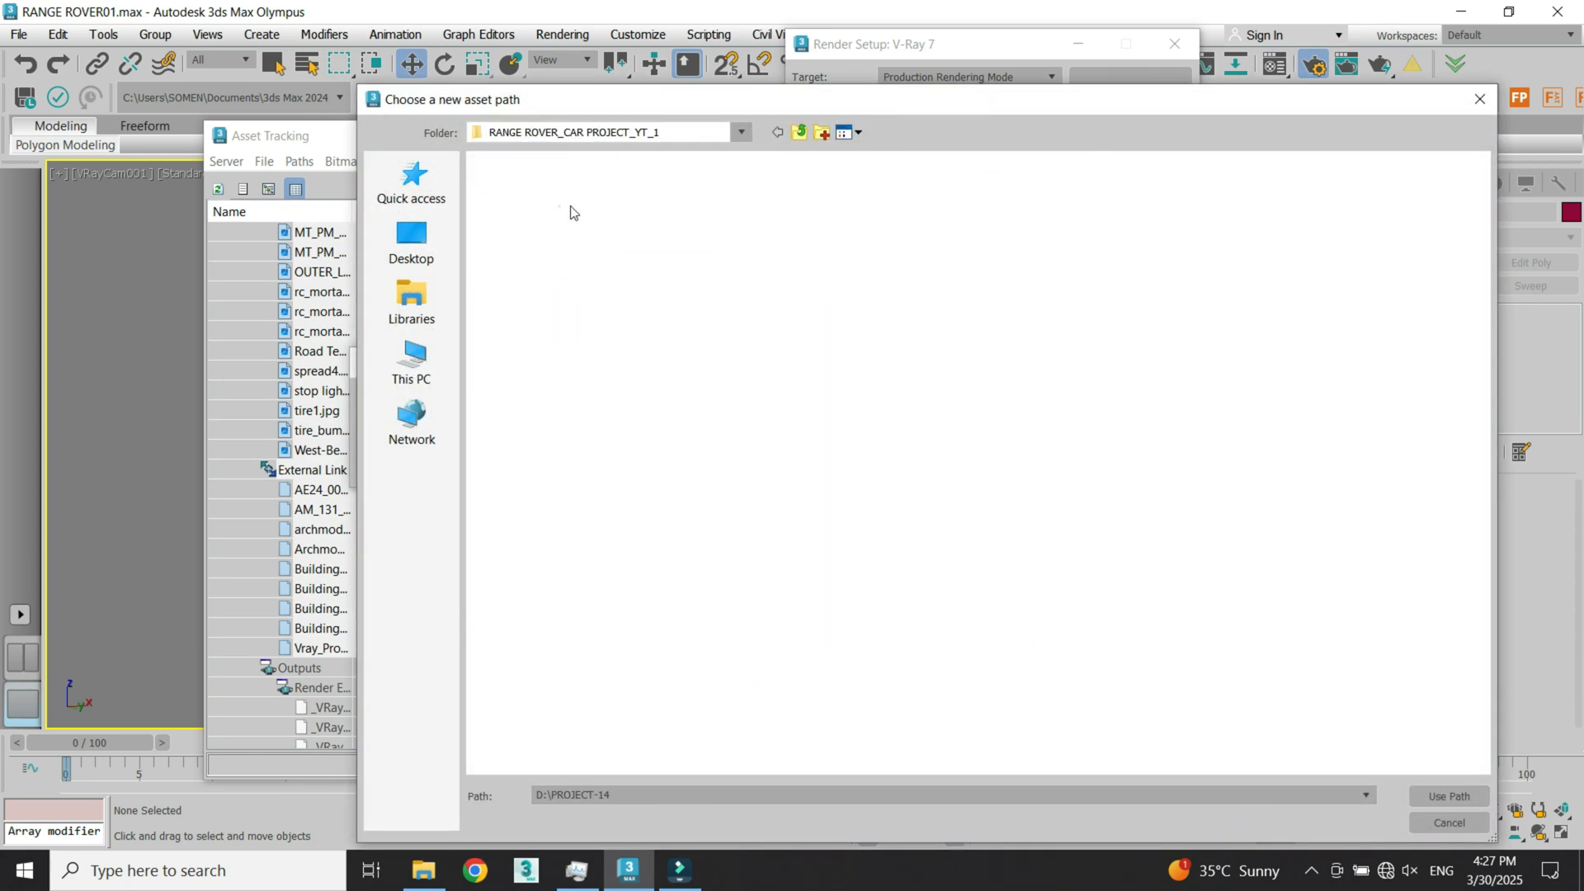
pyautogui.click(1448, 796)
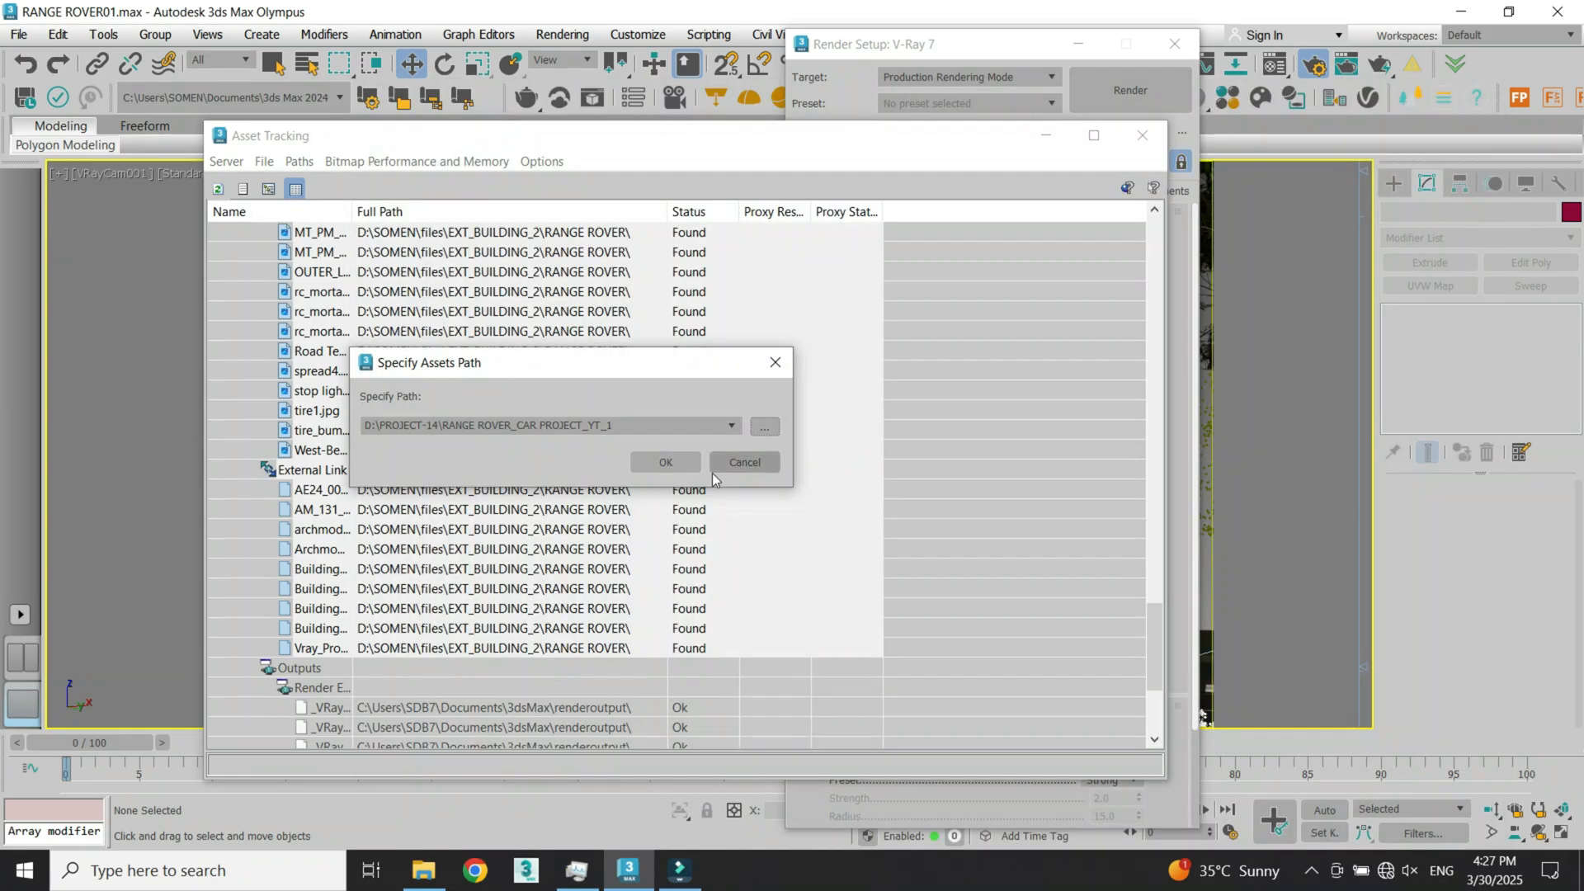
pyautogui.click(658, 464)
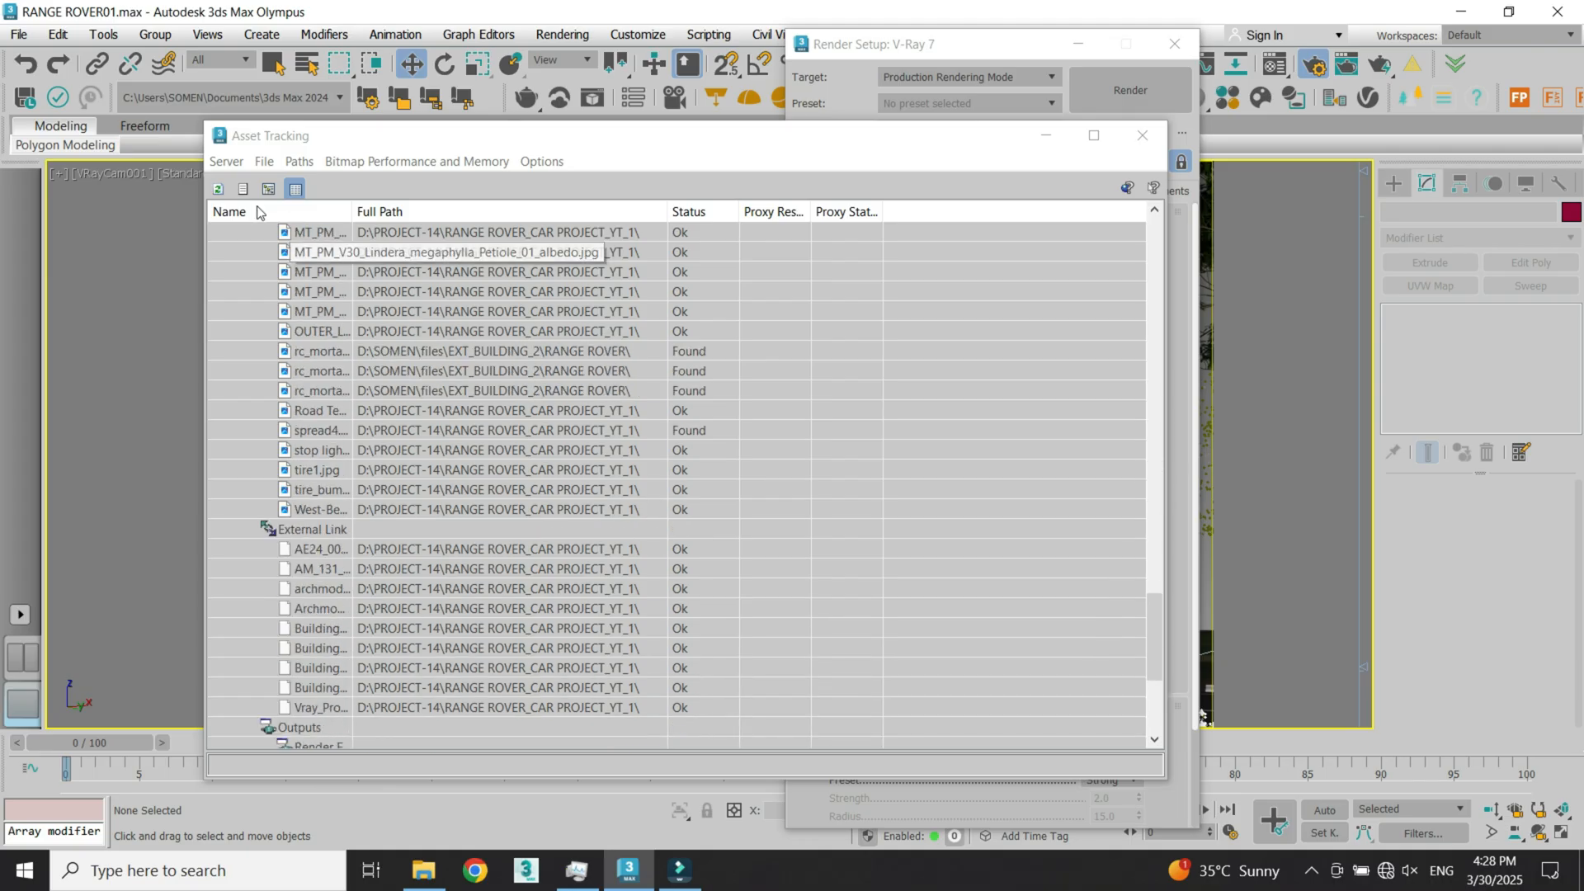
# Step: Check the names, paths and statuses of the tracked assets and render outputs, and close Asset Tracking
pyautogui.scroll(-5, 607, 436)
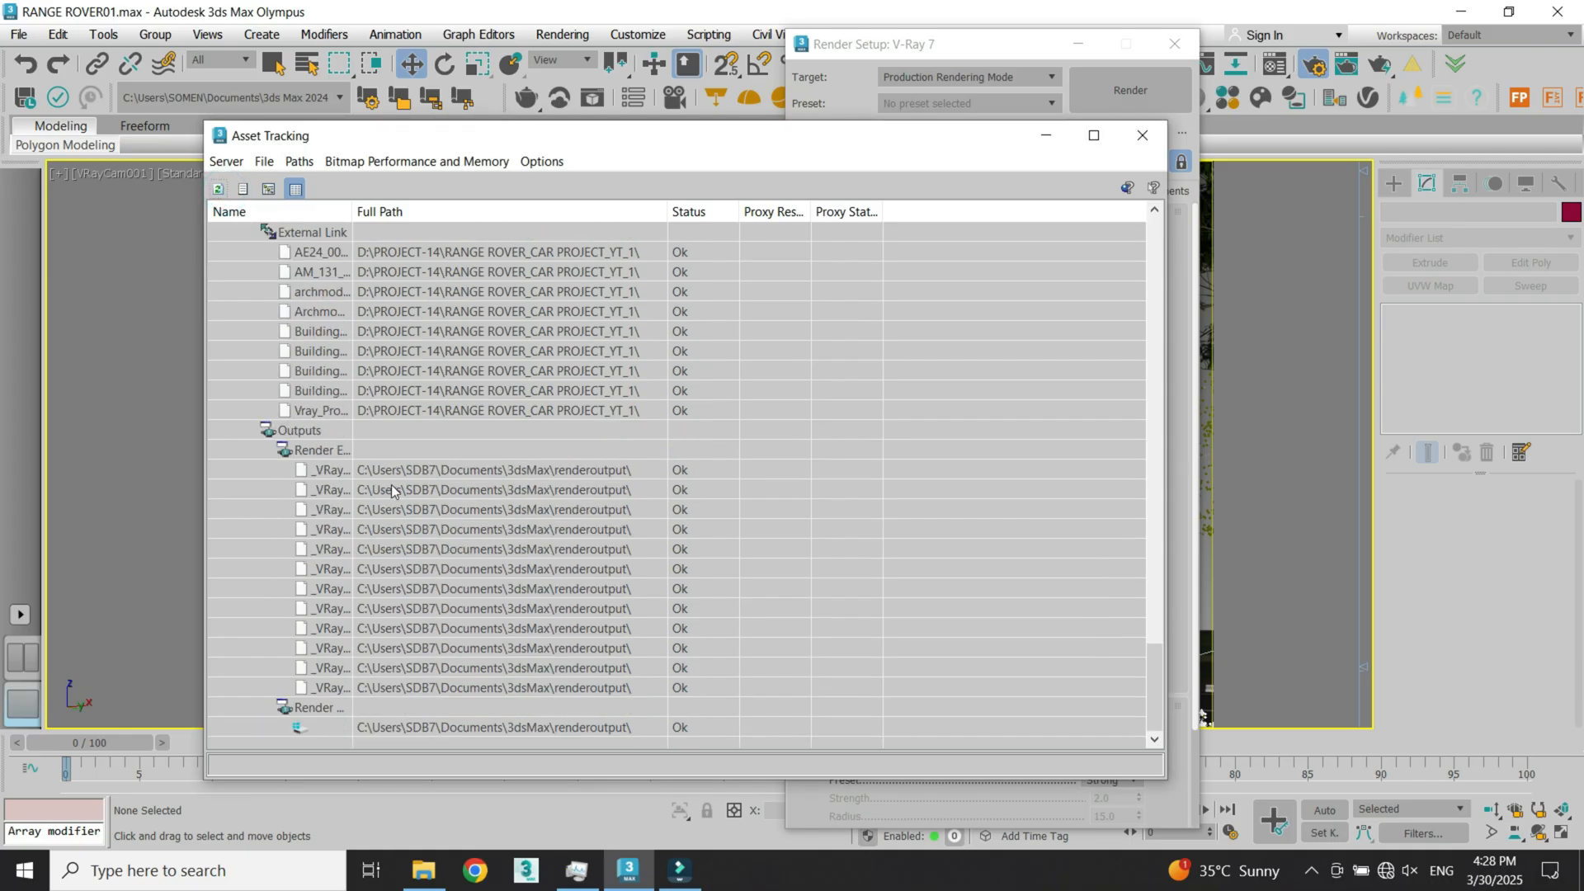
pyautogui.moveTo(358, 226); pyautogui.dragTo(461, 223)
pyautogui.click(520, 518)
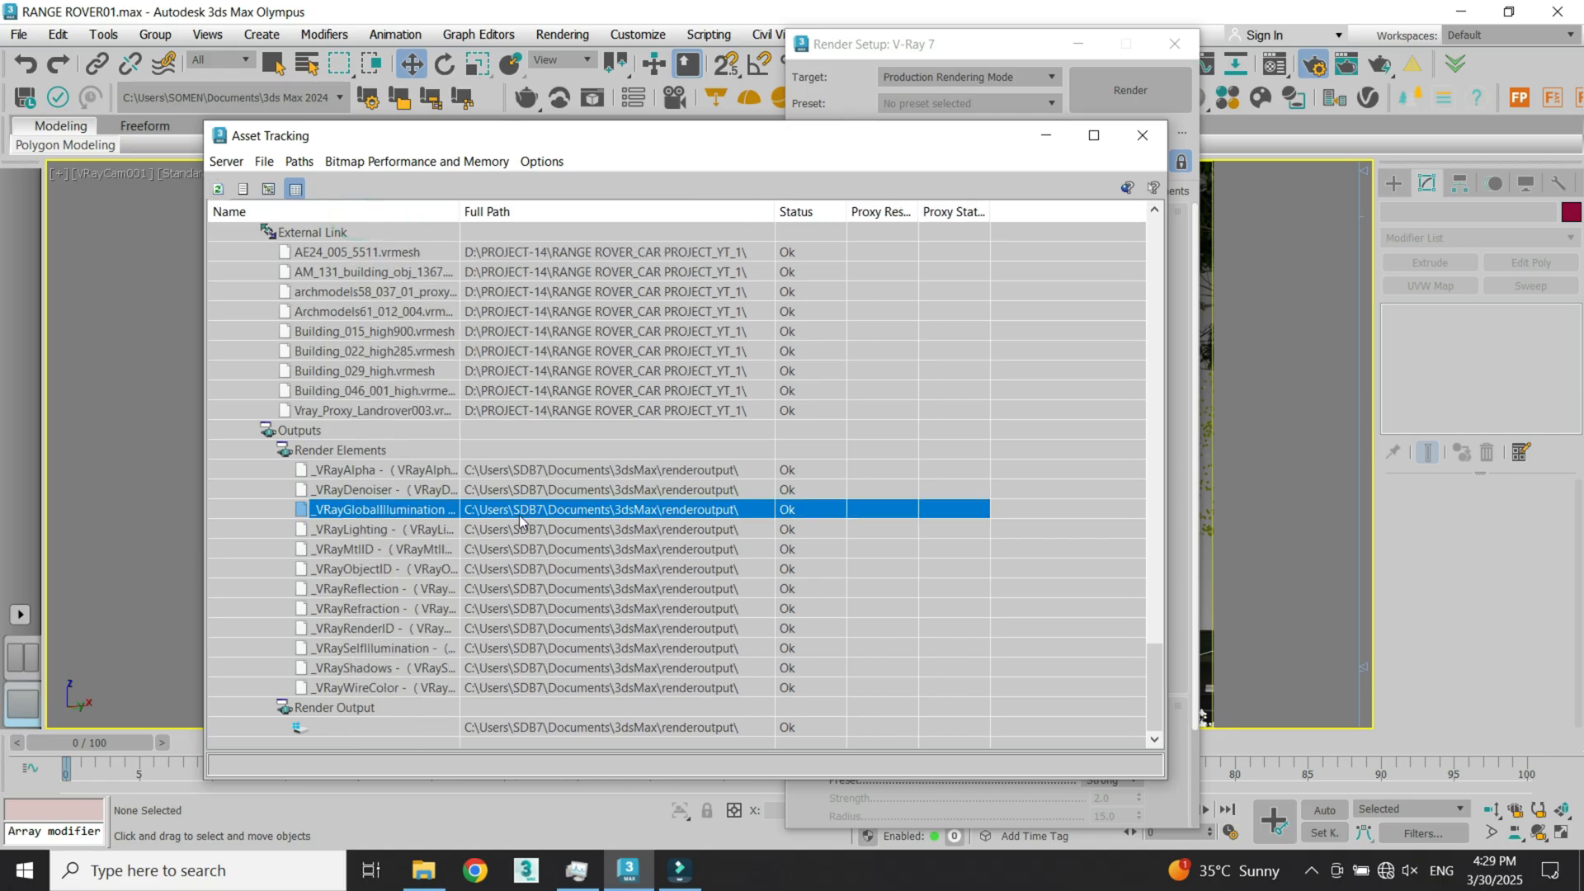
pyautogui.click(1143, 136)
pyautogui.click(825, 189)
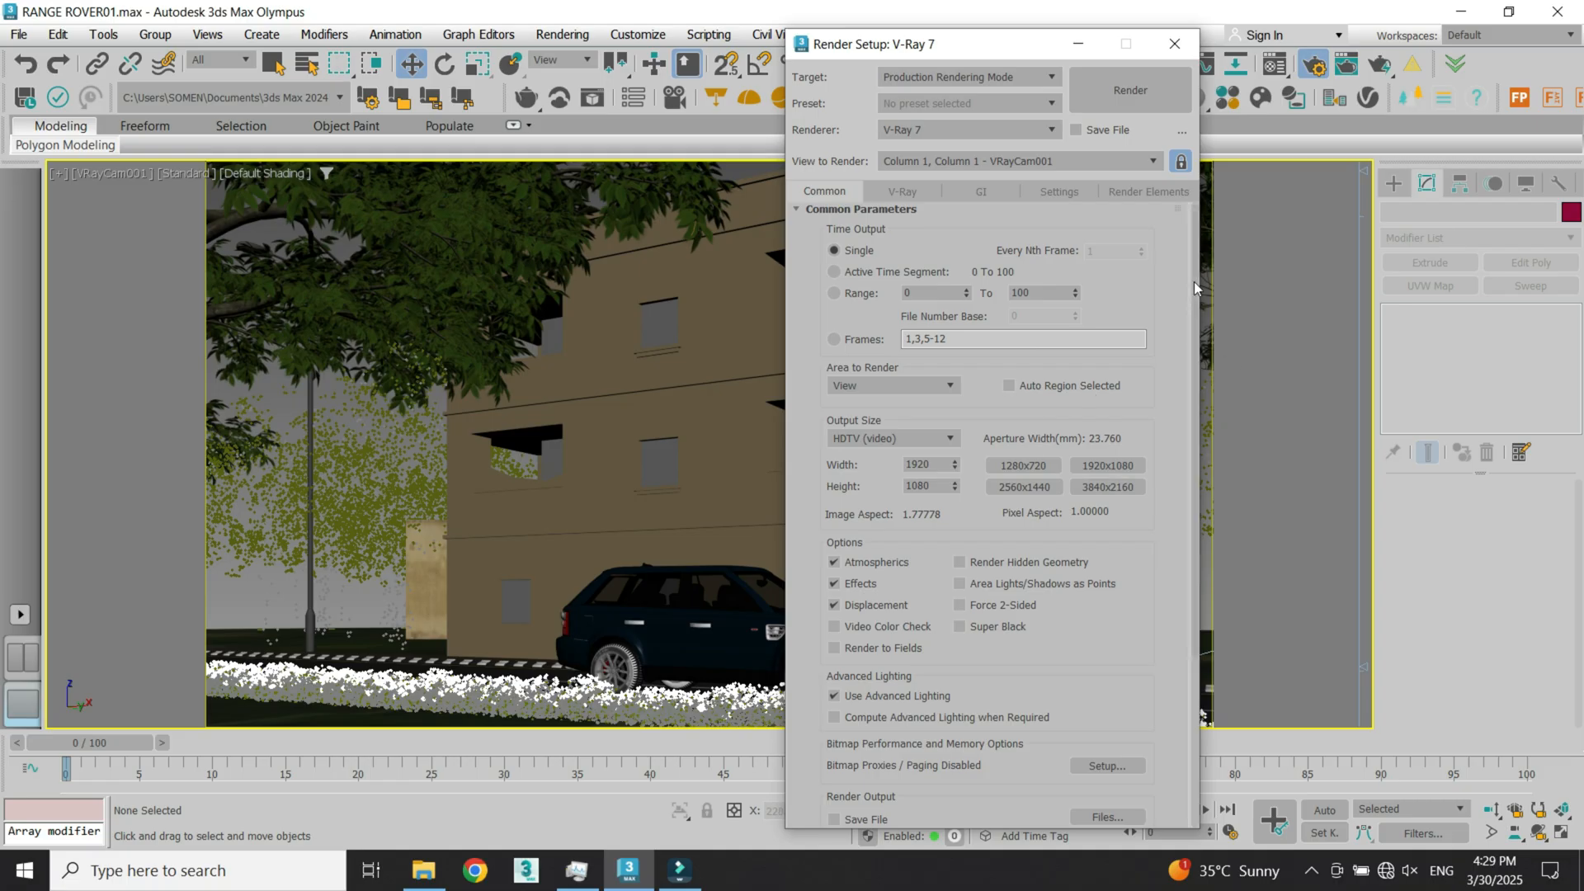
pyautogui.moveTo(1195, 281); pyautogui.dragTo(1195, 519)
pyautogui.click(834, 573)
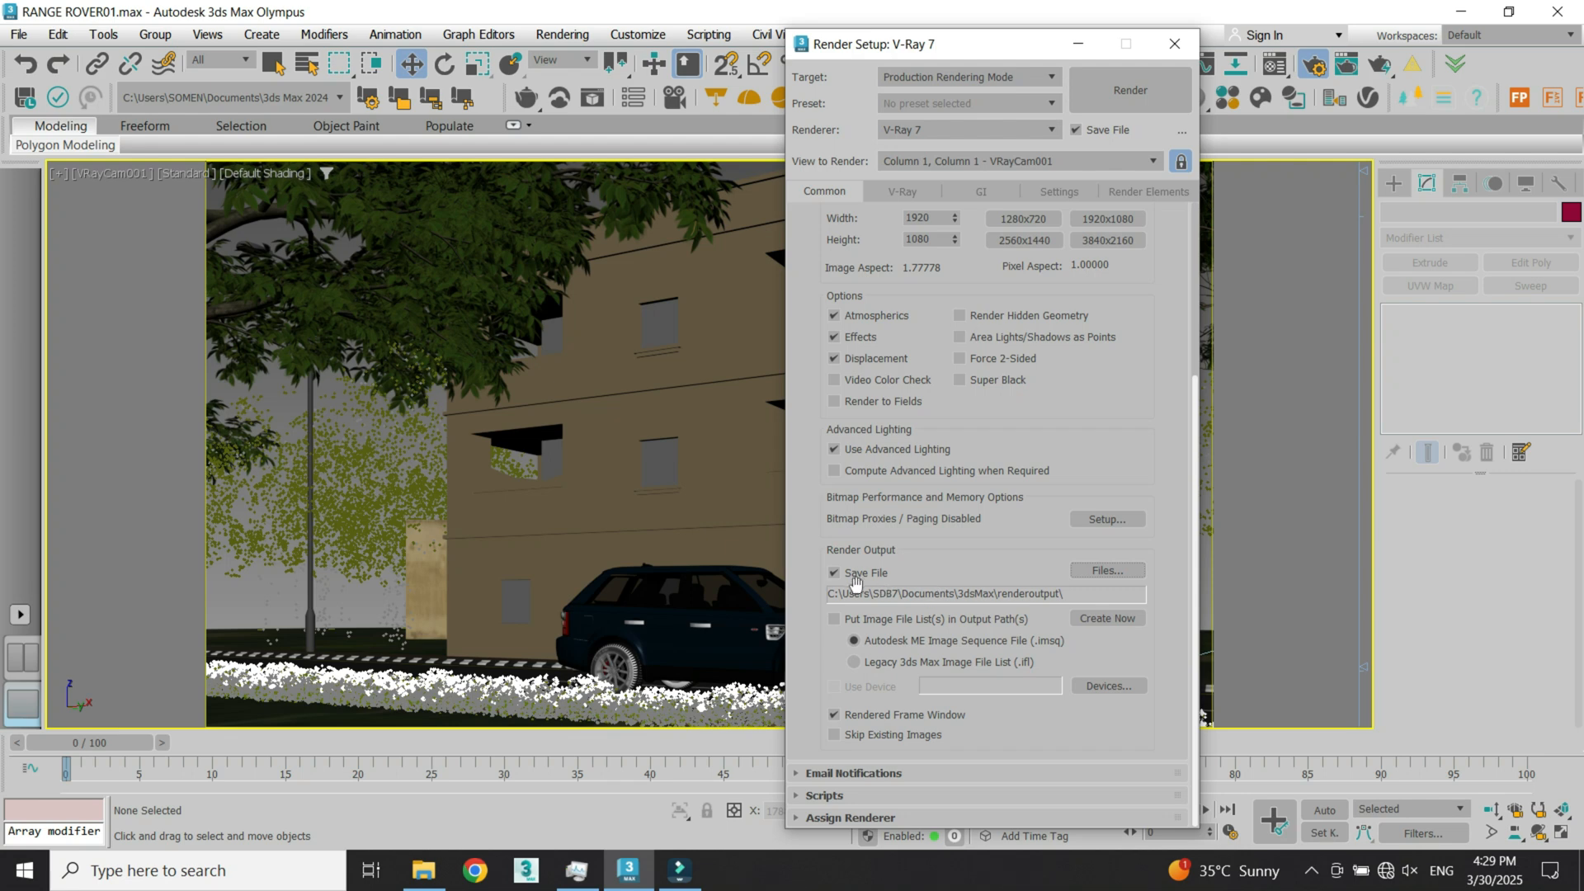
pyautogui.click(1123, 571)
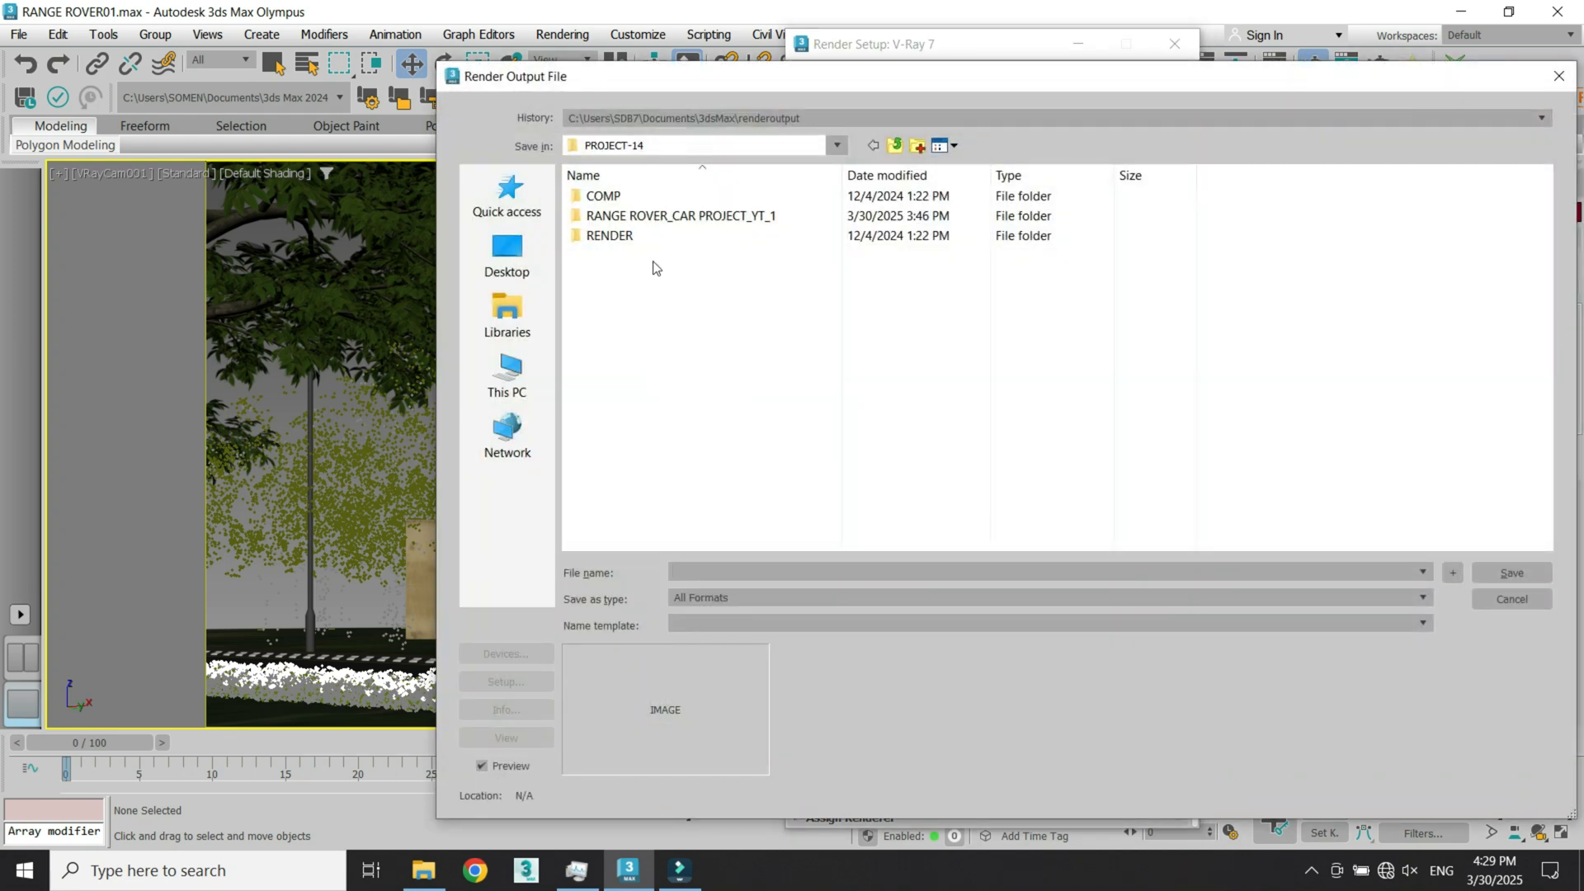
pyautogui.click(609, 288)
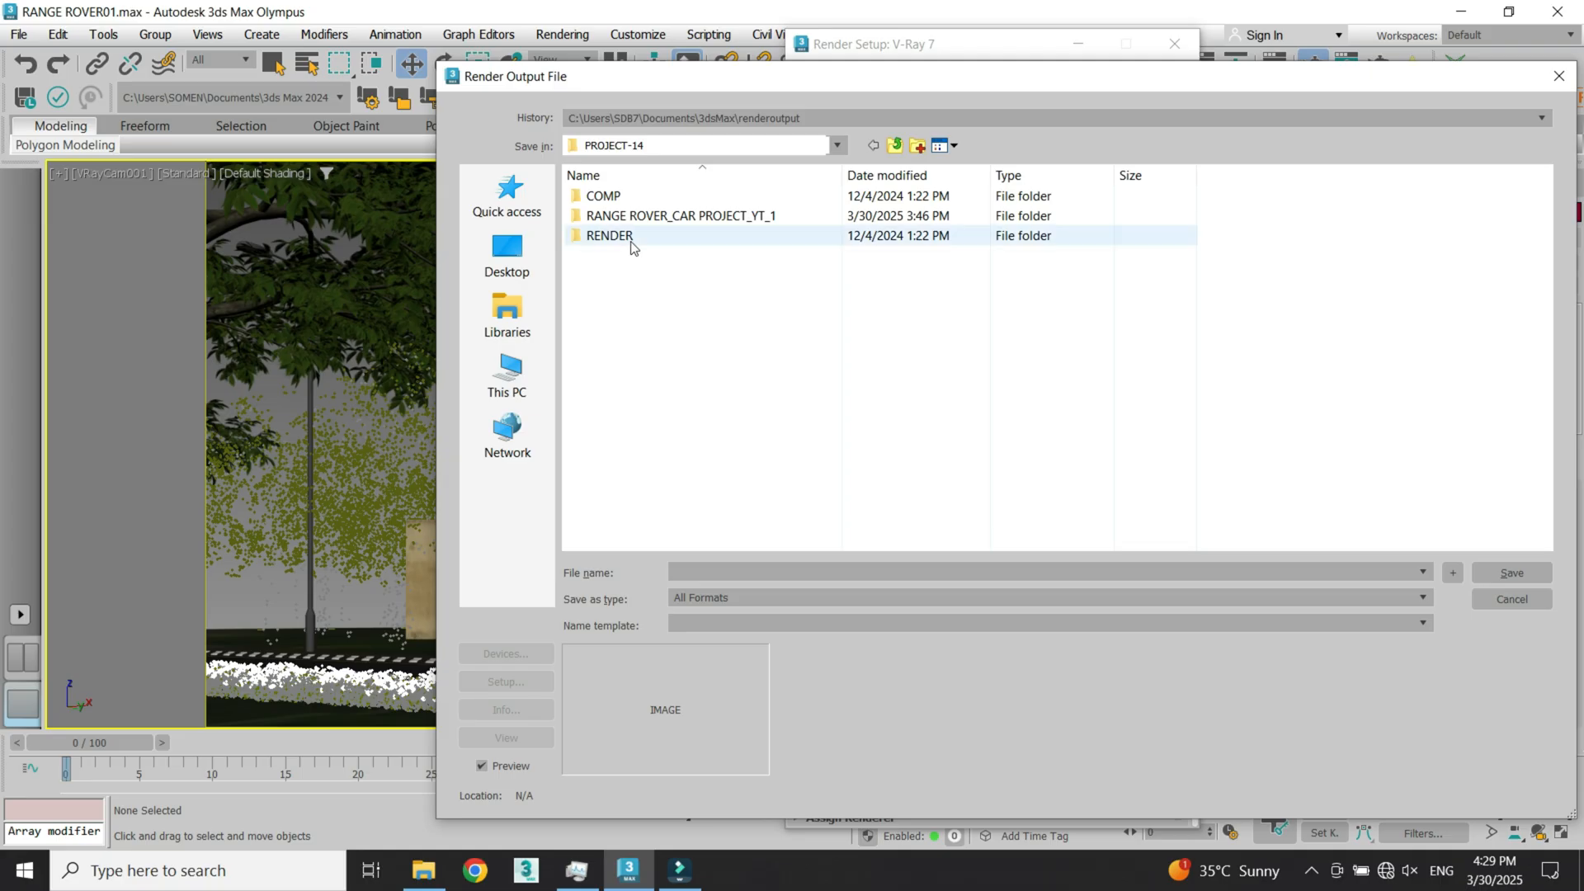
pyautogui.click(1511, 595)
pyautogui.moveTo(939, 44); pyautogui.dragTo(920, 44)
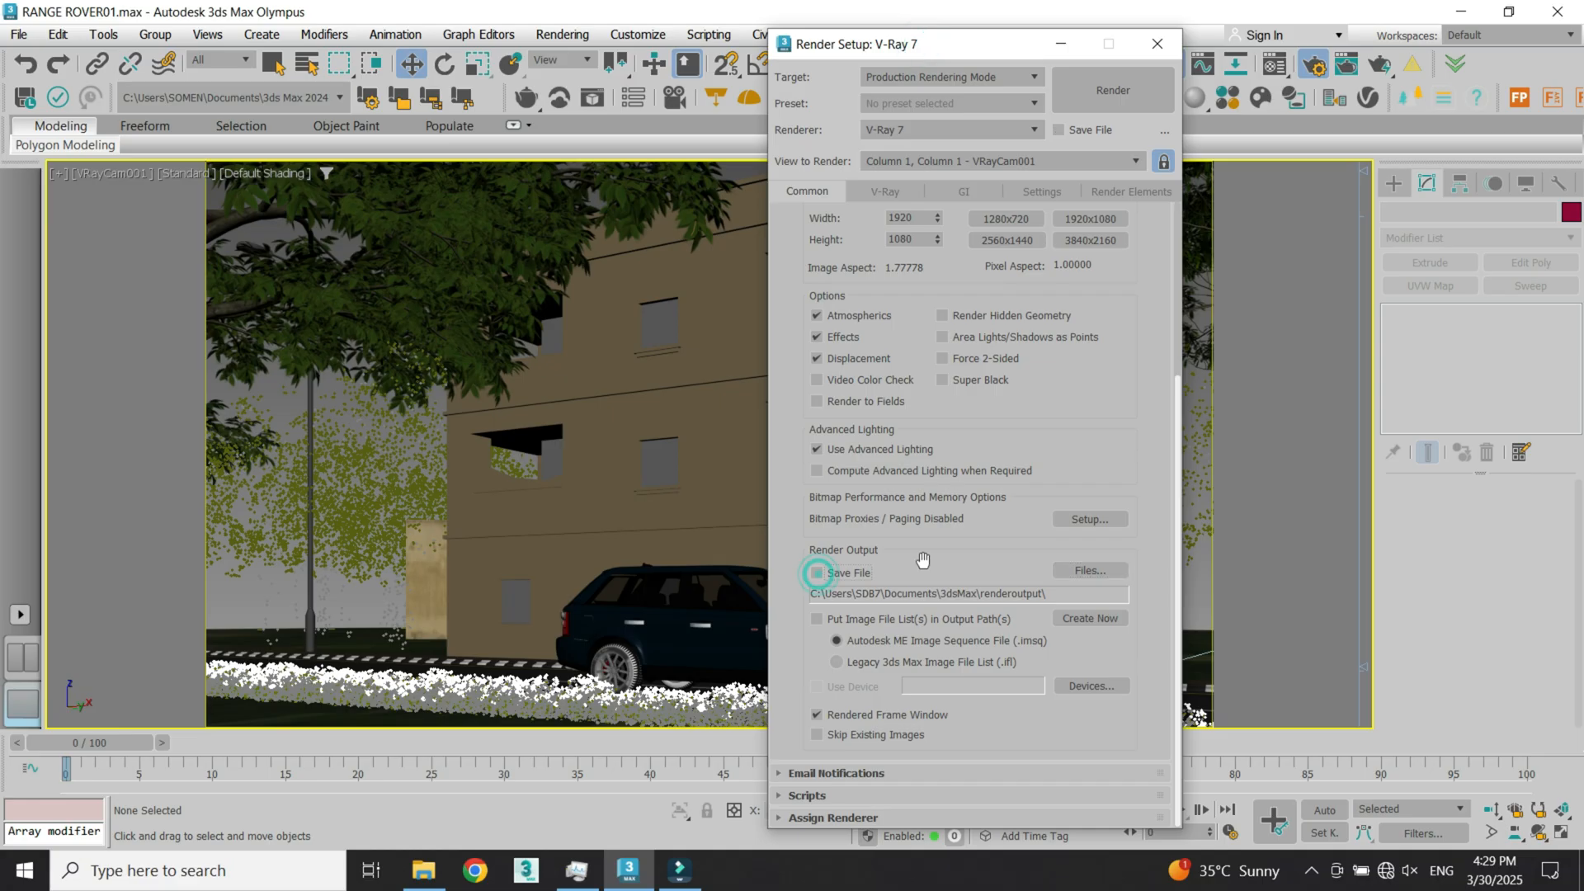
# Step: Enable Separate render channels in the V-Ray frame buffer settings
pyautogui.click(884, 191)
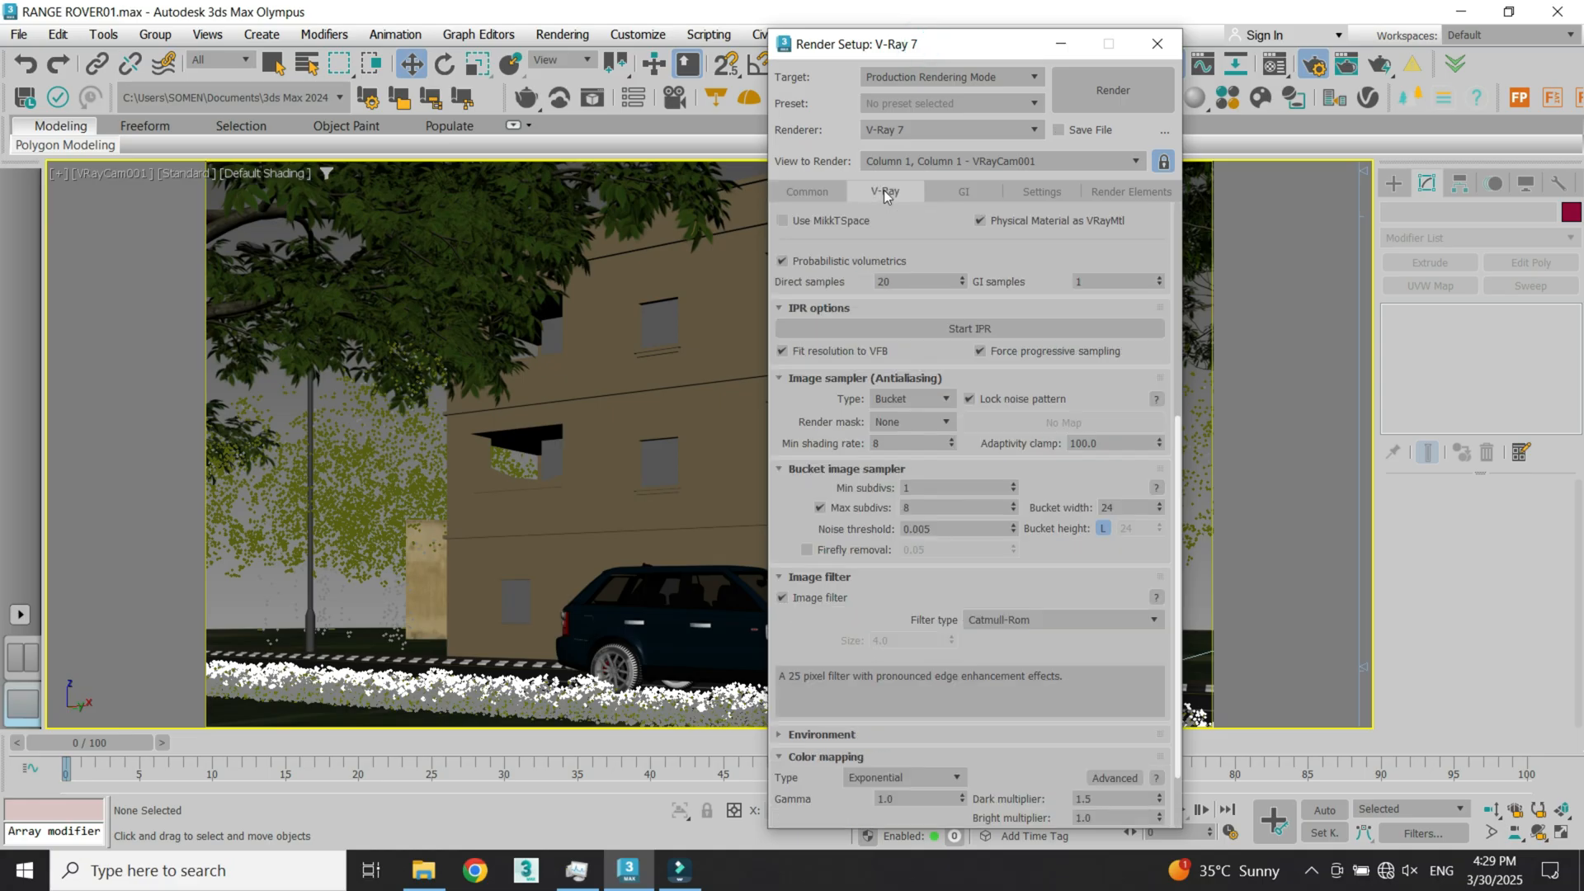
pyautogui.scroll(4, 883, 260)
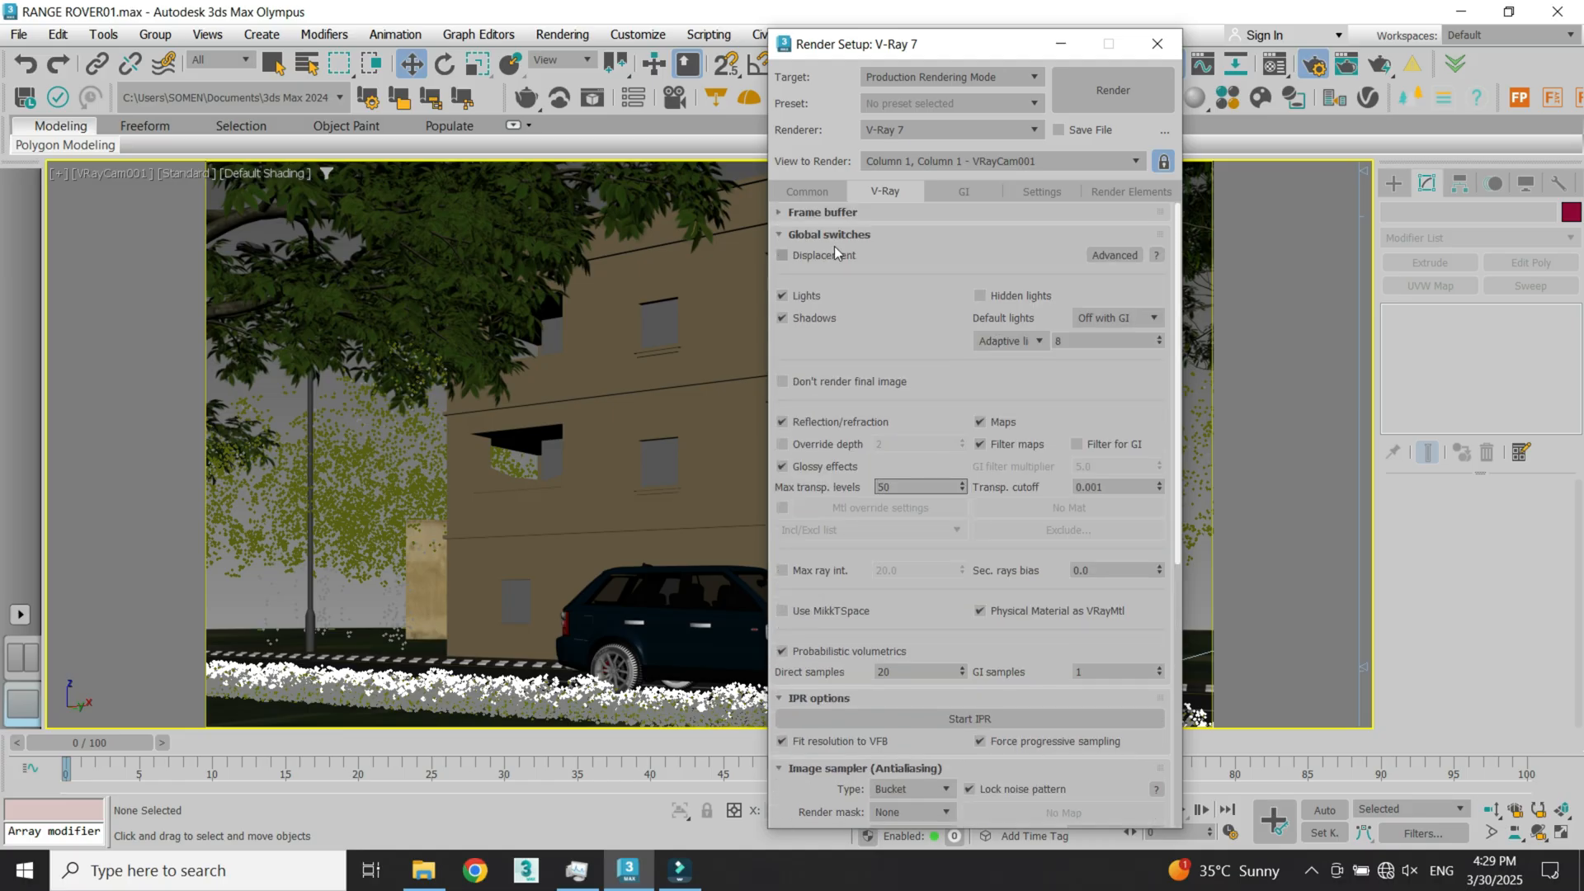
pyautogui.click(807, 214)
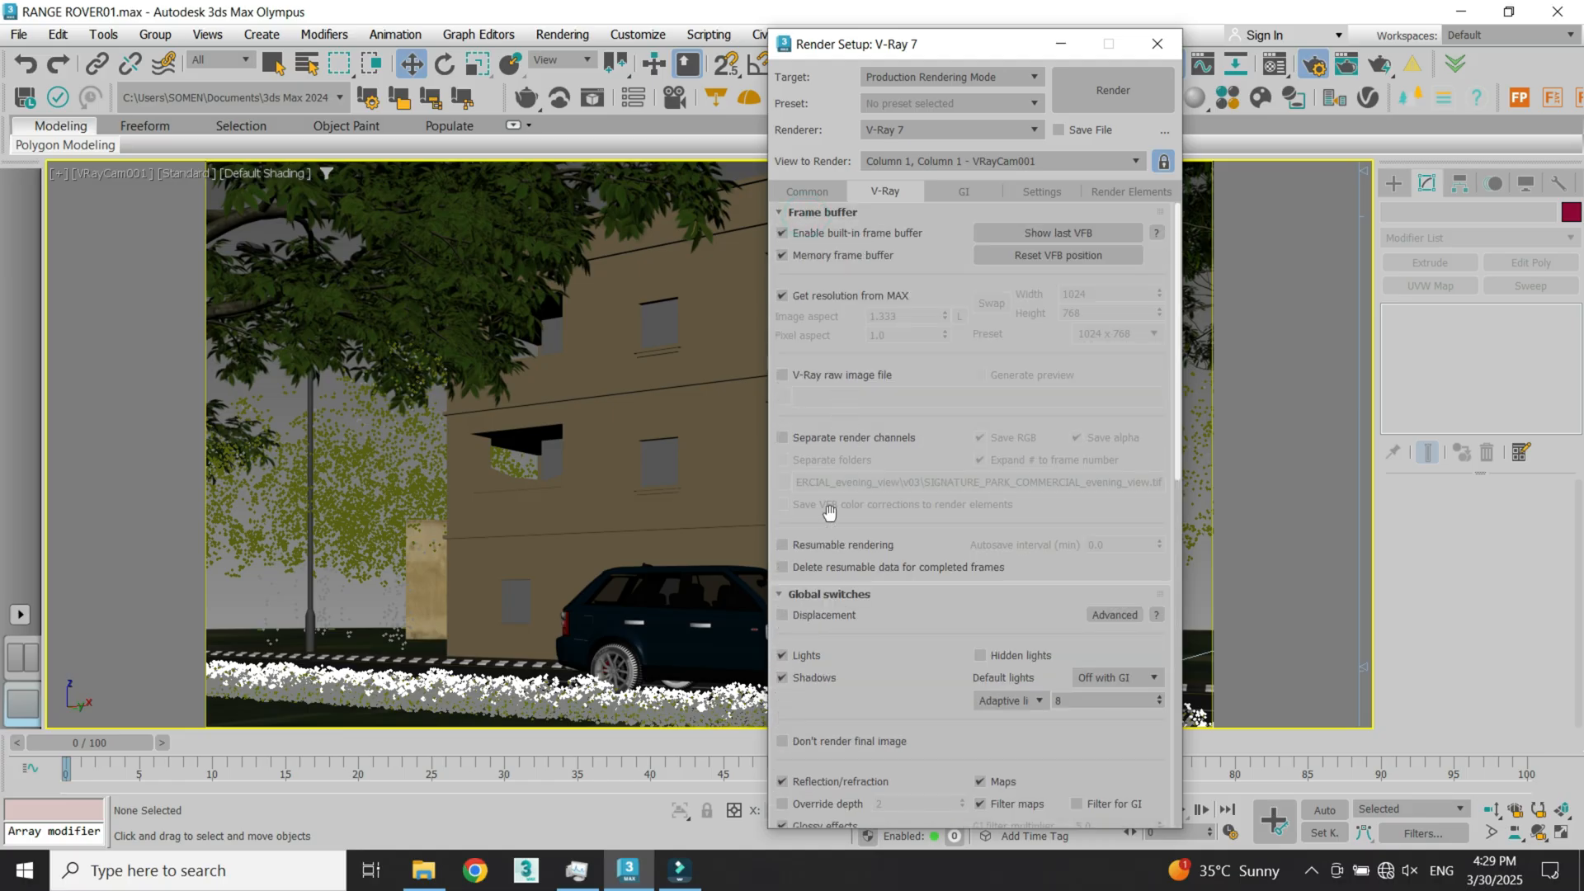
pyautogui.click(781, 437)
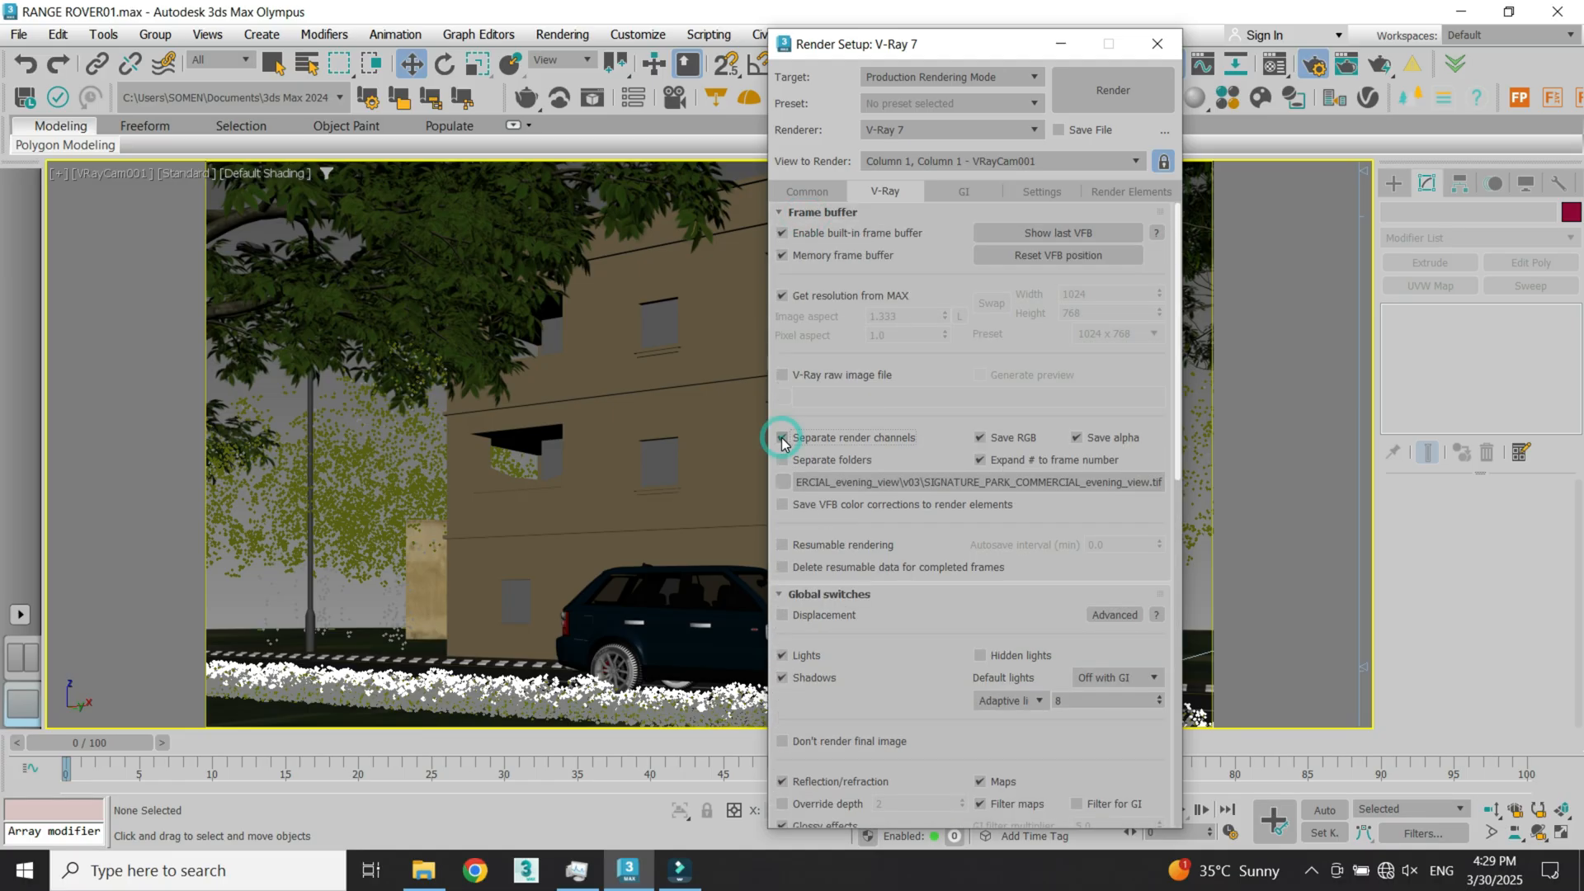
pyautogui.click(784, 484)
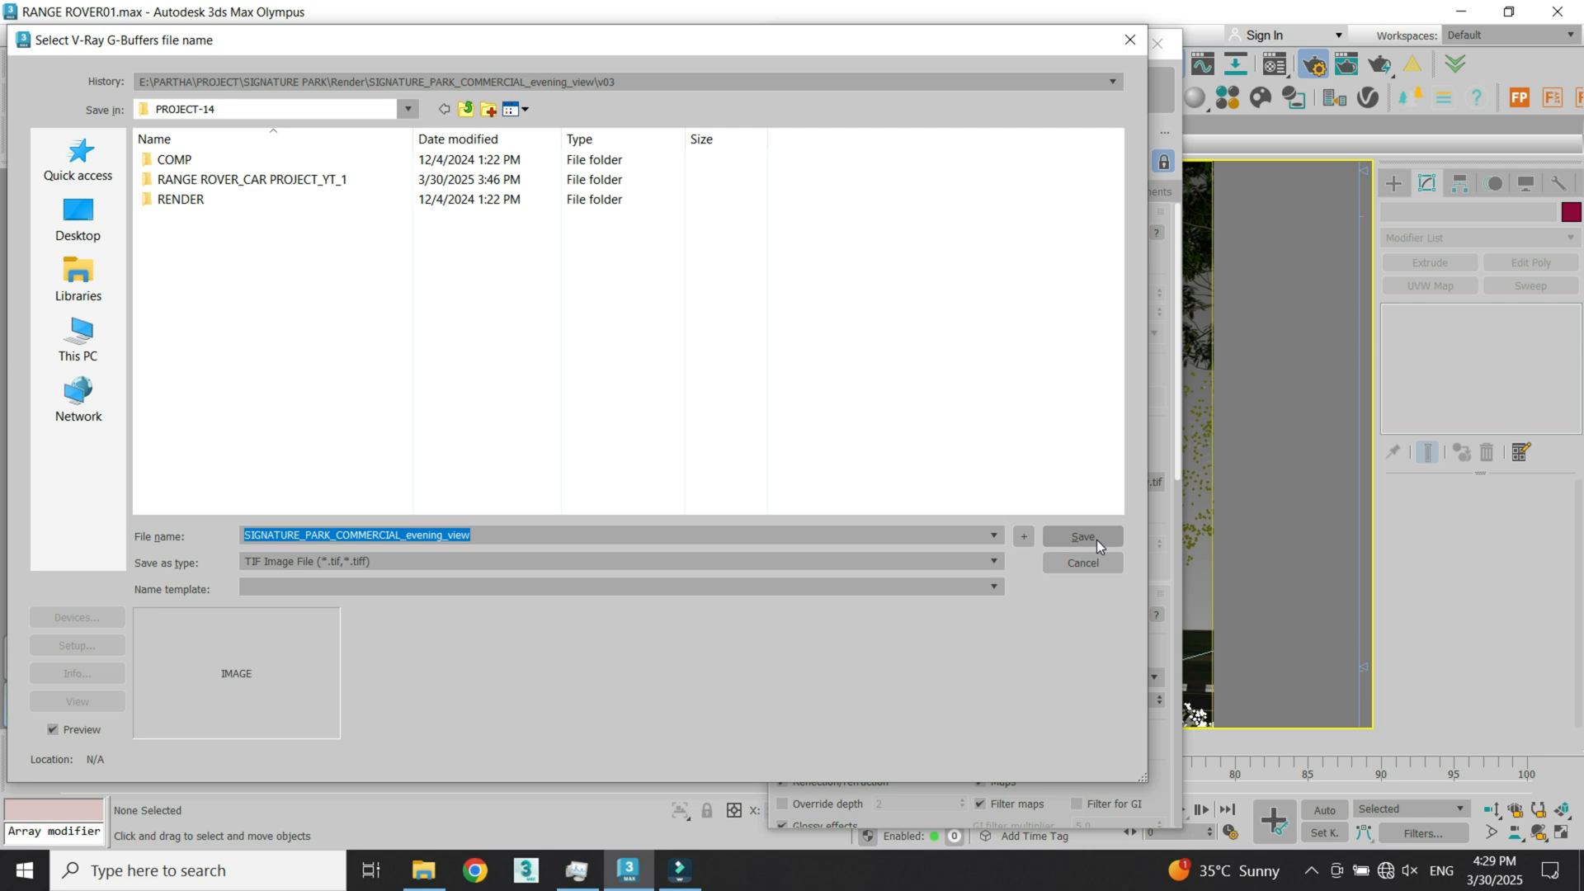
pyautogui.click(299, 562)
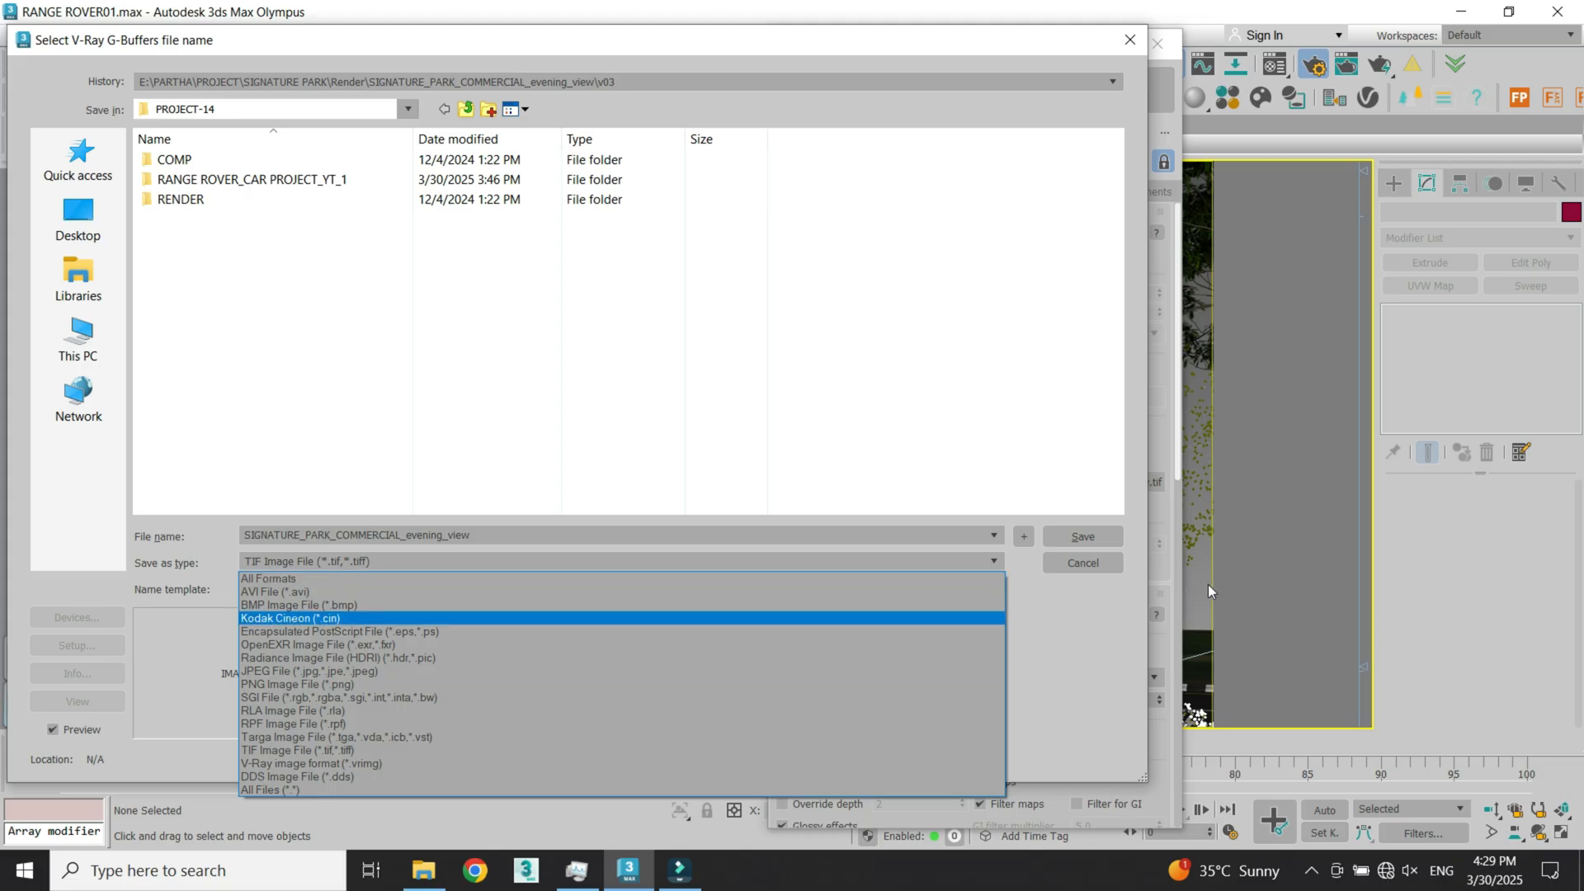
pyautogui.click(1097, 568)
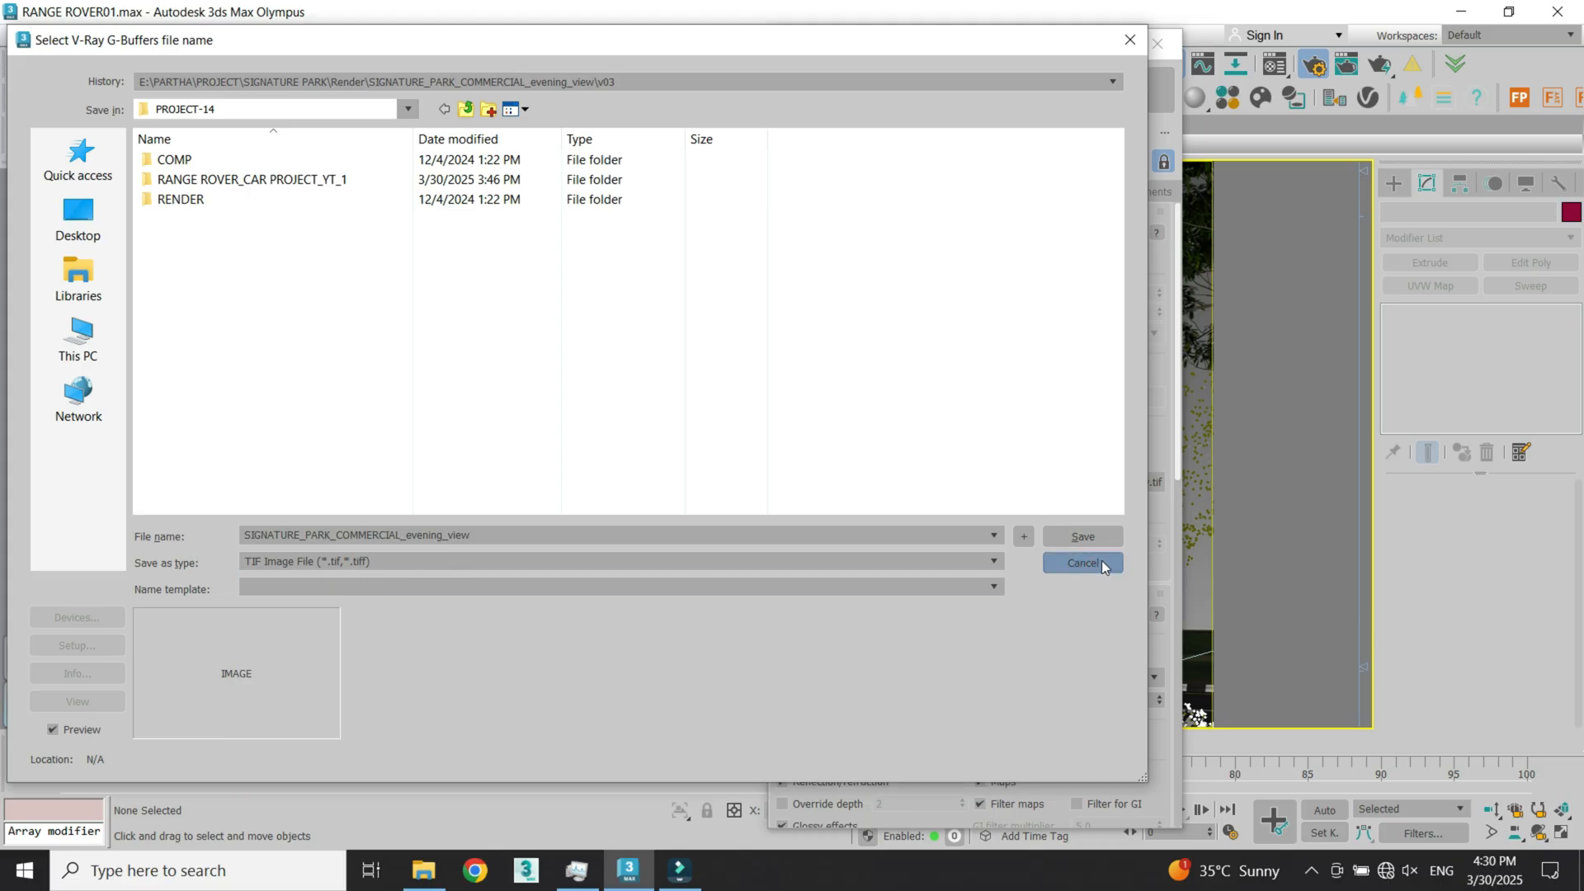
pyautogui.click(1102, 561)
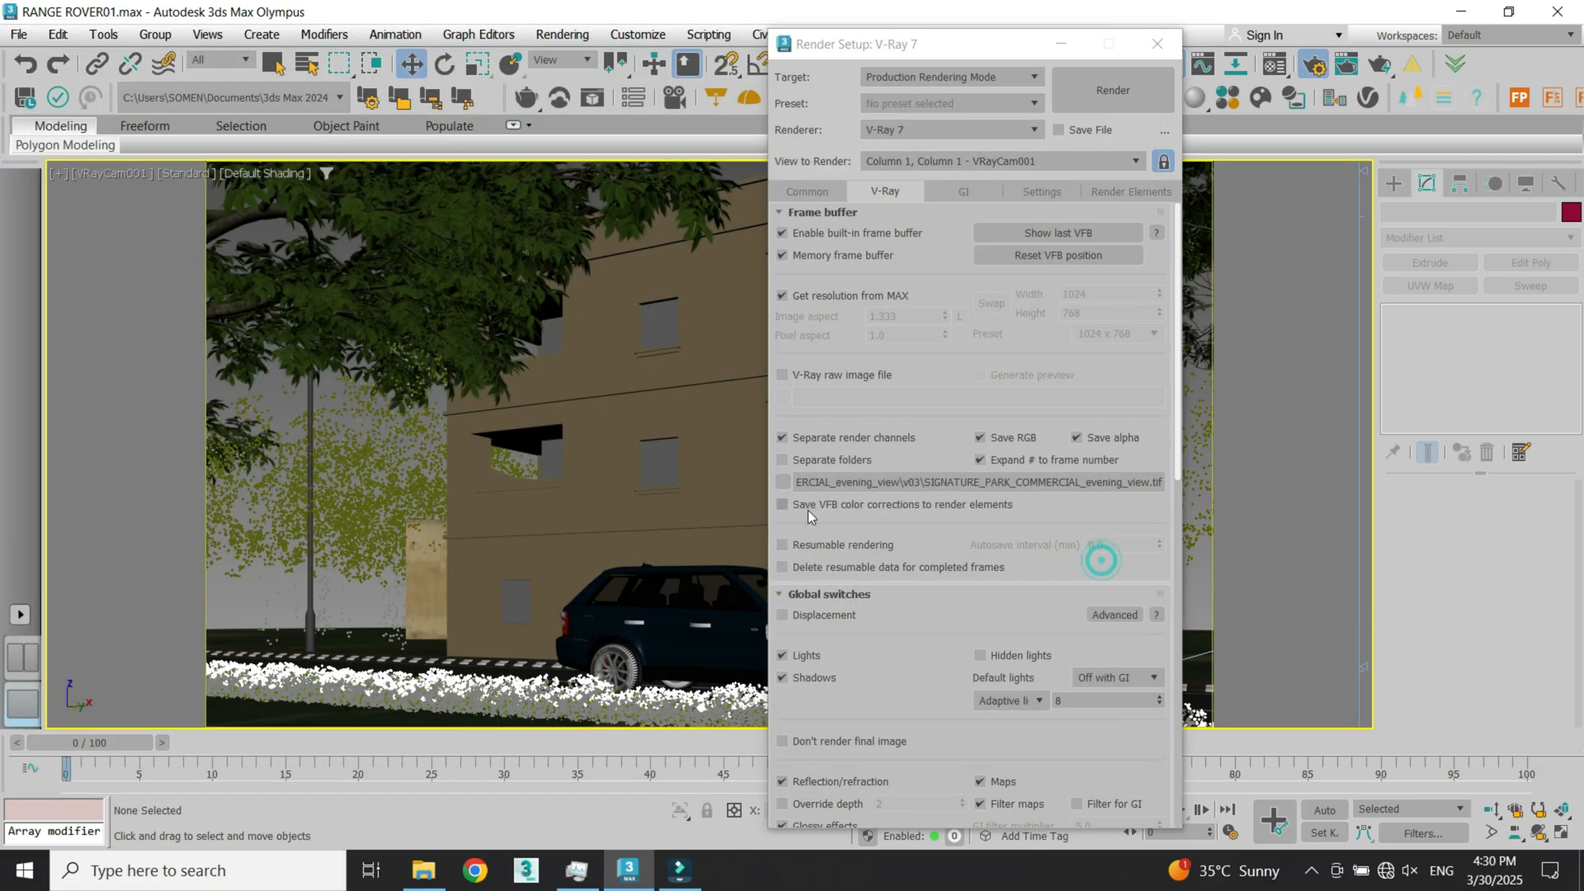
# Step: Turn off Separate render channels in the V-Ray frame buffer settings and show the common render settings
pyautogui.click(780, 438)
pyautogui.moveTo(1177, 355); pyautogui.dragTo(1141, 310)
pyautogui.click(808, 191)
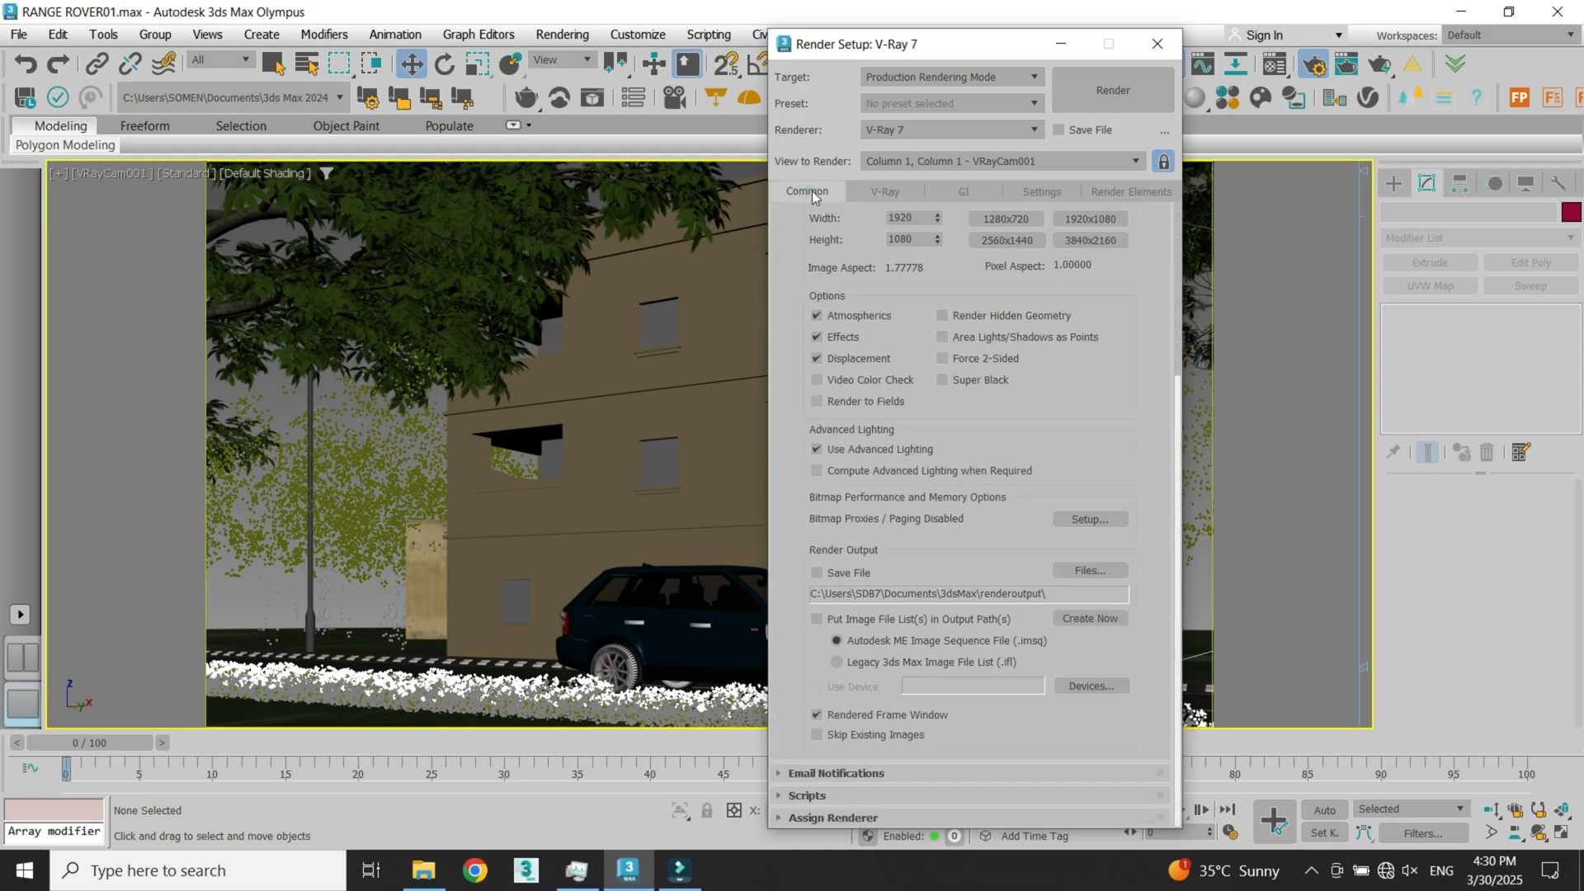
# Step: Save the RANGE ROVER01.max scene under its existing file name
pyautogui.moveTo(922, 52); pyautogui.dragTo(943, 51)
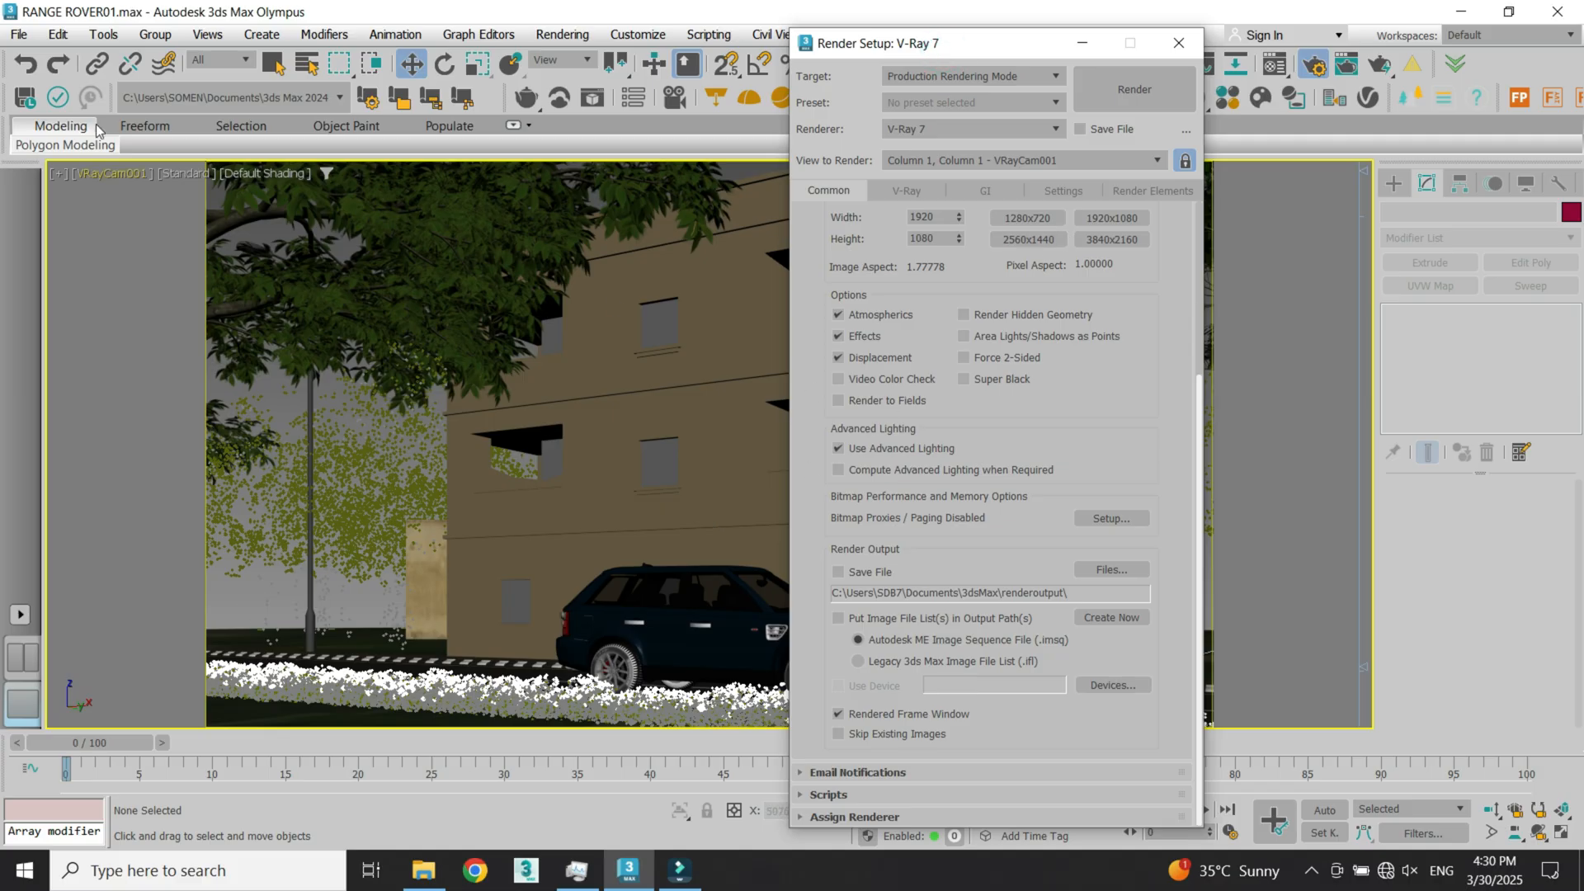
pyautogui.click(18, 34)
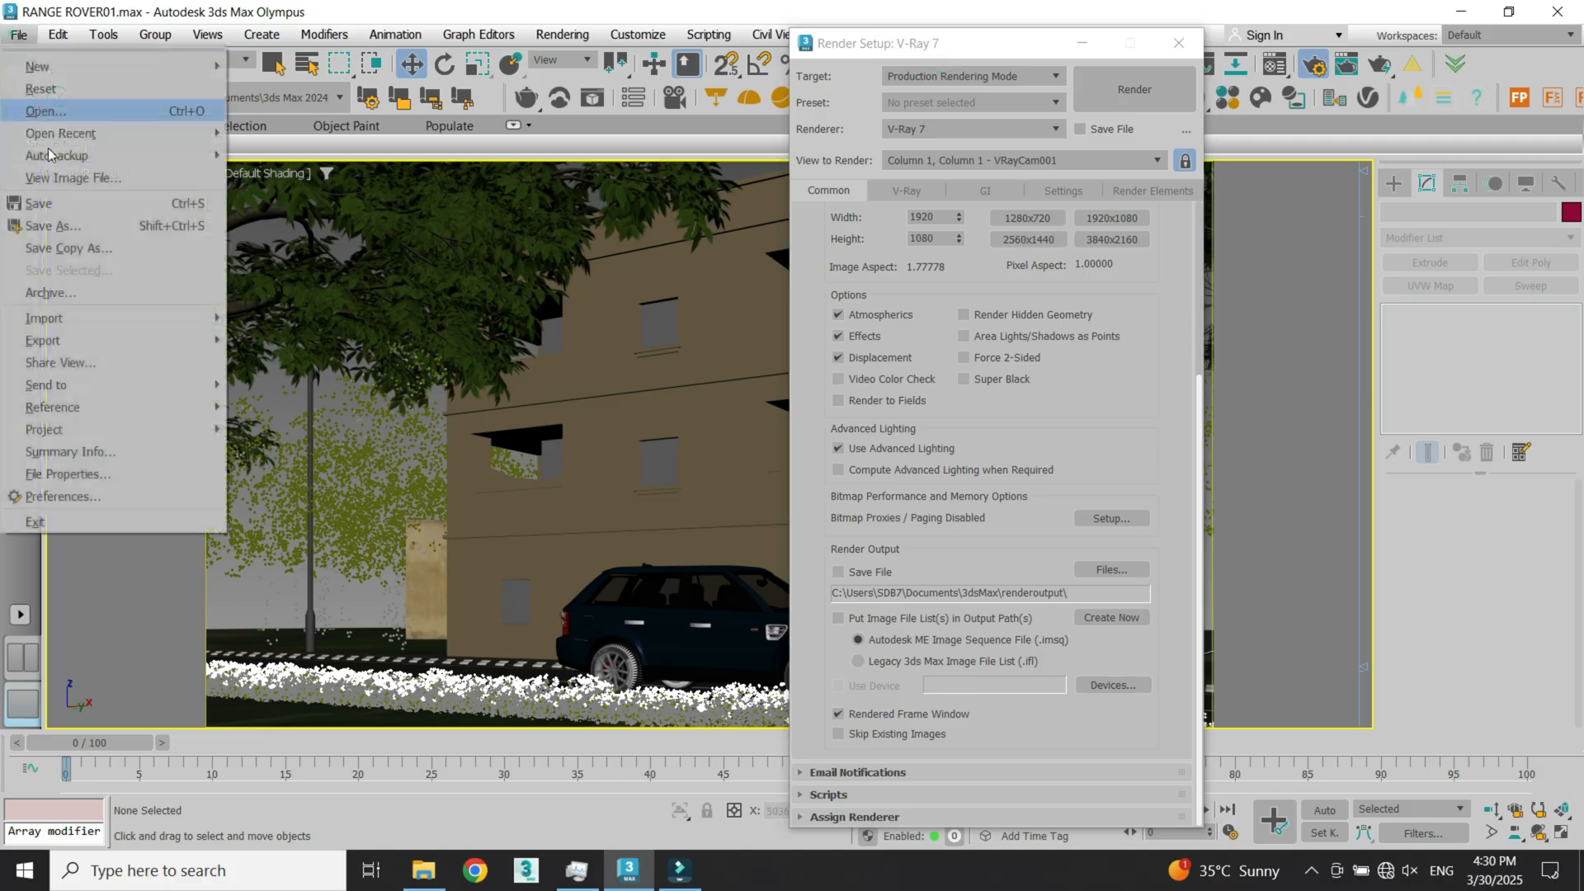
pyautogui.click(72, 206)
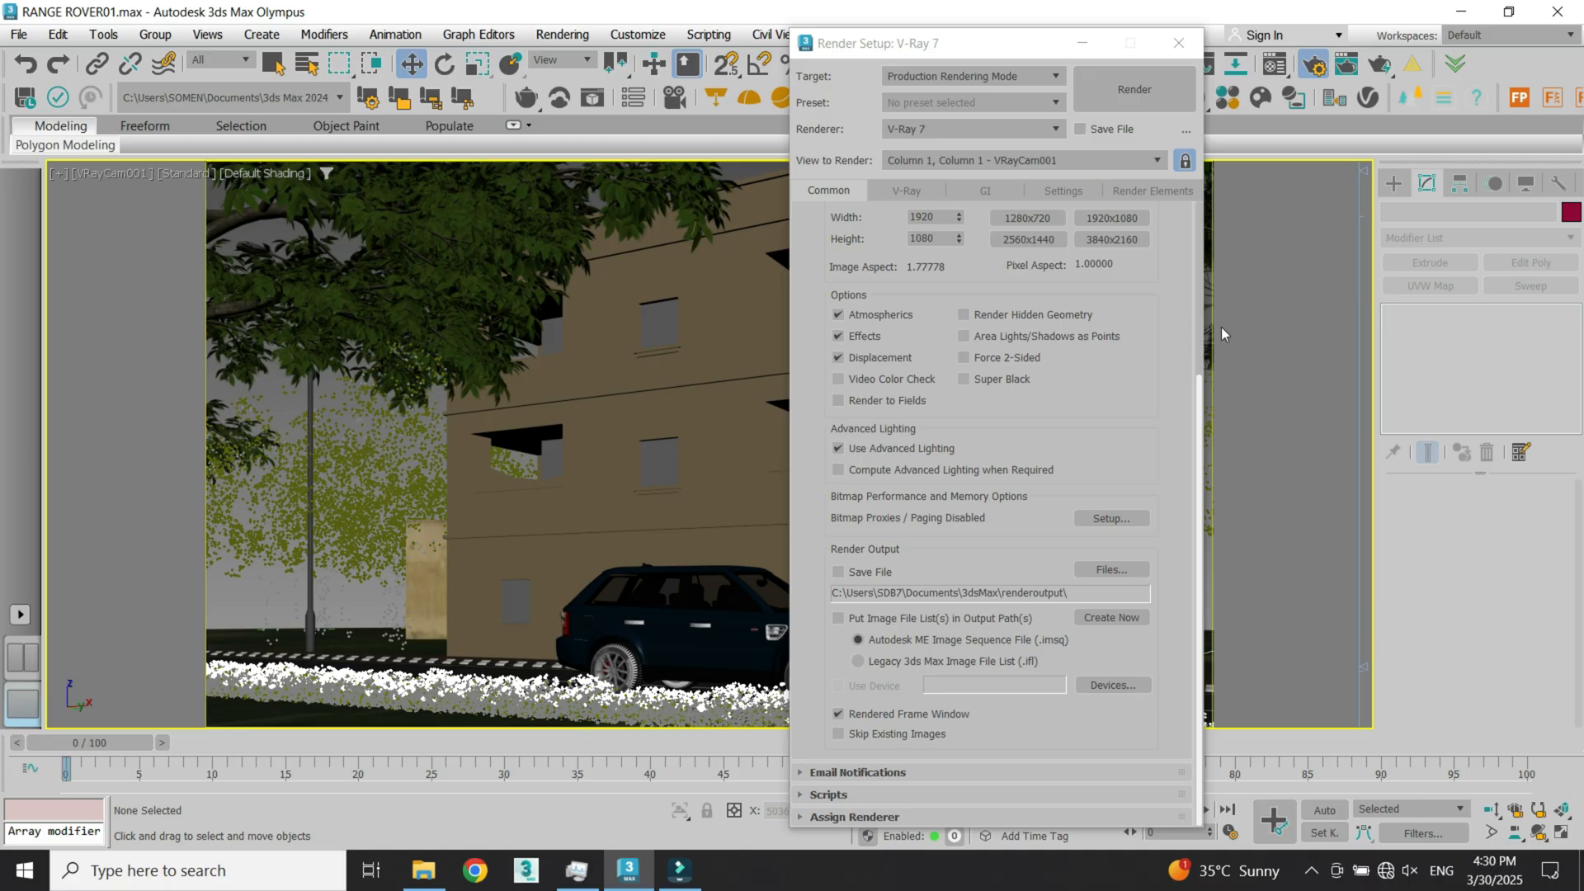
# Step: Start the production render of the VRayCam001 view and check the emerging image in the V-Ray frame buffer
pyautogui.click(1118, 83)
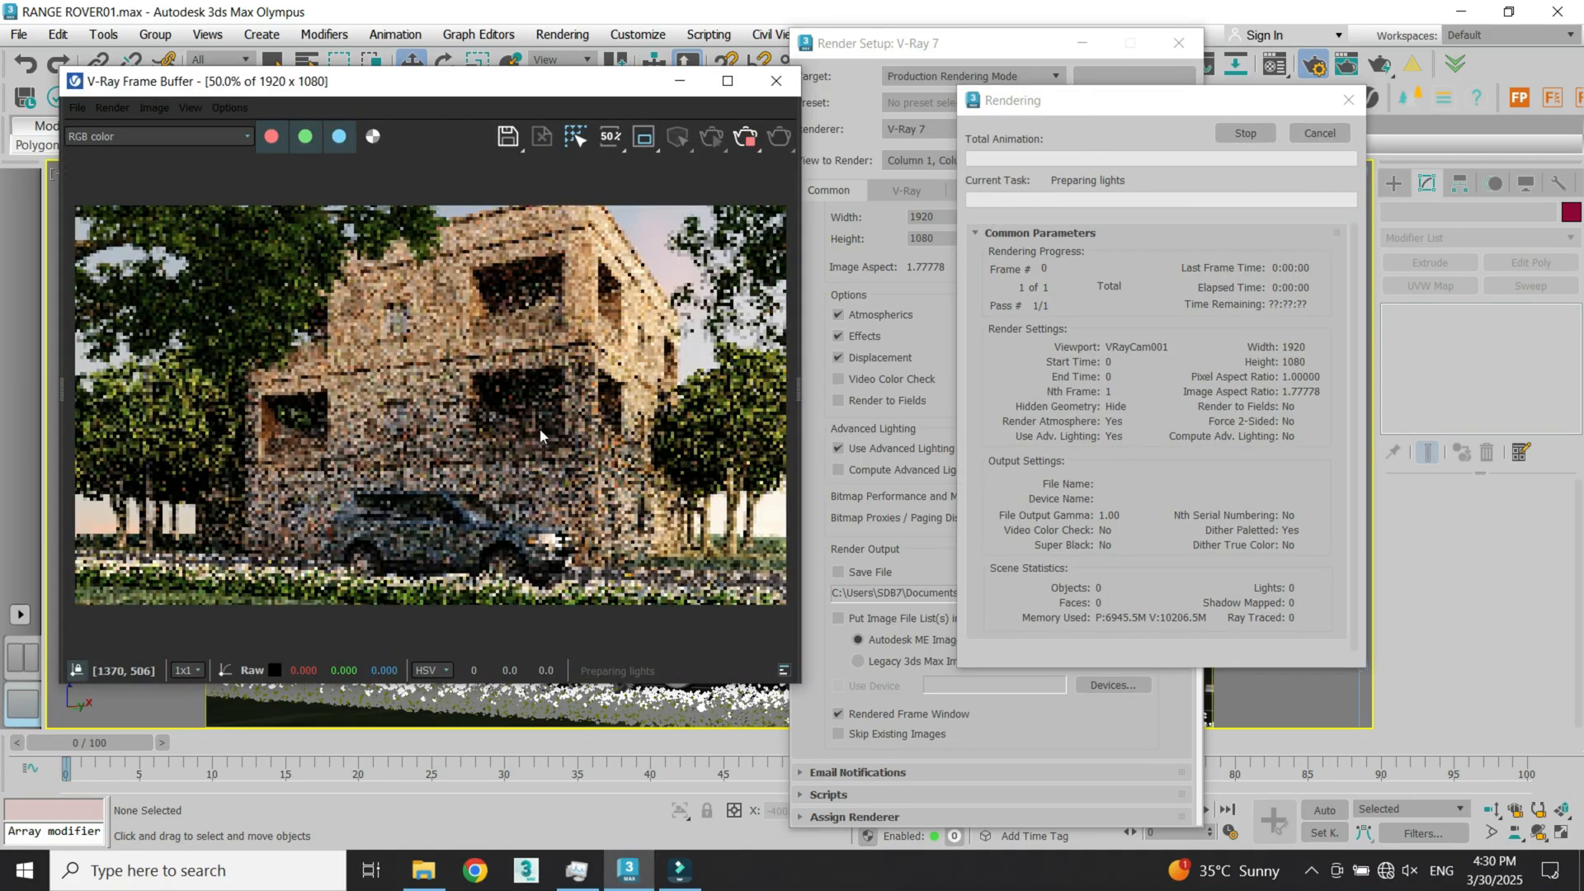
pyautogui.moveTo(1182, 103); pyautogui.dragTo(1216, 137)
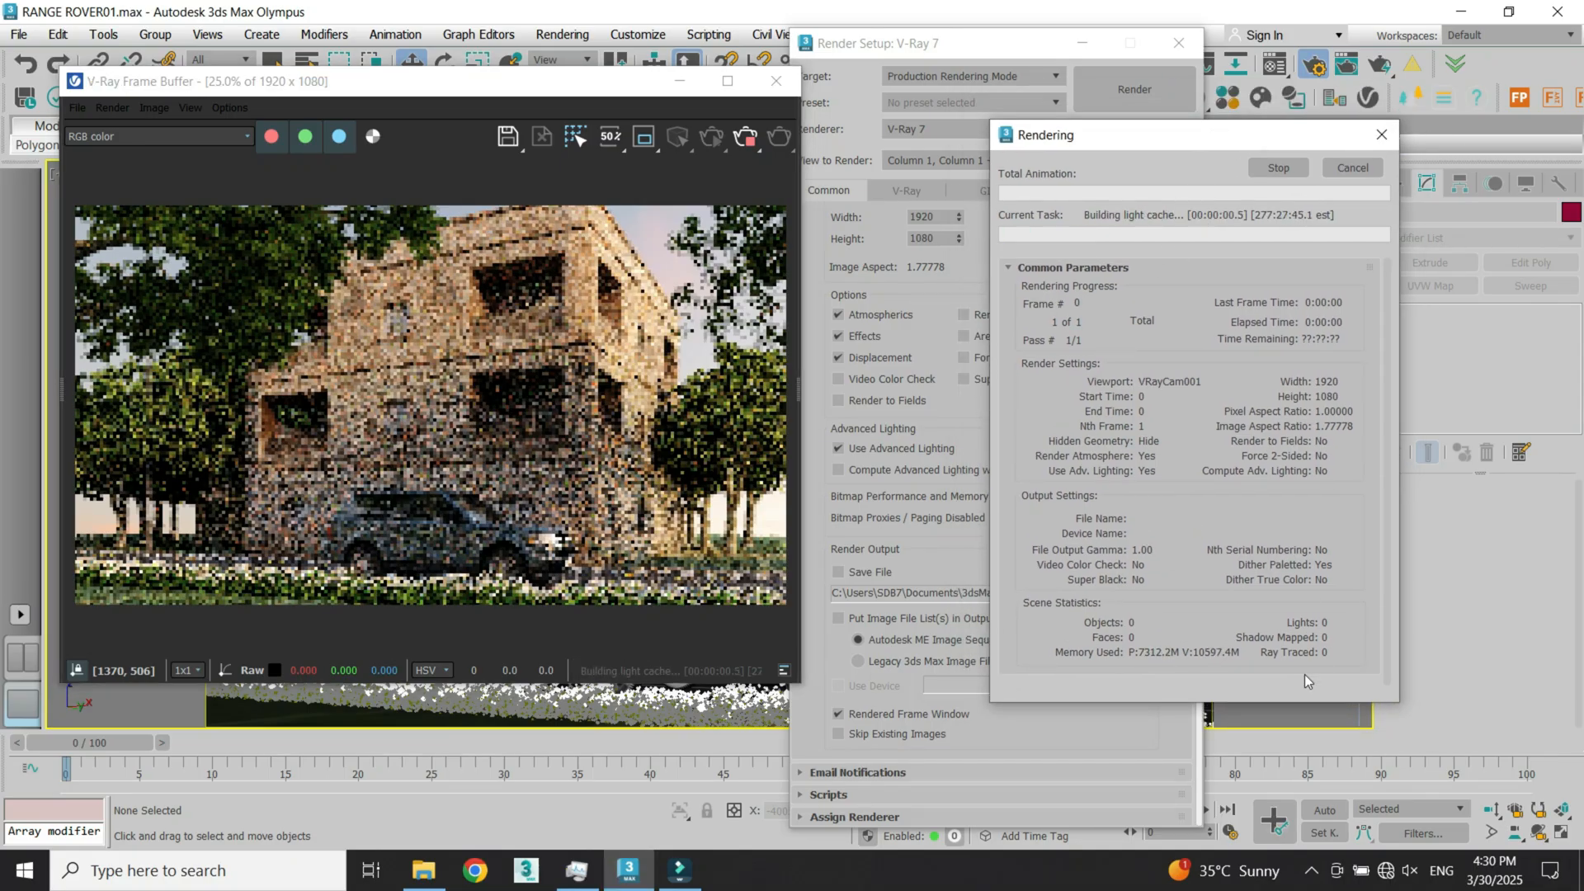
pyautogui.moveTo(1235, 705); pyautogui.dragTo(1235, 728)
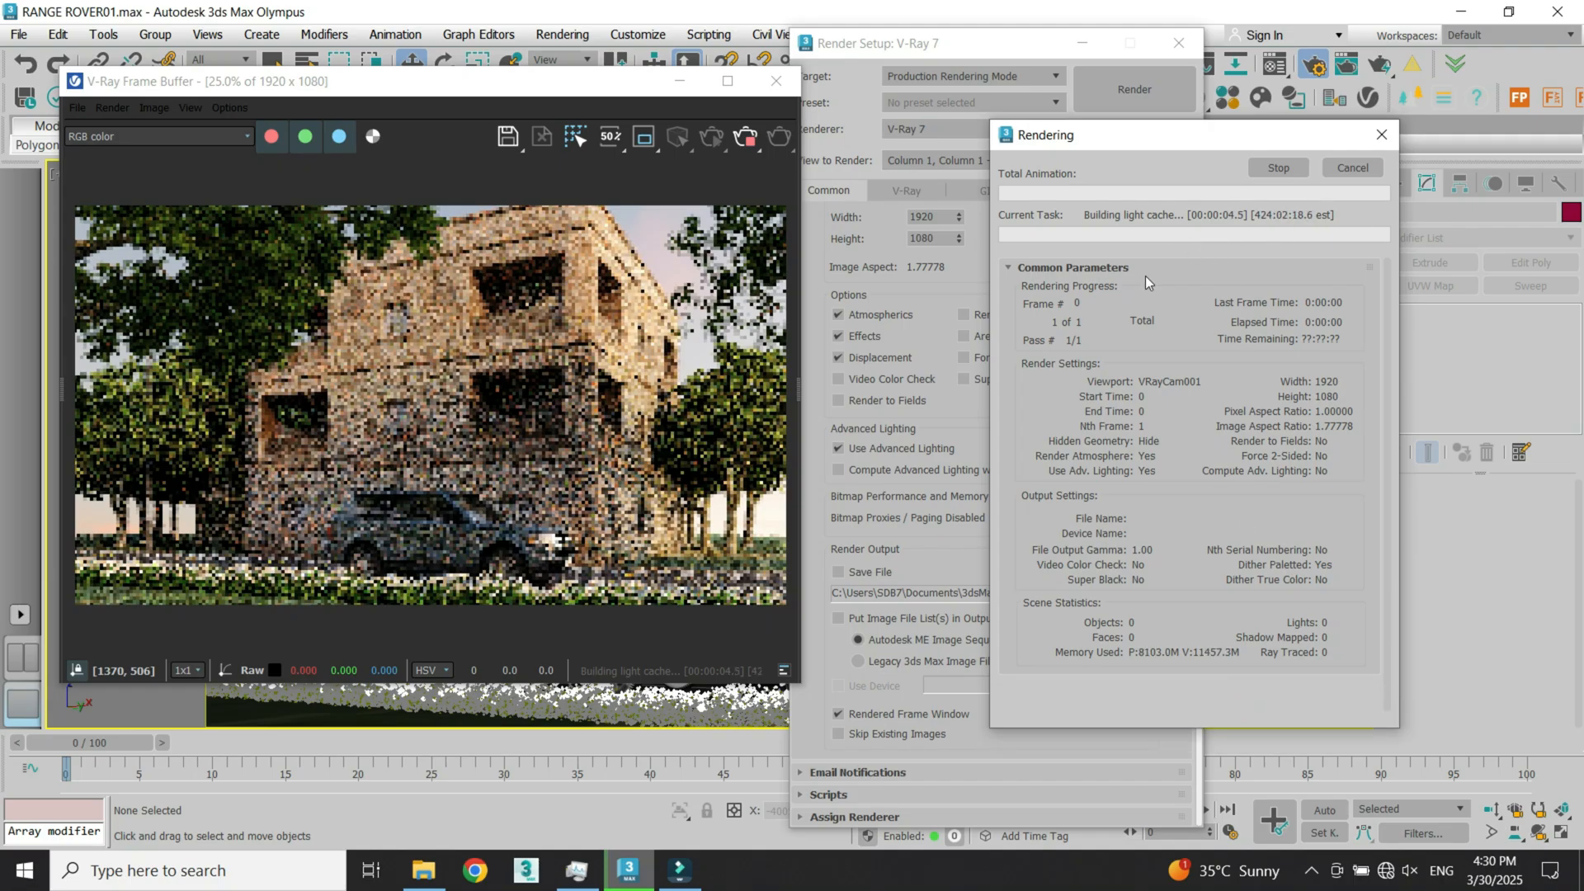
pyautogui.click(482, 363)
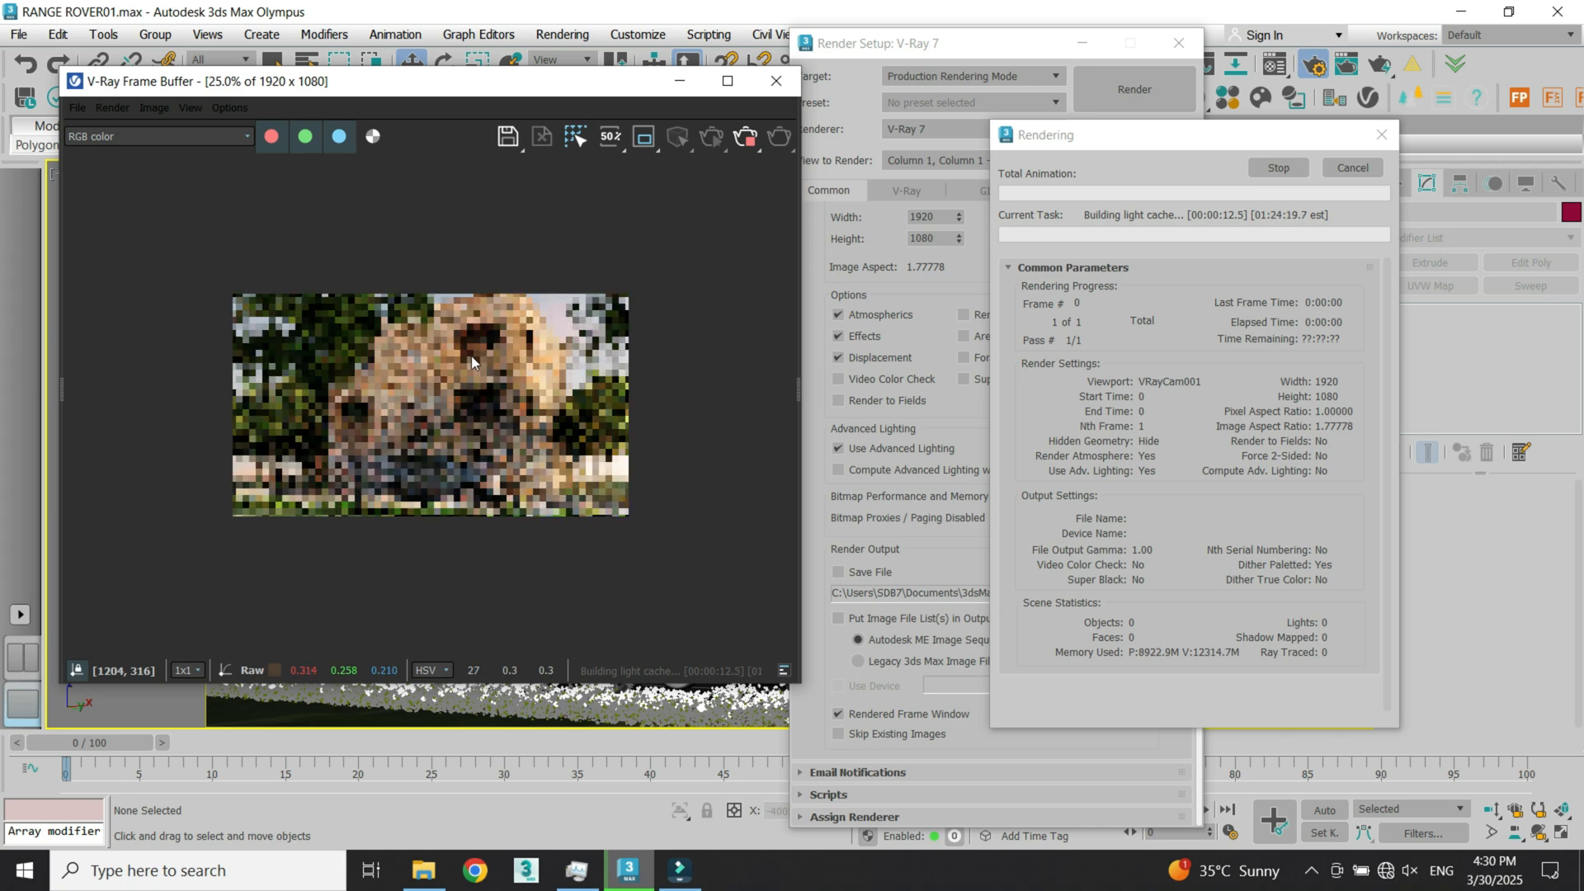
pyautogui.scroll(1, 472, 355)
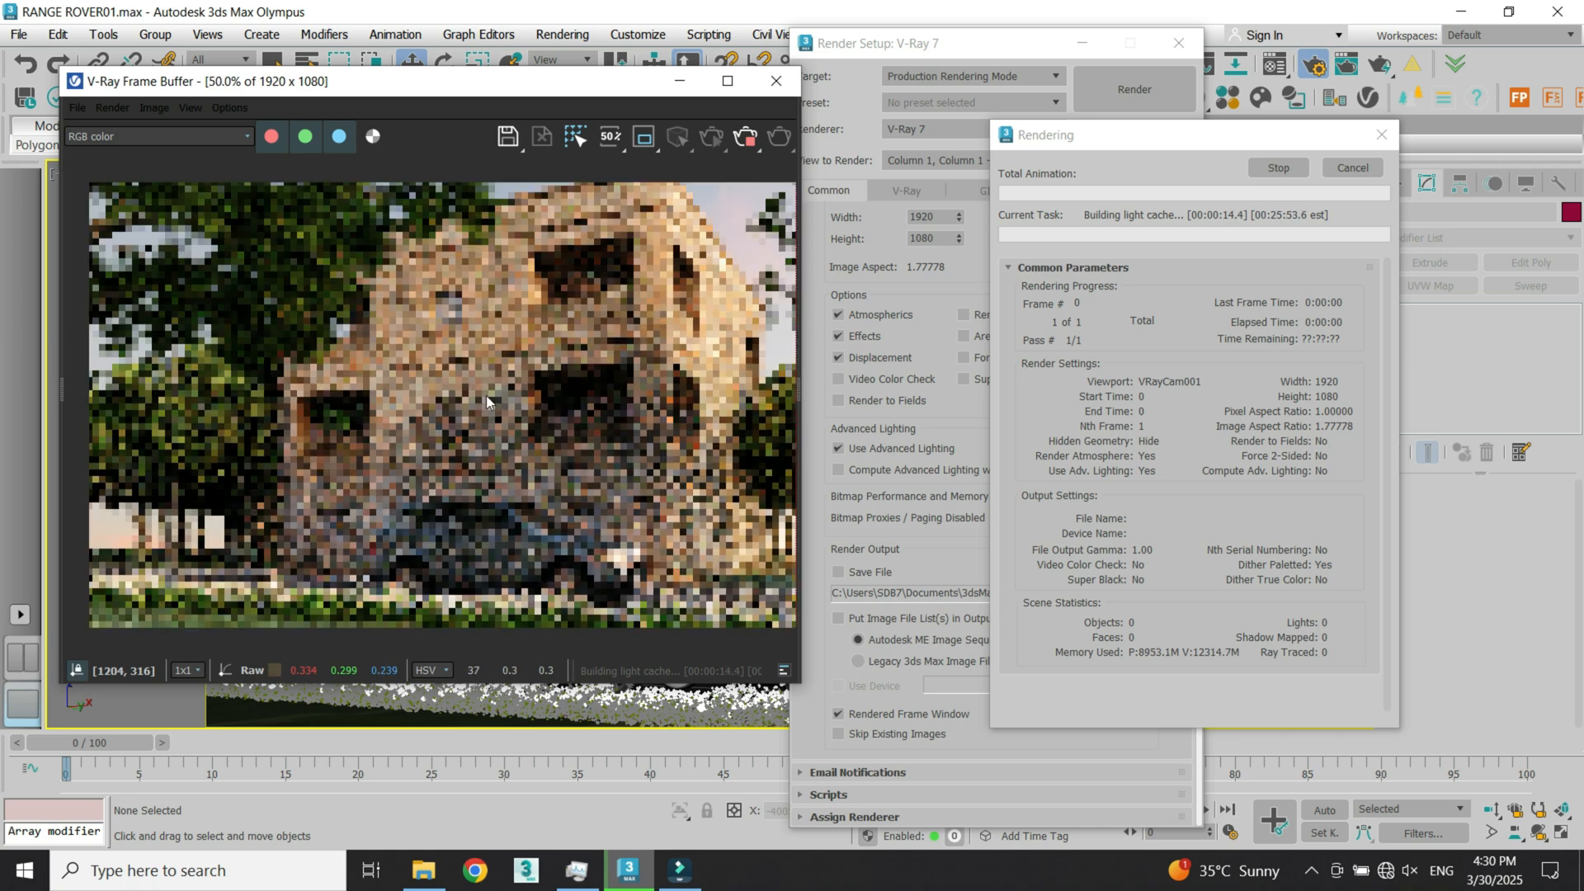